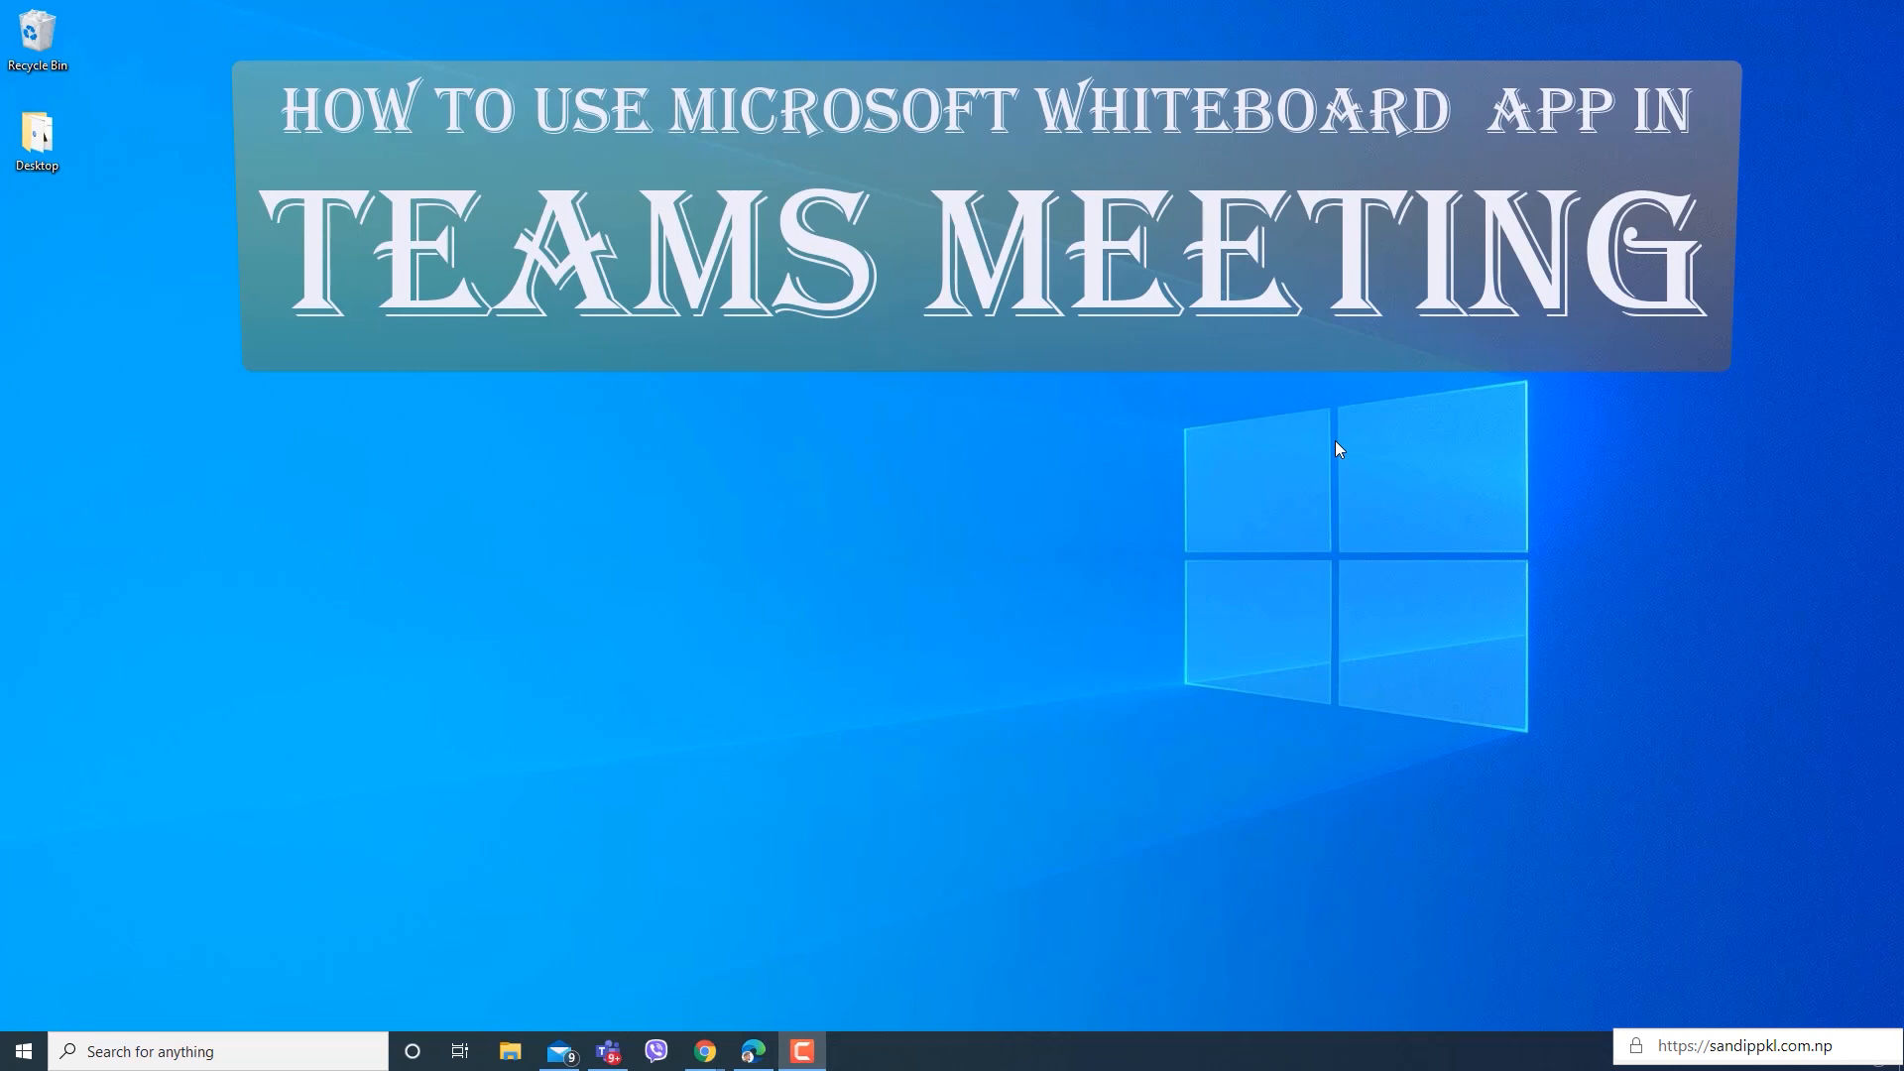
Switch to the Teams desktop app and join the "How to Use Whiteboard in Teams Meeting" meeting with the microphone muted.
right_click(1064, 460)
click(1131, 521)
click(608, 1051)
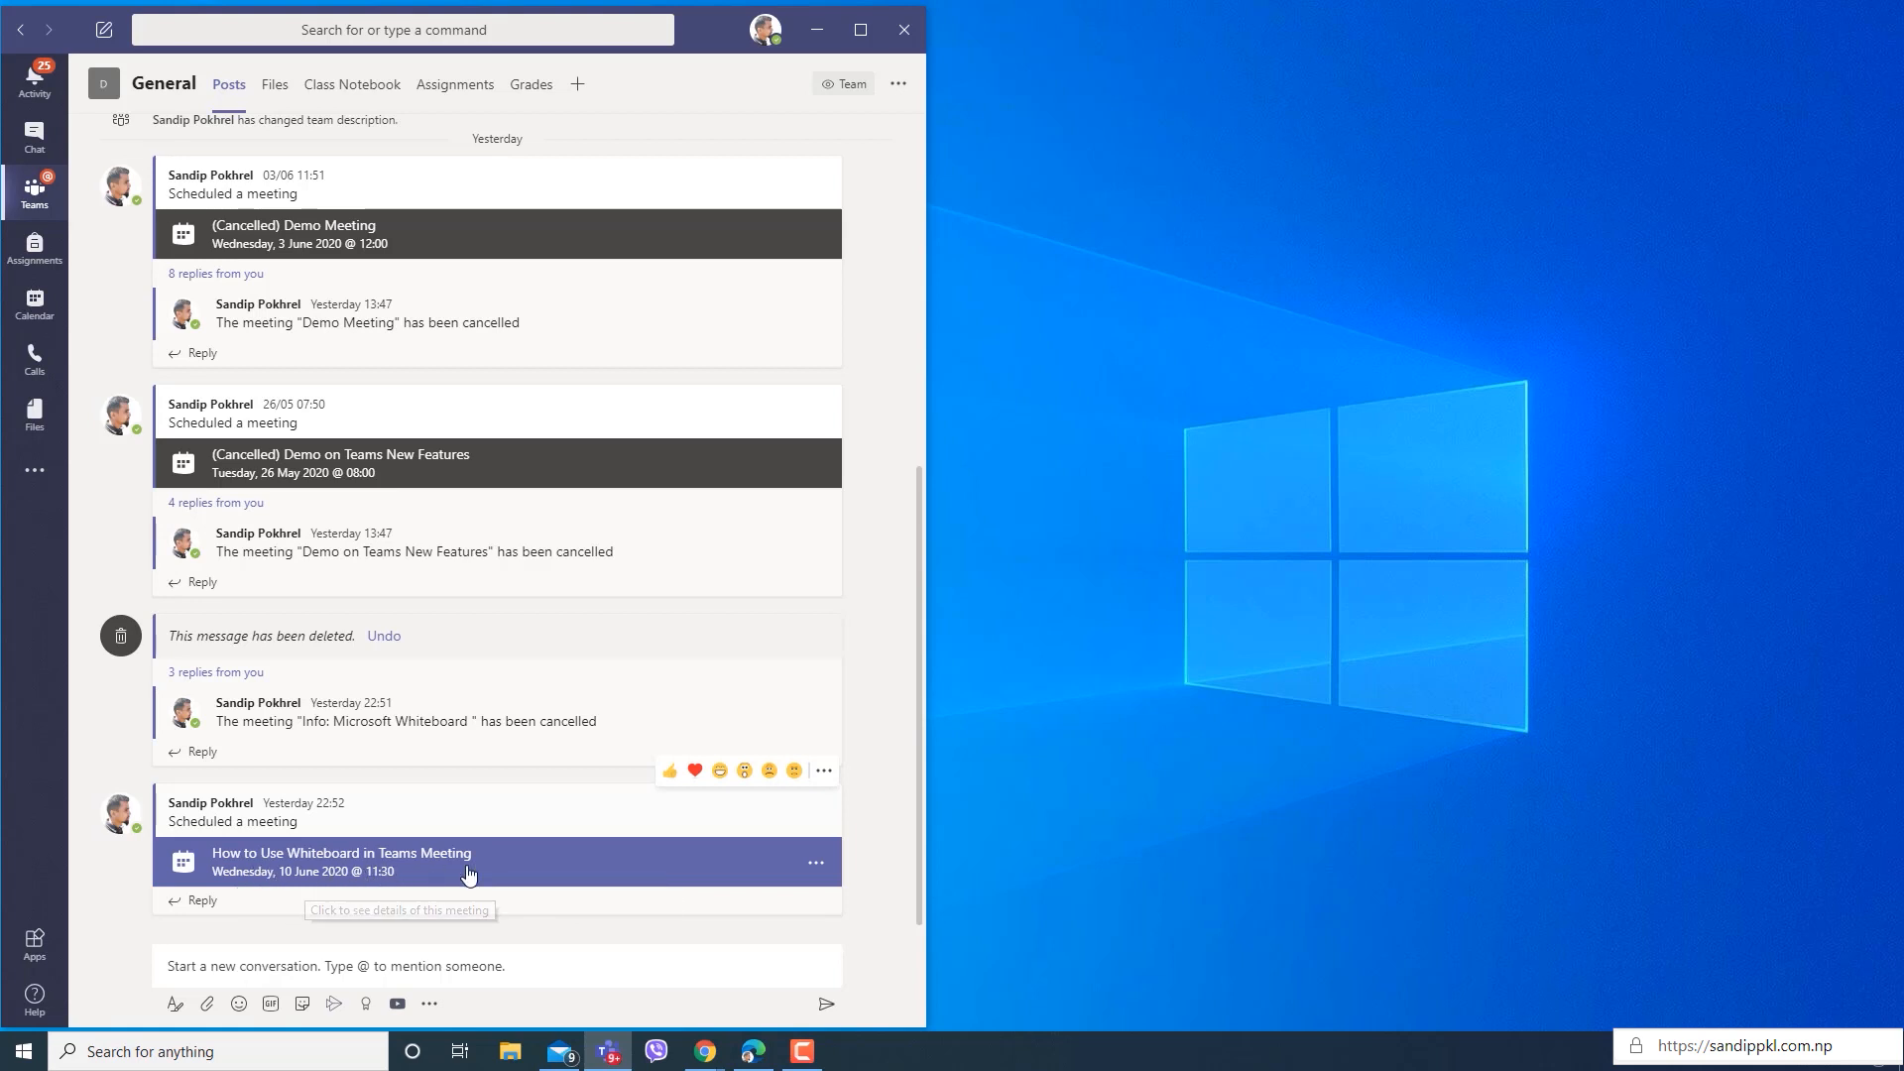
click(343, 884)
click(748, 88)
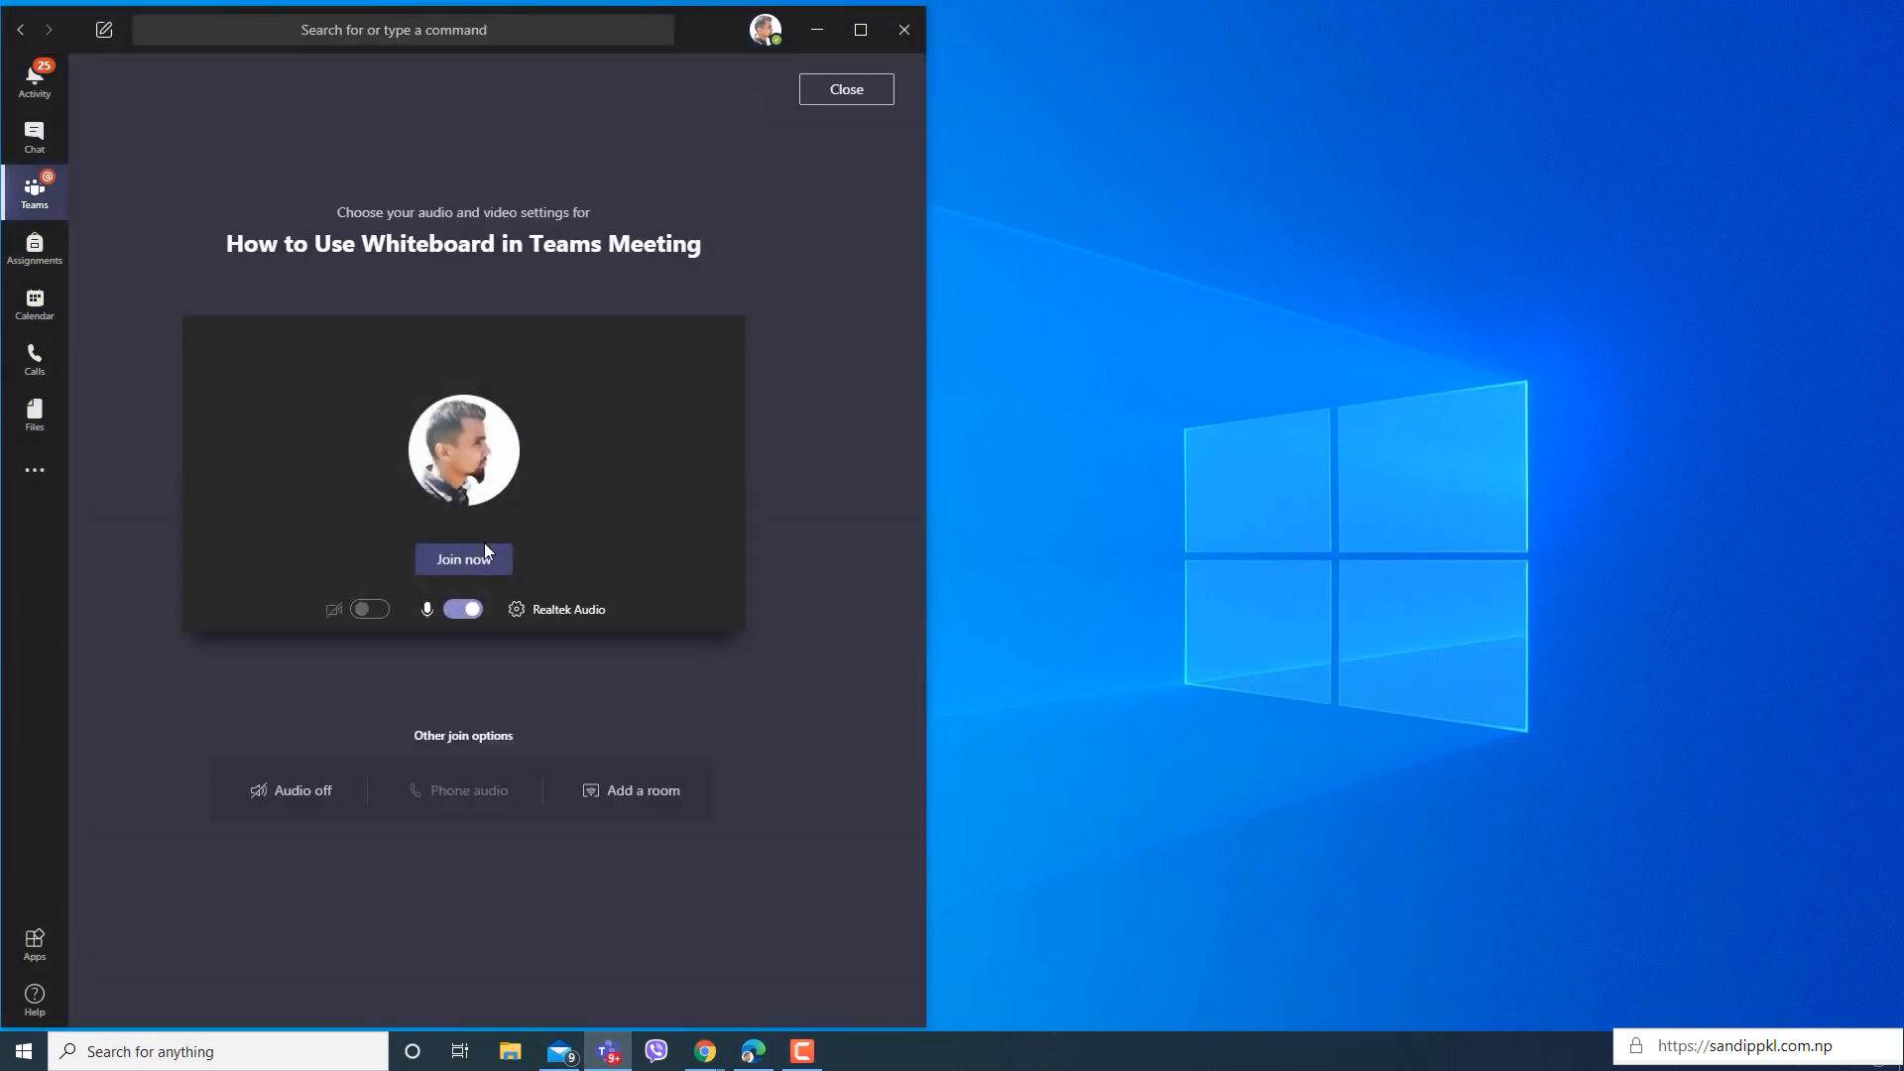
click(457, 565)
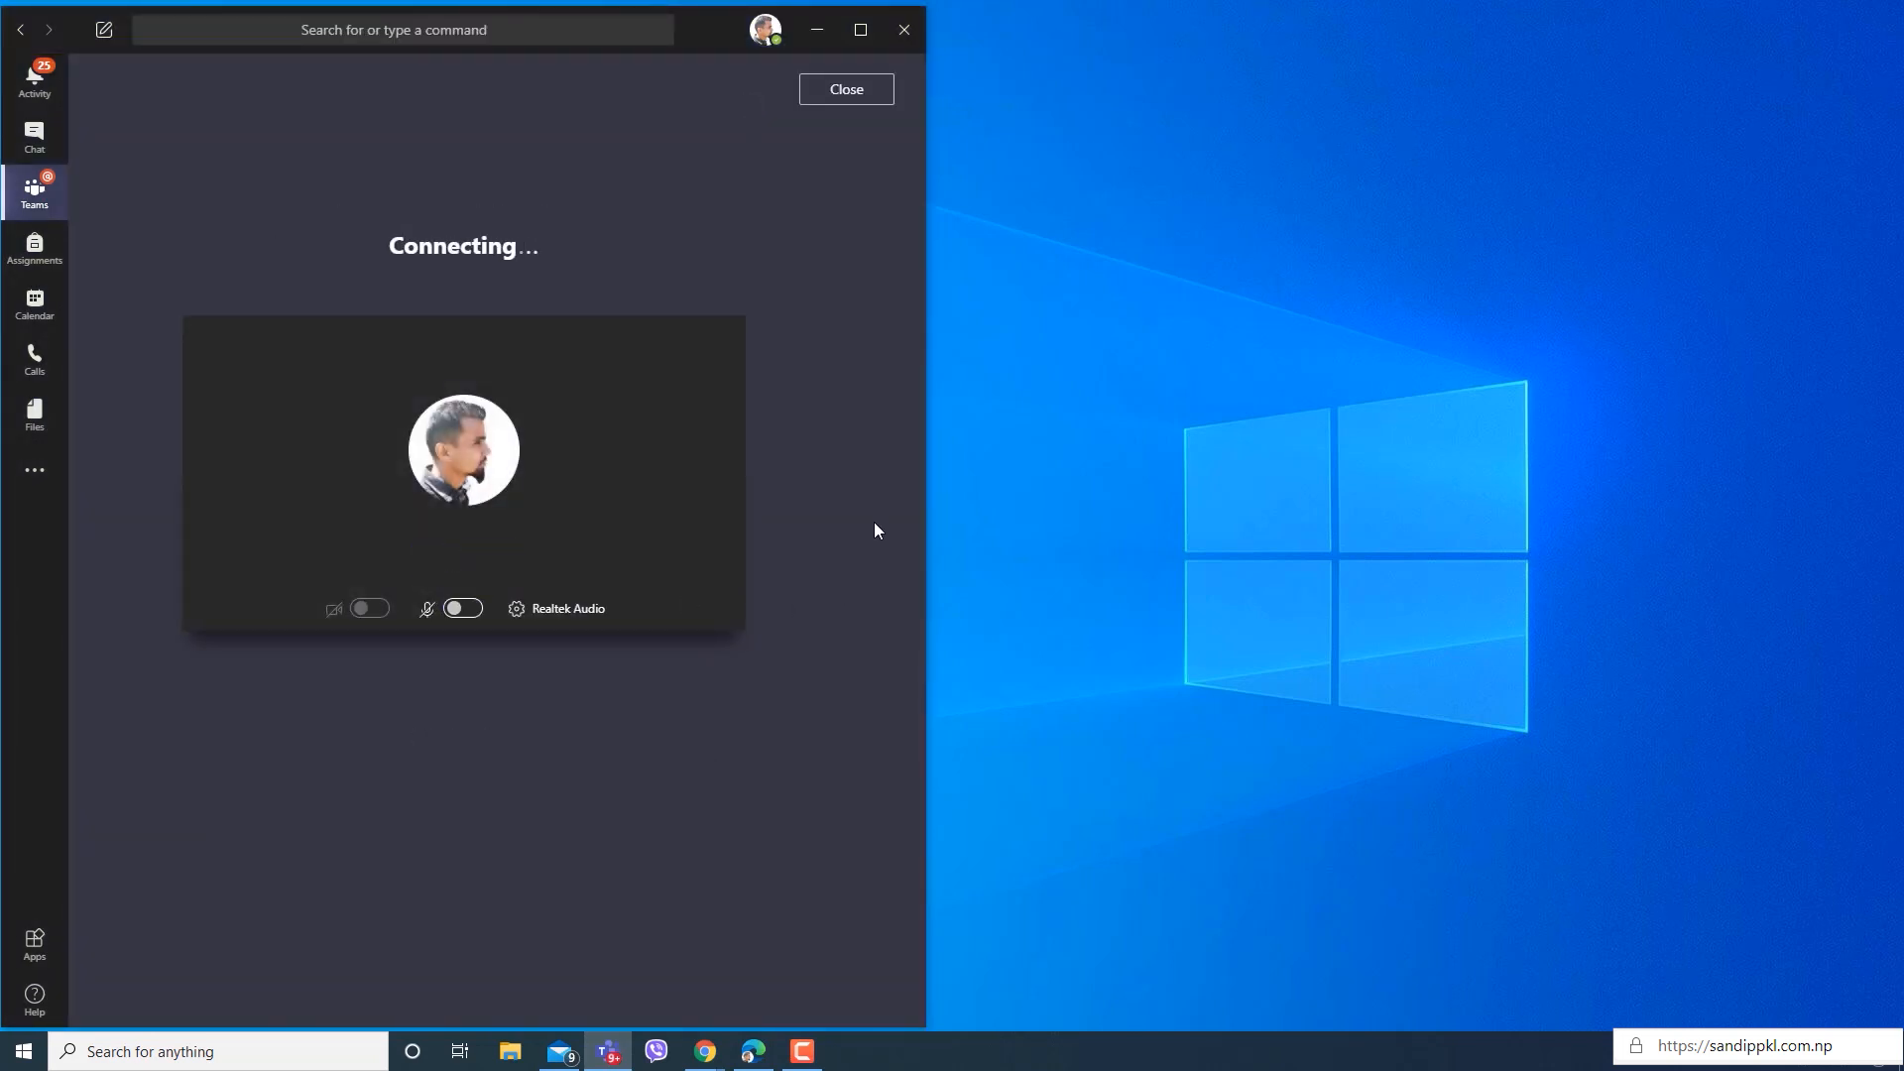
Switch to the InPrivate Edge window and join the meeting from the Demo team, allowing microphone access but keeping the microphone muted.
mouse_move(754, 1051)
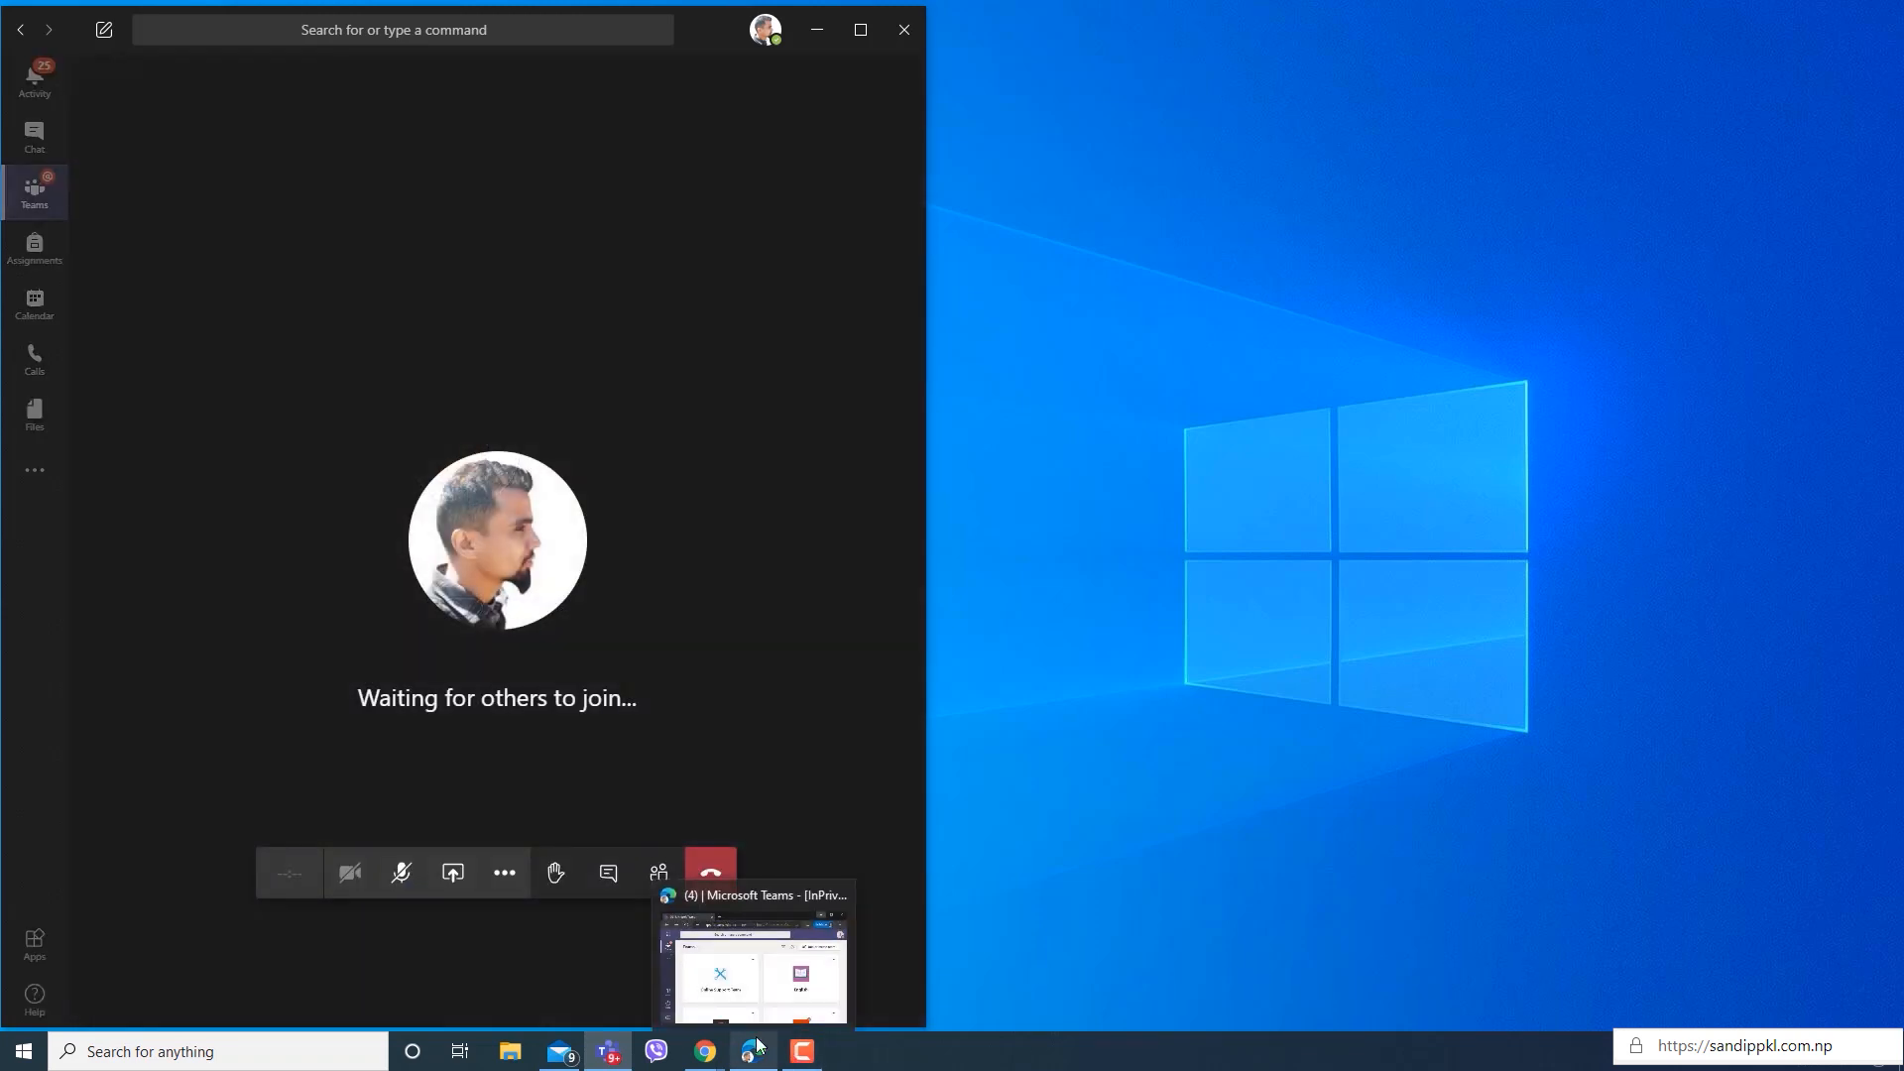
click(768, 977)
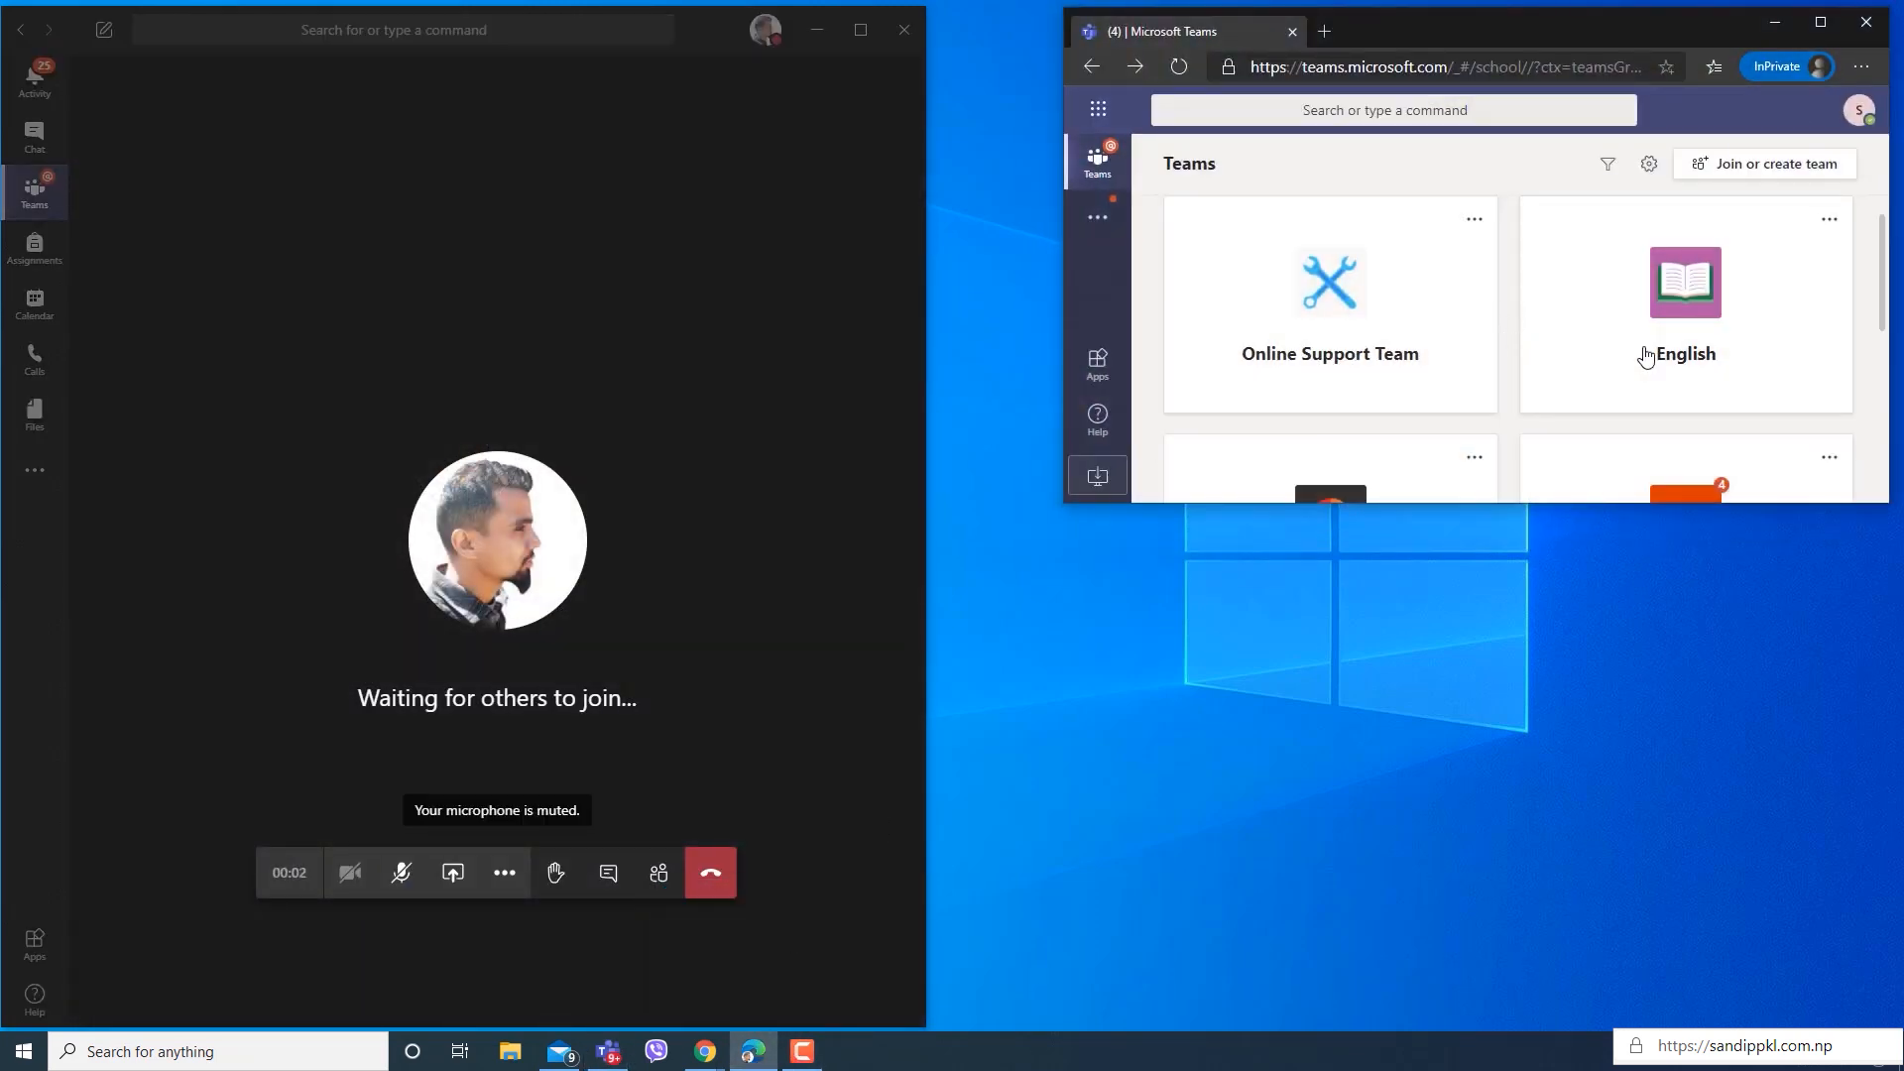
scroll(1674, 404, down, 3)
scroll(1673, 405, down, 2)
click(1722, 408)
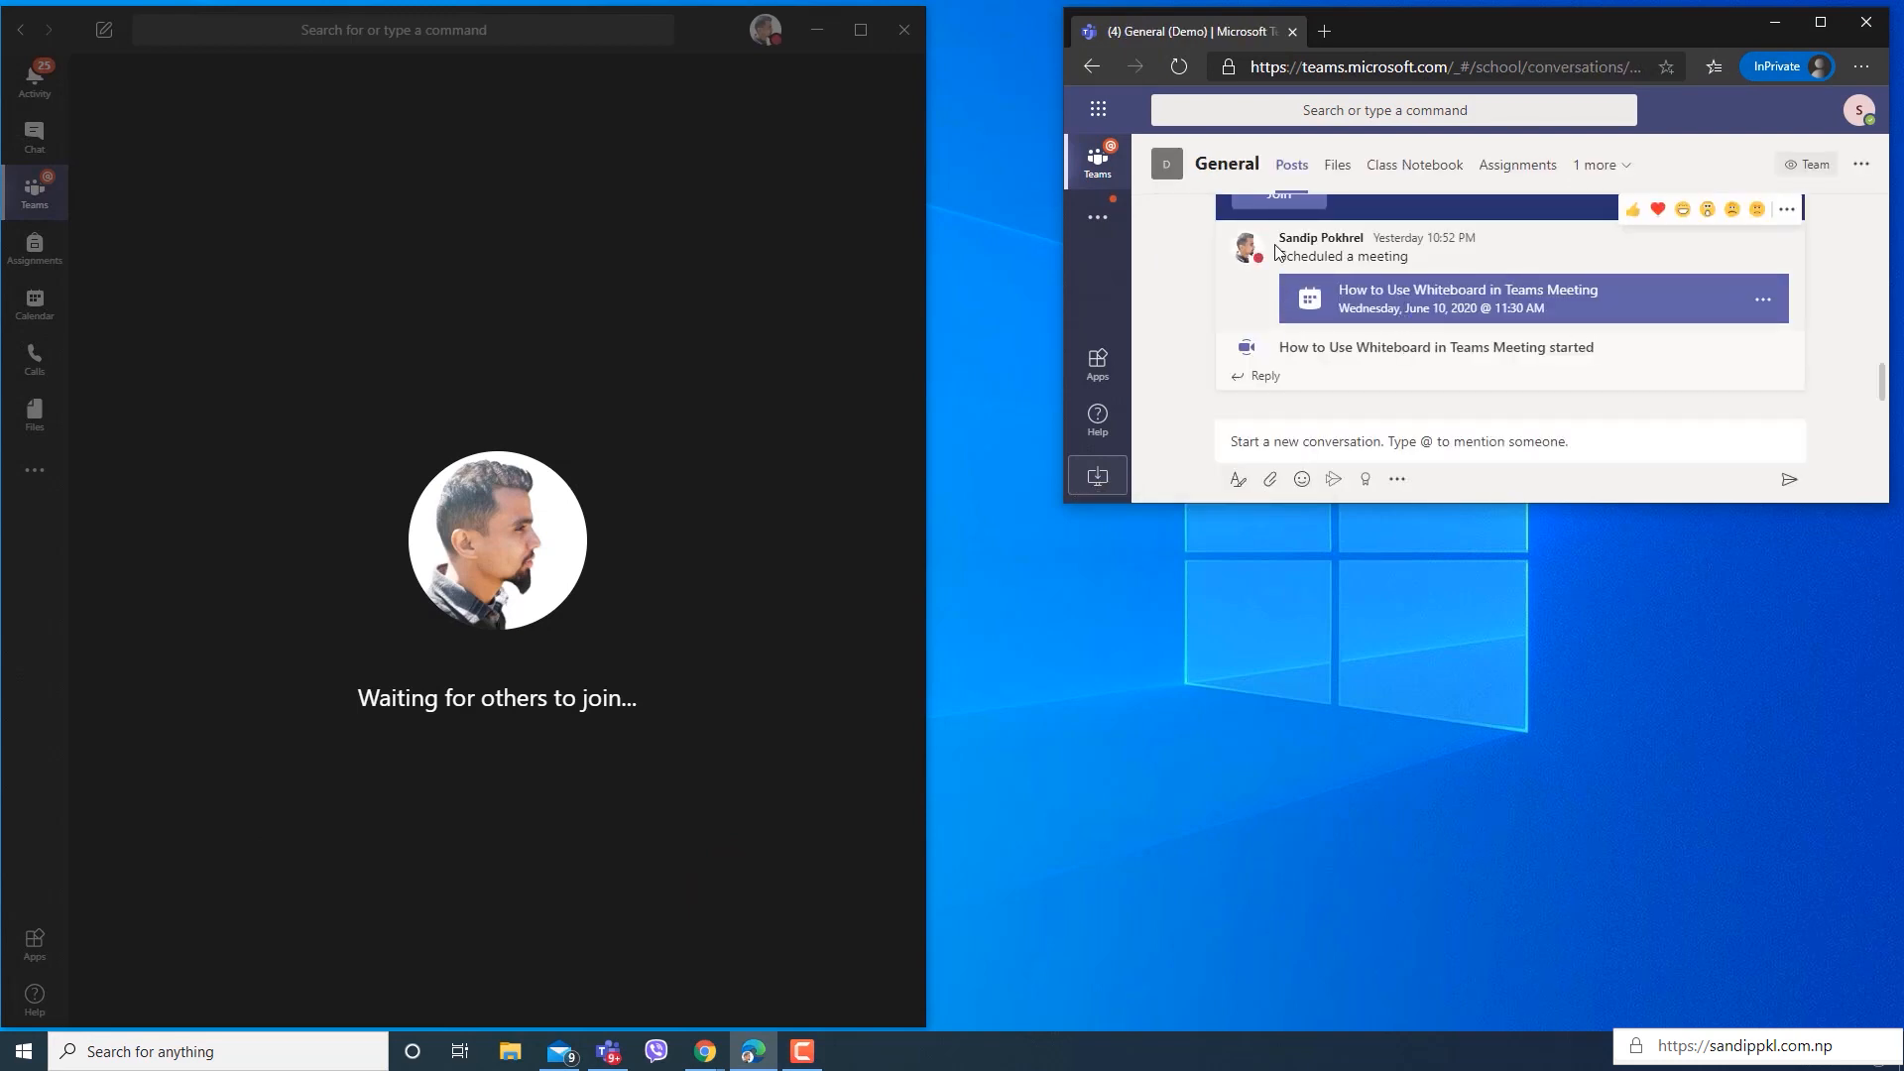
click(1282, 226)
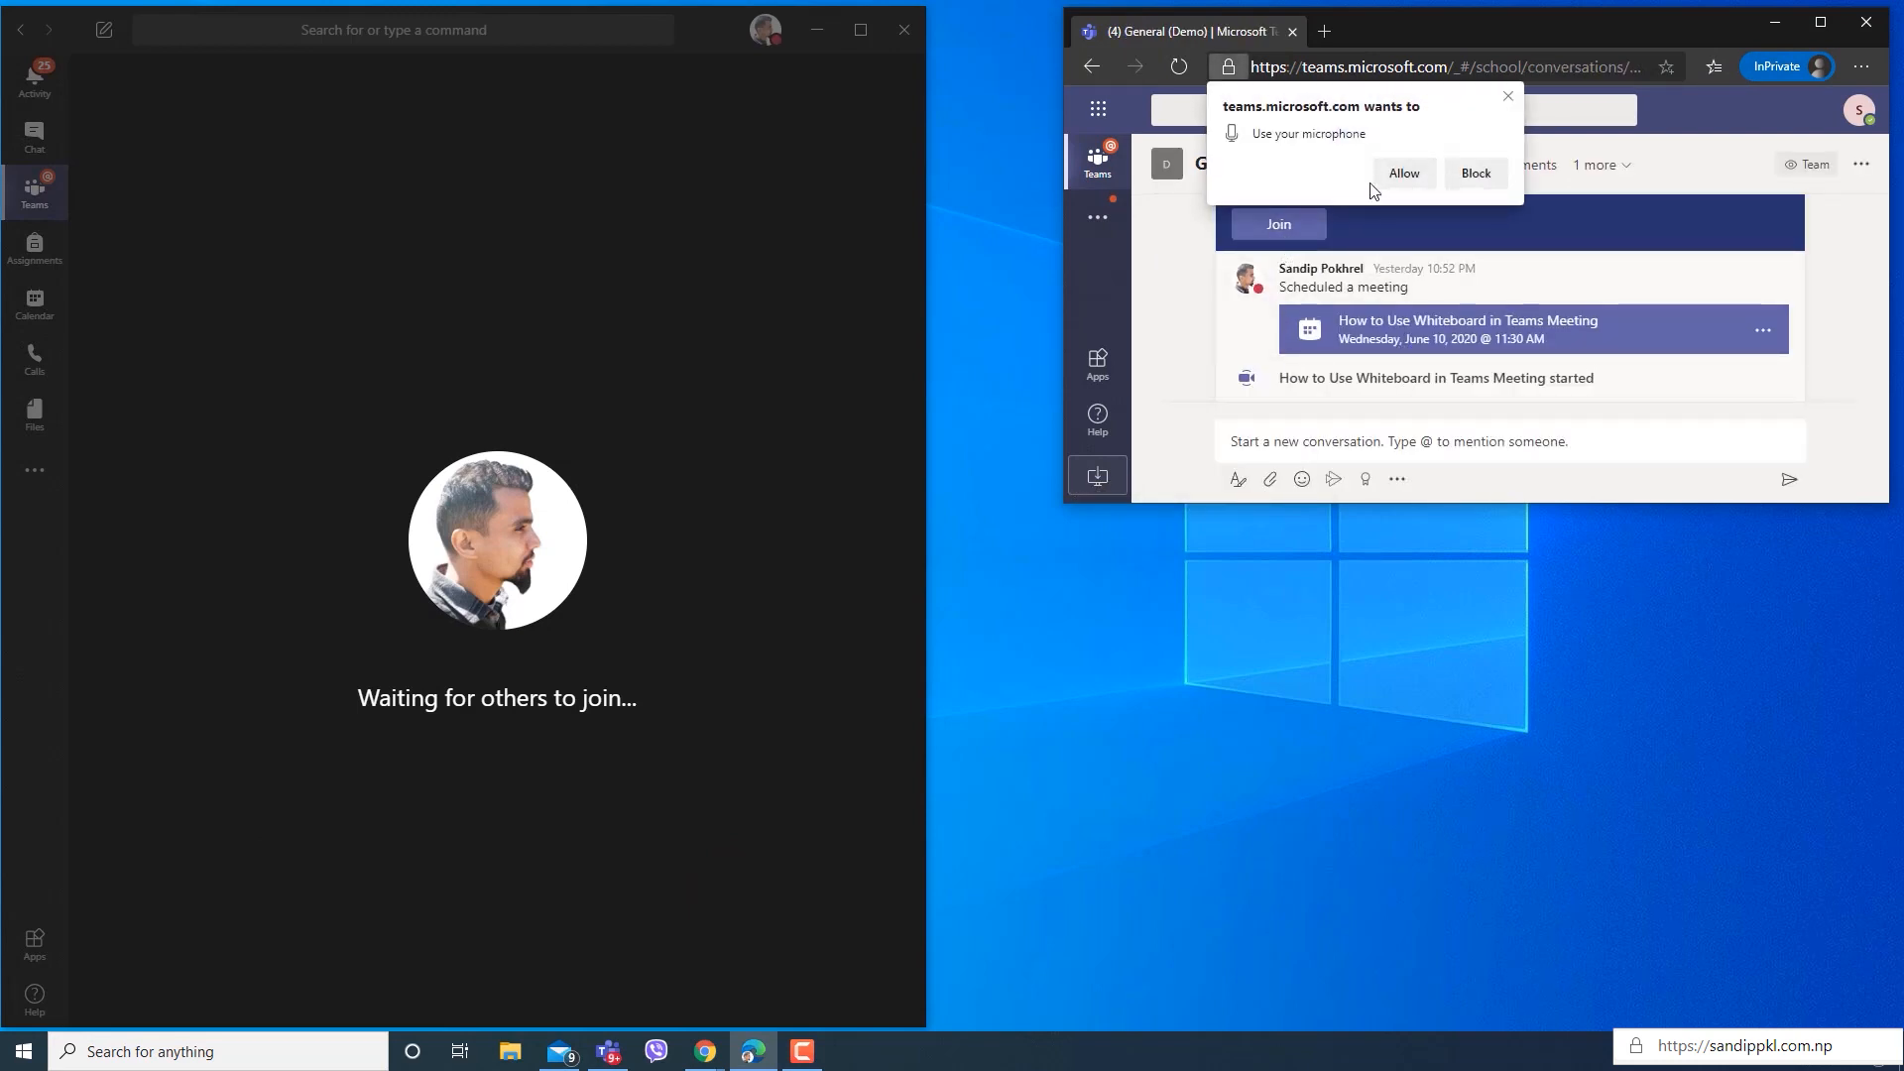
click(1401, 180)
scroll(1510, 323, down, 2)
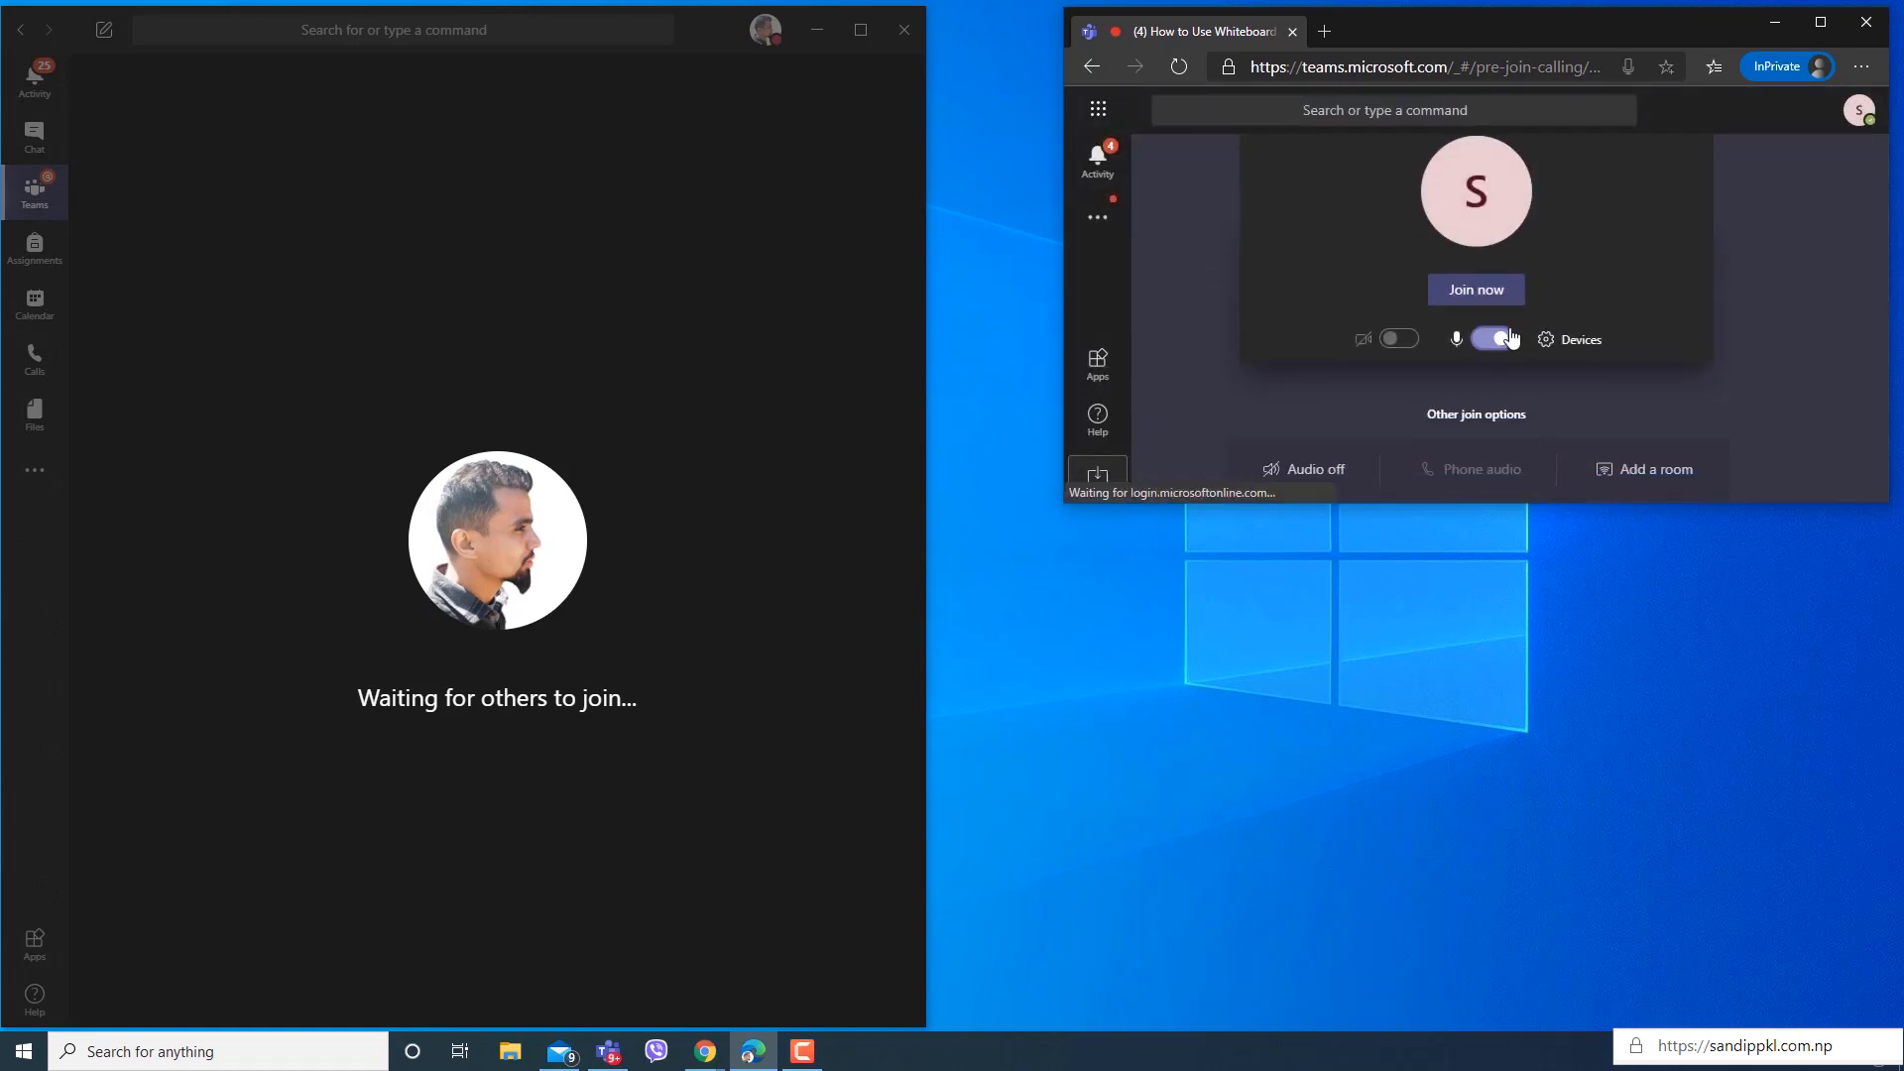
click(1488, 289)
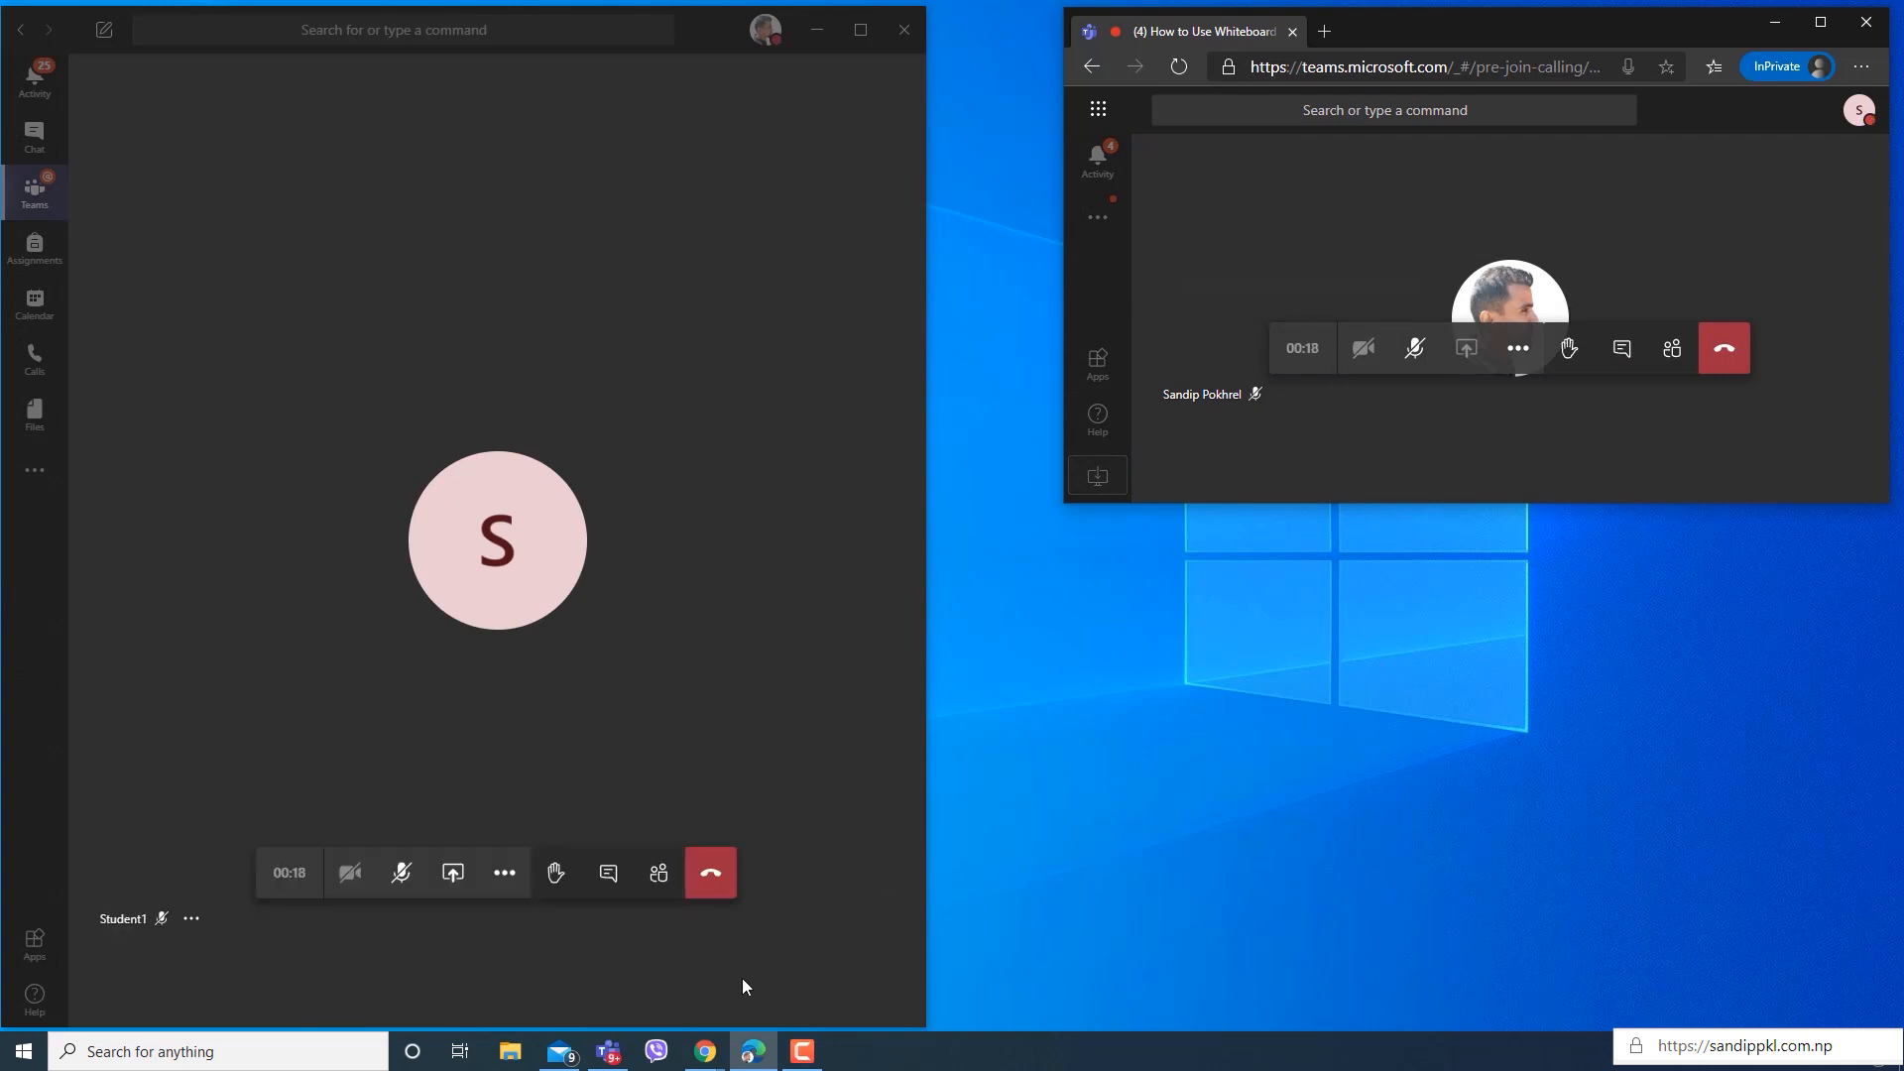
Switch to the Incognito Chrome window and join the same meeting from the Demo team, allowing microphone access but muting the microphone.
mouse_move(704, 1050)
click(821, 955)
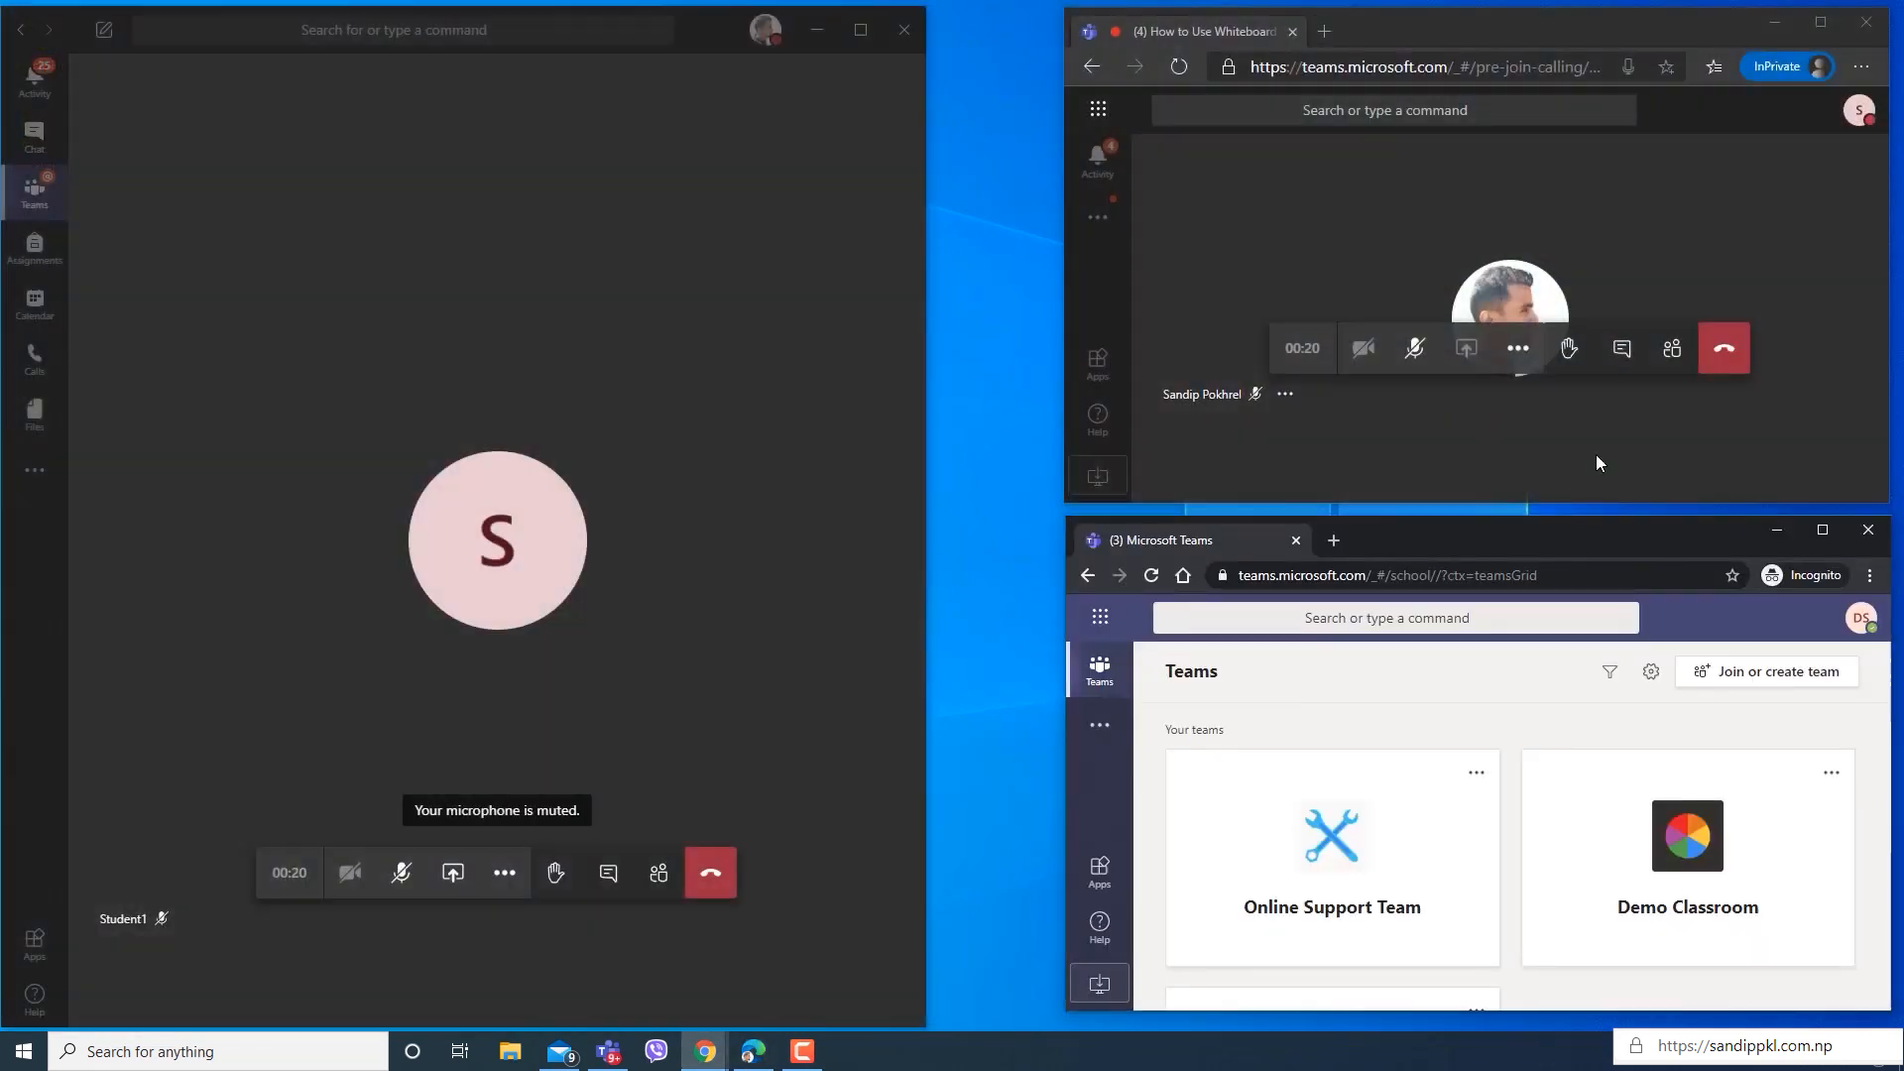
scroll(1592, 822, down, 3)
click(1351, 793)
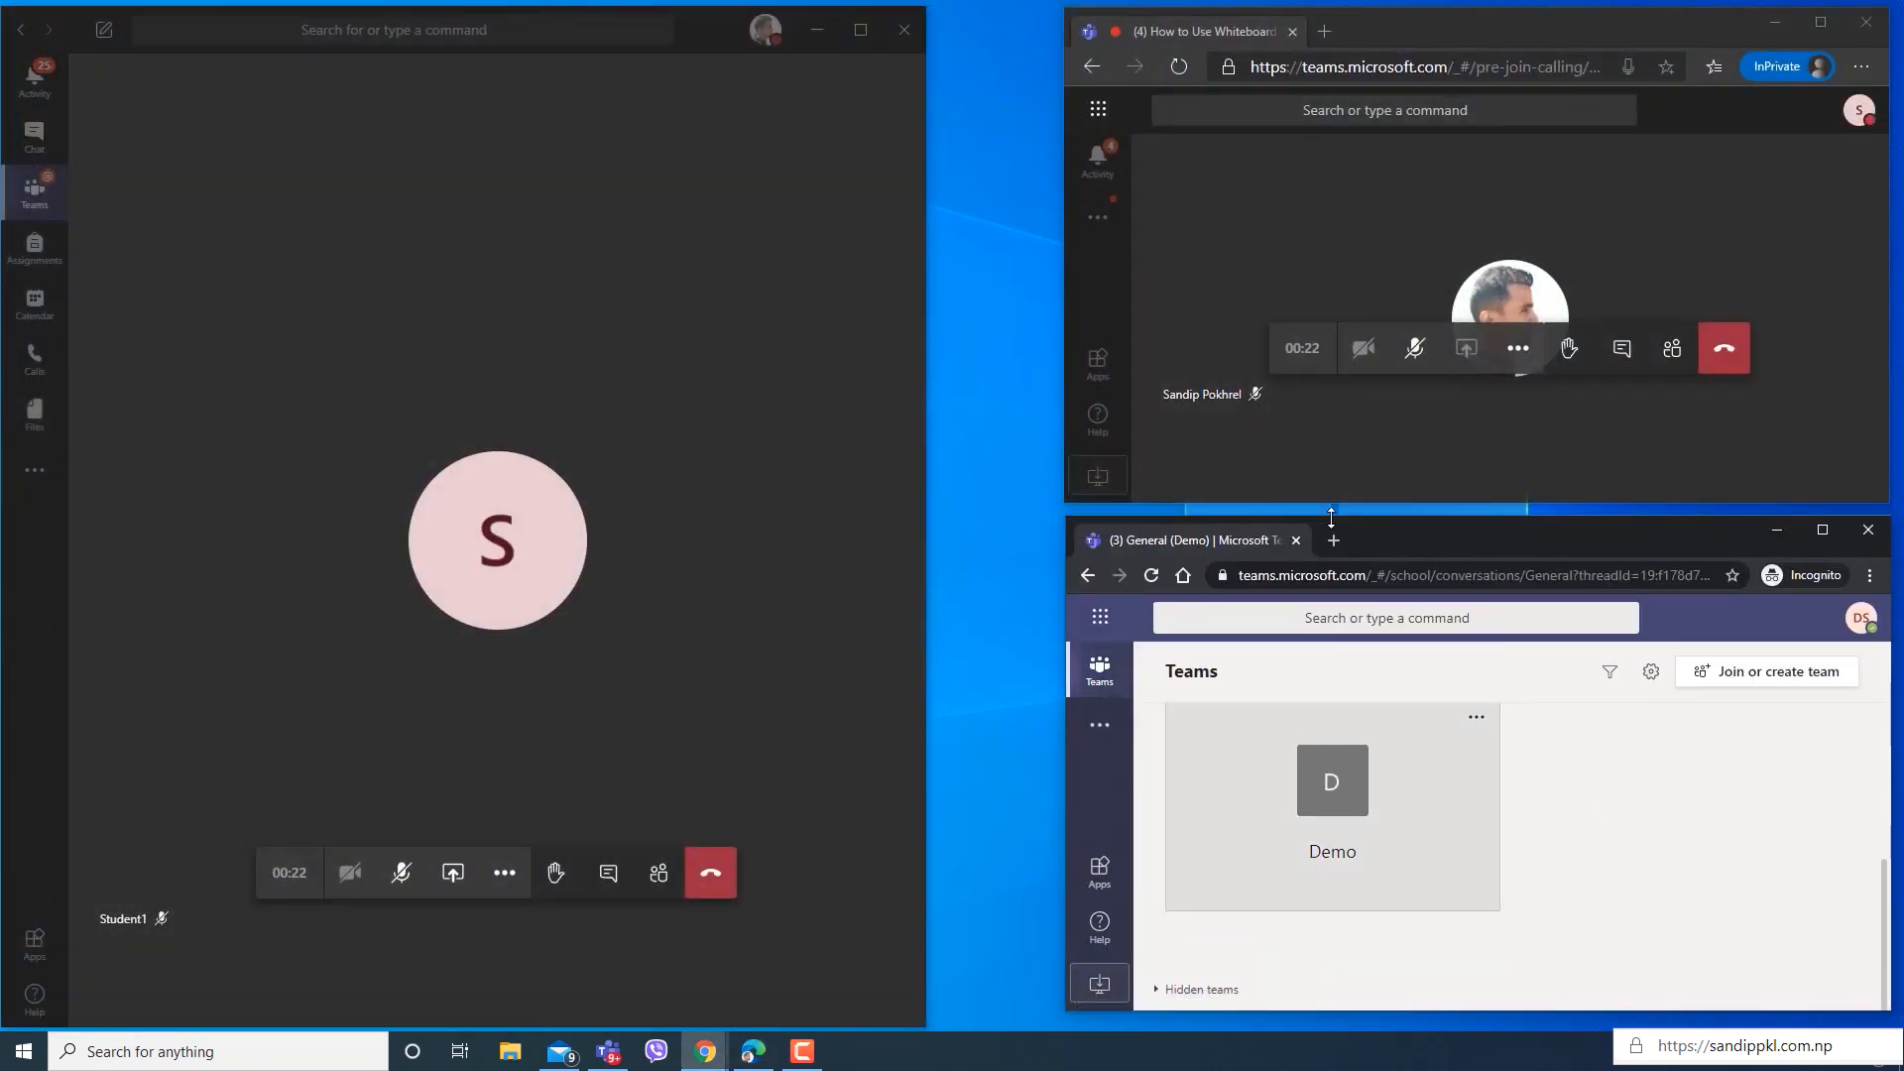
click(1290, 710)
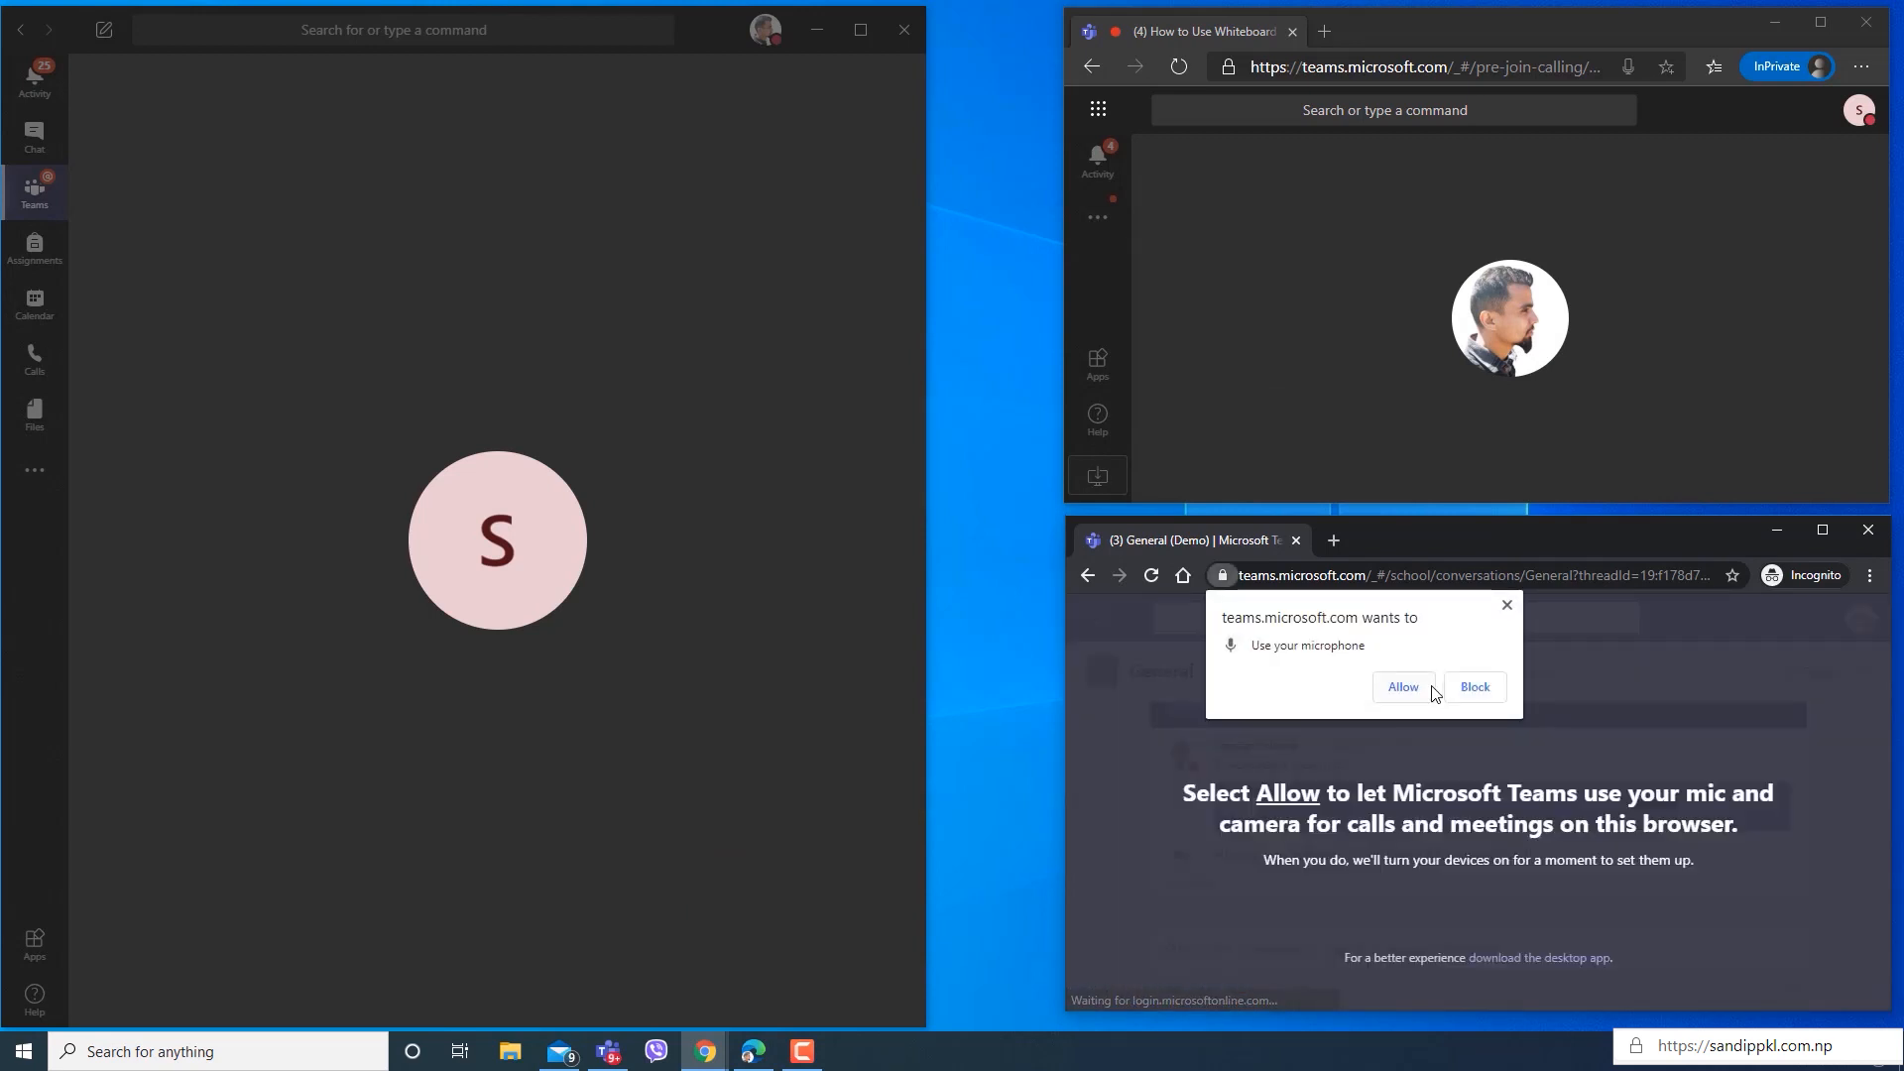
click(1432, 686)
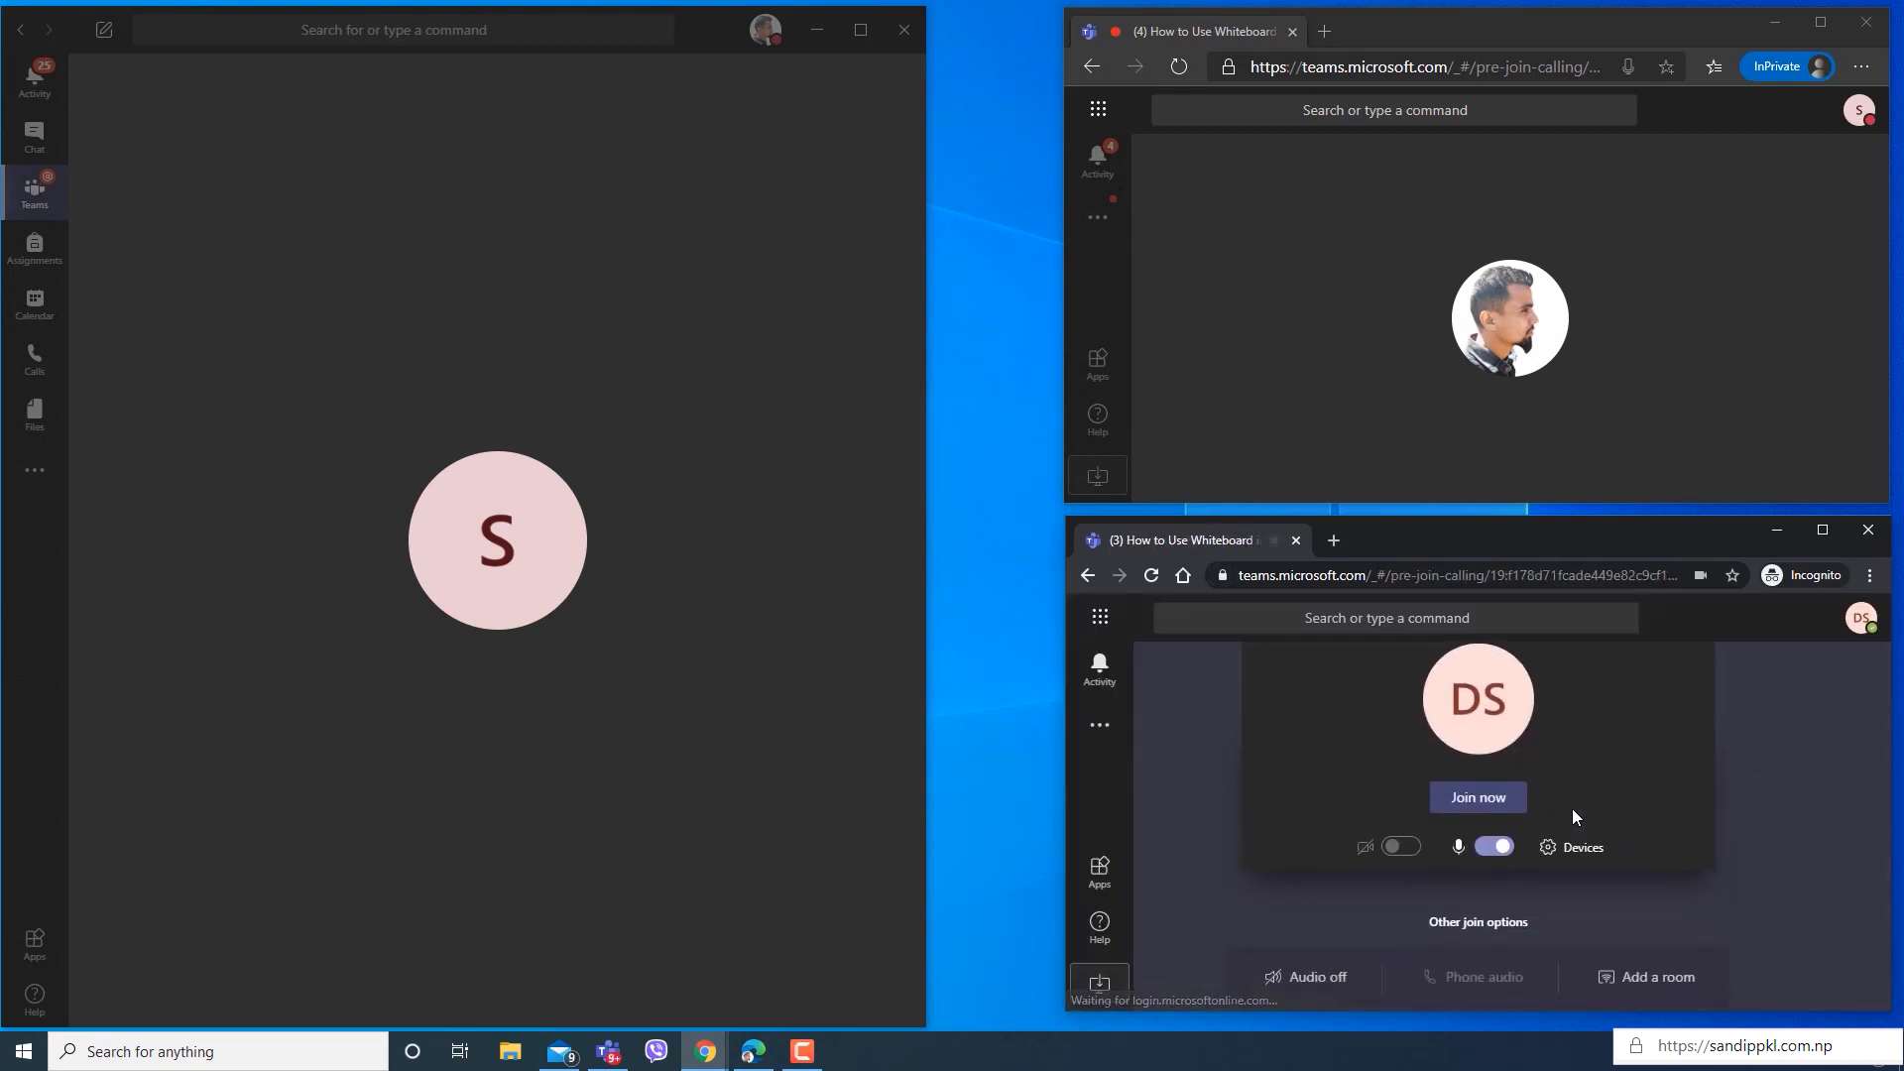
click(1494, 846)
click(1478, 796)
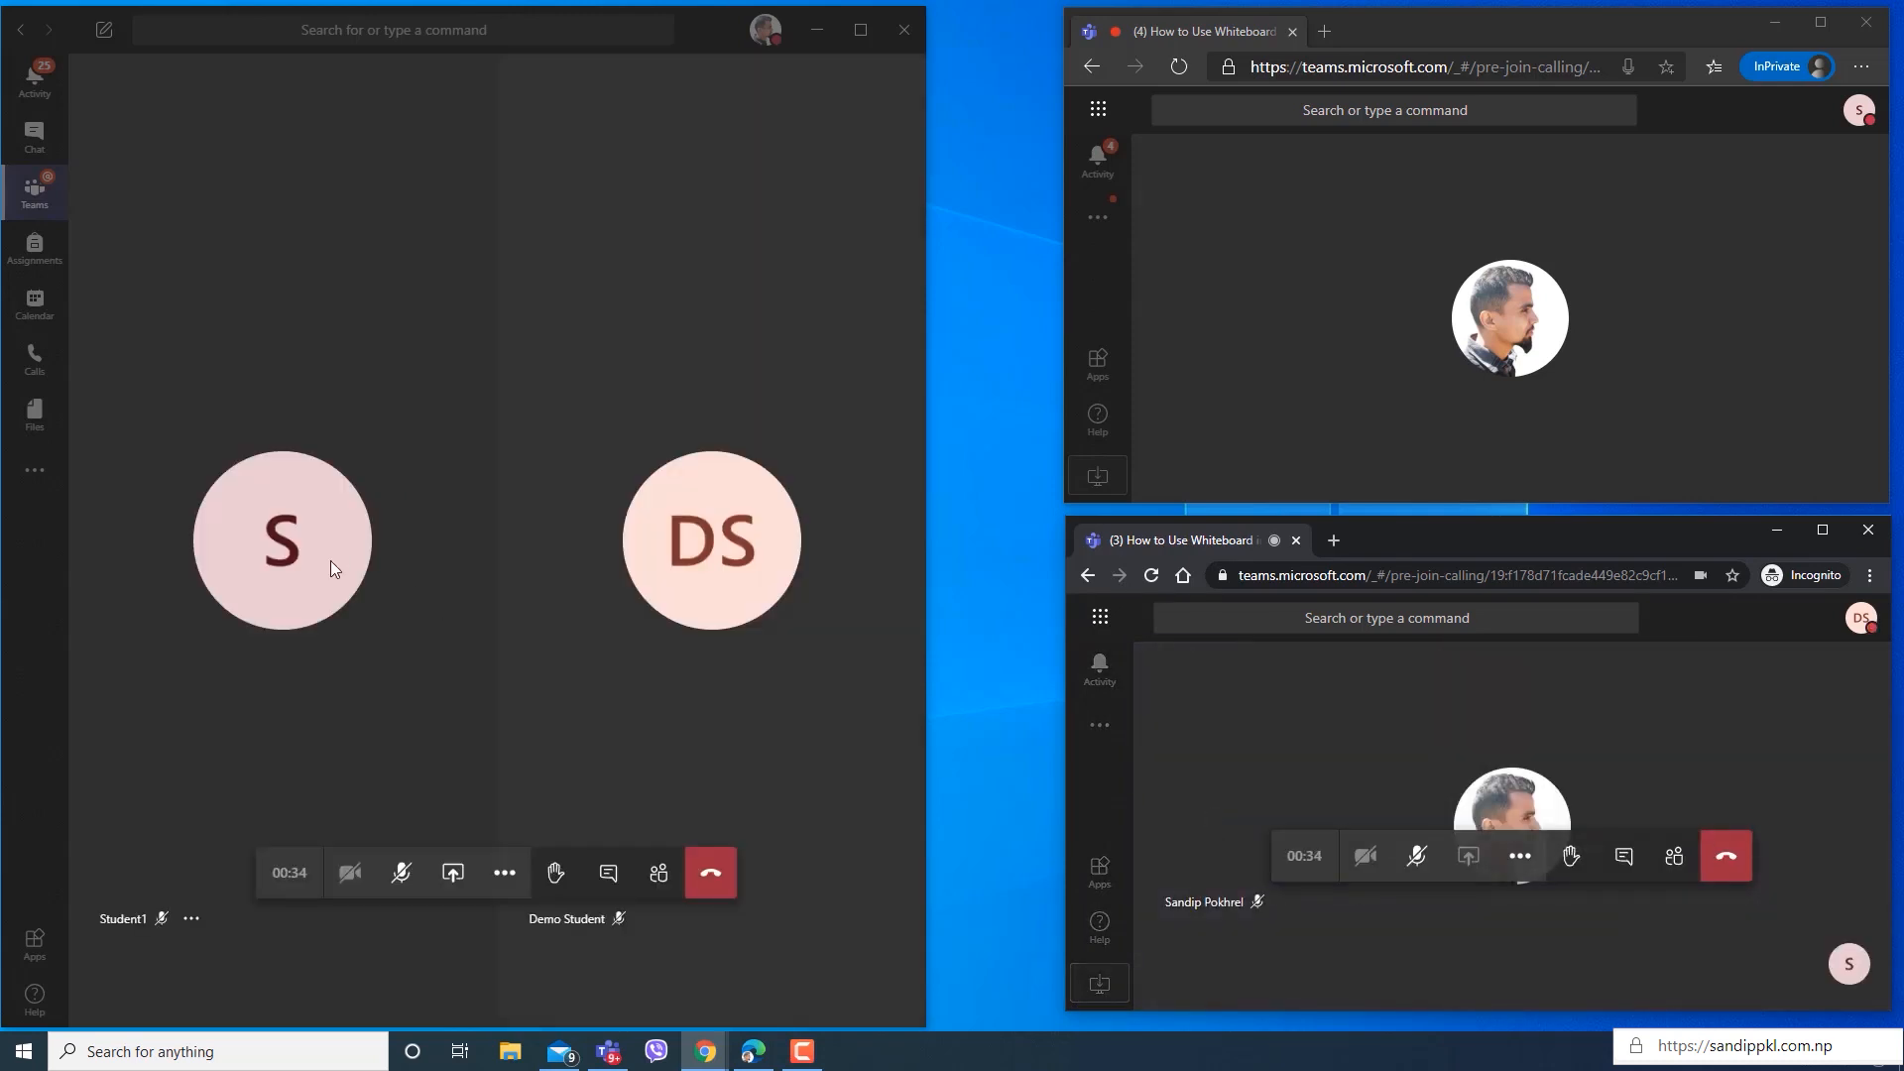
Share Microsoft Whiteboard with the participants from the Teams desktop app's meeting.
mouse_move(331, 552)
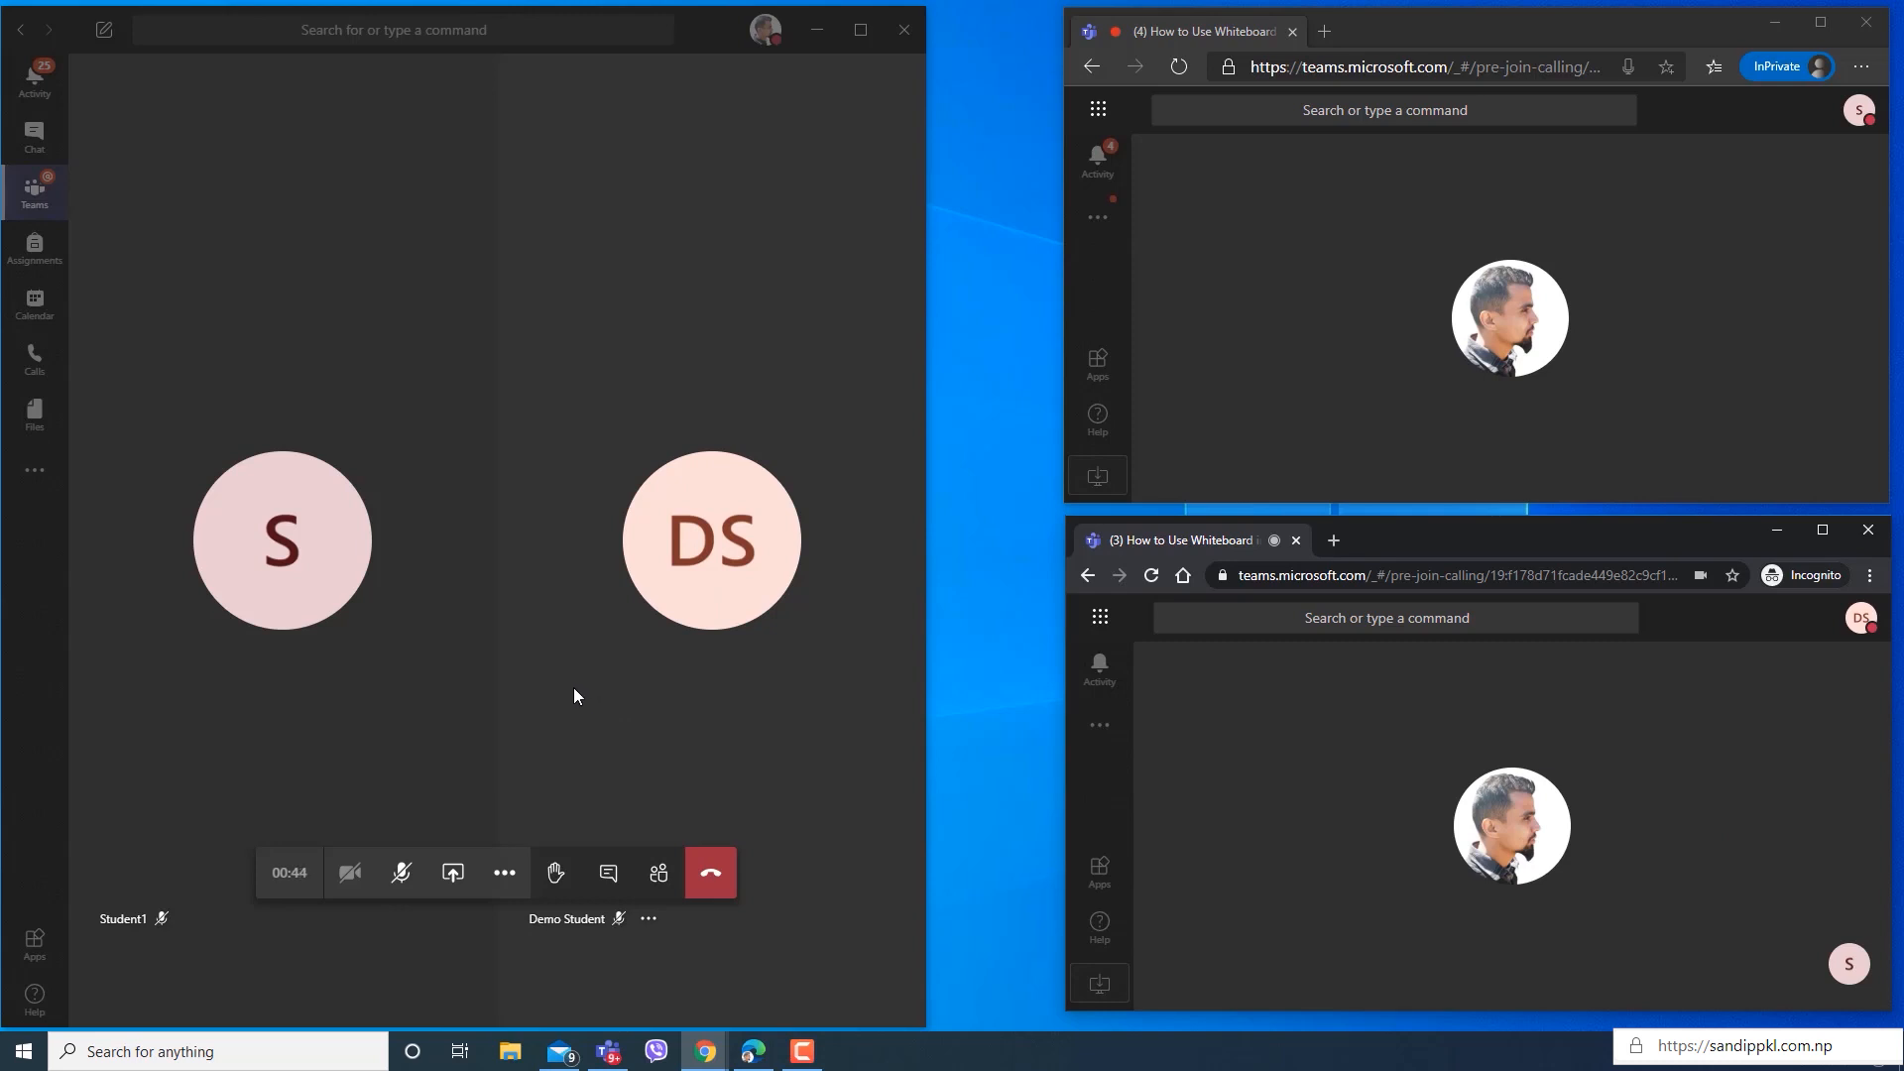
click(448, 881)
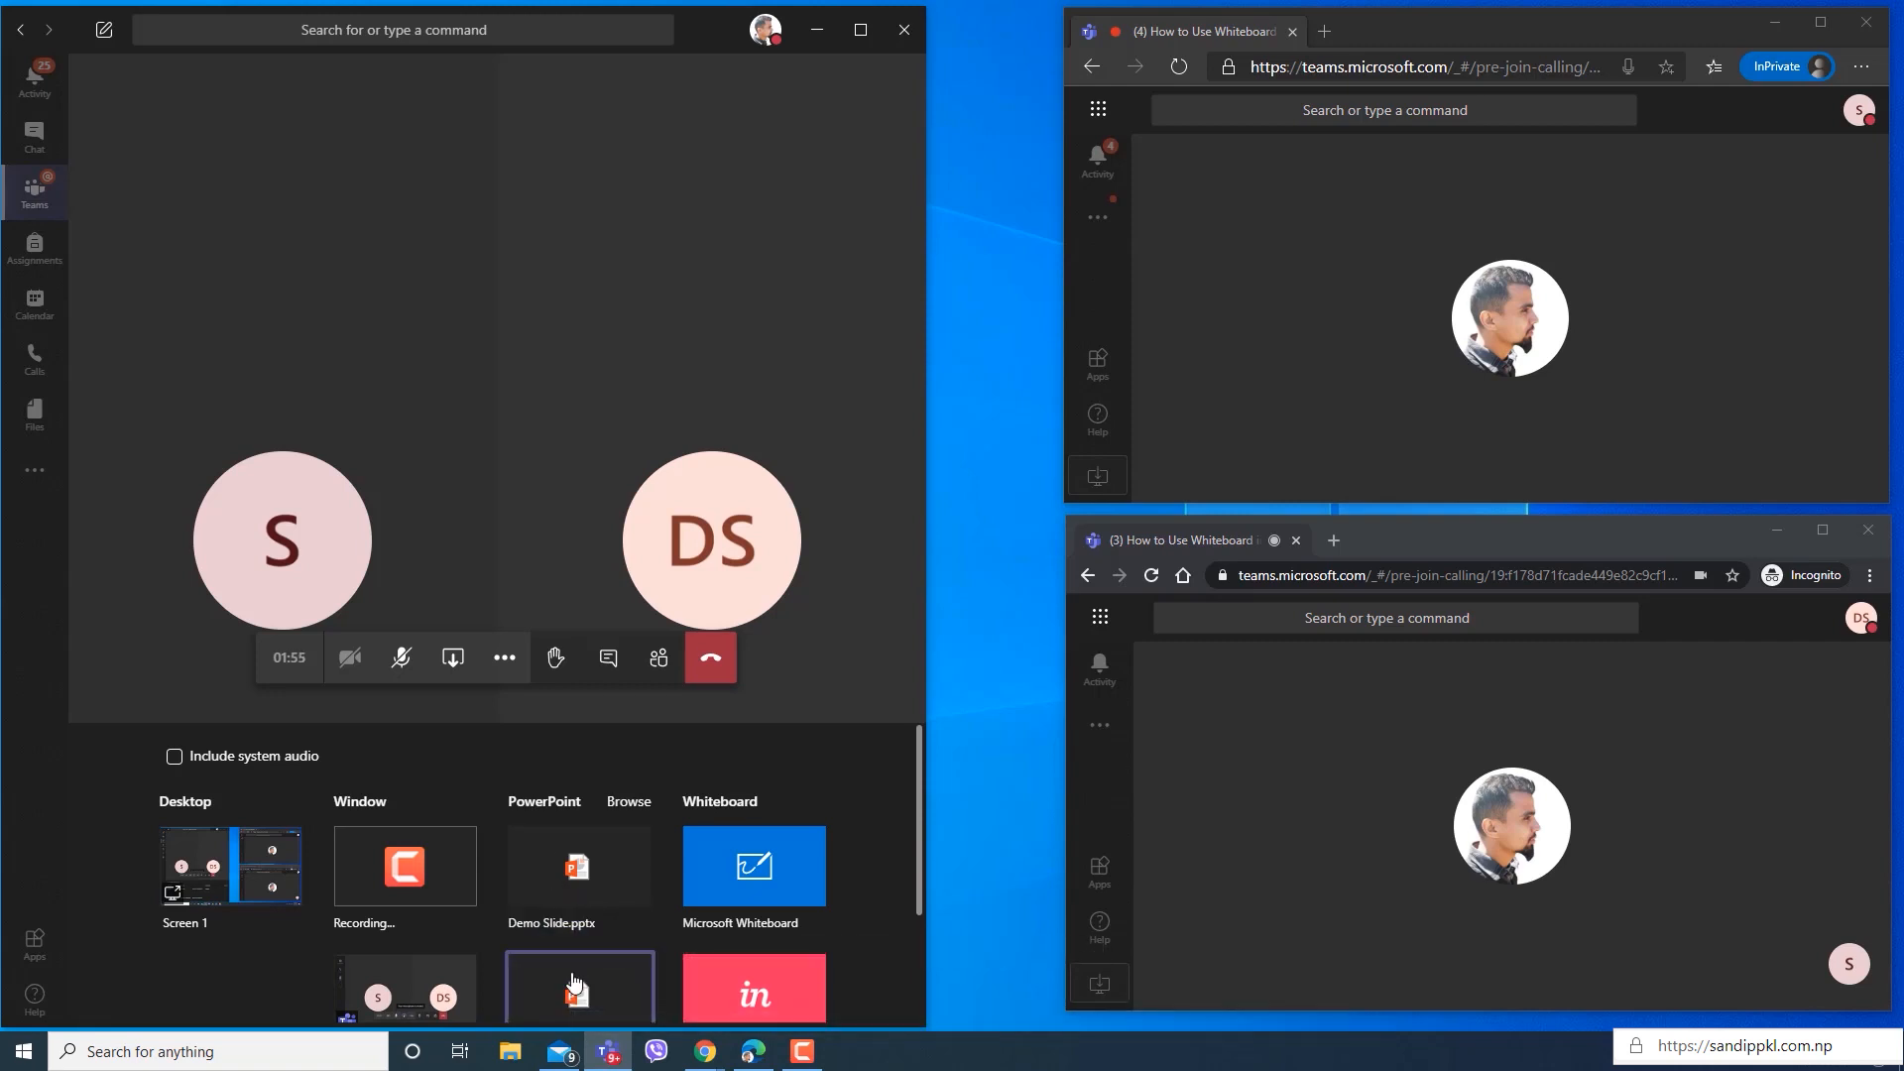
click(714, 886)
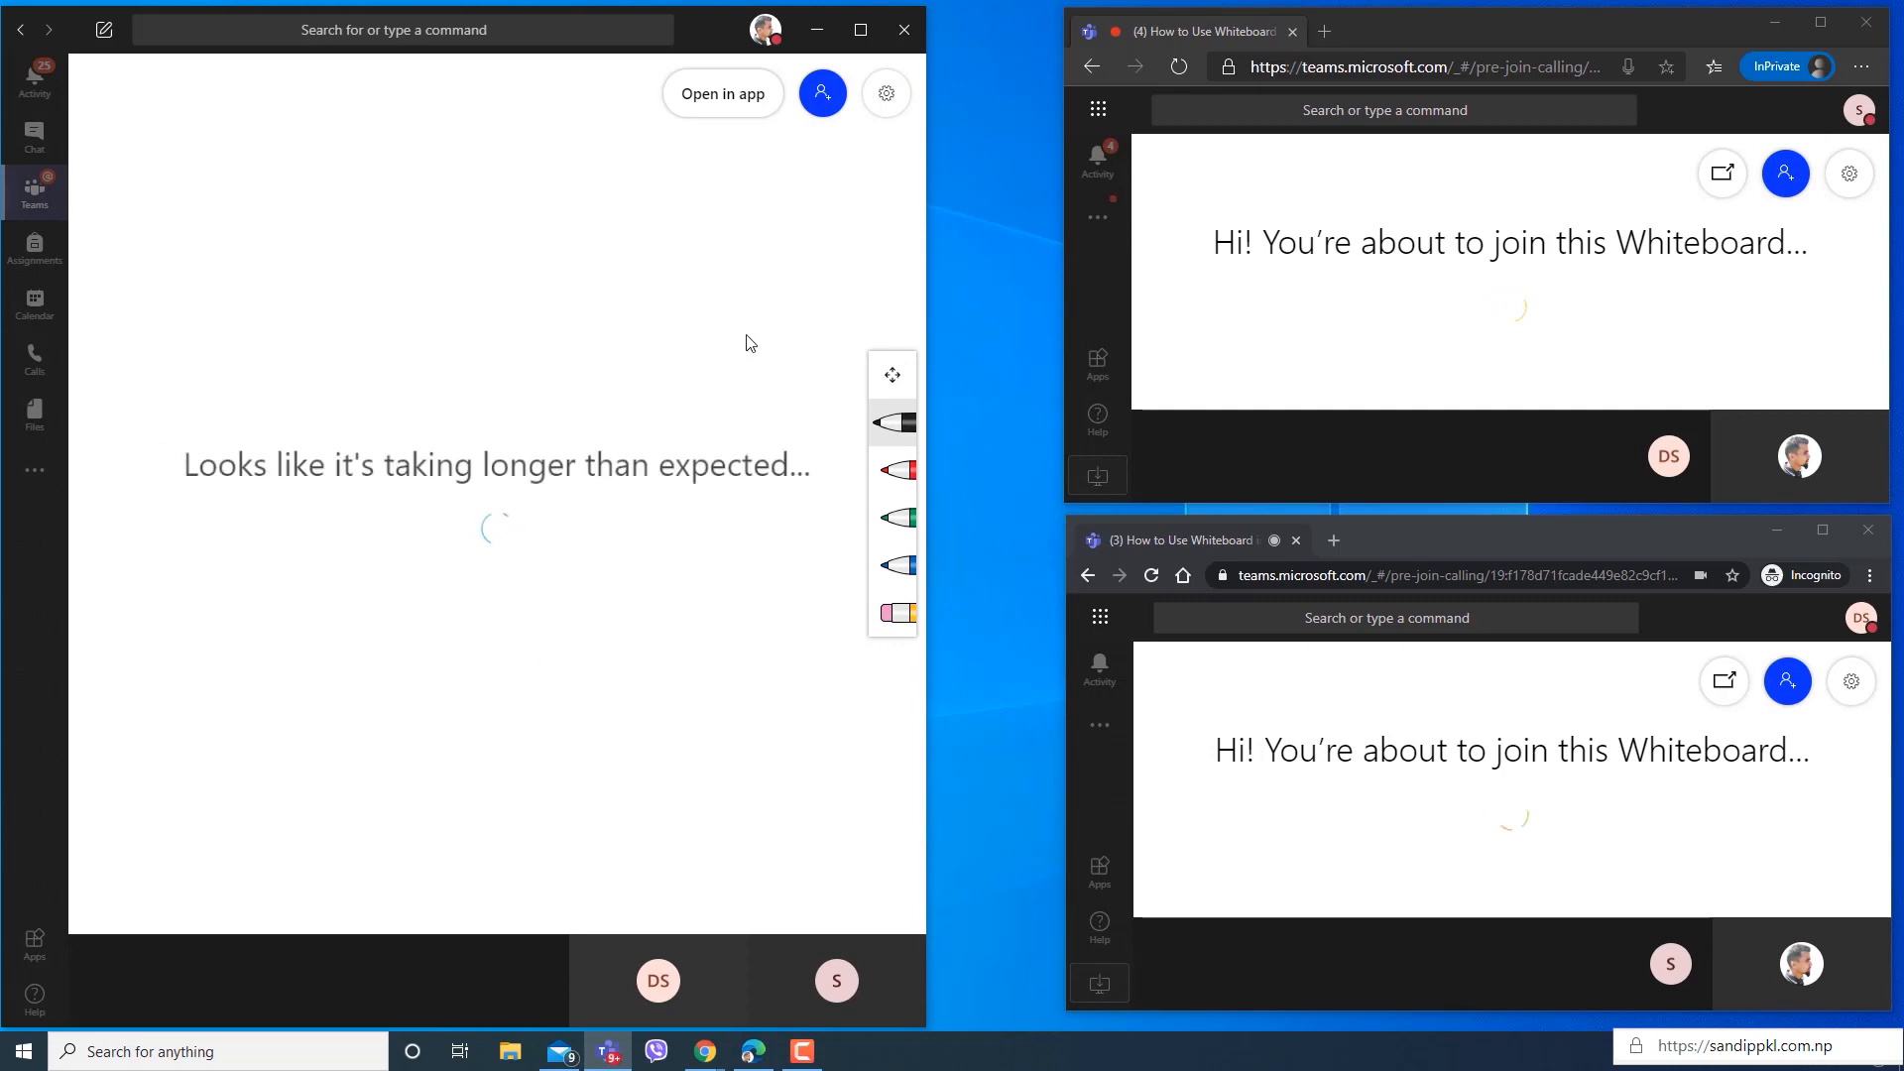
Look over the shared whiteboard's settings and open the board in the Microsoft Whiteboard desktop app.
click(887, 93)
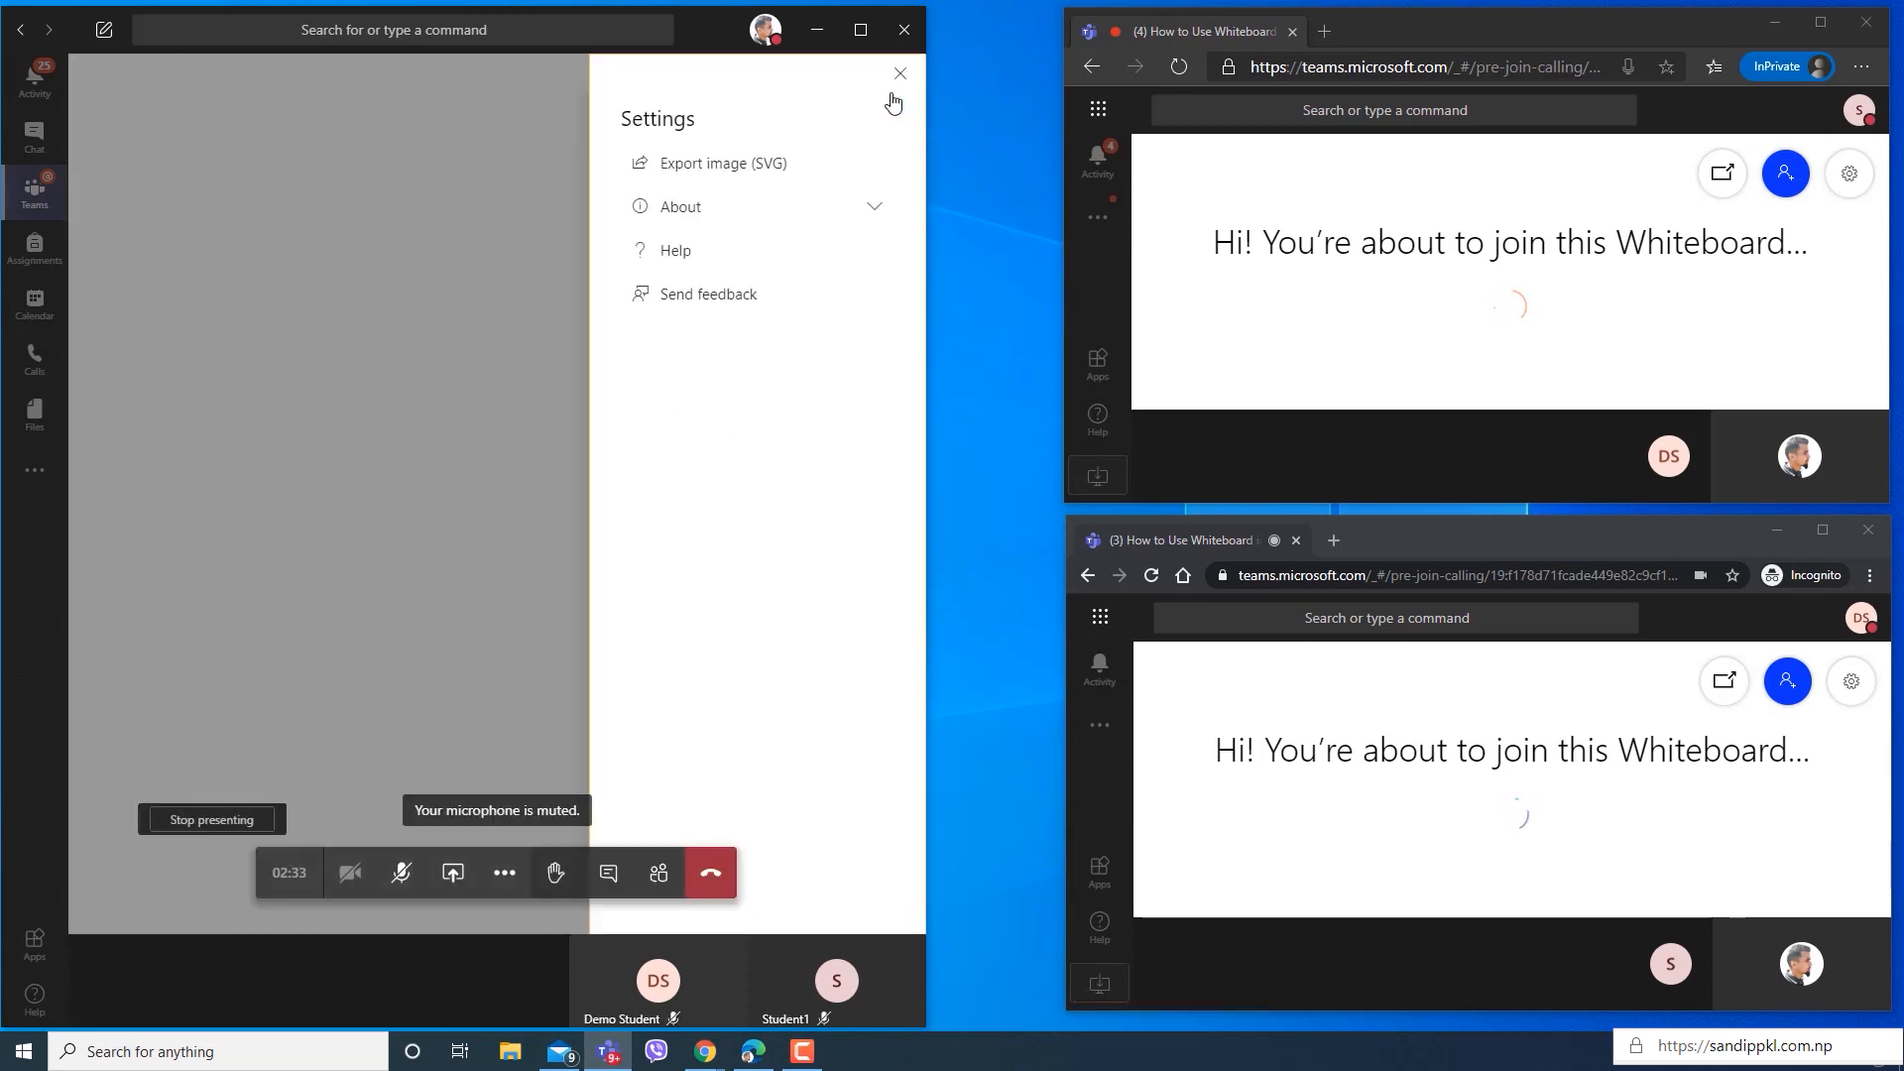
click(408, 208)
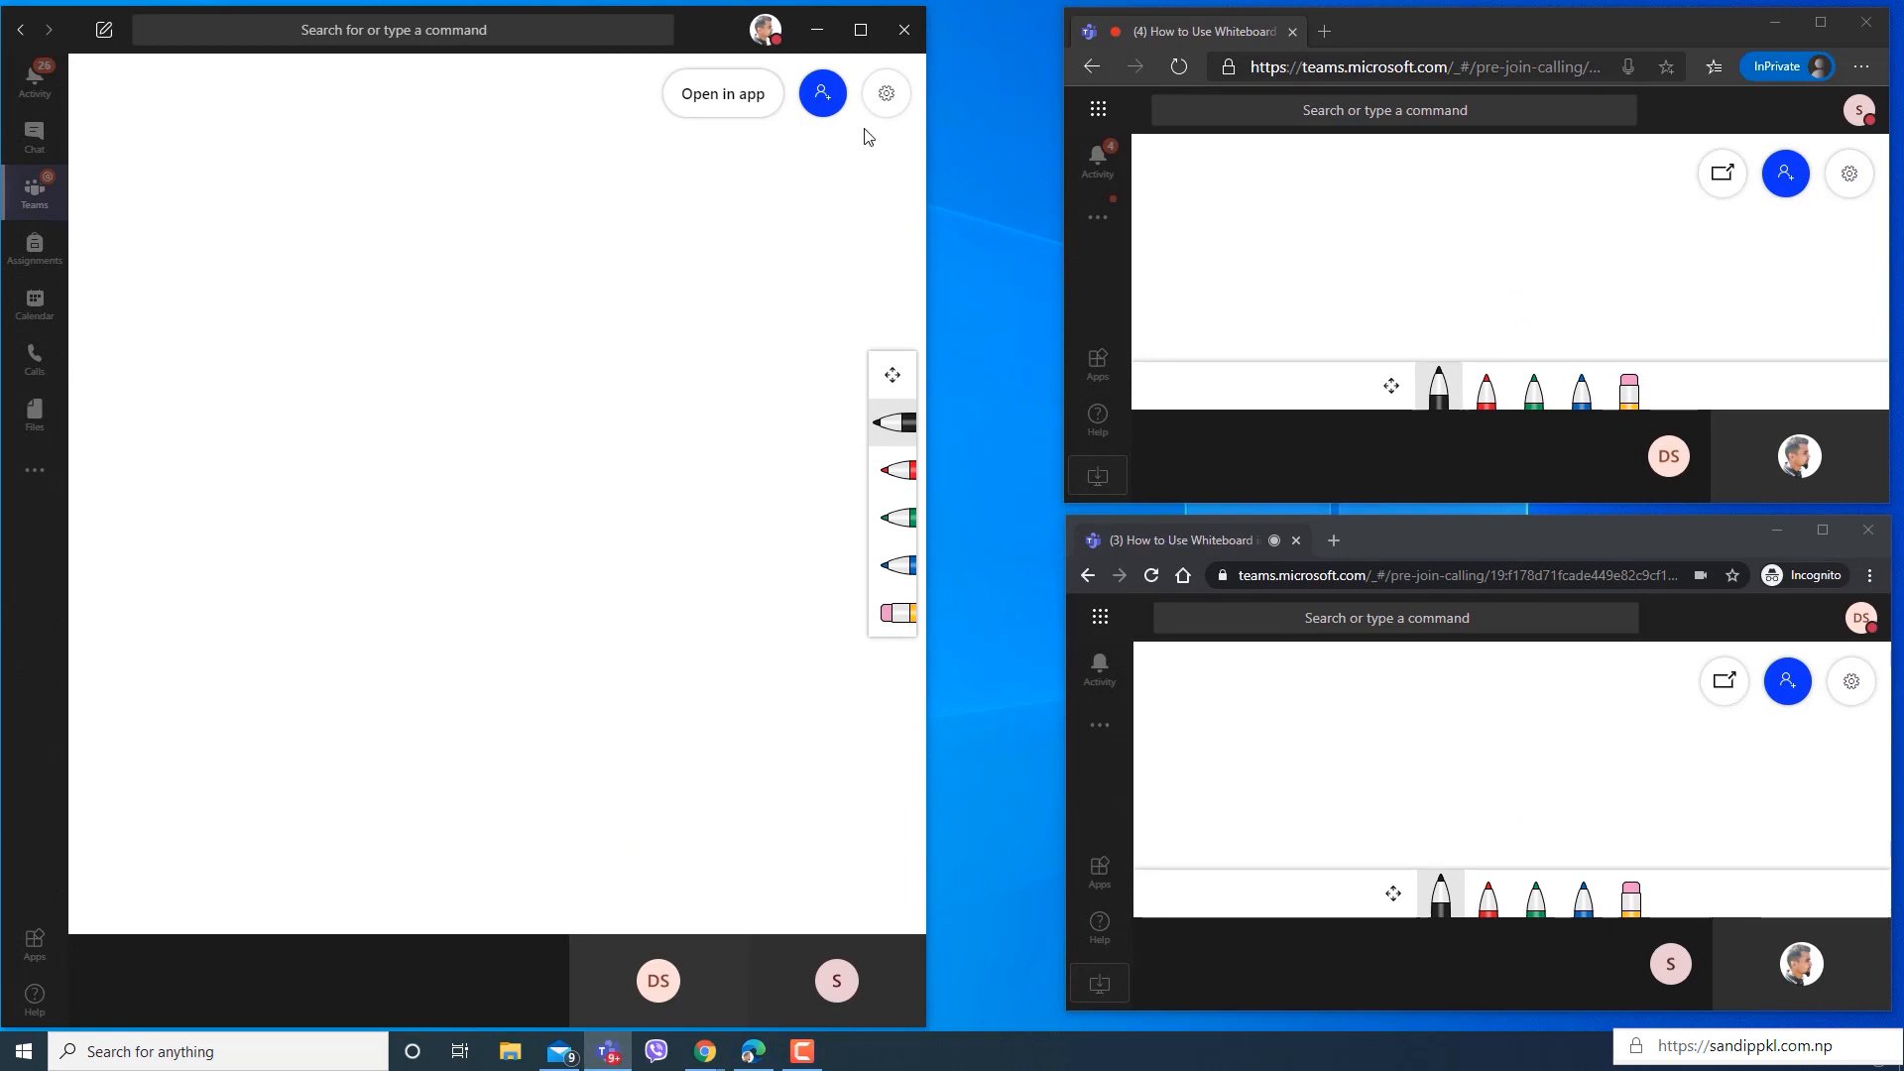
click(732, 104)
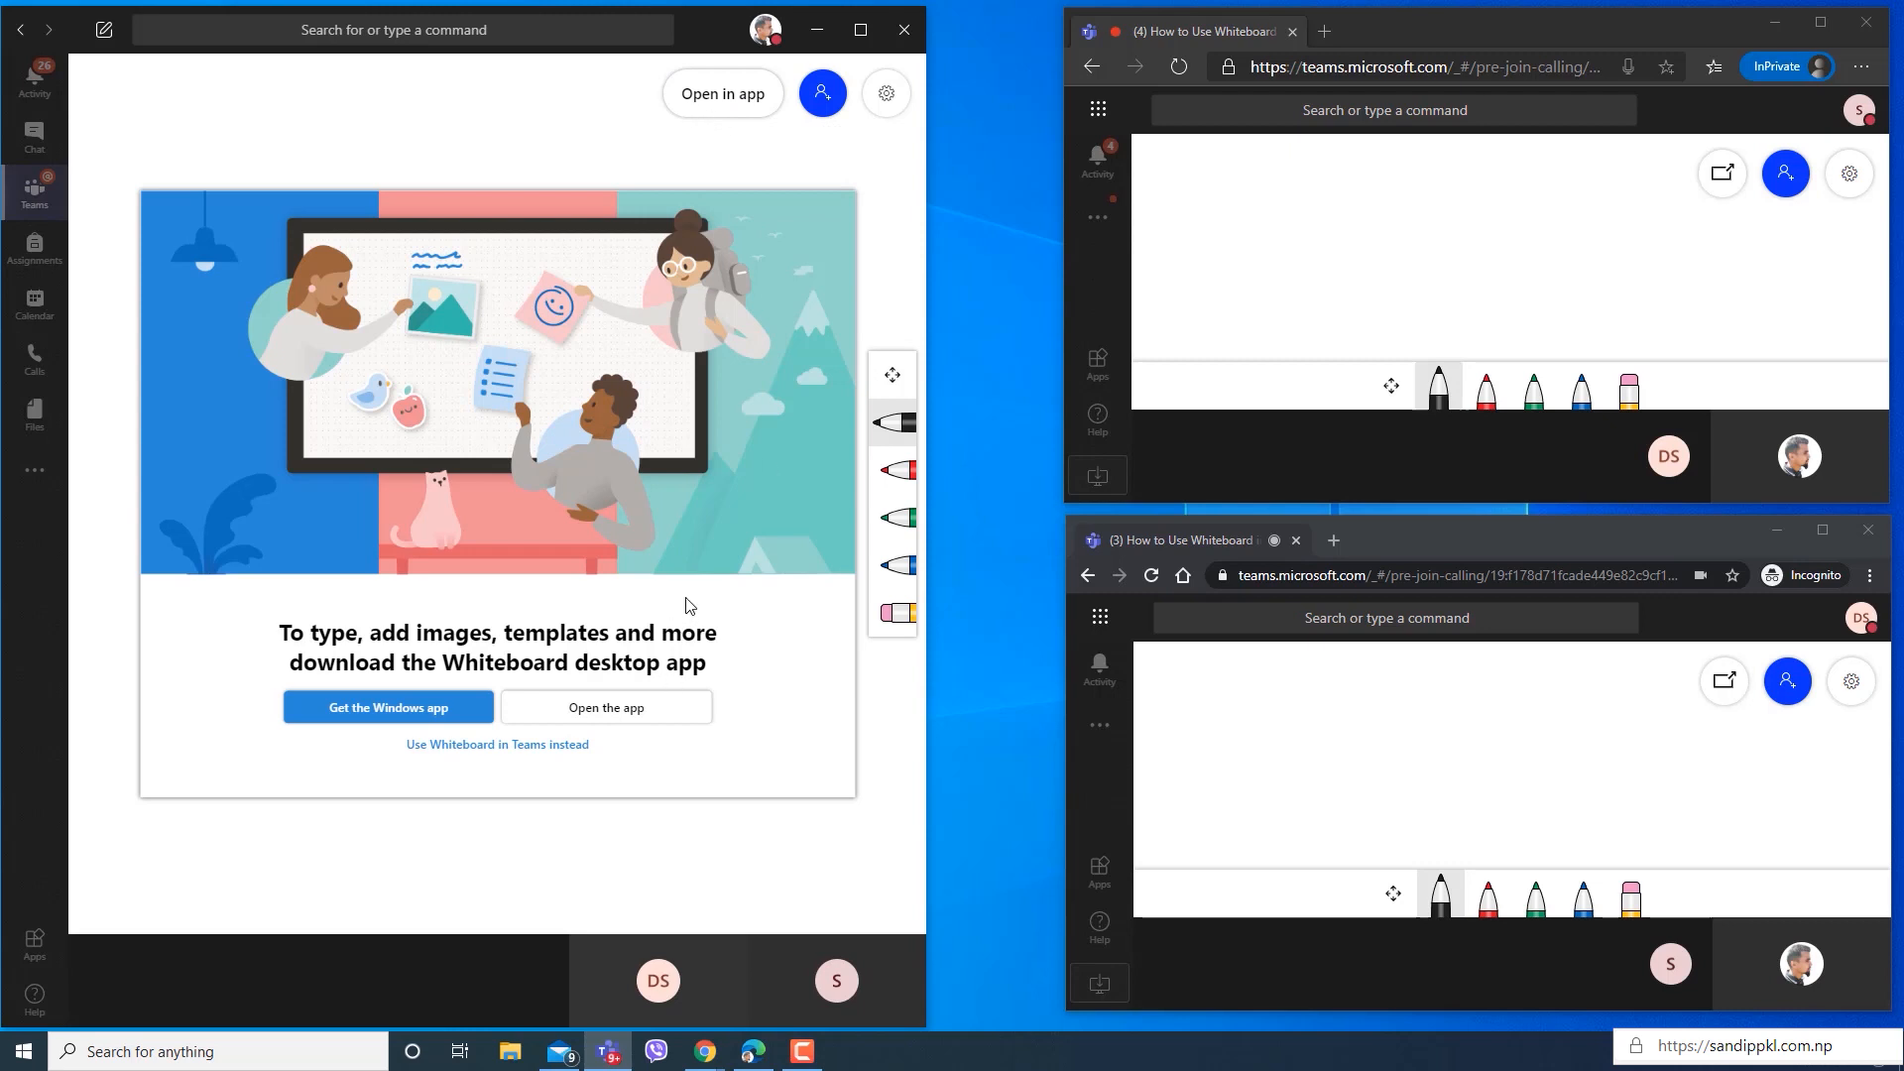
click(631, 713)
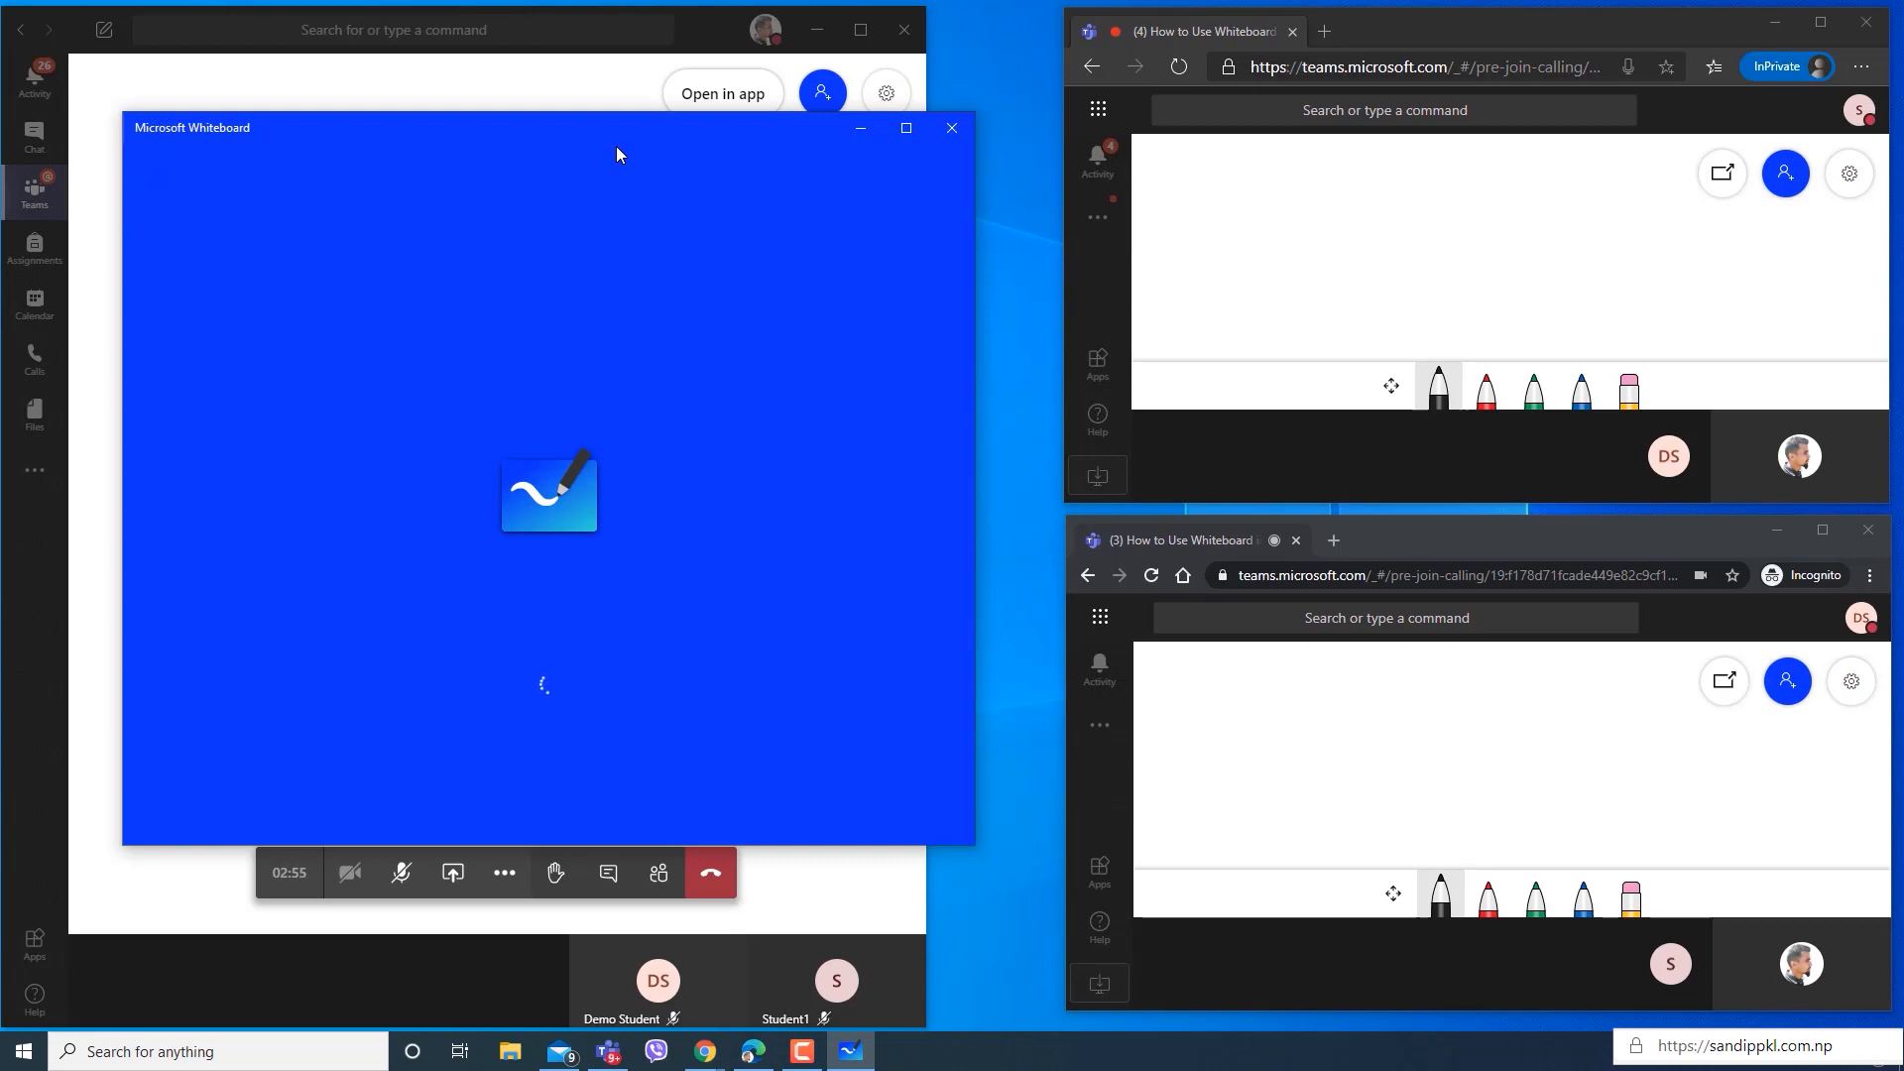
Move the Microsoft Whiteboard window over the Teams meeting area and resize it to match that area's width.
drag(549, 128, 498, 71)
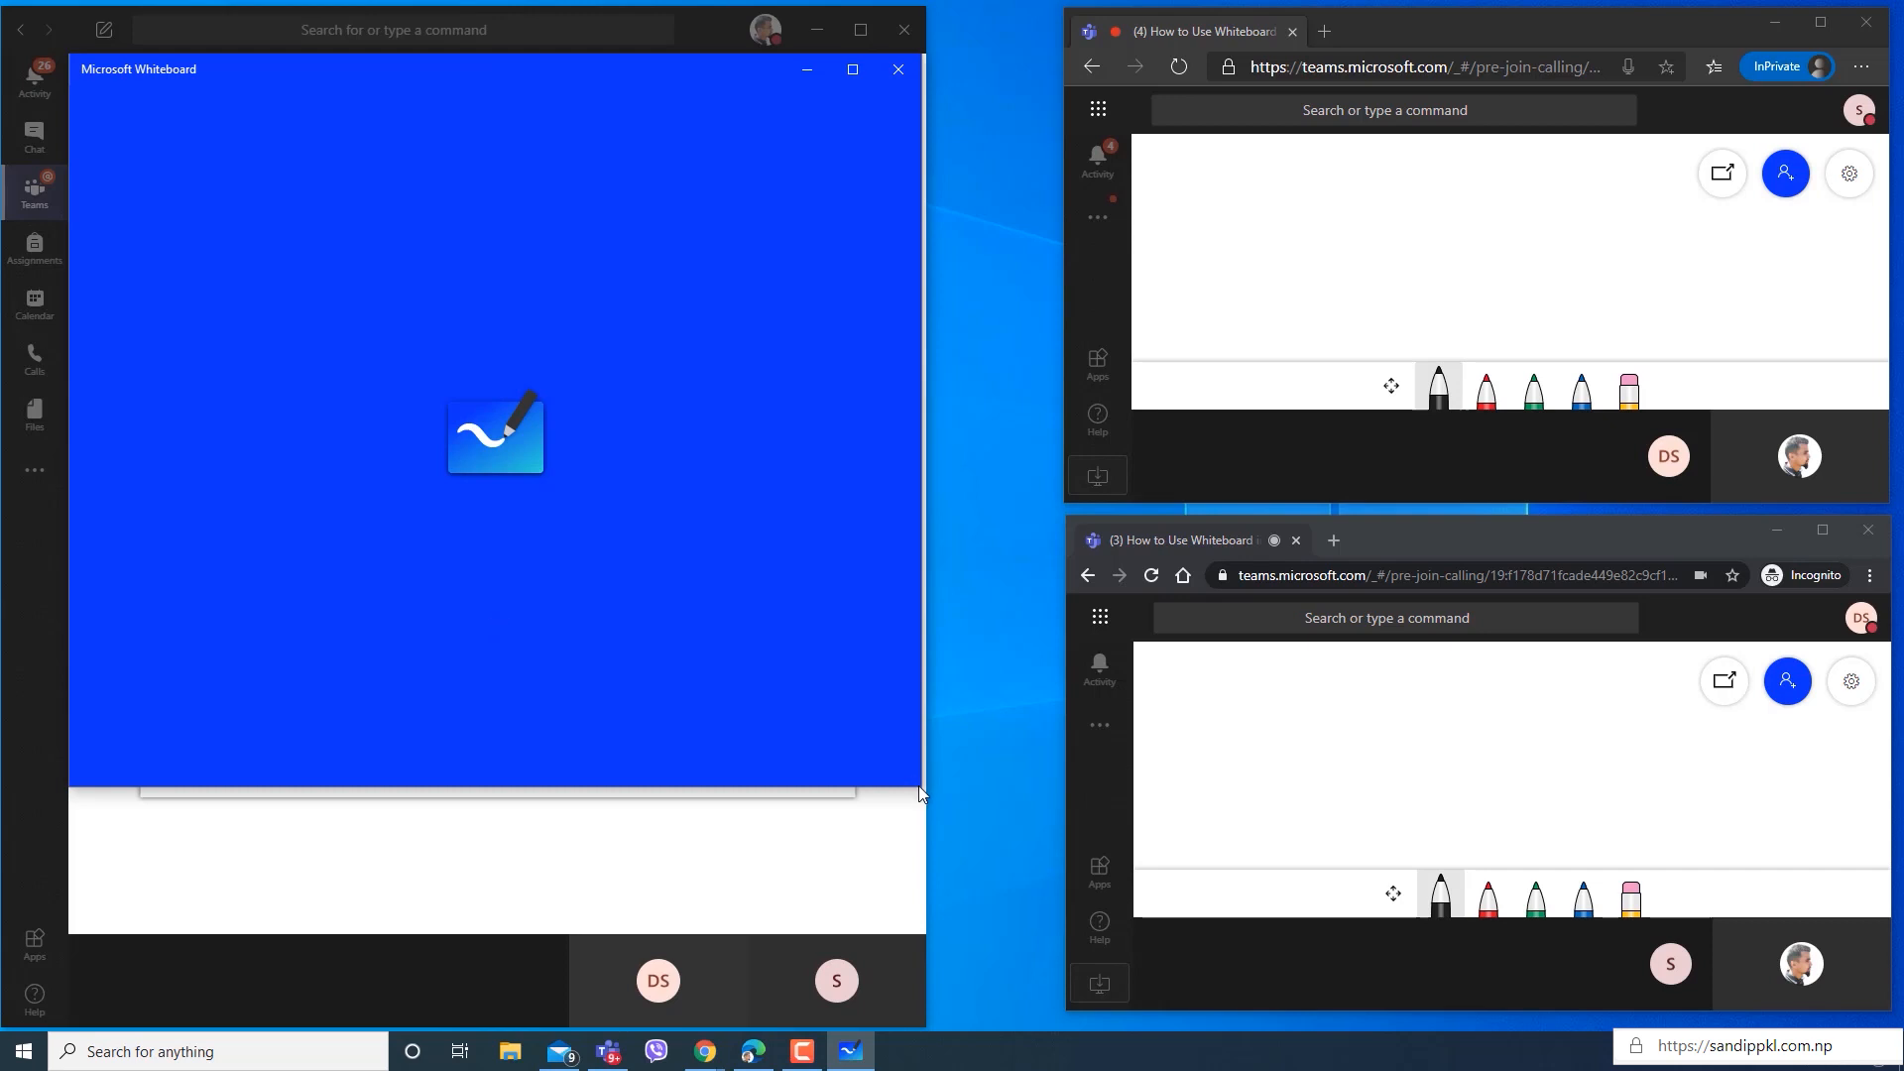
mouse_move(919, 787)
mouse_down()
mouse_move(917, 910)
mouse_move(931, 780)
mouse_move(925, 819)
mouse_up()
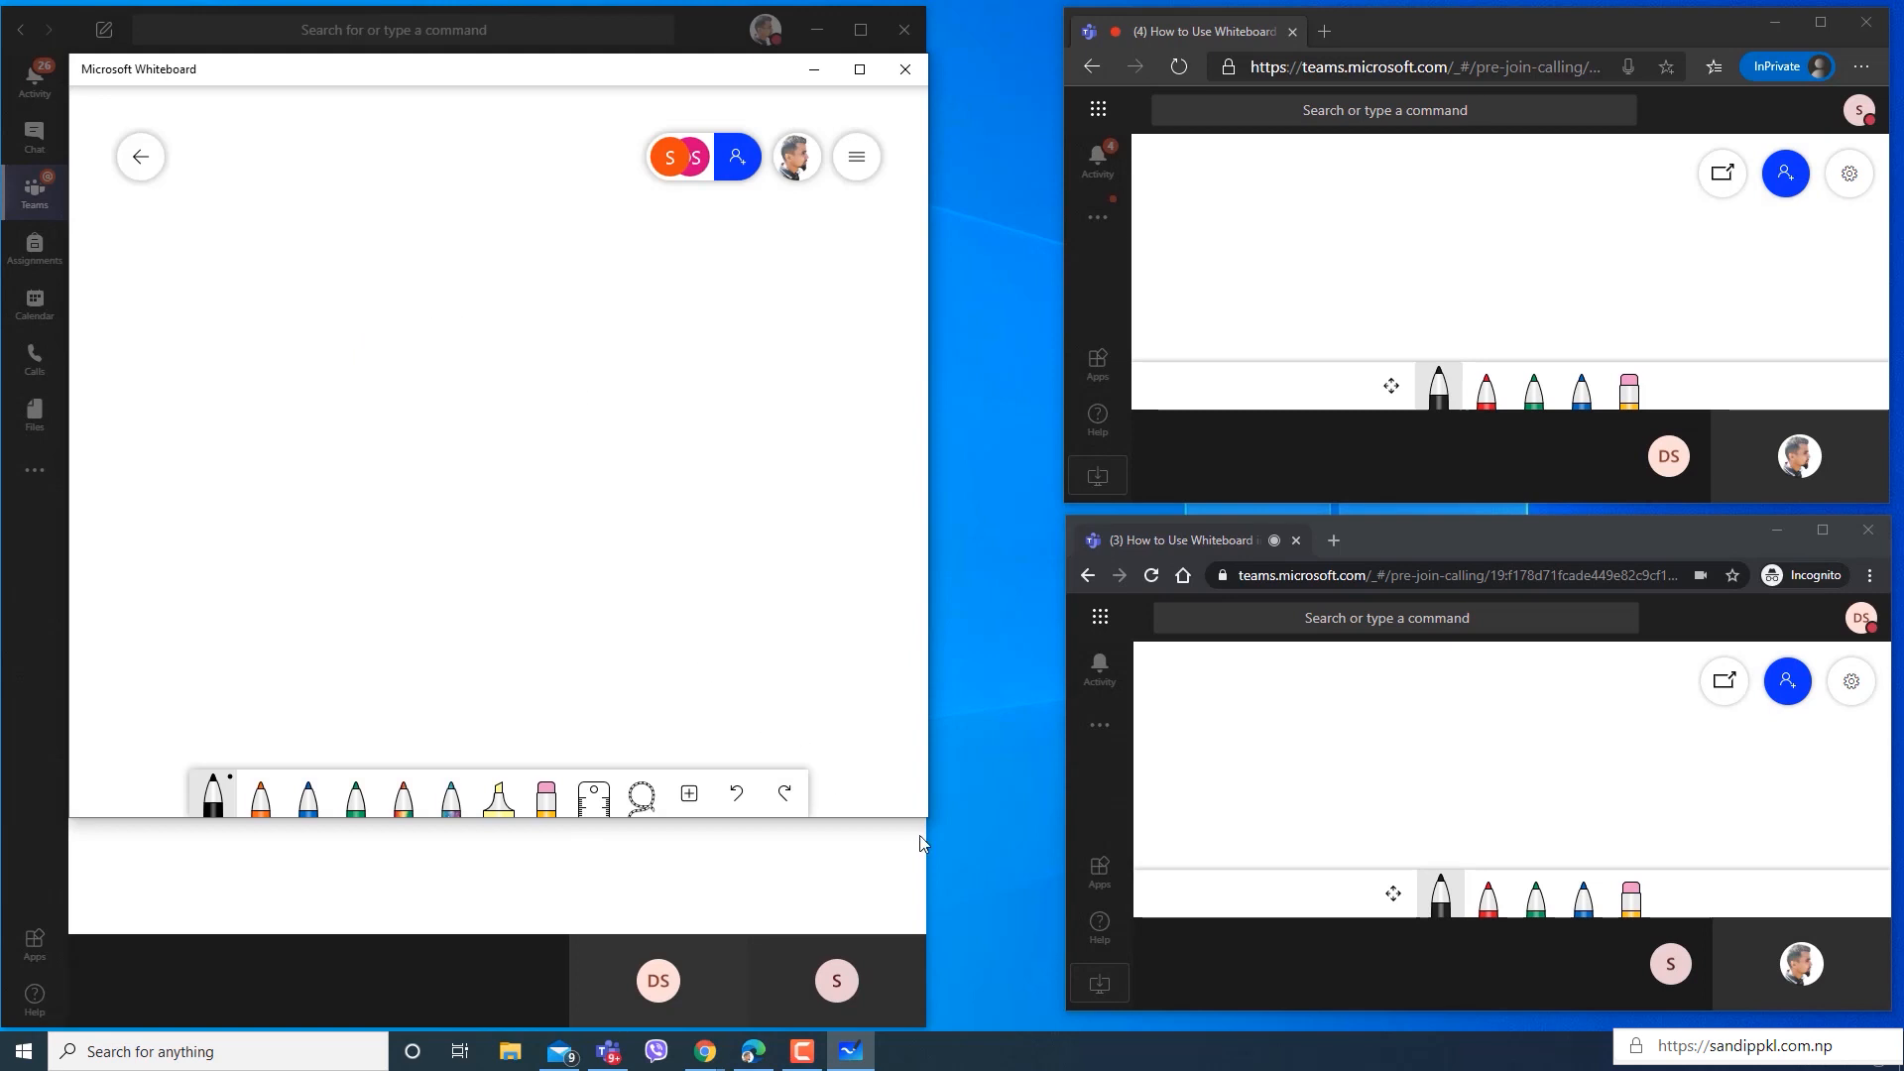
drag(925, 820, 922, 862)
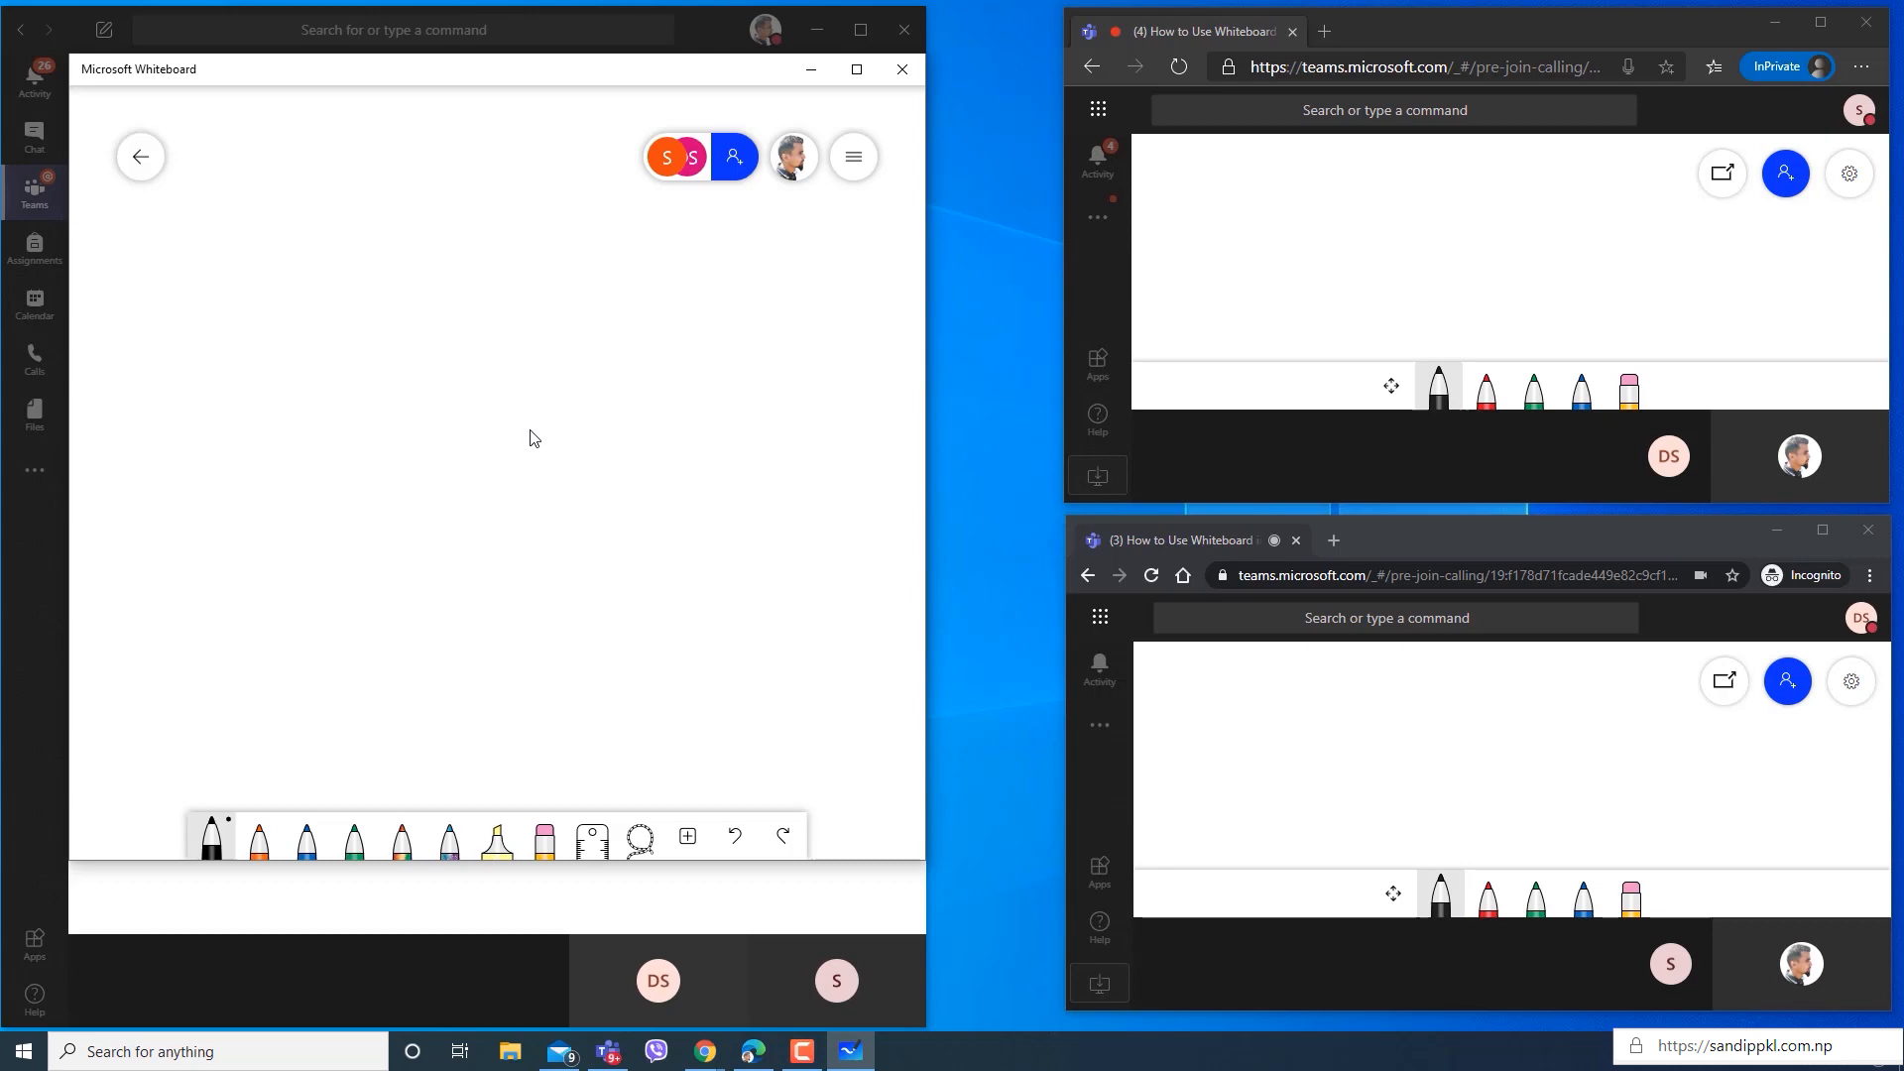
Insert the image MOE from the Pictures folder onto the whiteboard.
scroll(553, 494, up, 2)
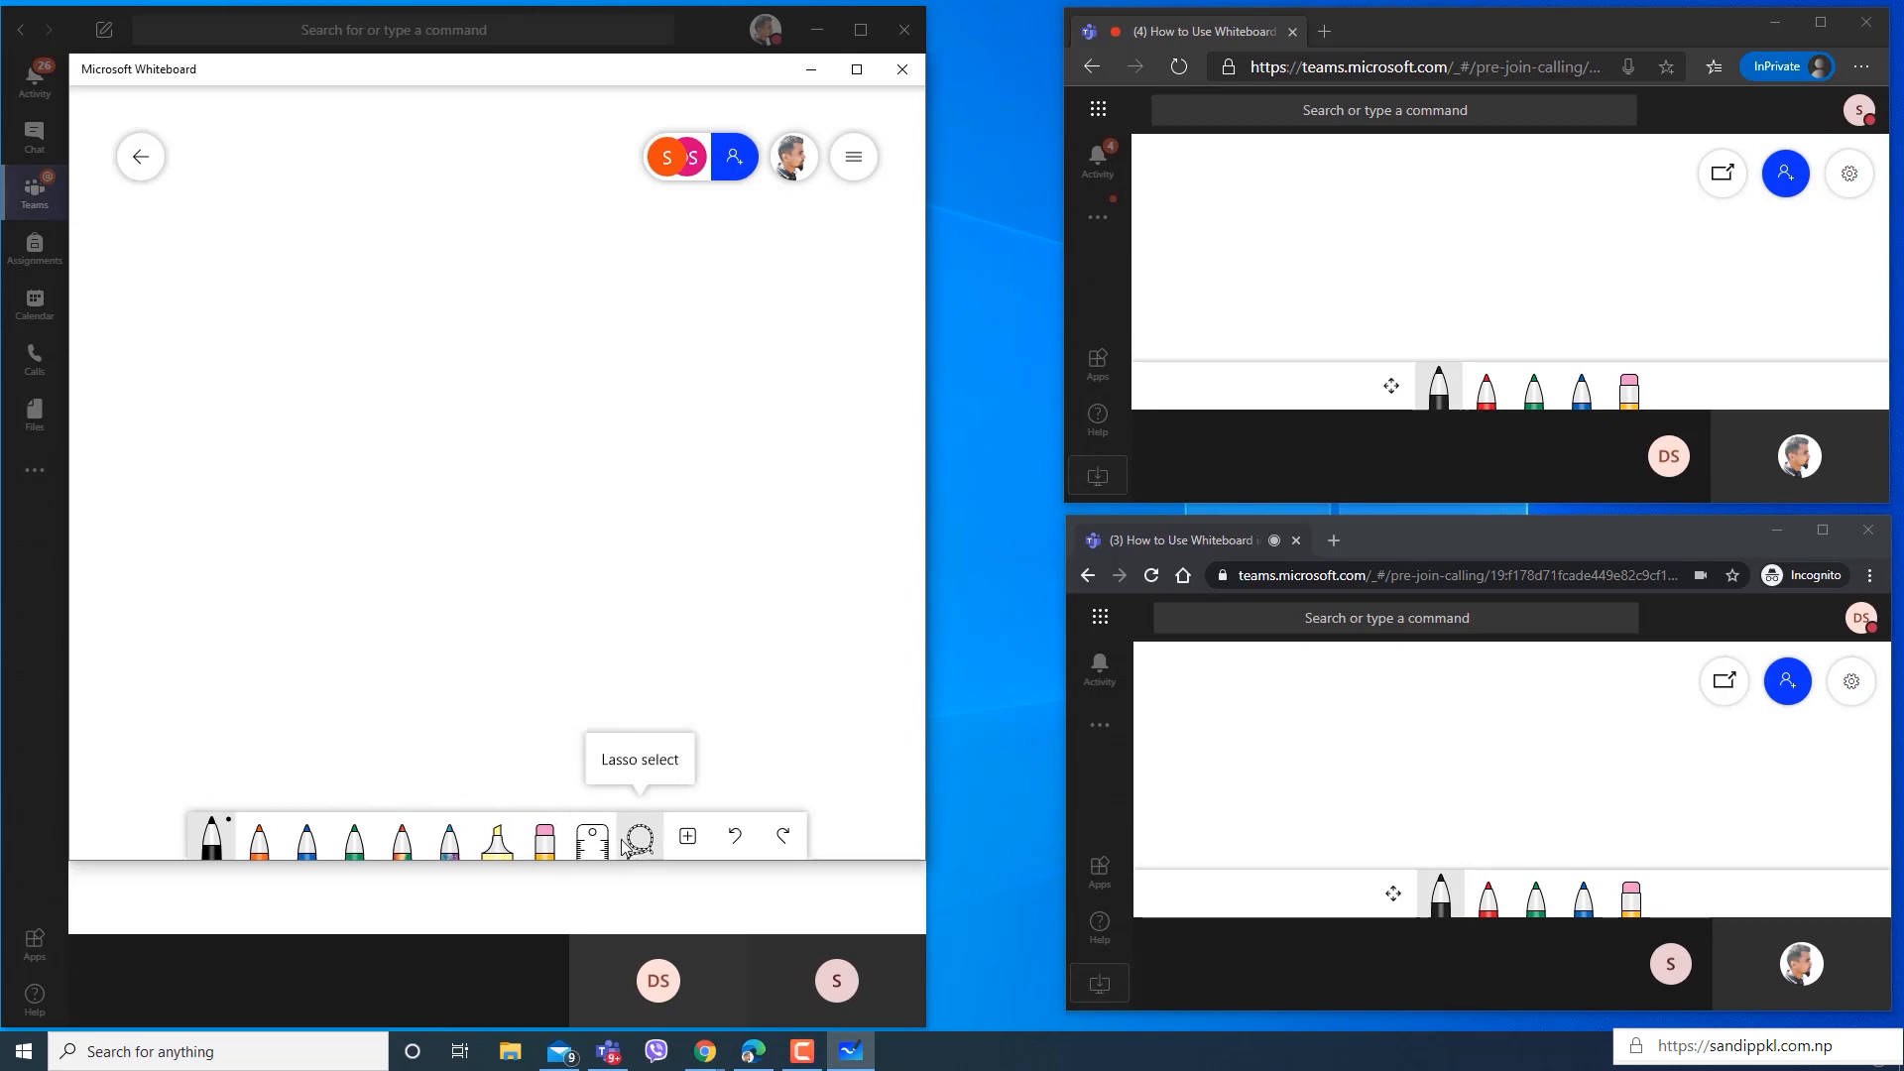
click(689, 838)
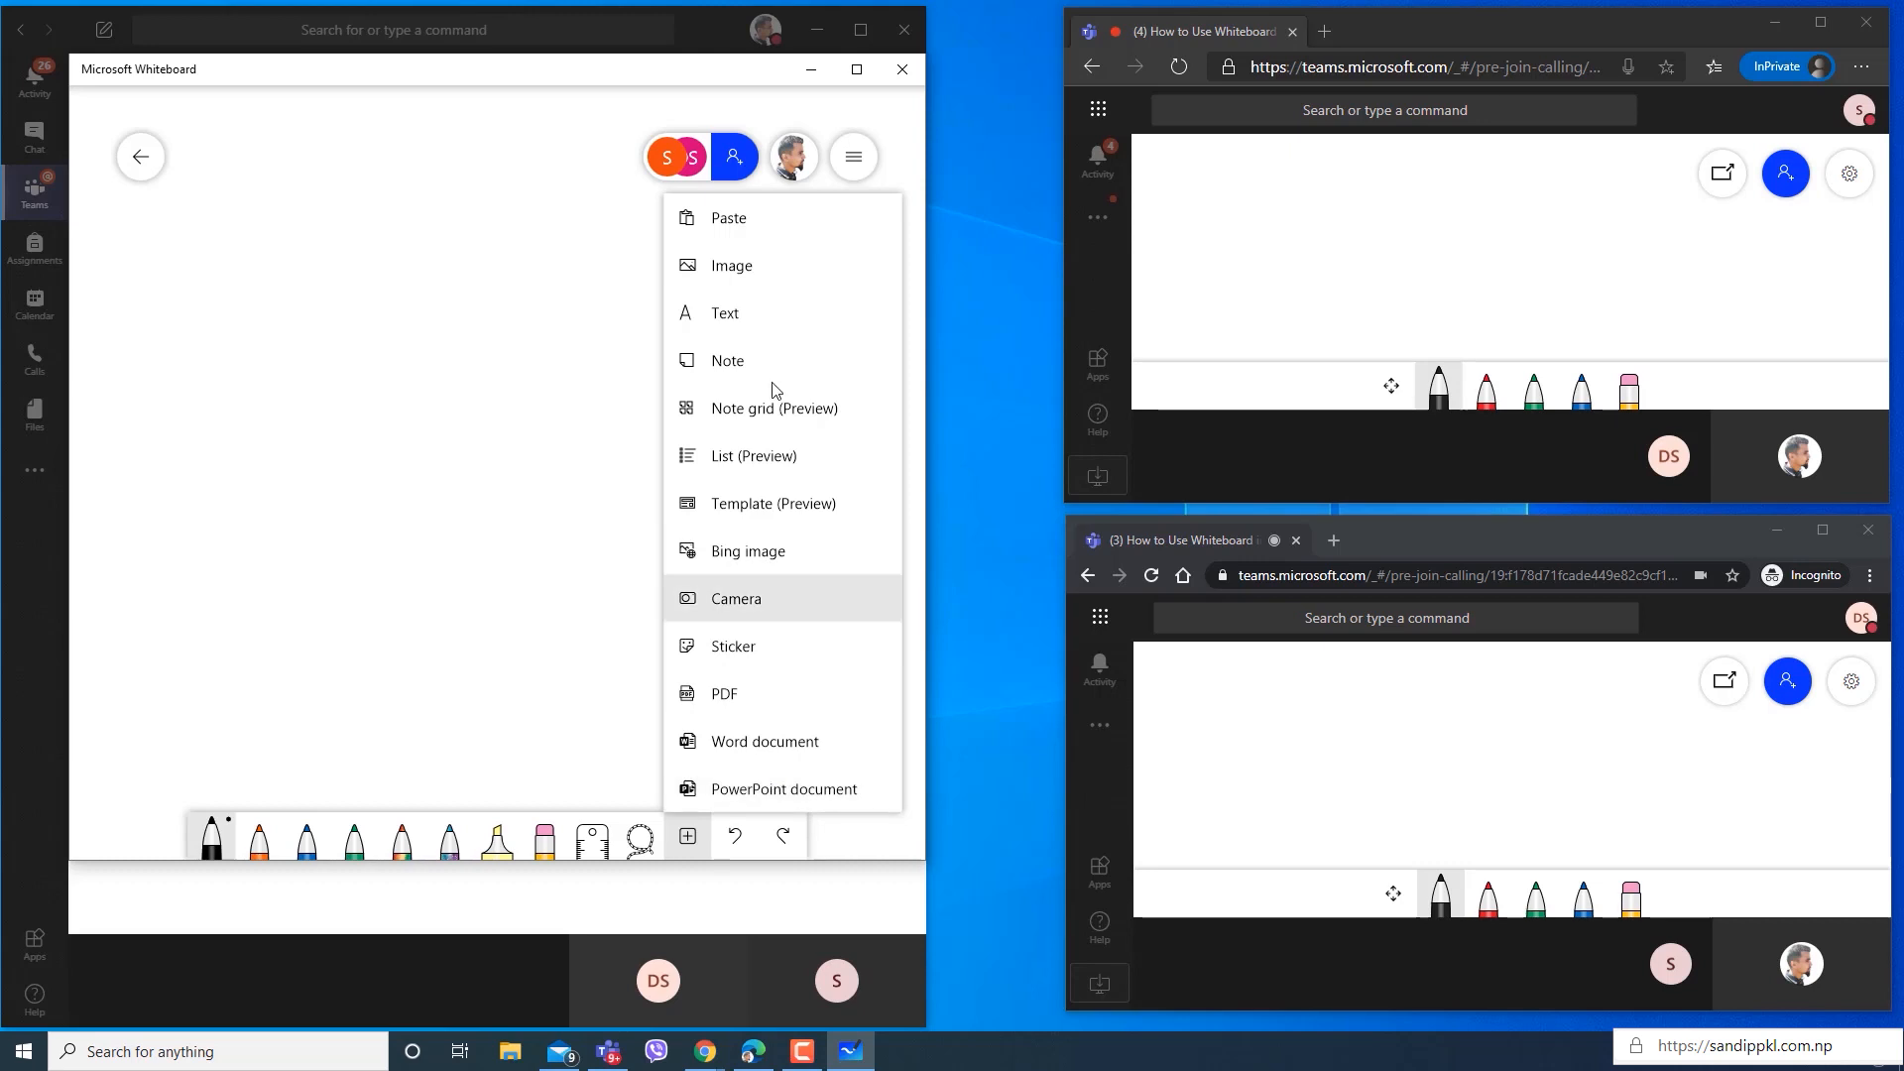
click(766, 264)
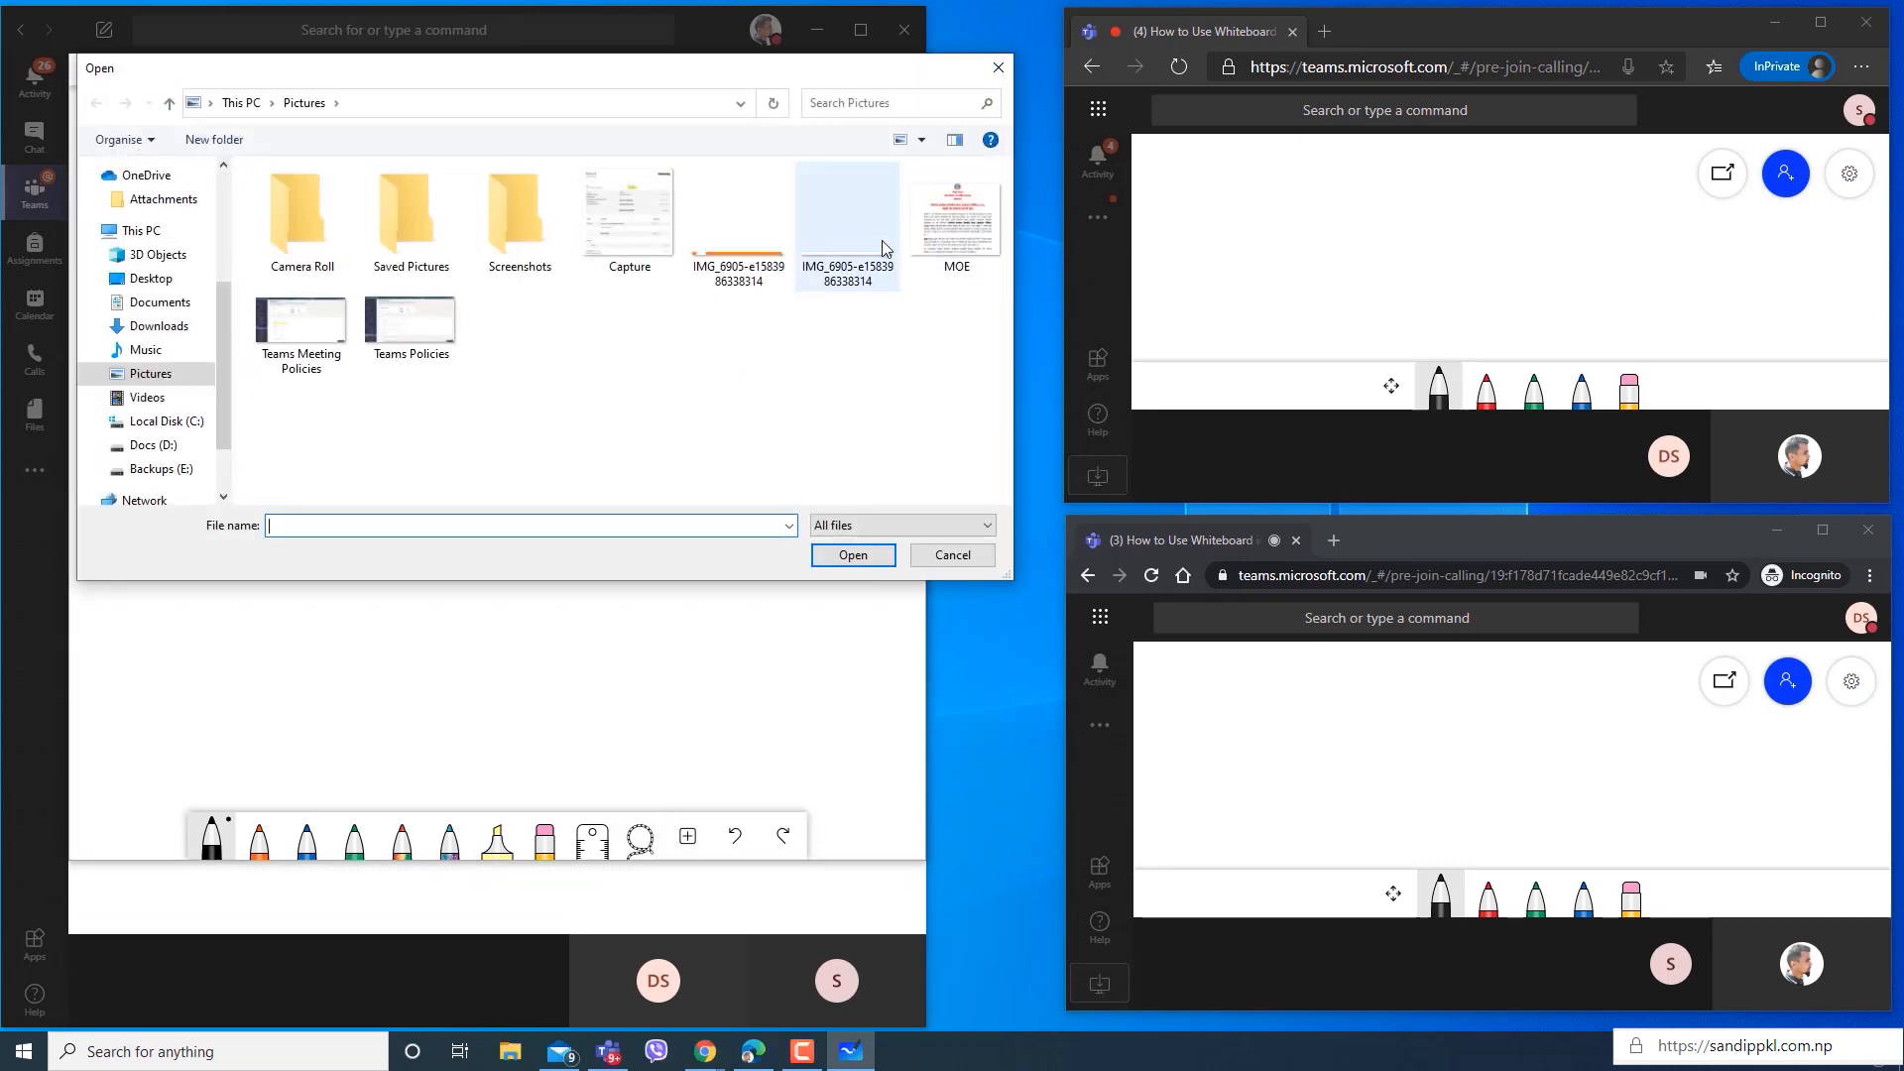
click(937, 224)
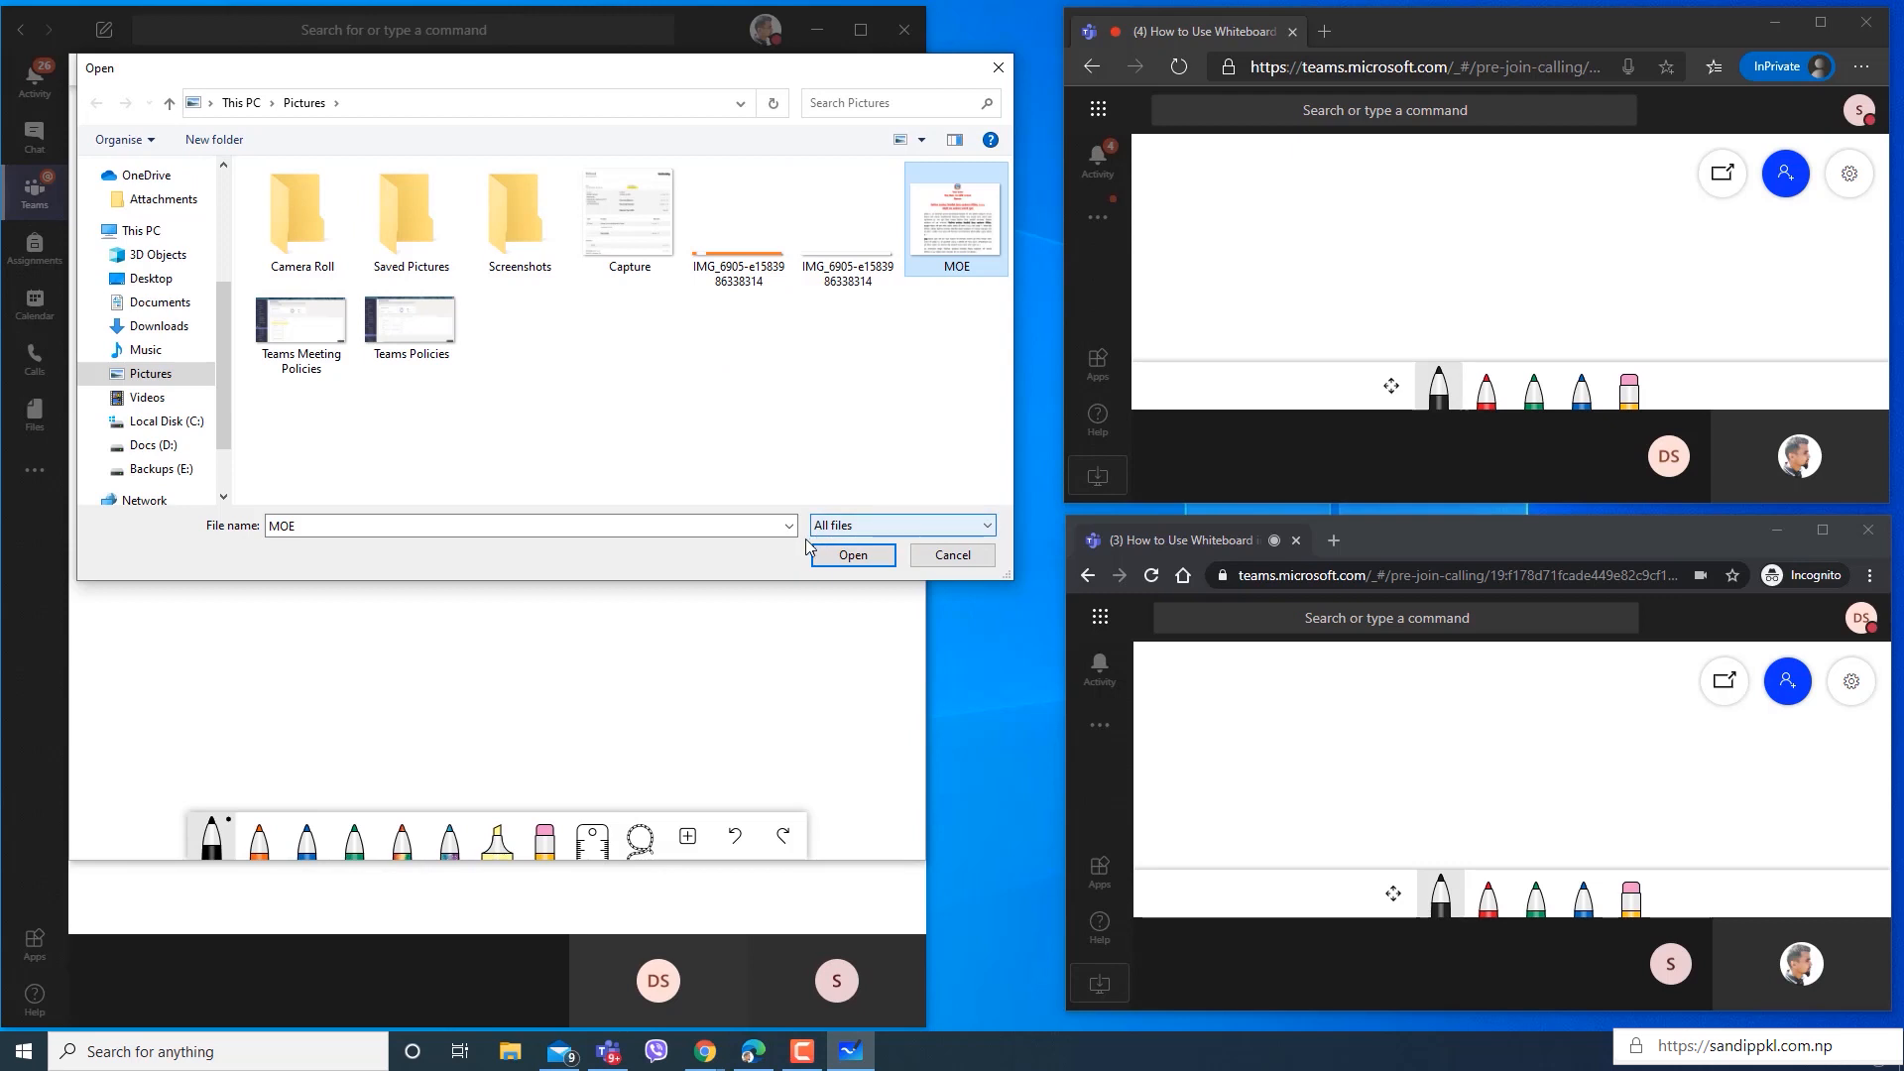
click(848, 557)
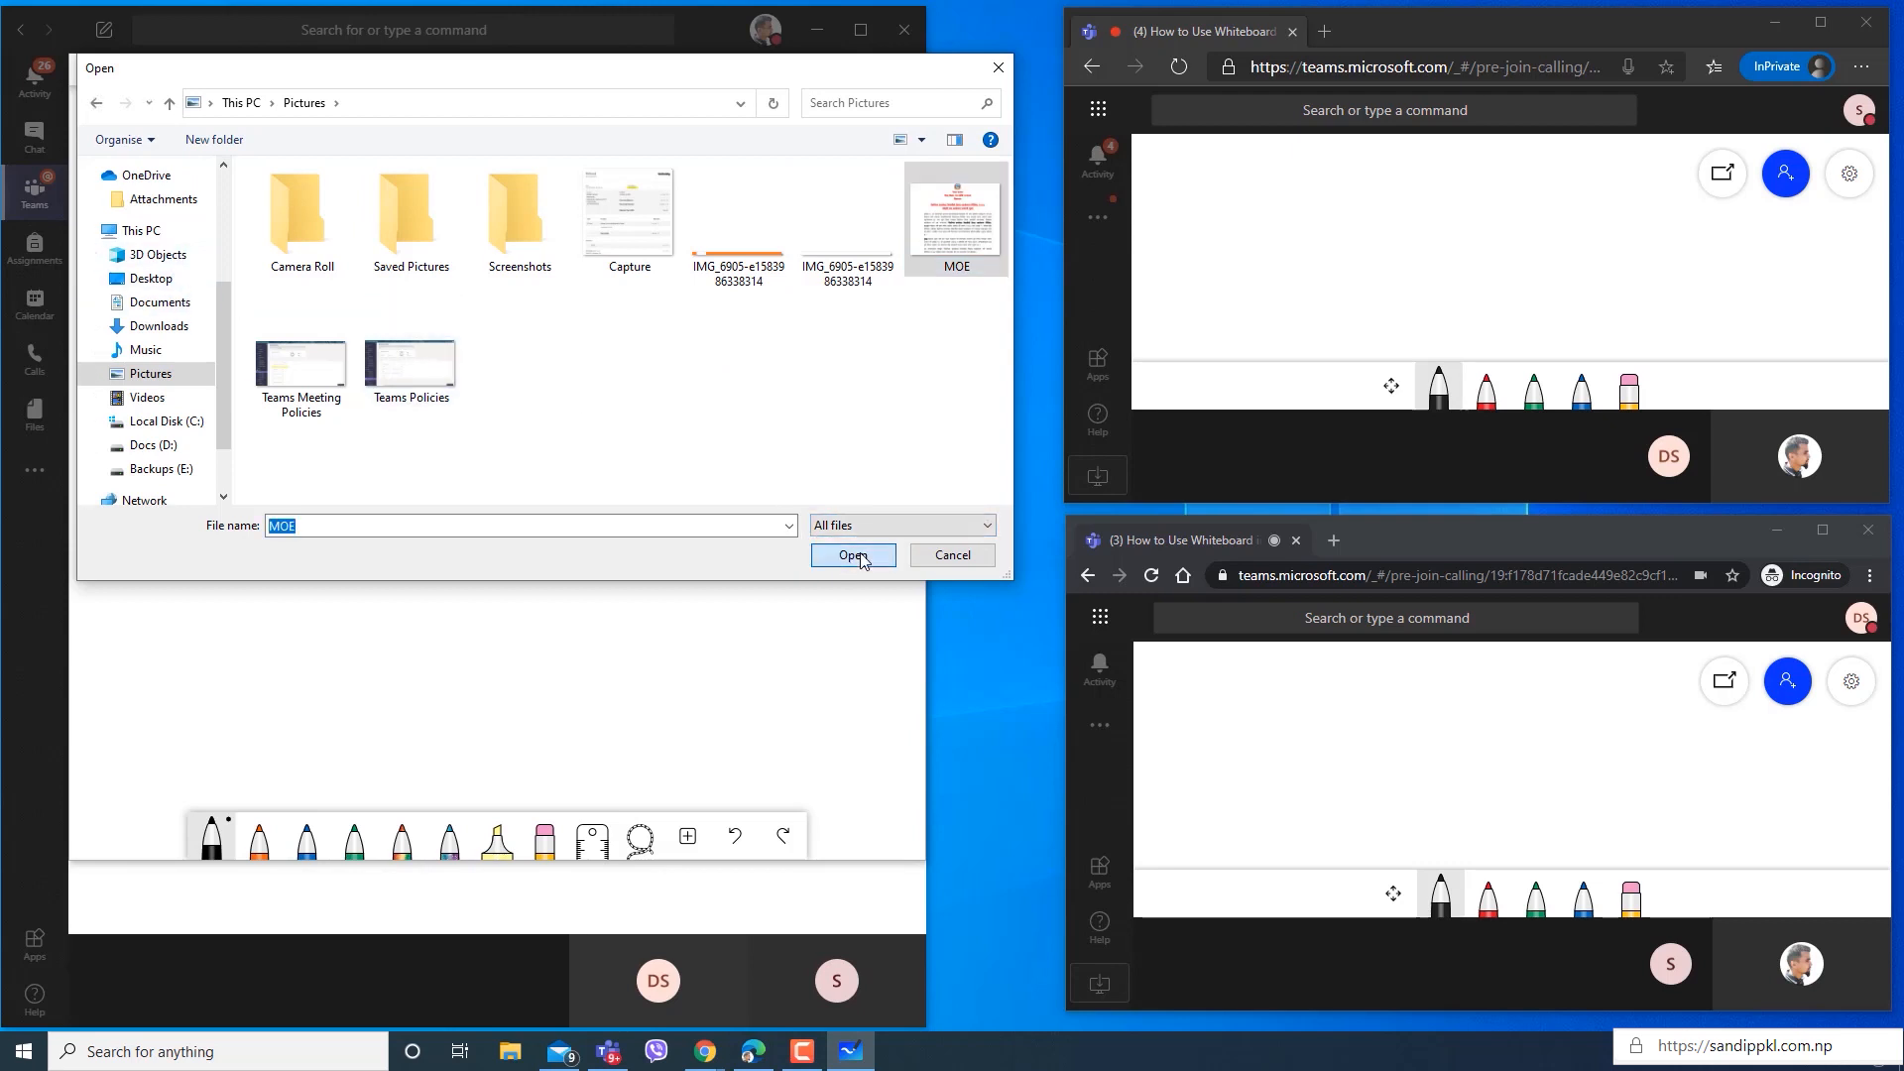
click(506, 450)
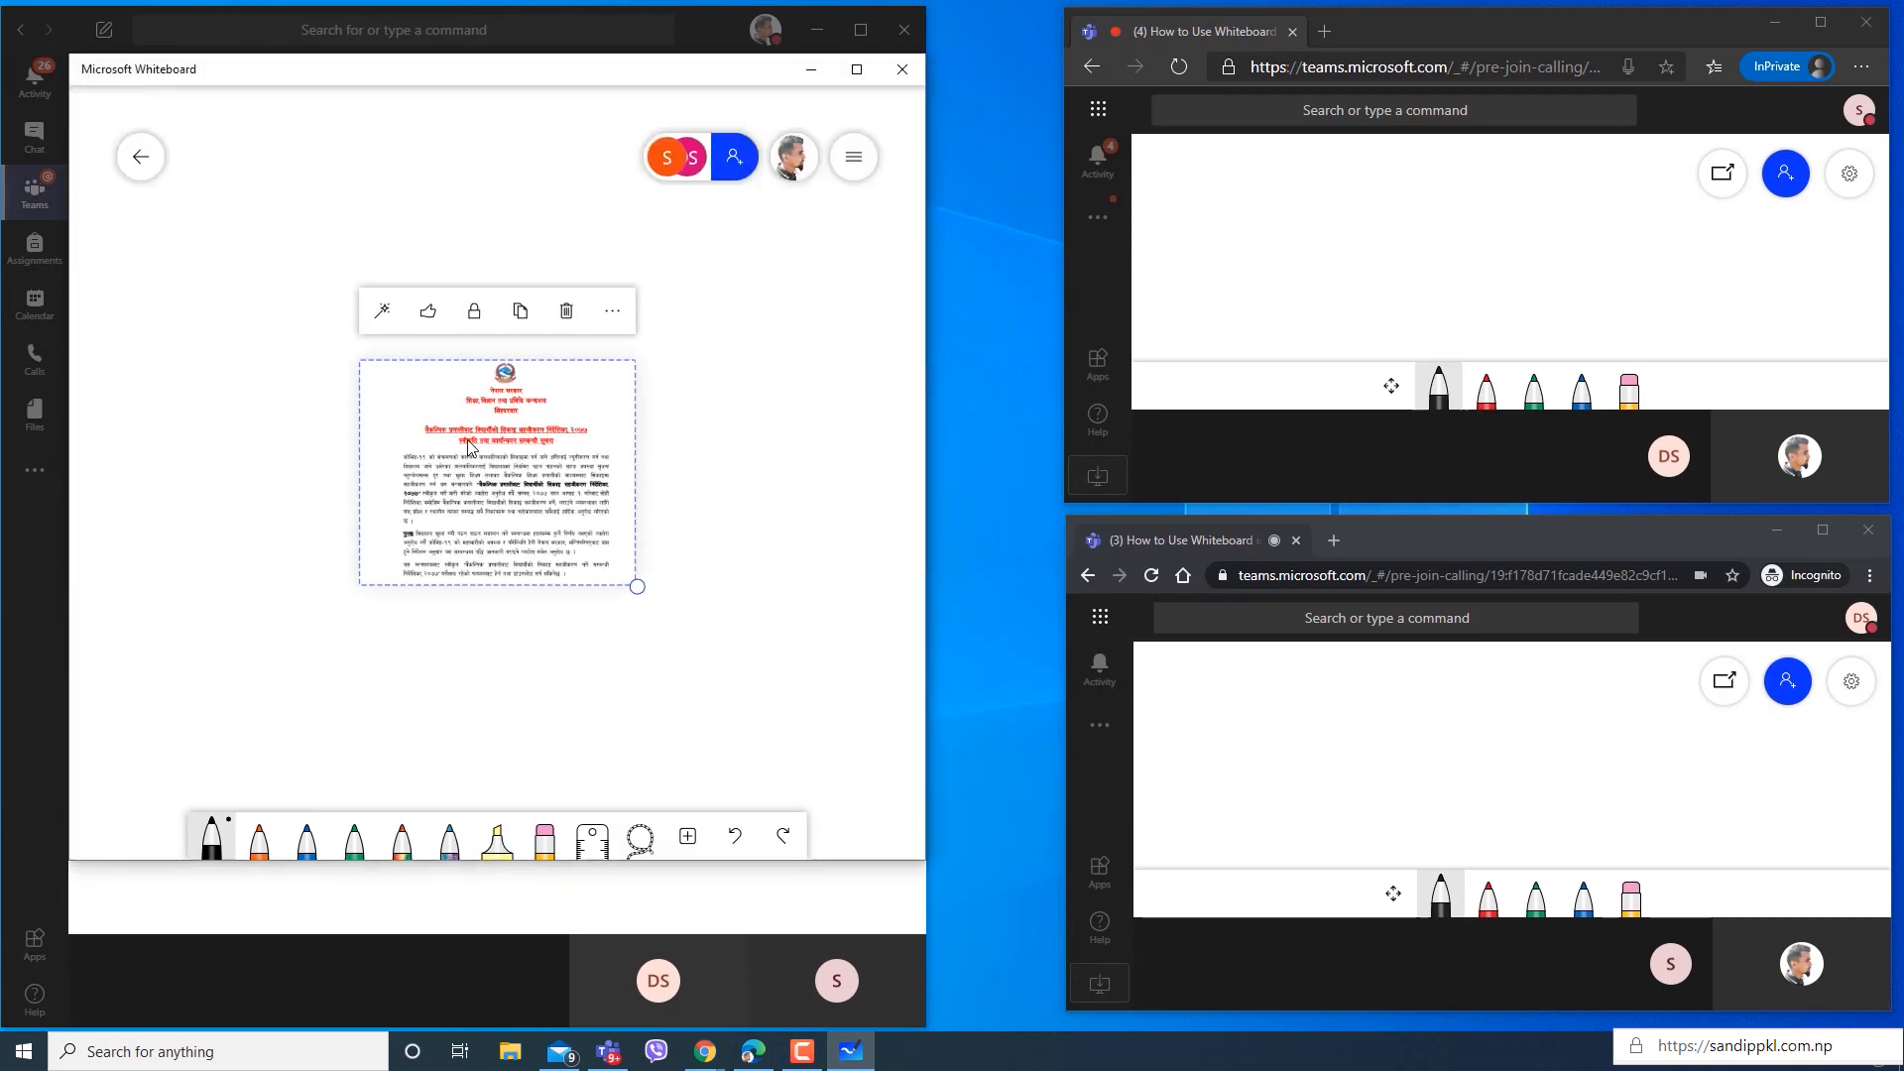
Enlarge, reposition and rotate the inserted MOE image so that it sits upright and fills most of the visible canvas.
drag(637, 588, 766, 736)
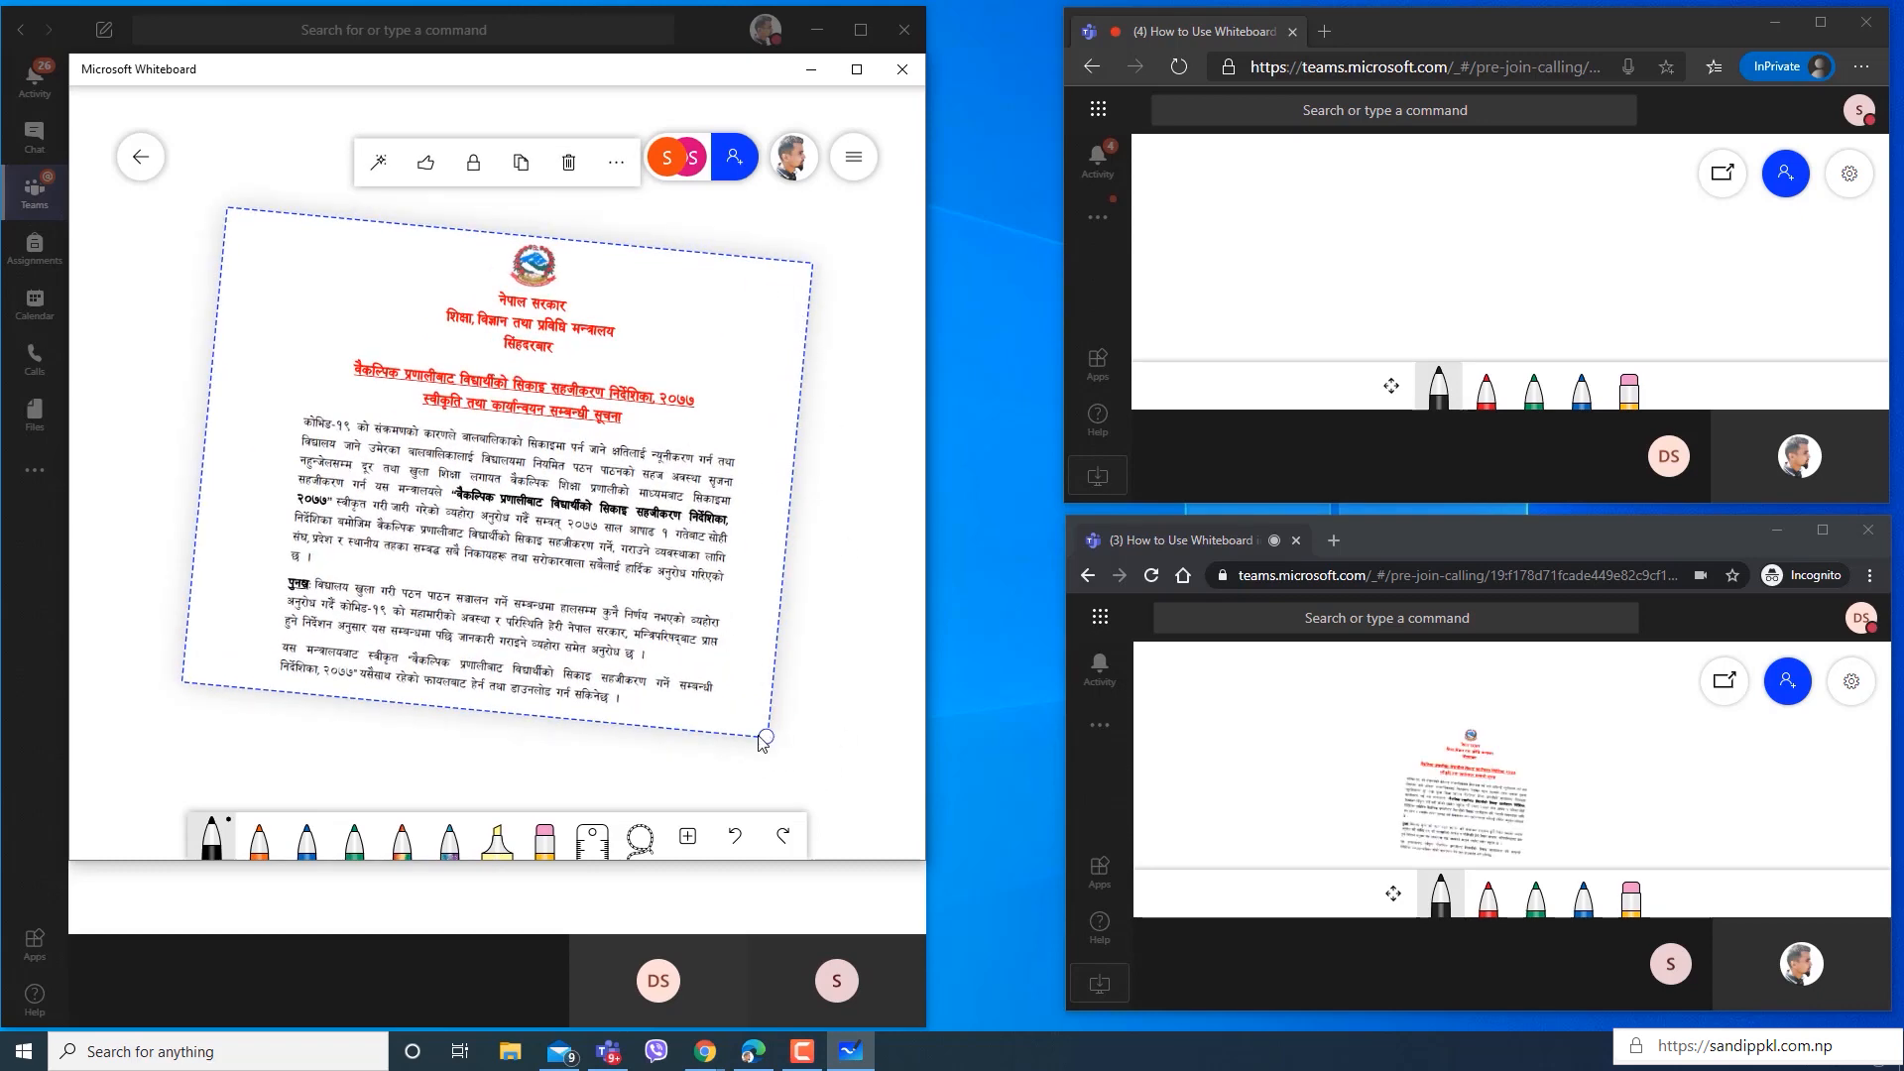
mouse_move(785, 748)
mouse_down()
mouse_move(797, 724)
mouse_move(758, 745)
mouse_up()
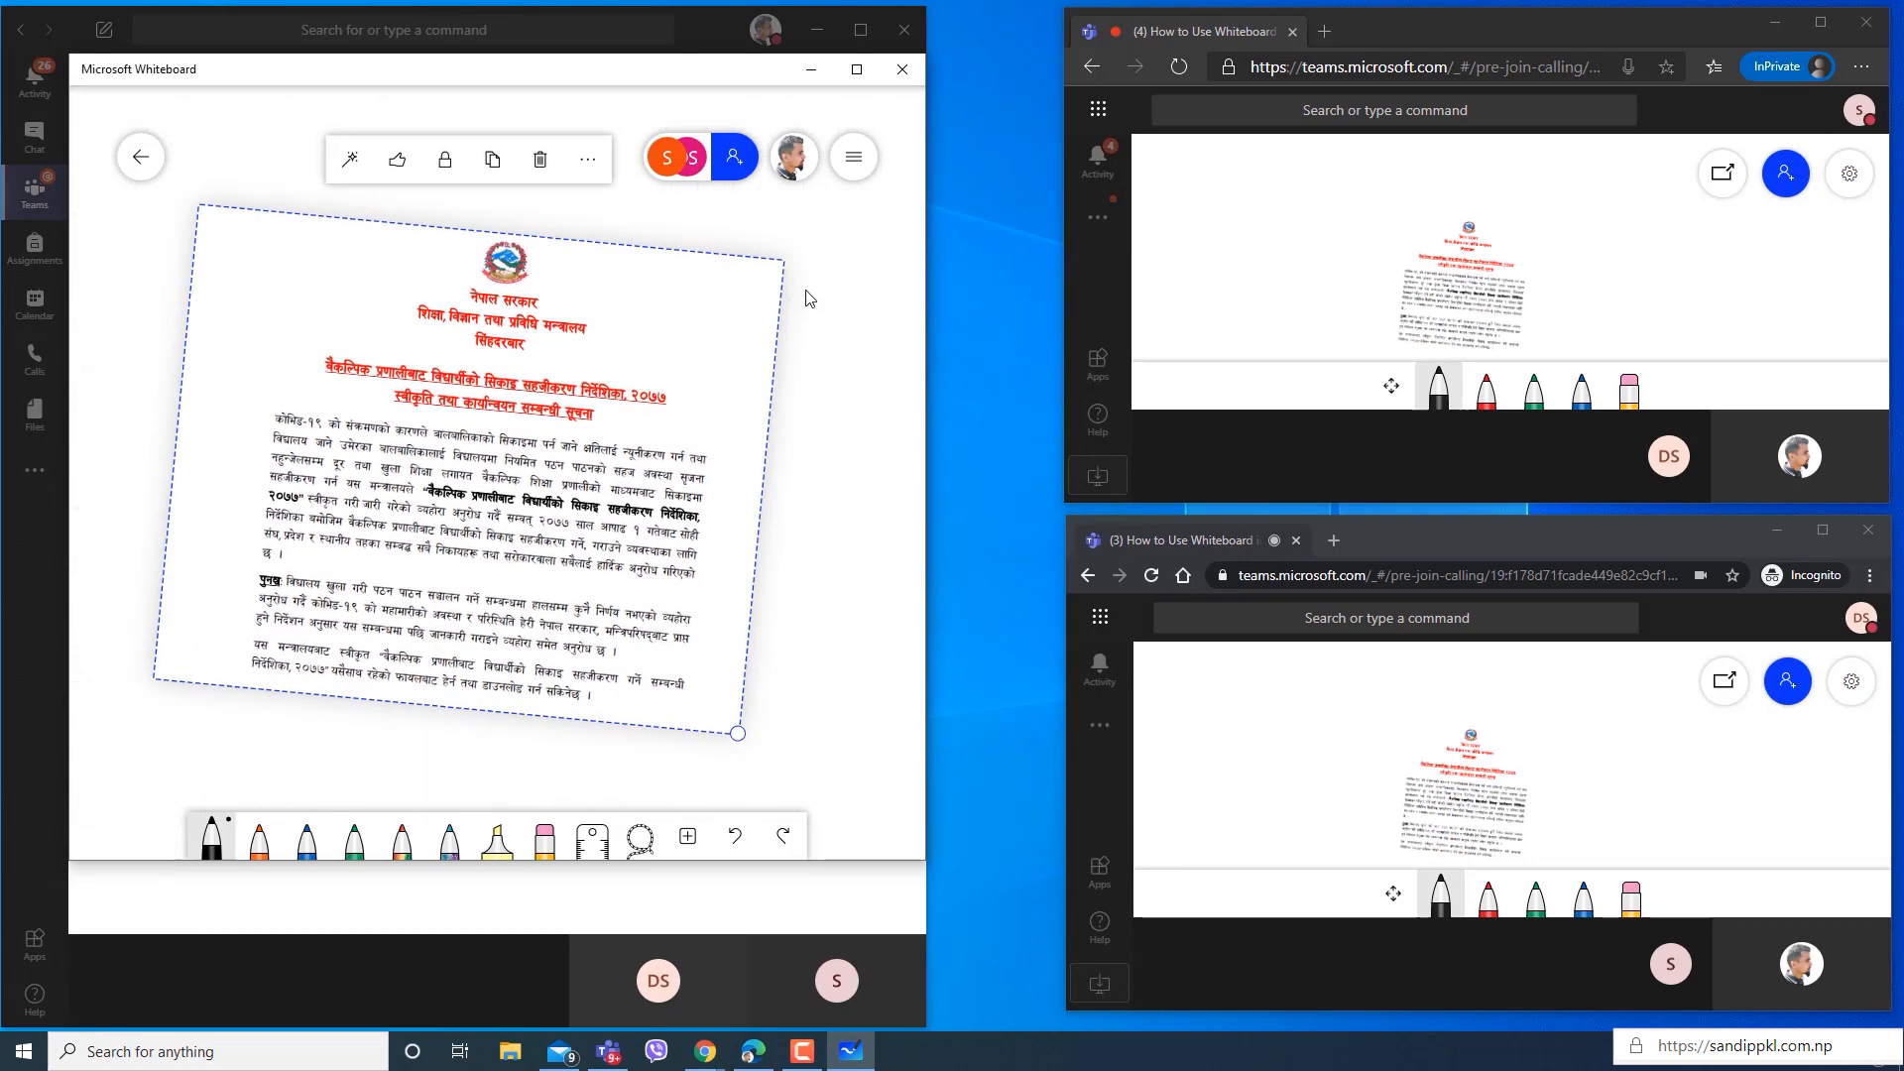
drag(781, 258, 800, 303)
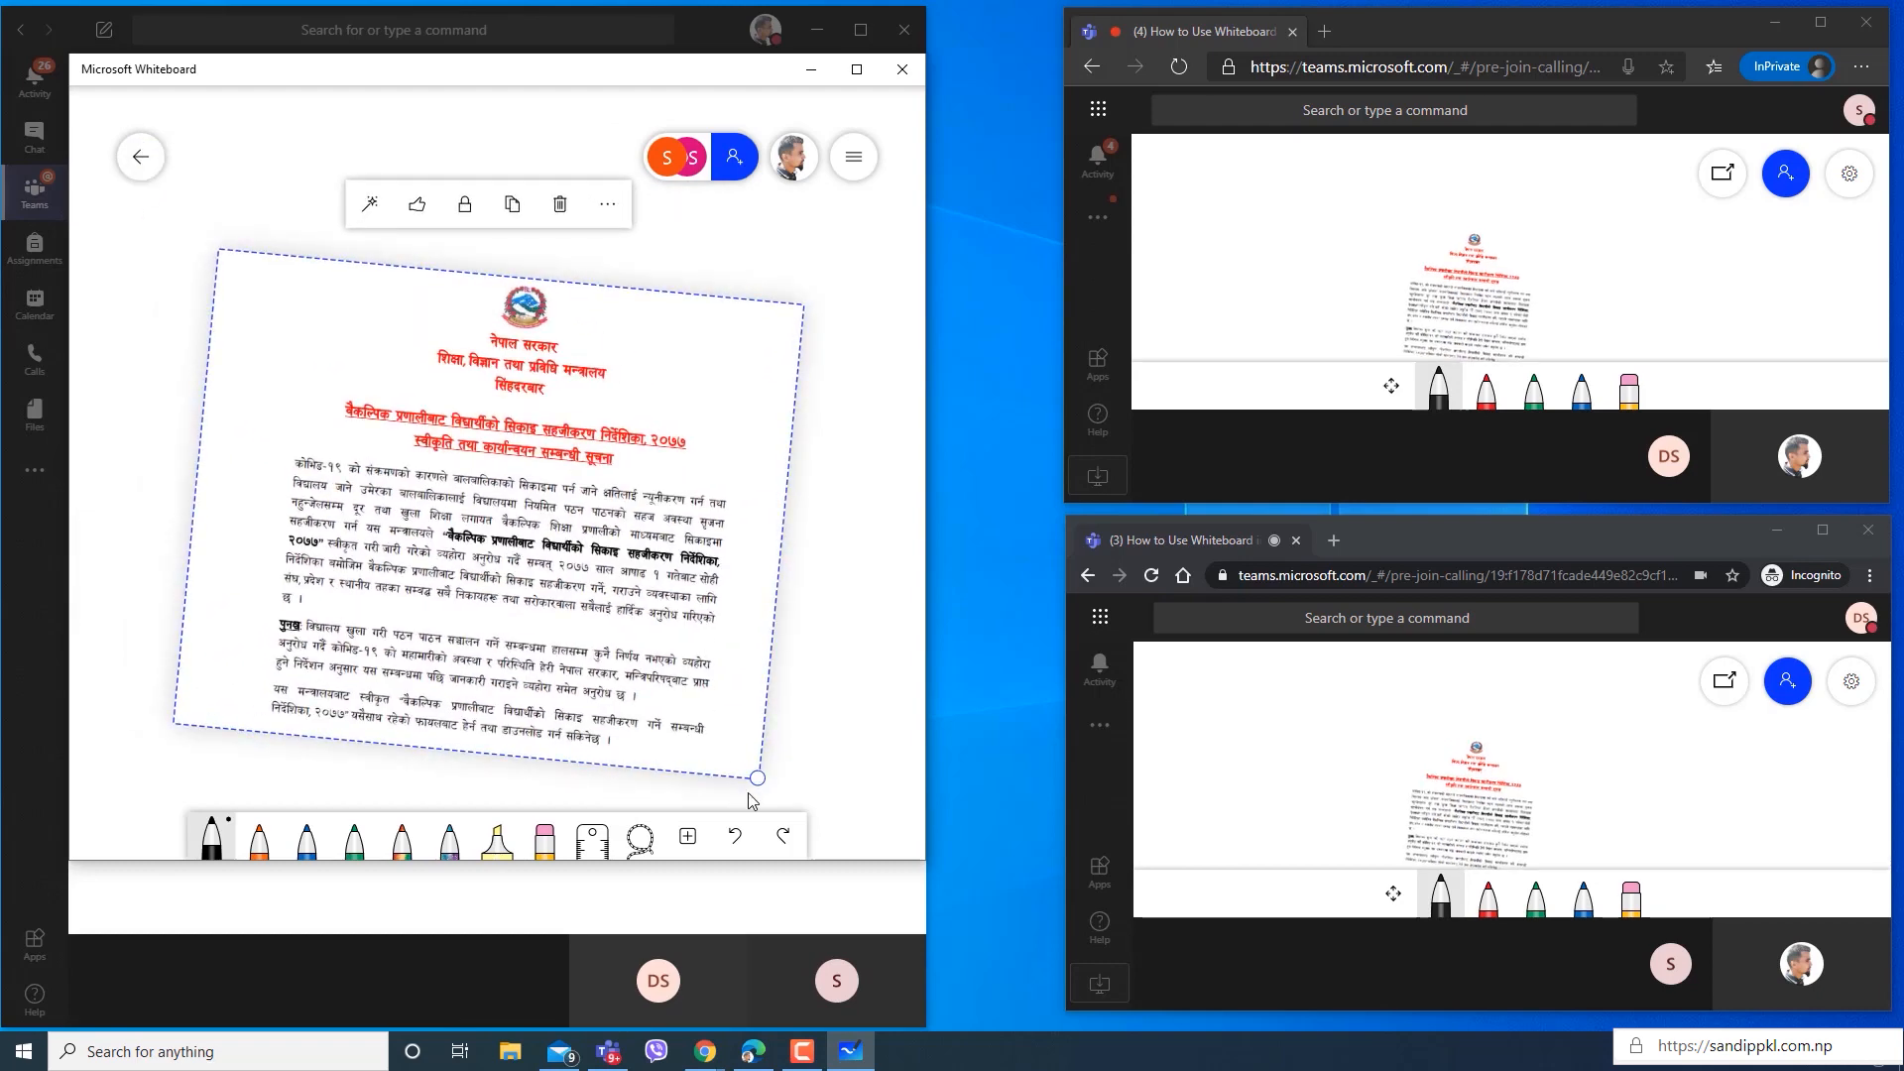
drag(768, 775, 655, 489)
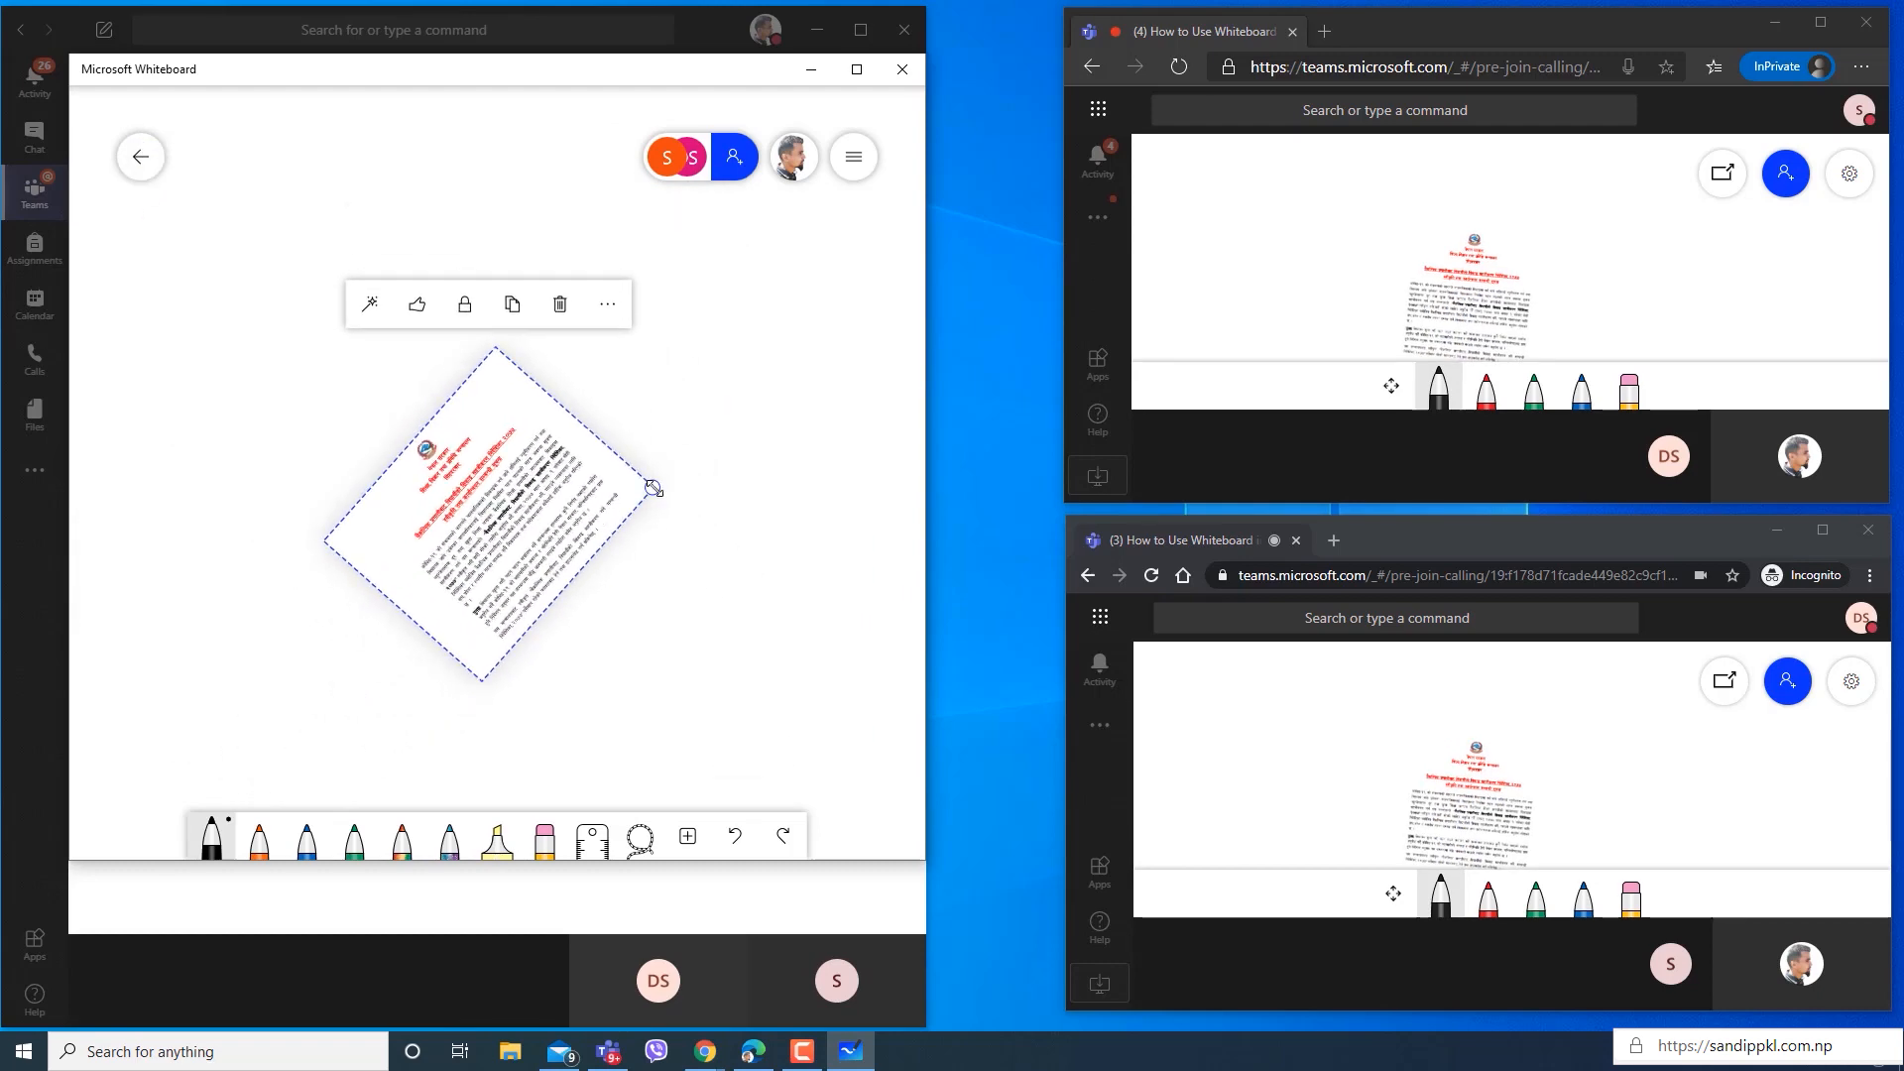
drag(750, 558, 791, 765)
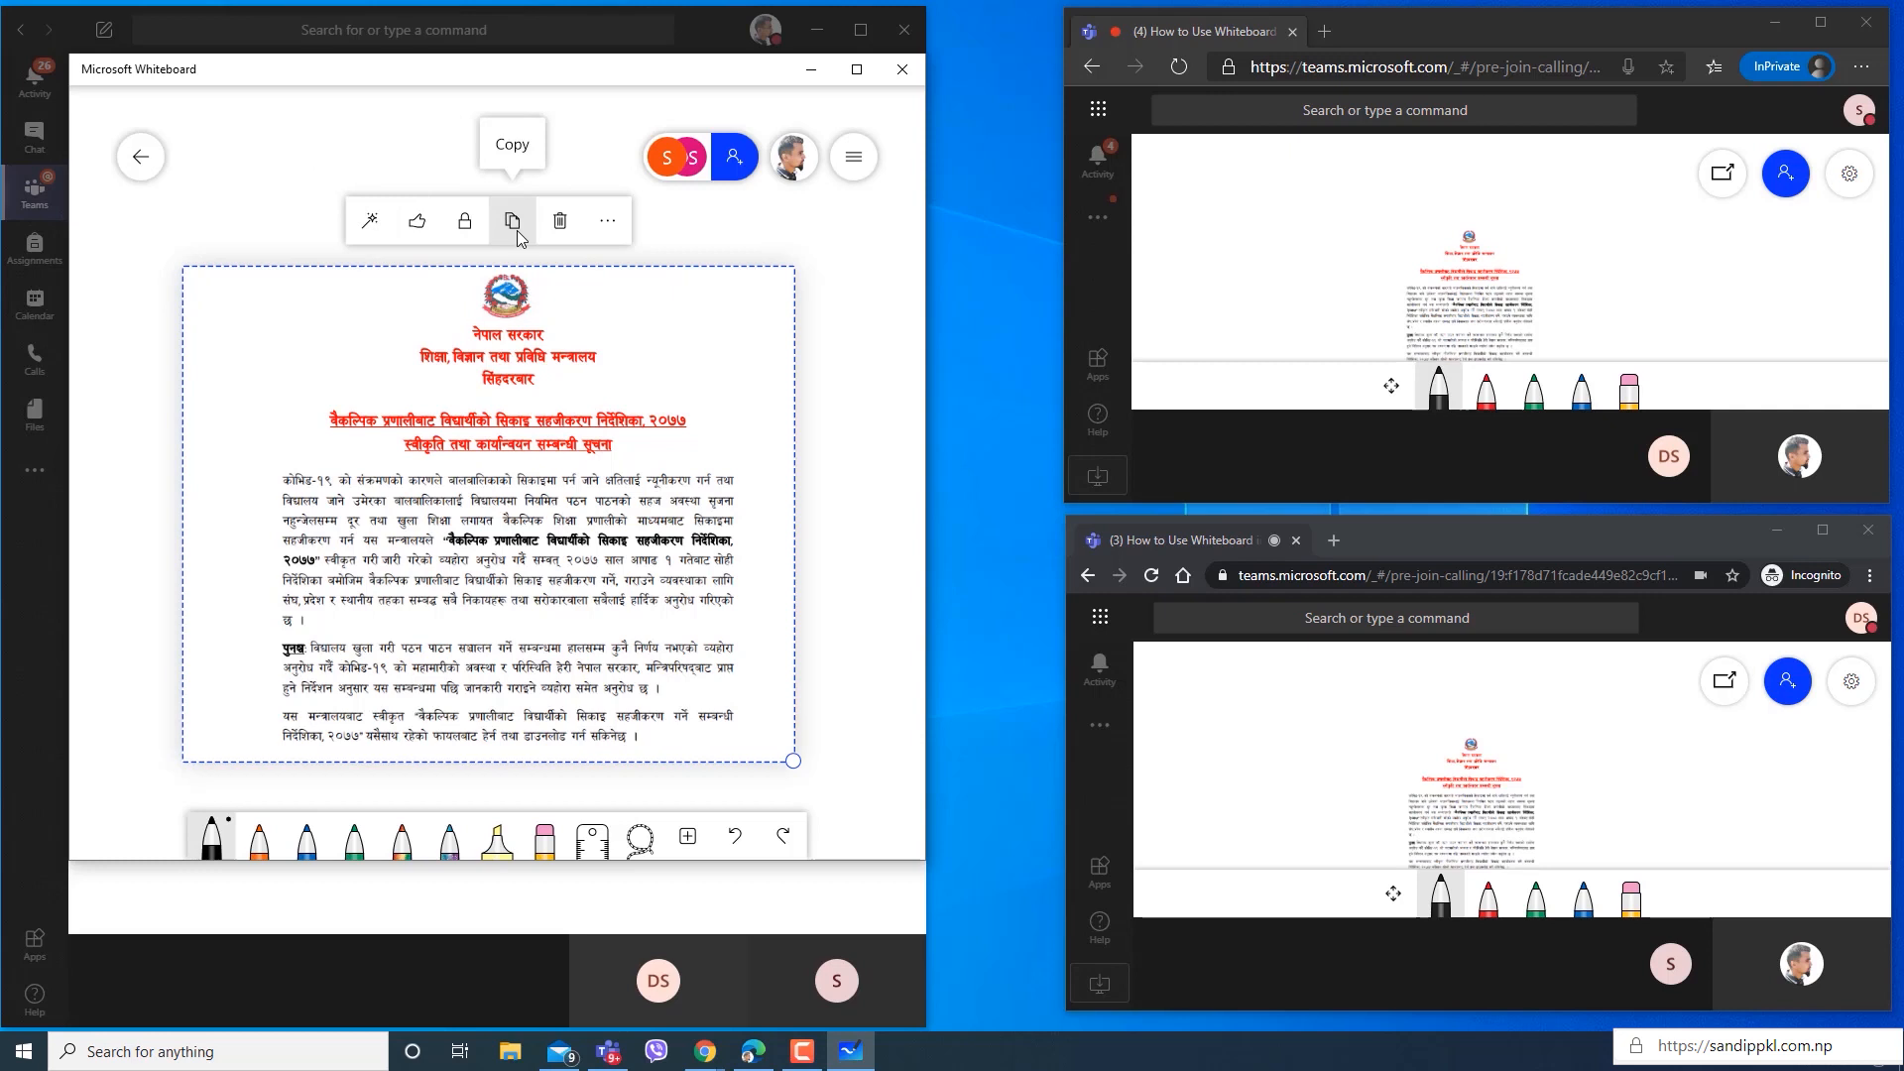
Delete the MOE image from the whiteboard.
click(605, 227)
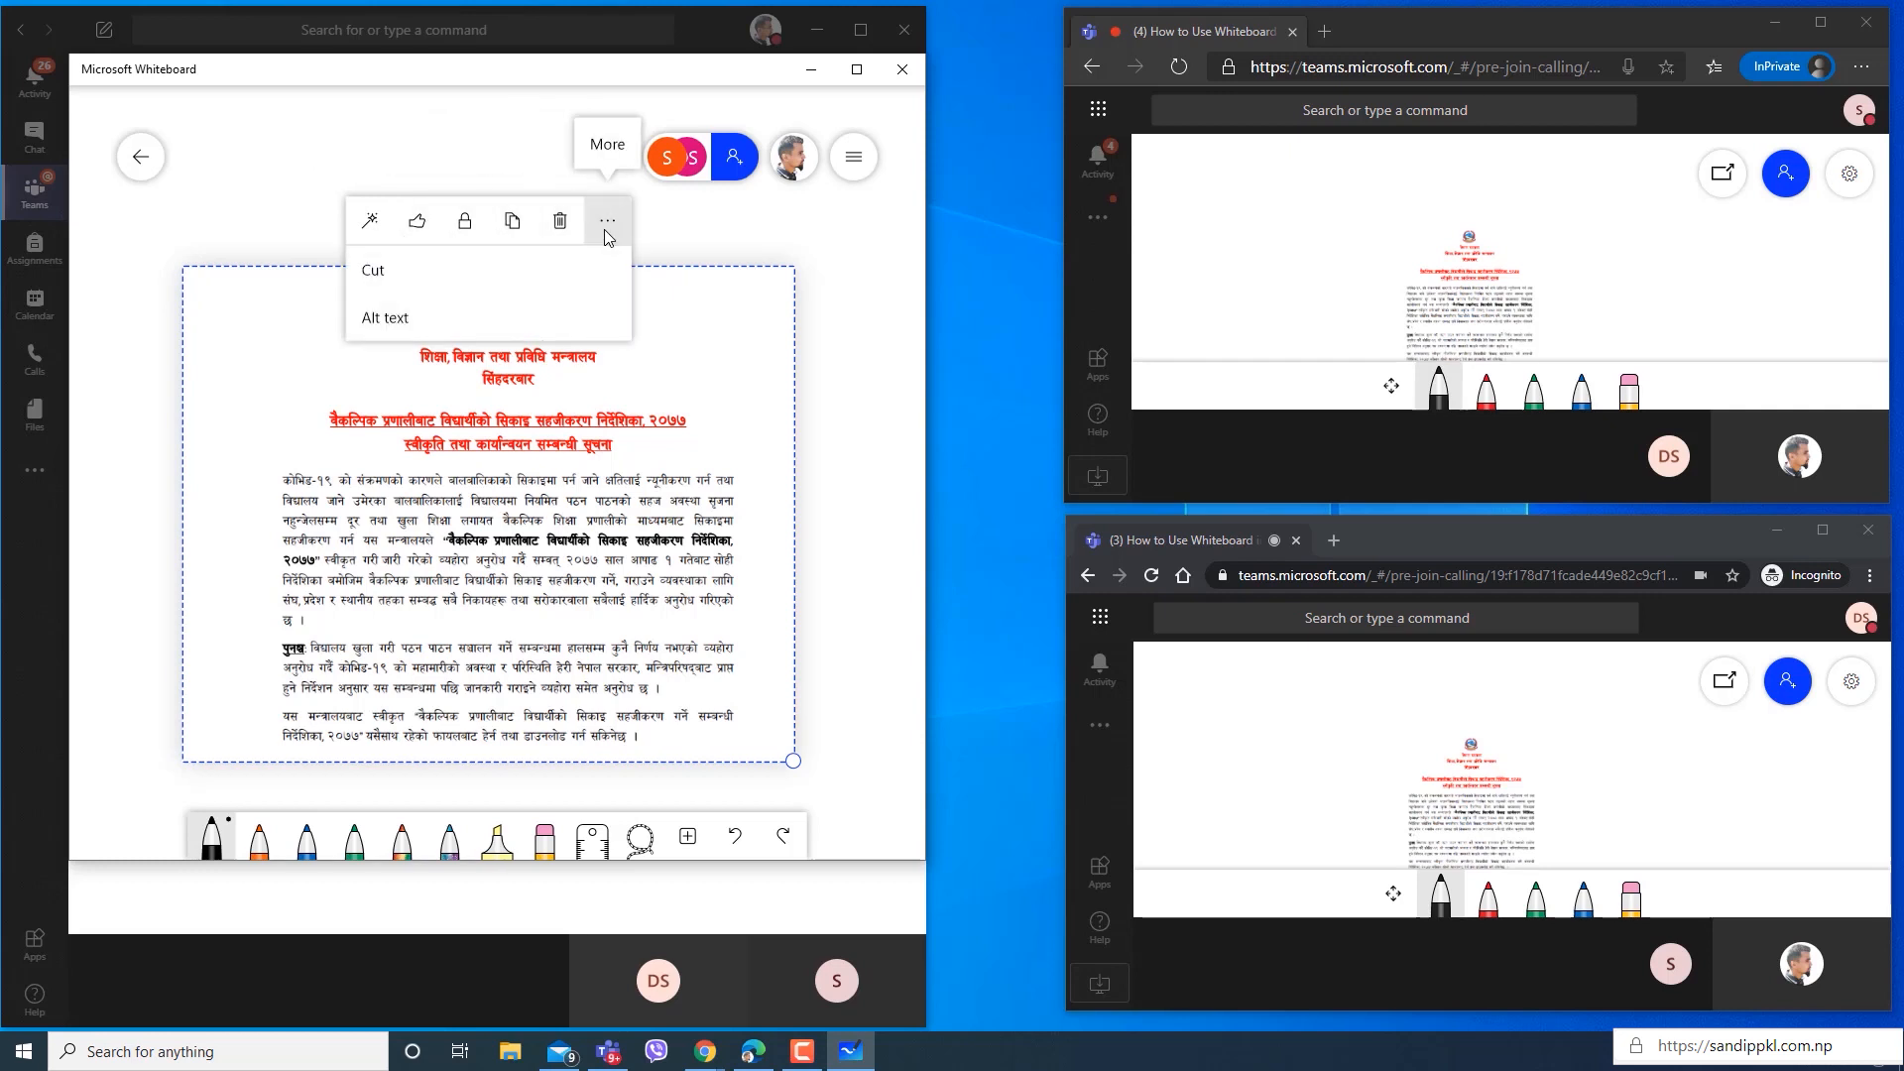
click(561, 225)
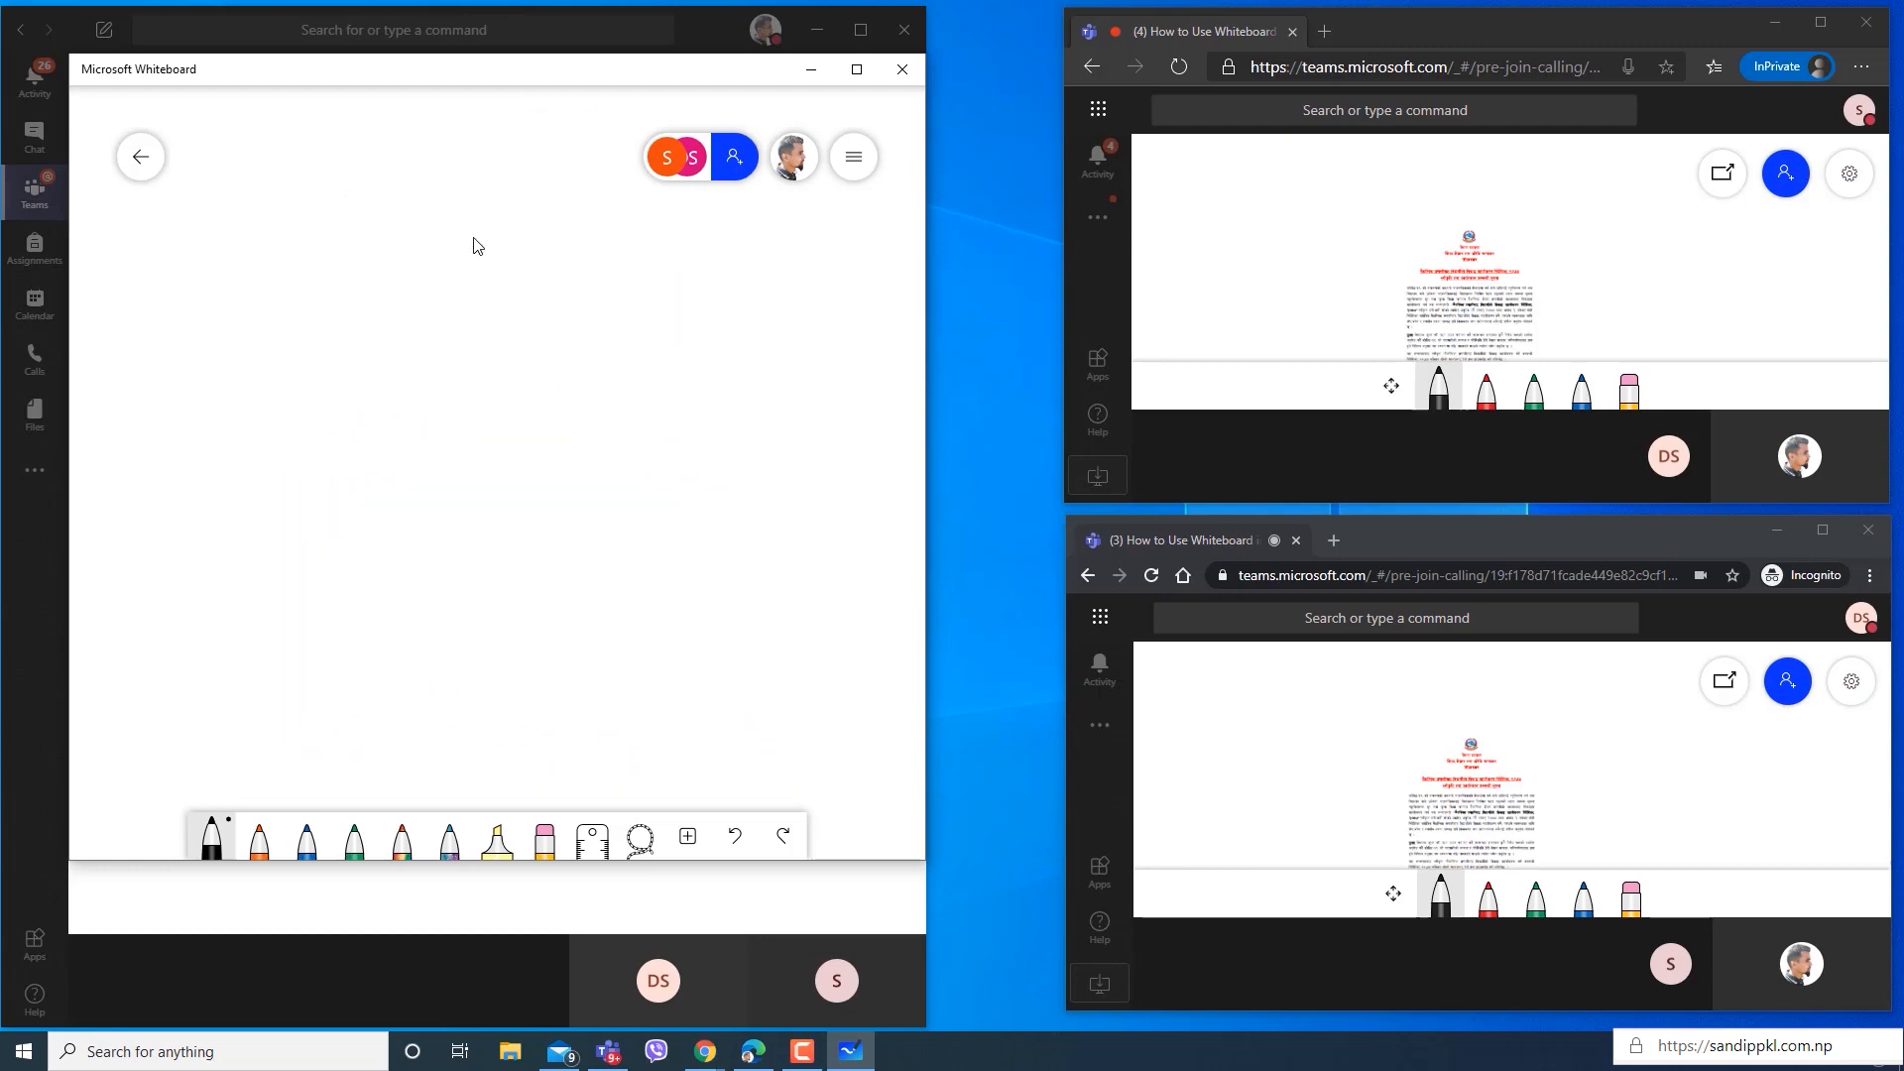
Insert a text box on the whiteboard reading "Hello! Welcome to demo class".
click(688, 836)
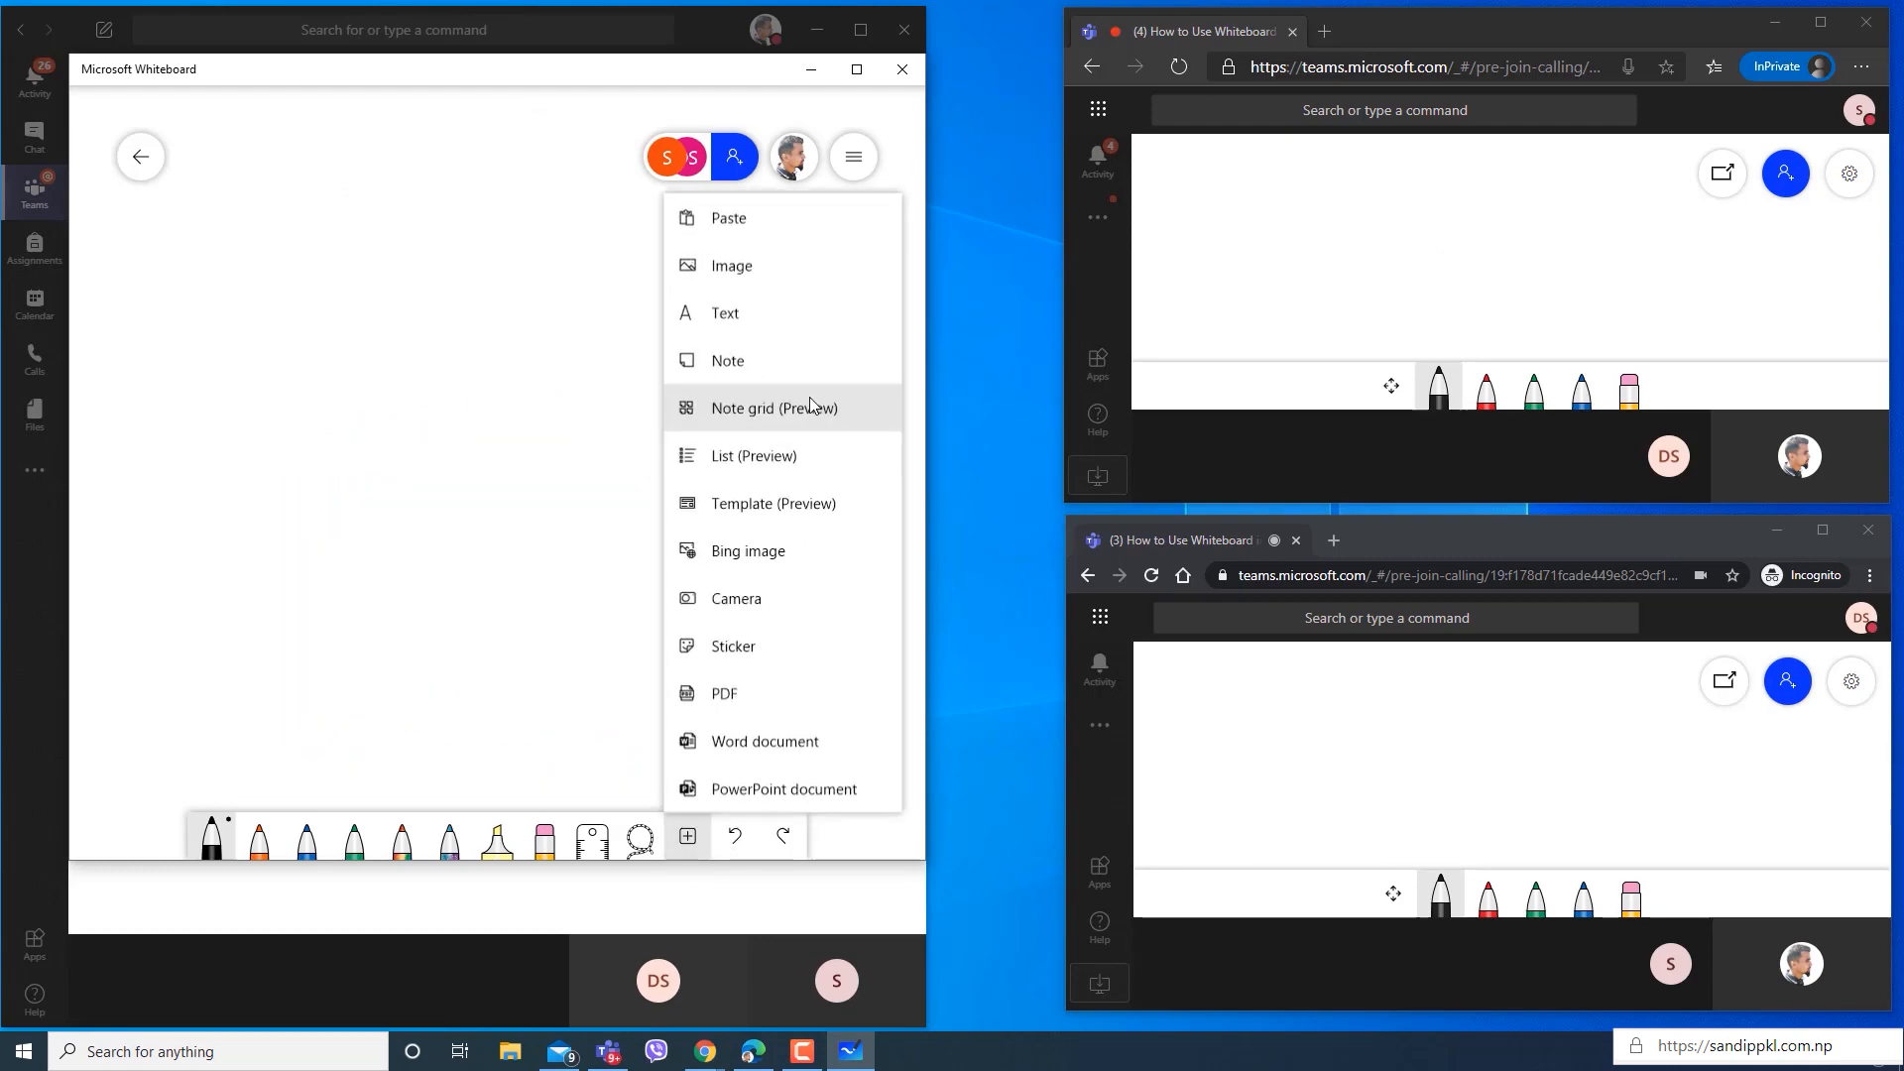
click(756, 315)
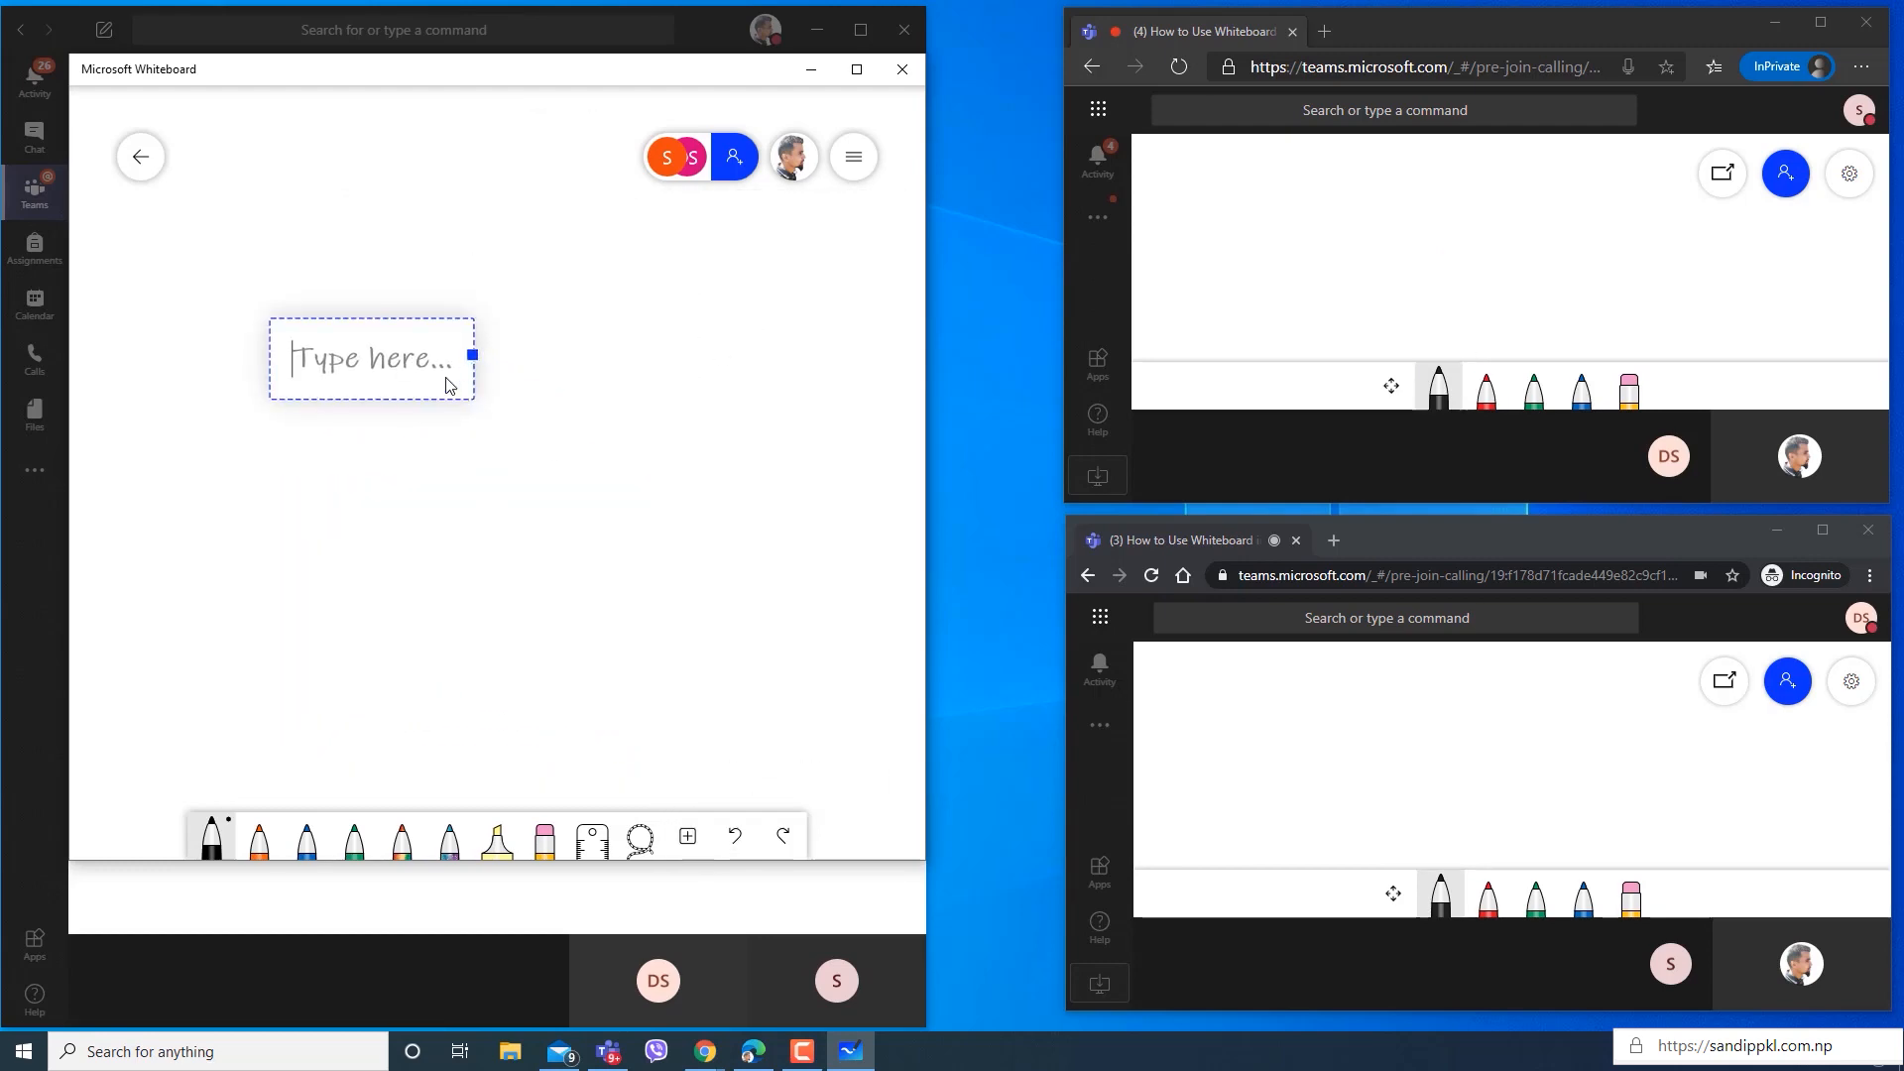
text(Hello! Welcome to demo class)
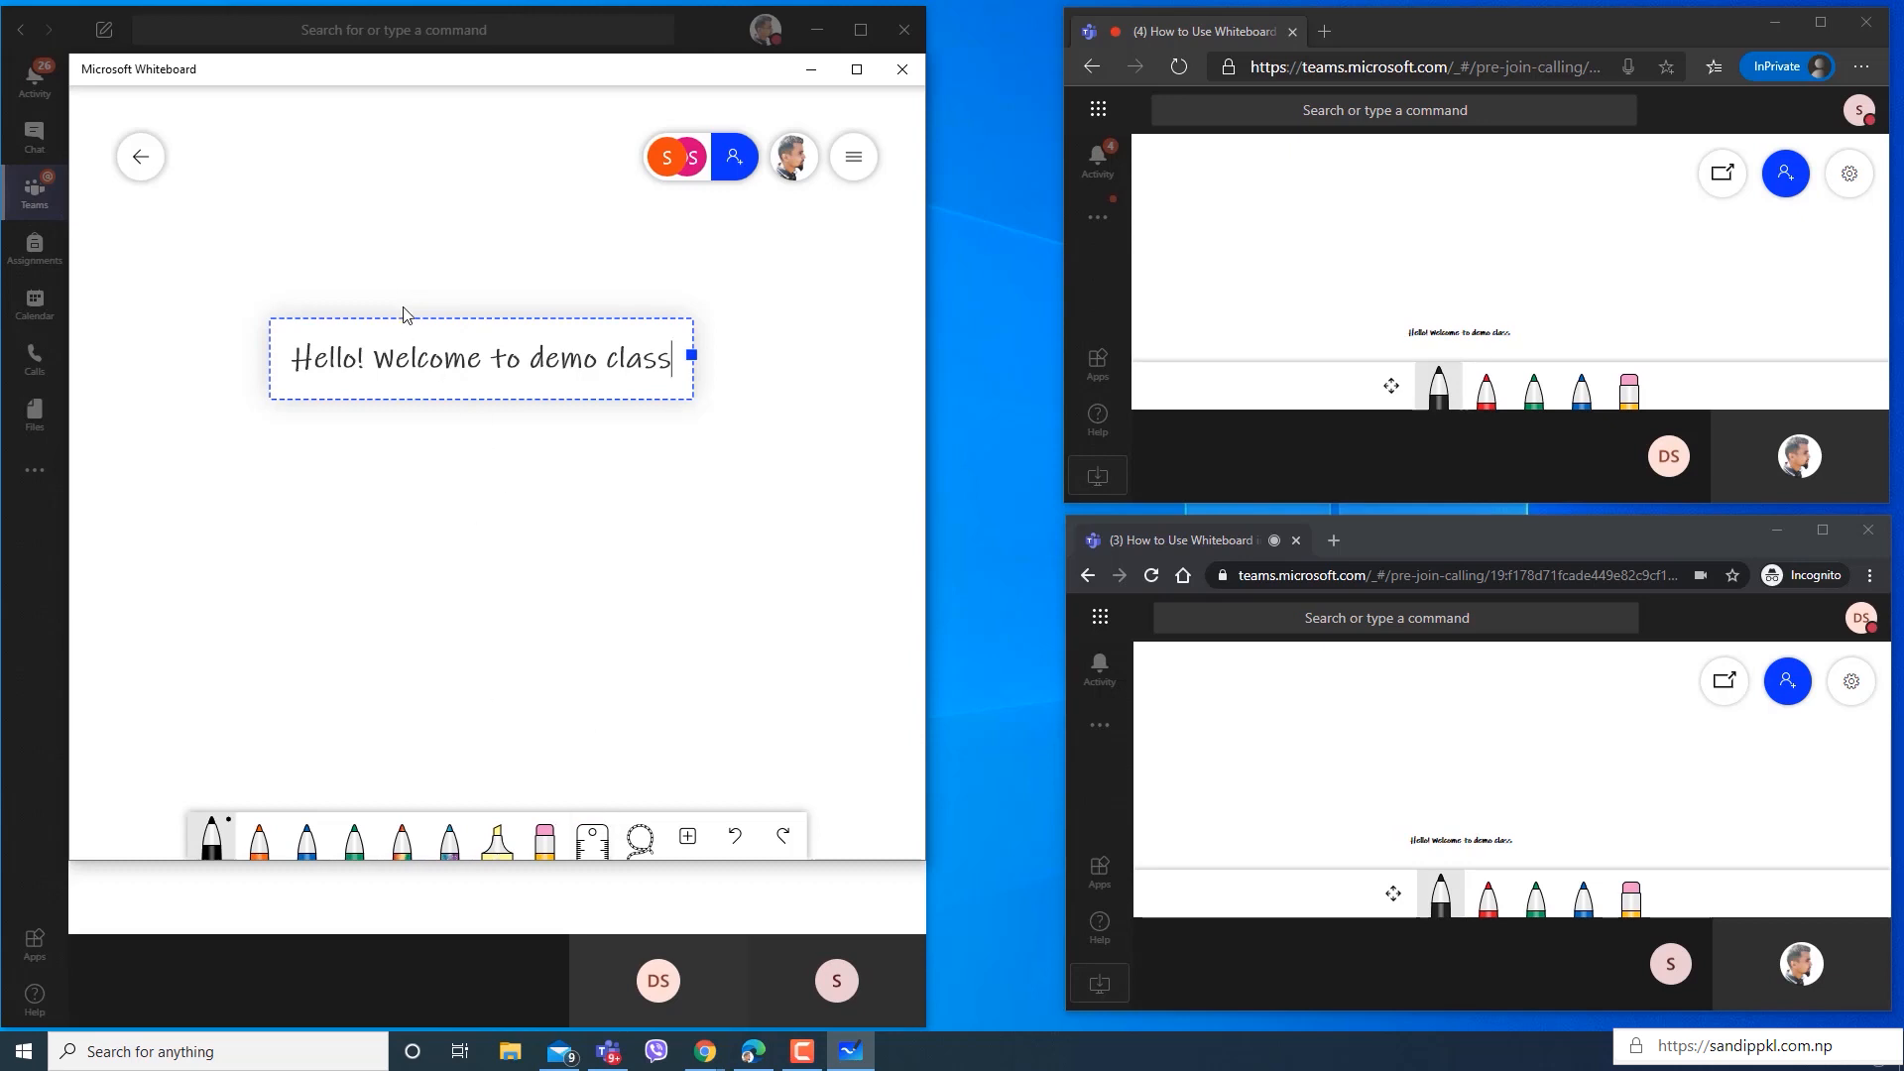
Insert a blank sticky note onto the whiteboard and delete it again.
click(687, 836)
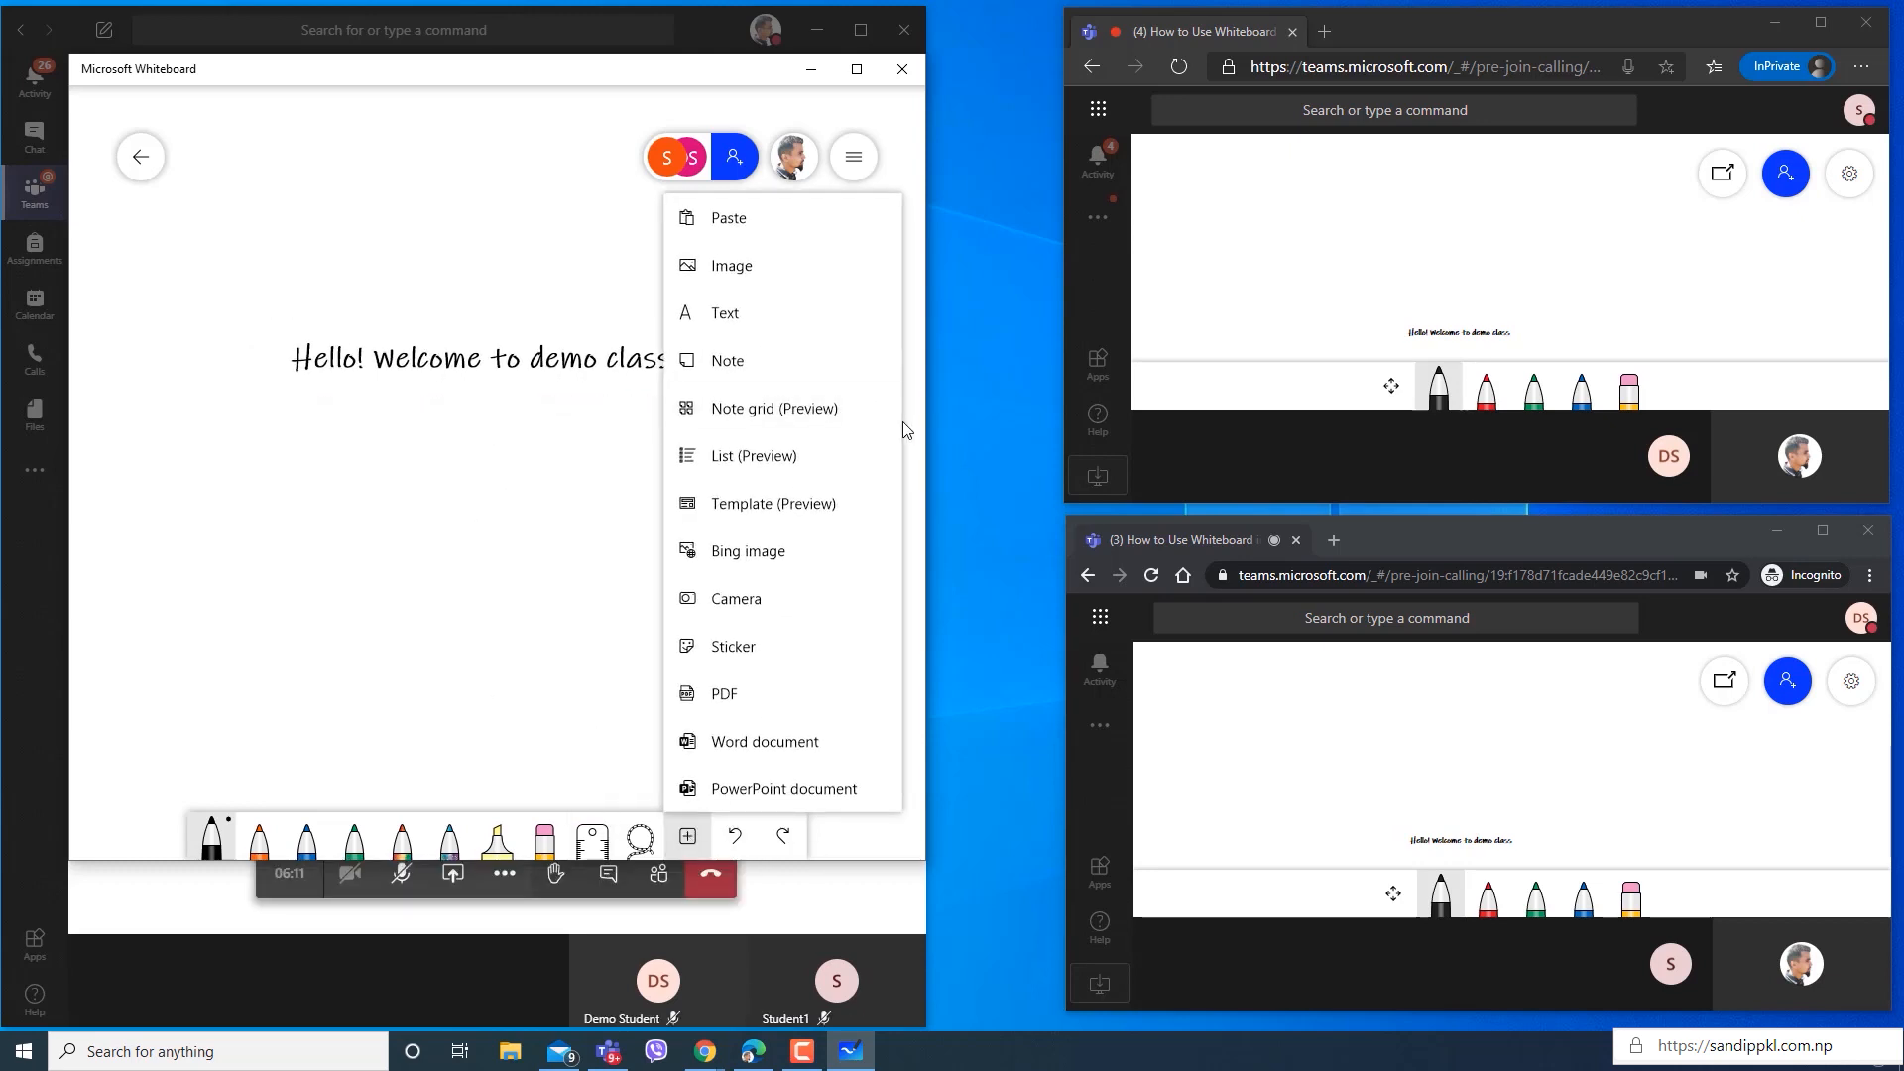
click(781, 373)
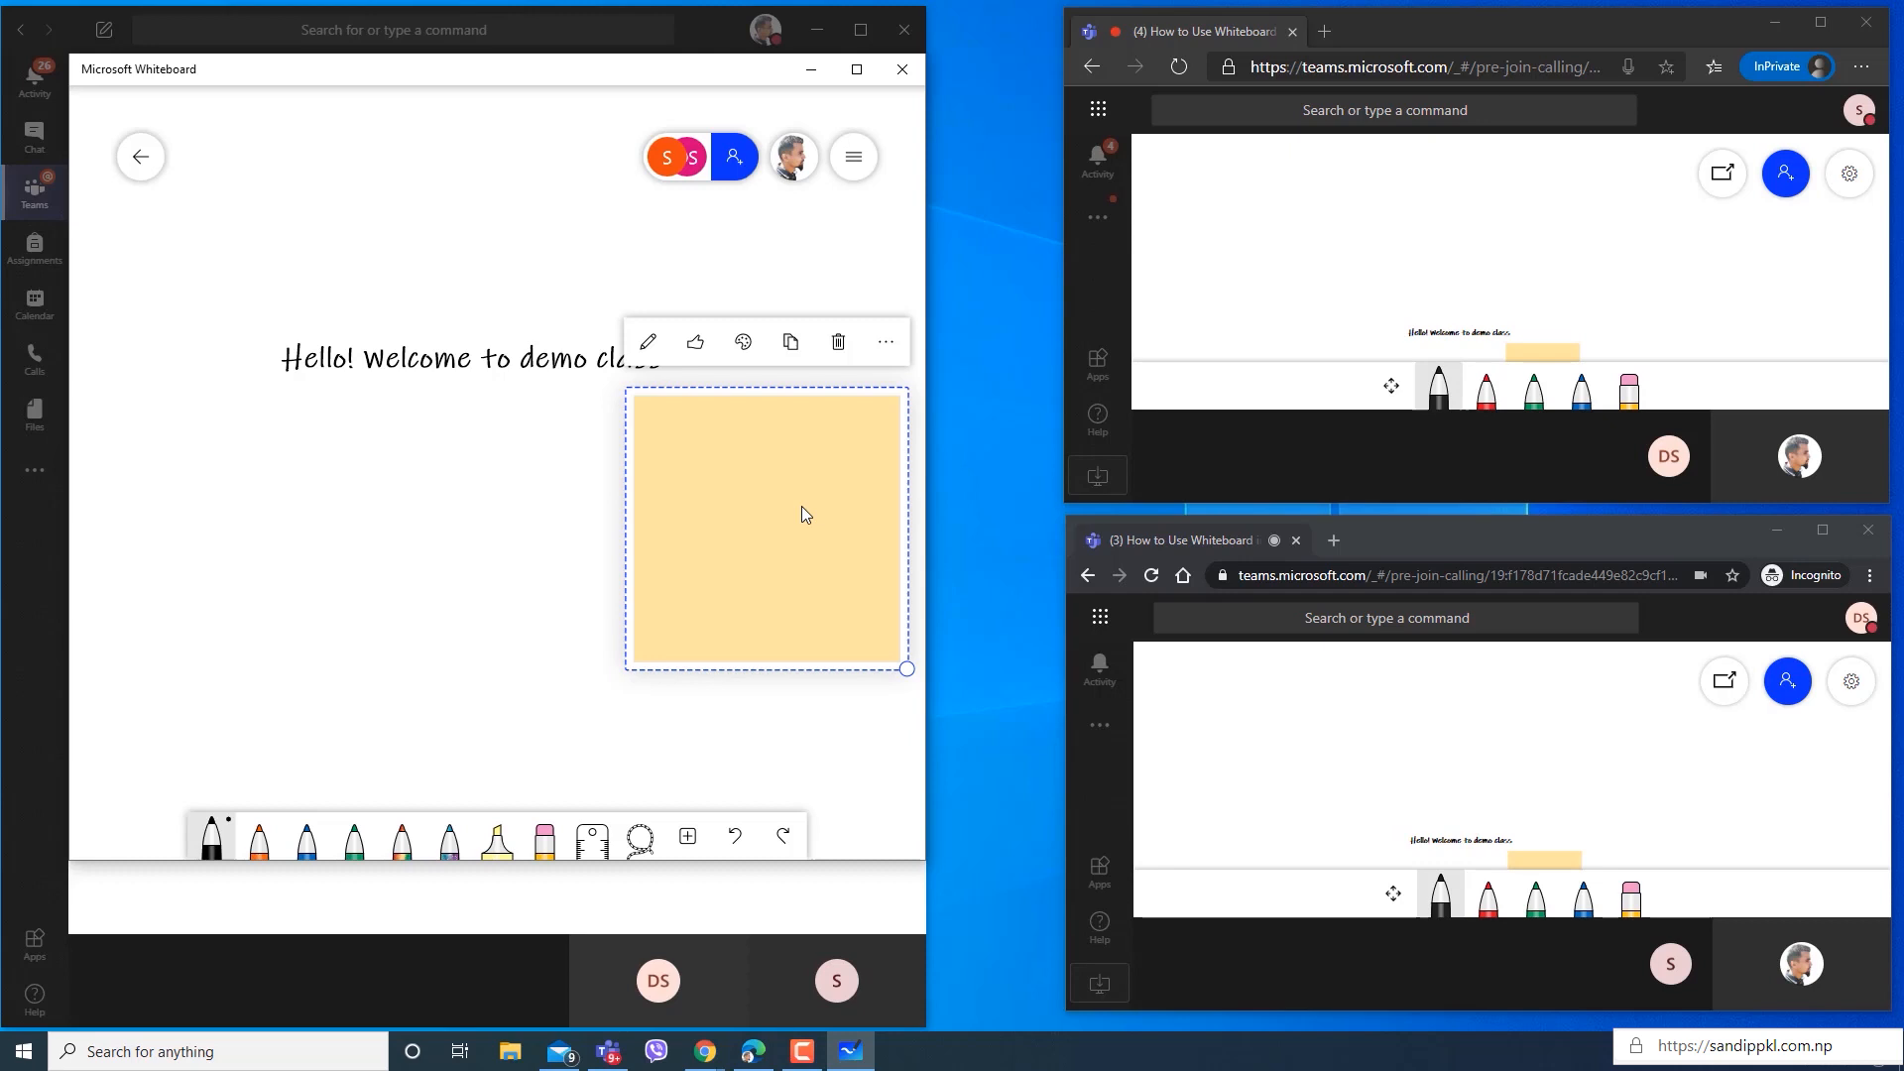
click(841, 343)
Insert a note grid below the welcome text and add three blank notes to it.
click(694, 839)
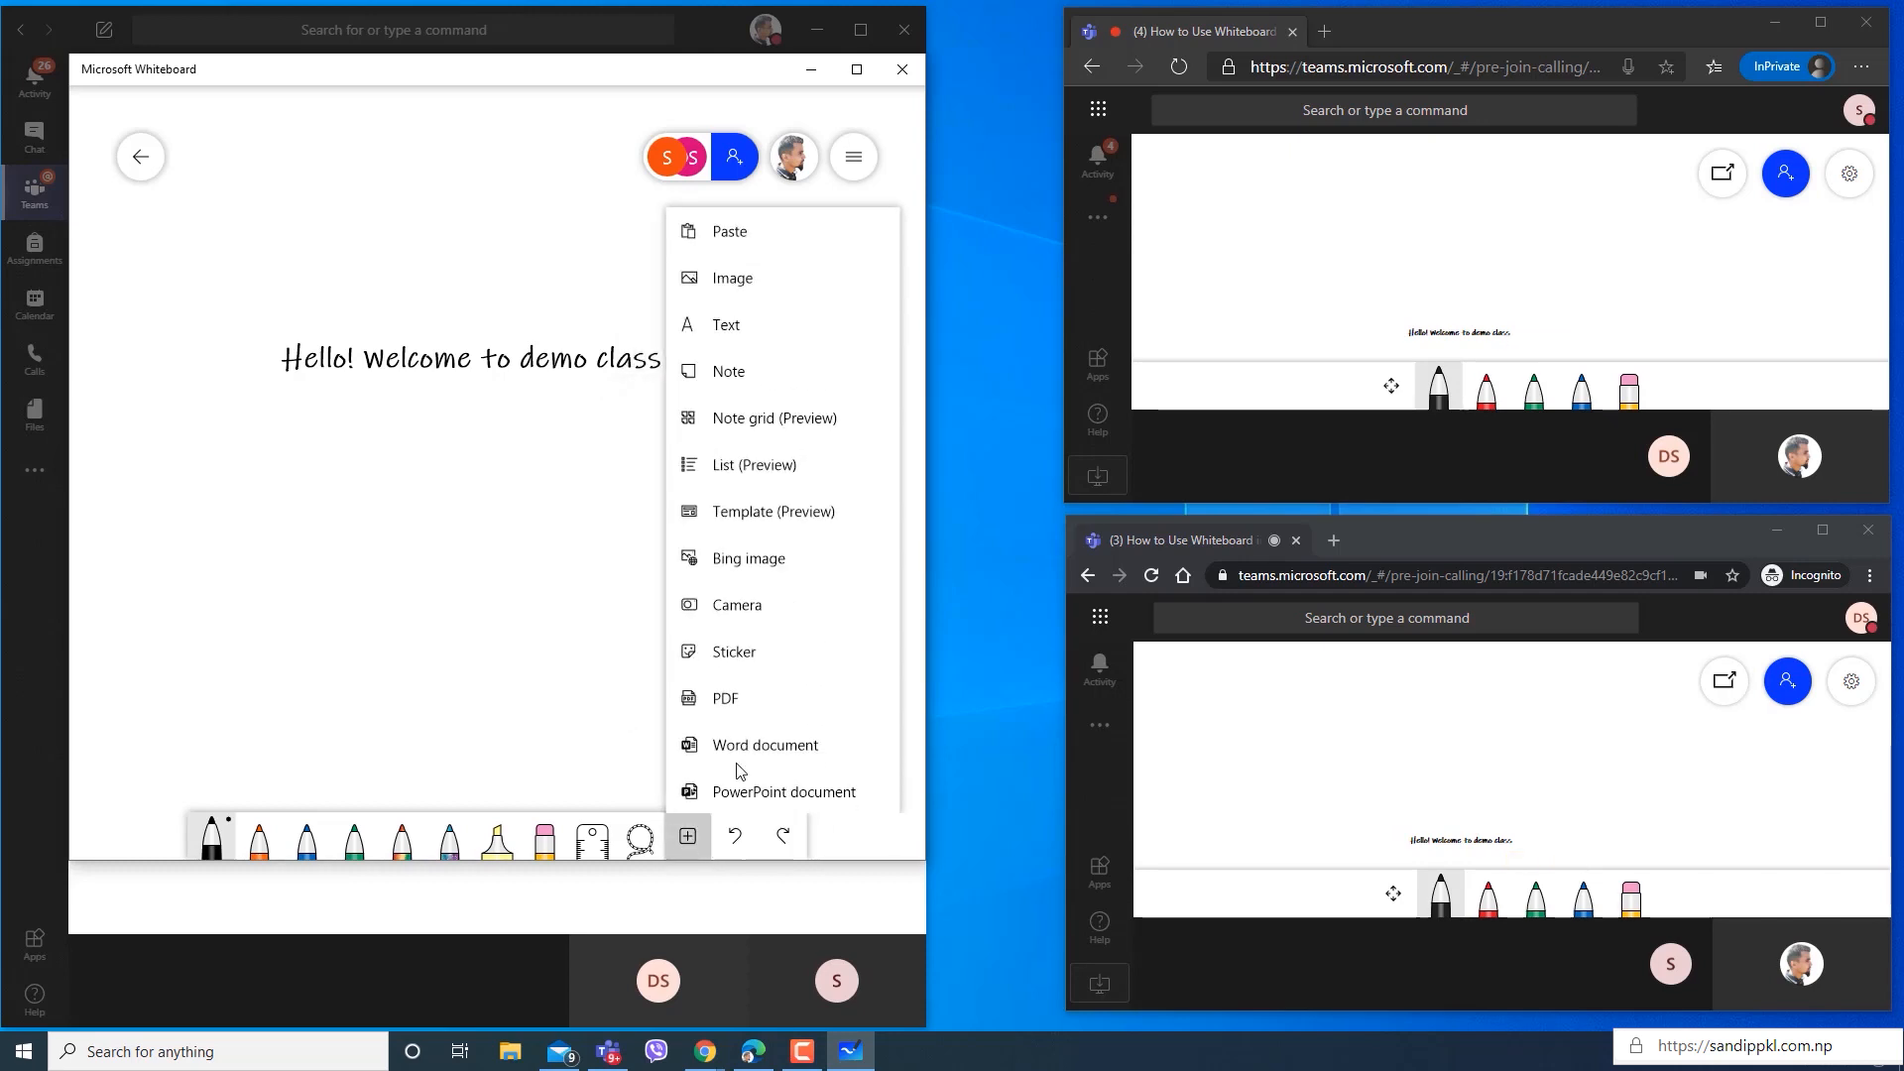
click(785, 426)
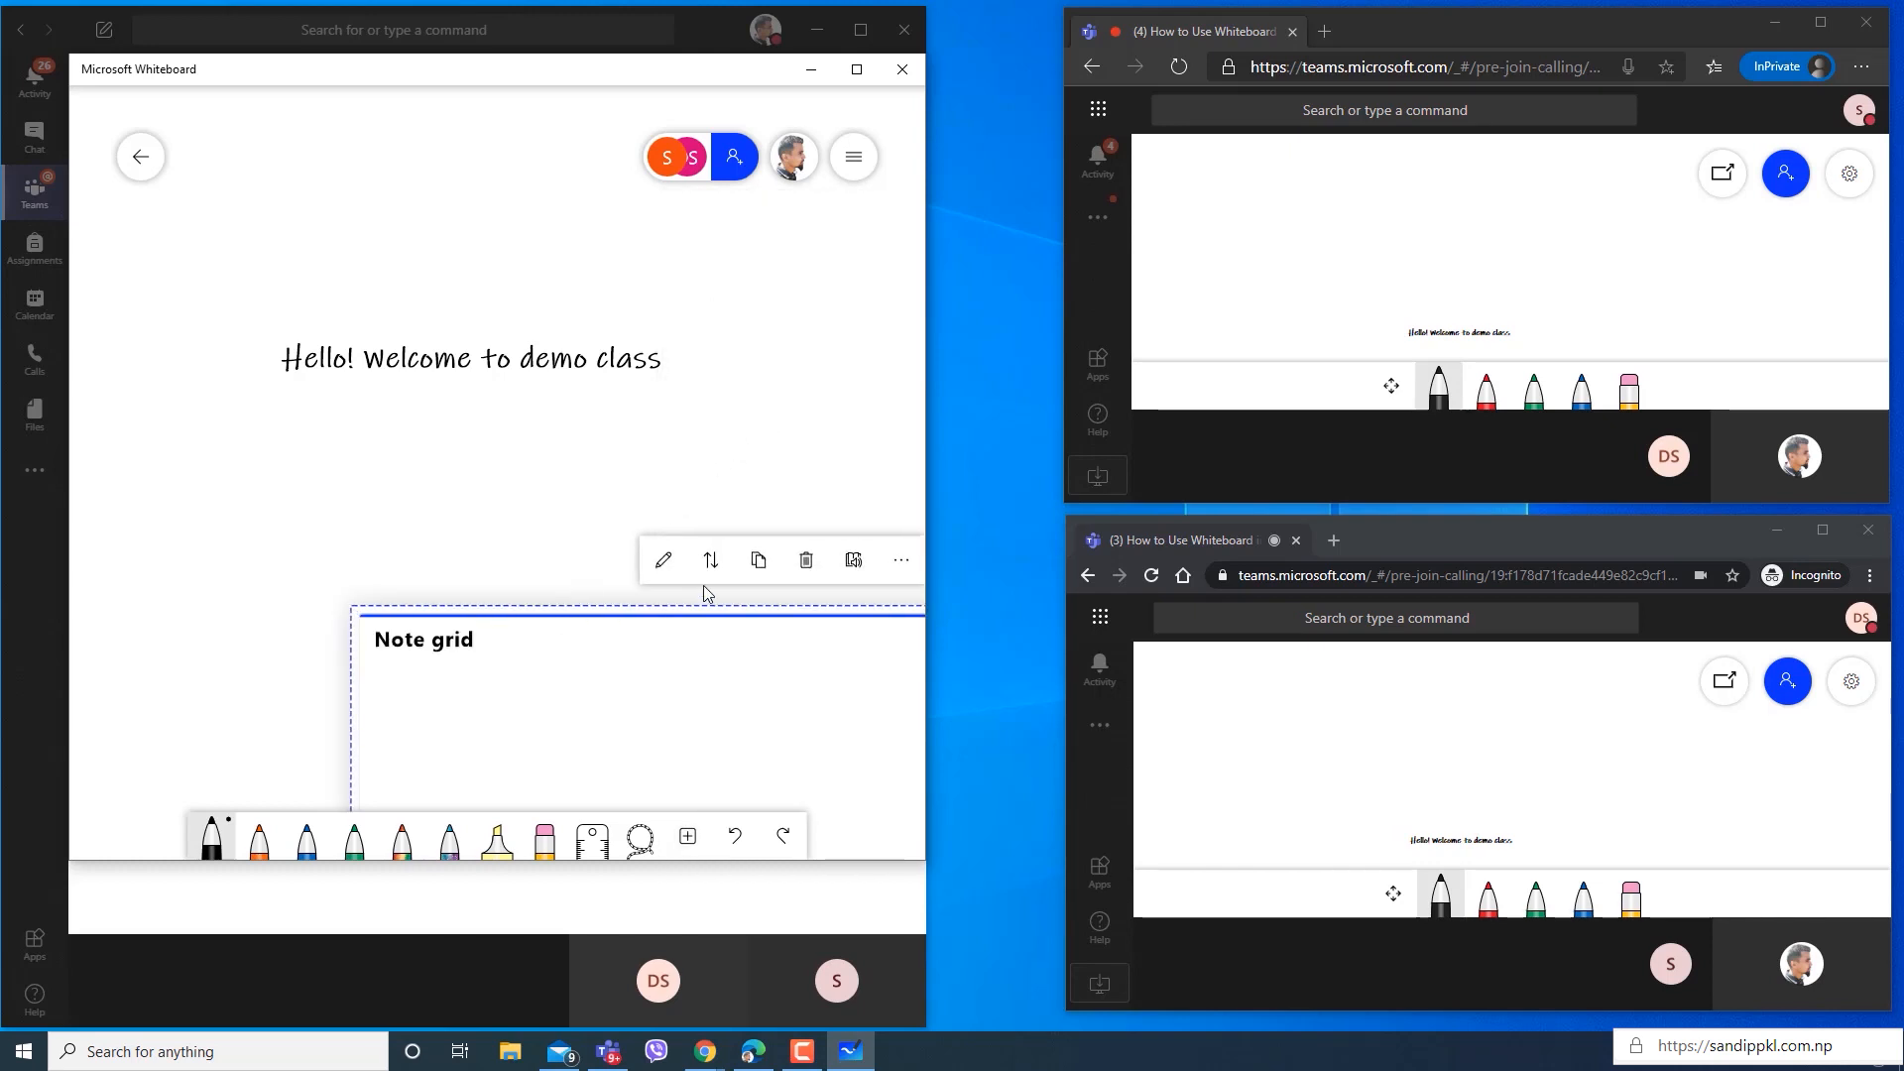
drag(592, 587, 382, 438)
click(469, 510)
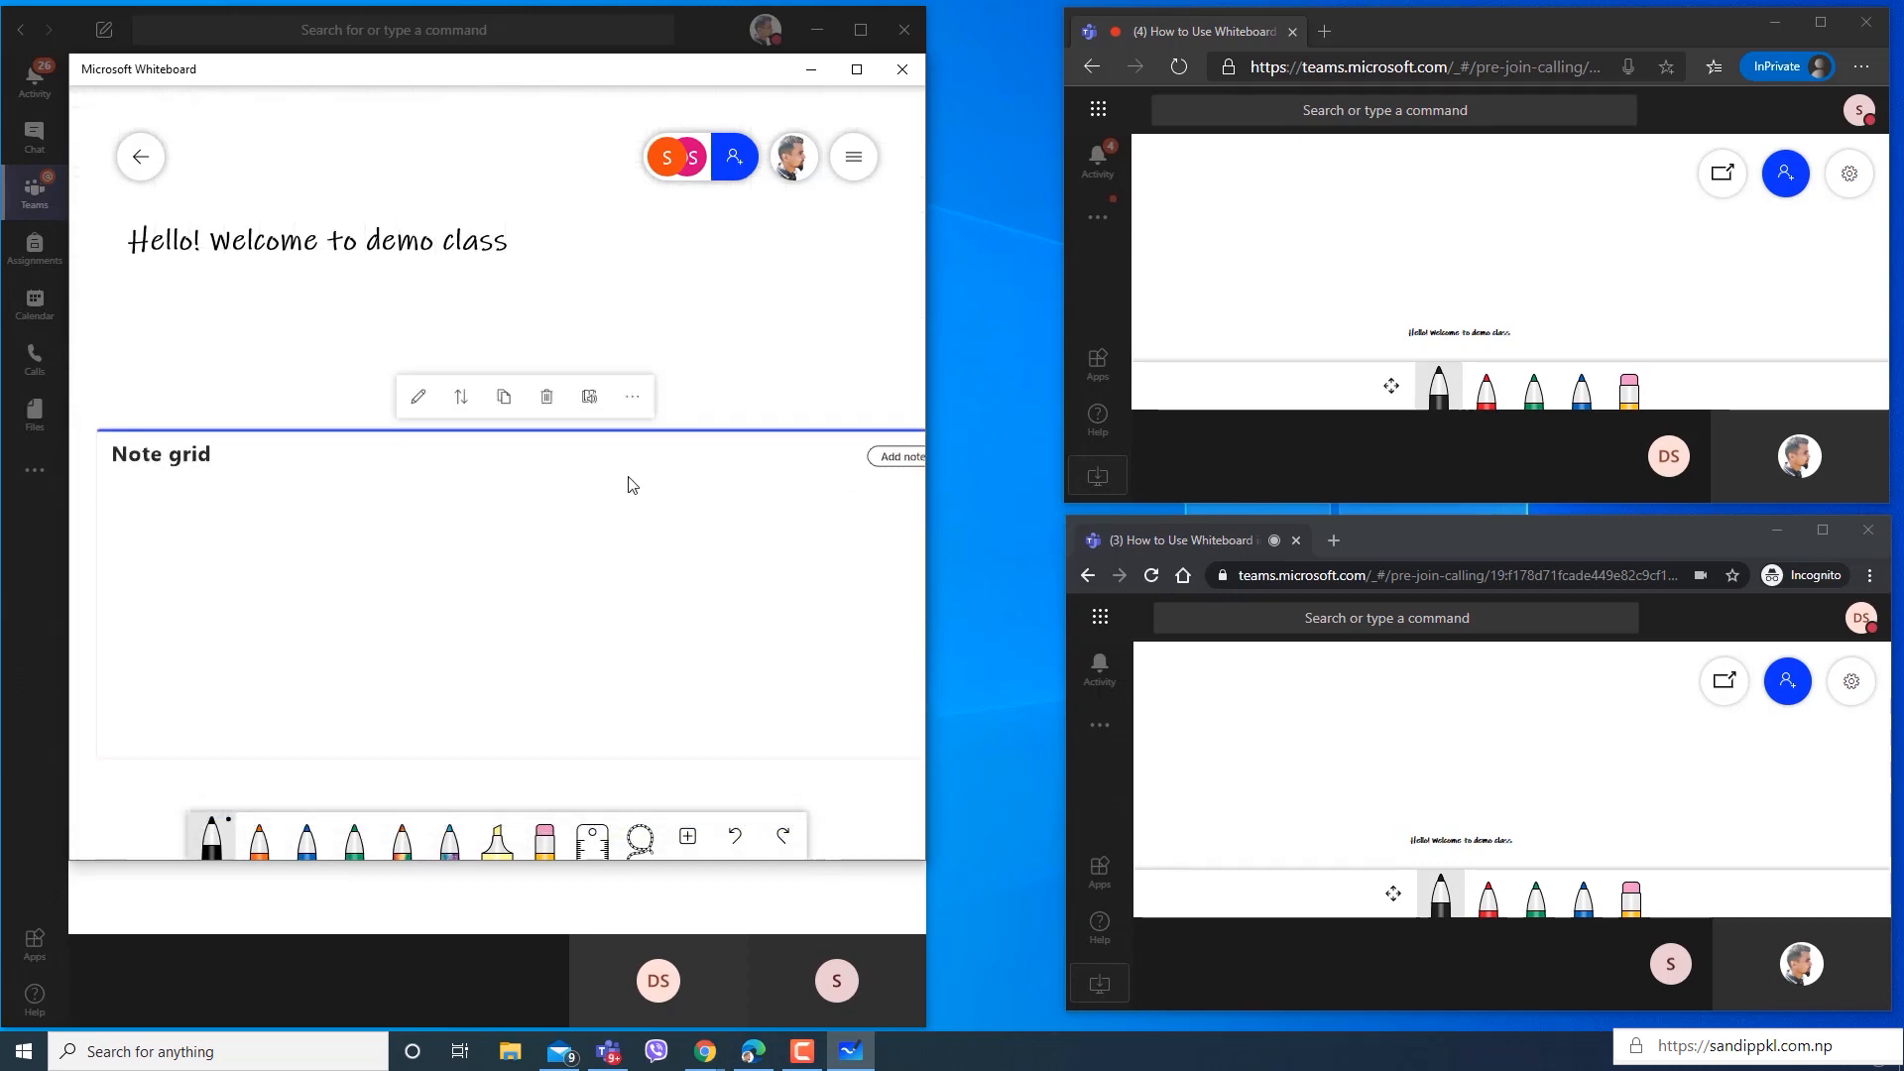
click(900, 458)
click(903, 458)
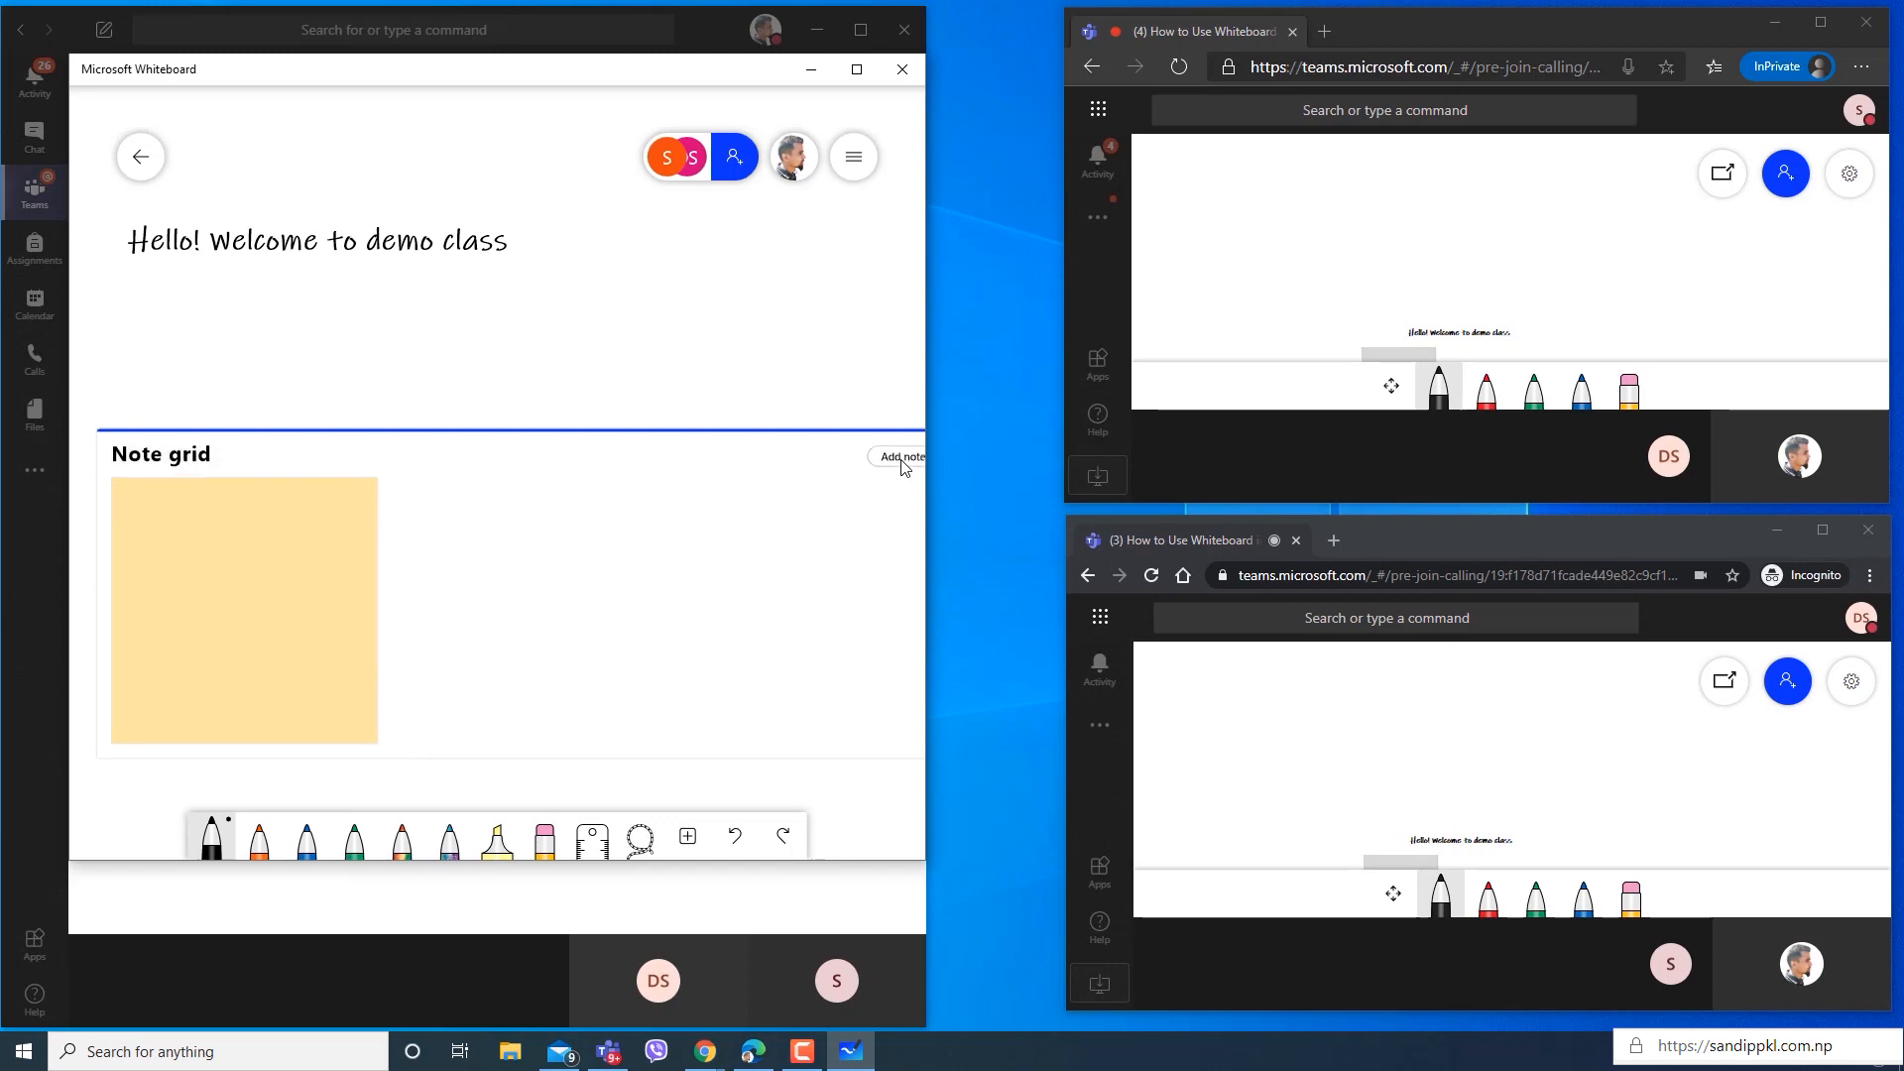
click(903, 458)
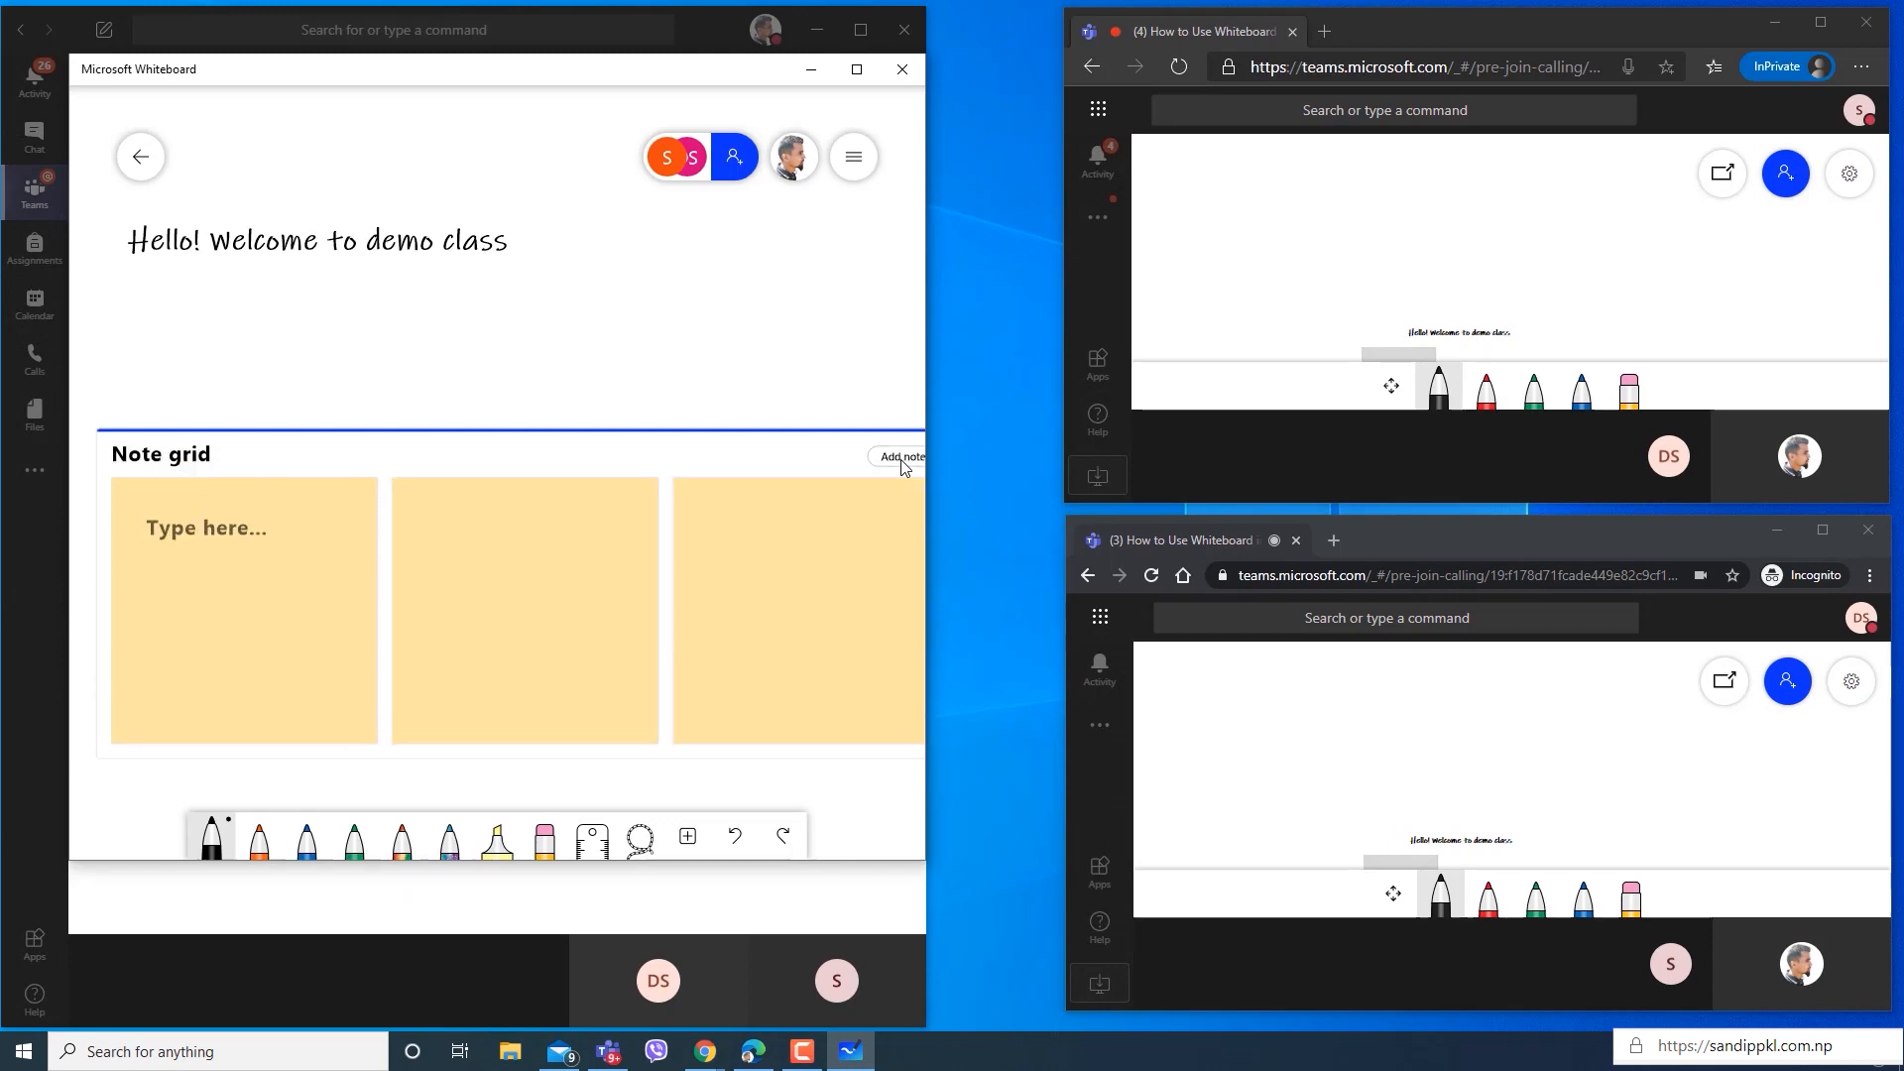
Delete the whole note grid from the whiteboard.
click(645, 439)
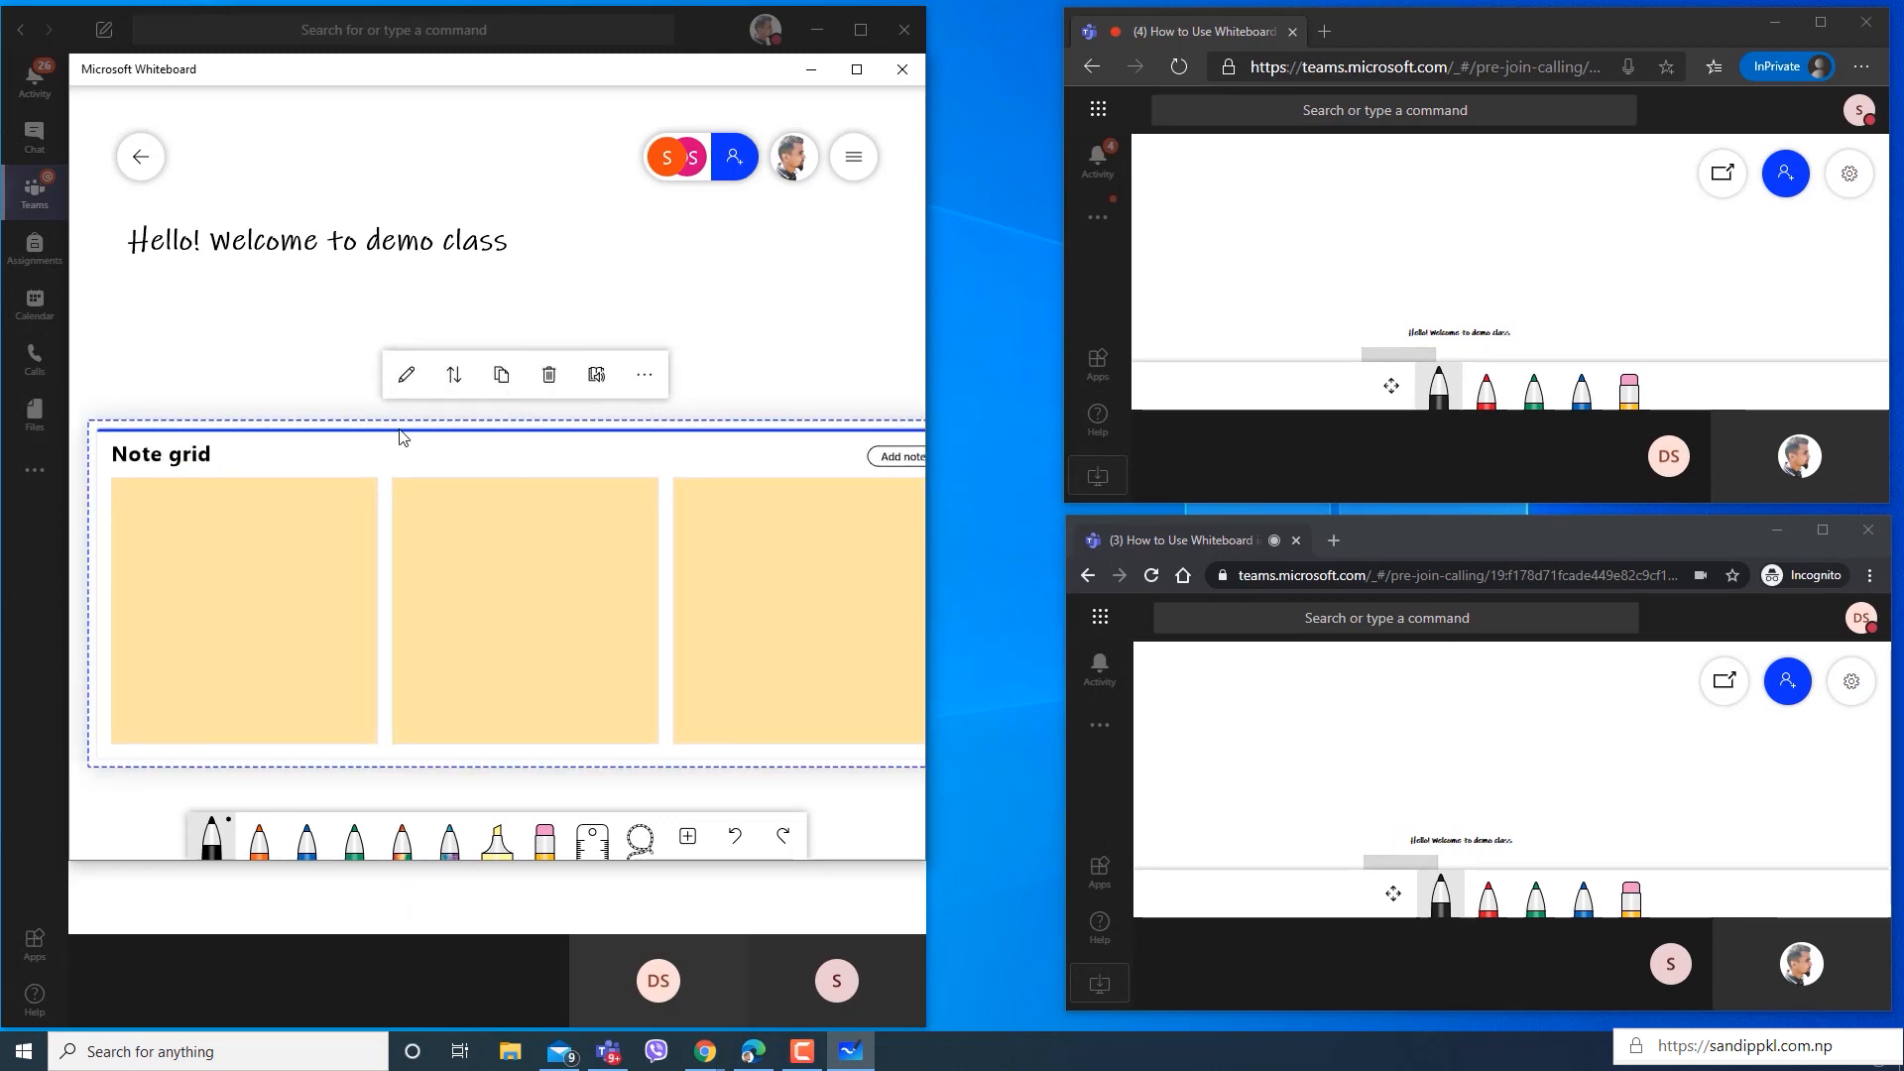
click(548, 374)
Move the "Hello! Welcome to demo class" text down and to the right, nearer the middle of the visible canvas.
click(318, 254)
drag(317, 256, 471, 391)
click(553, 697)
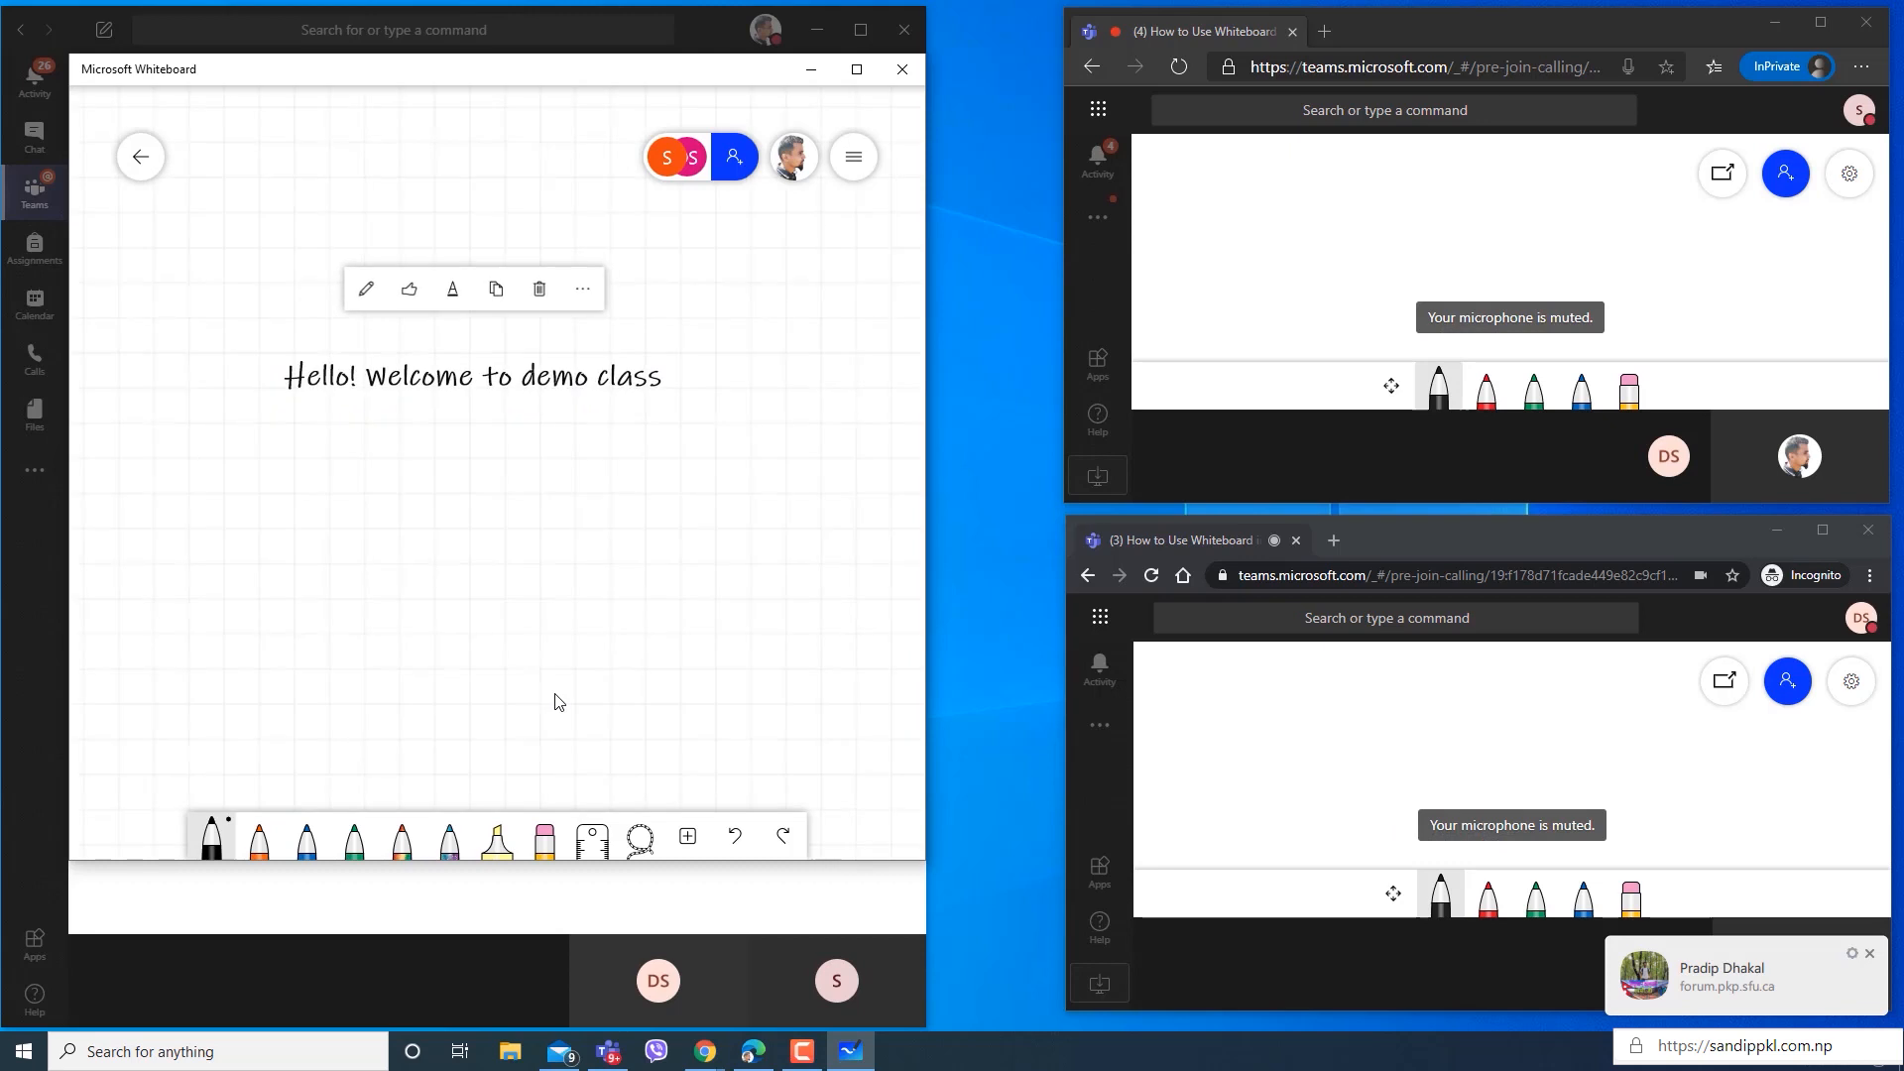
Insert a list onto the whiteboard and enter the tasks "List 1" and "List 2".
click(687, 836)
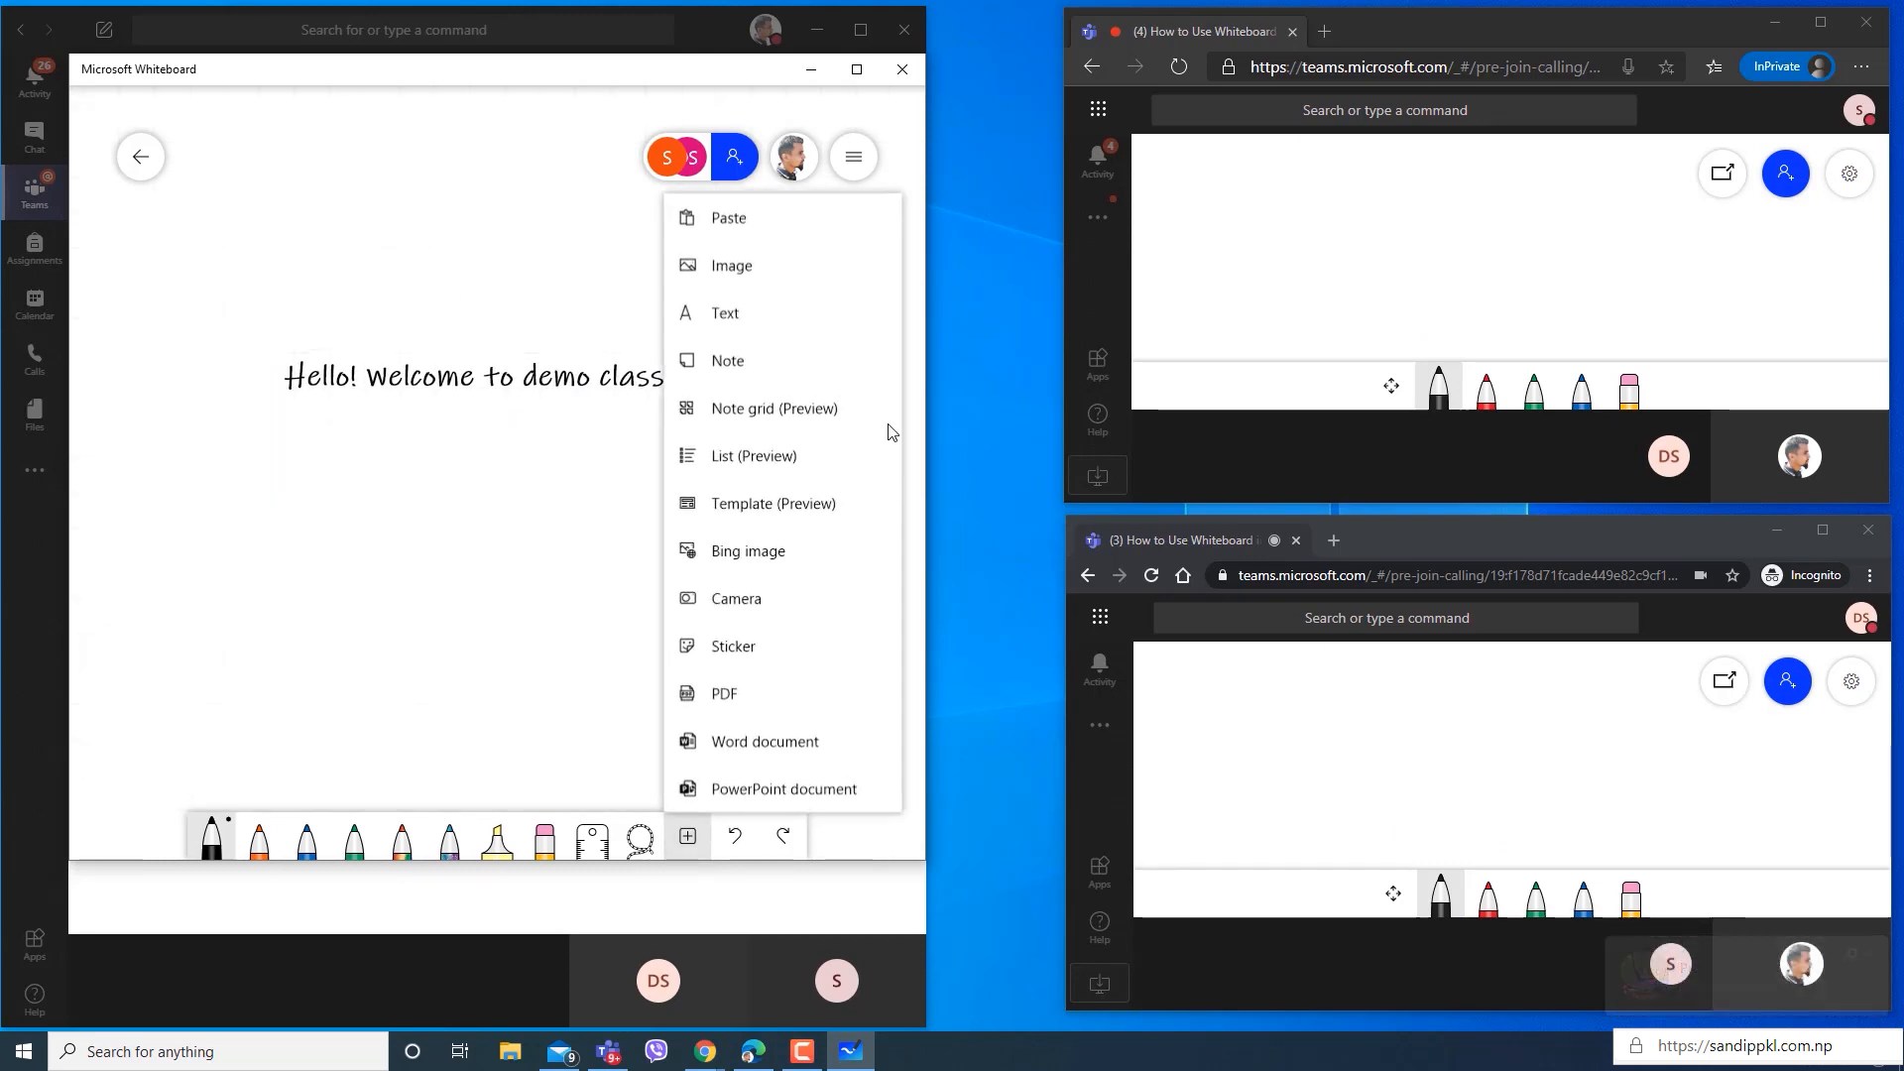
click(784, 469)
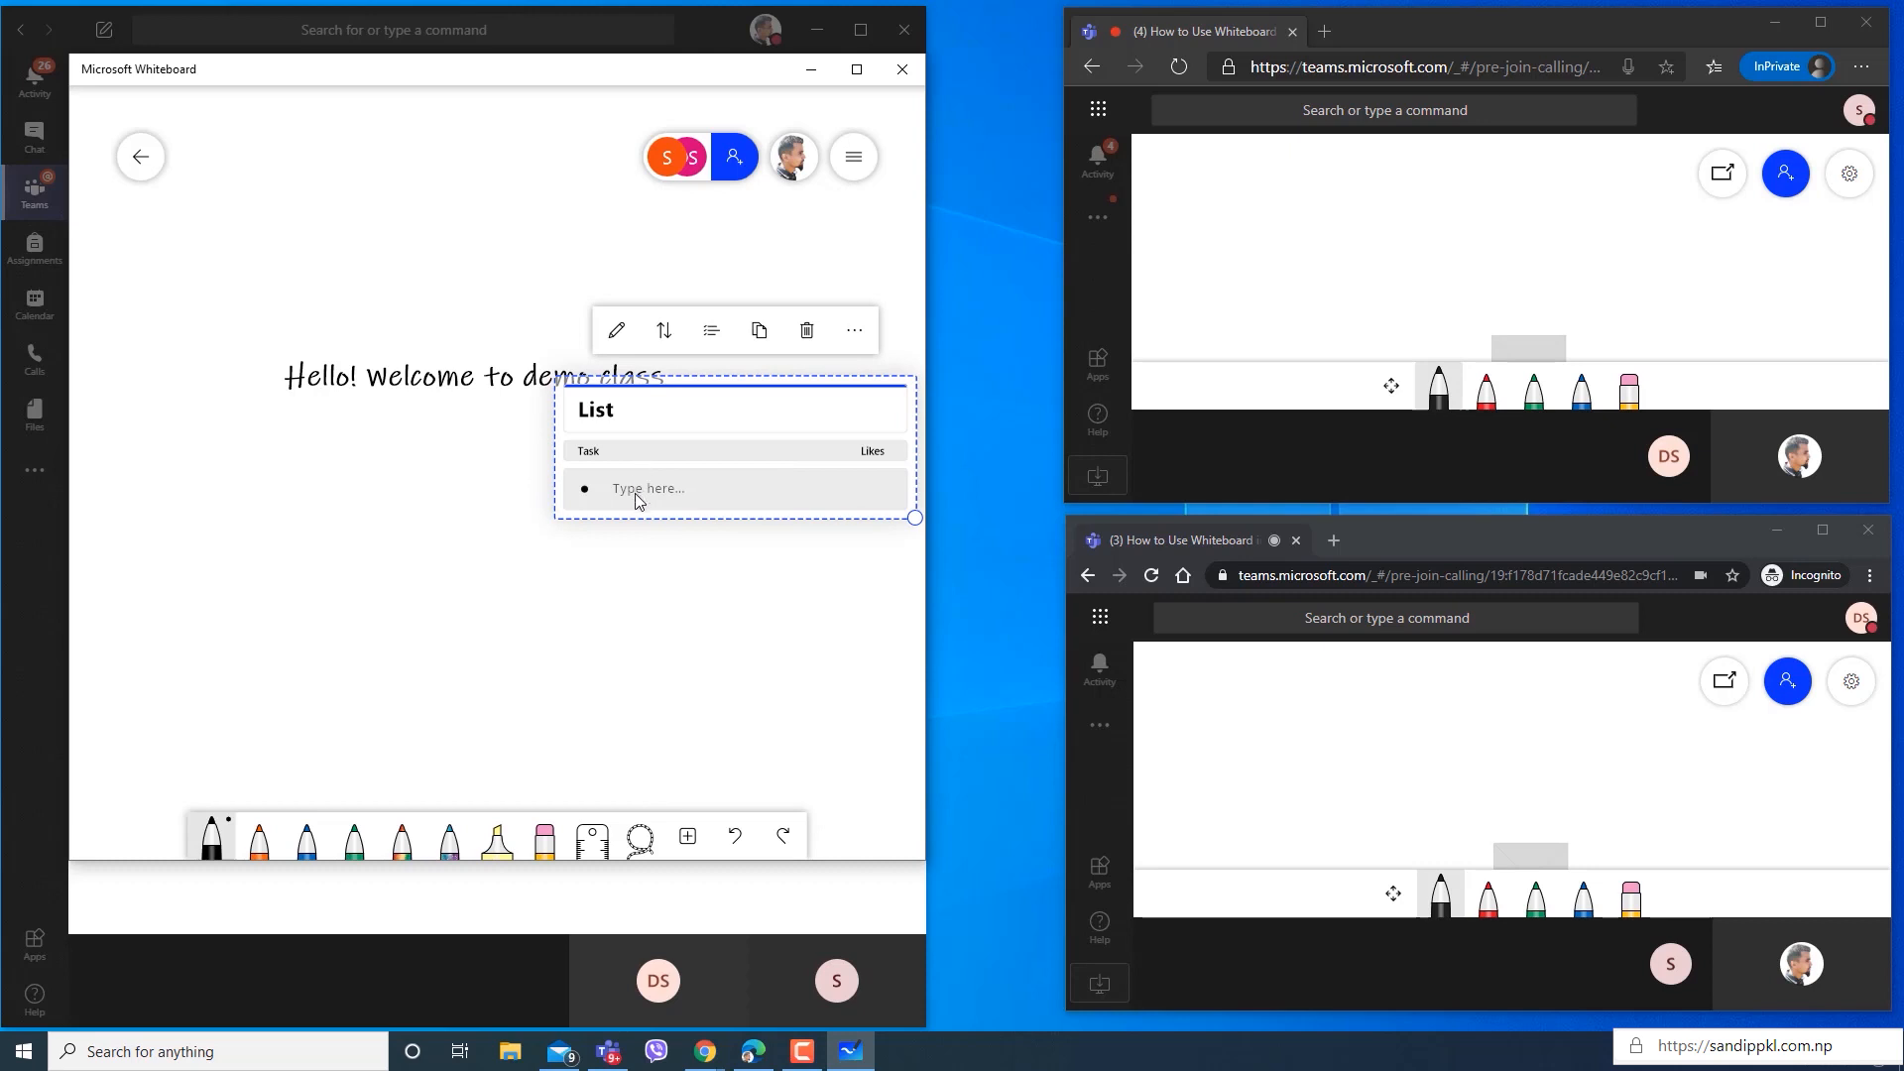
click(636, 496)
click(645, 418)
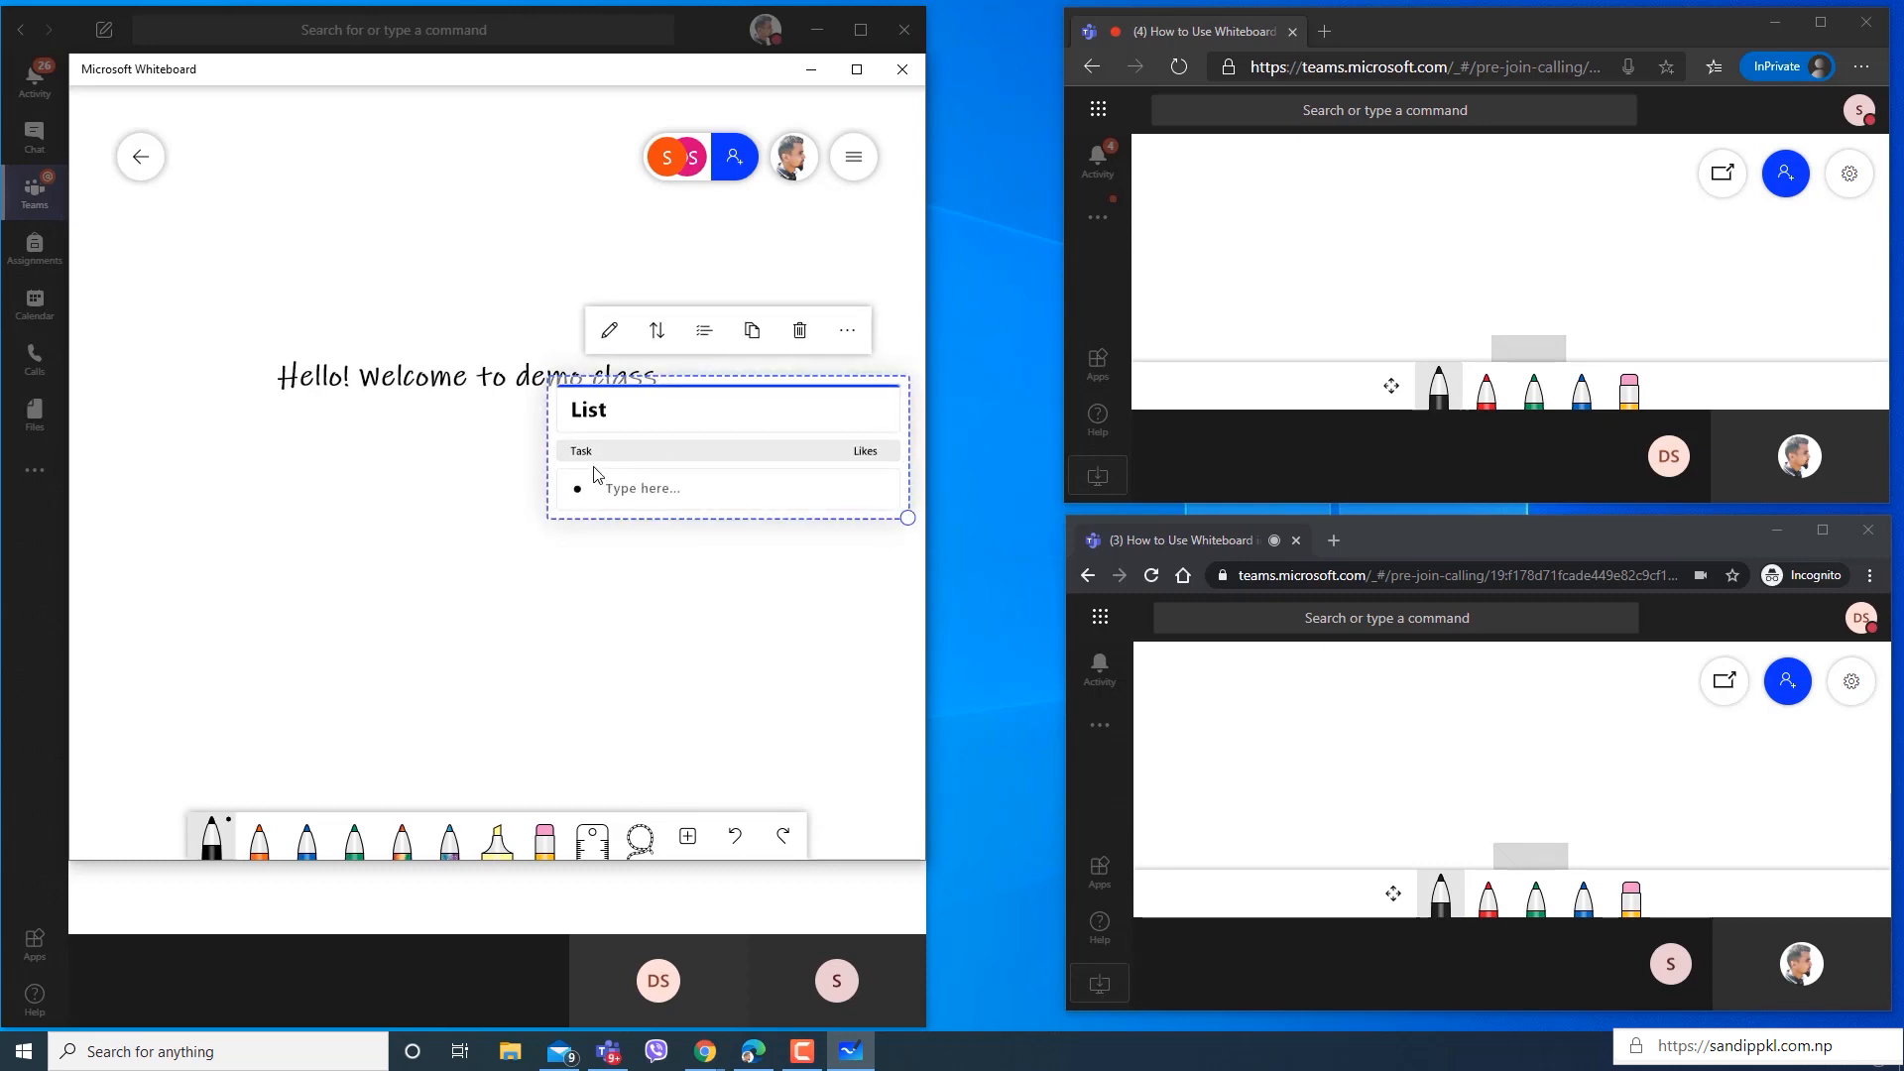
click(631, 502)
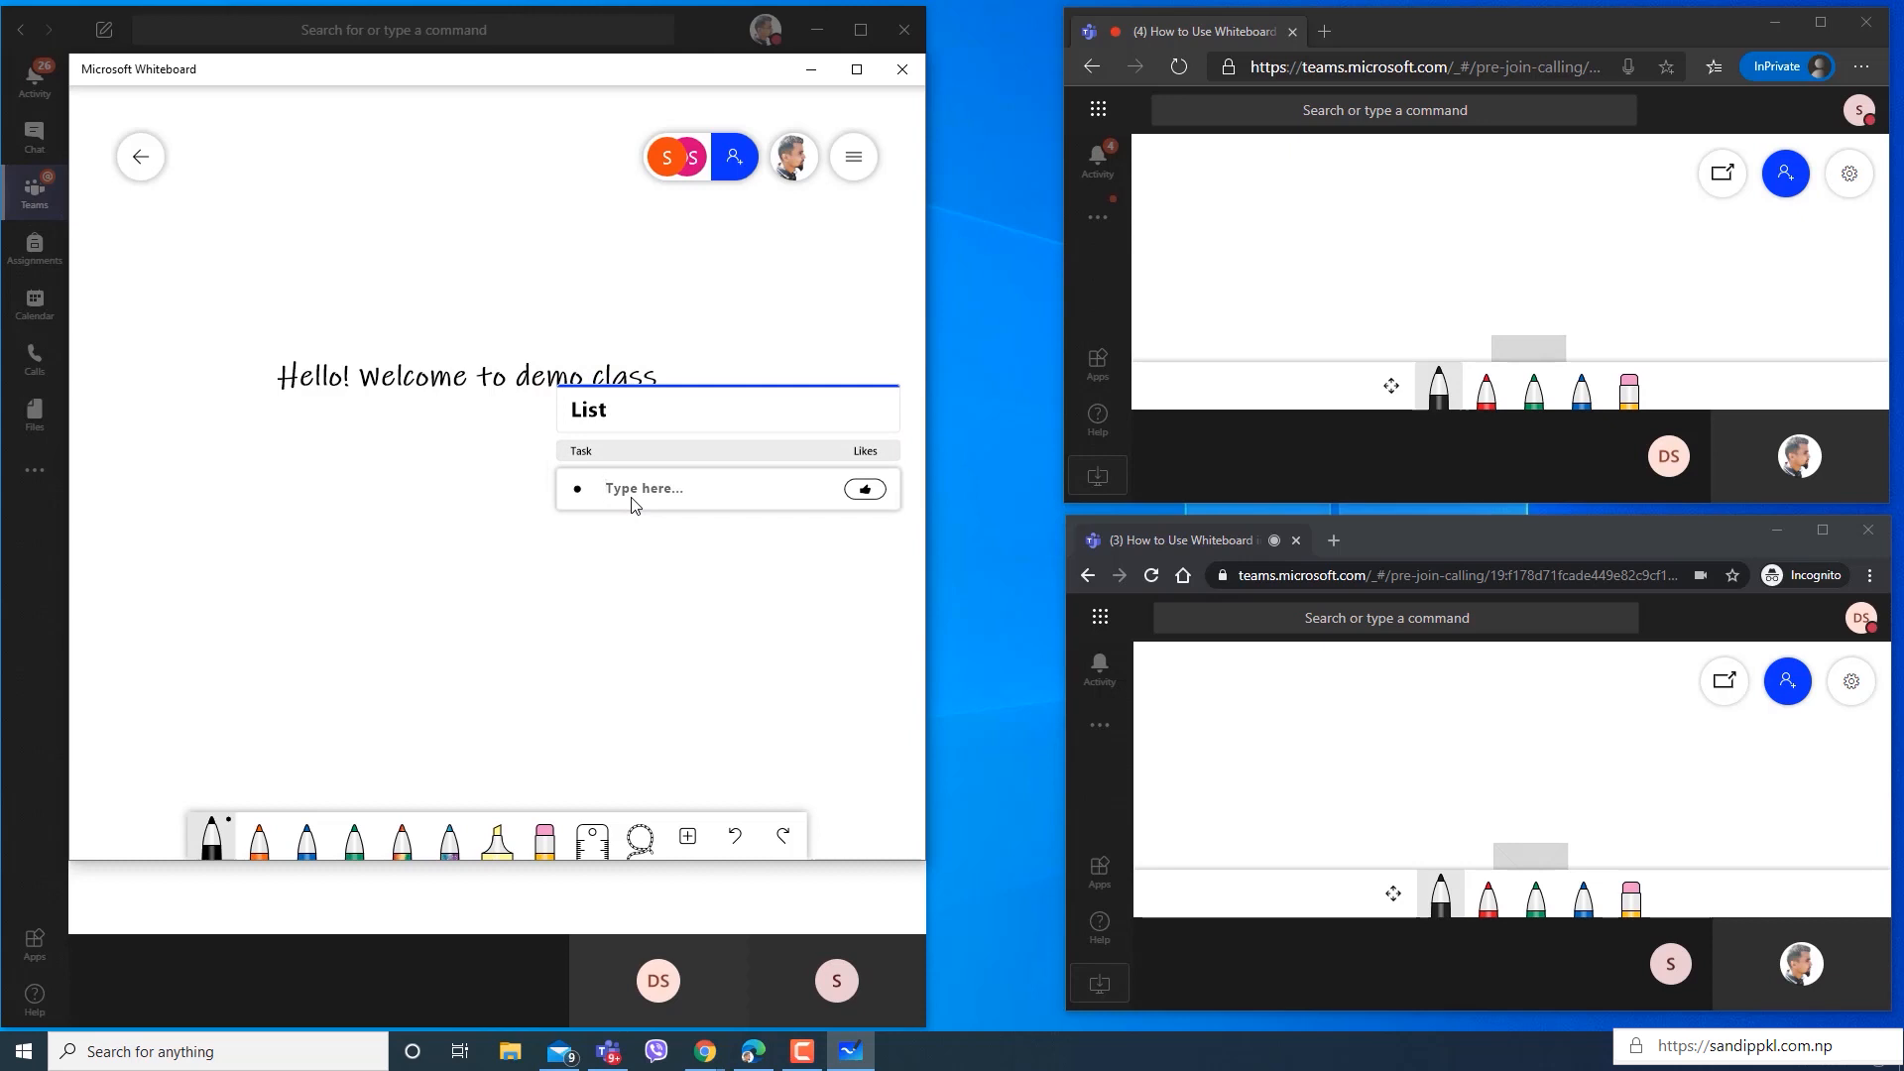
text(List 1)
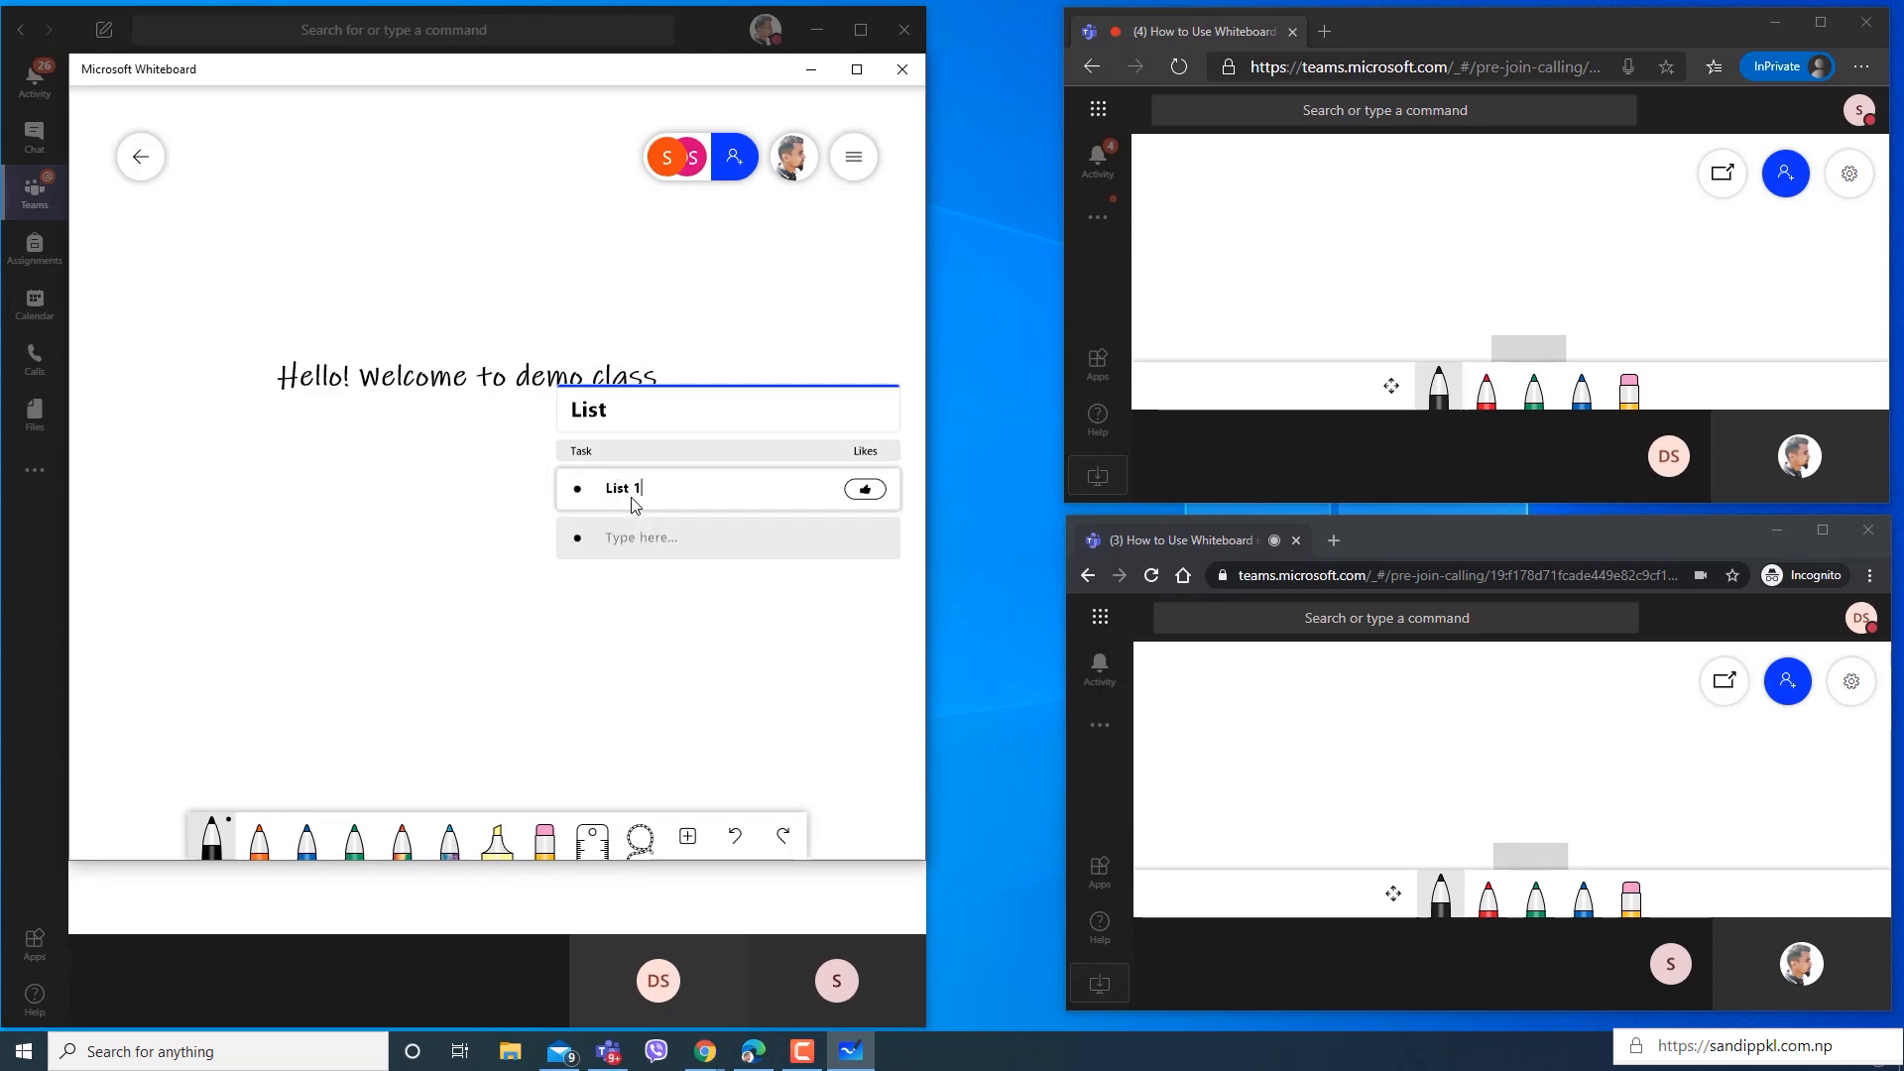
key(Return)
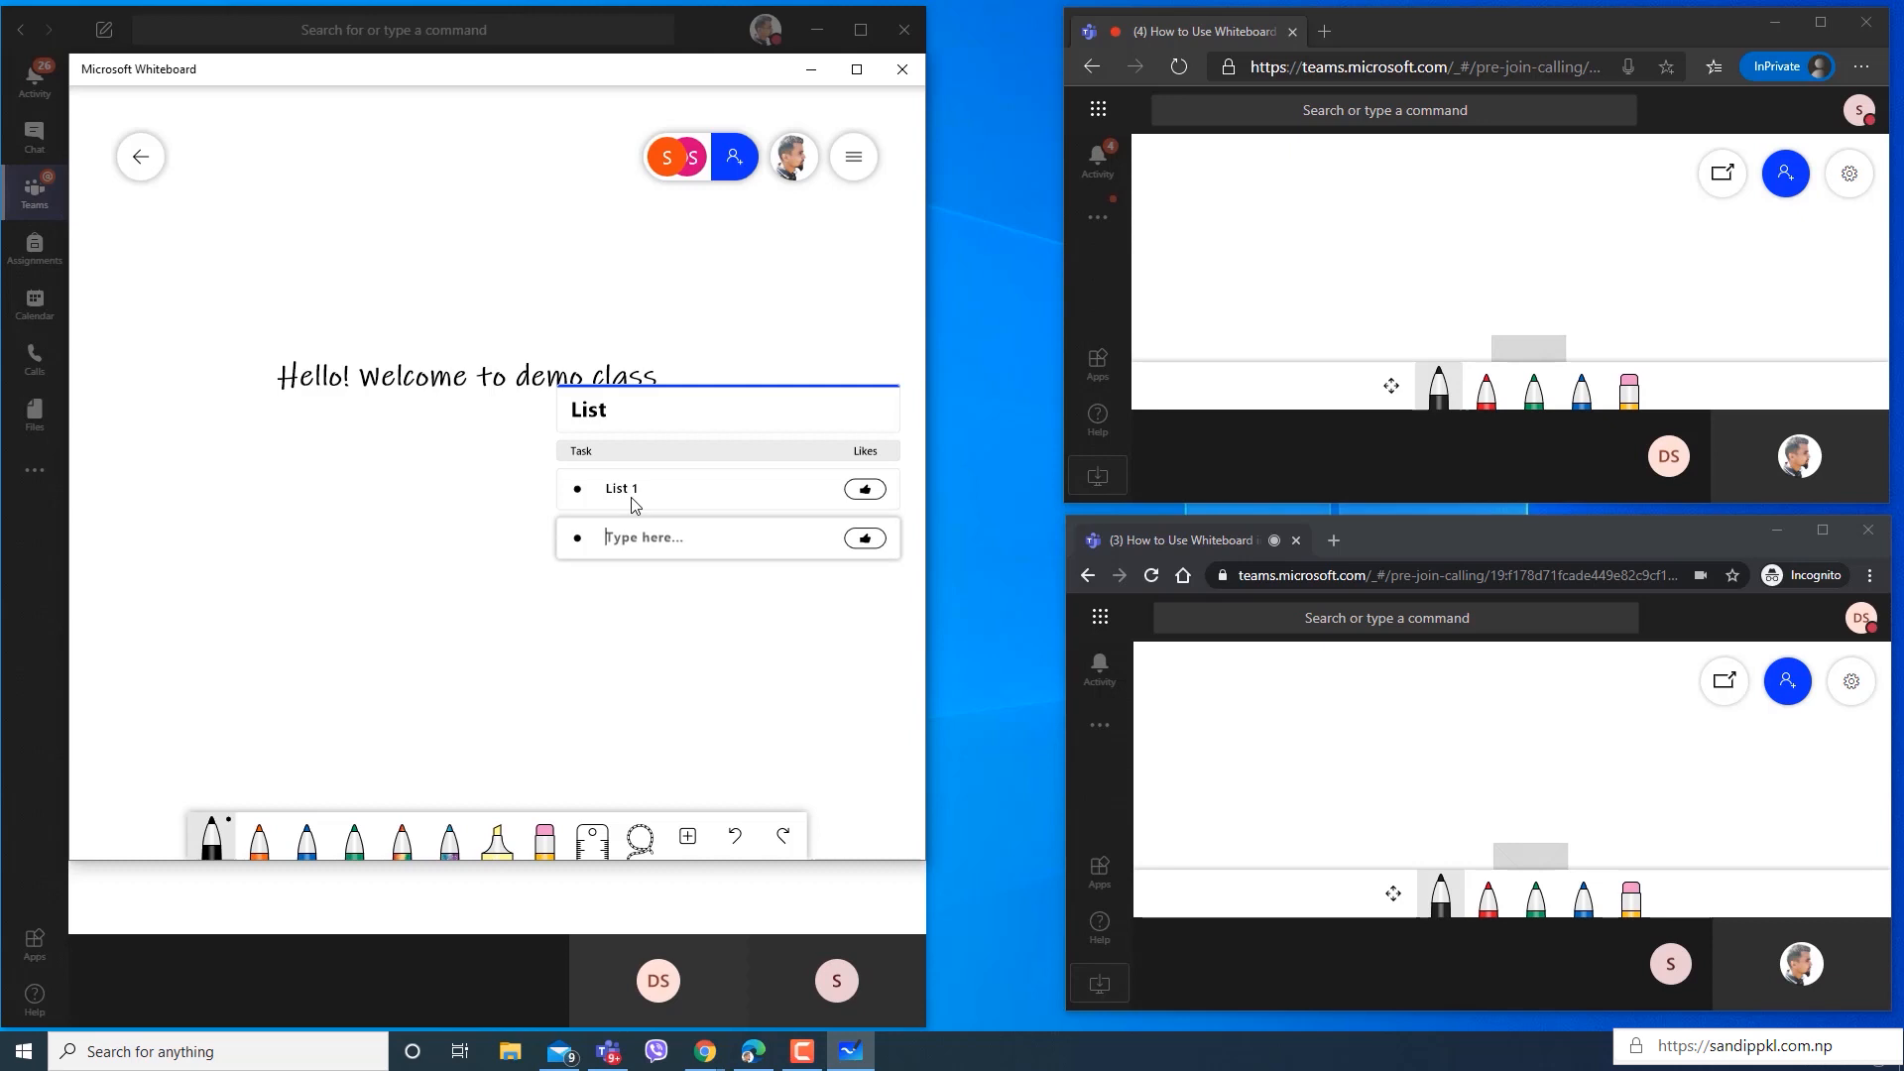
text(List 2)
key(Return)
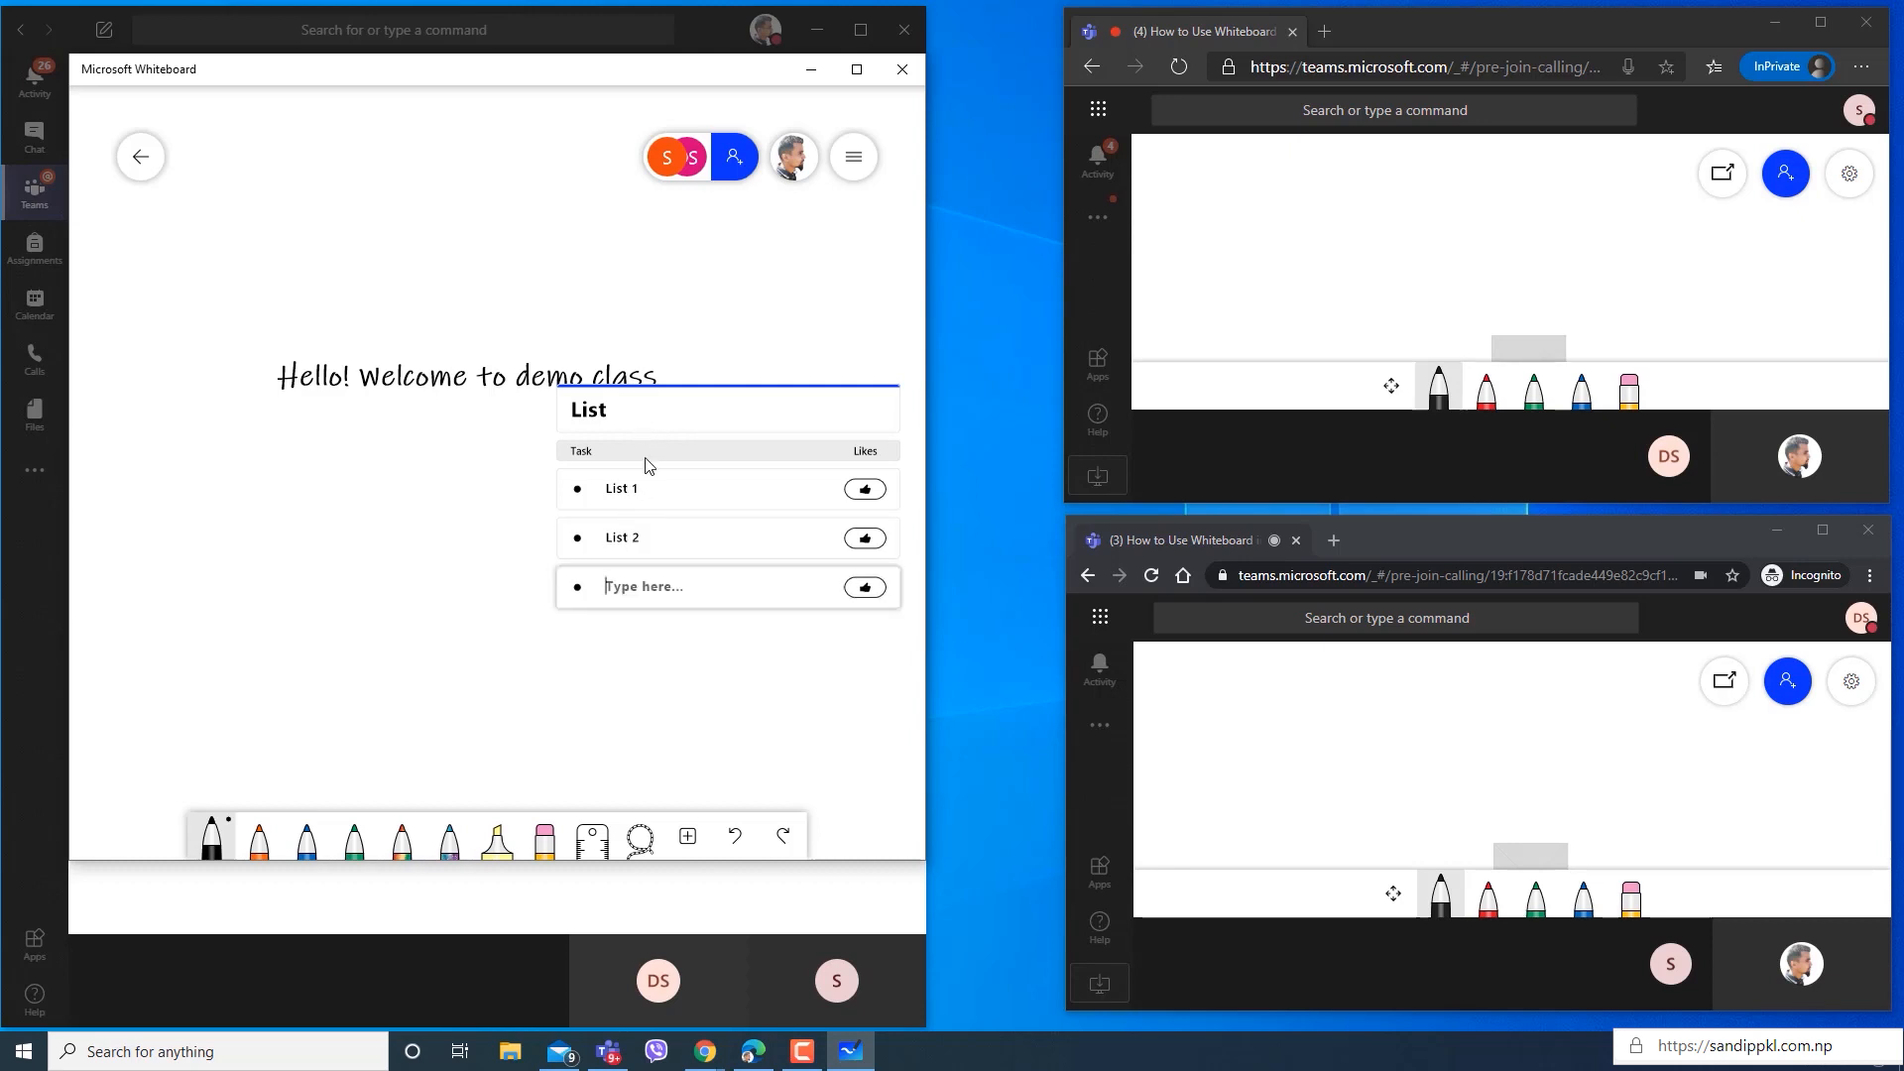
Change the bulleted list to a check list and try to tick the List 1 task.
click(656, 417)
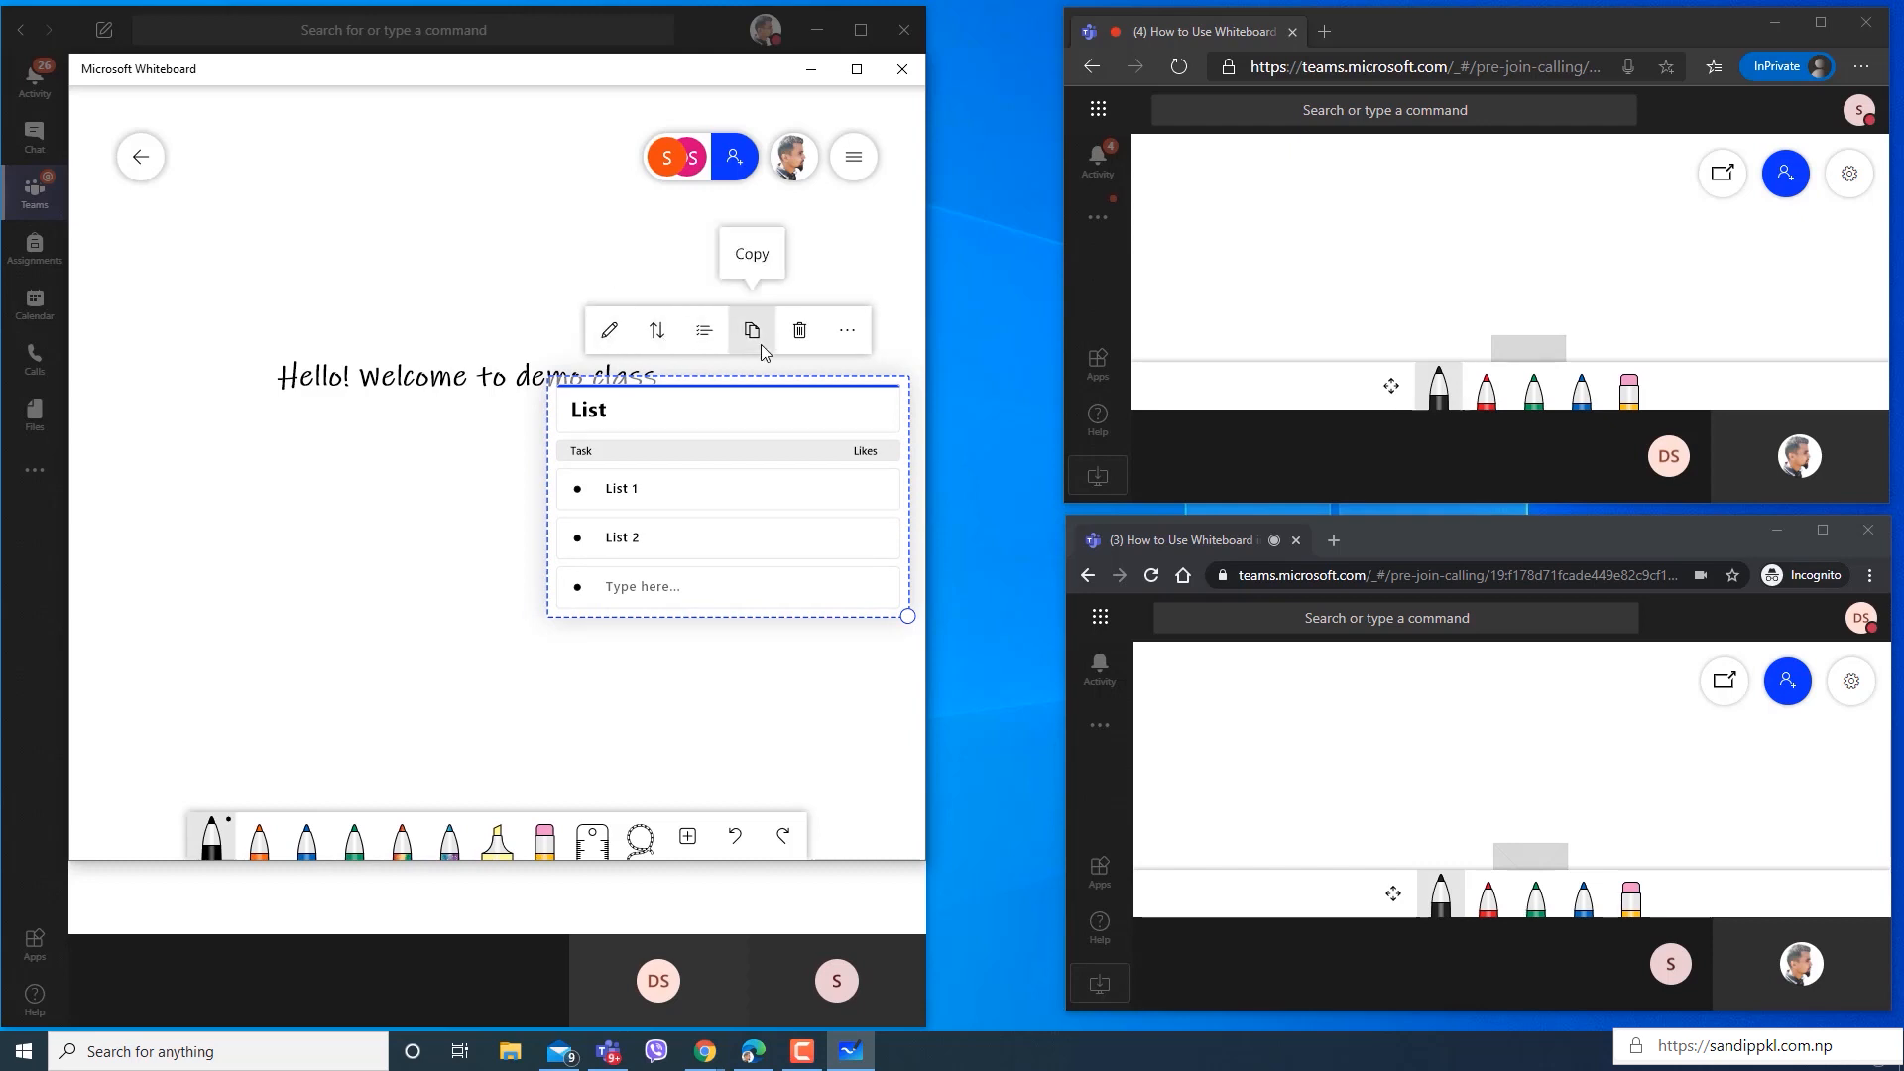
click(709, 344)
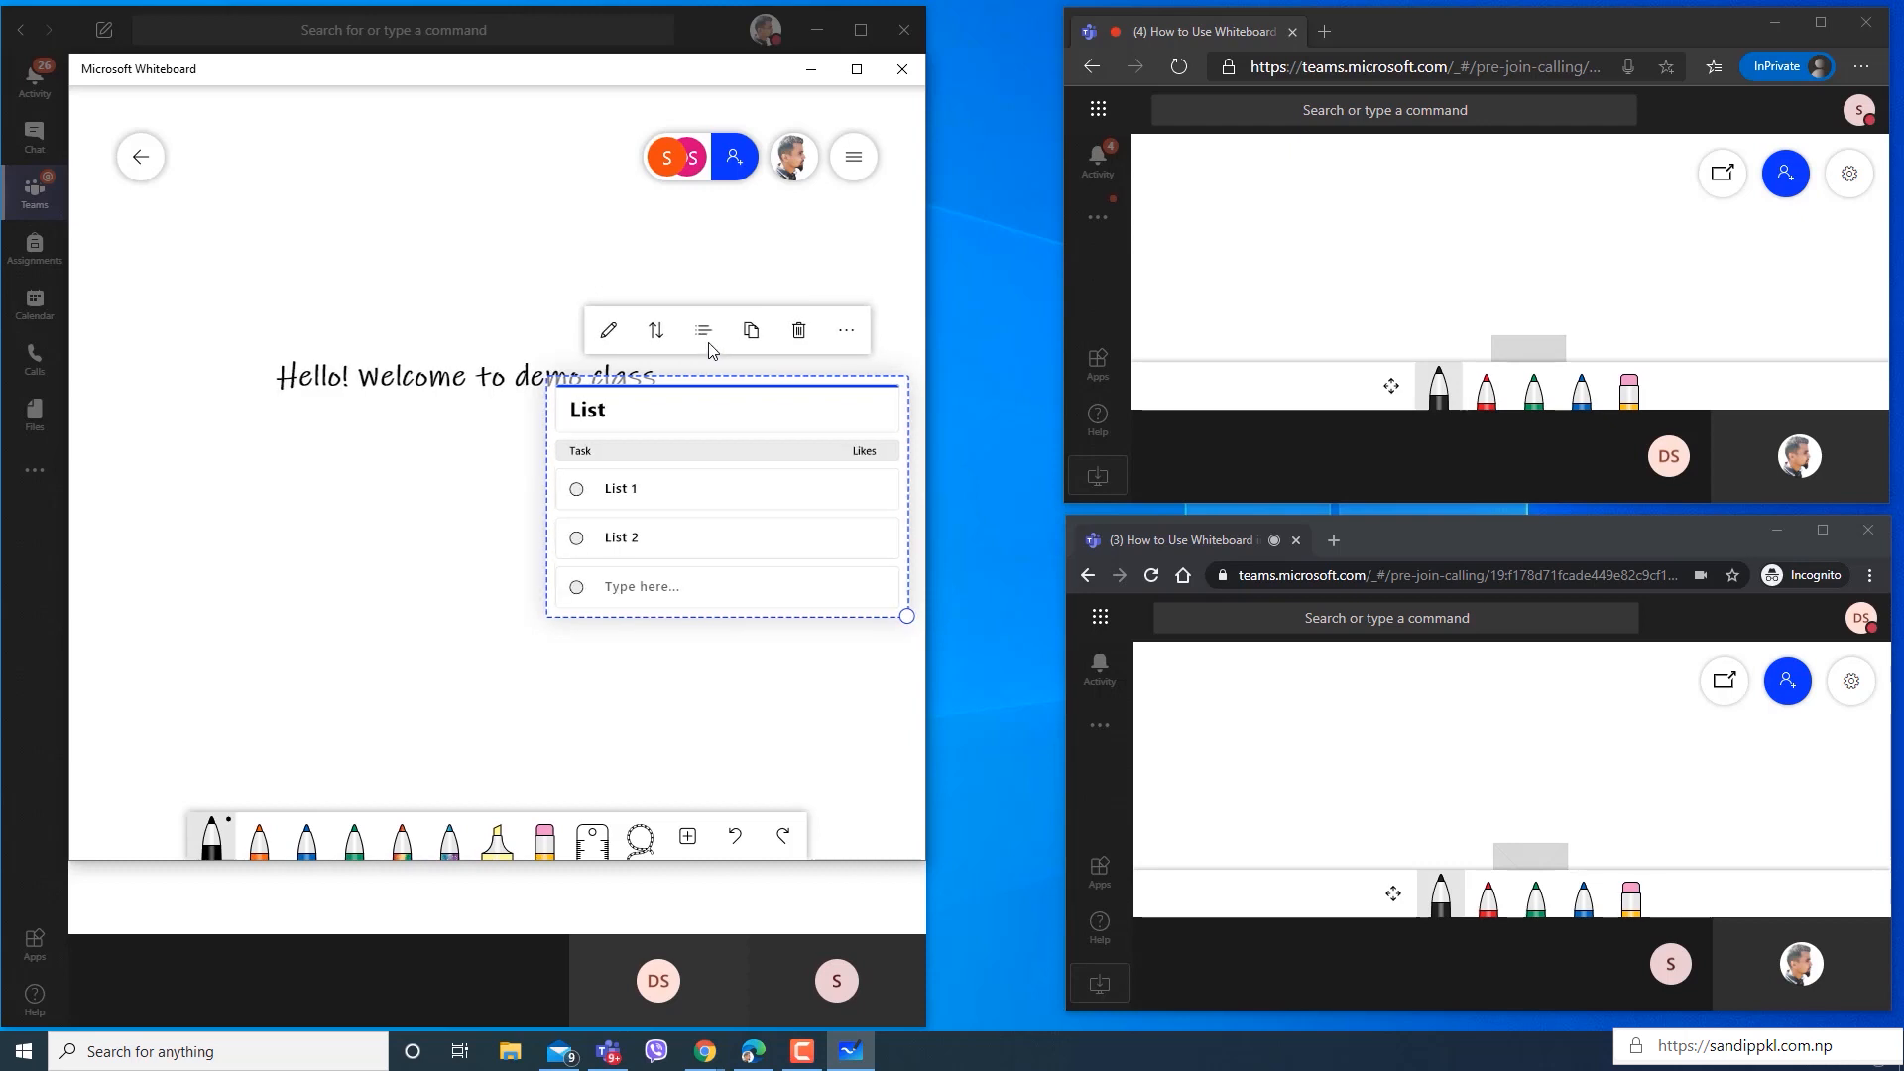
click(576, 491)
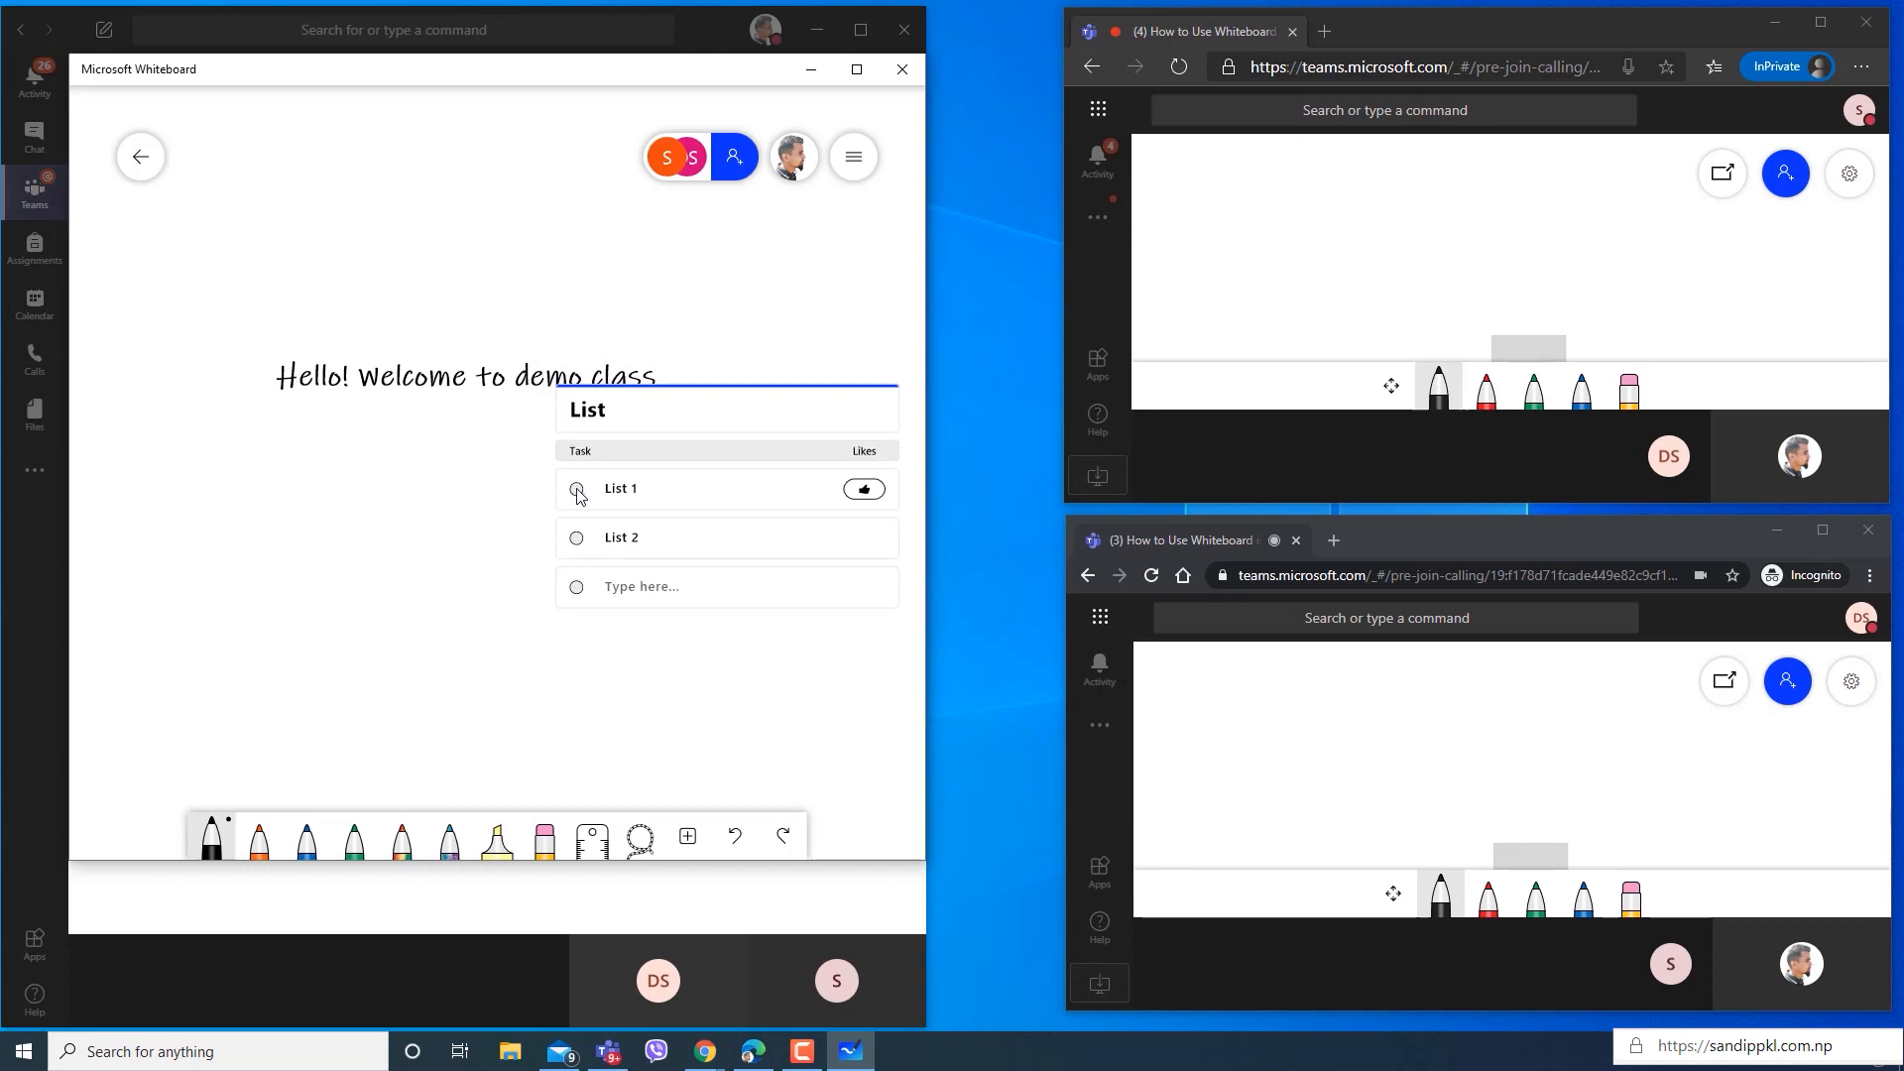
Delete the check list from the whiteboard.
click(670, 433)
click(795, 328)
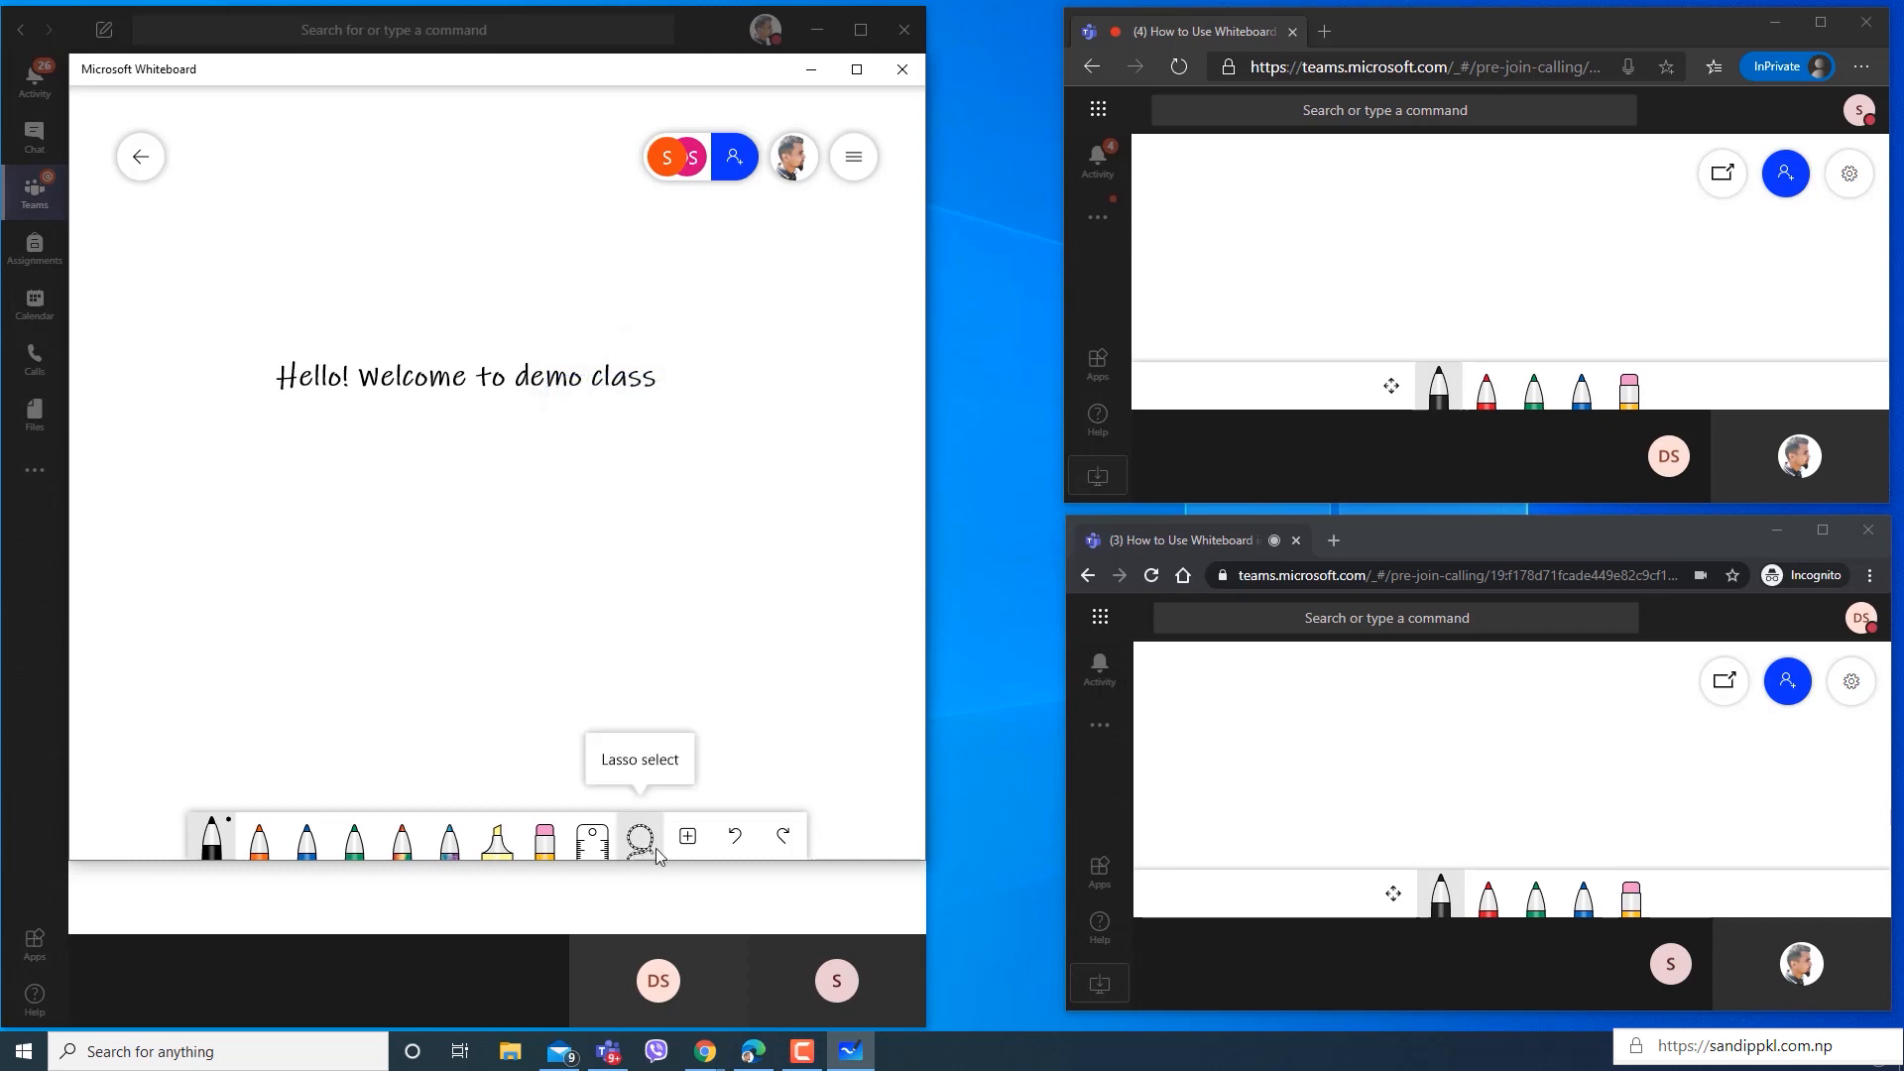
Look through the available whiteboard templates, from Brainstorming to SWOT, without inserting one.
click(692, 837)
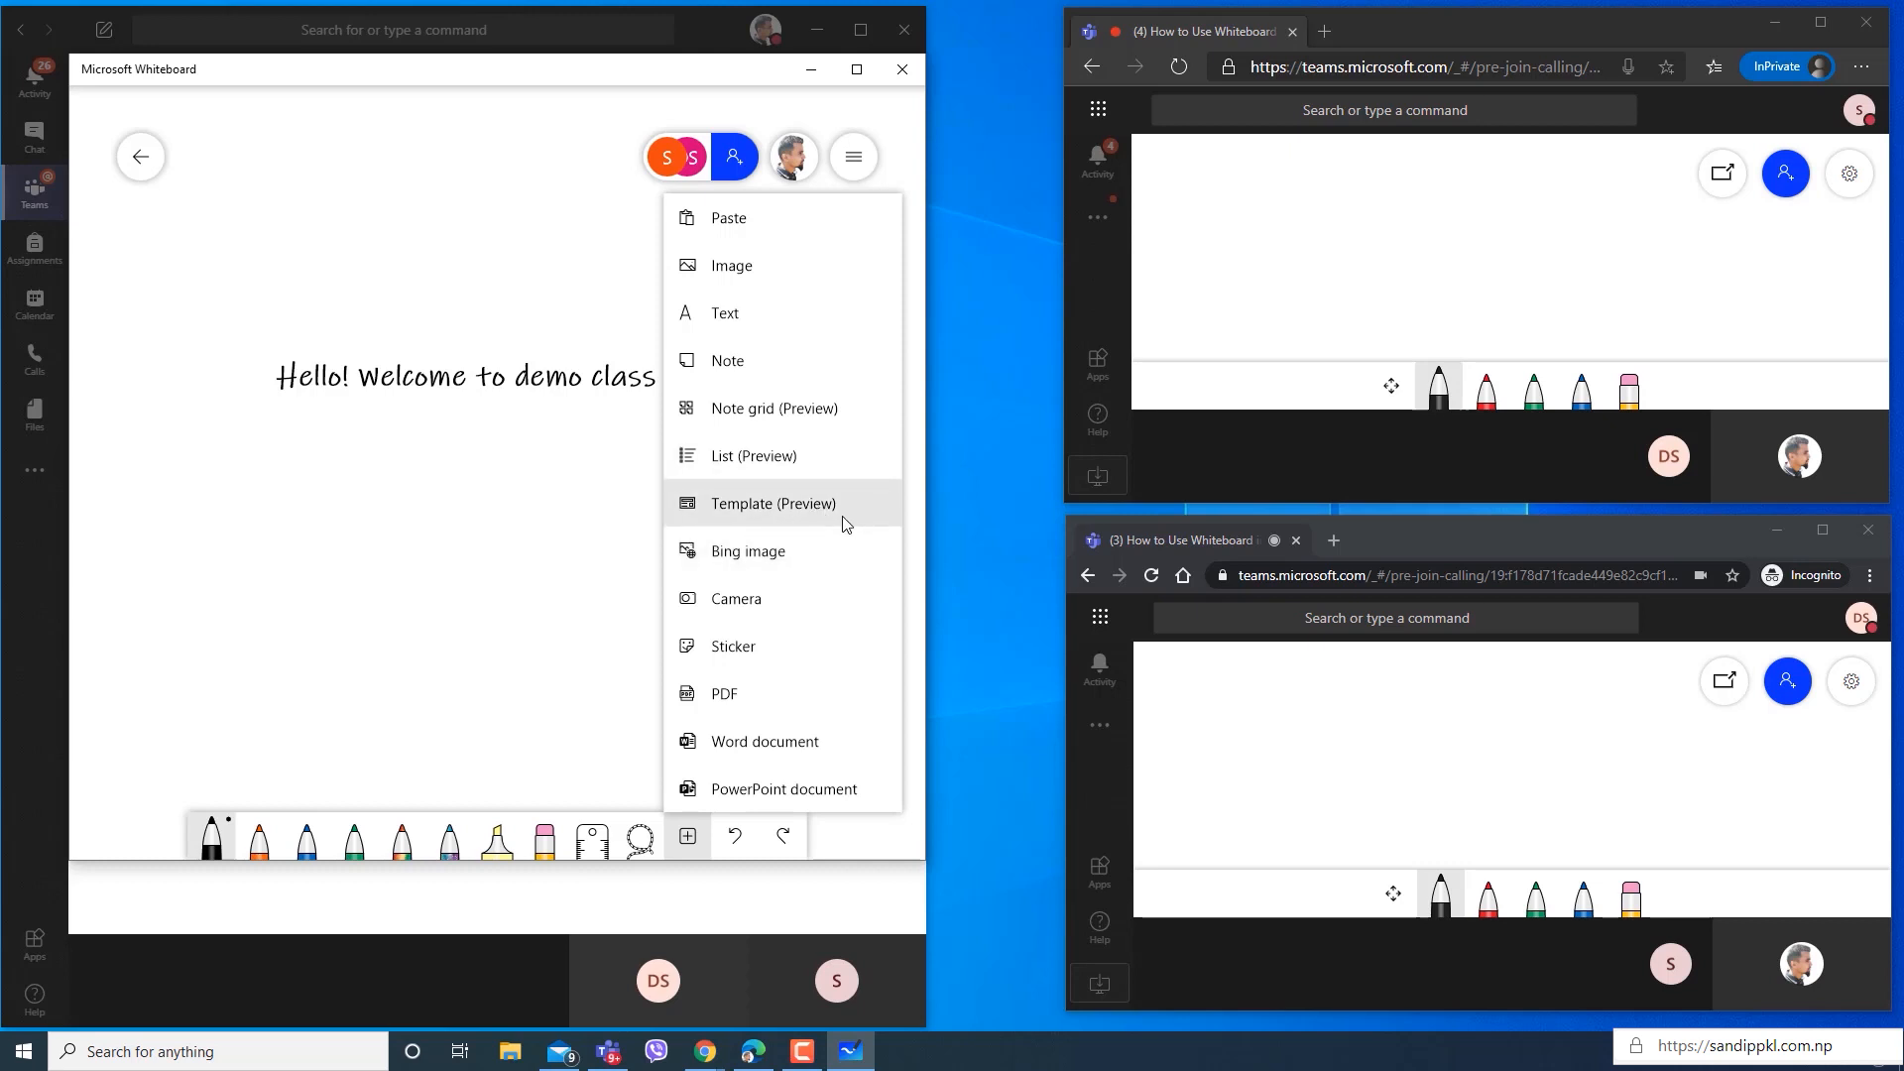
click(801, 520)
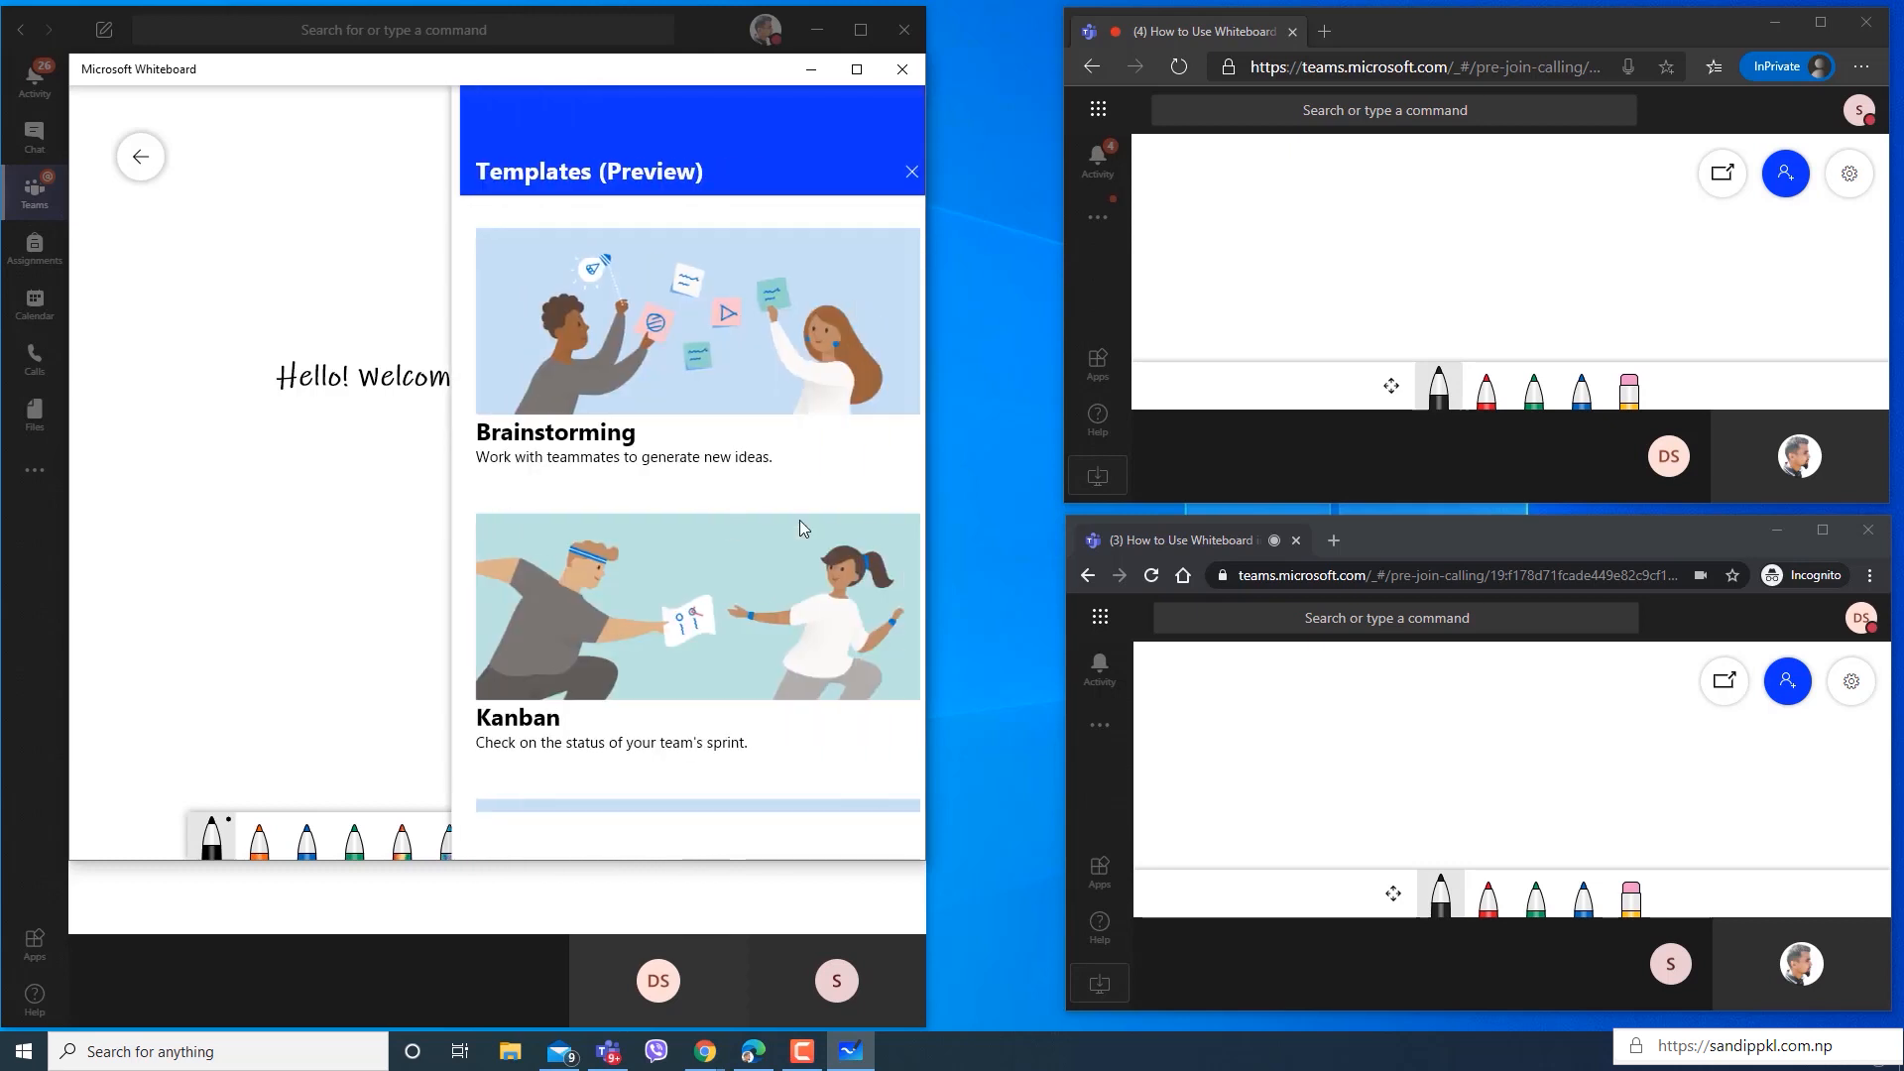
scroll(727, 631, down, 3)
scroll(727, 631, down, 6)
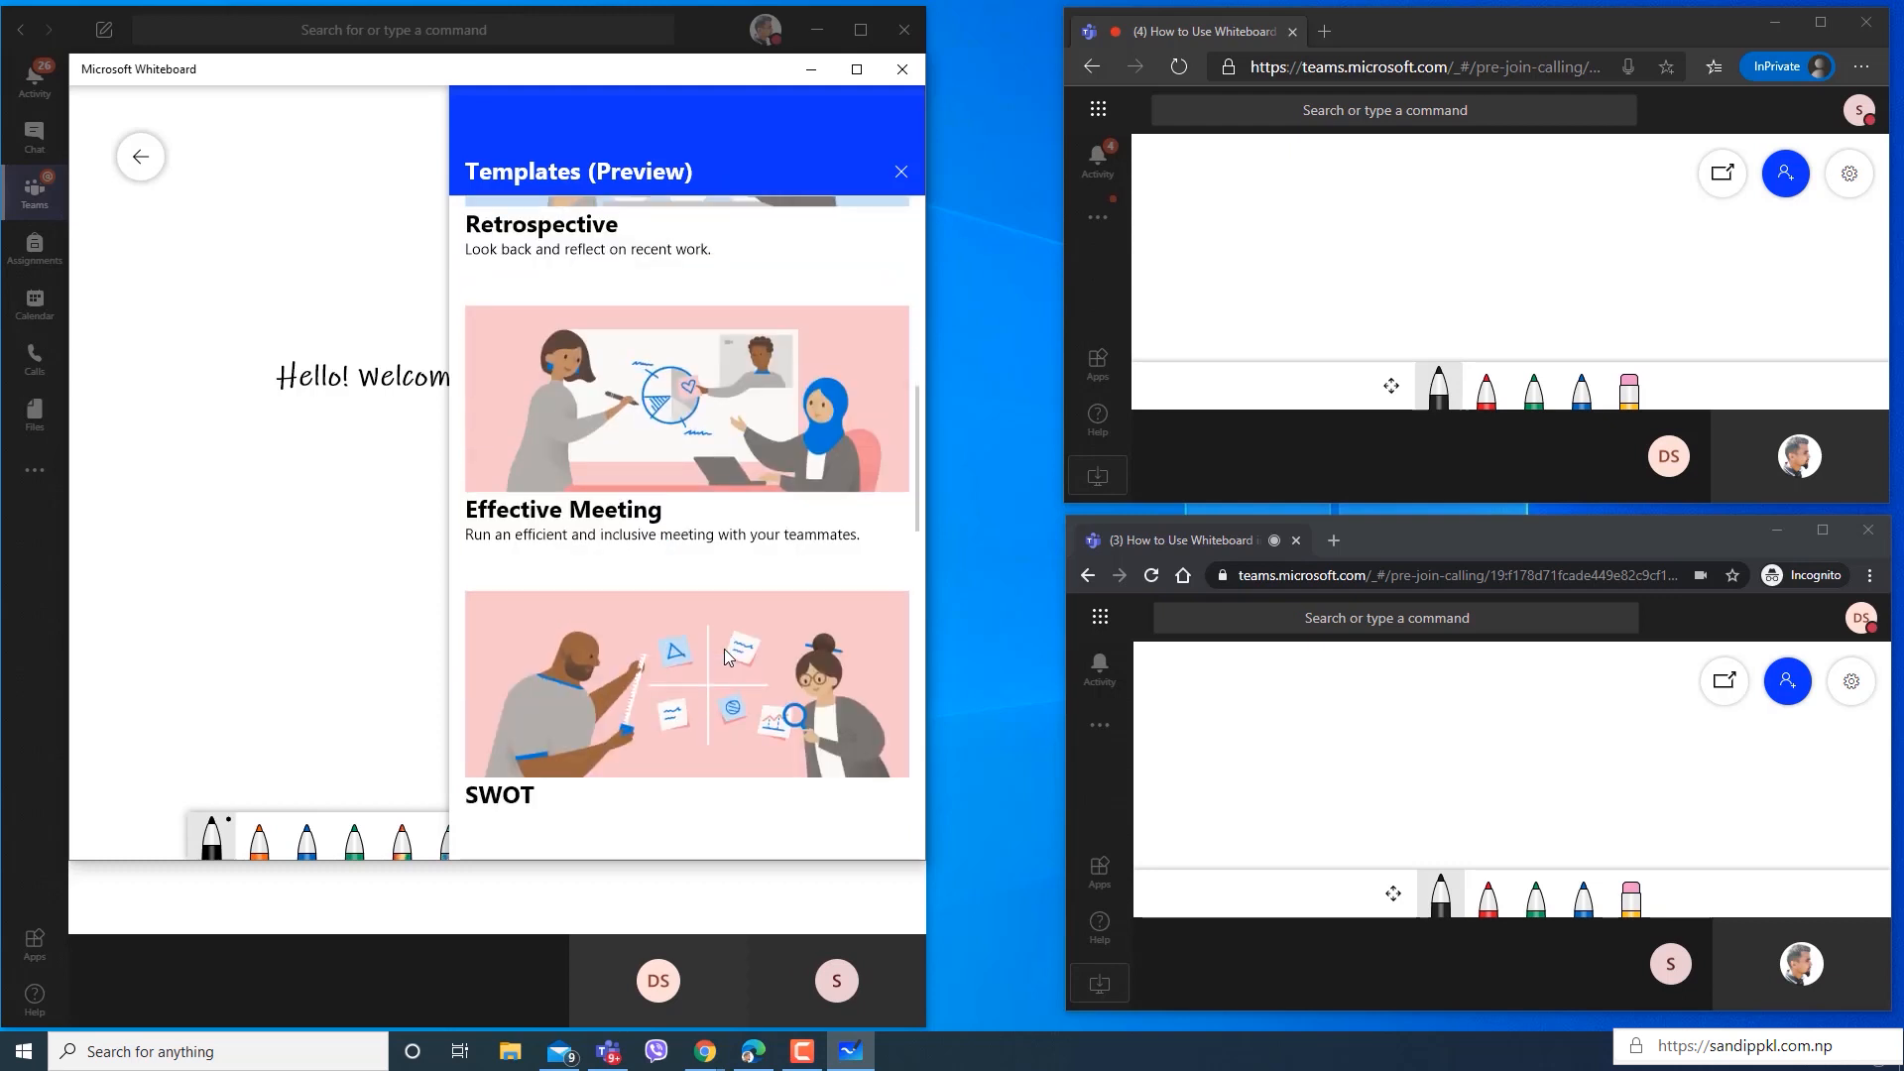
click(901, 174)
Search Bing images for "Teams Meeting" from the whiteboard's insert options.
click(684, 845)
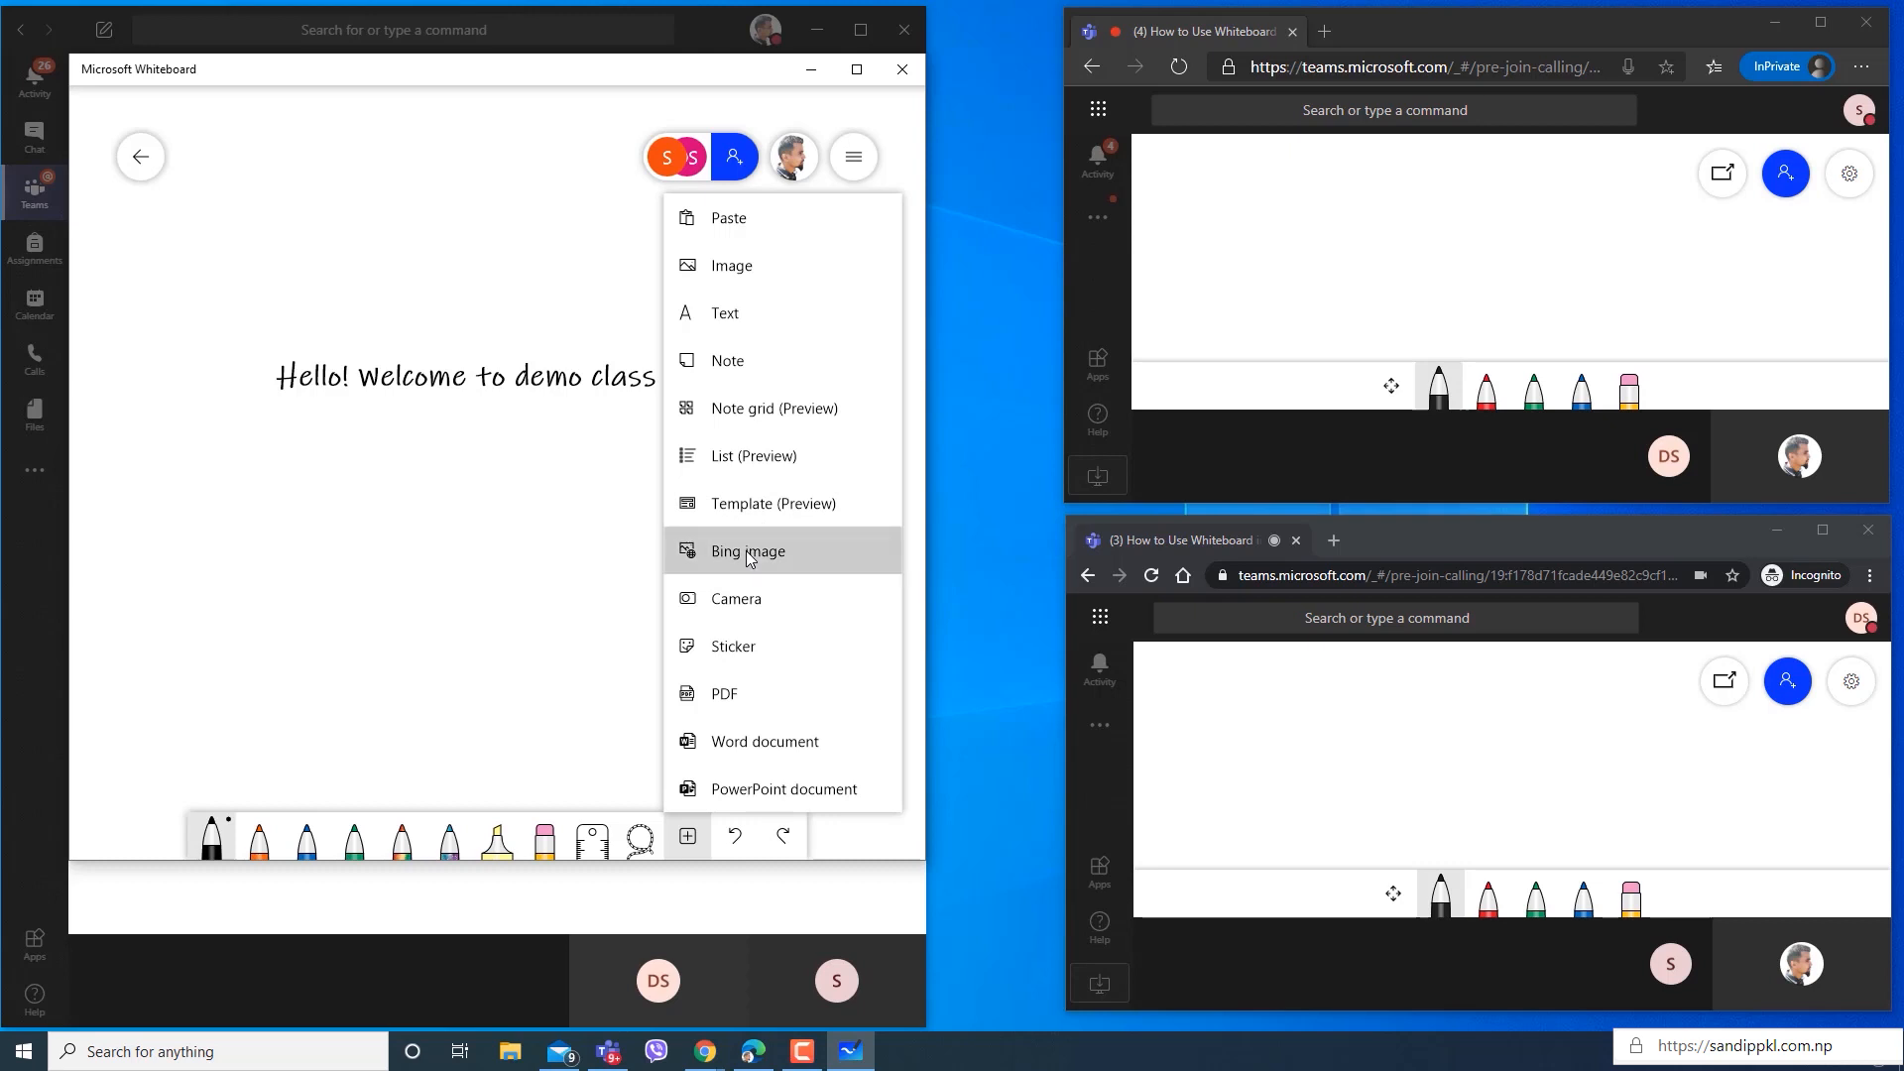
click(746, 551)
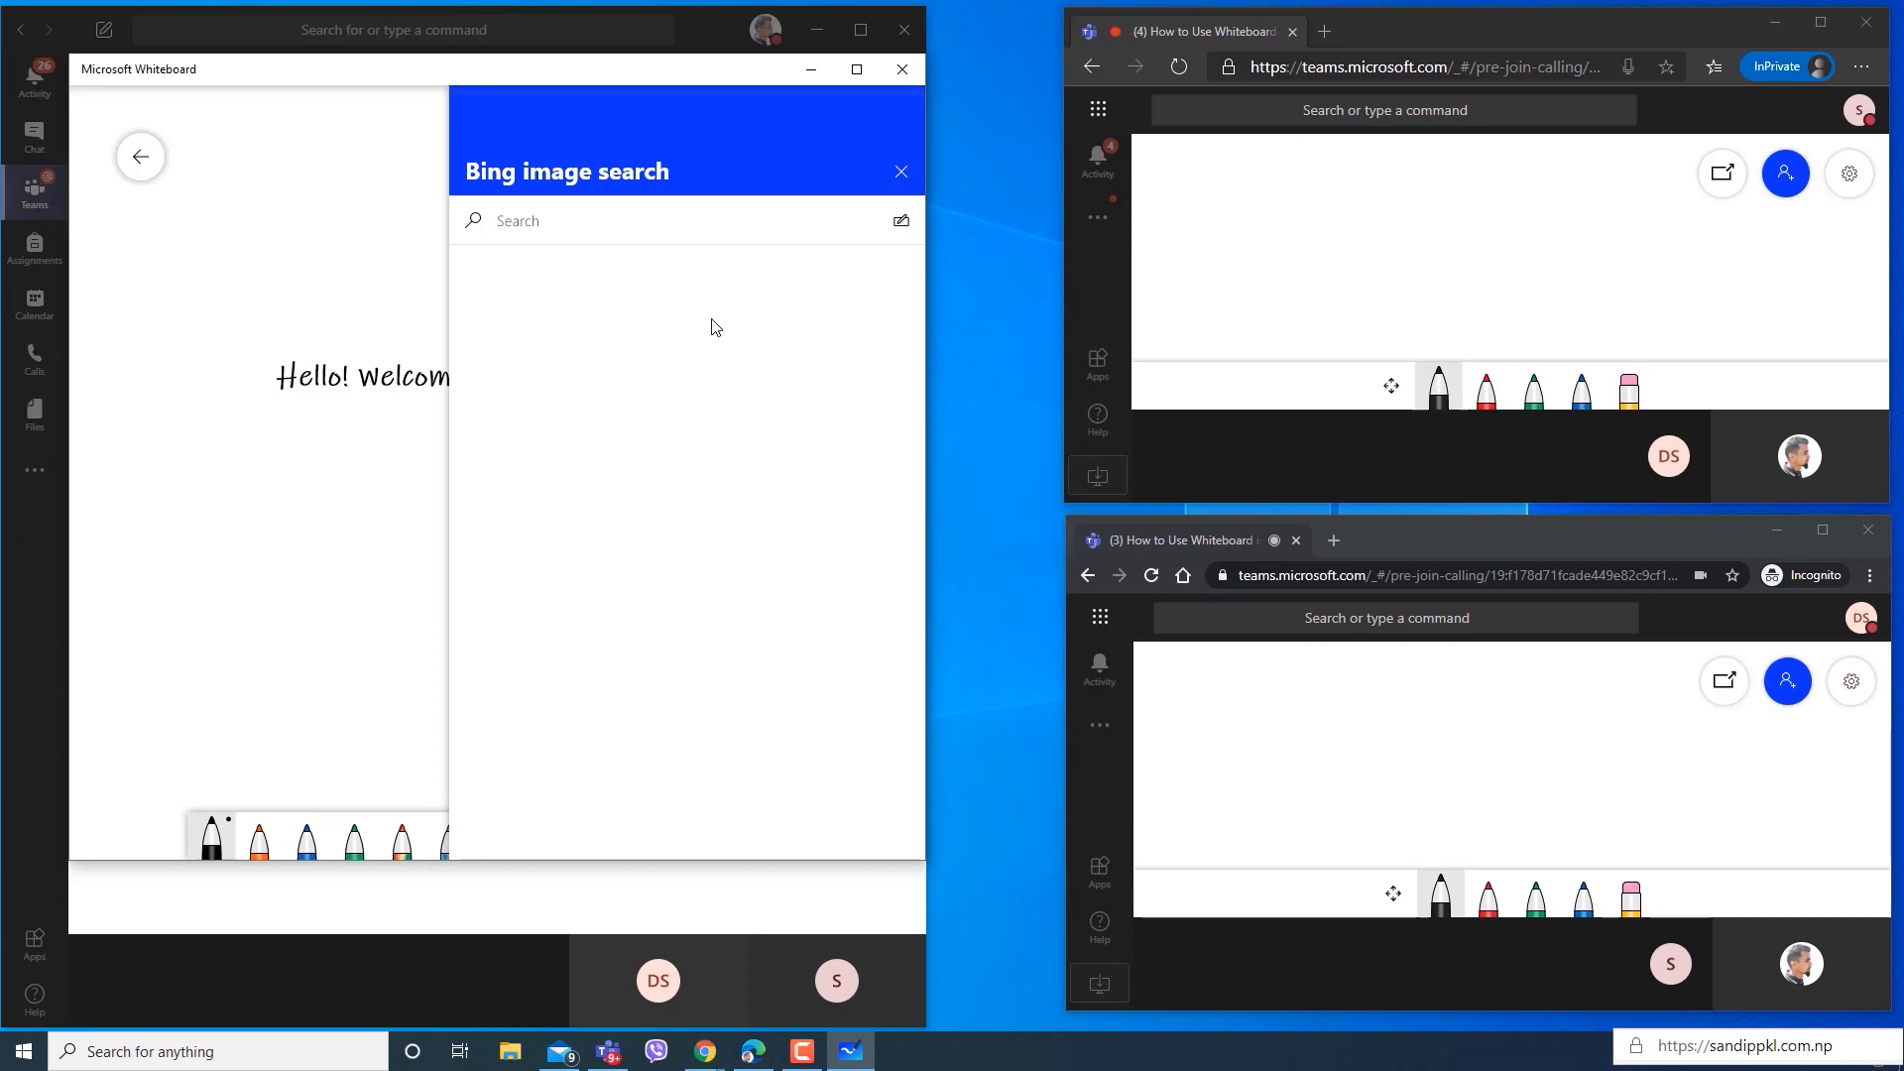
text(Teams)
key(Return)
text(Meeting)
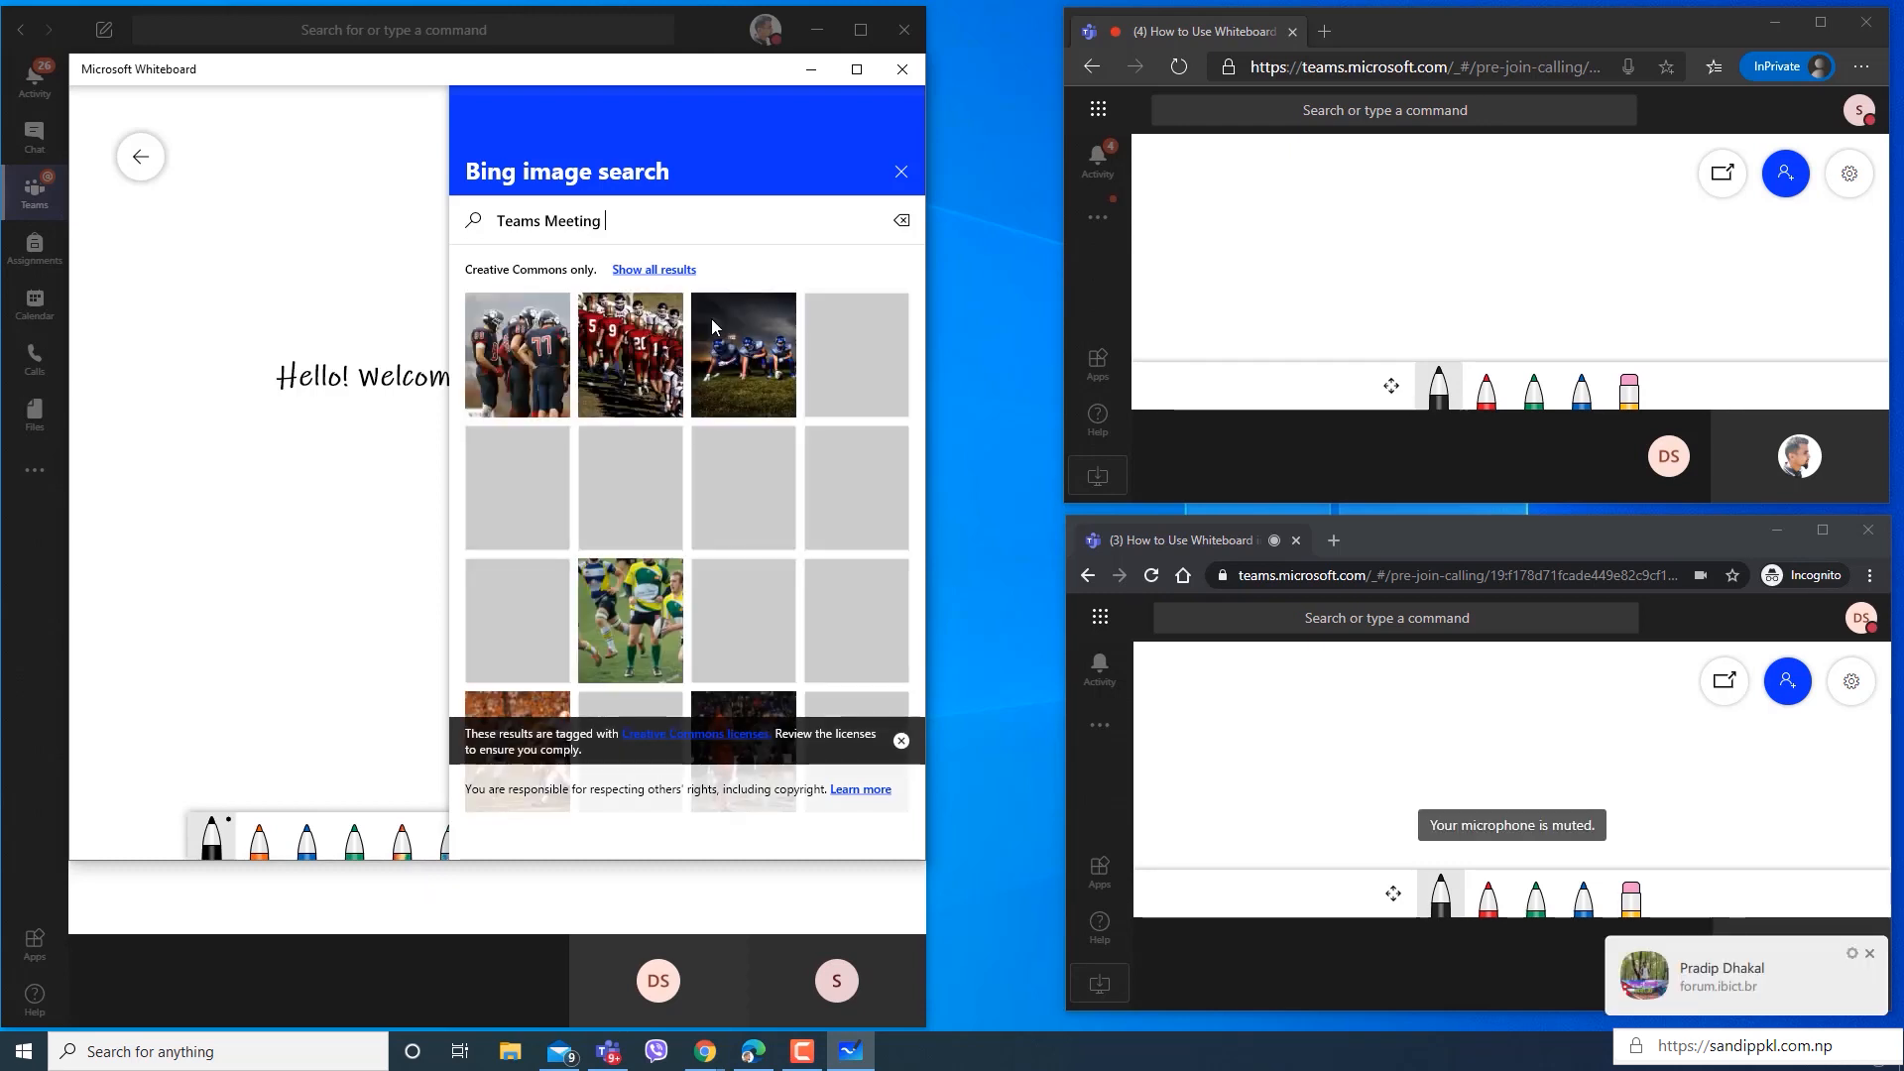
key(Return)
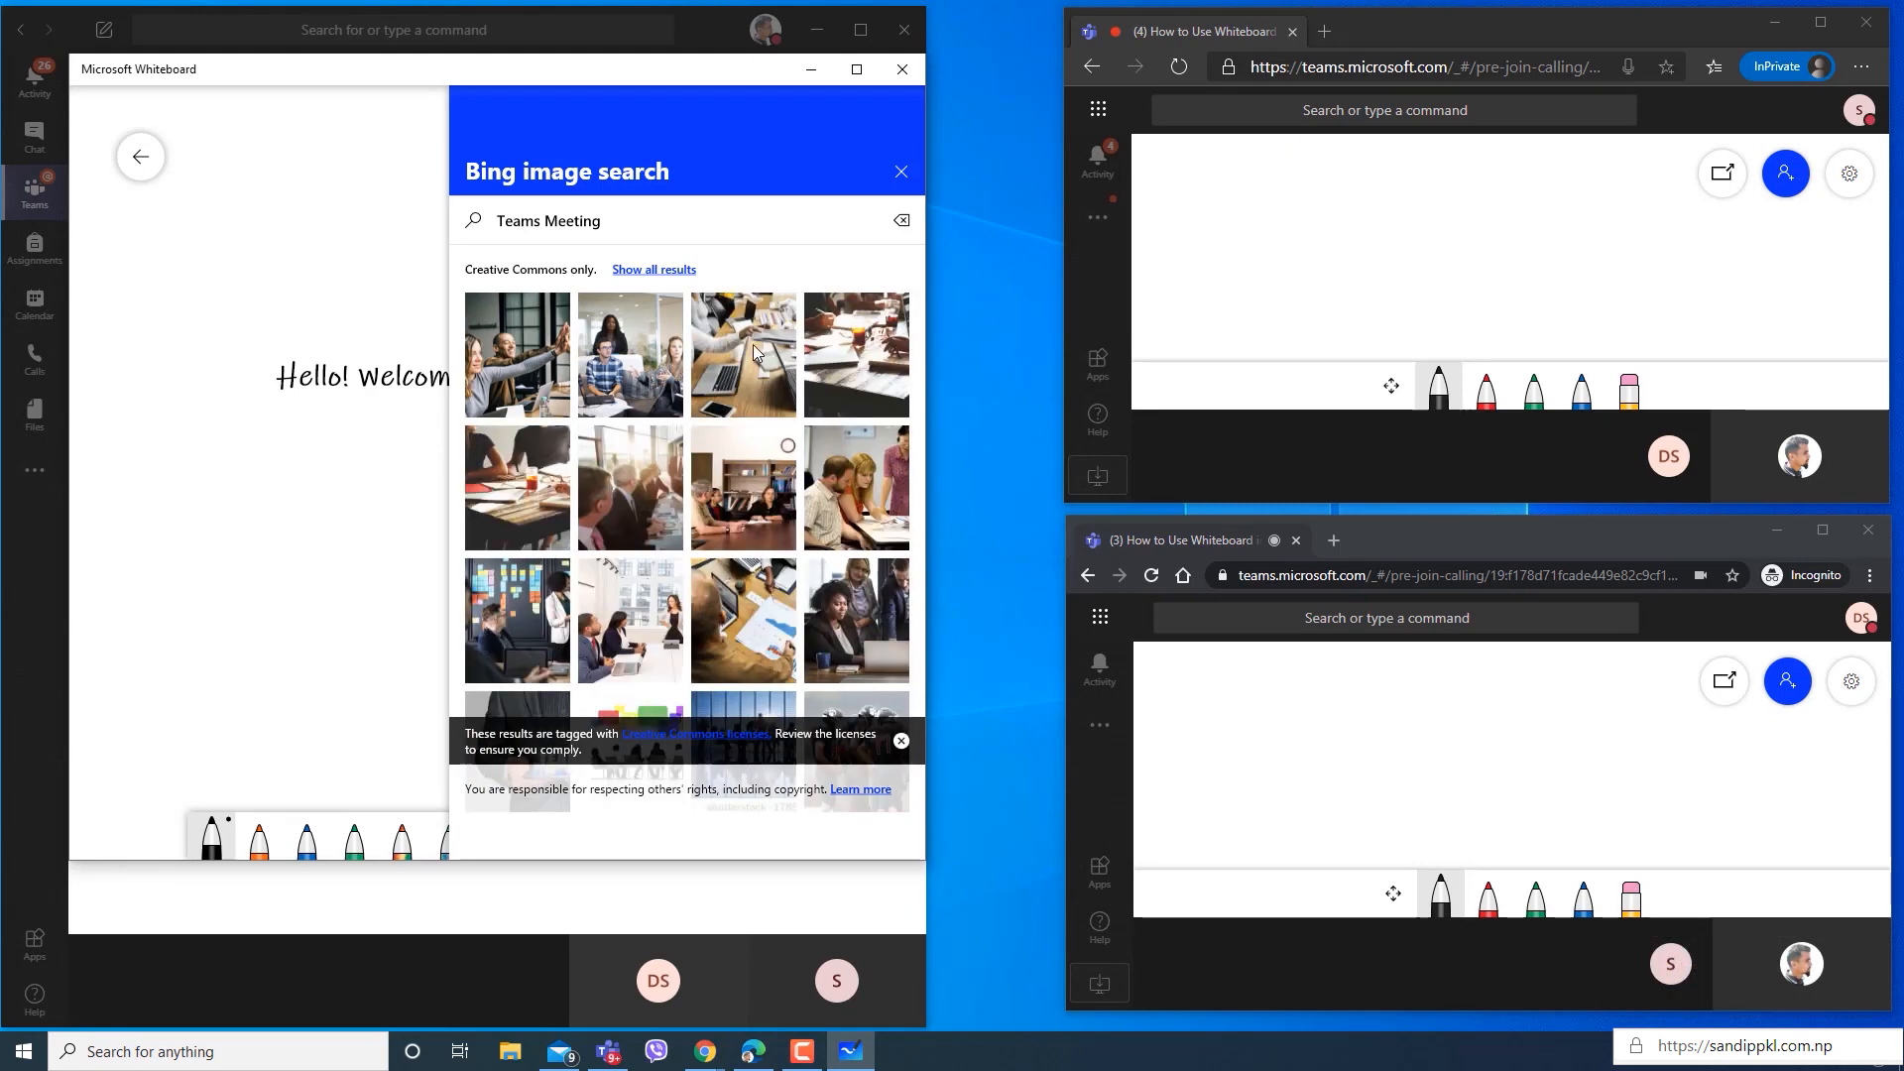
Insert the search result showing laptops on a wooden meeting table and place it directly below the welcome text.
click(756, 352)
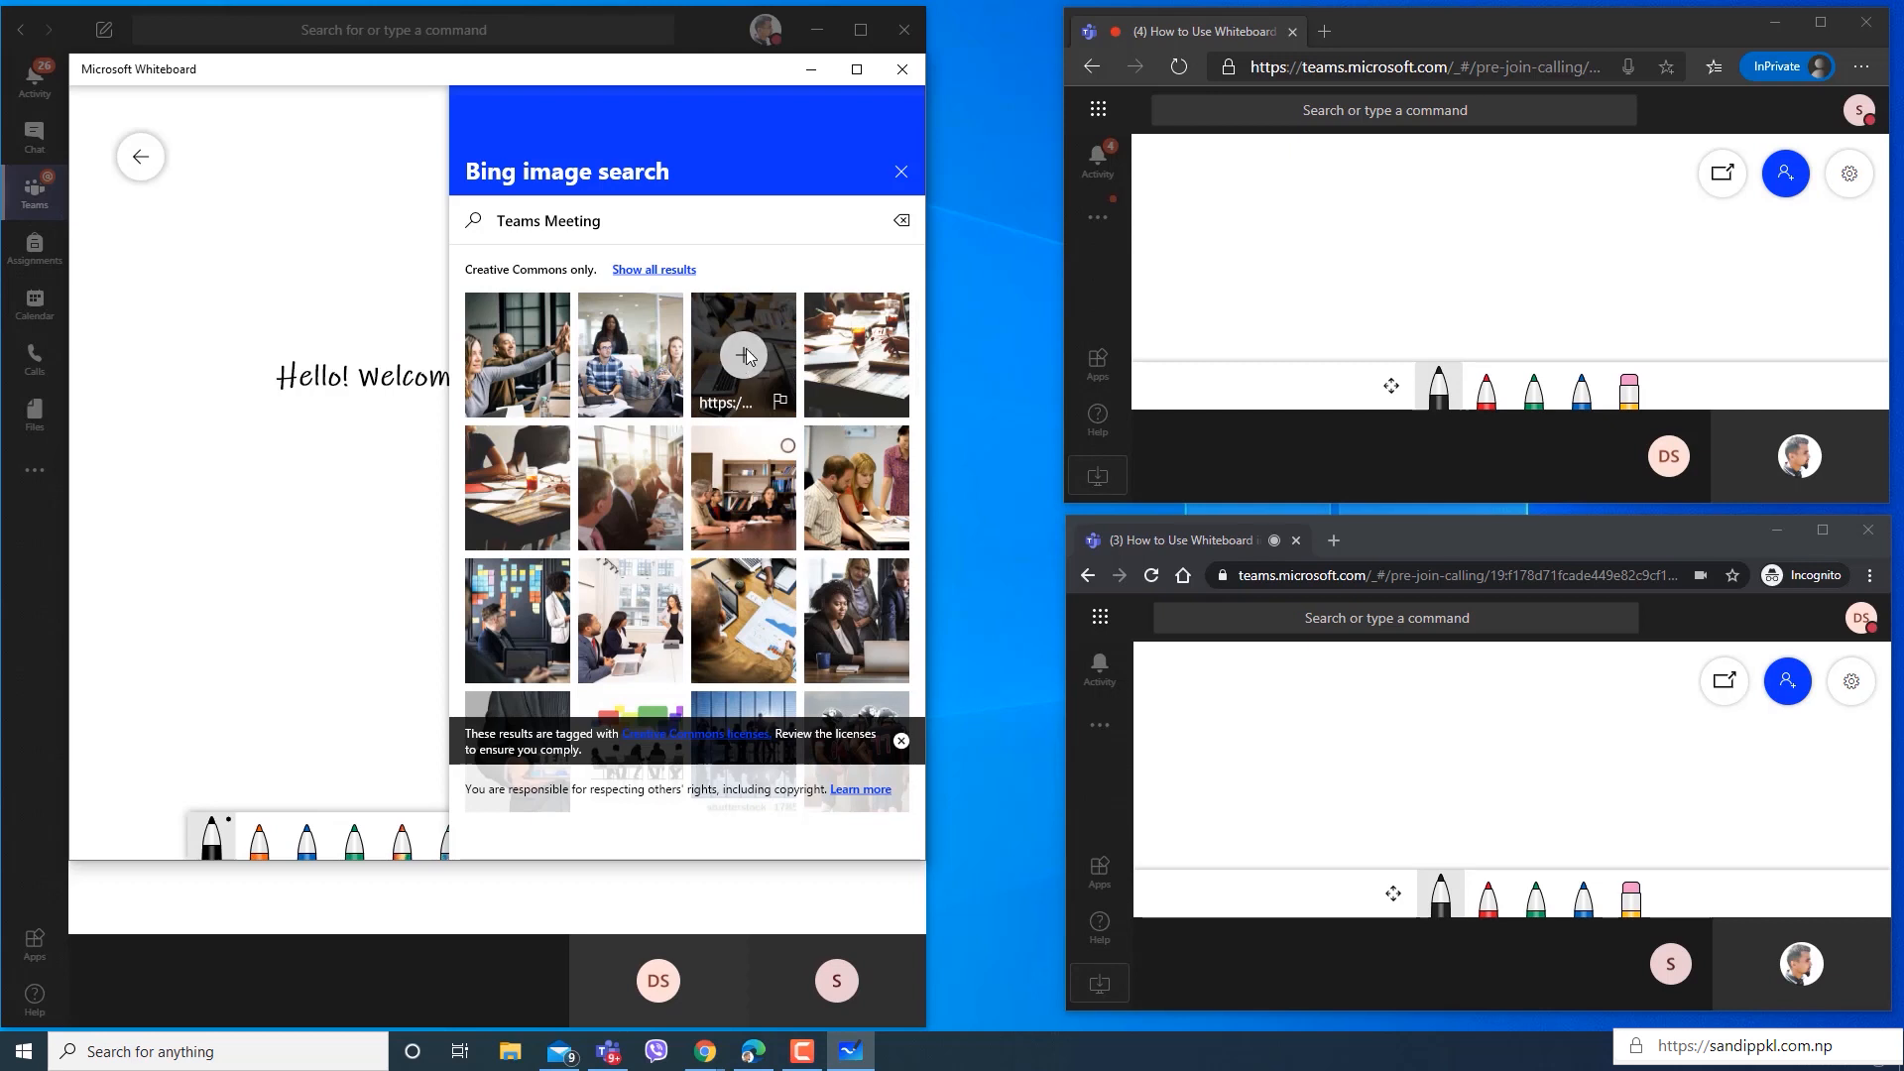
click(901, 172)
click(512, 444)
mouse_move(445, 474)
mouse_down()
mouse_move(500, 552)
mouse_move(492, 497)
mouse_move(436, 486)
mouse_up()
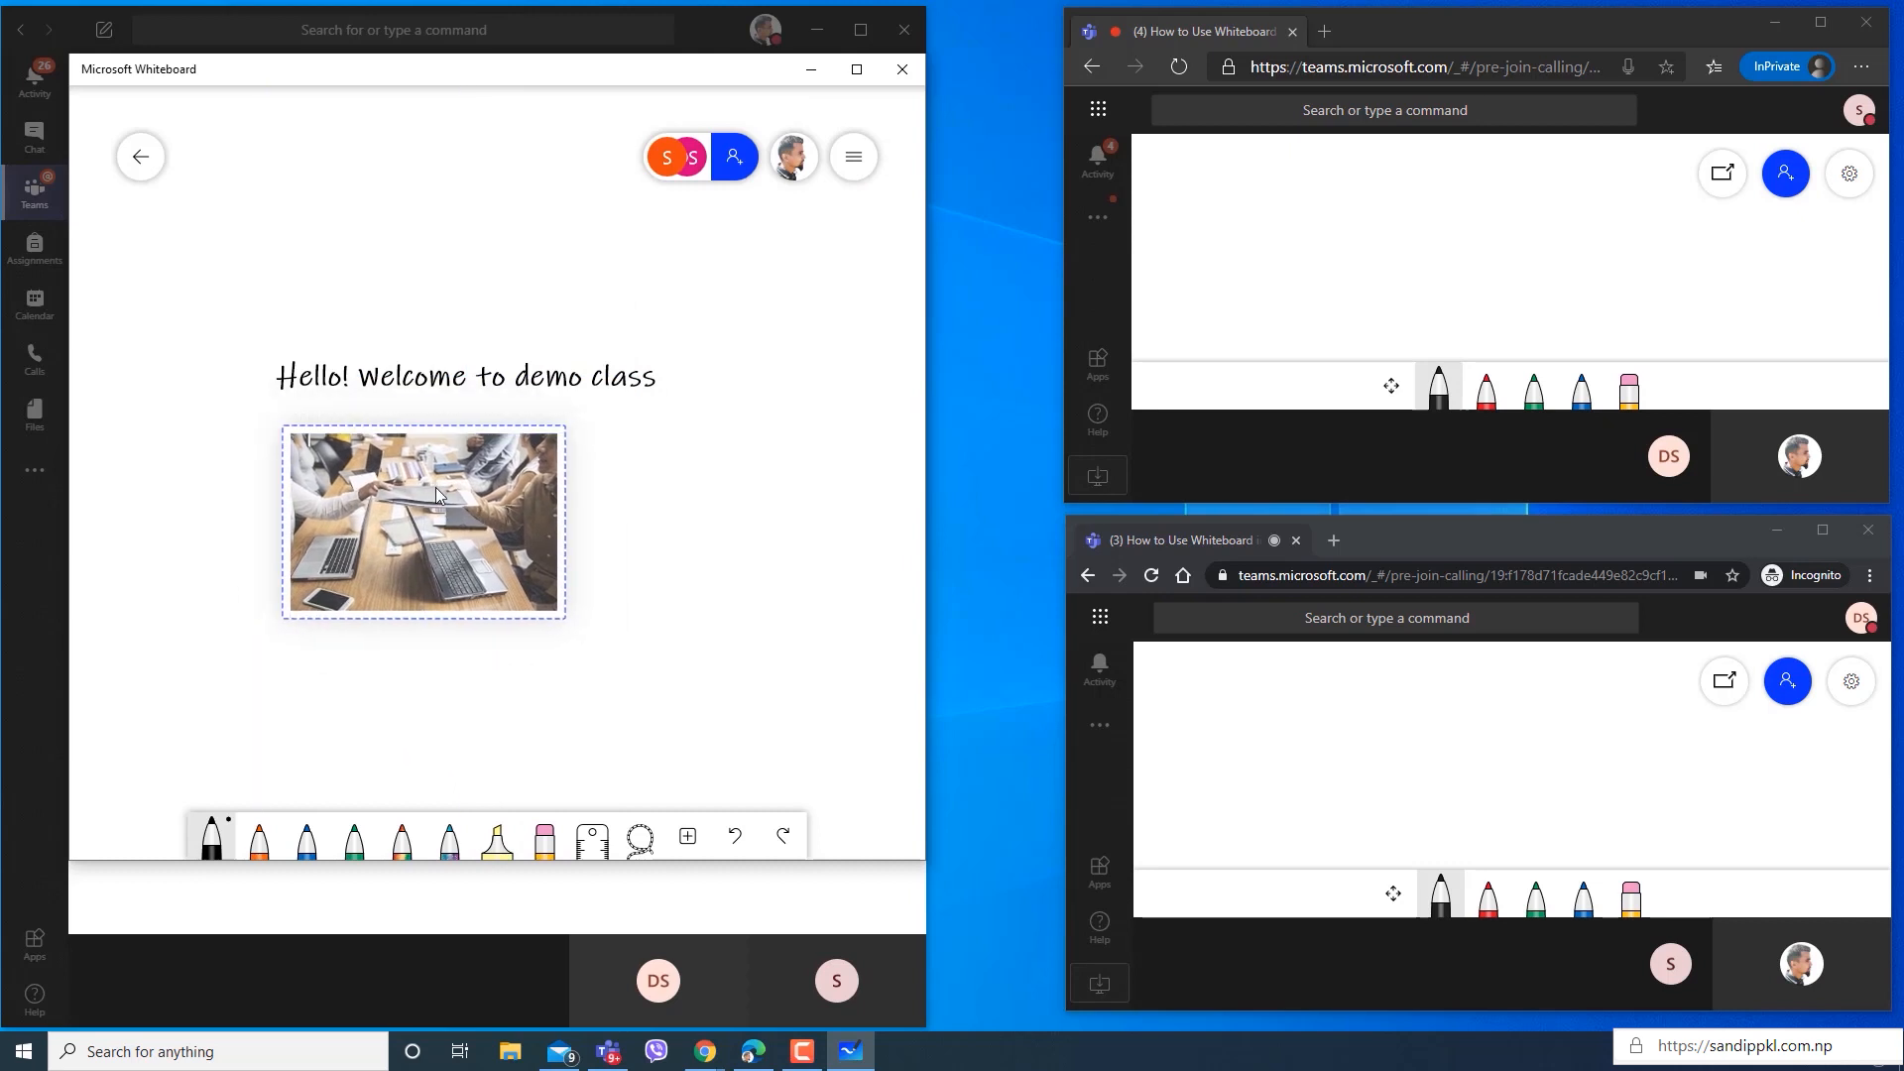
click(606, 705)
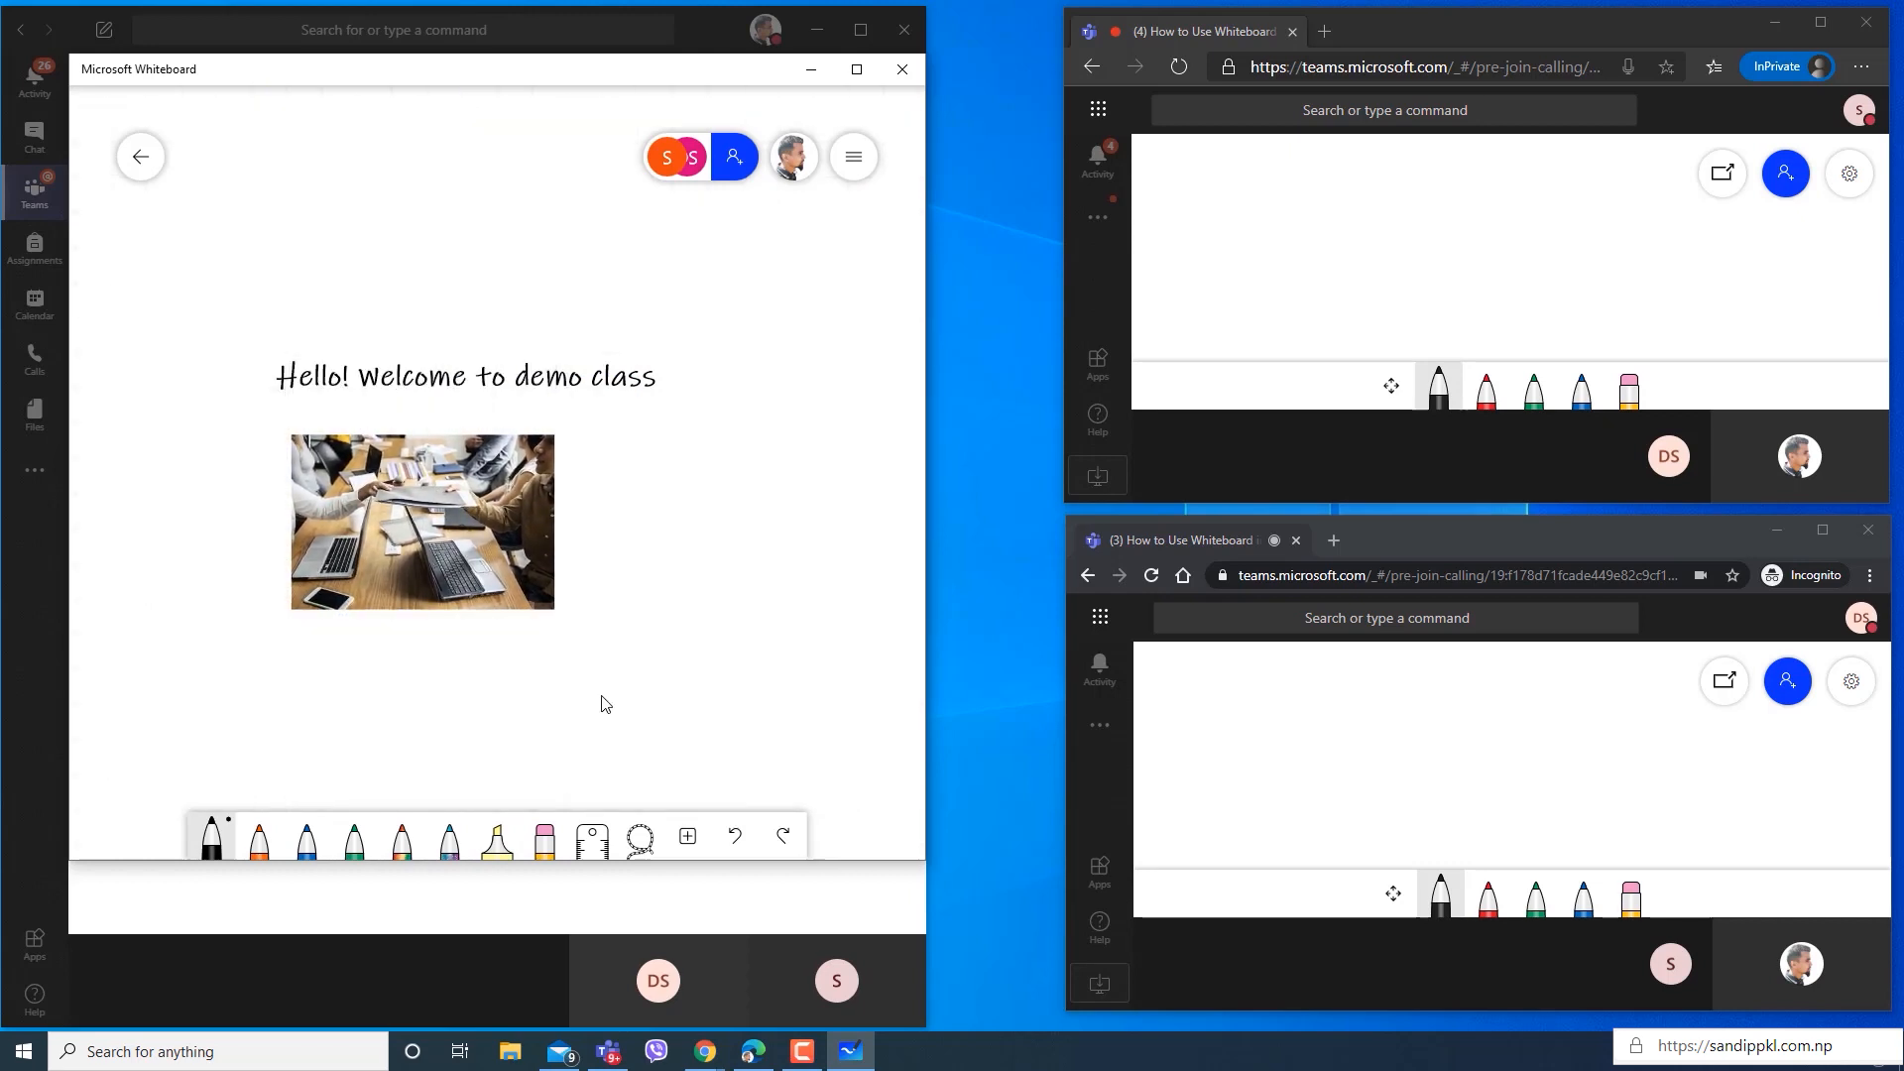
Try to insert a camera photo into the whiteboard and close the camera window.
click(687, 837)
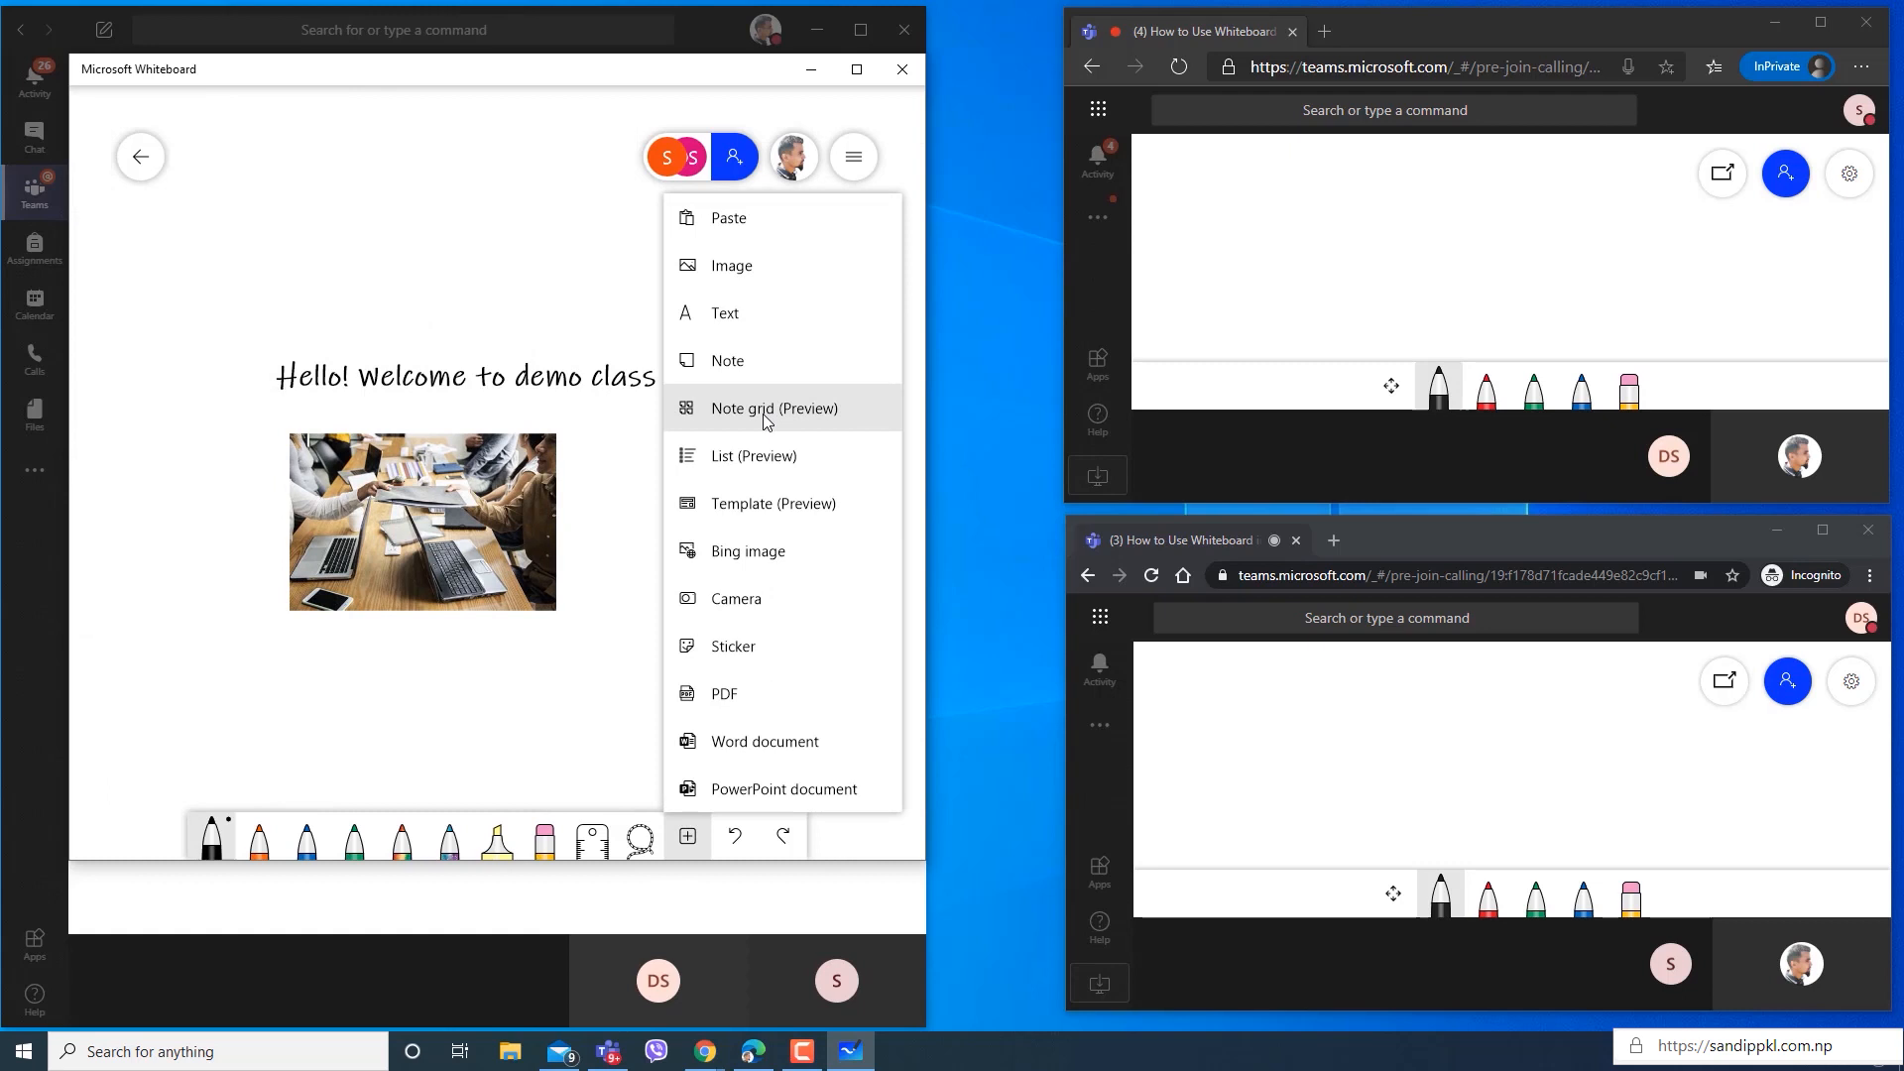
click(764, 602)
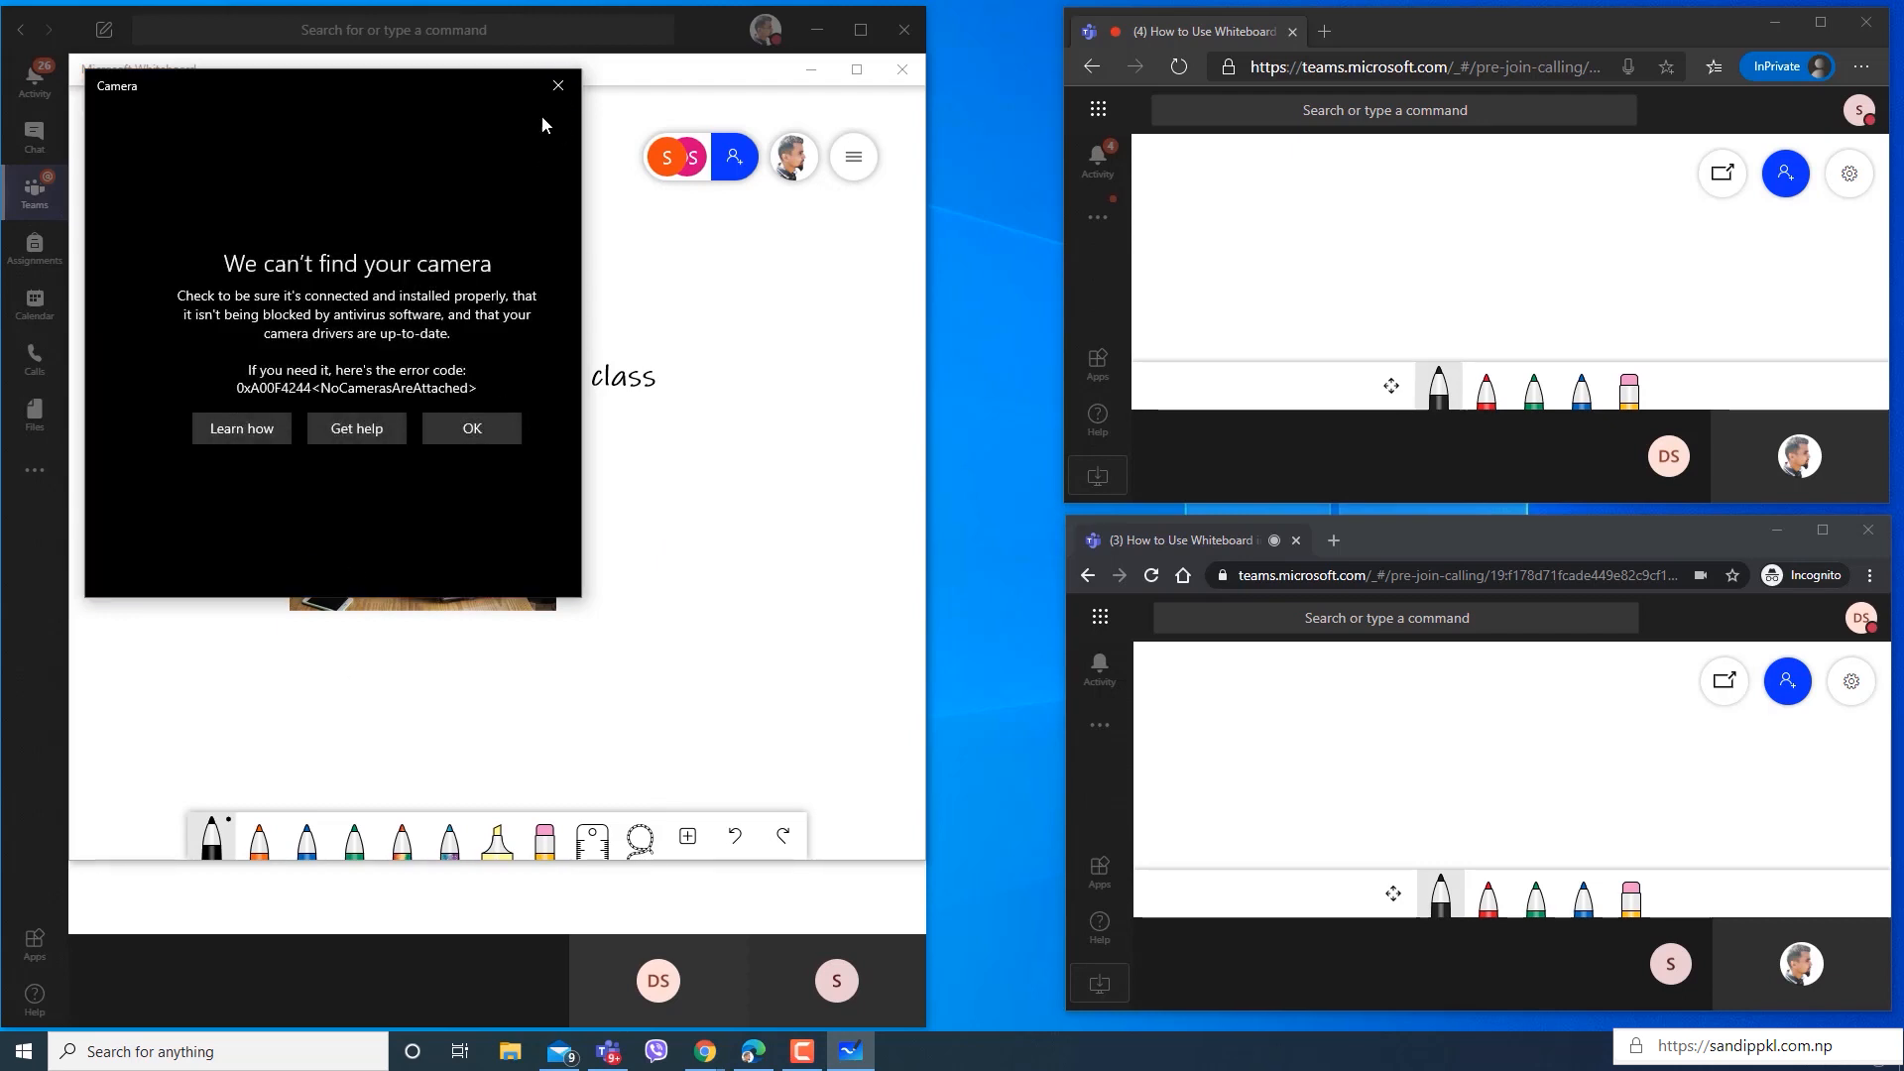
click(559, 80)
Insert the first Fruit Crew sticker and place it to the right of the meeting photo.
click(687, 836)
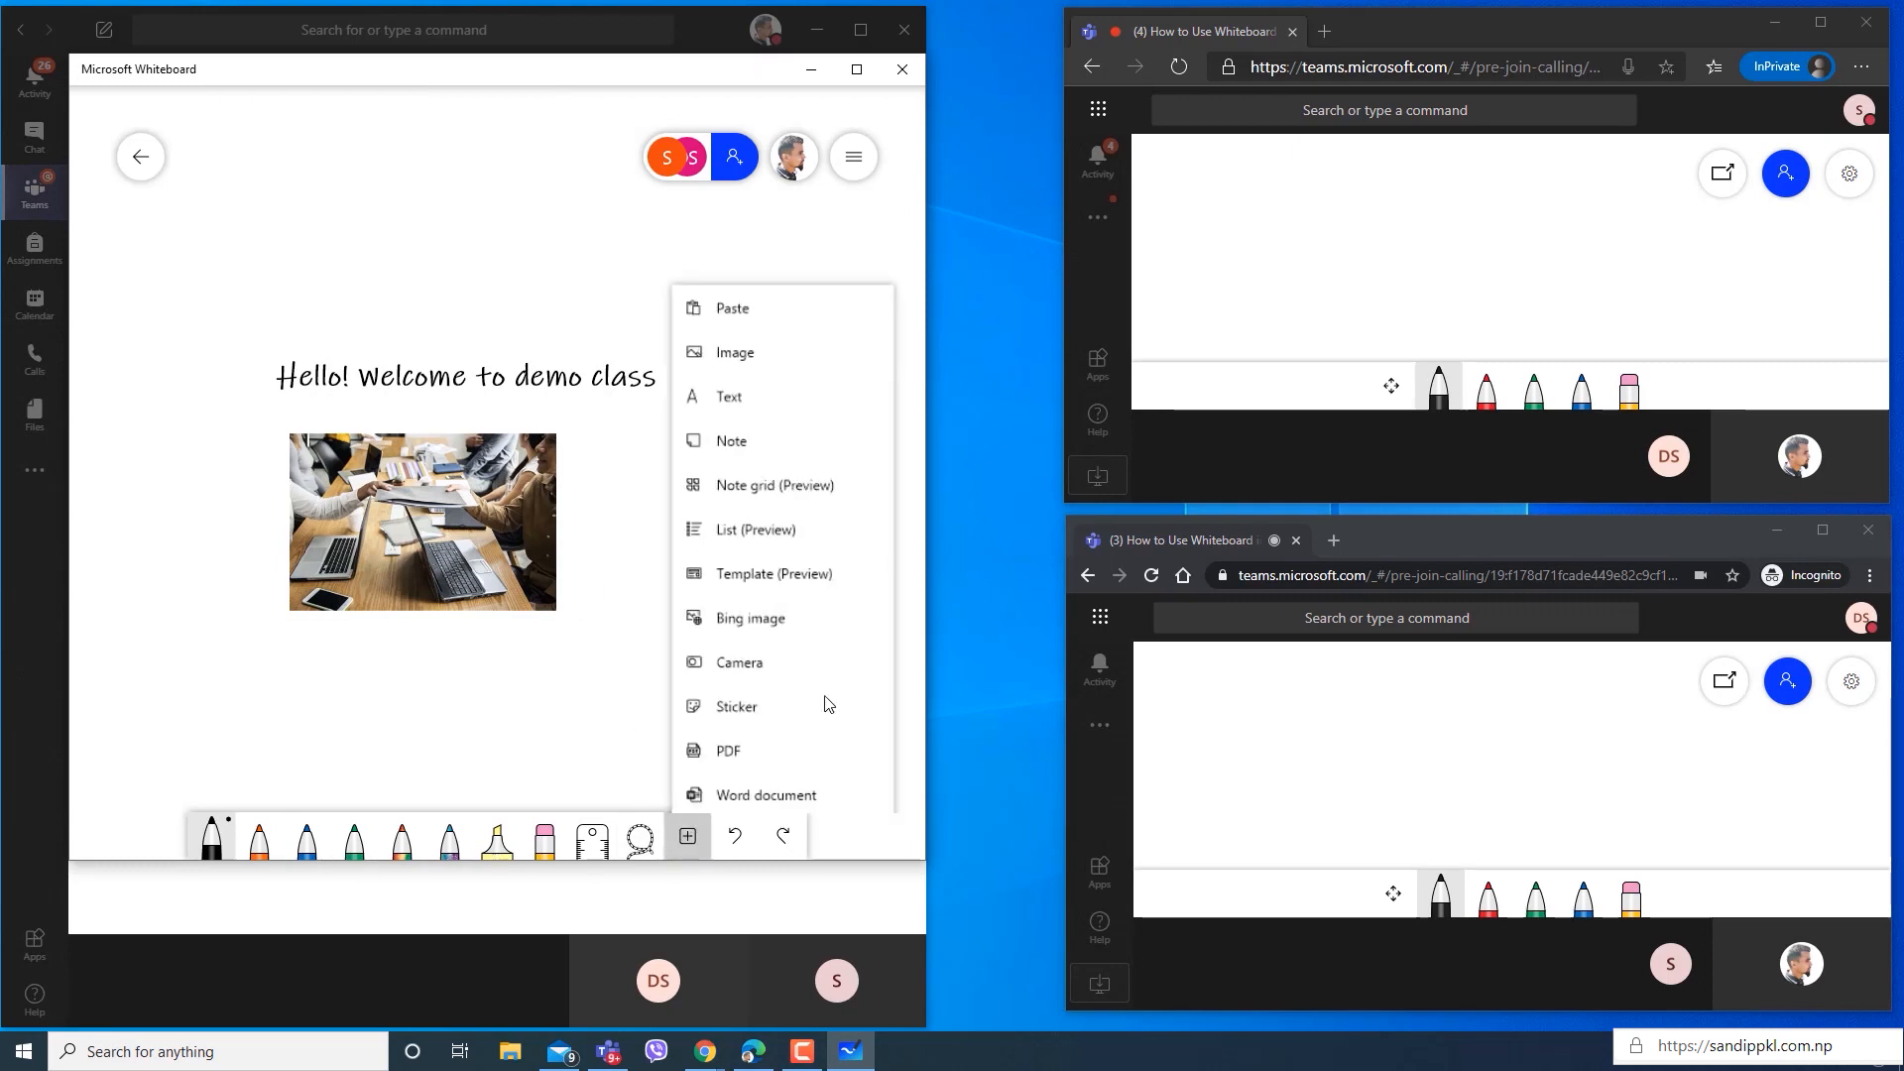
click(773, 642)
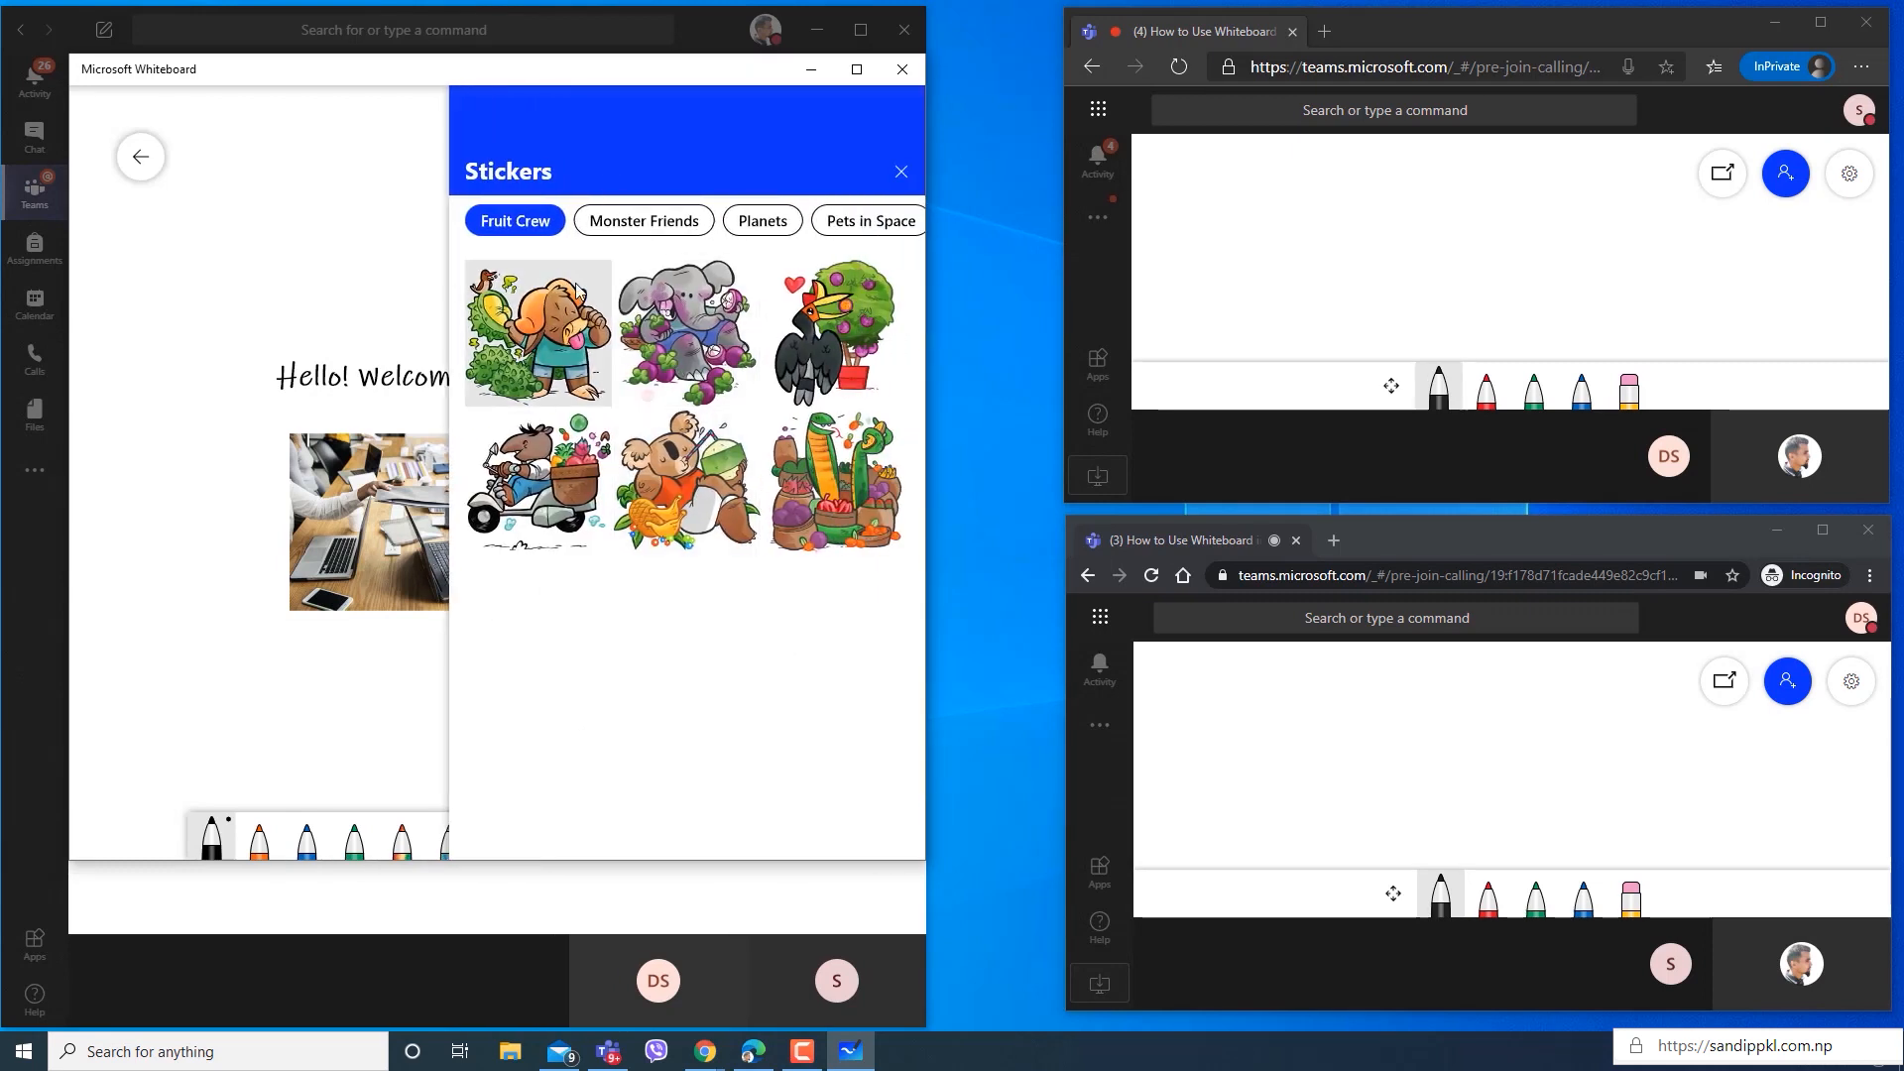
click(545, 330)
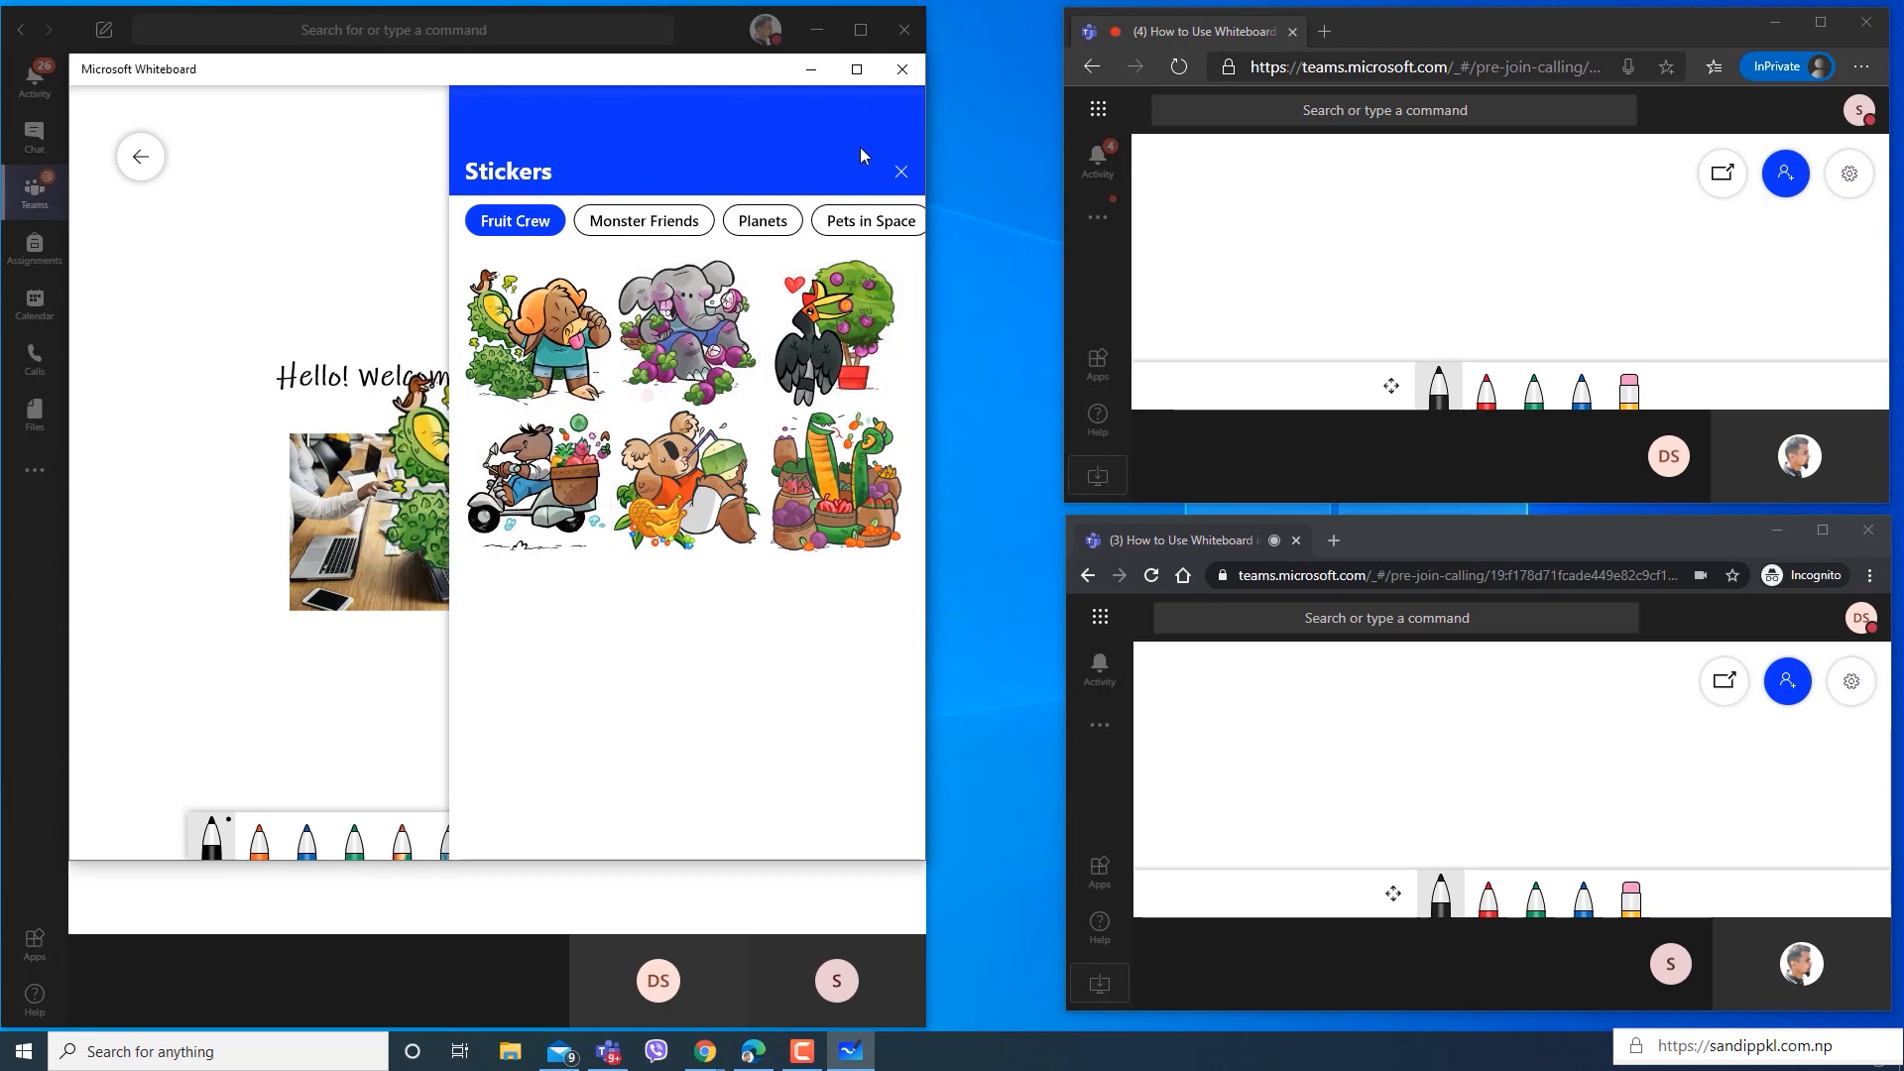
click(902, 173)
drag(521, 443, 754, 514)
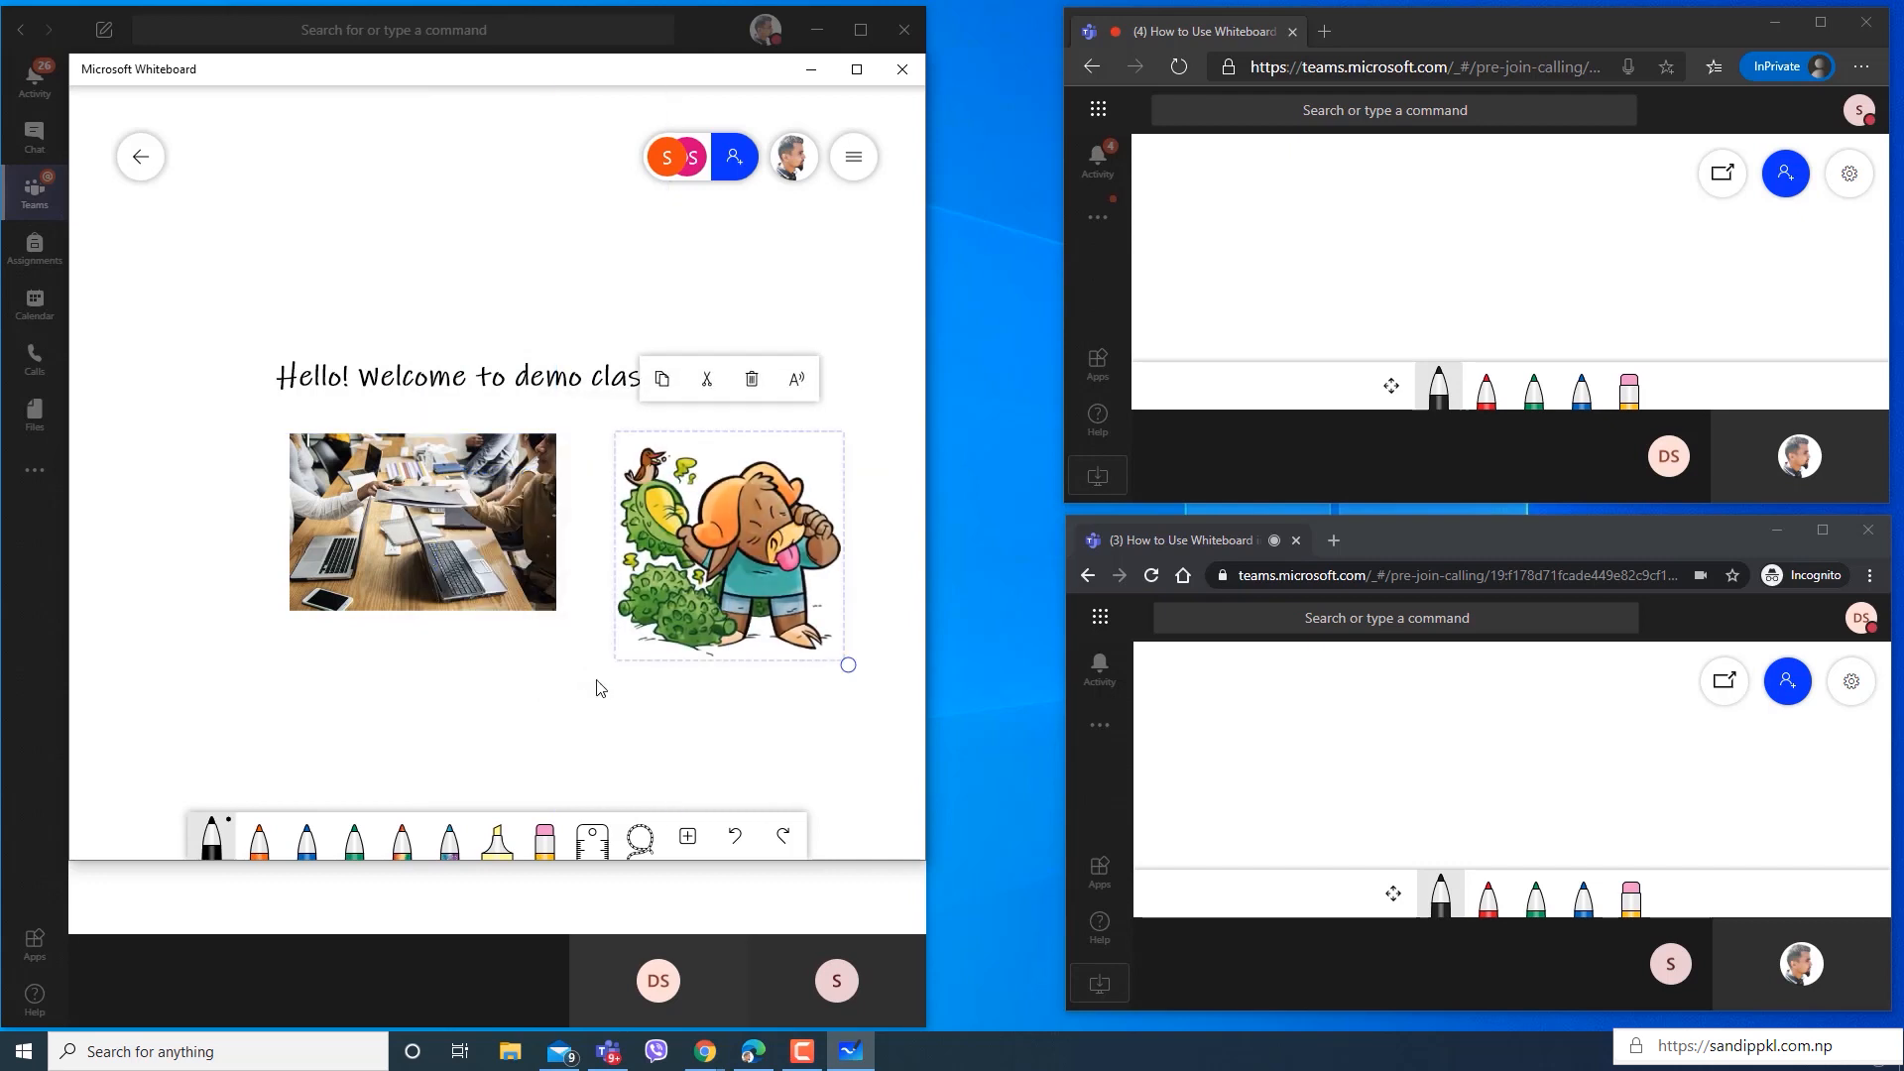
Move the welcome text up the board and arrange the meeting photo and the sticker side by side beneath it.
drag(503, 546, 347, 547)
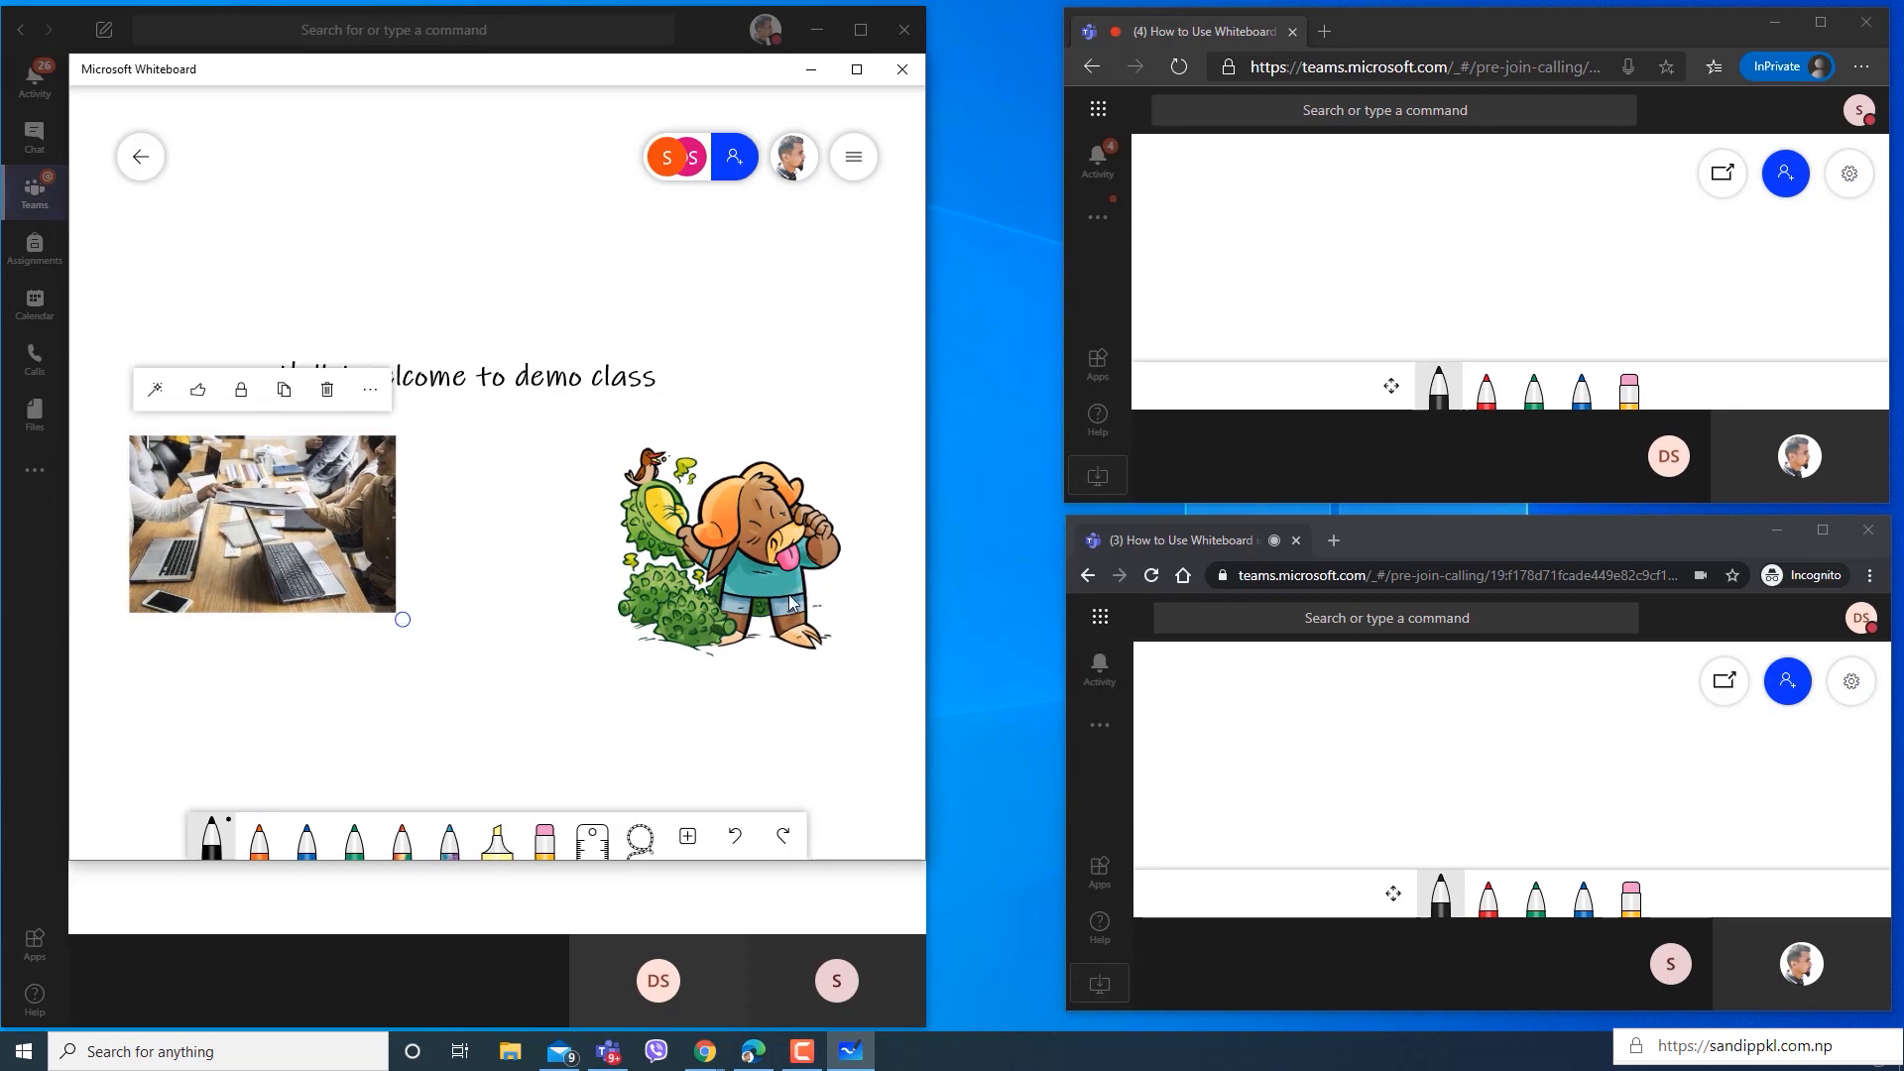
drag(776, 575, 651, 567)
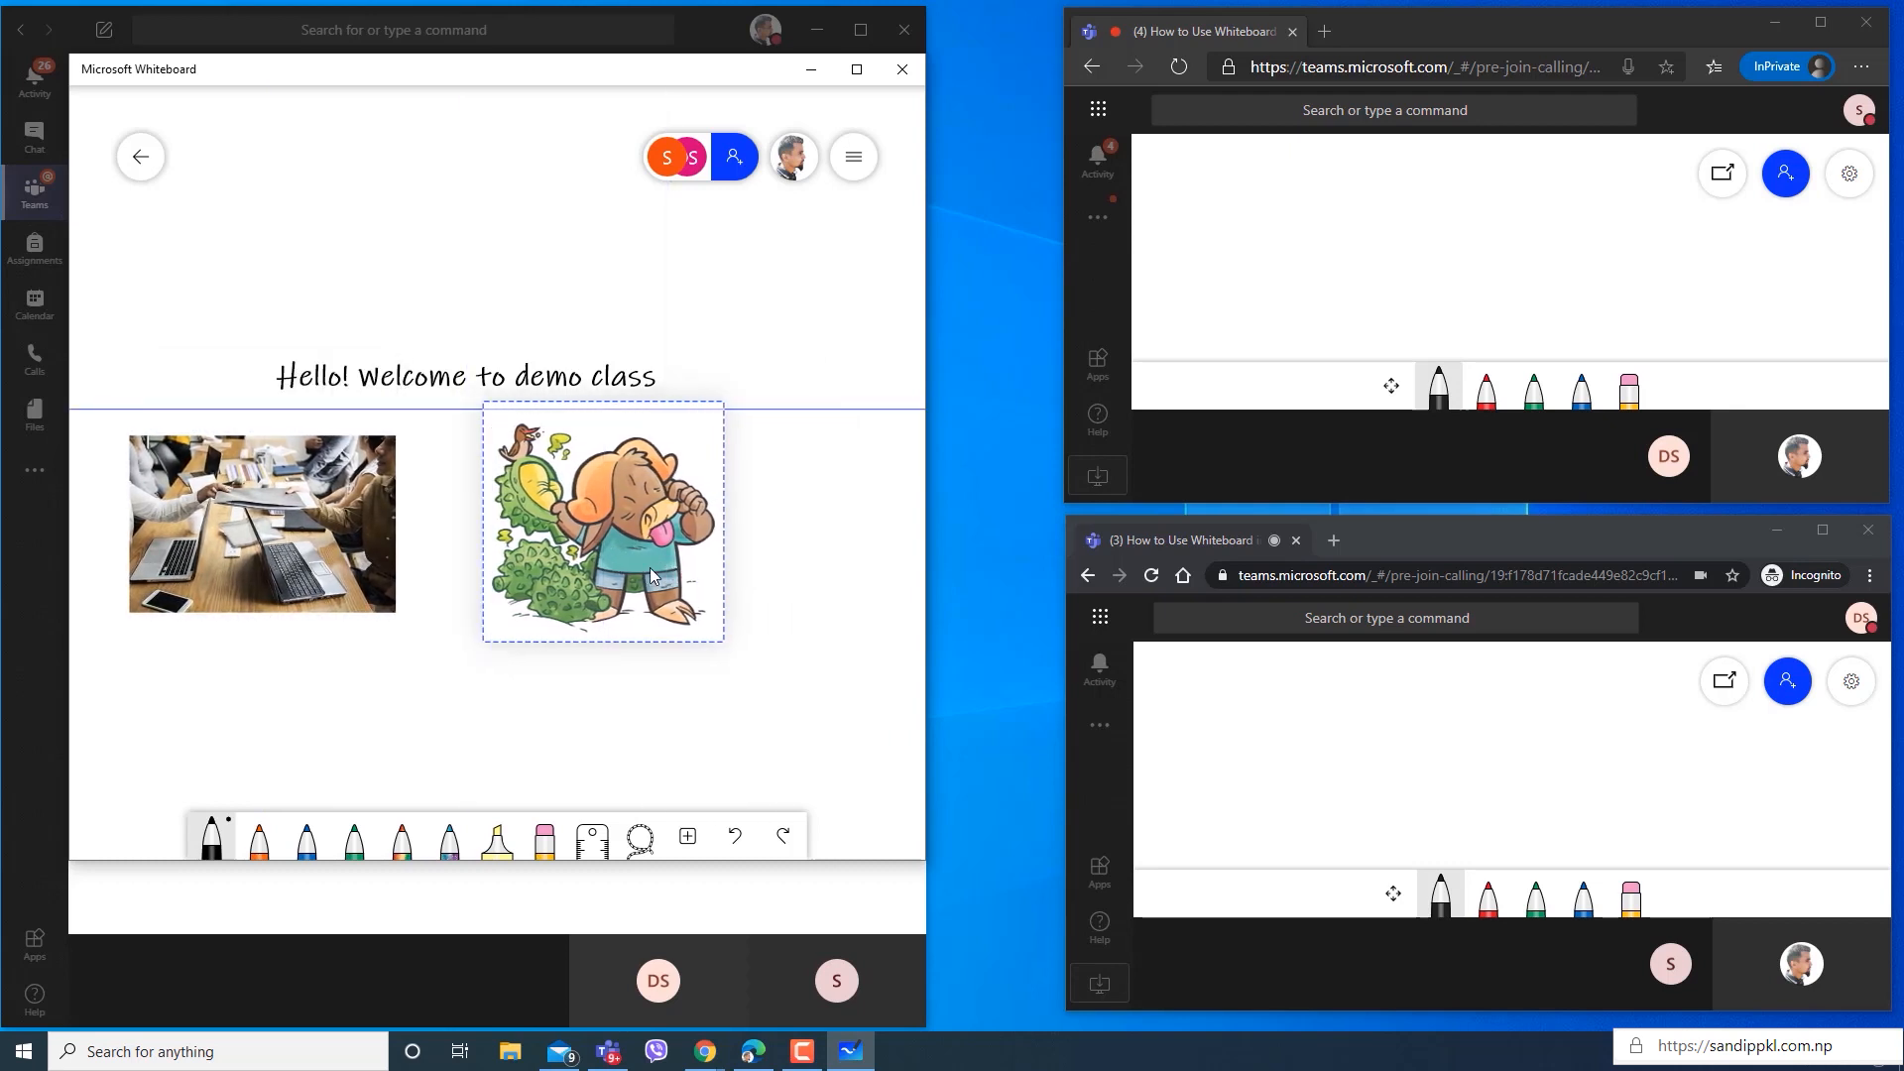
click(429, 382)
drag(429, 382, 456, 254)
drag(546, 590, 531, 555)
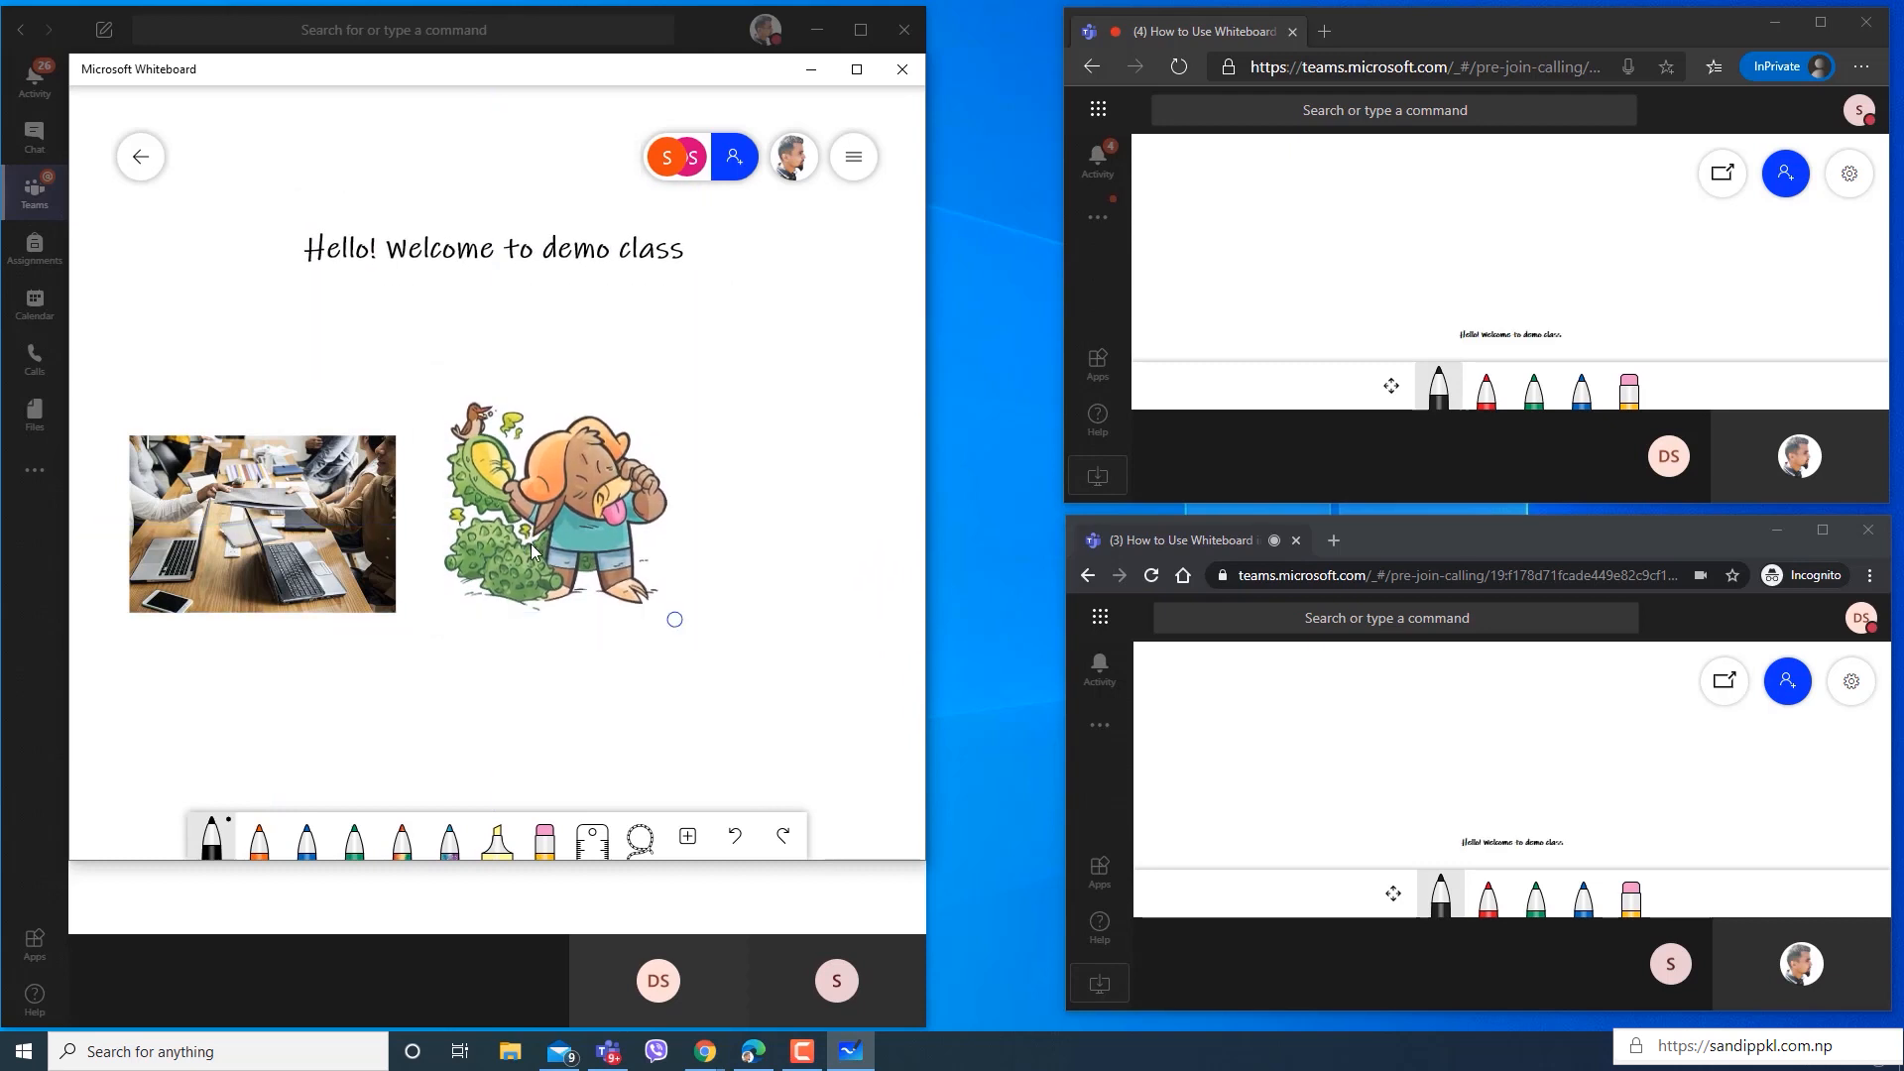
drag(327, 501, 335, 387)
drag(502, 557, 493, 445)
Insert the page of the PDF file "pathshala nepal logo" from the SPKLG folder into the whiteboard.
click(688, 837)
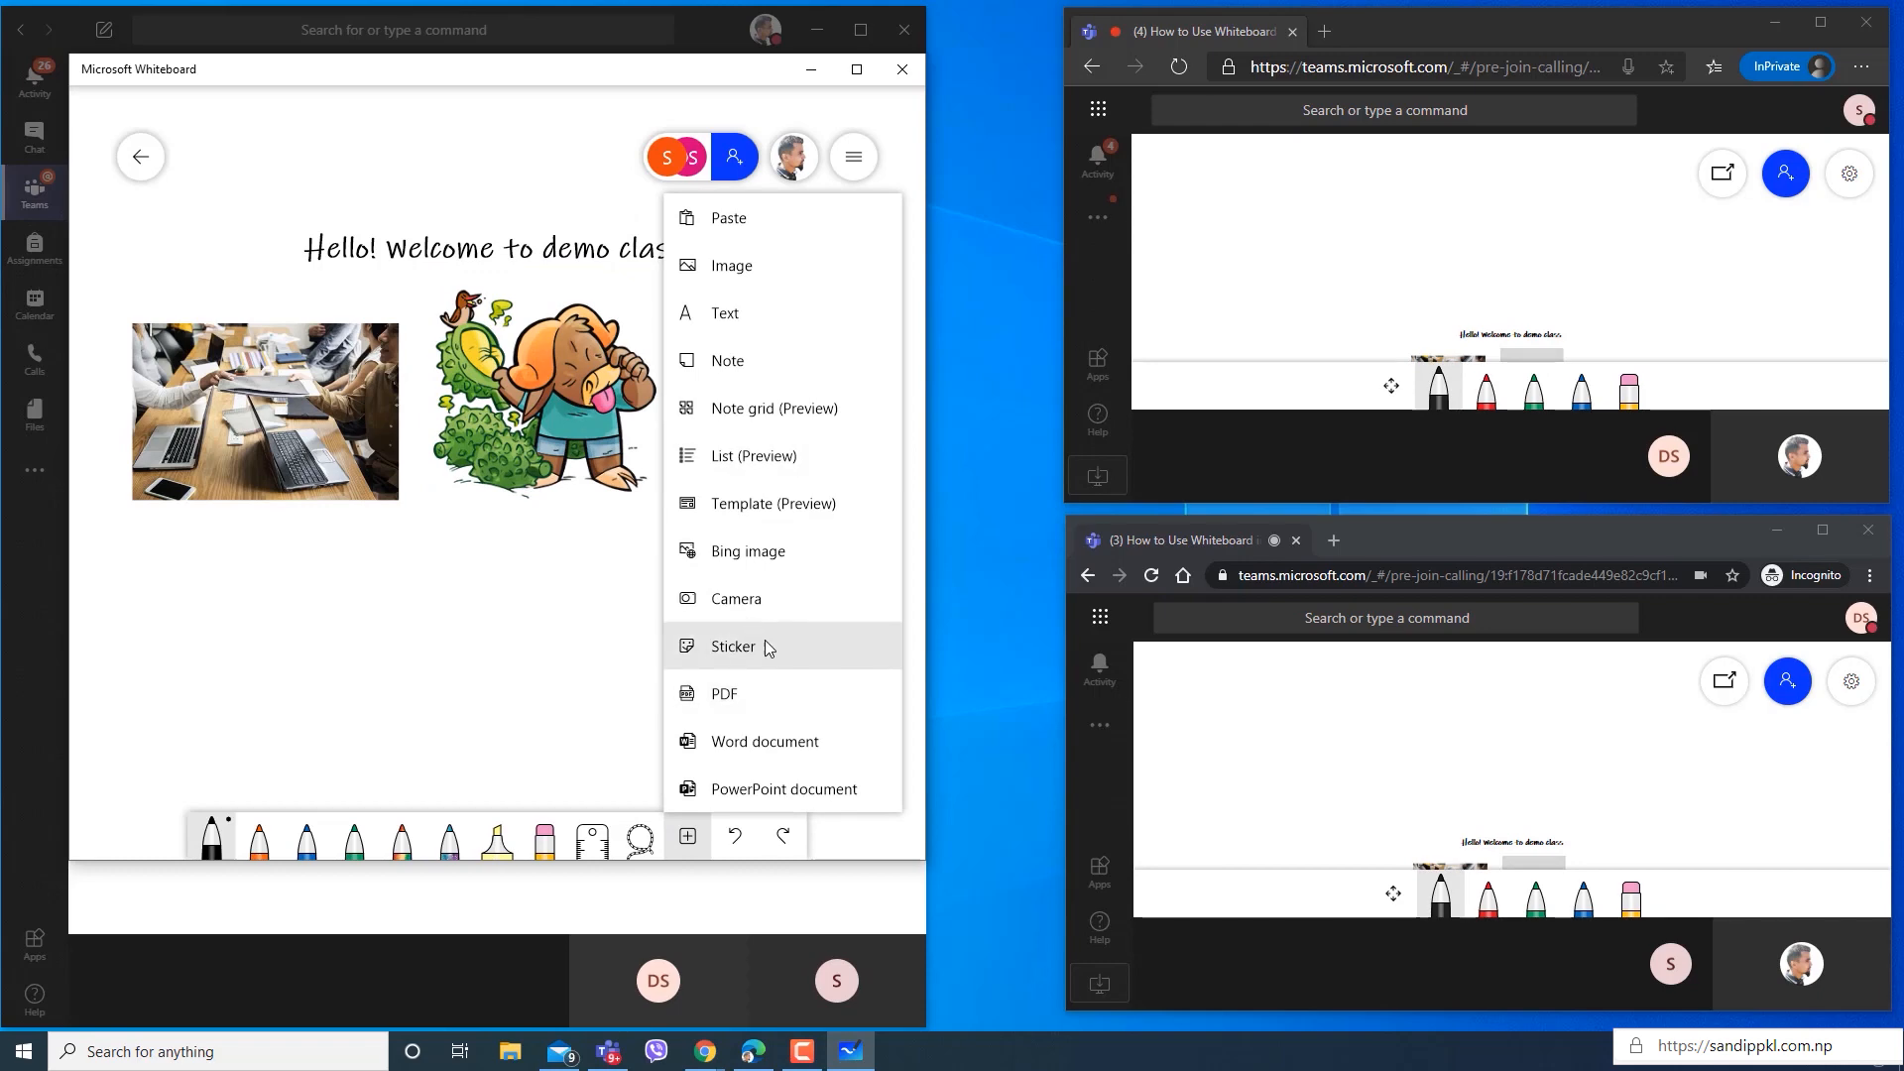
click(763, 689)
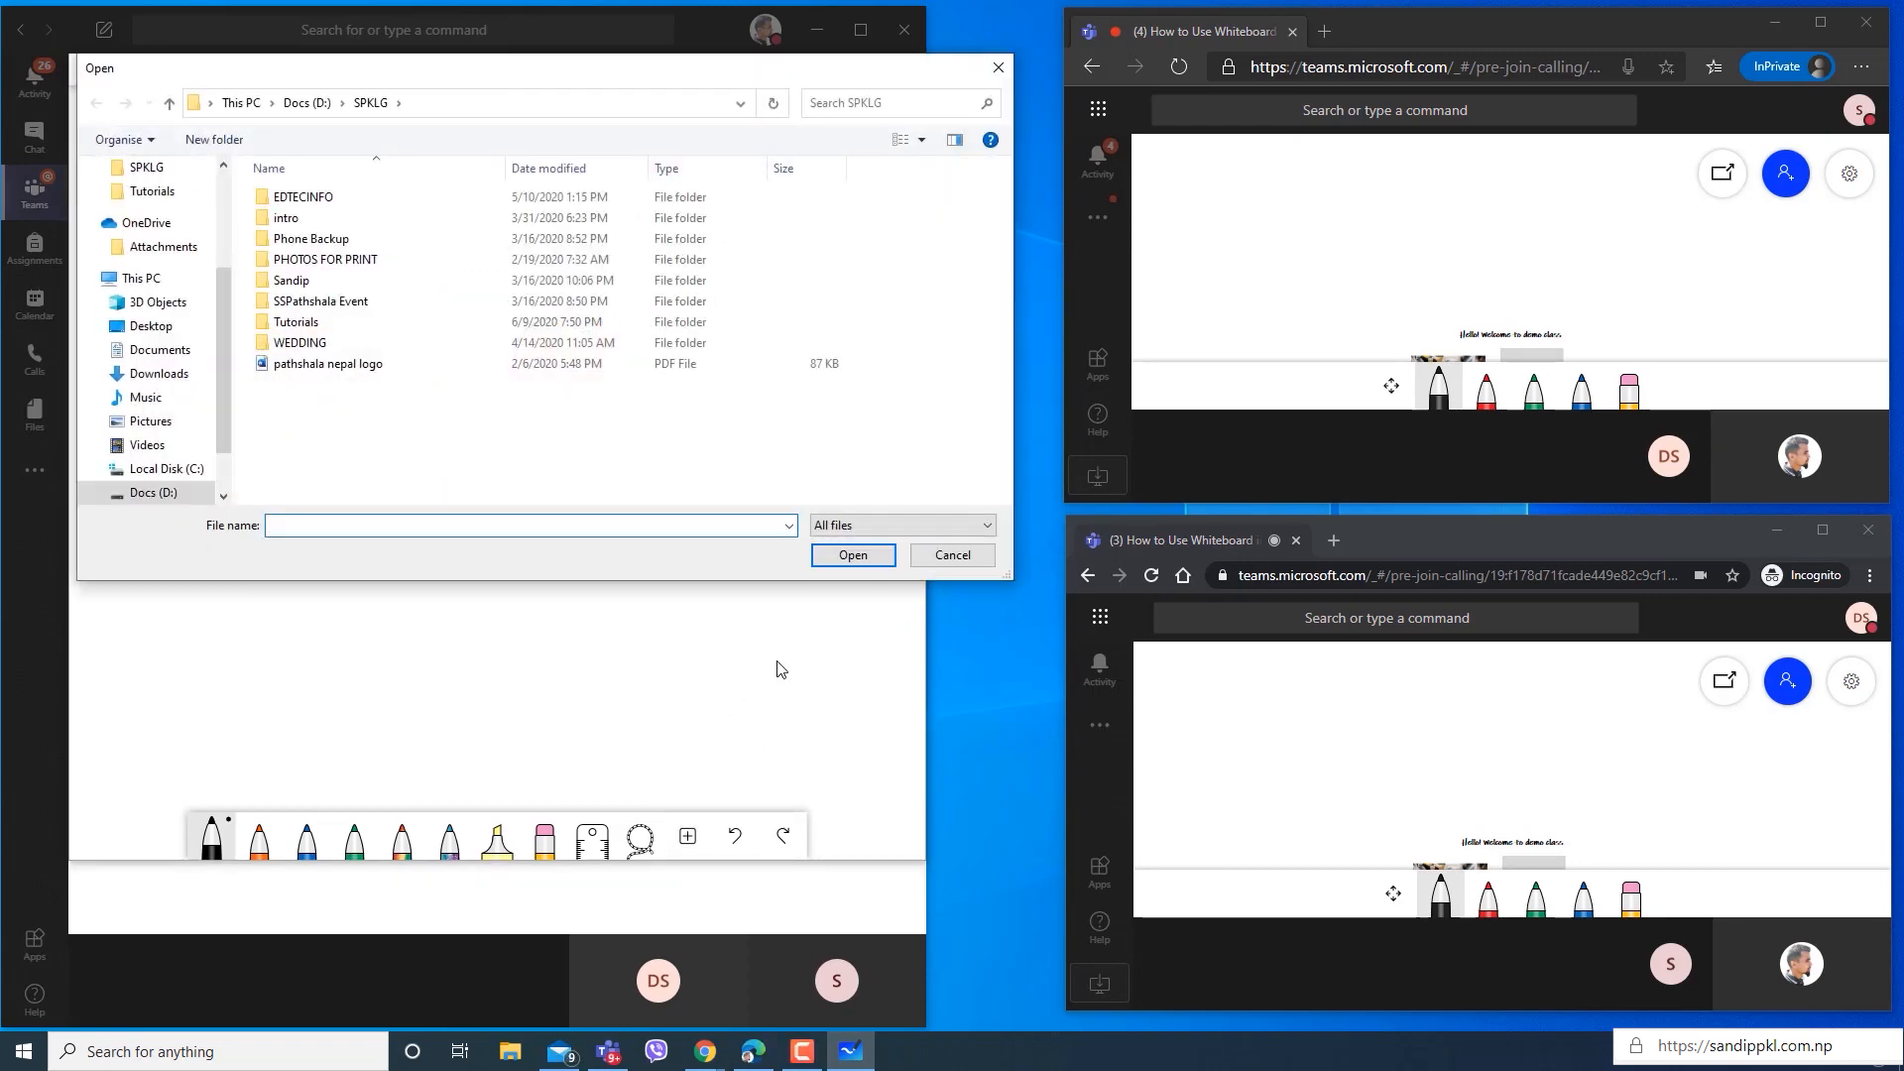
click(347, 372)
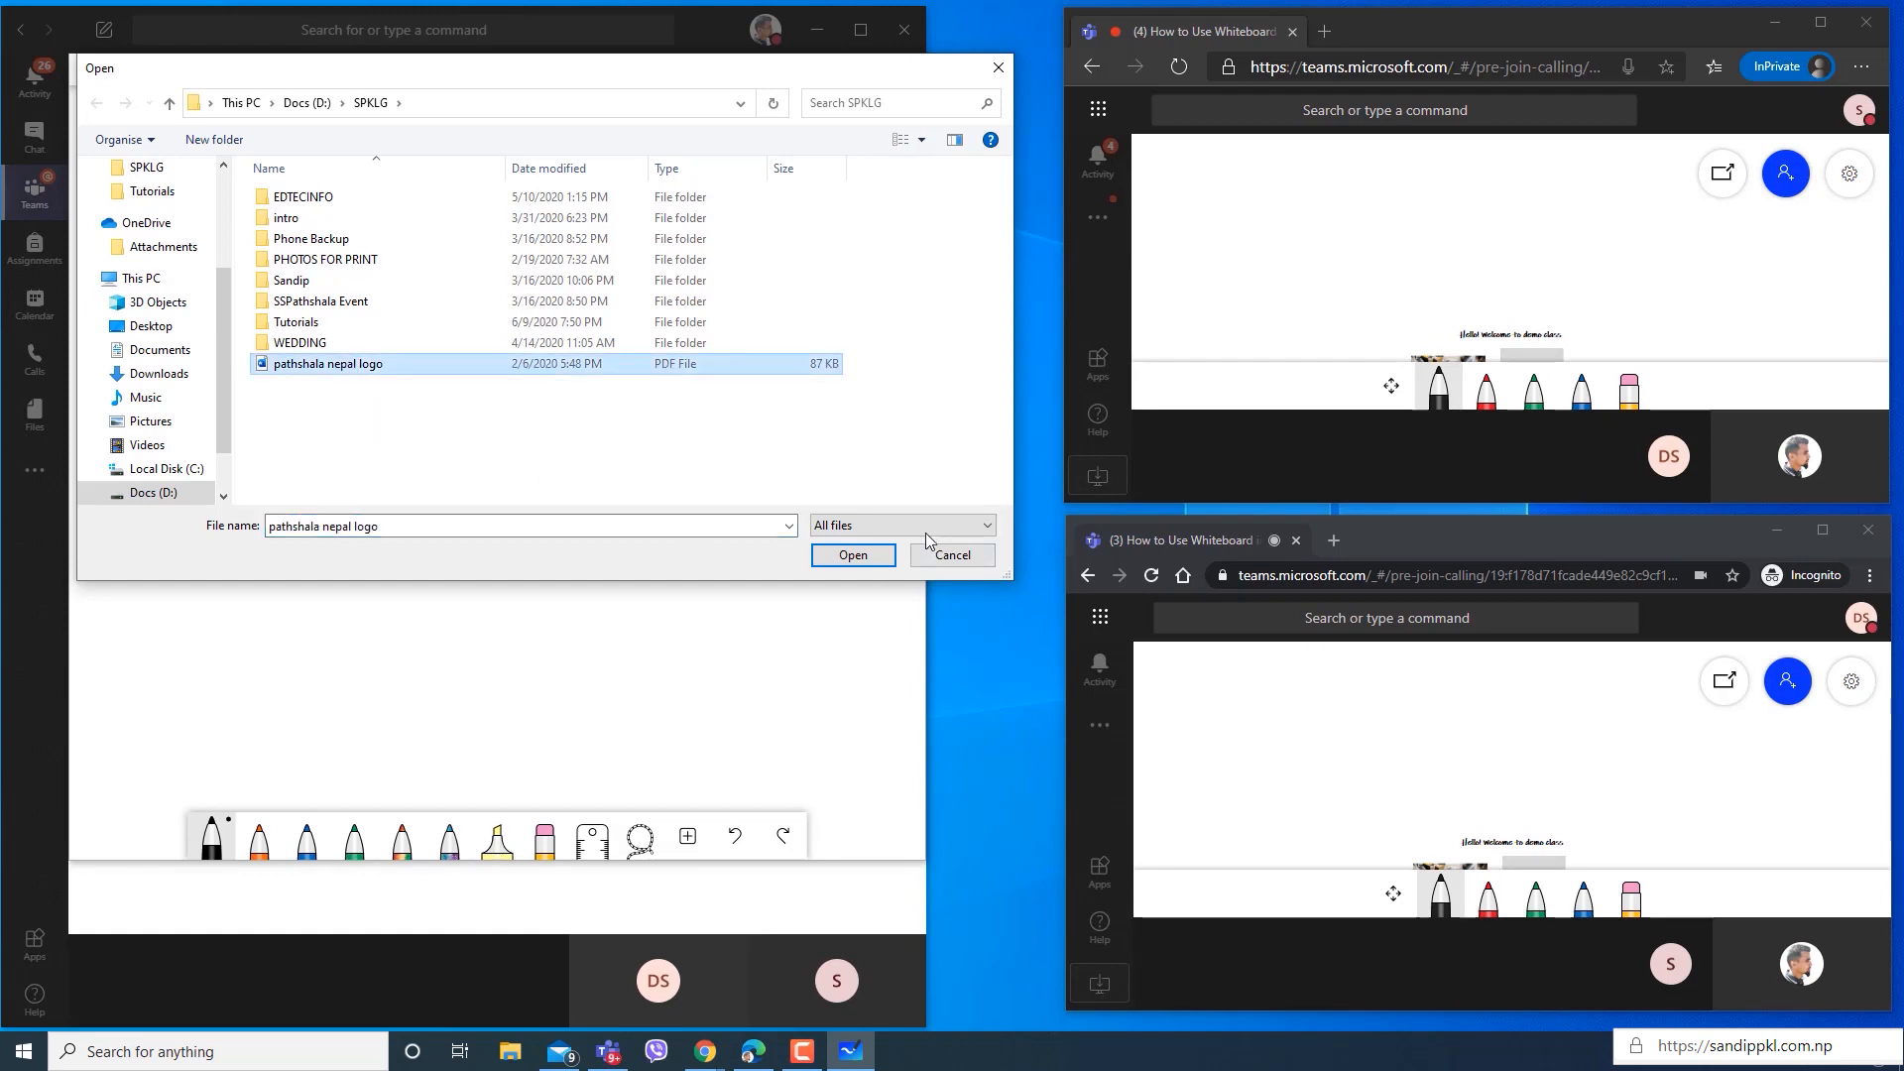
key(Return)
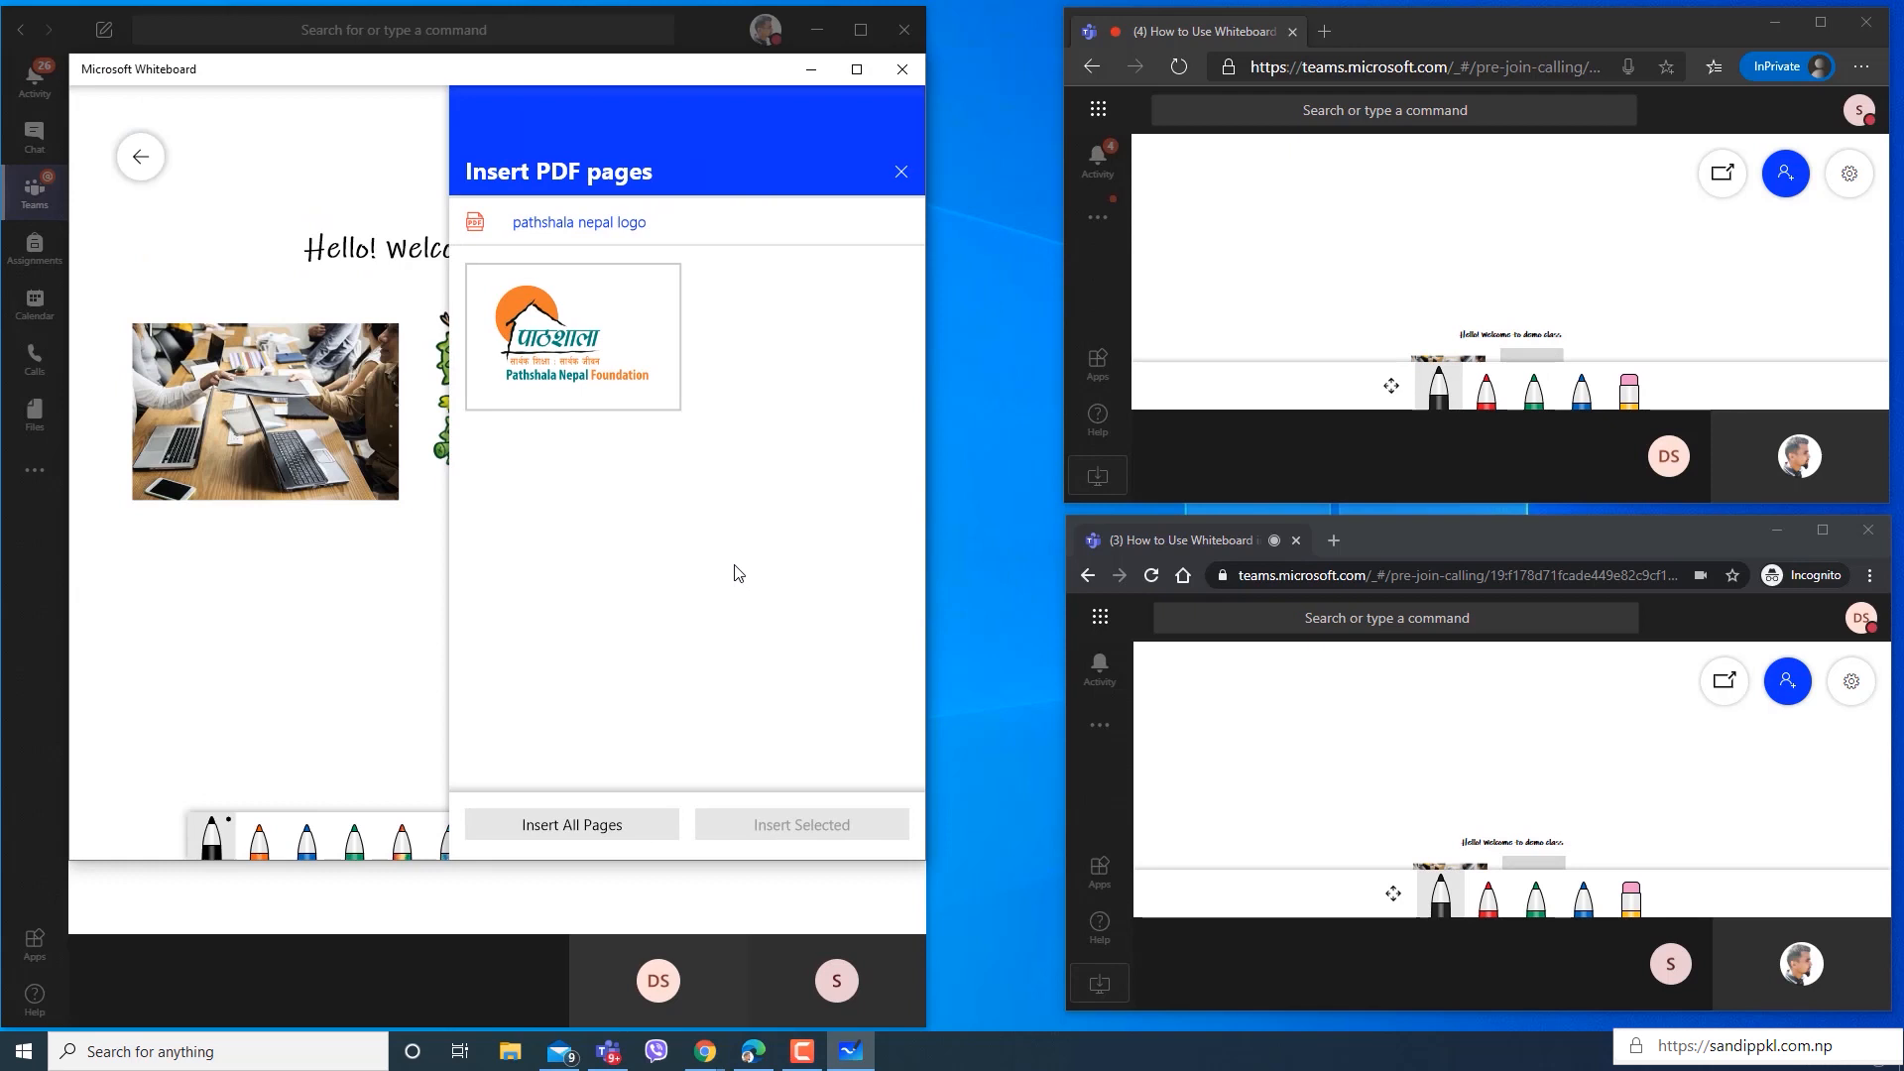
click(641, 290)
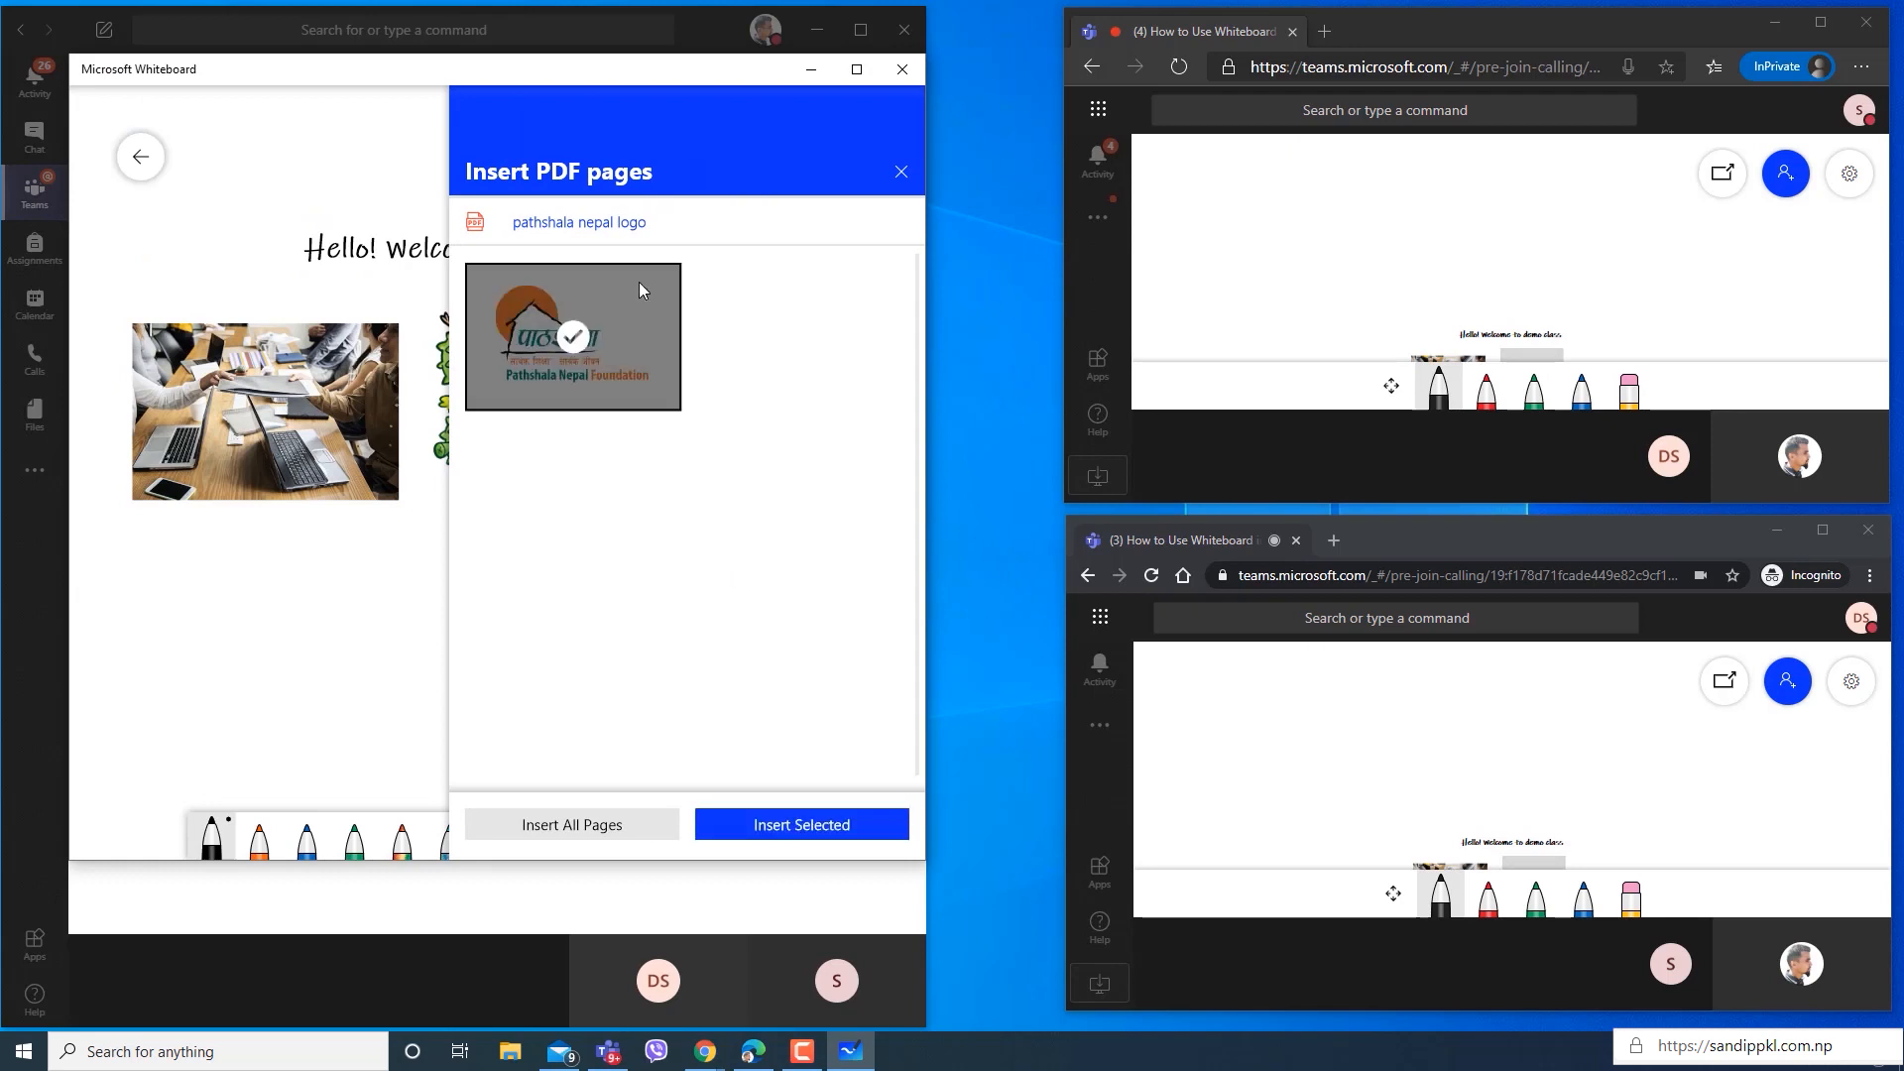
click(806, 825)
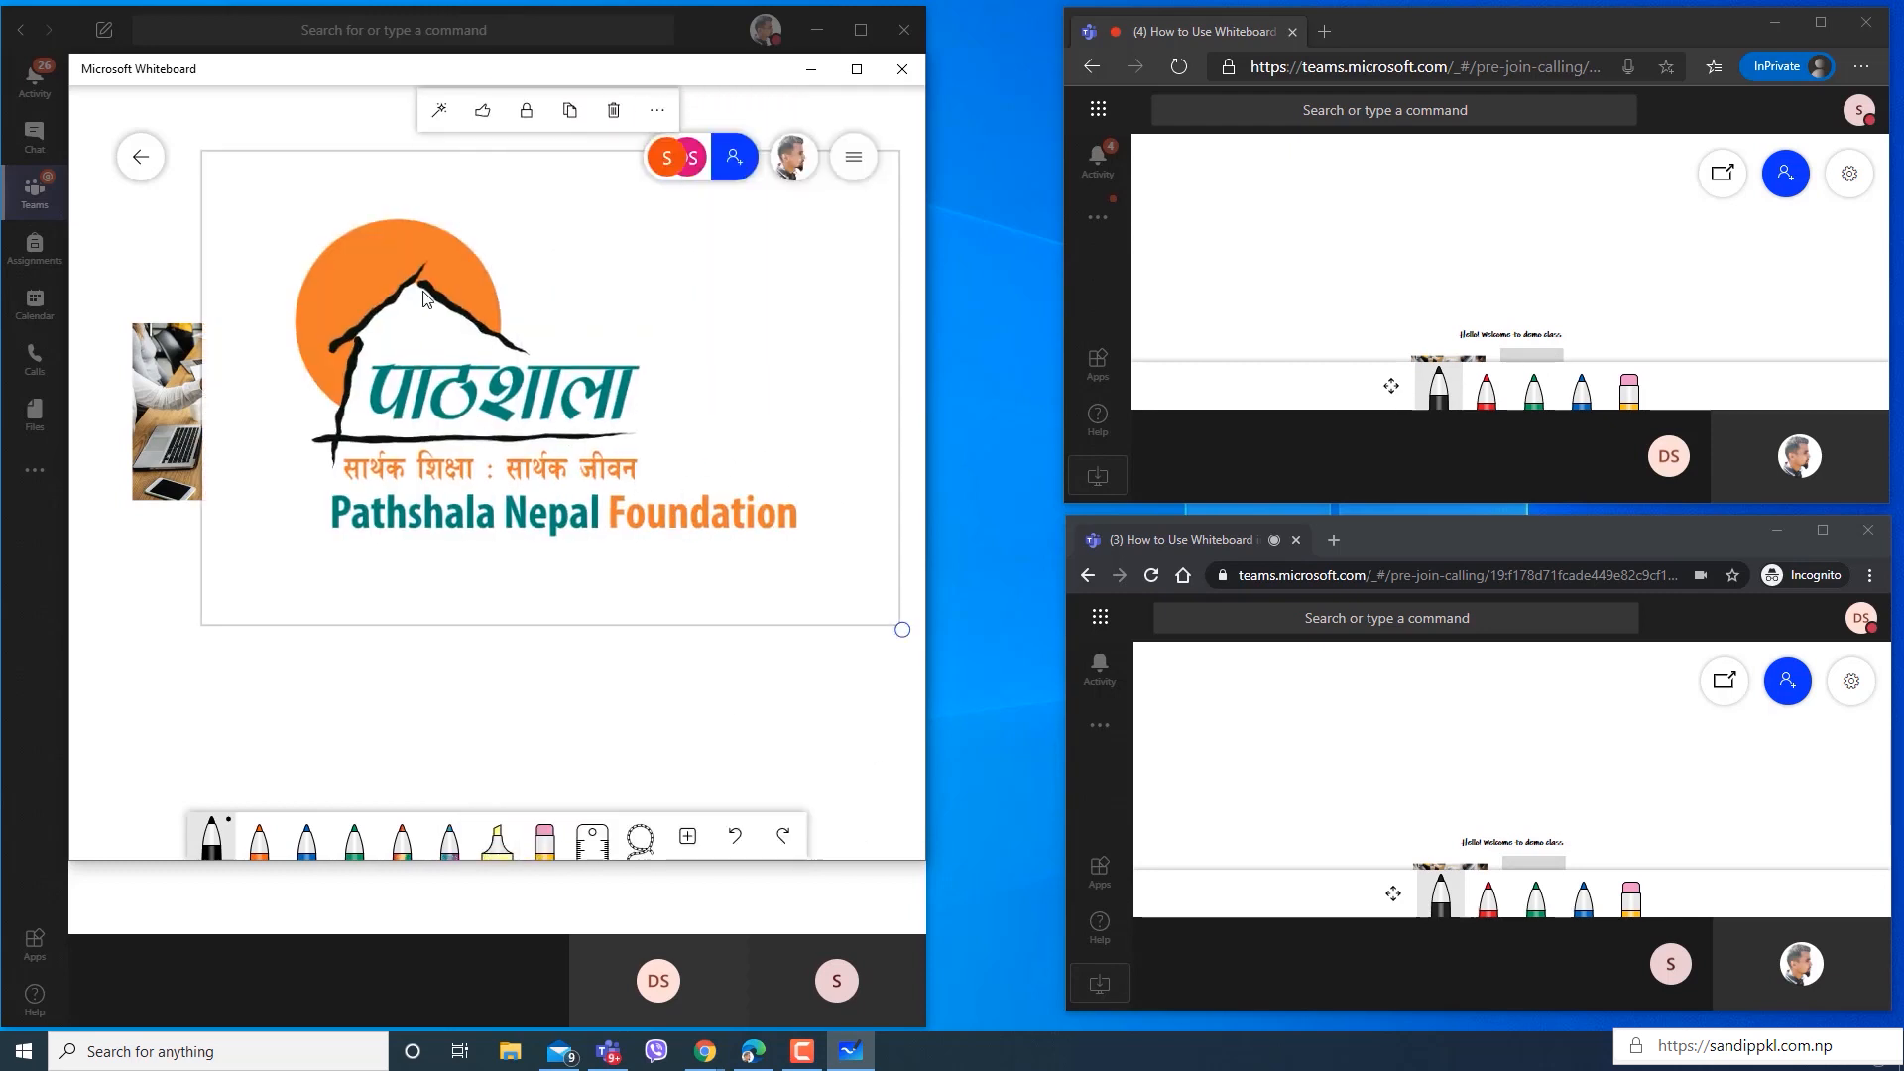
Shrink the logo page and place it at the board's lower right, and shift the sticker farther right from the meeting photo.
drag(902, 629, 685, 486)
drag(565, 367, 762, 396)
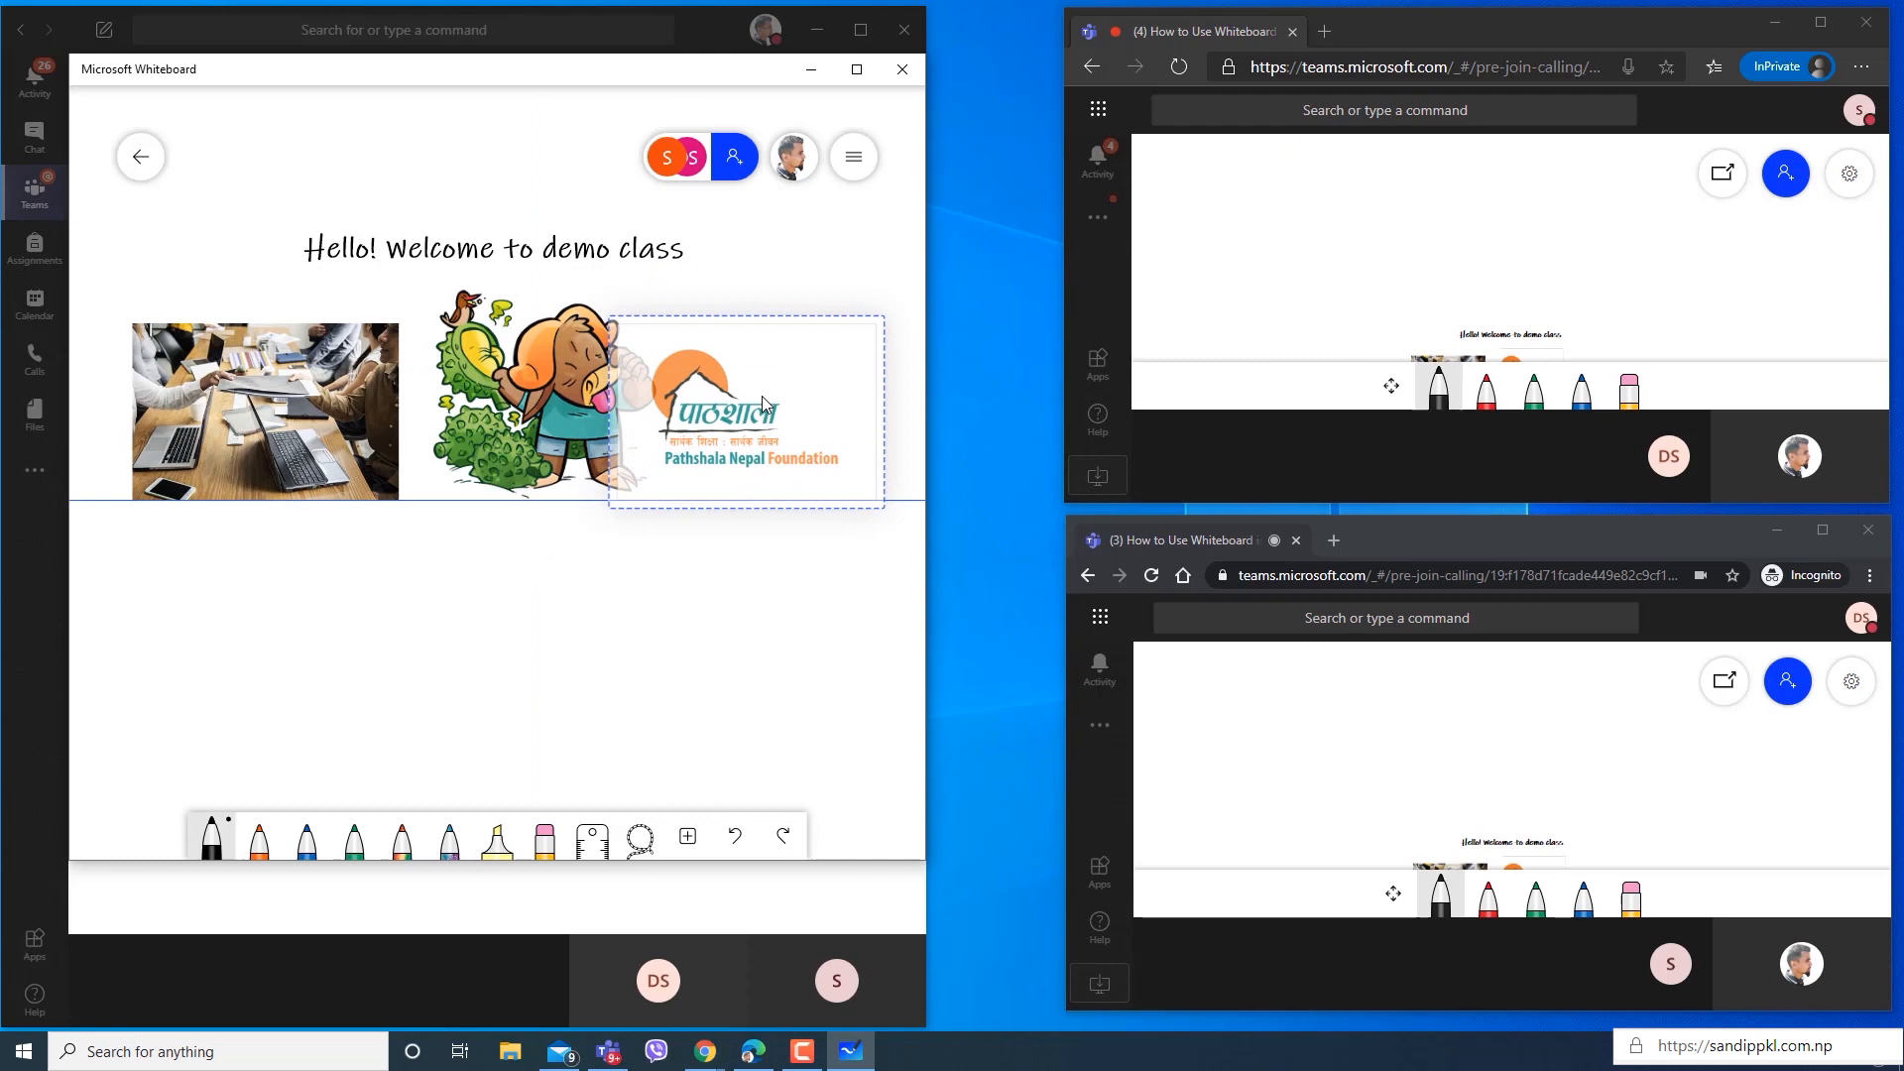
drag(872, 508, 859, 498)
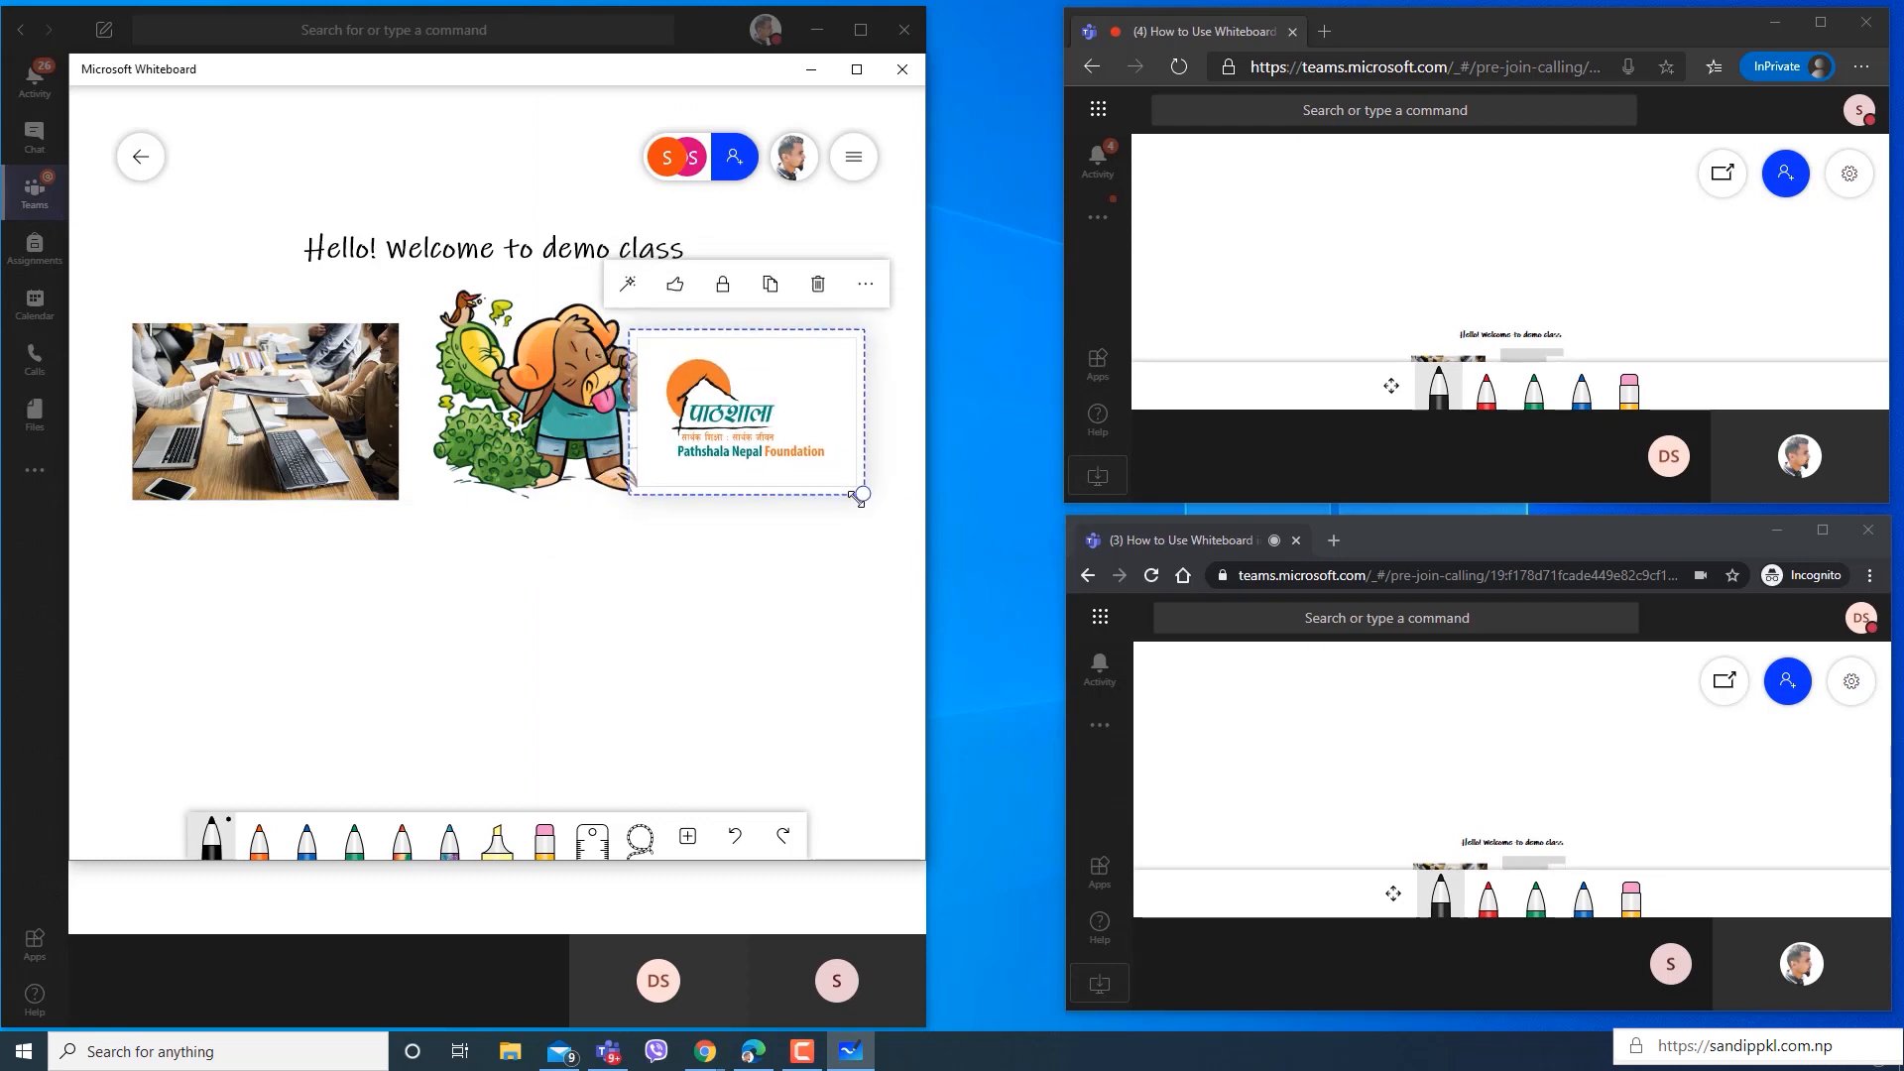
mouse_move(729, 429)
mouse_down()
mouse_move(711, 421)
mouse_move(728, 419)
mouse_up()
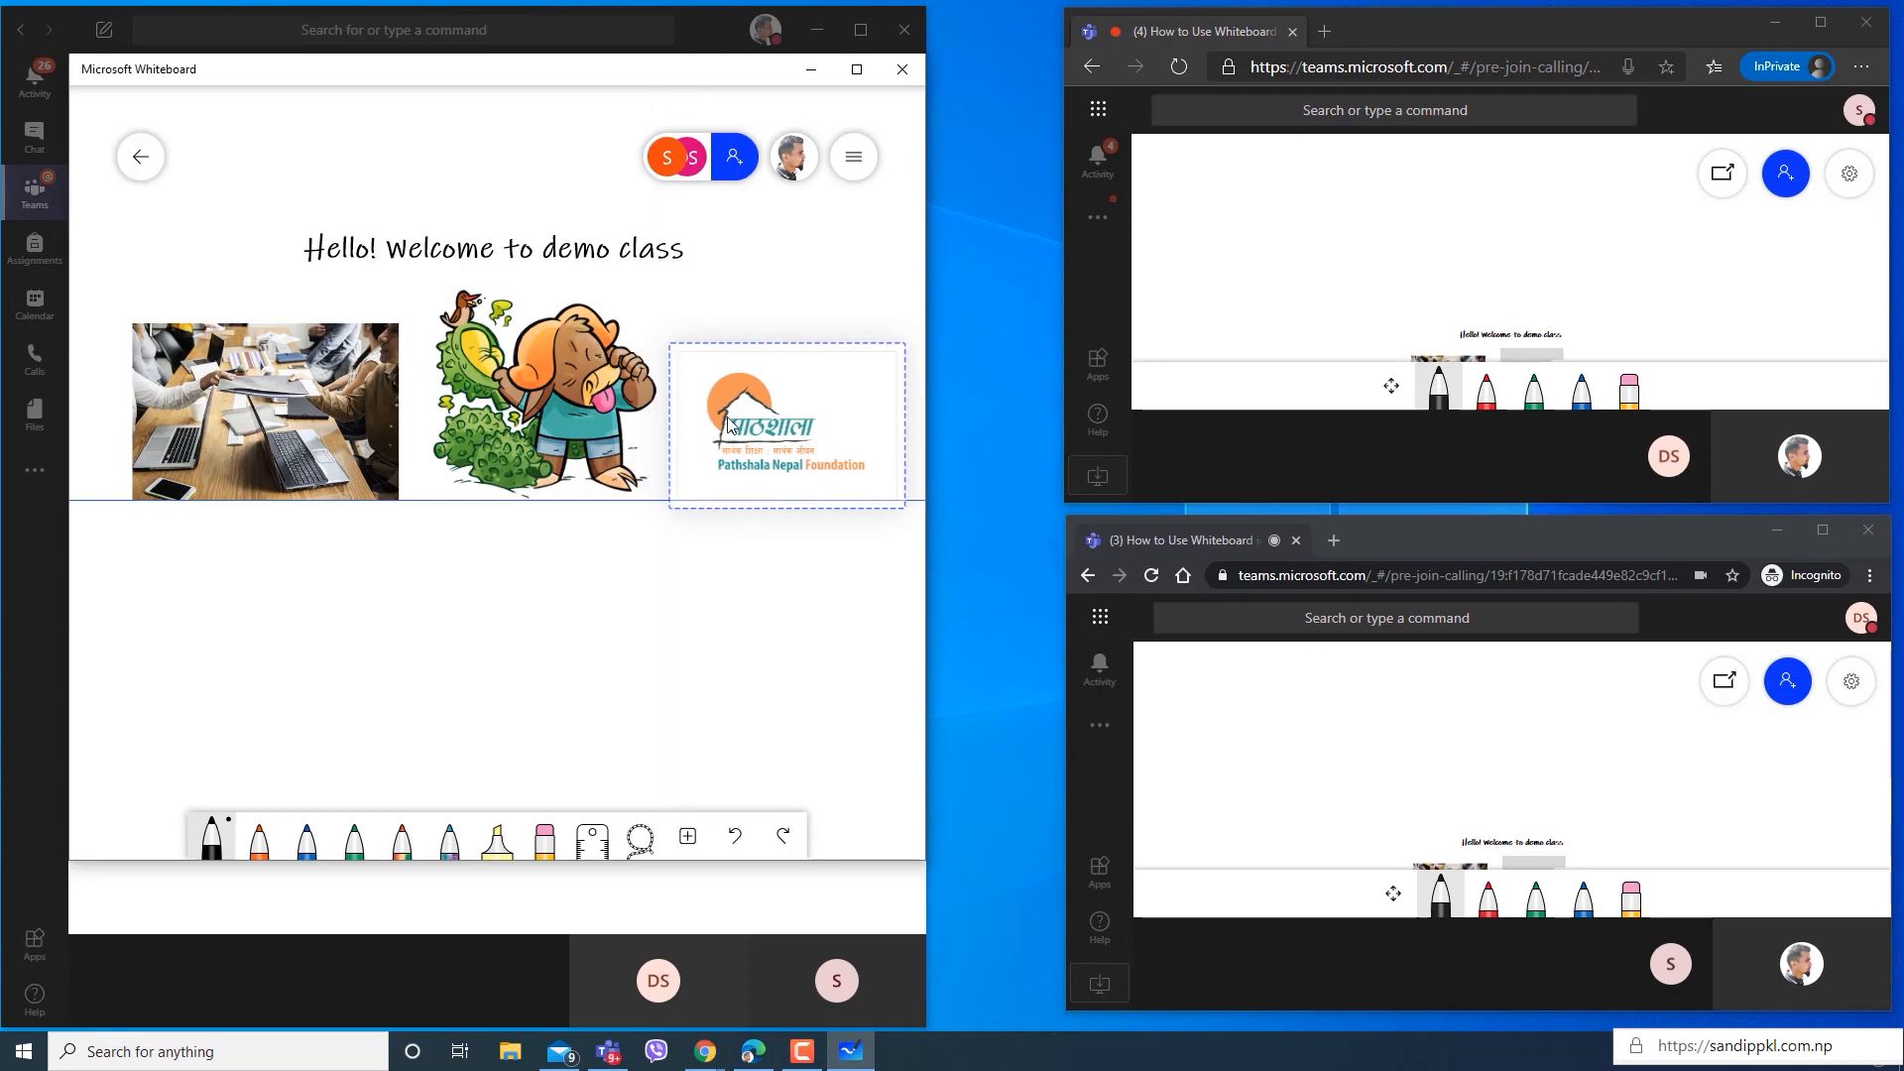
drag(729, 425, 737, 738)
click(429, 642)
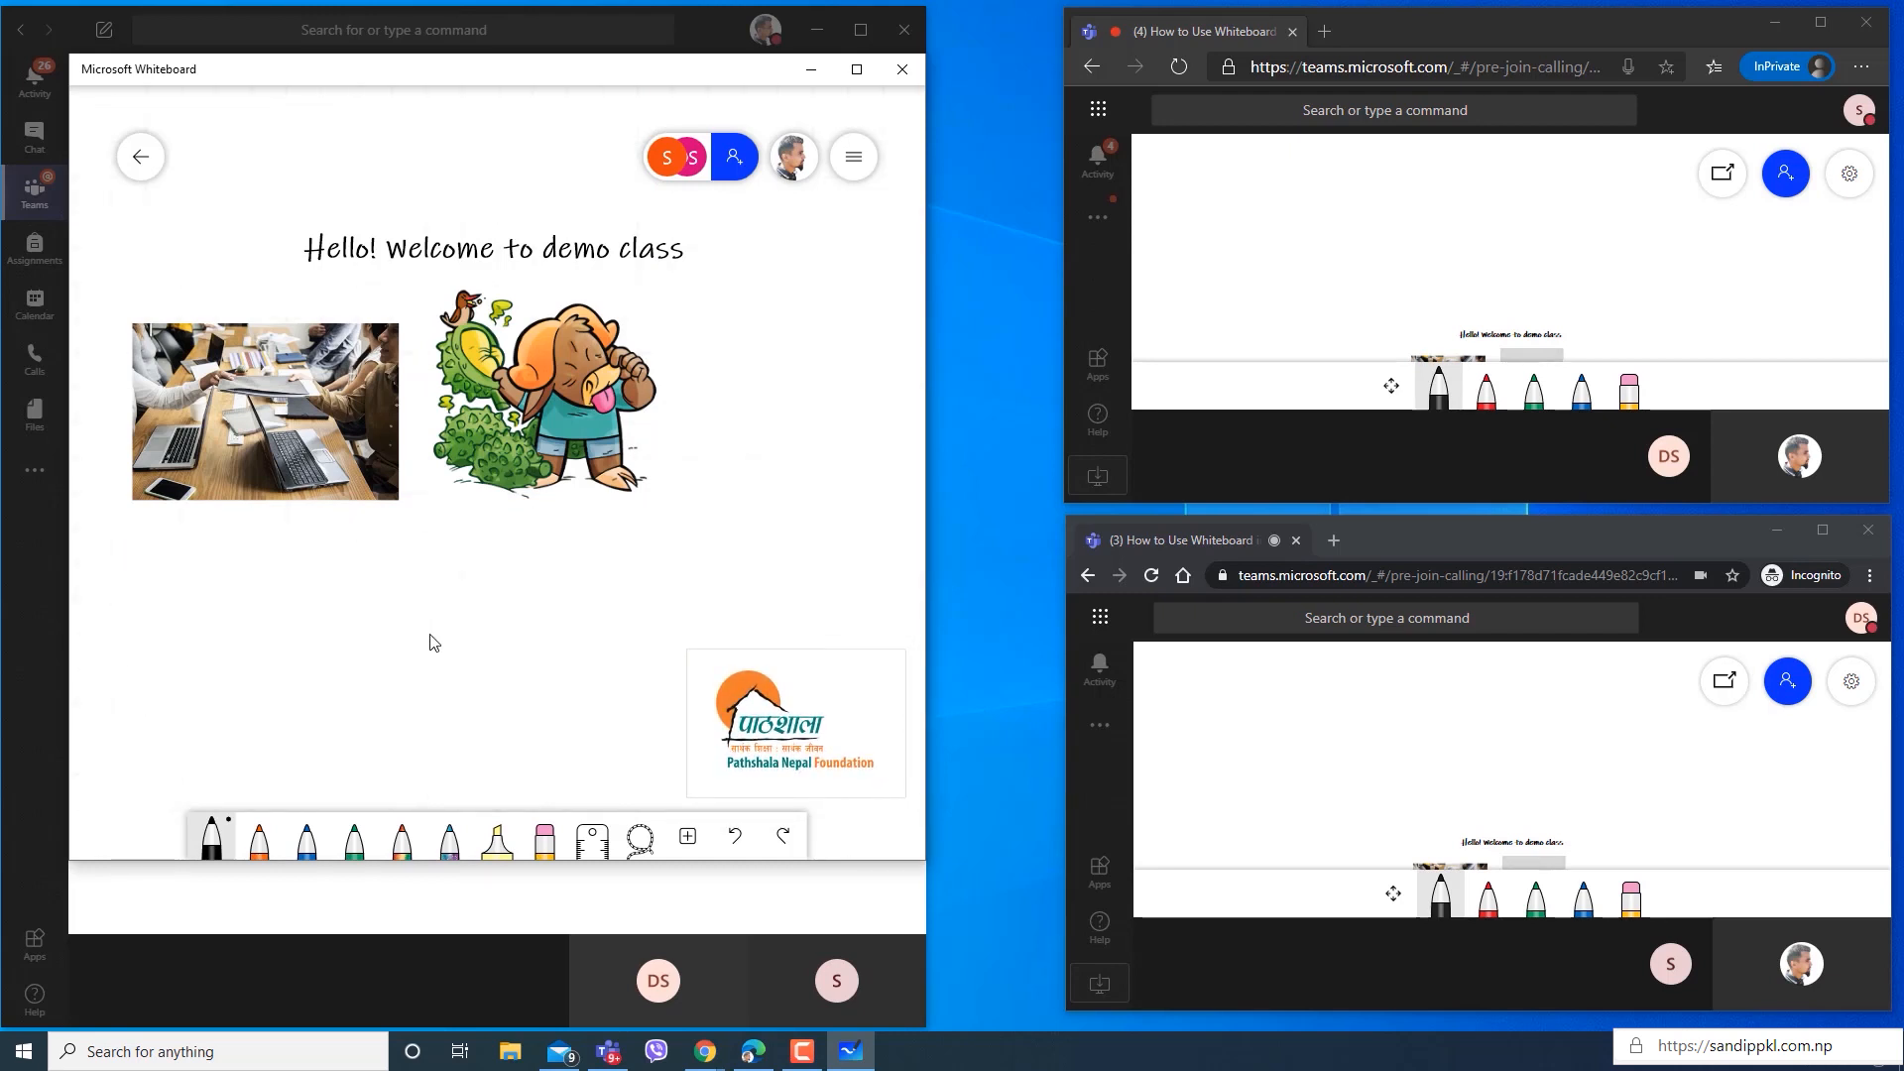
click(522, 380)
drag(504, 427, 653, 422)
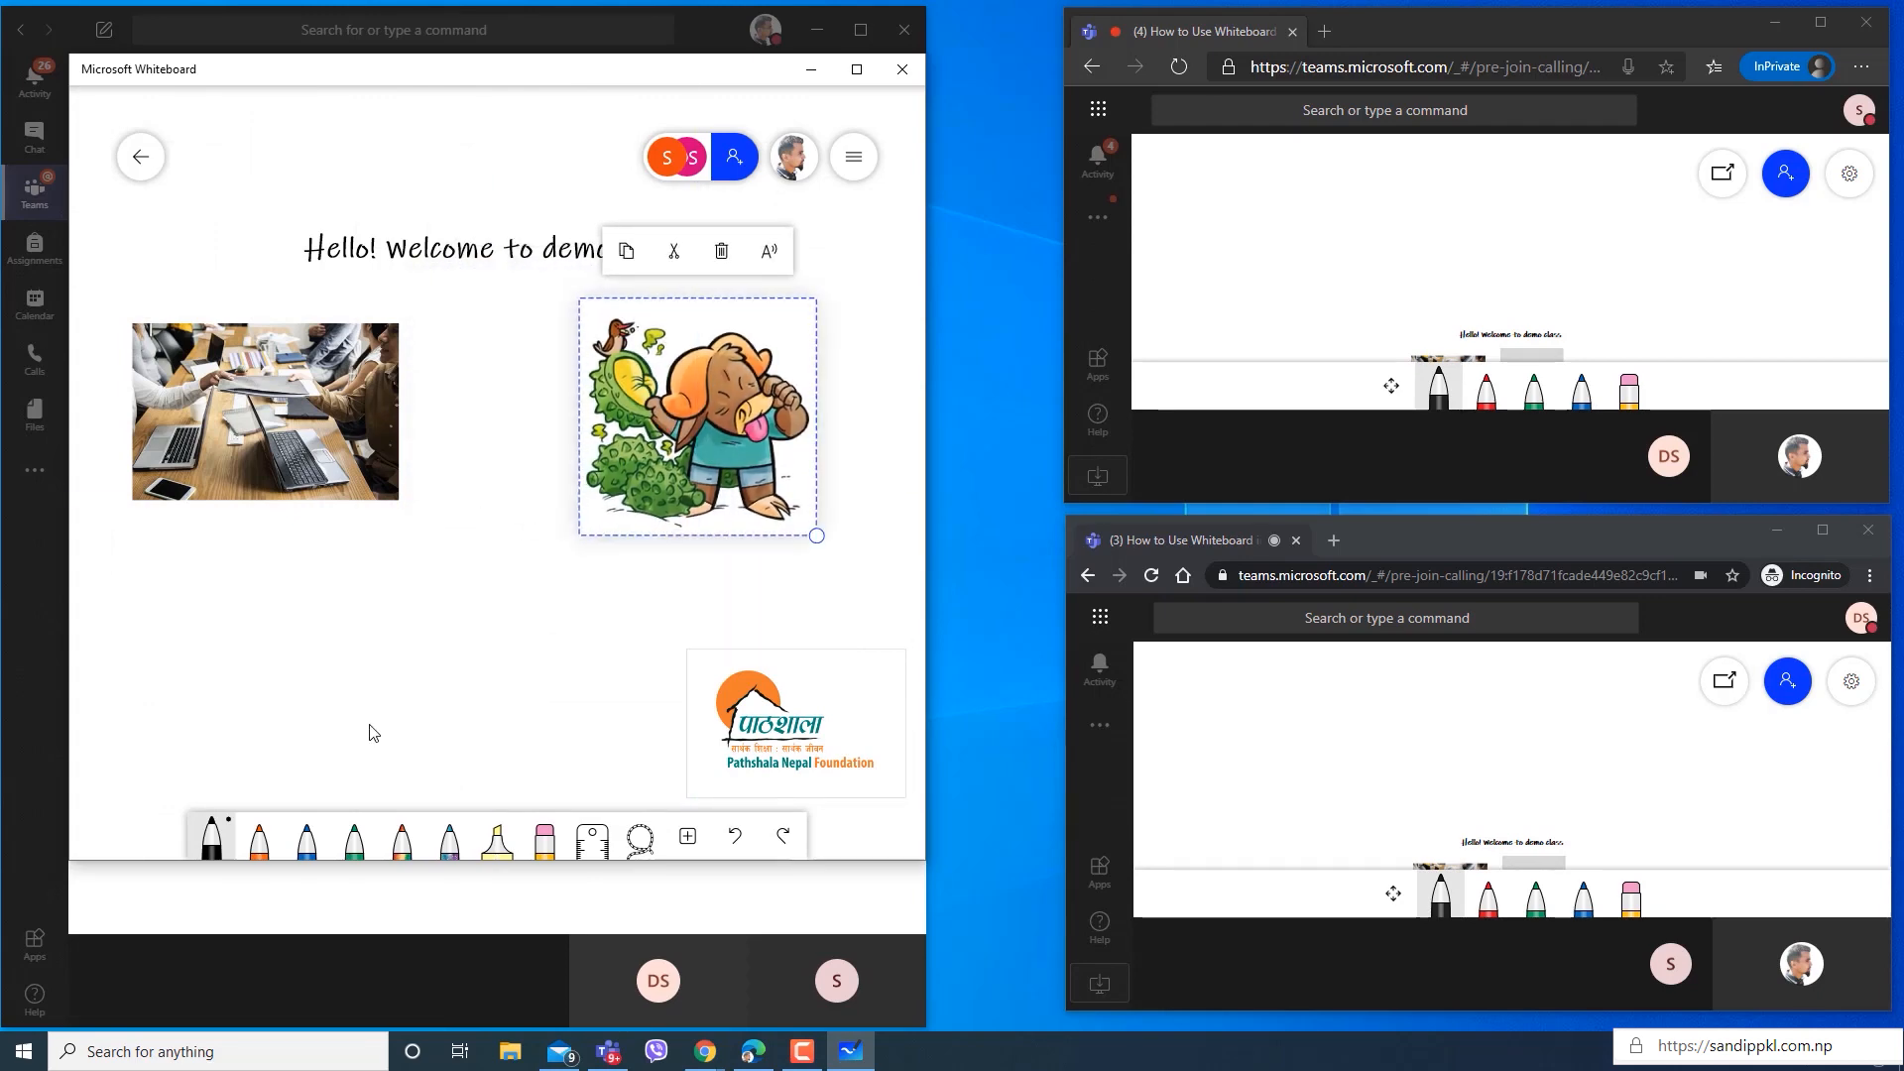
Start inserting a Word document and look through the Desktop and Documents folders before returning to the SPKLG folder.
click(687, 836)
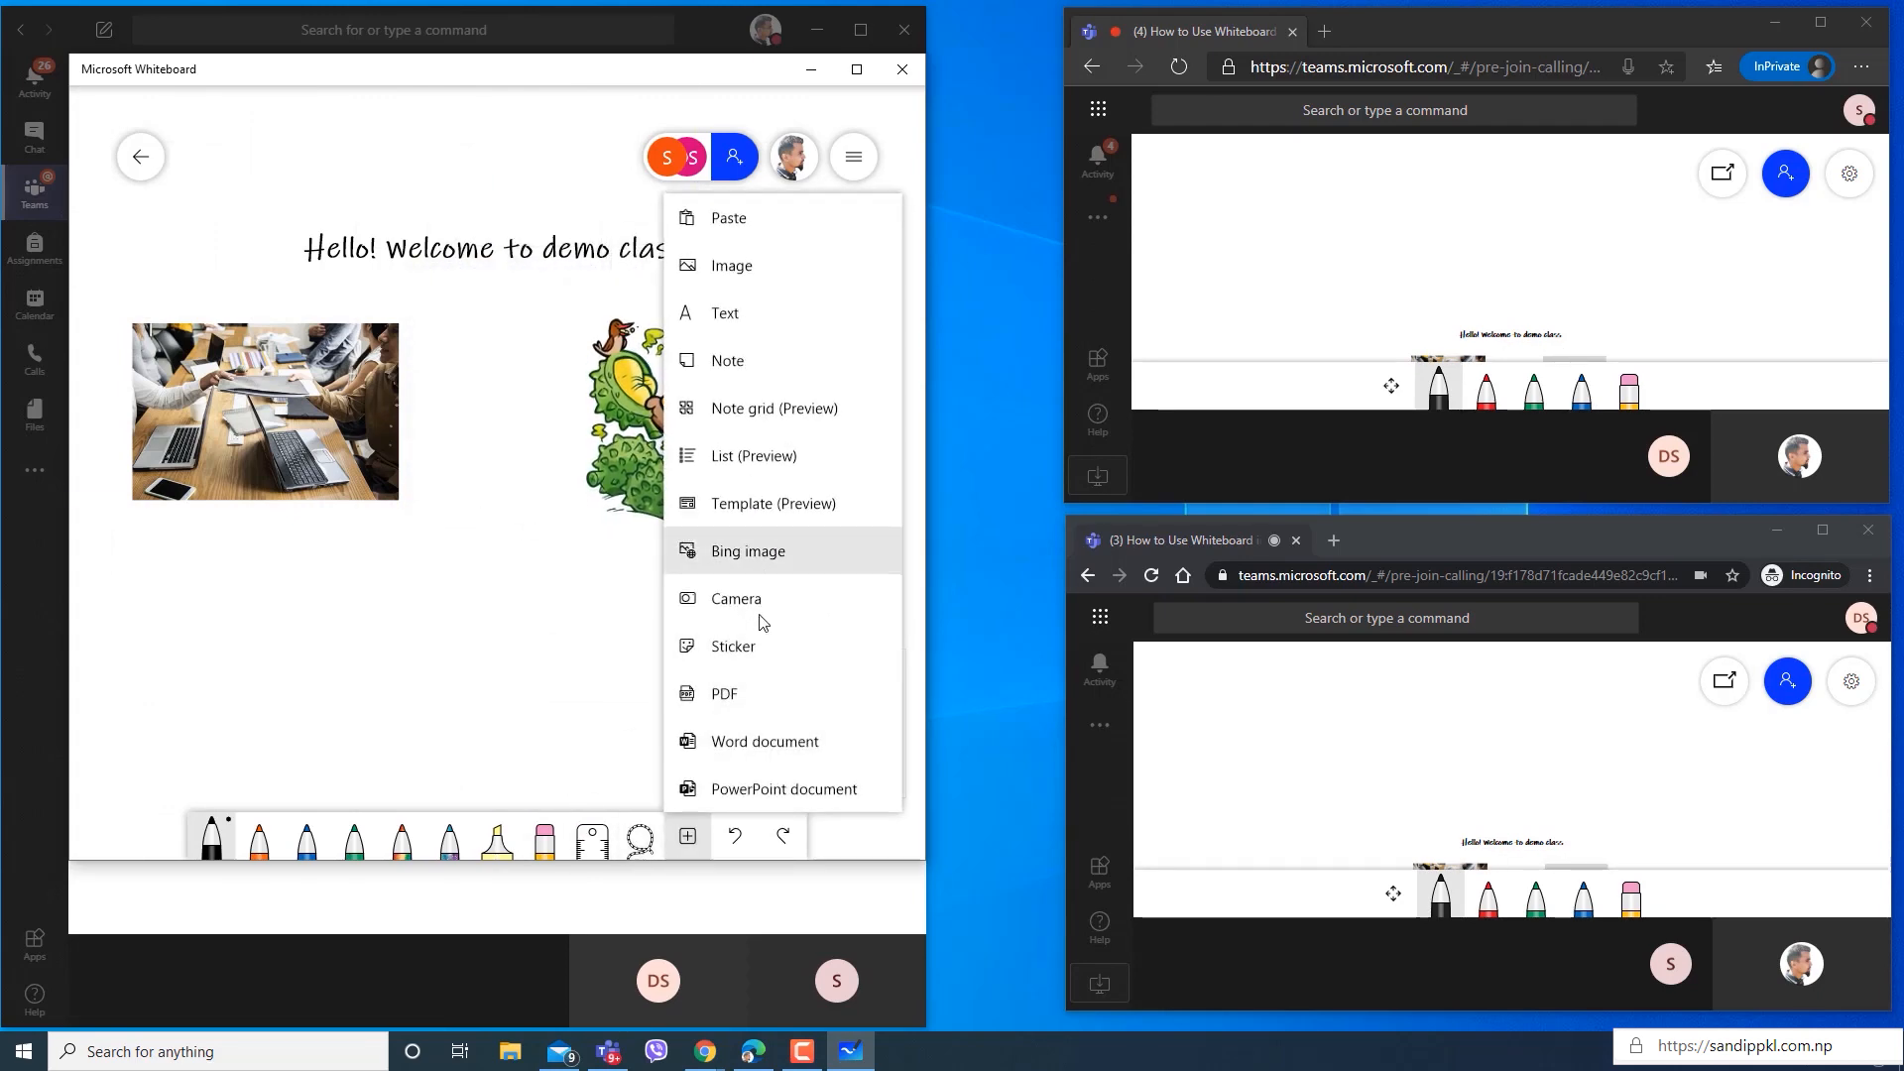
click(749, 739)
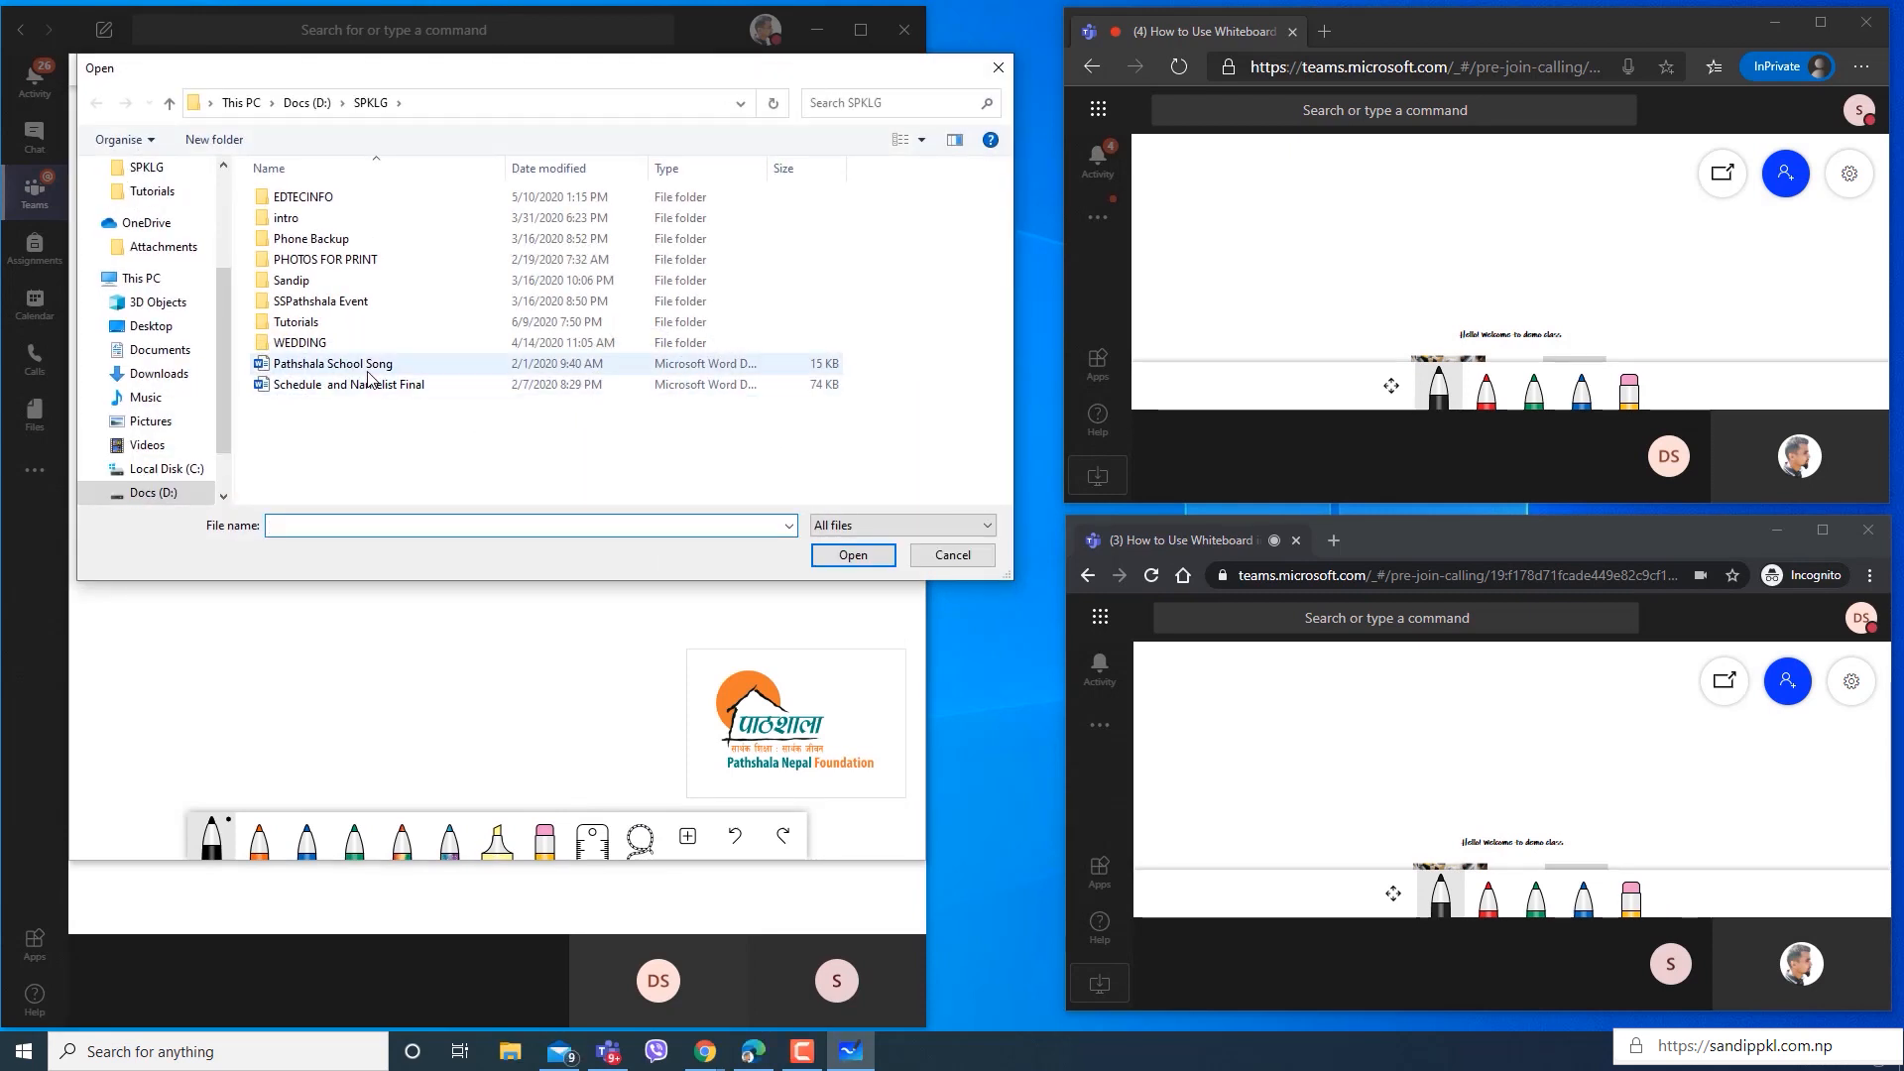
click(167, 327)
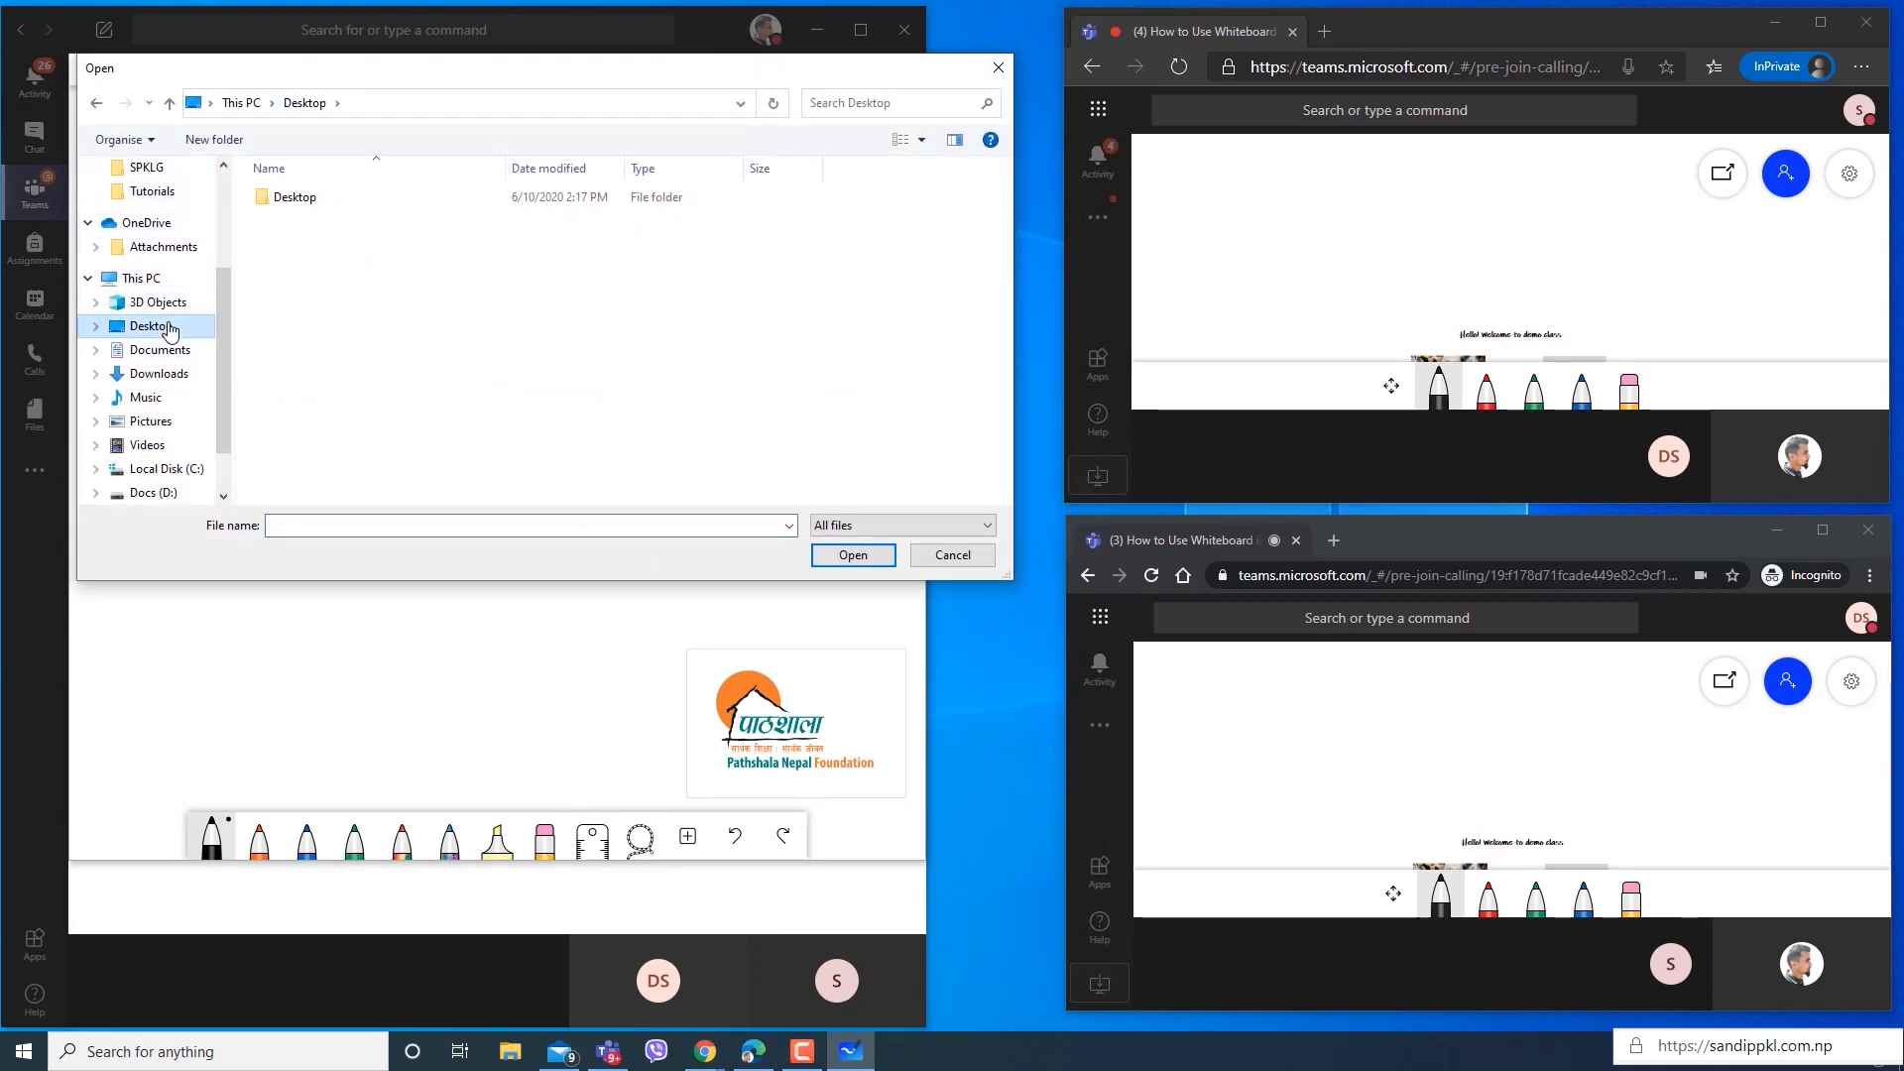
click(390, 204)
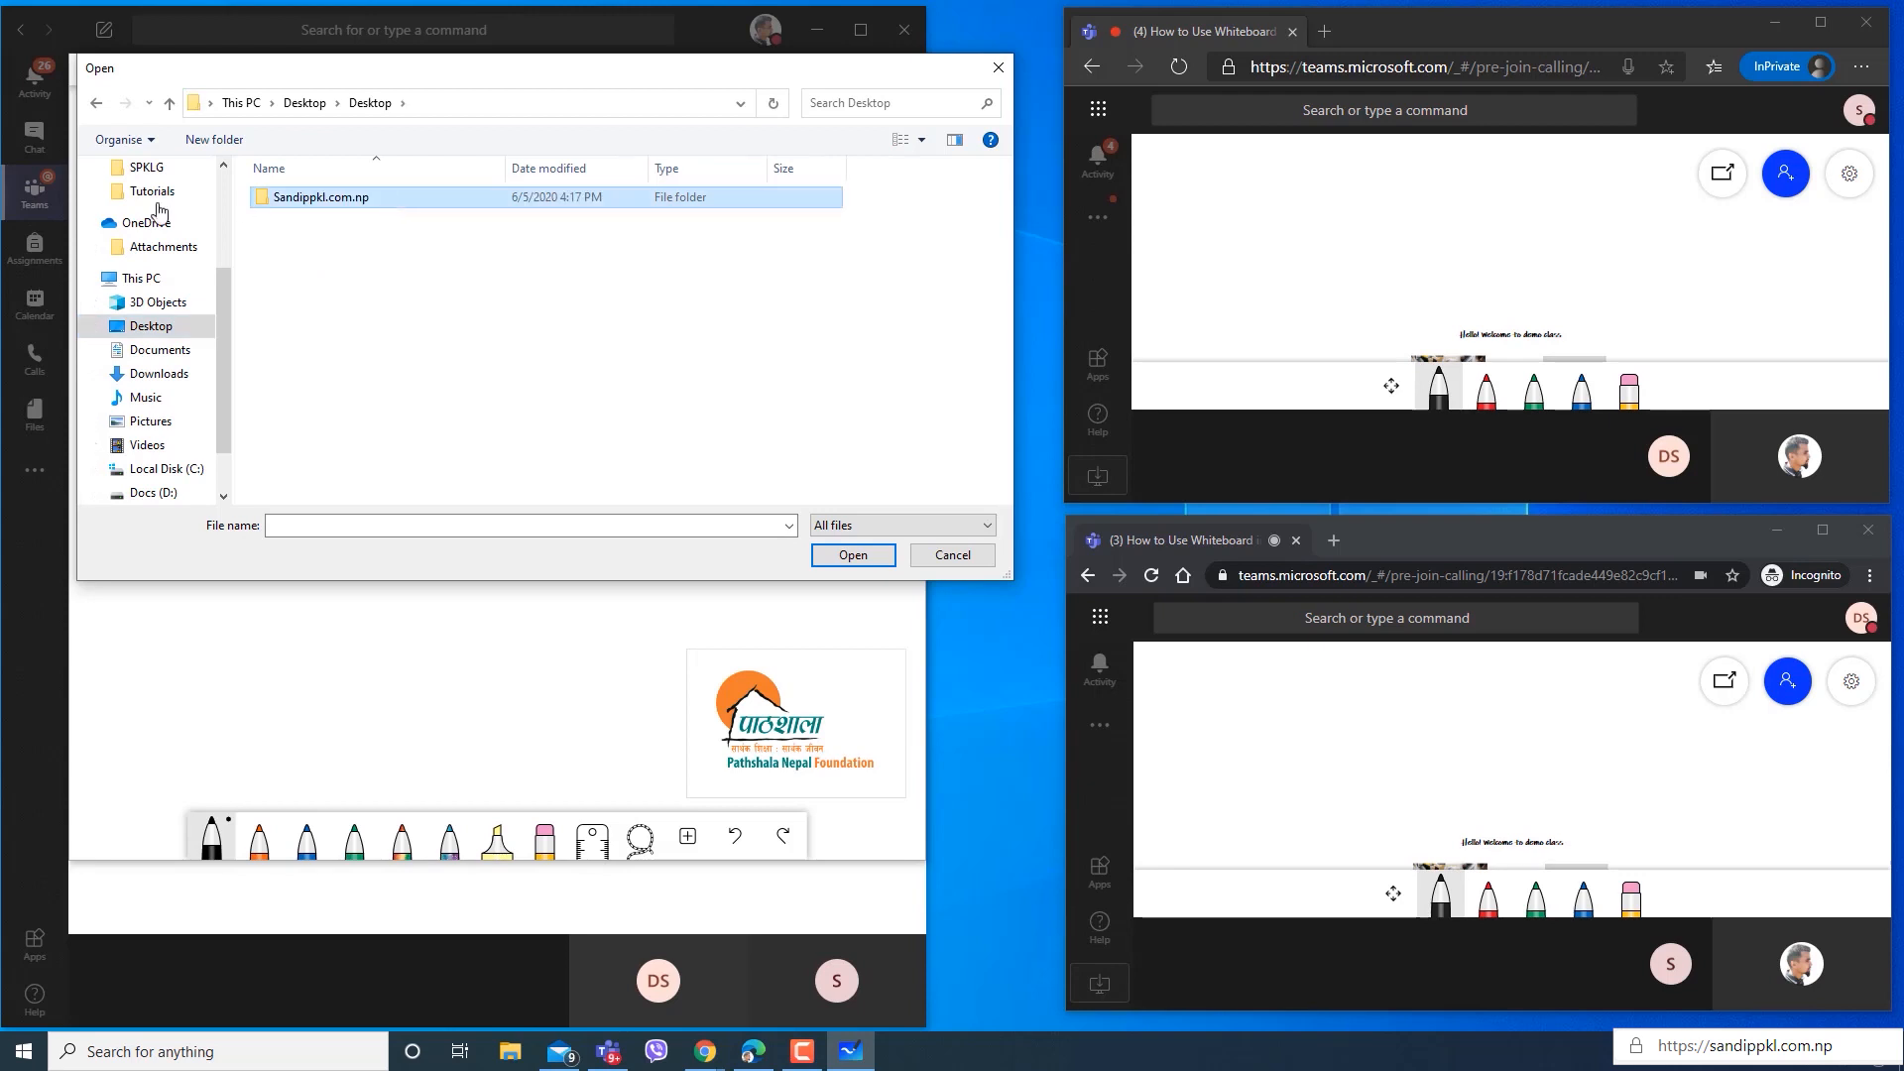
click(95, 105)
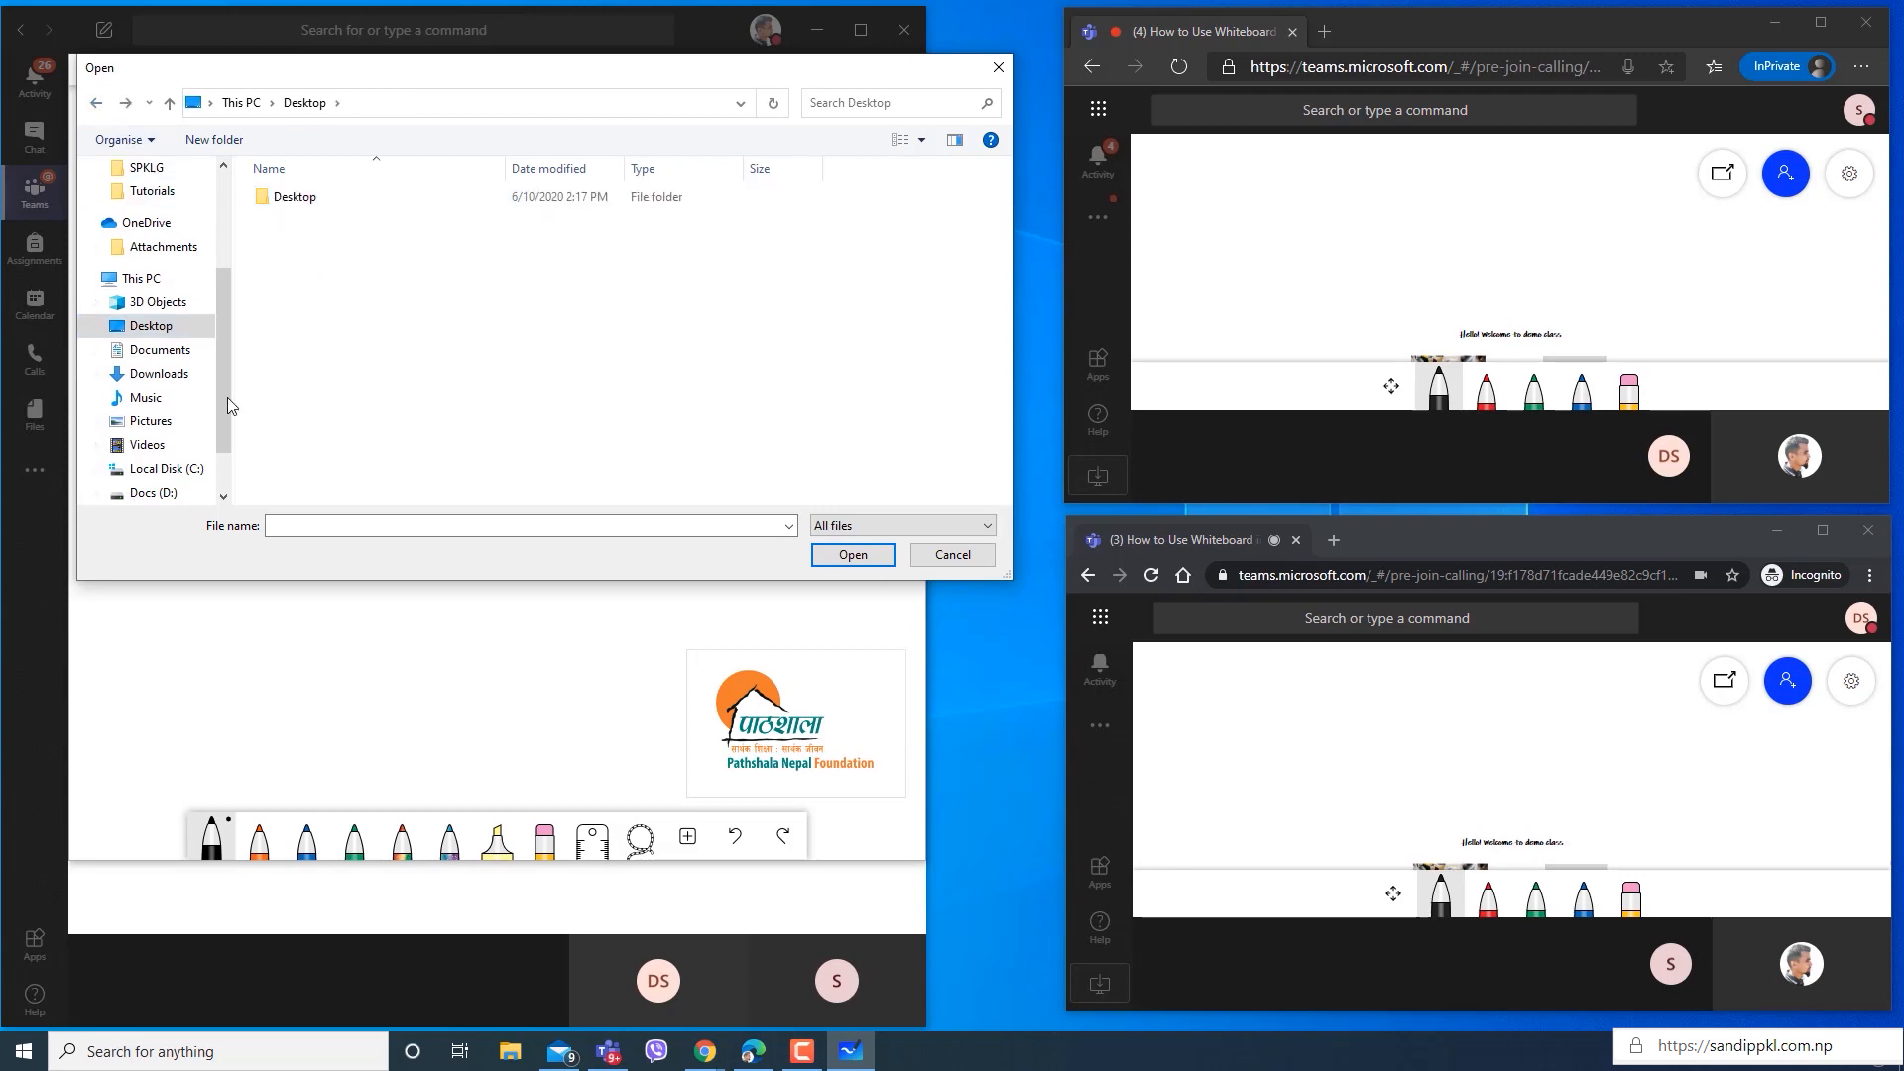
click(162, 353)
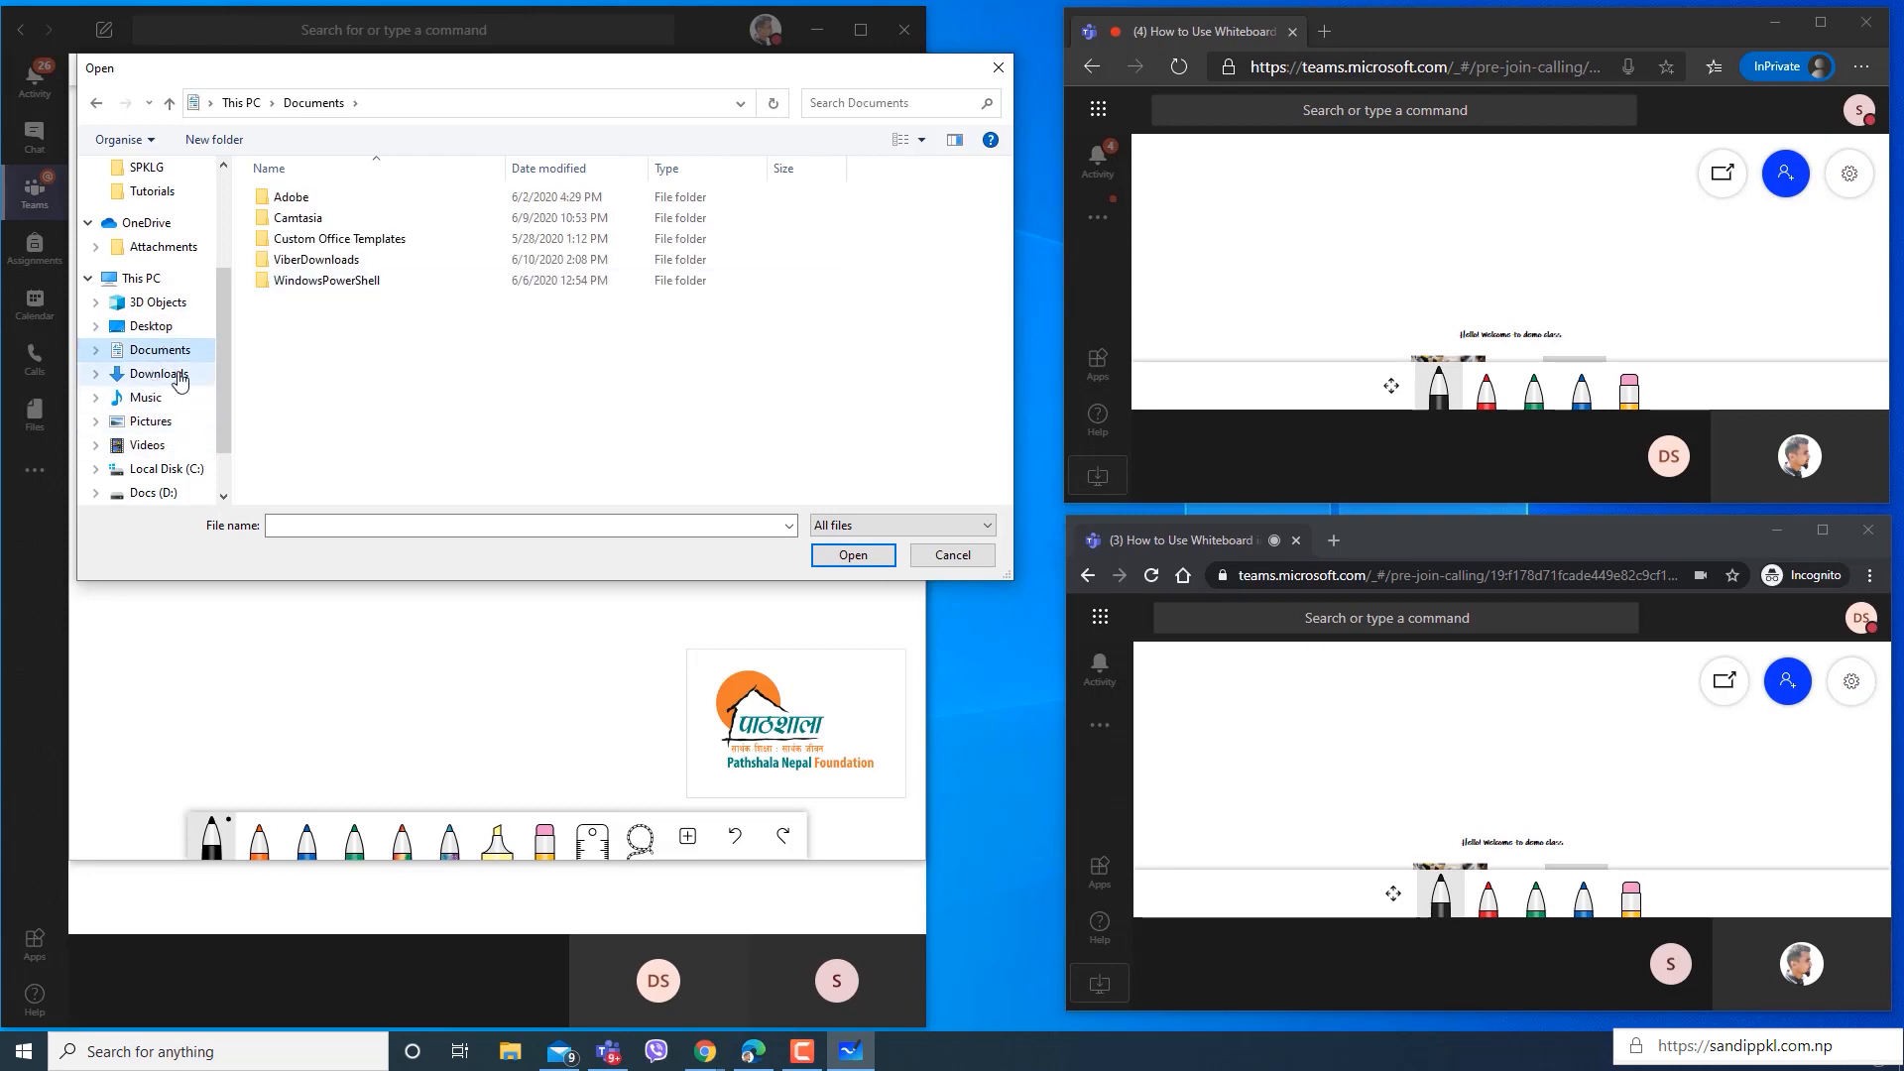
scroll(196, 431, down, 2)
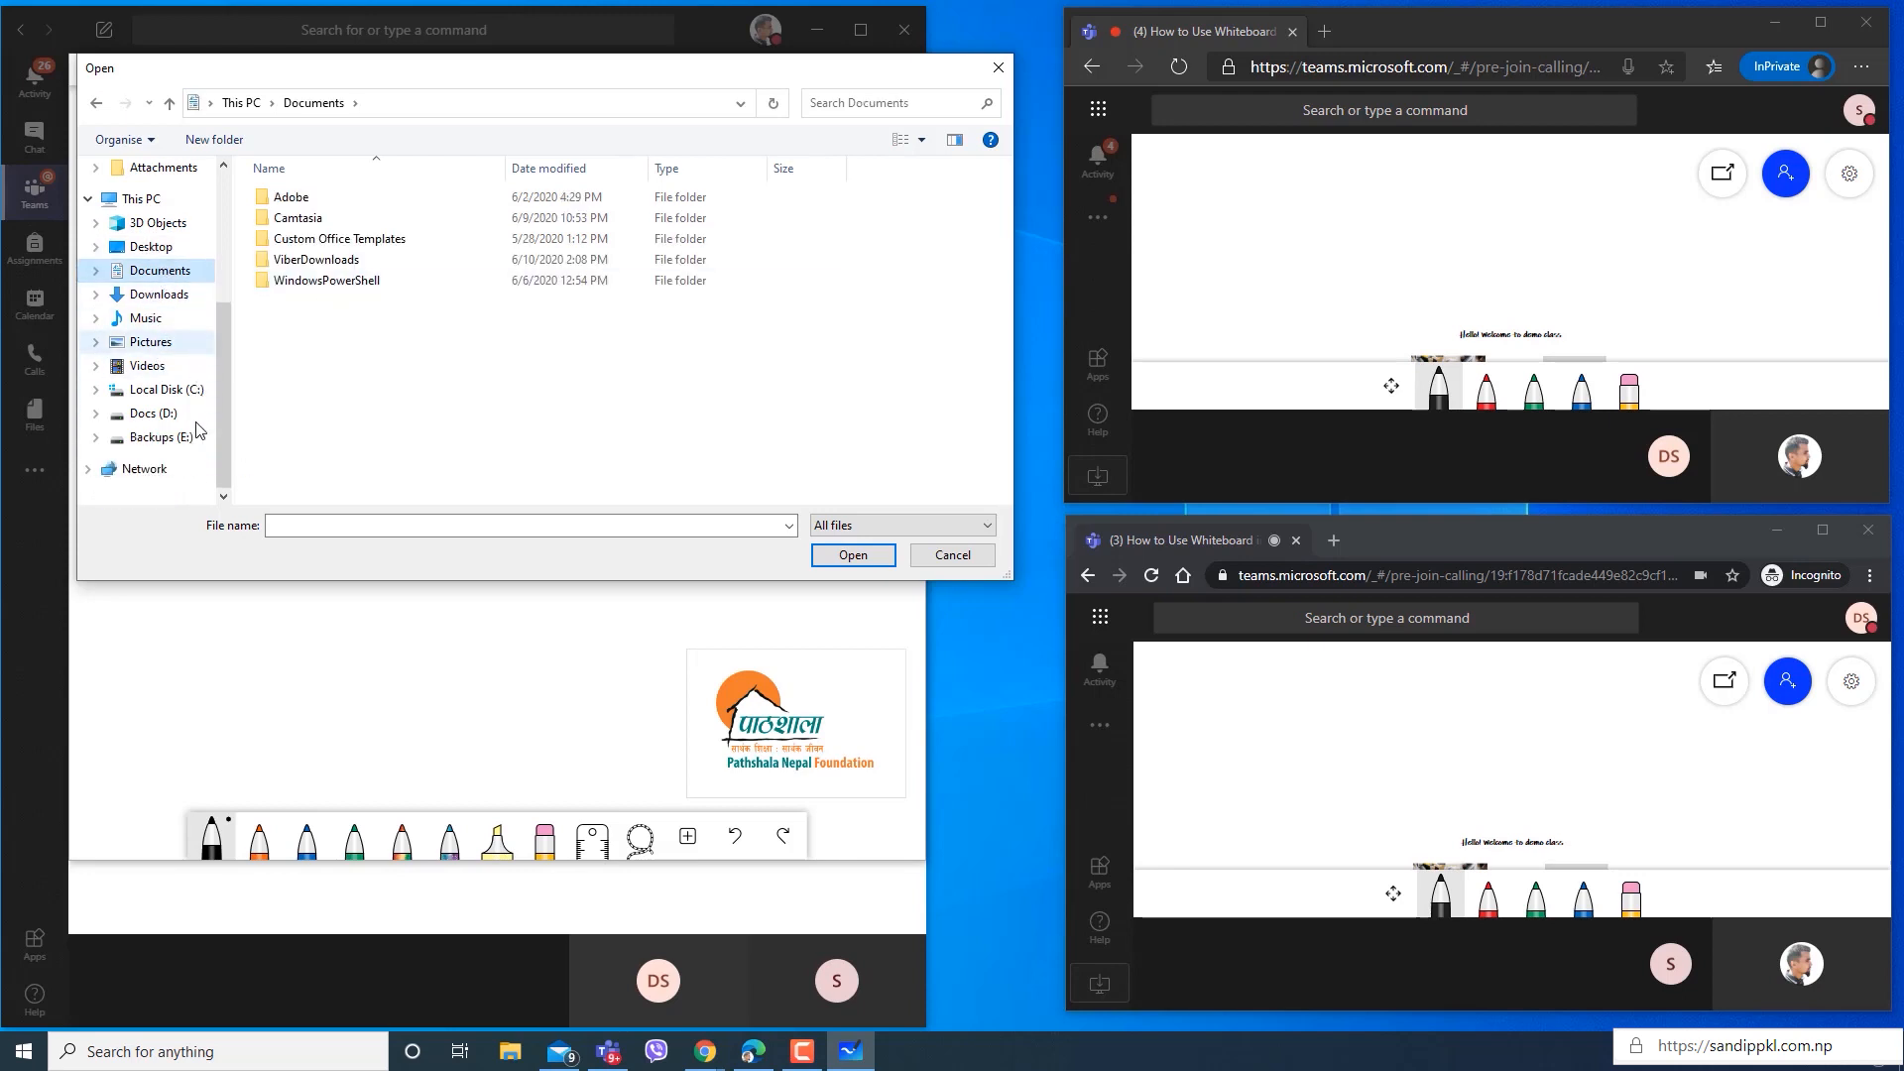
scroll(227, 363, up, 5)
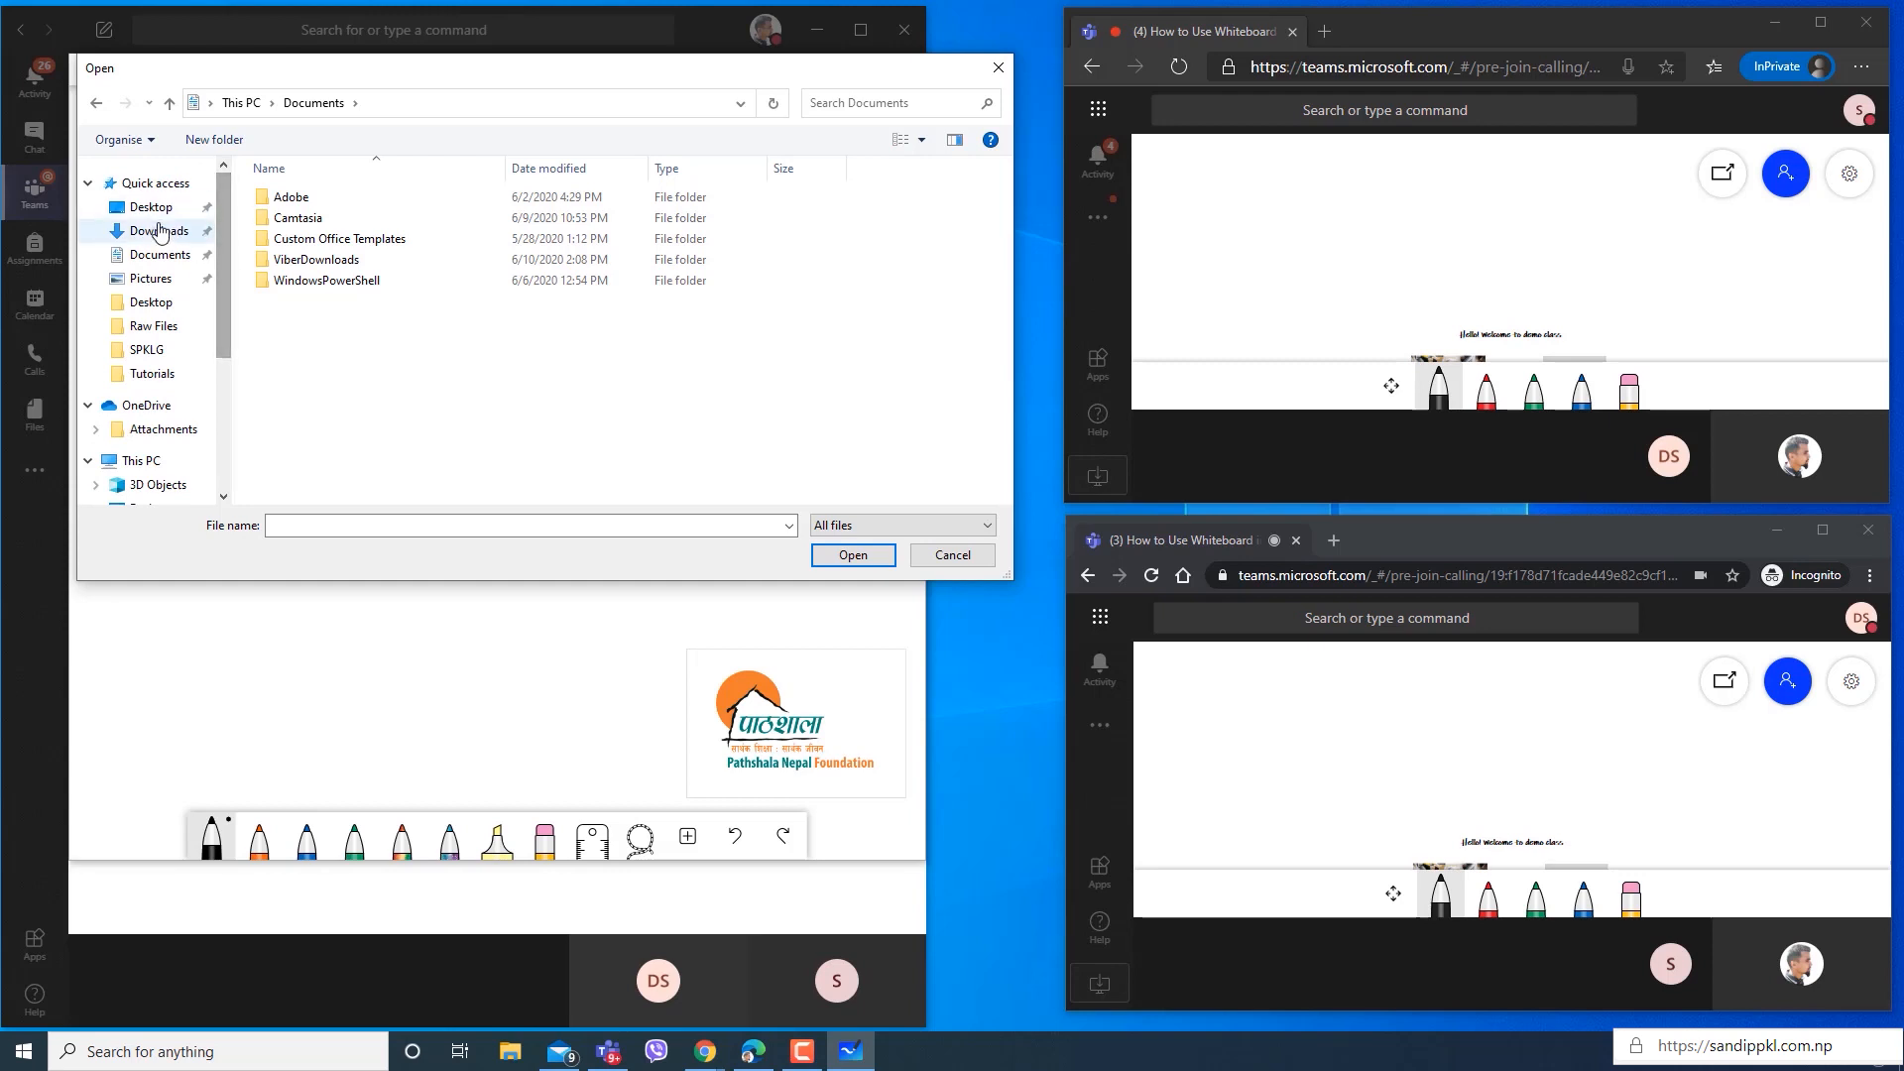
click(97, 104)
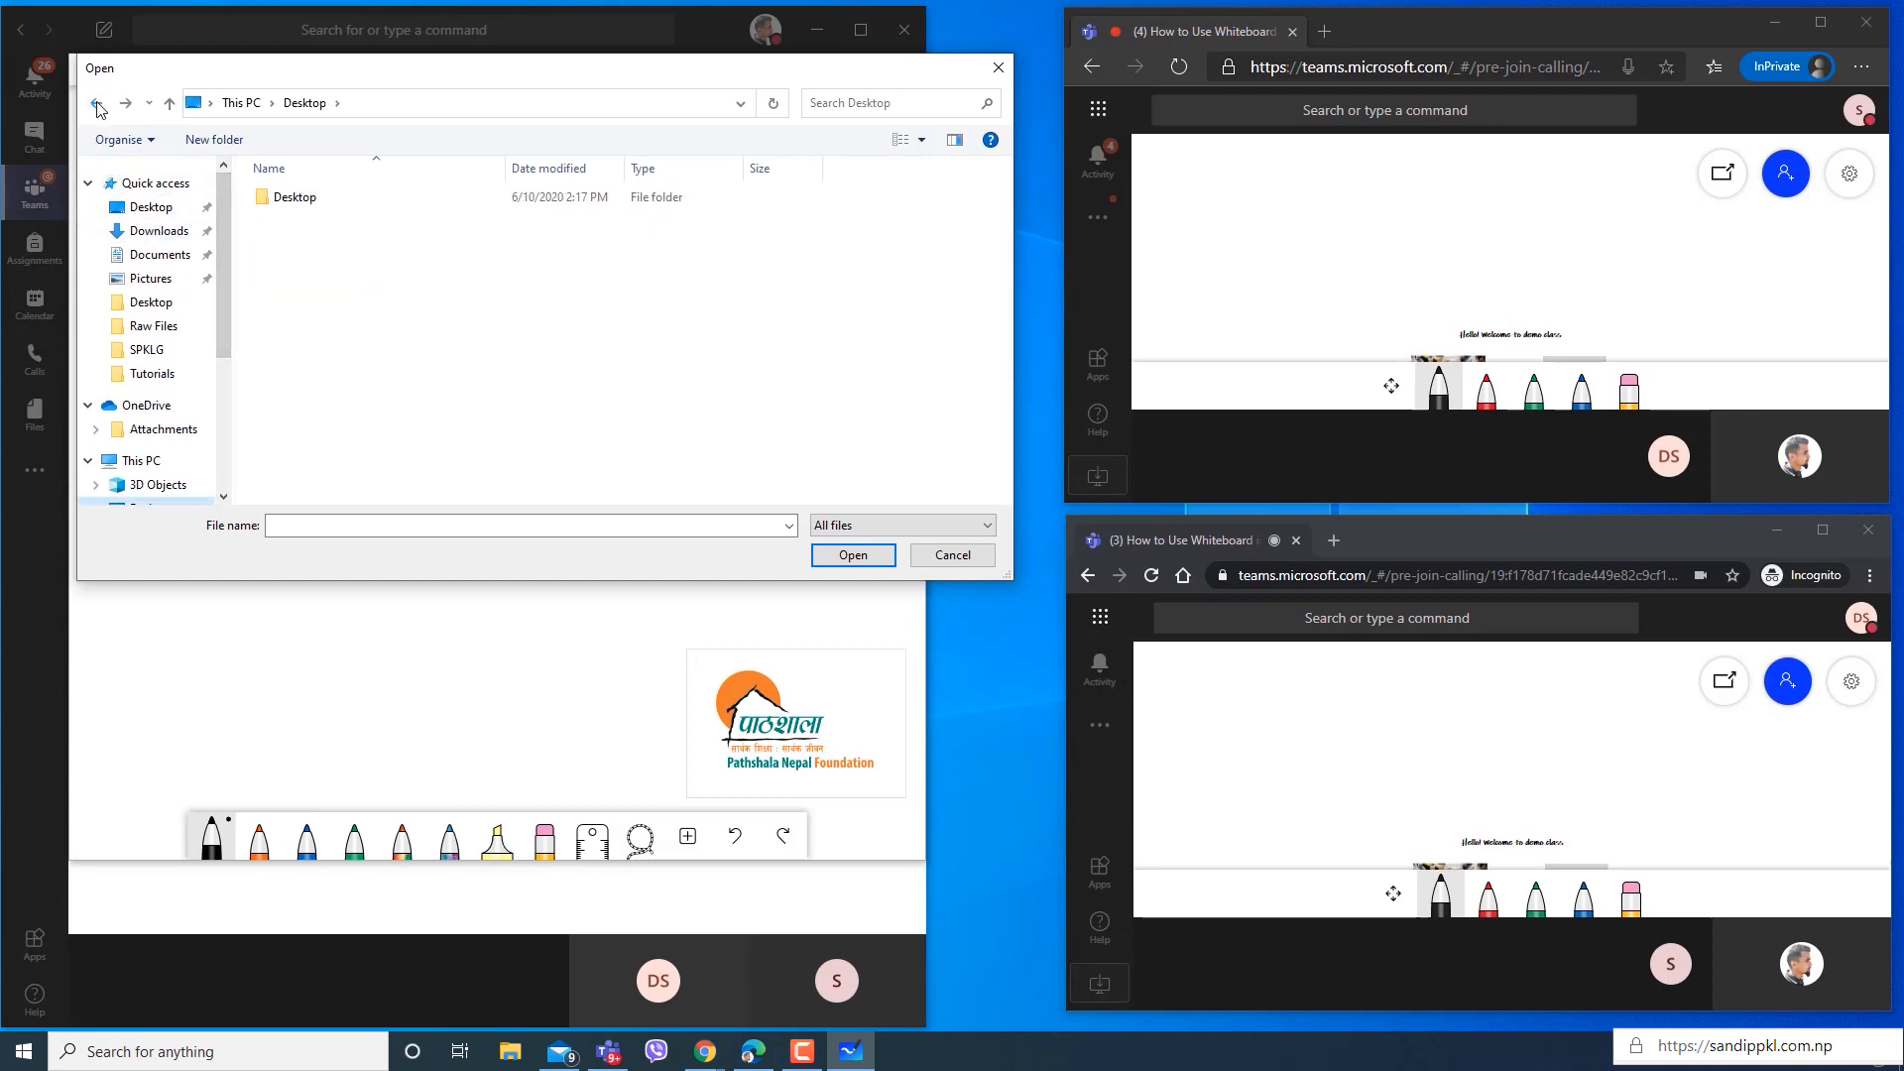
click(97, 104)
Insert the page of the Word document "Pathshala School Song" into the whiteboard.
click(288, 367)
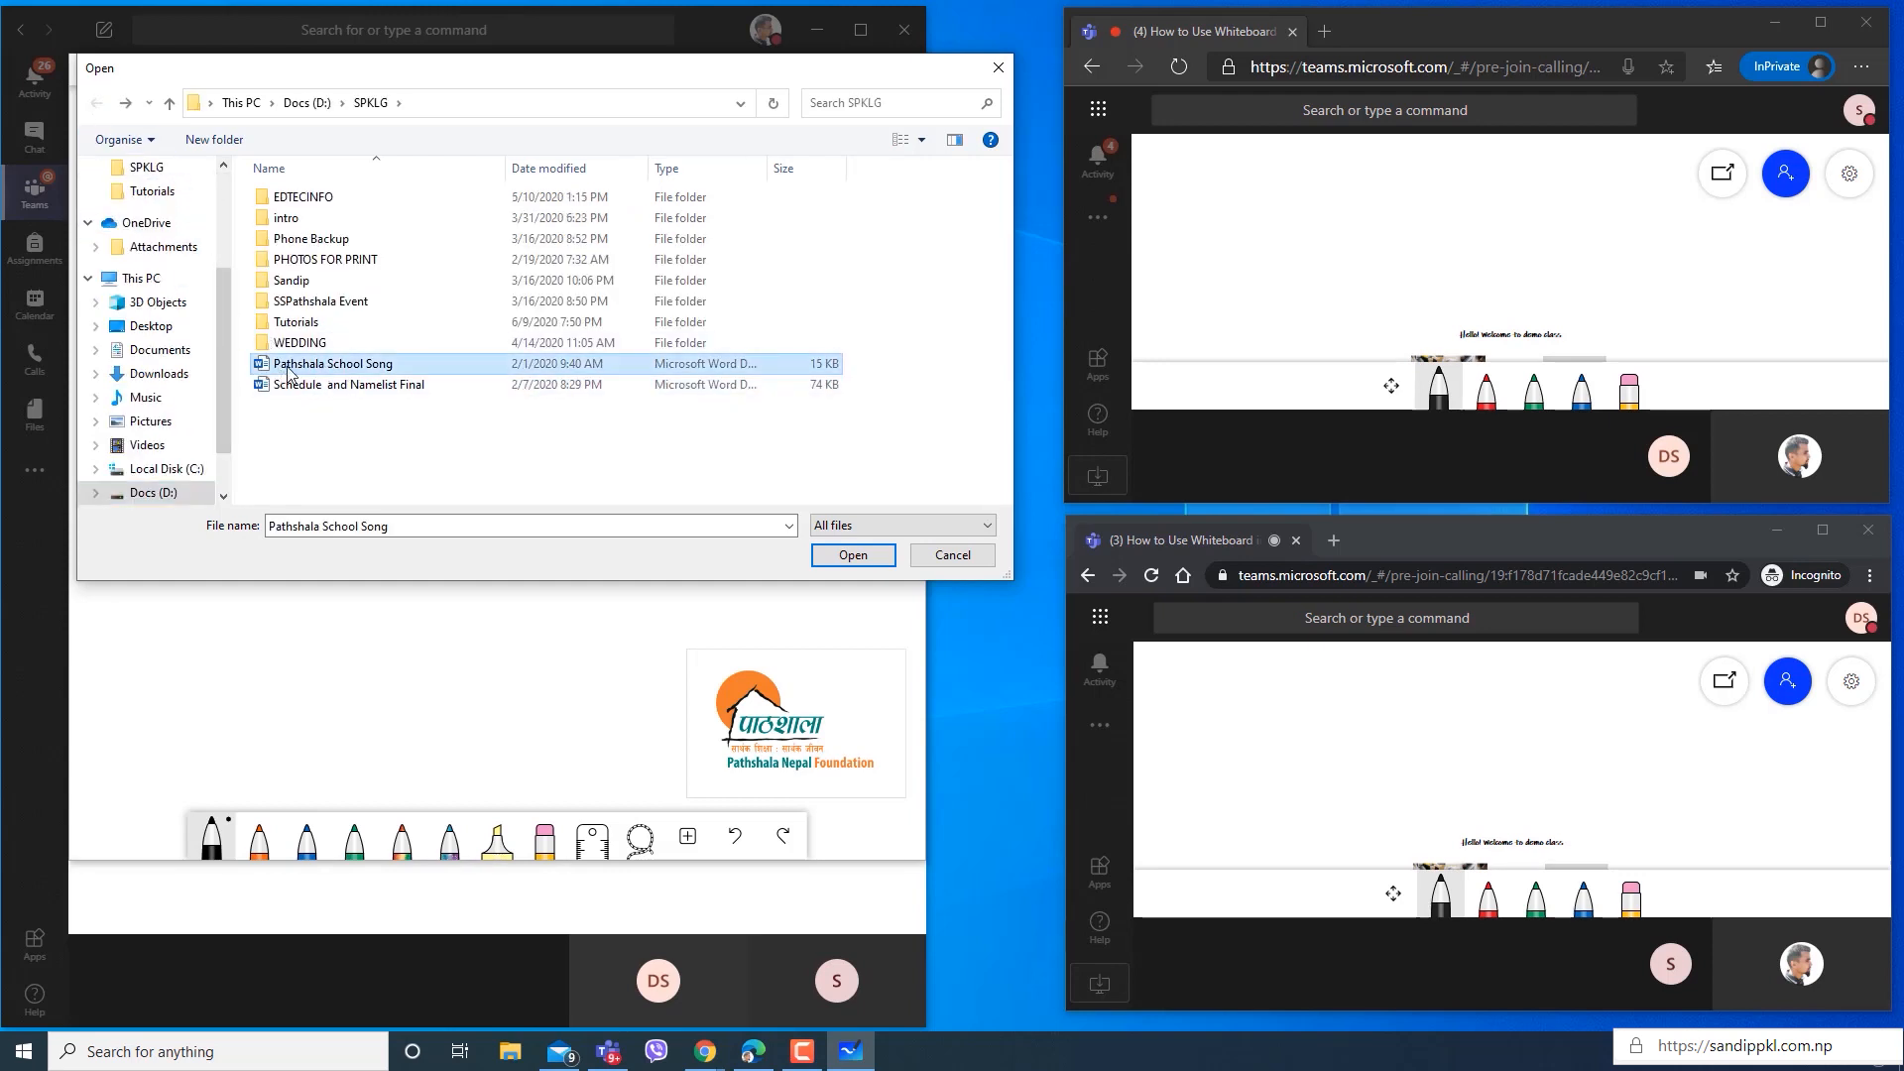
click(845, 556)
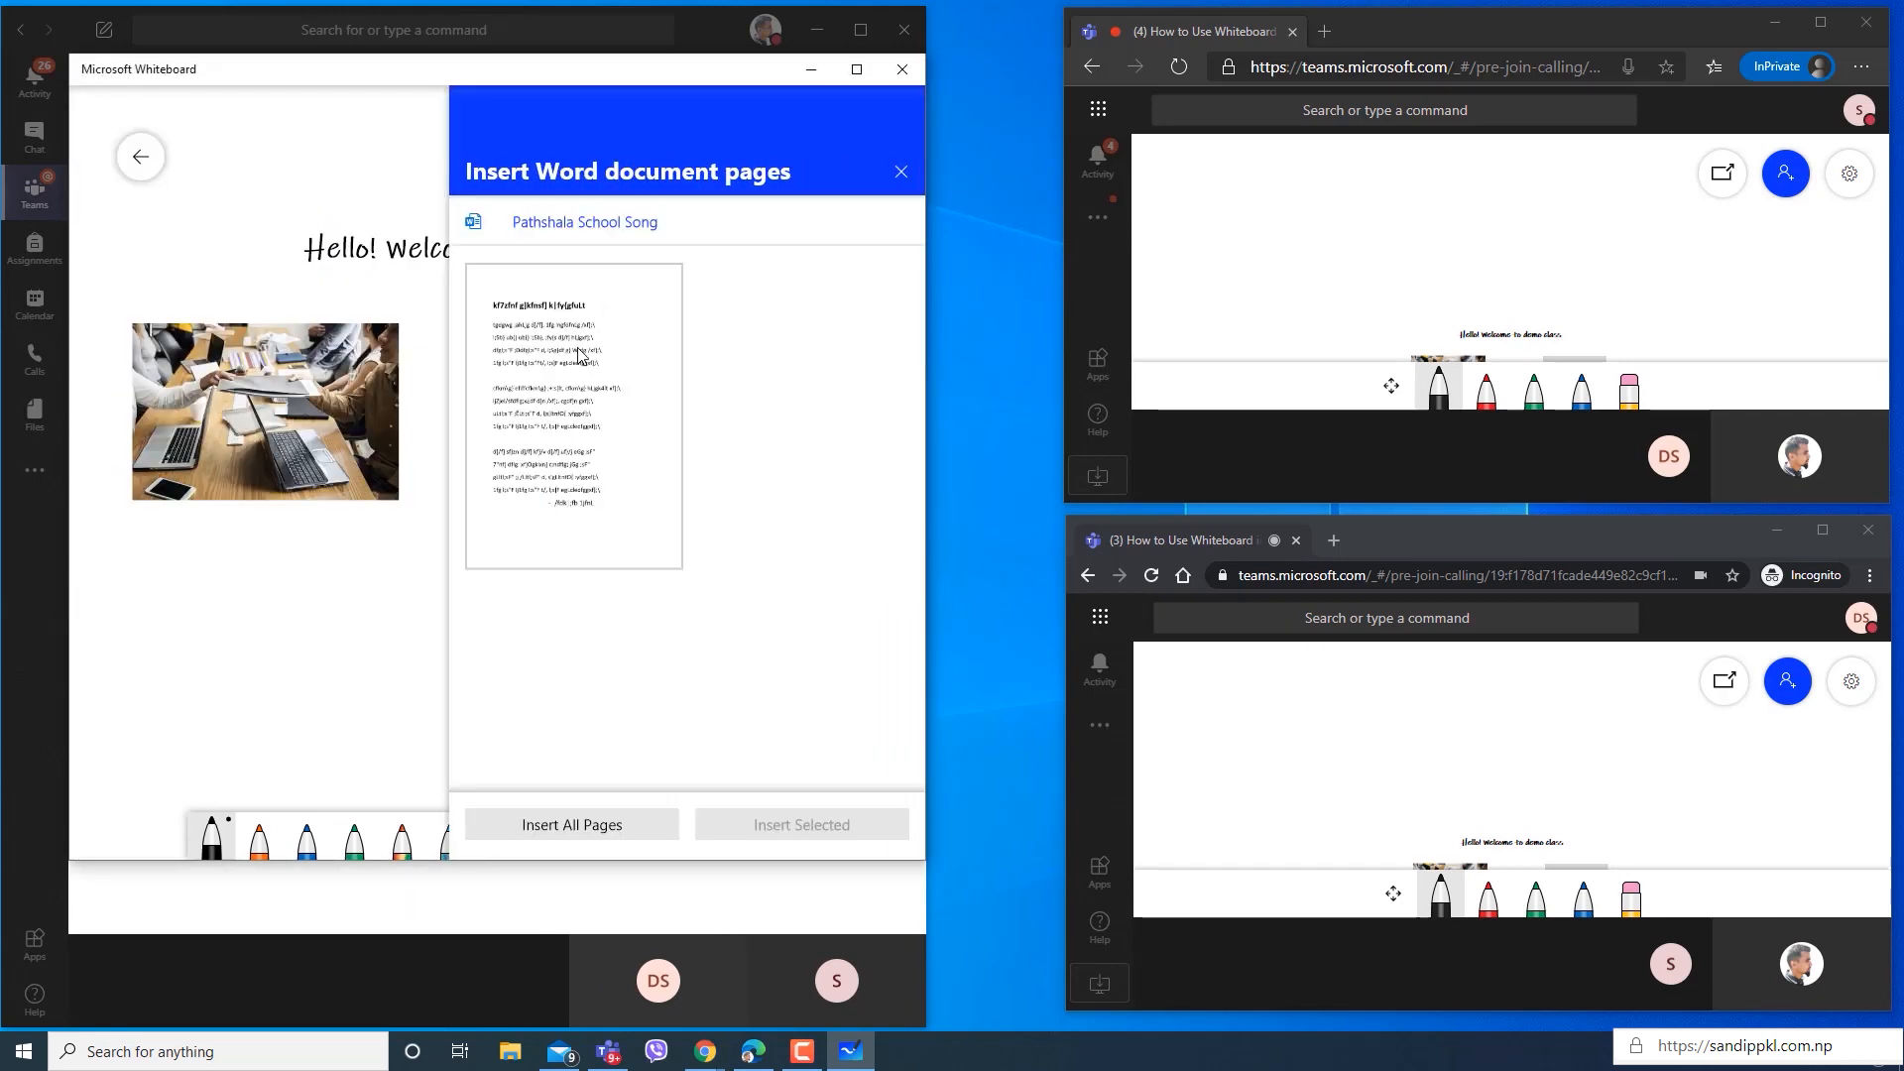
click(581, 355)
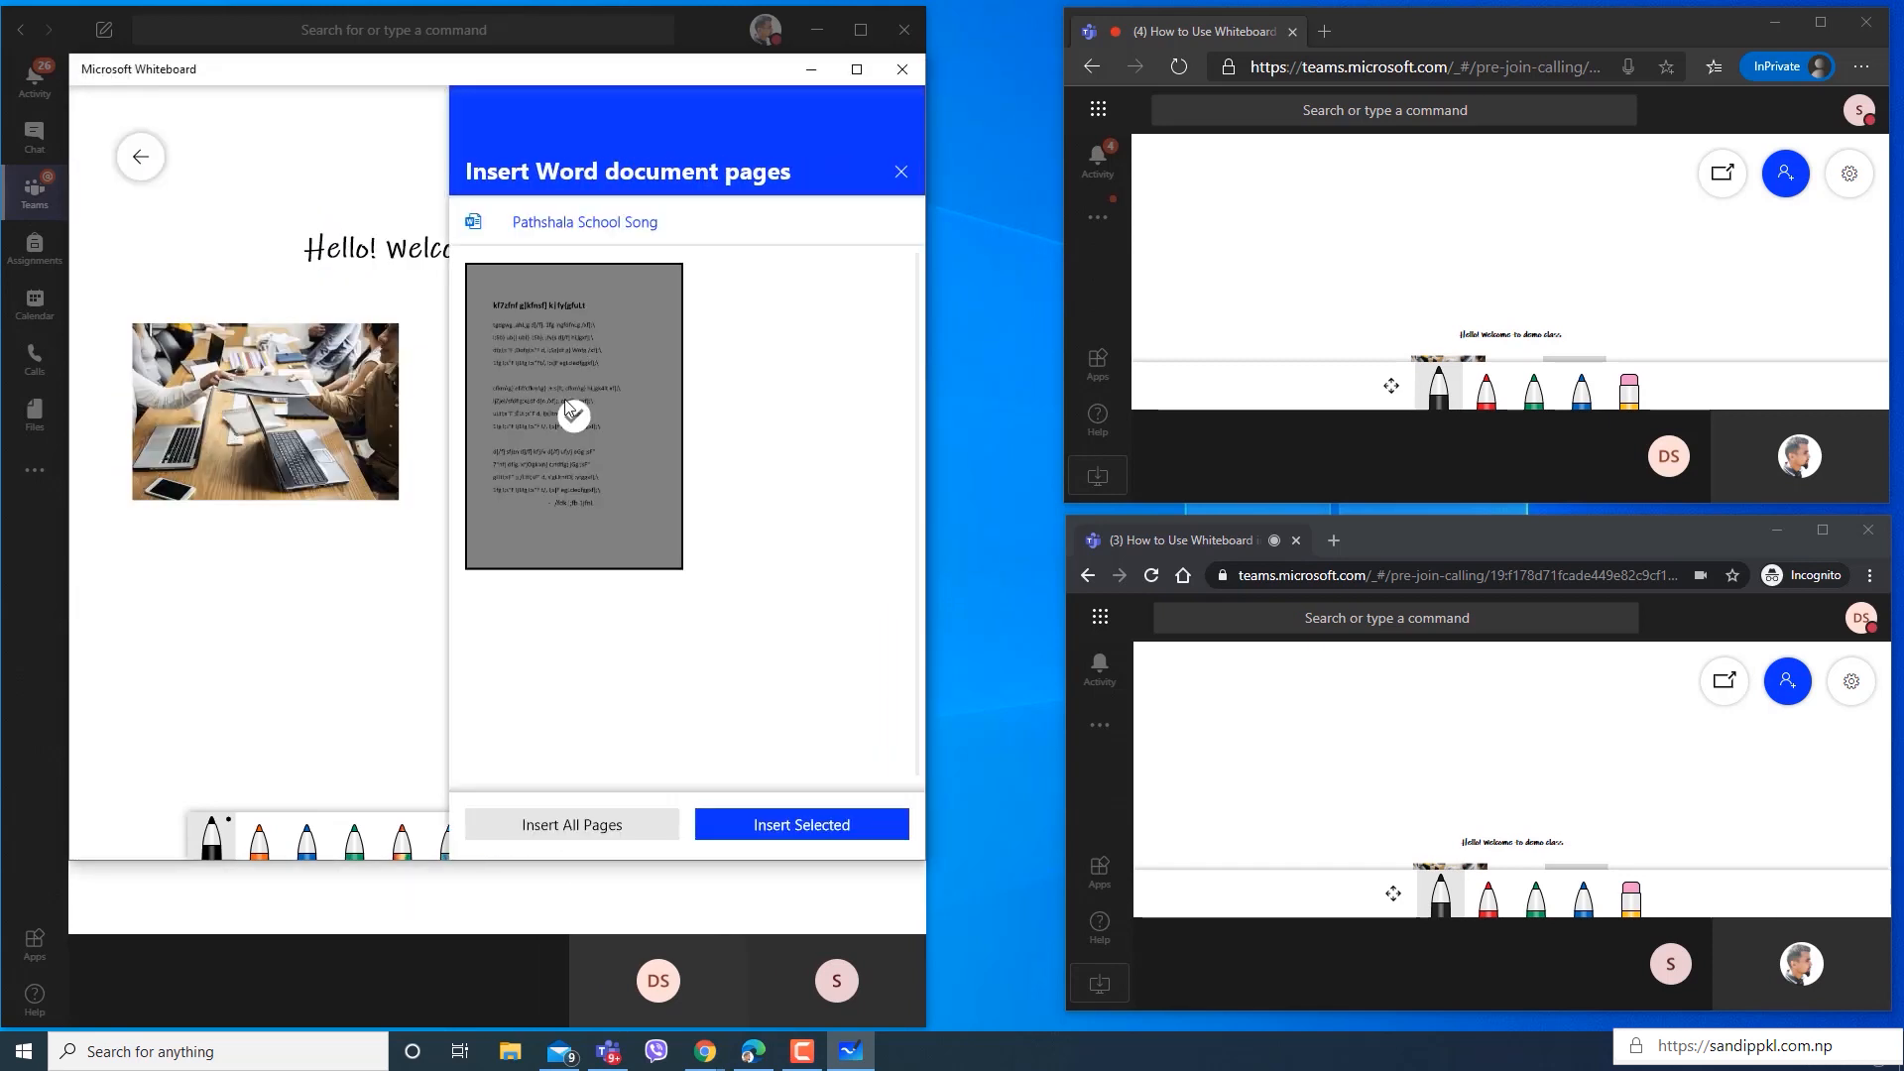
click(786, 829)
click(592, 341)
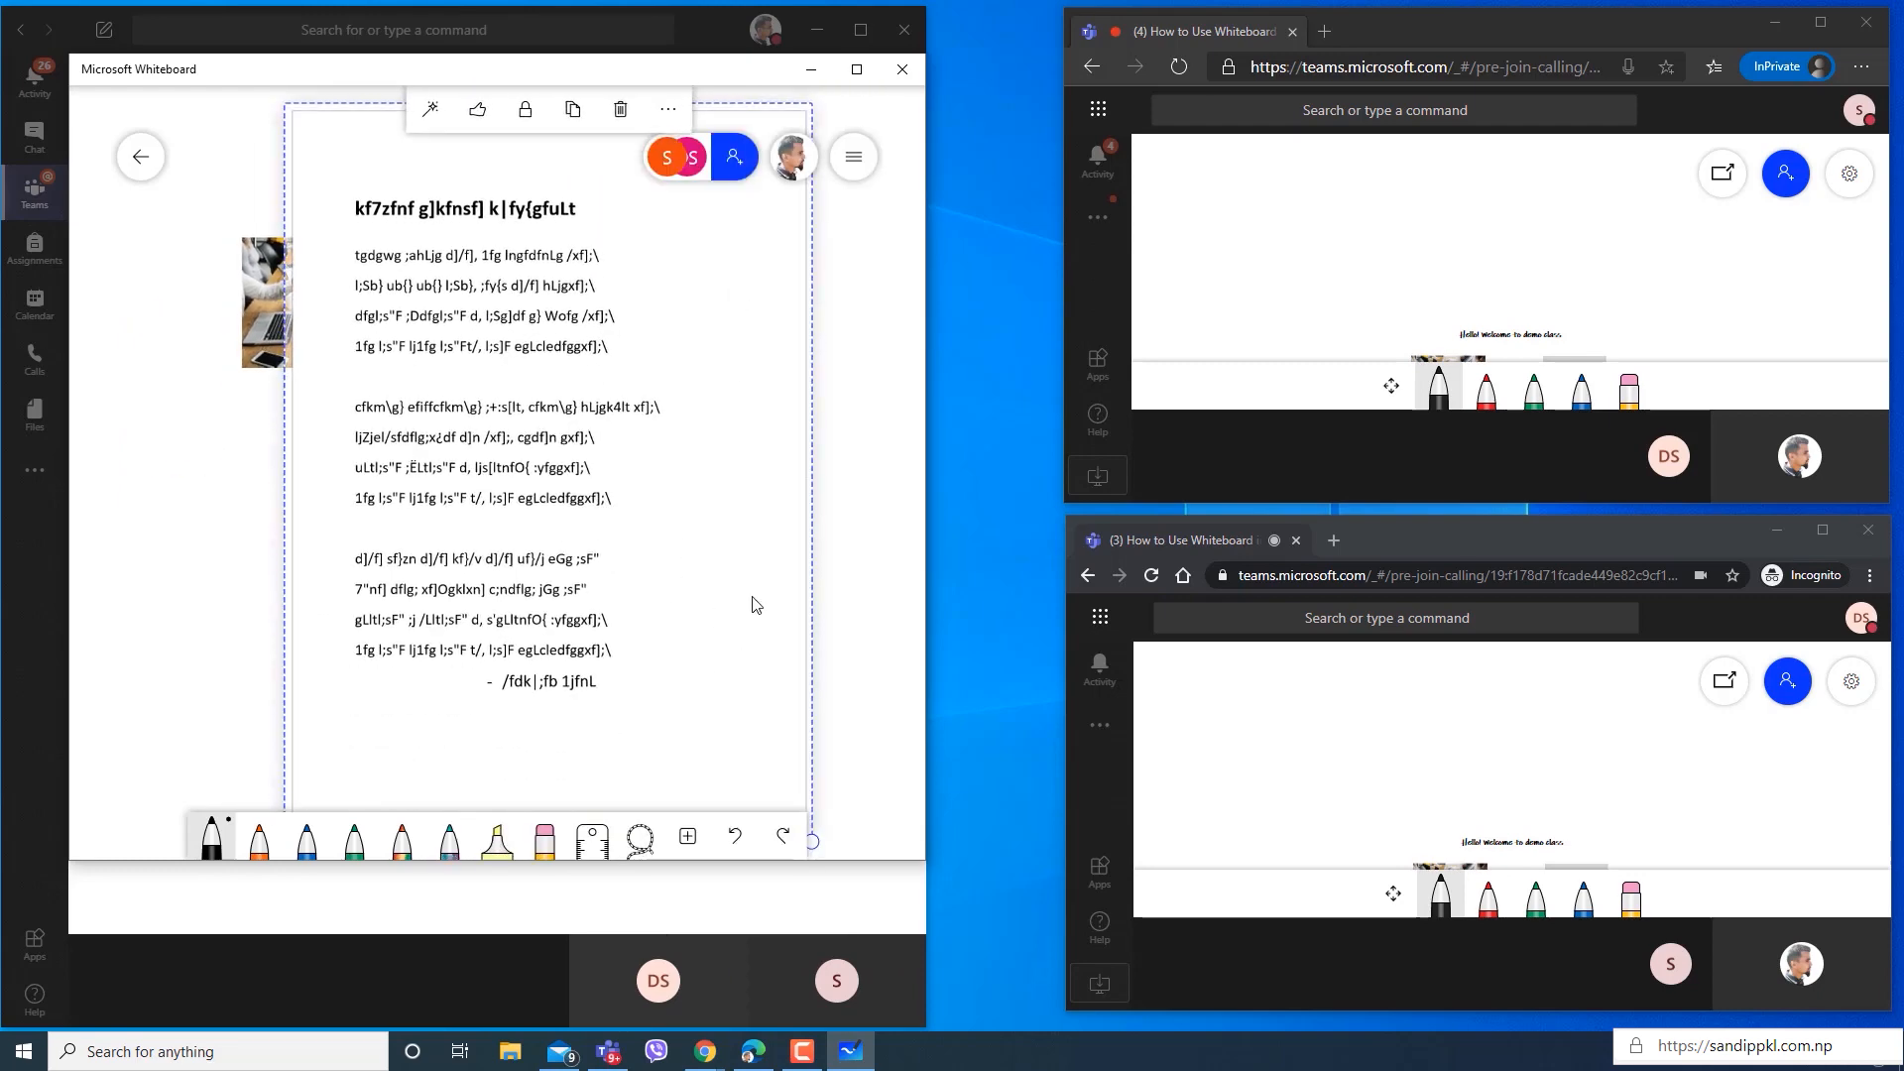
Resize the inserted song page and place it at the board's lower left, below the meeting photo.
drag(814, 843, 650, 598)
drag(612, 476, 243, 565)
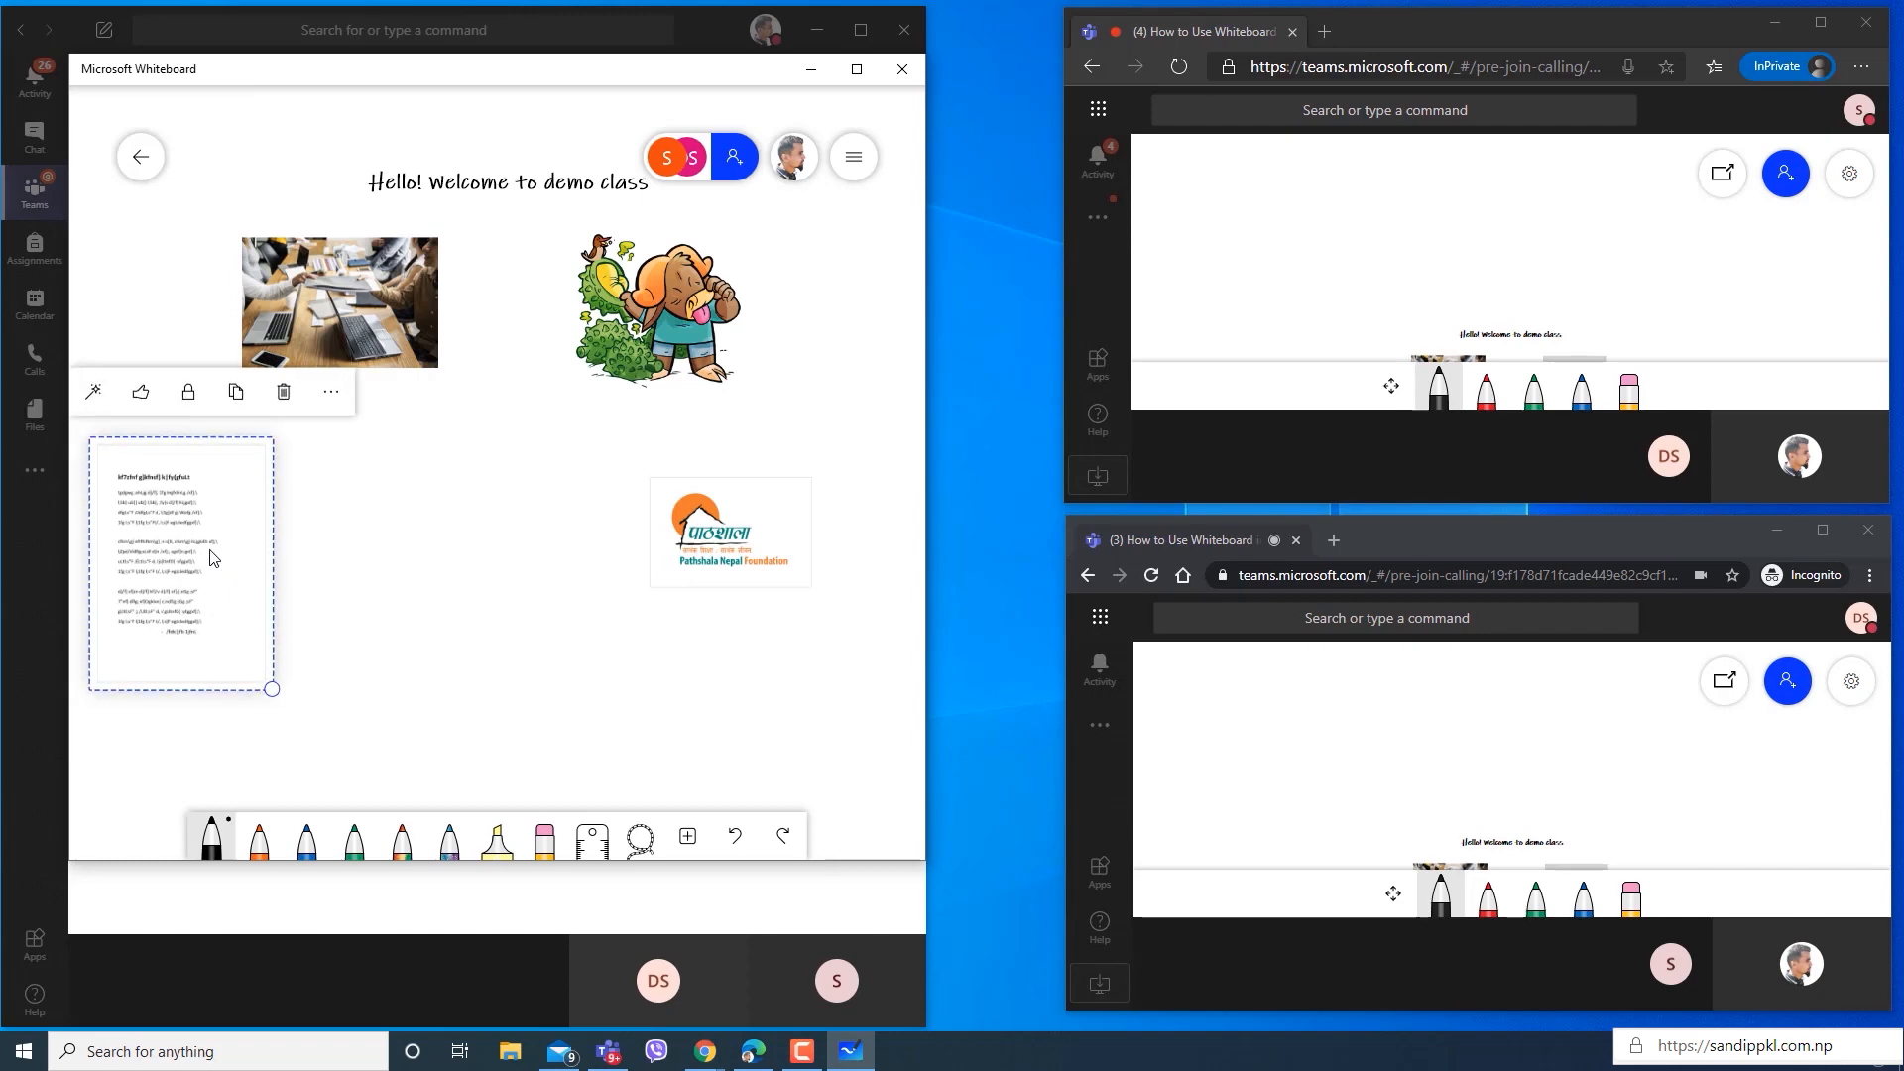
drag(270, 689, 344, 764)
drag(237, 643, 294, 667)
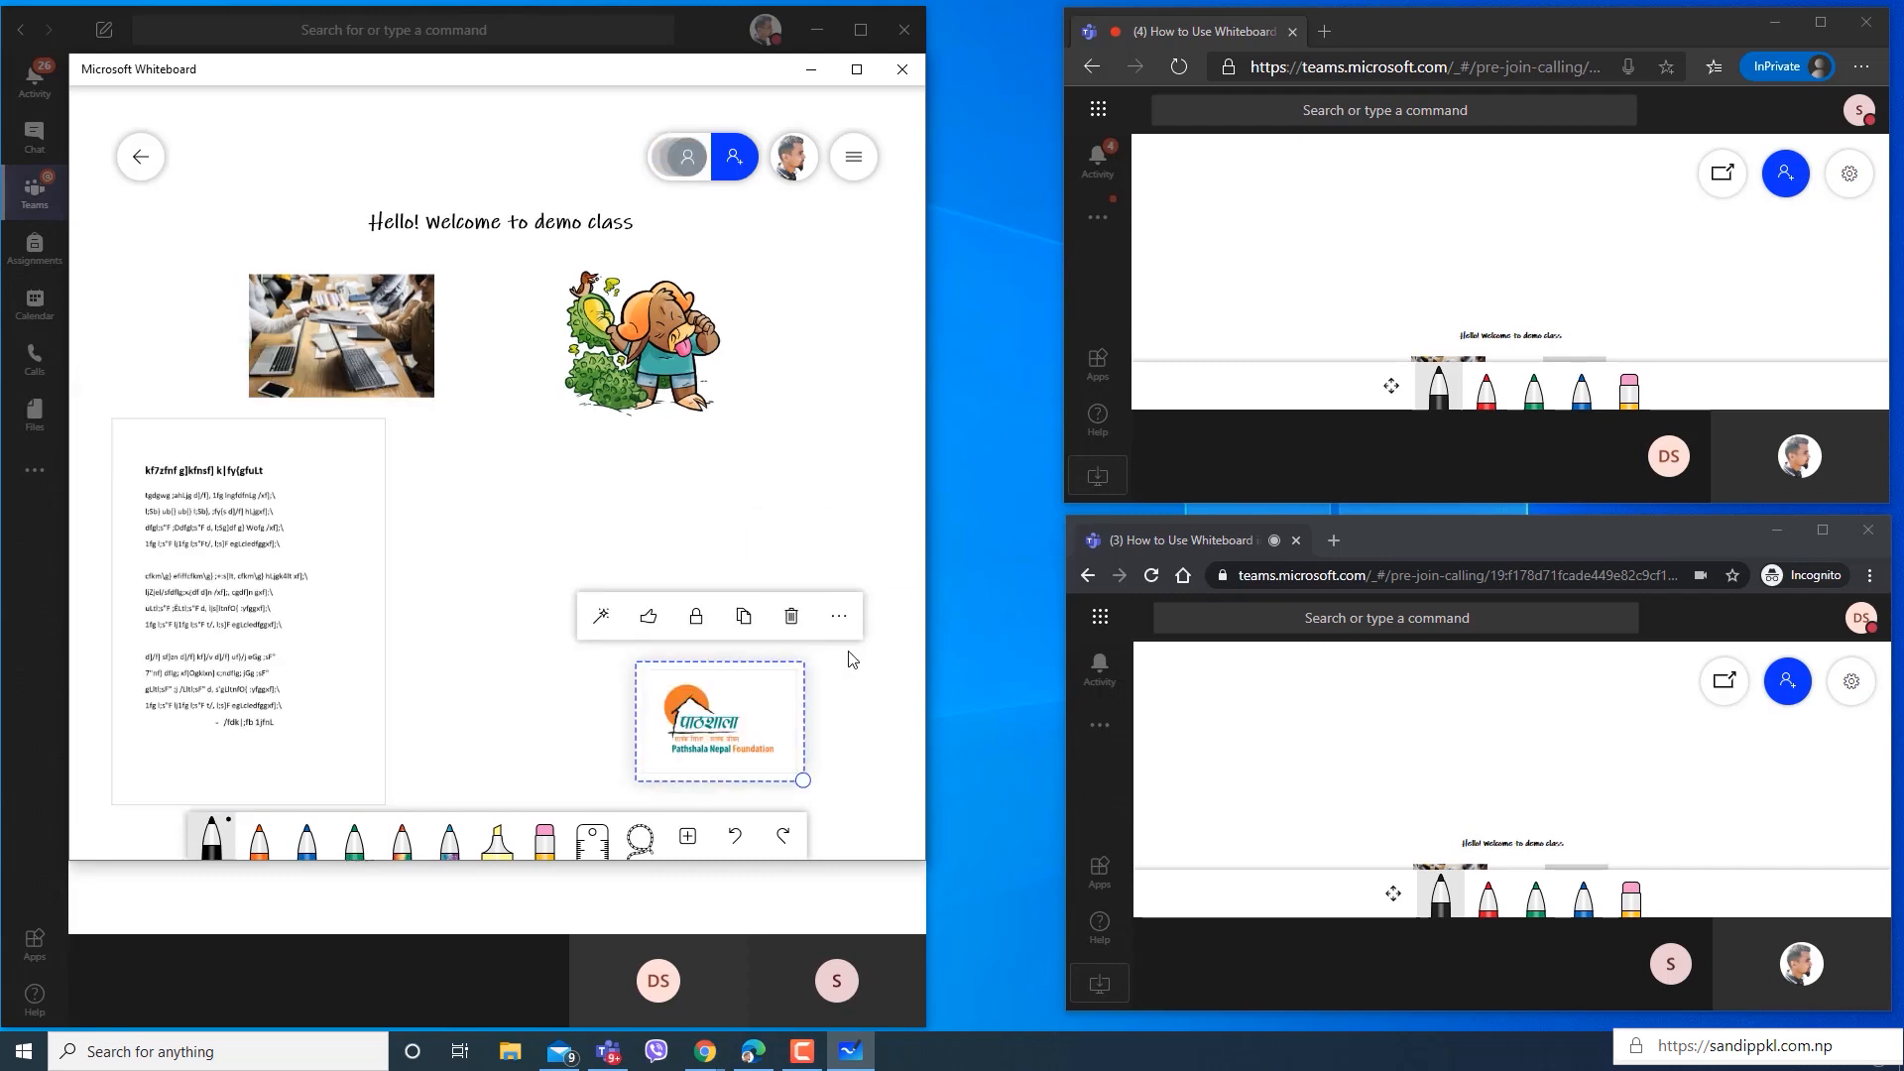
Insert the Cone Diagram slide from the Powerpoint Demo file, shrink it and place it between the song page and the logo.
click(941, 723)
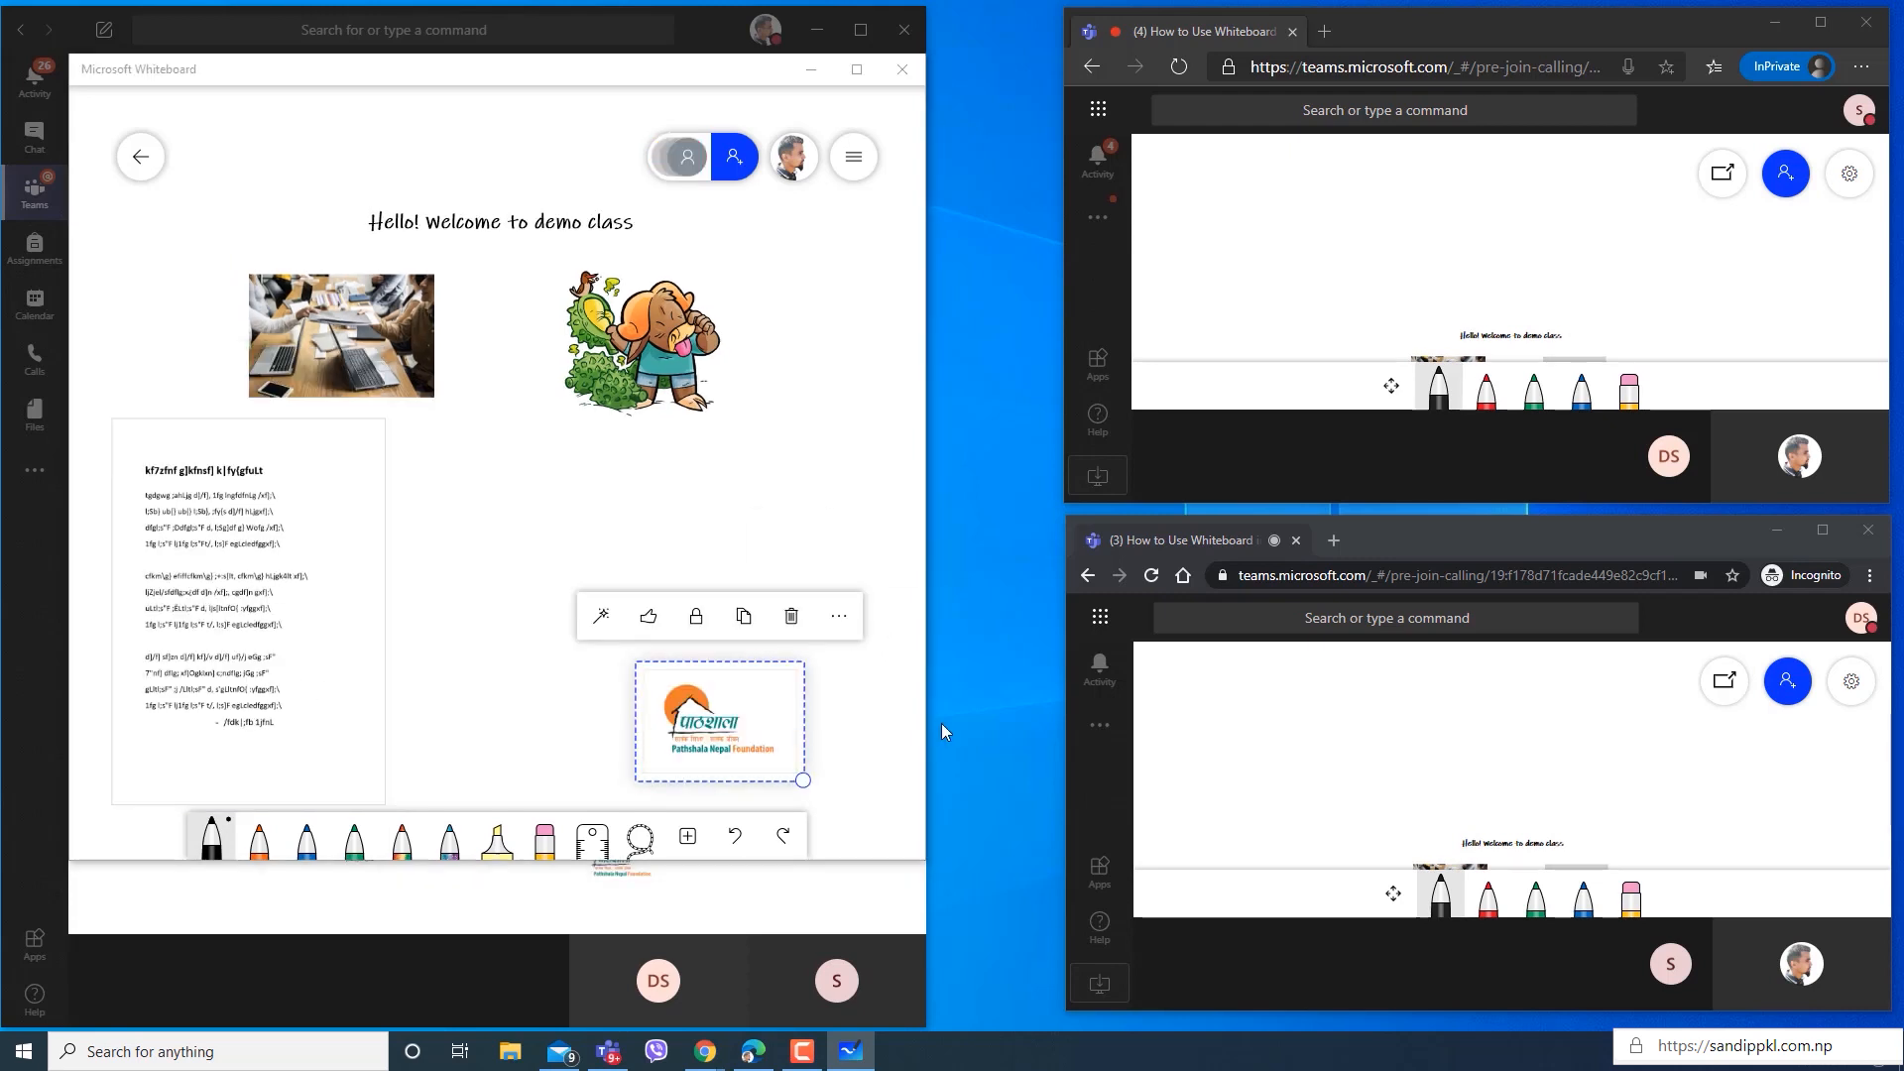
click(688, 837)
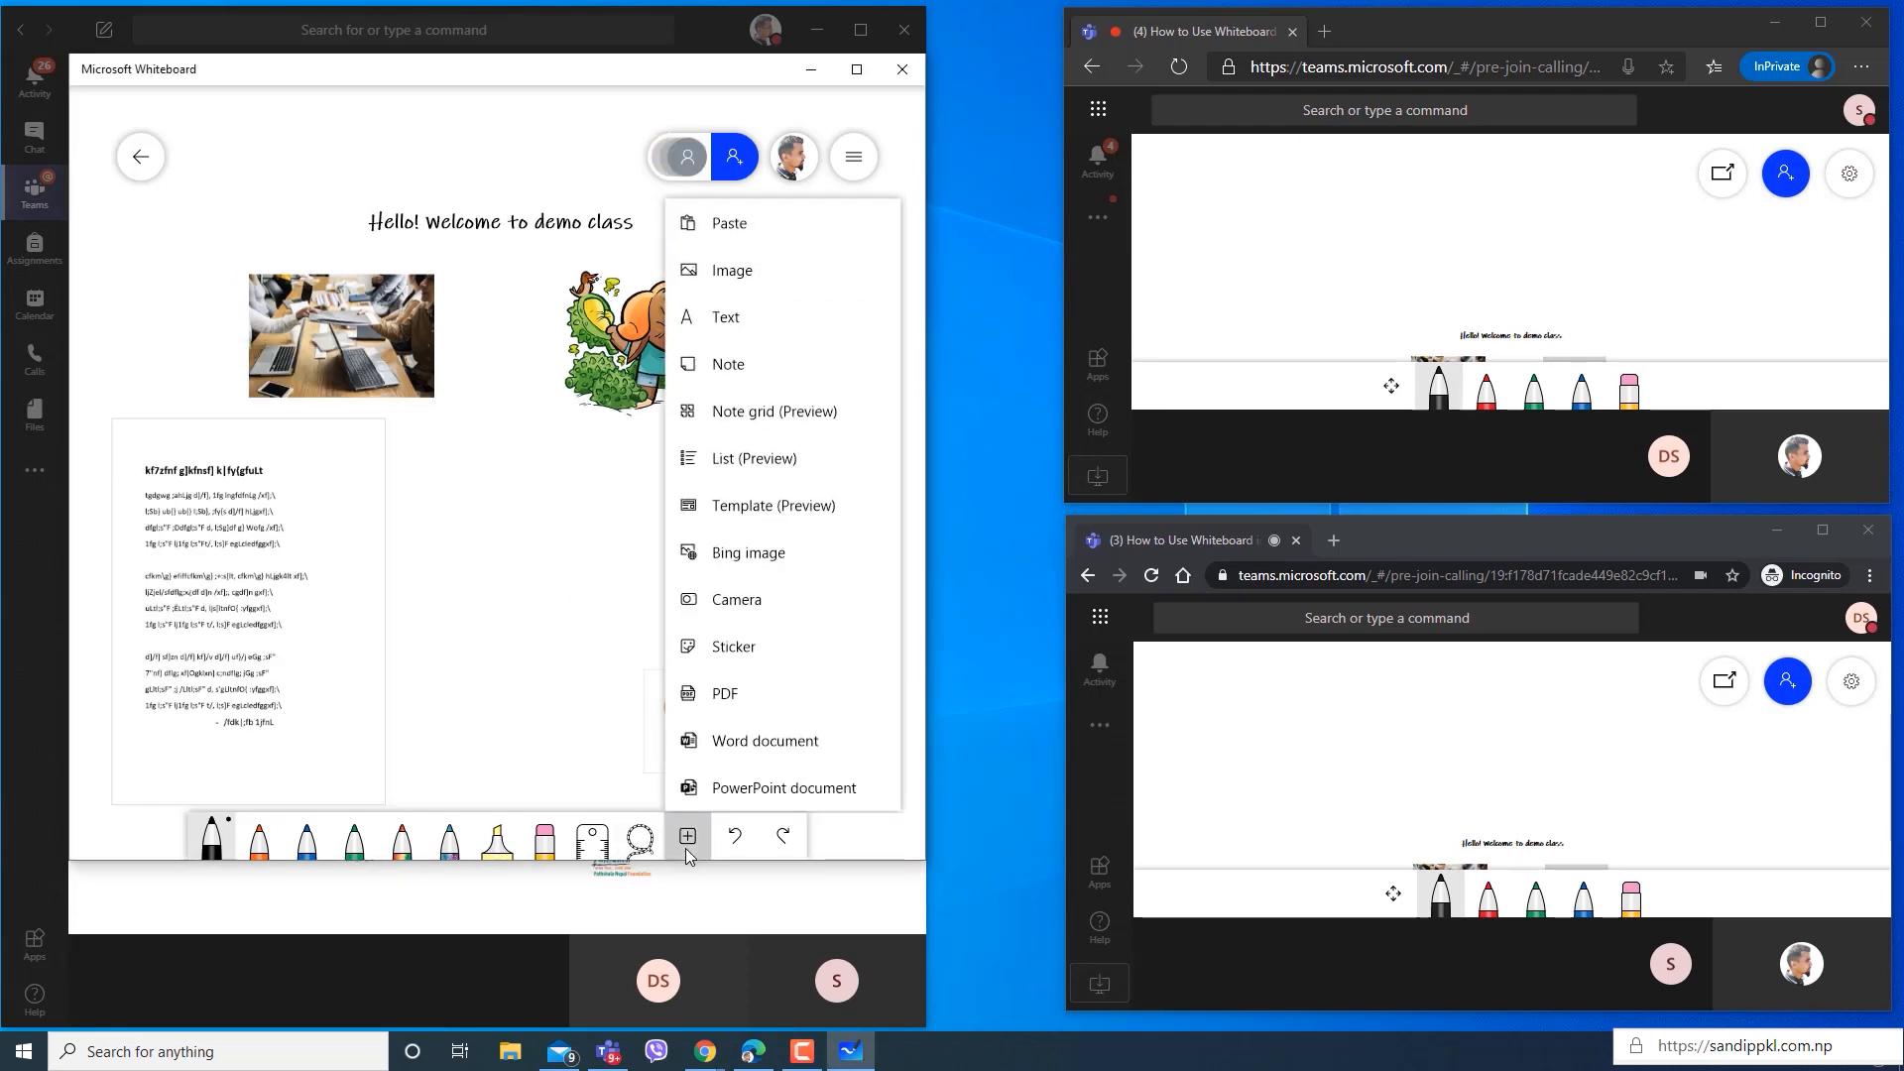
click(766, 790)
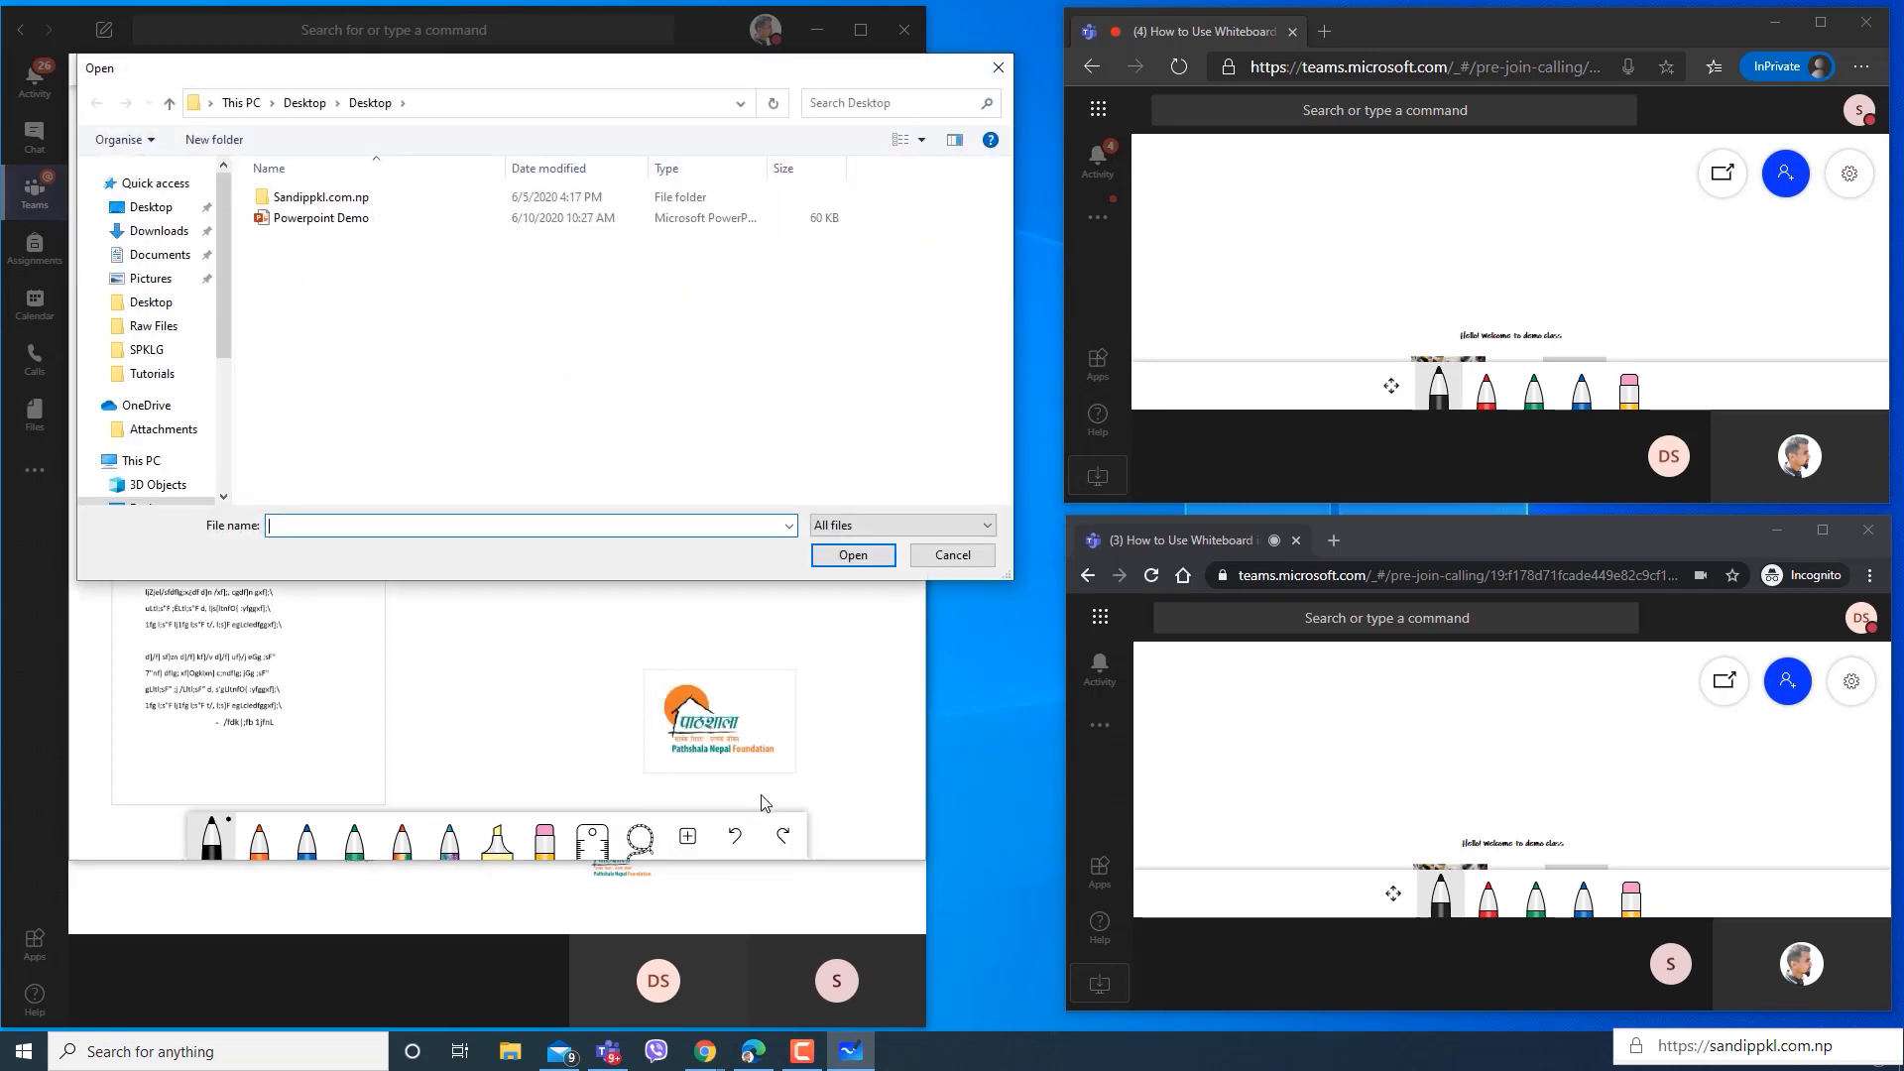
click(463, 217)
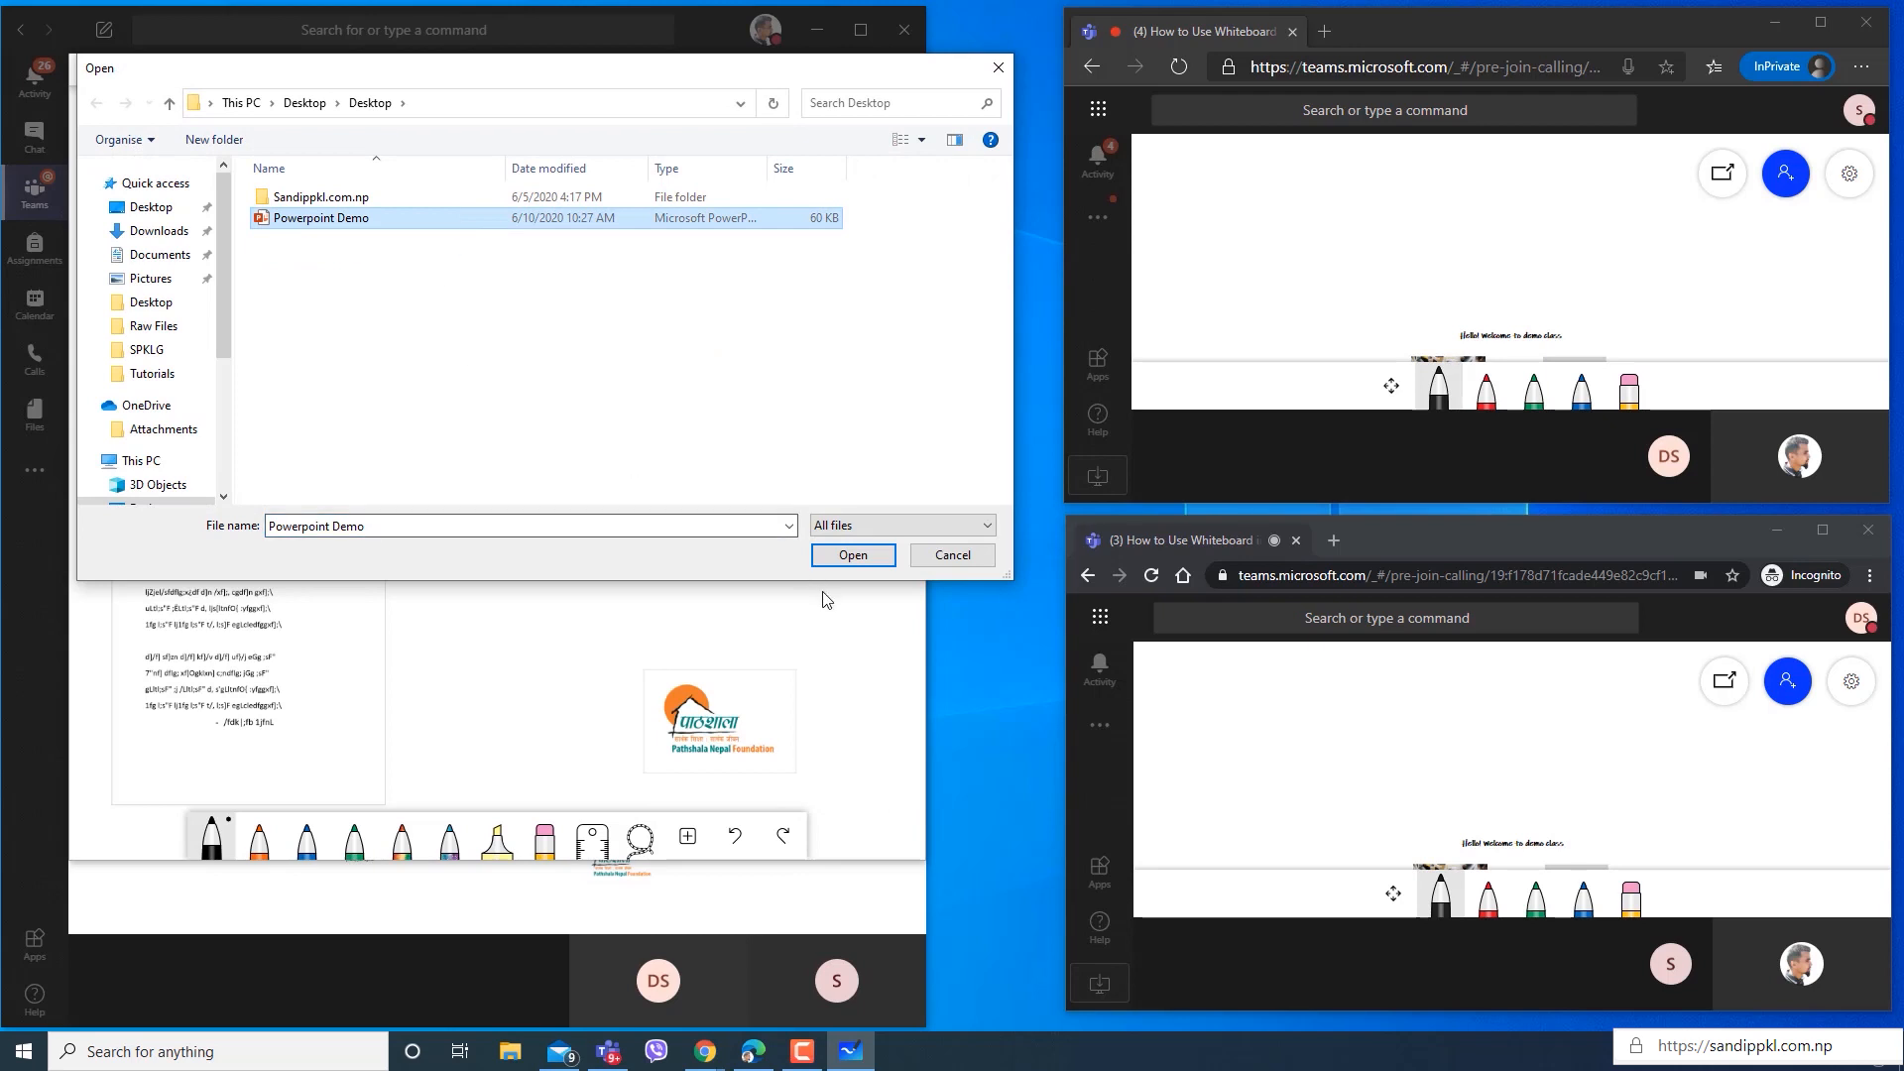
click(851, 556)
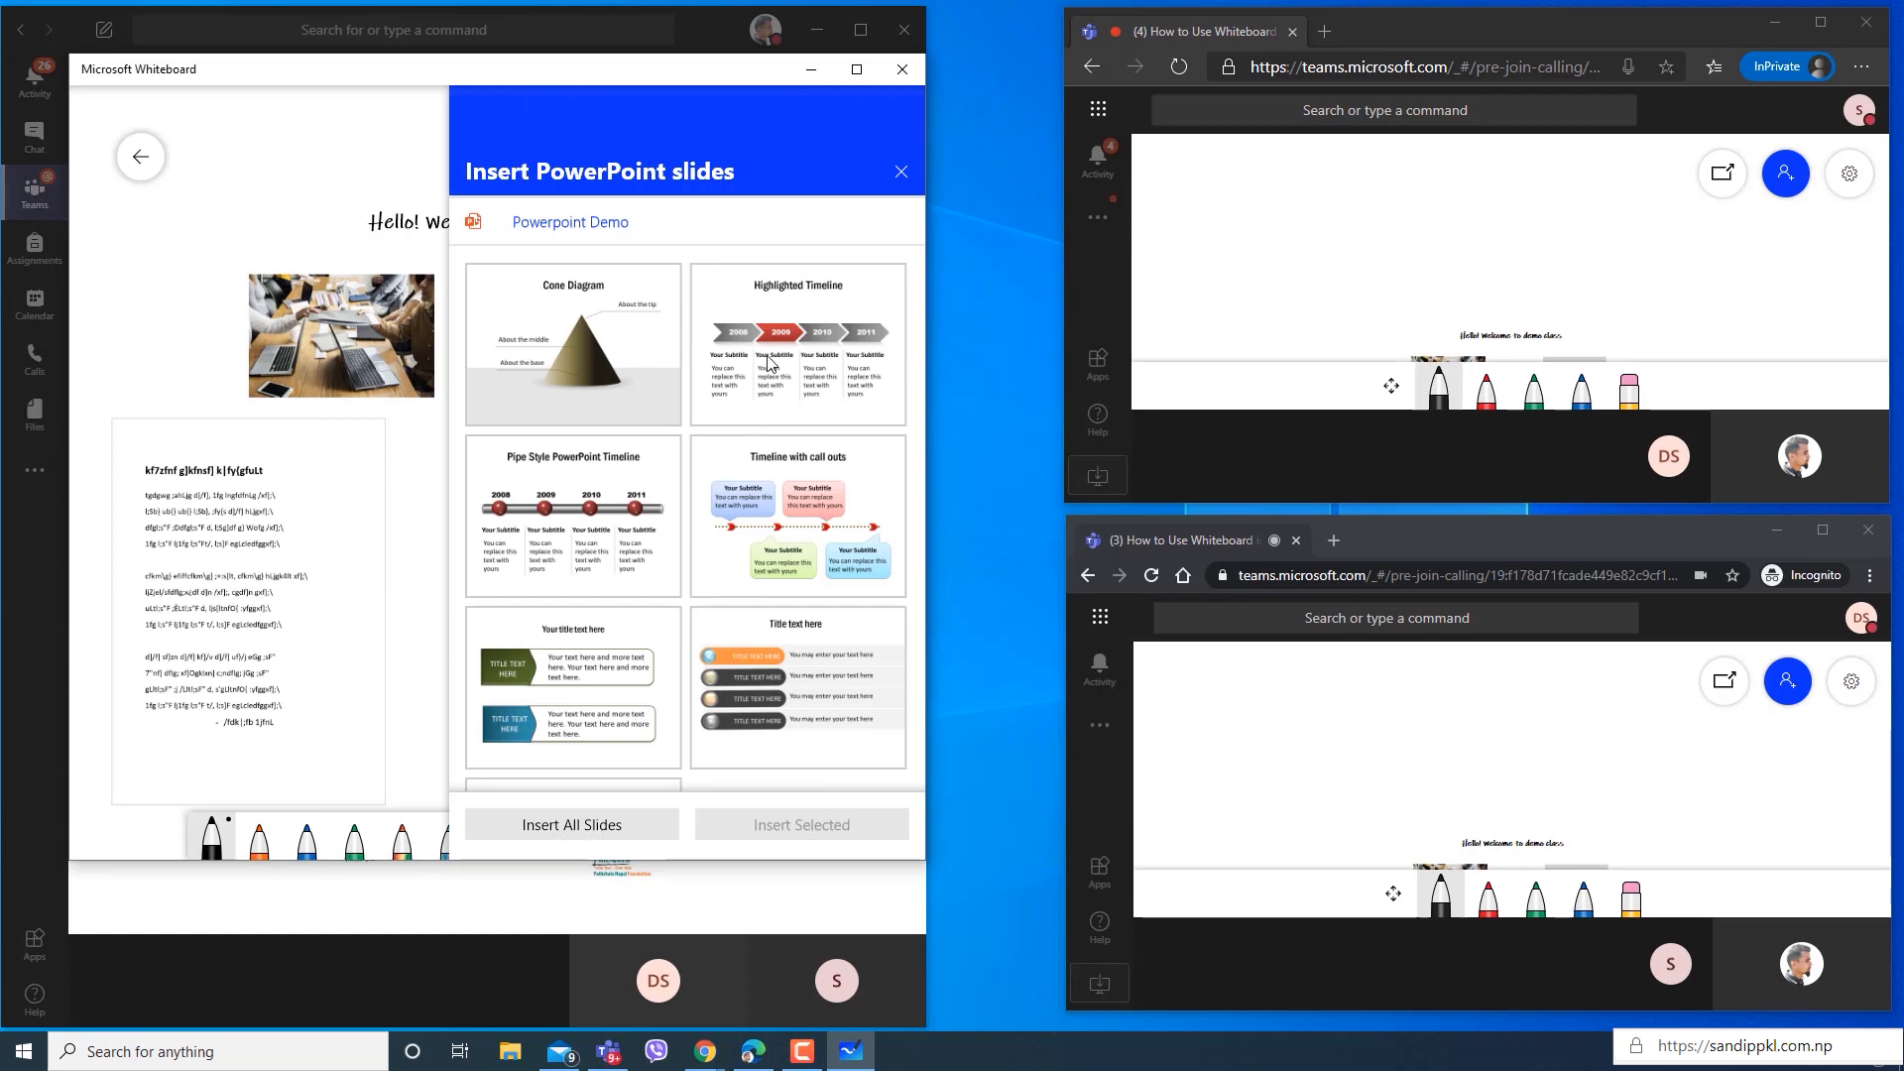
click(619, 372)
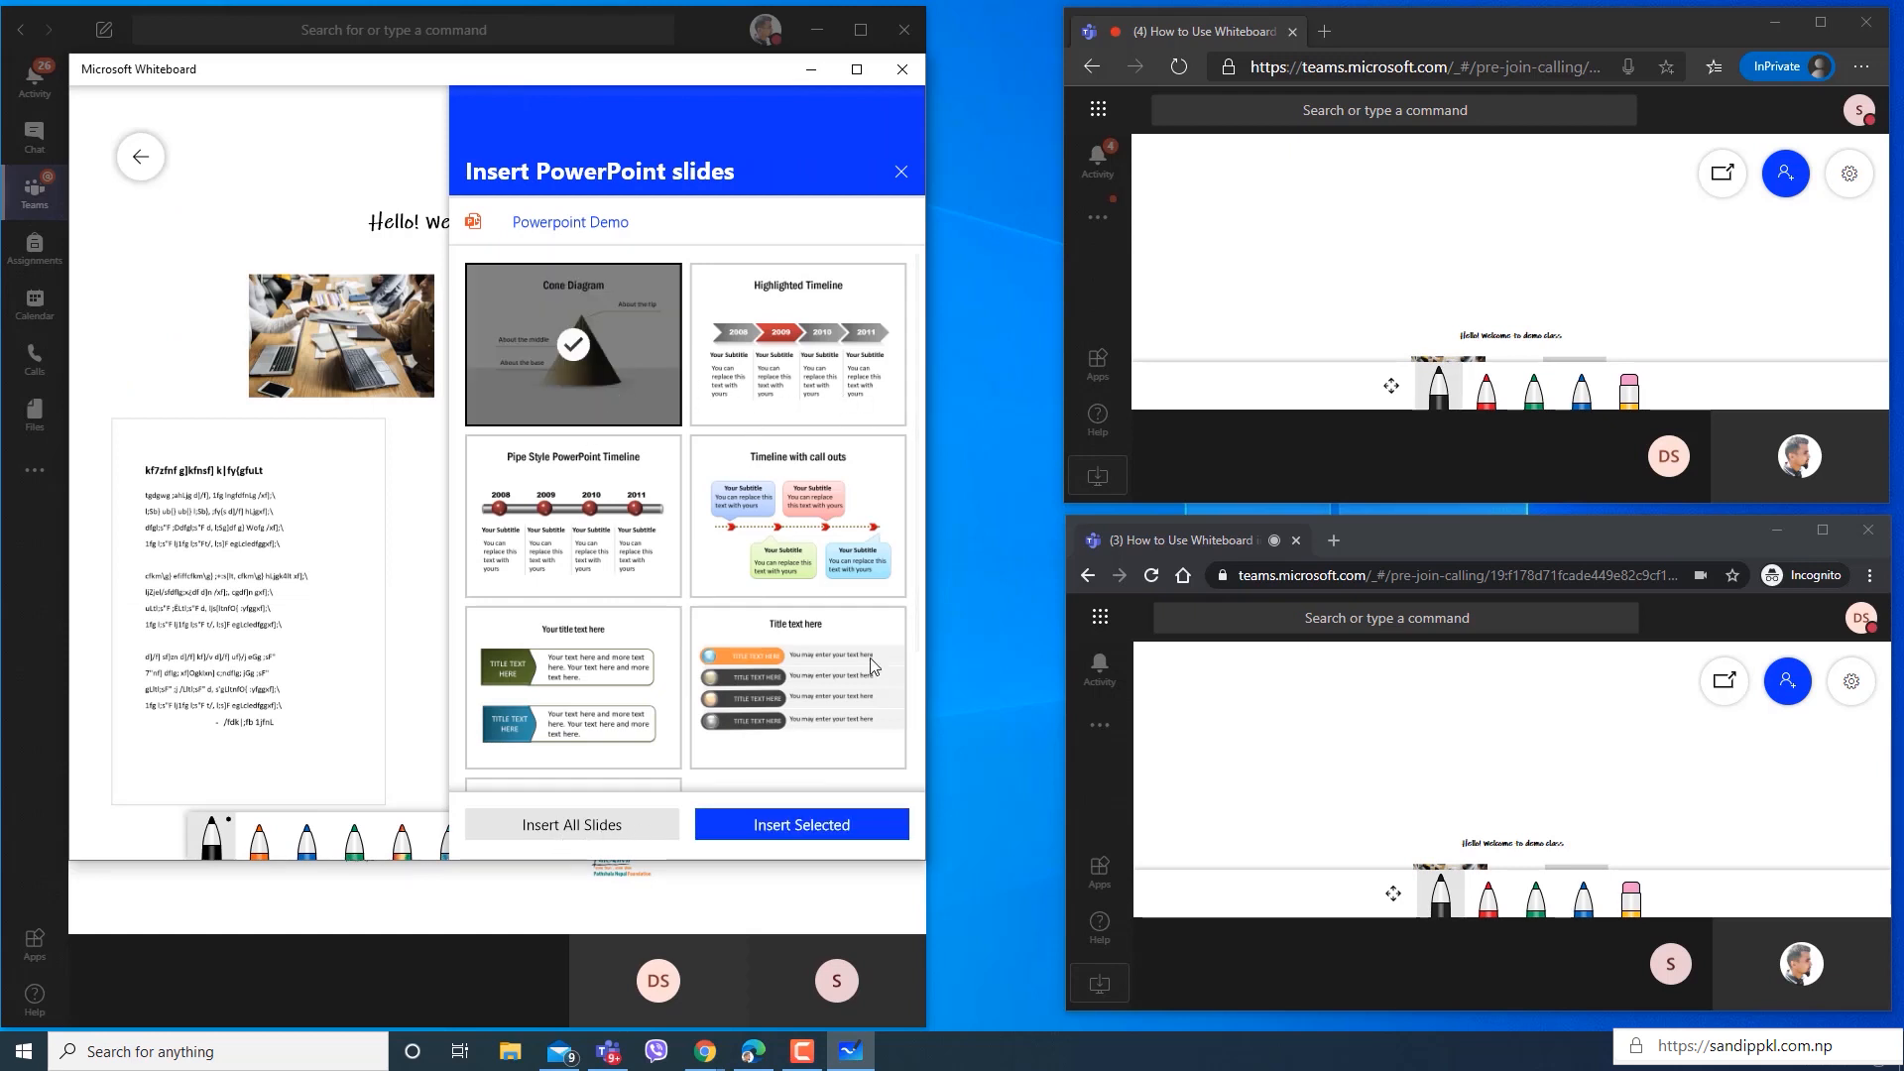
click(831, 826)
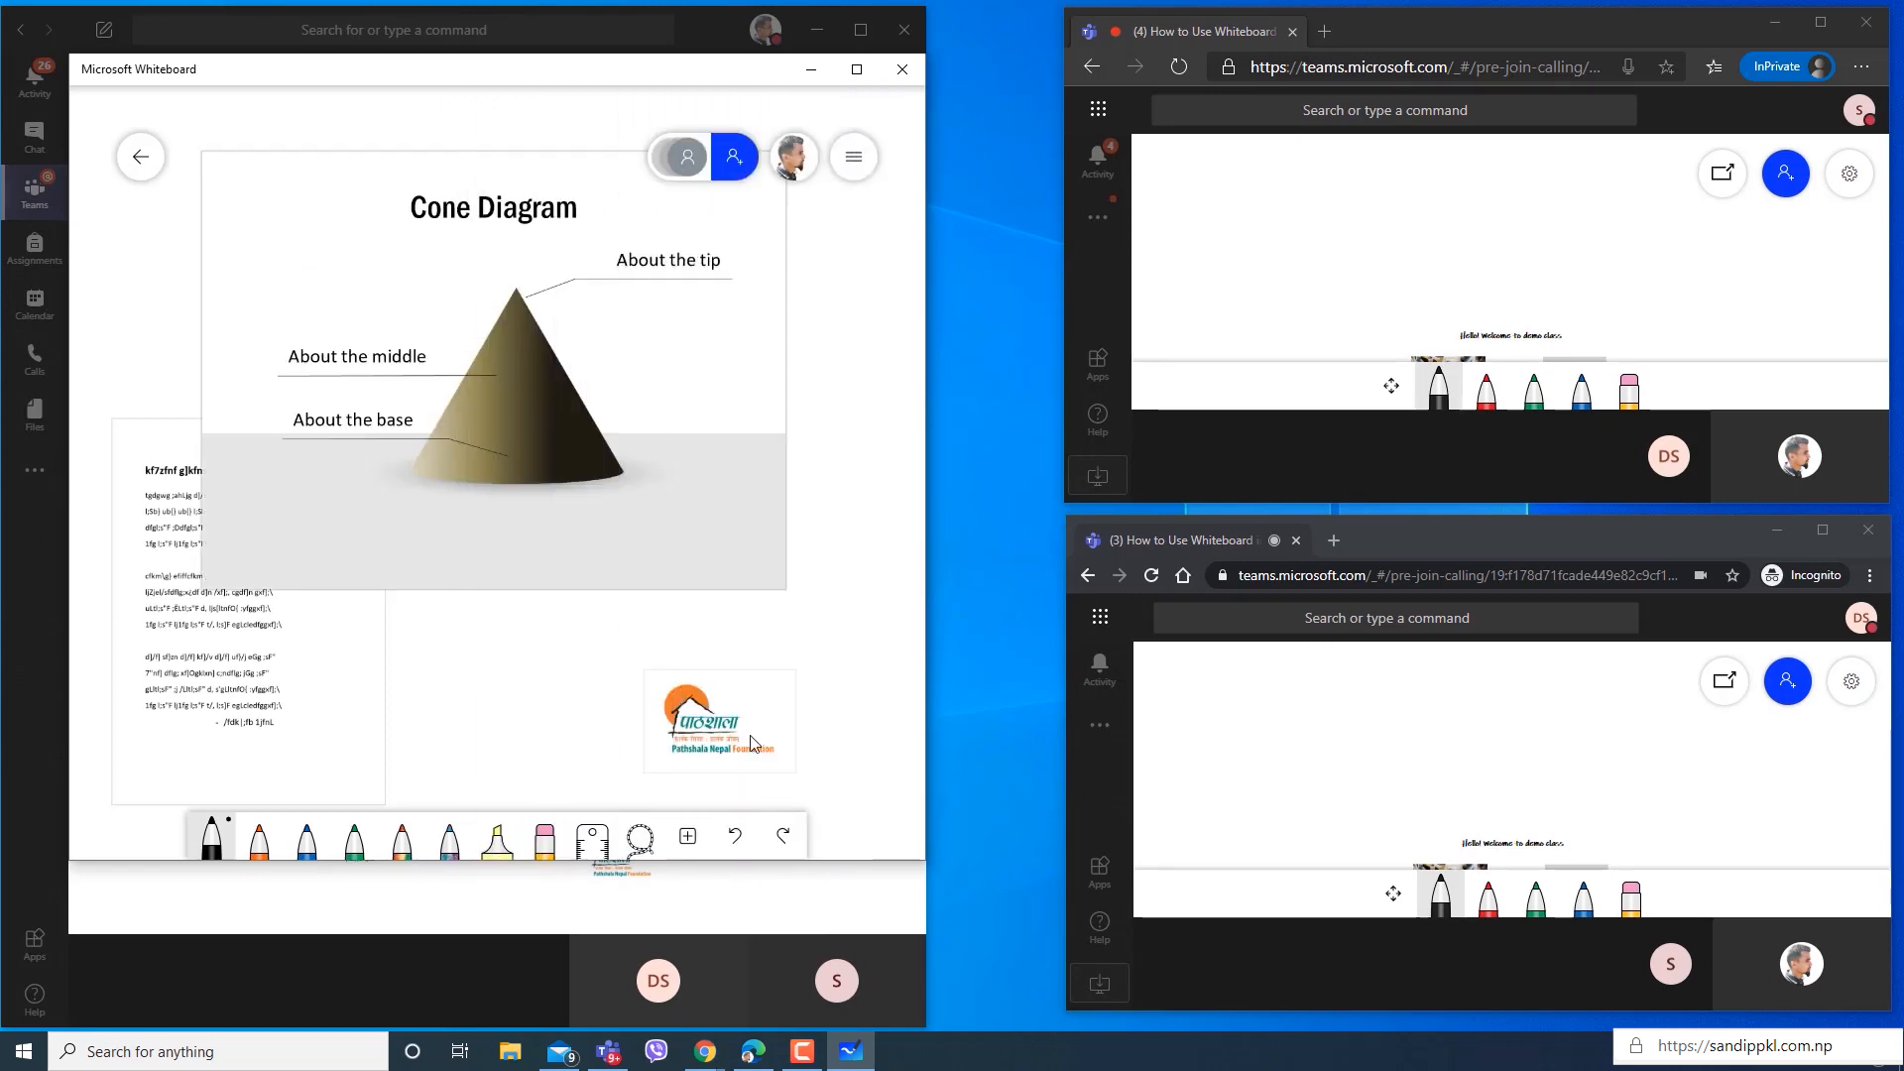
drag(794, 596, 583, 611)
click(783, 596)
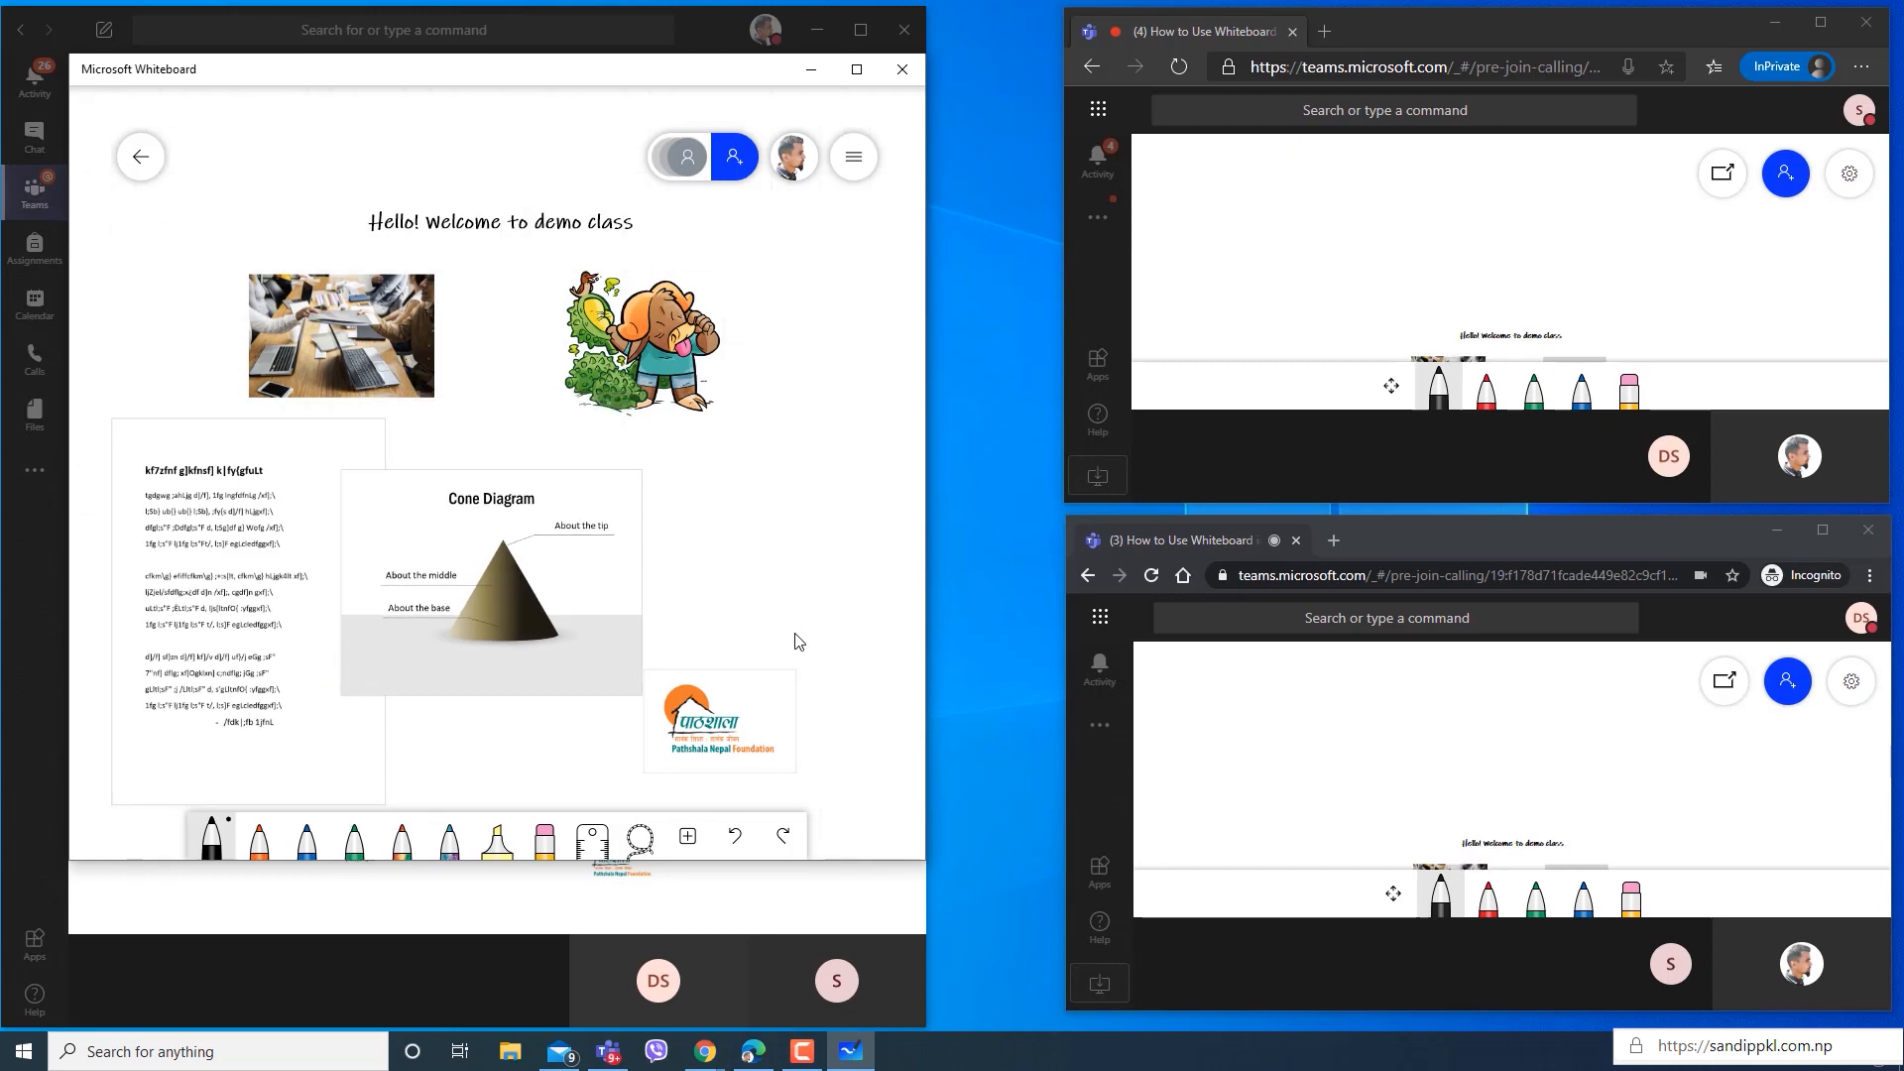
click(449, 845)
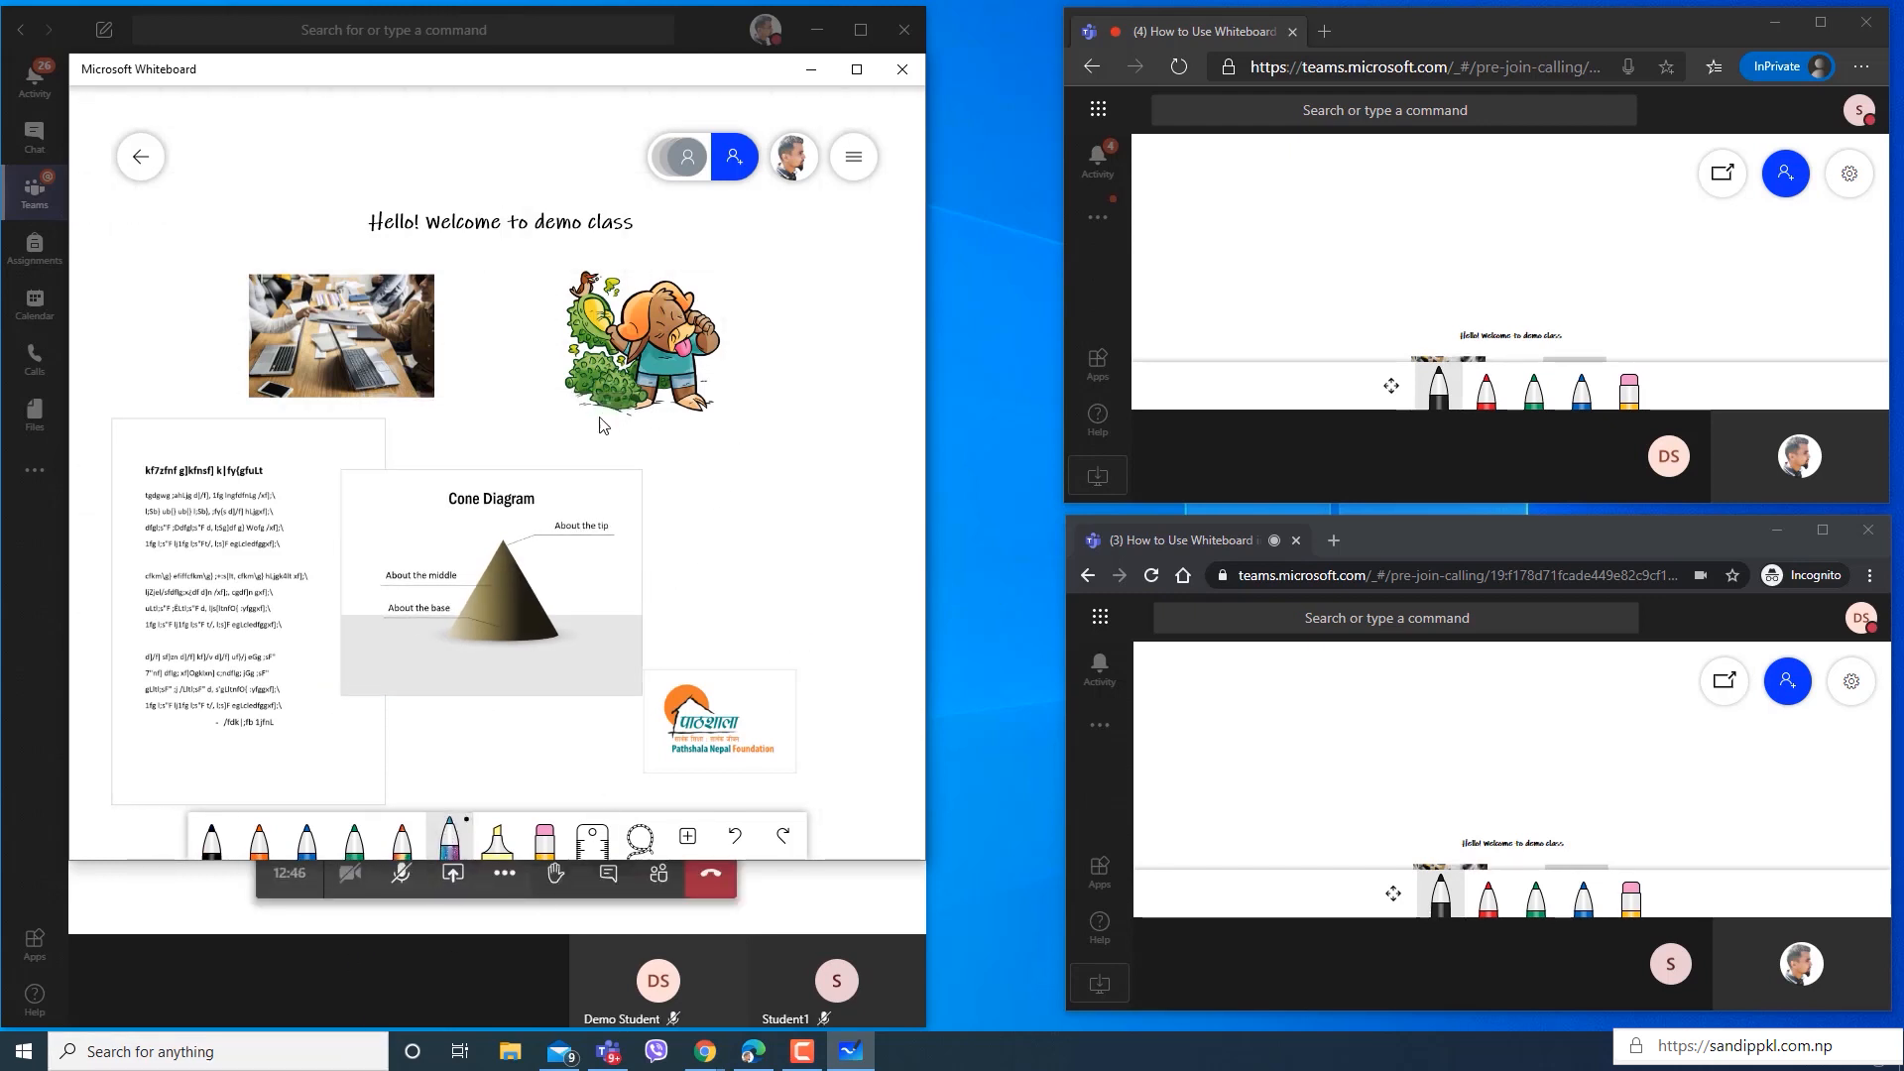
drag(399, 708, 455, 700)
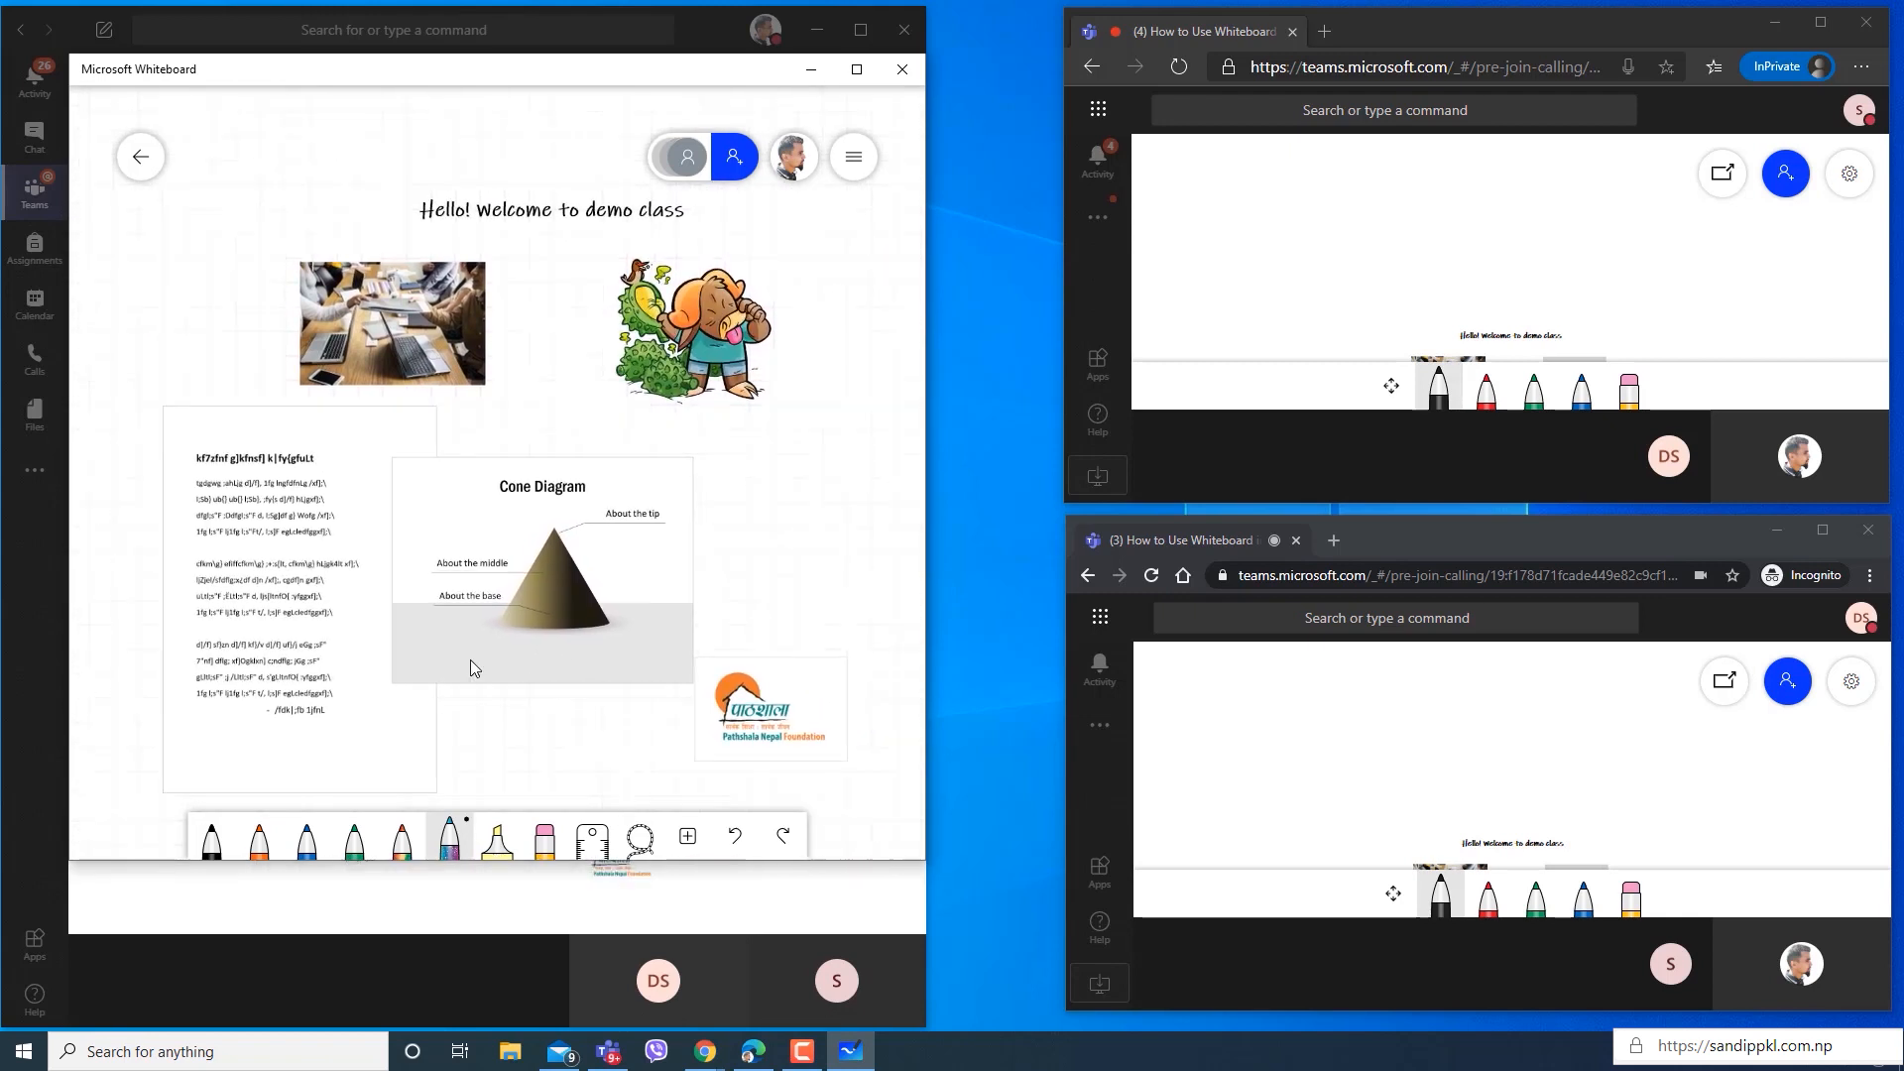
click(462, 843)
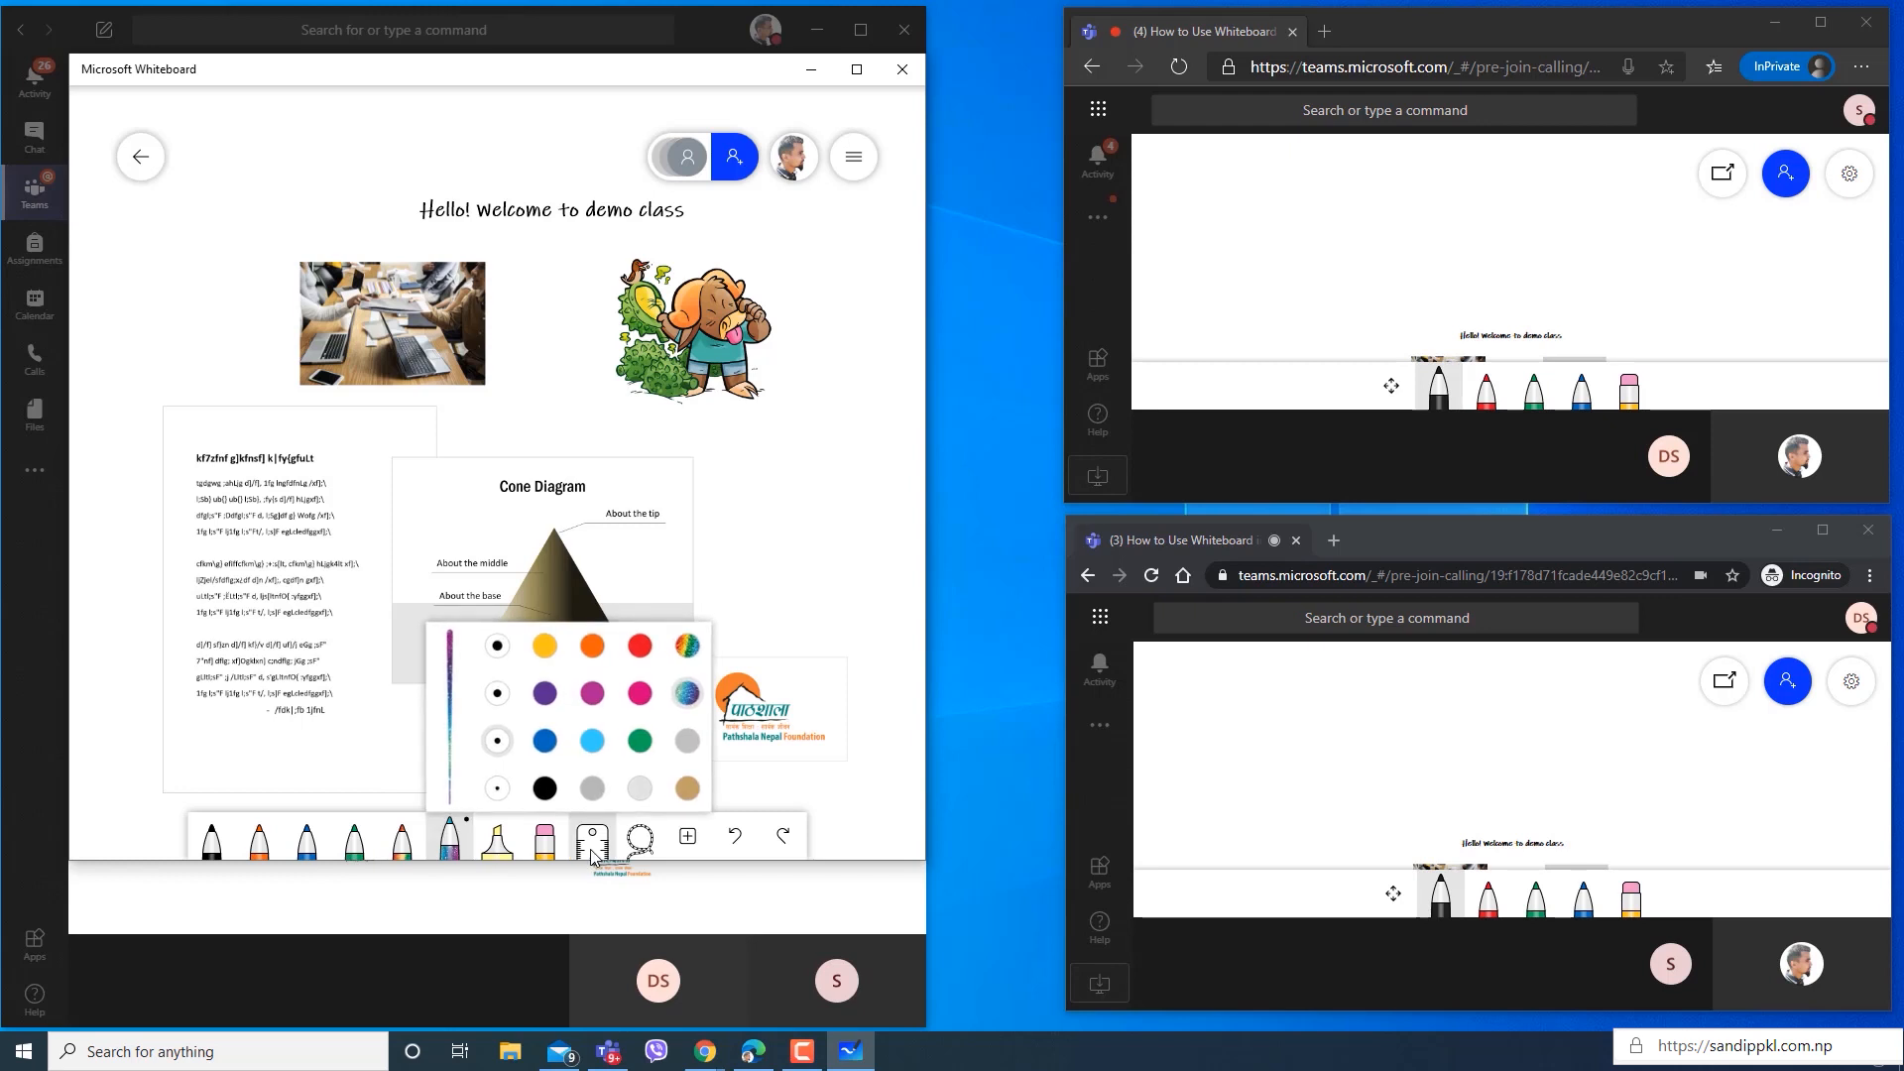
click(801, 575)
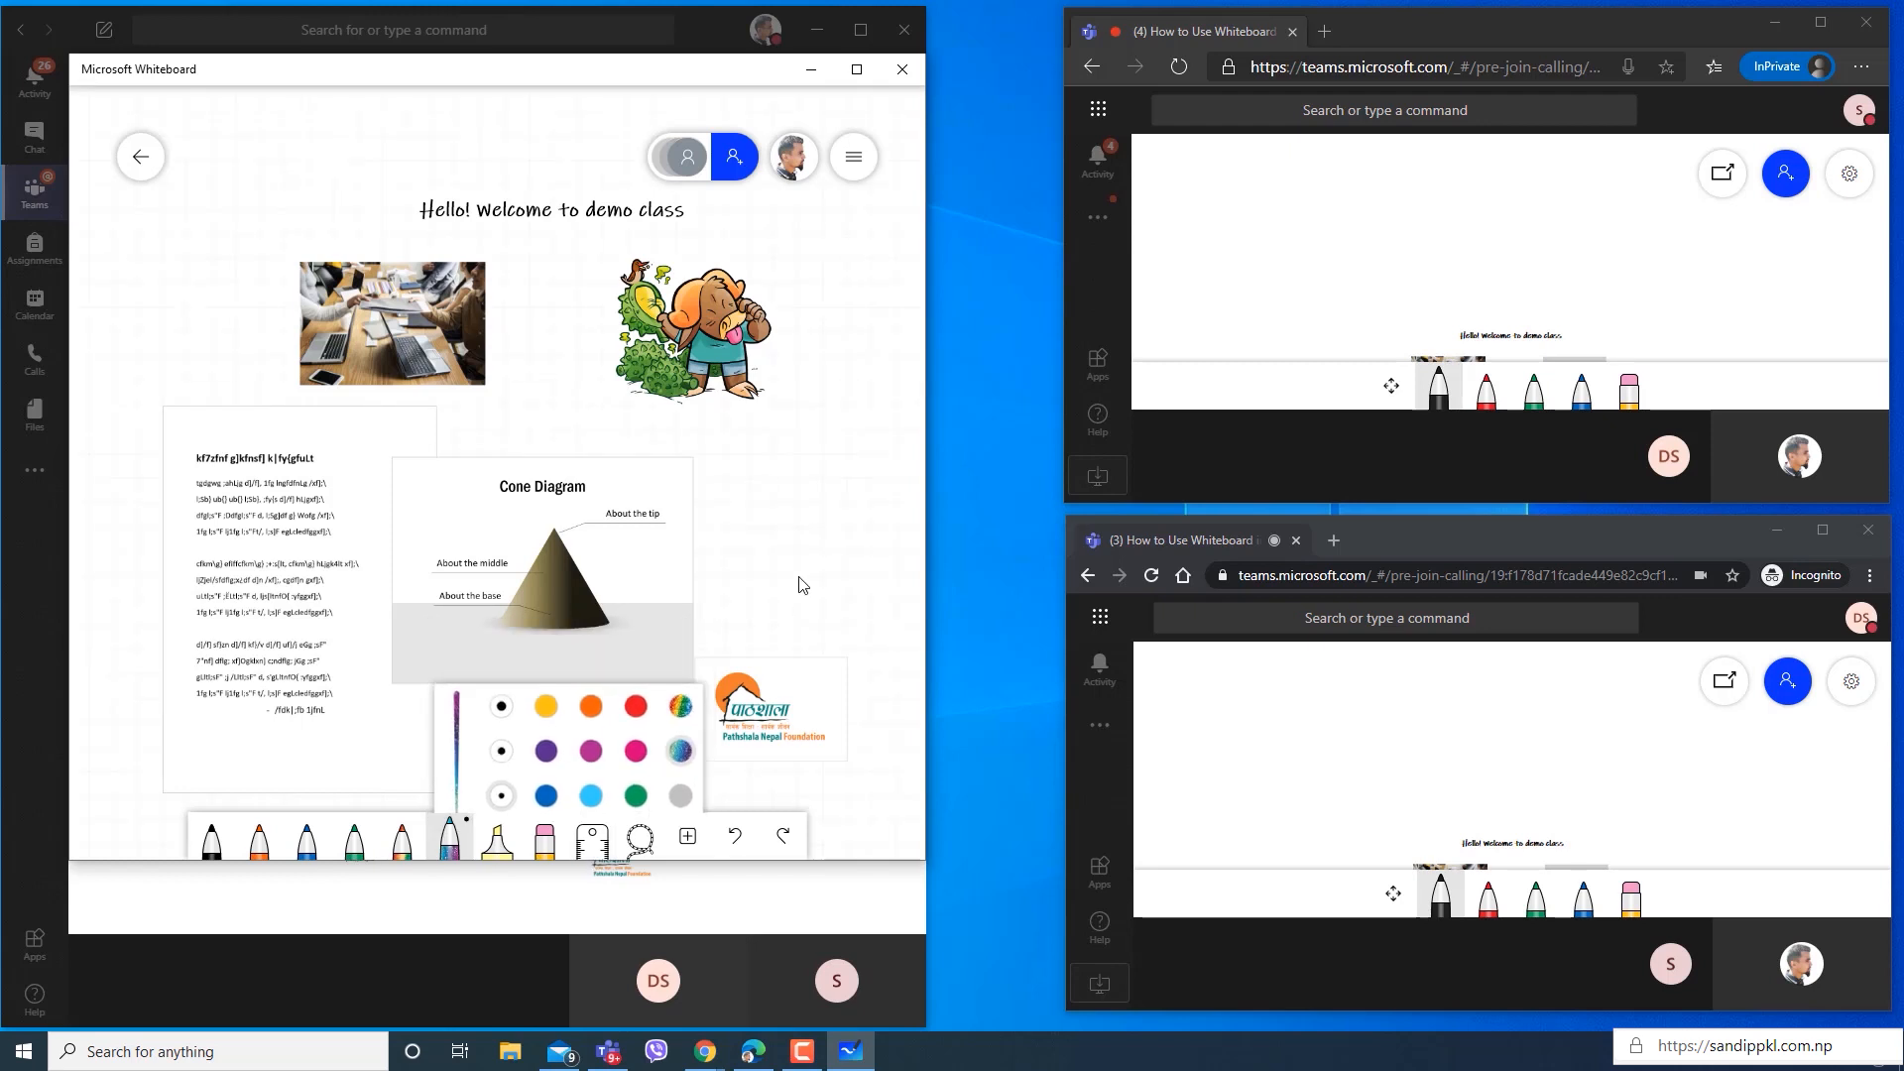
click(688, 838)
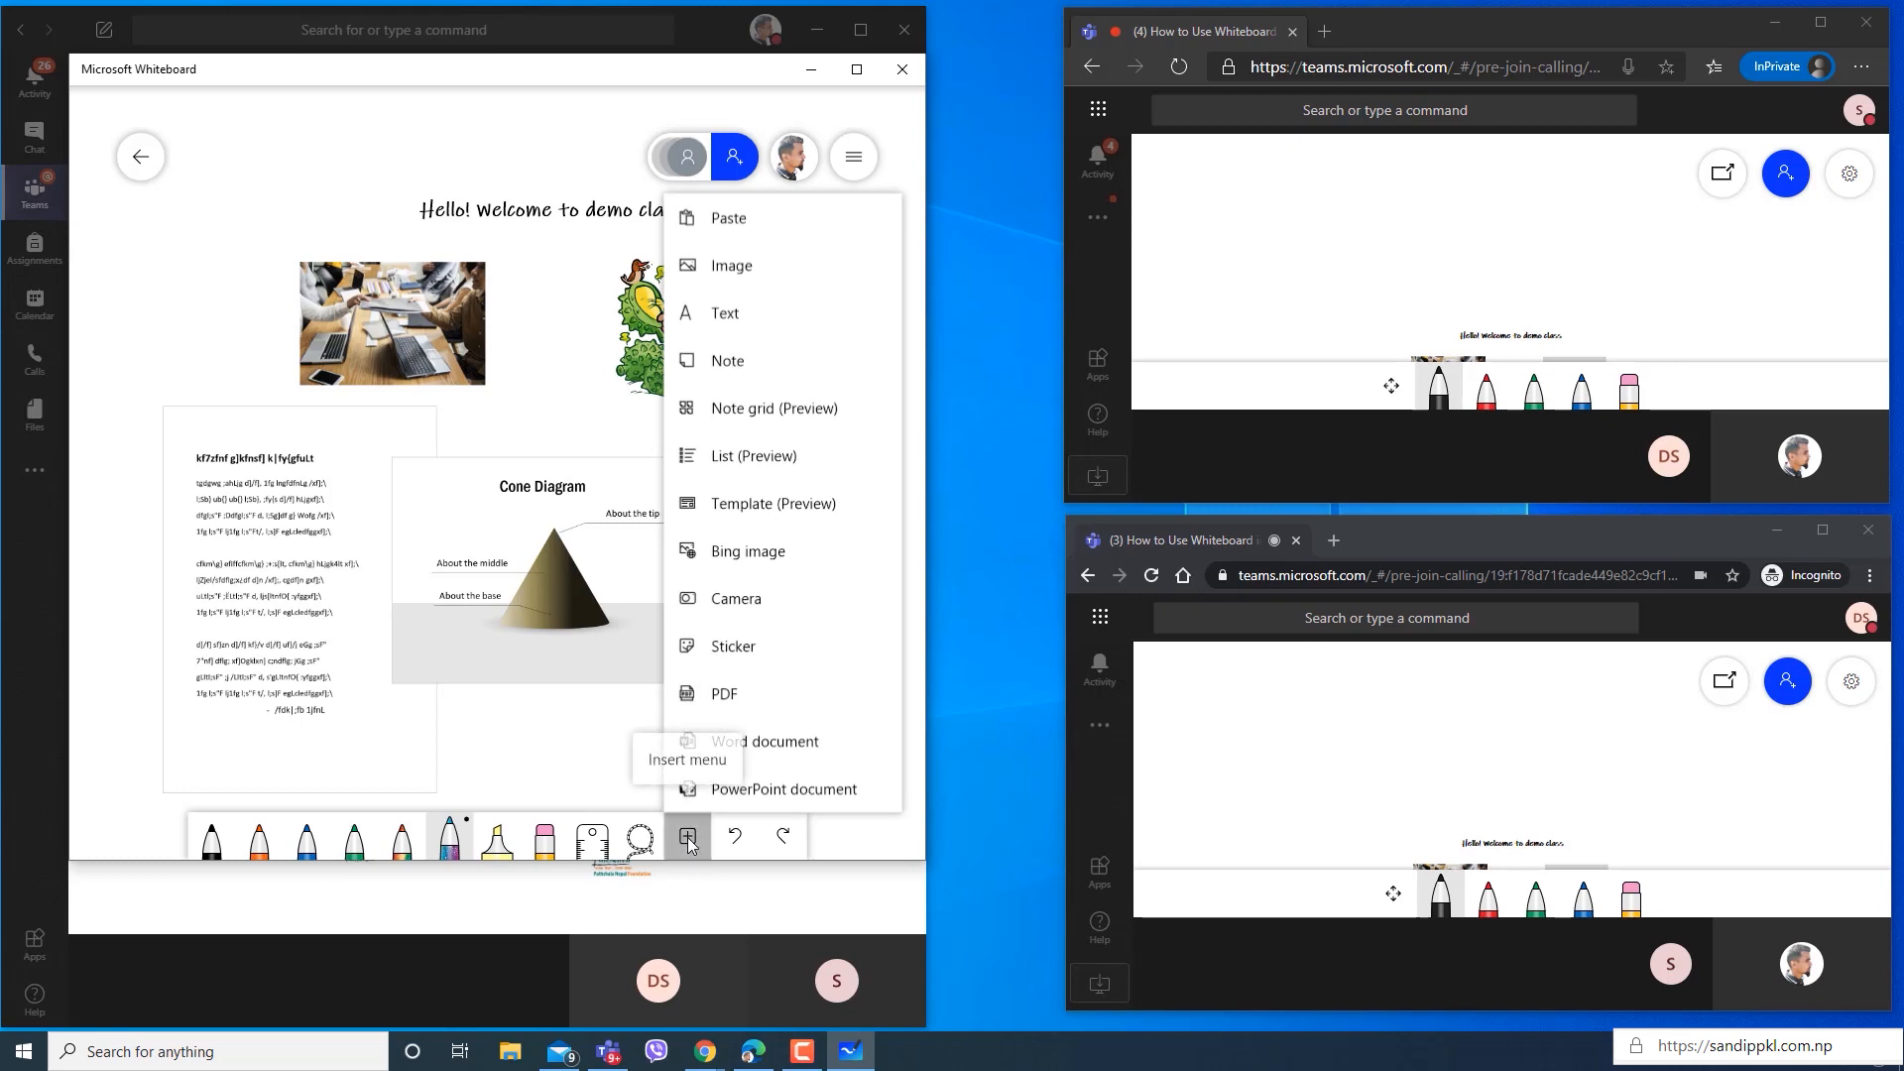
click(689, 841)
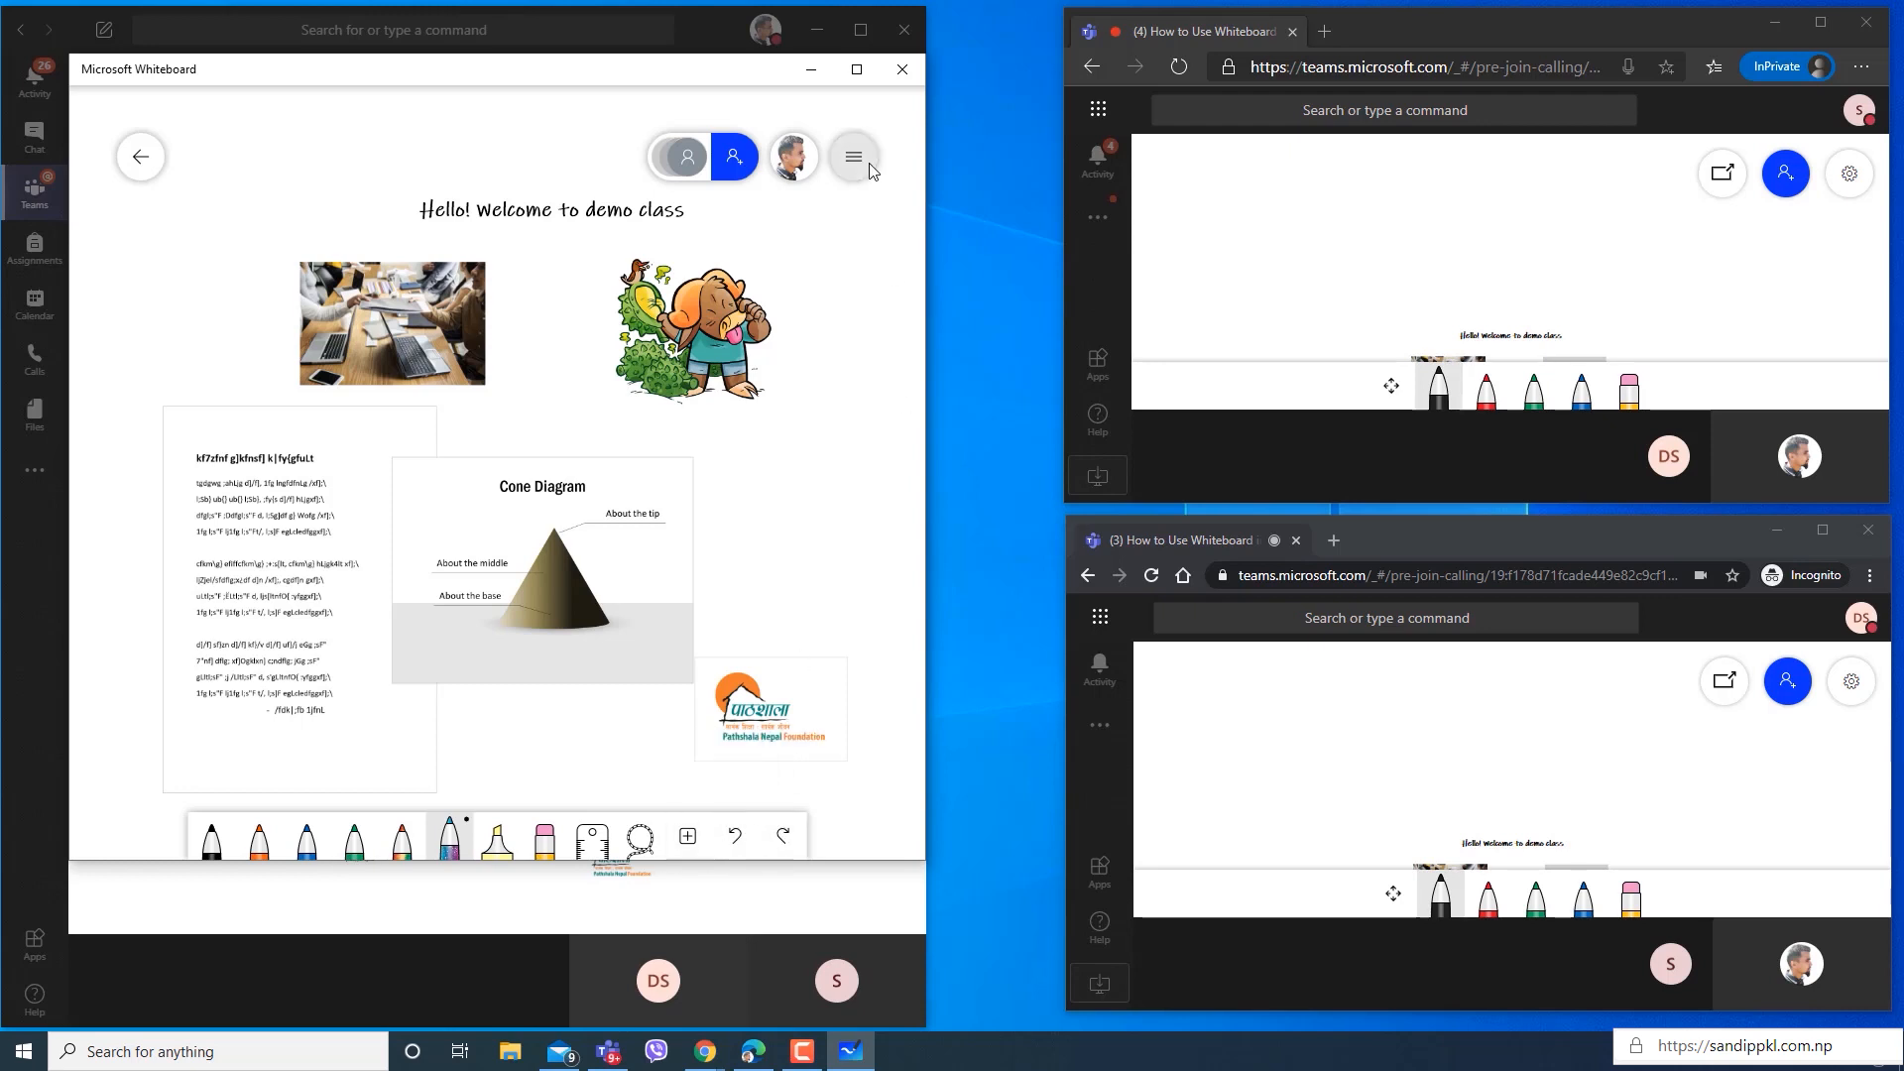
scroll(879, 183, up, 1)
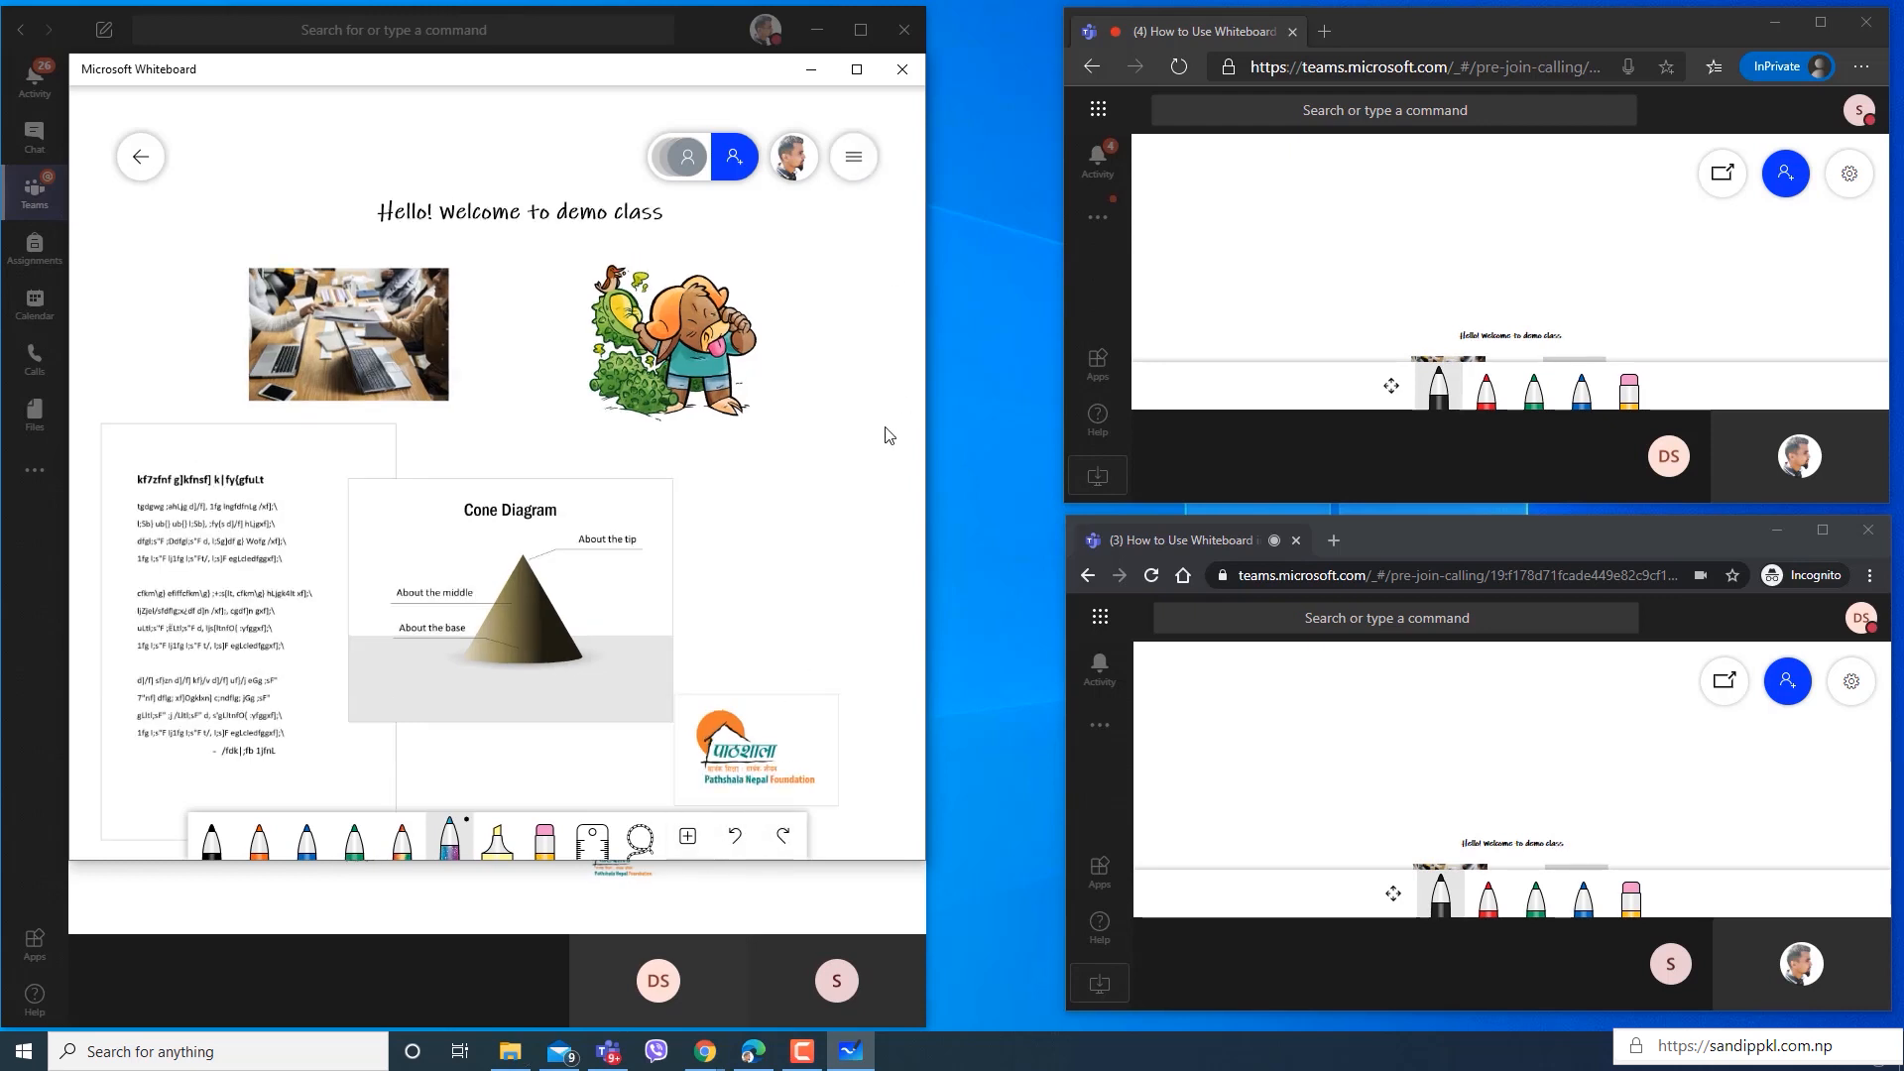
Export the whiteboard as a PNG image named demo on the Desktop, replacing the existing file.
click(855, 160)
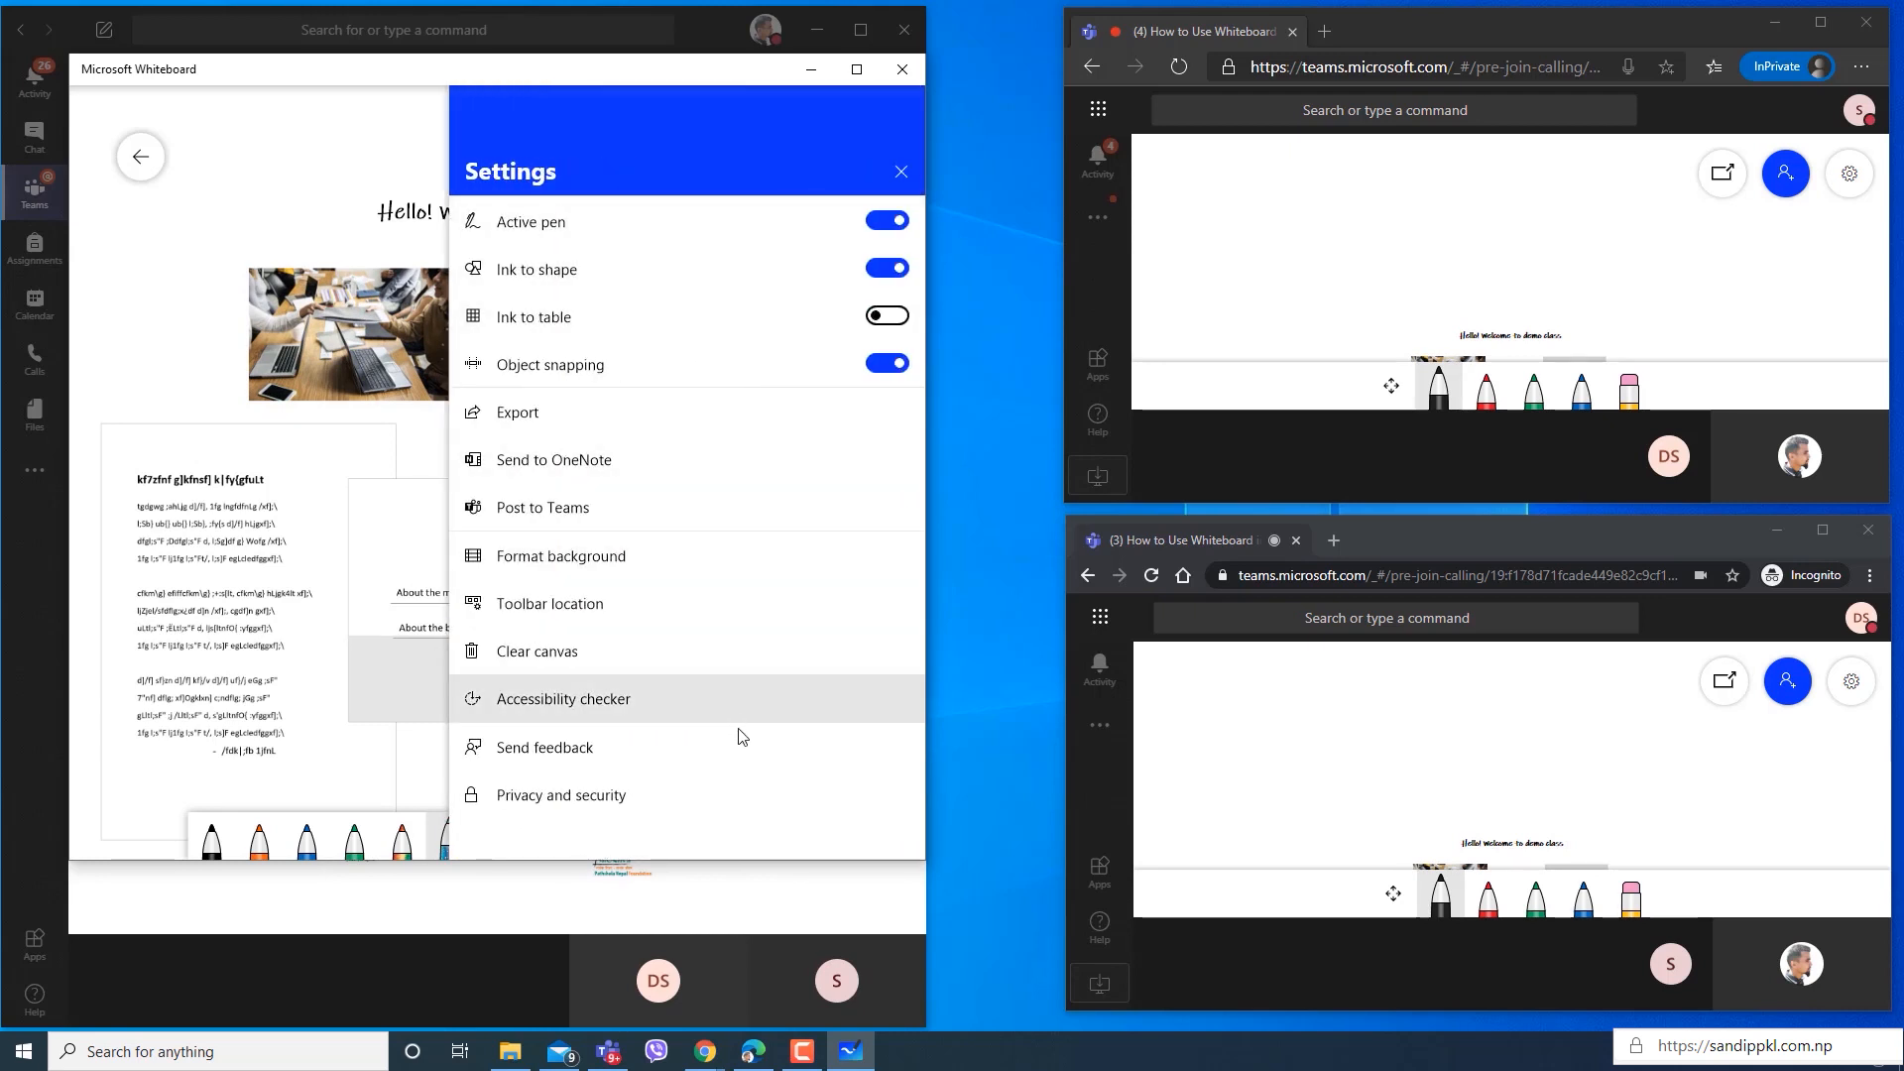
click(581, 413)
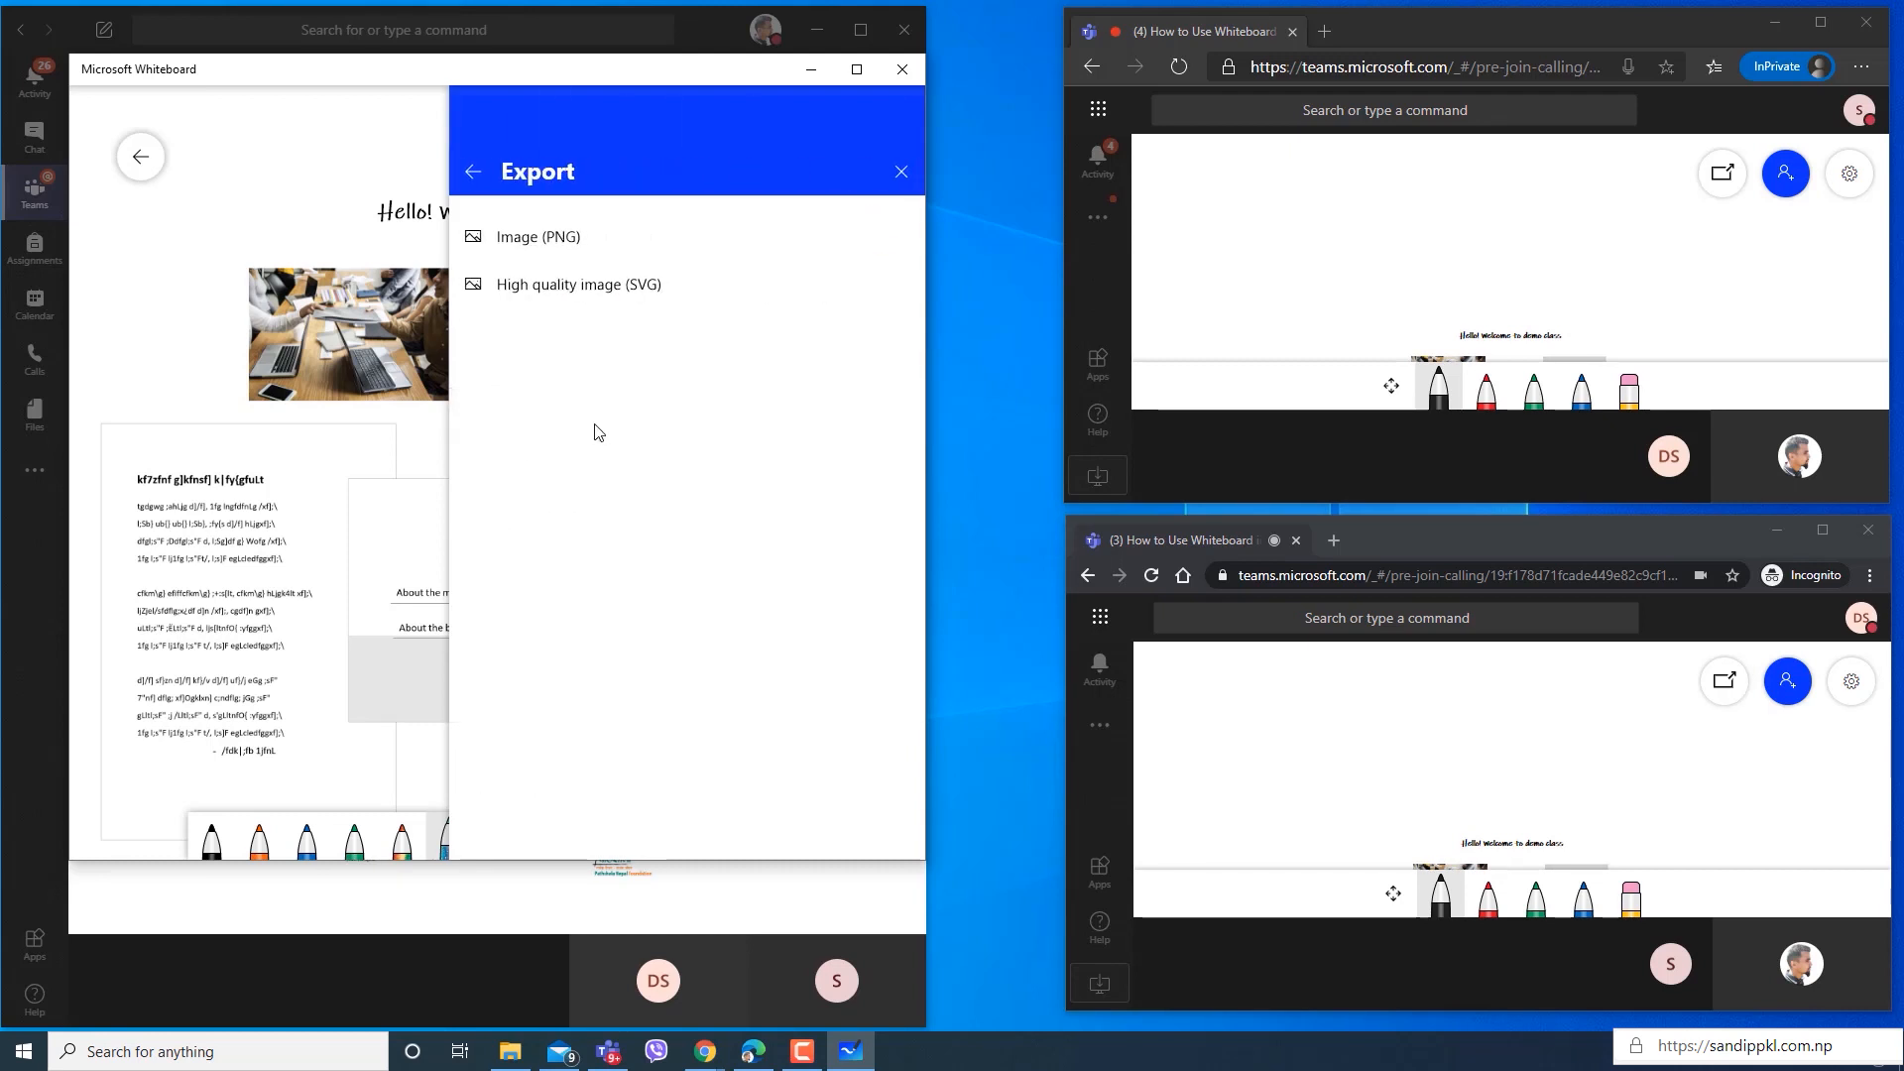
click(629, 235)
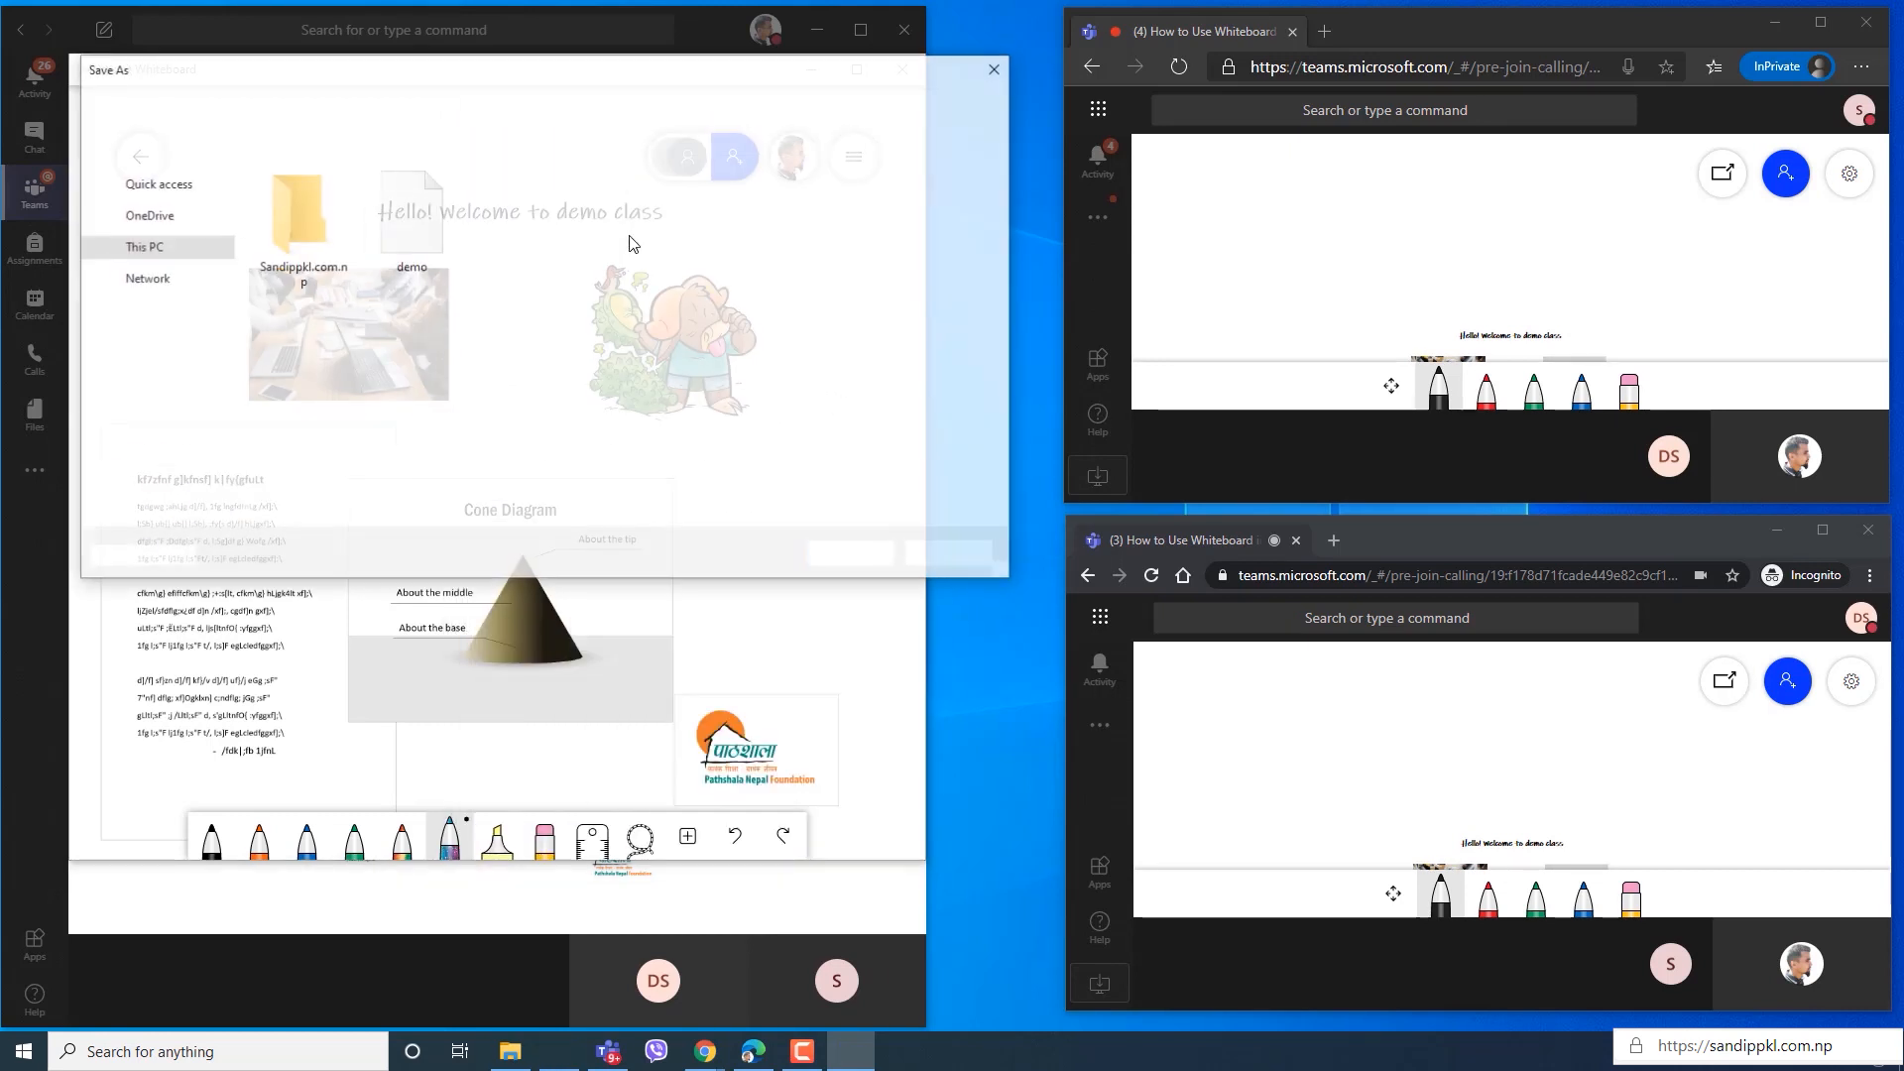
click(417, 235)
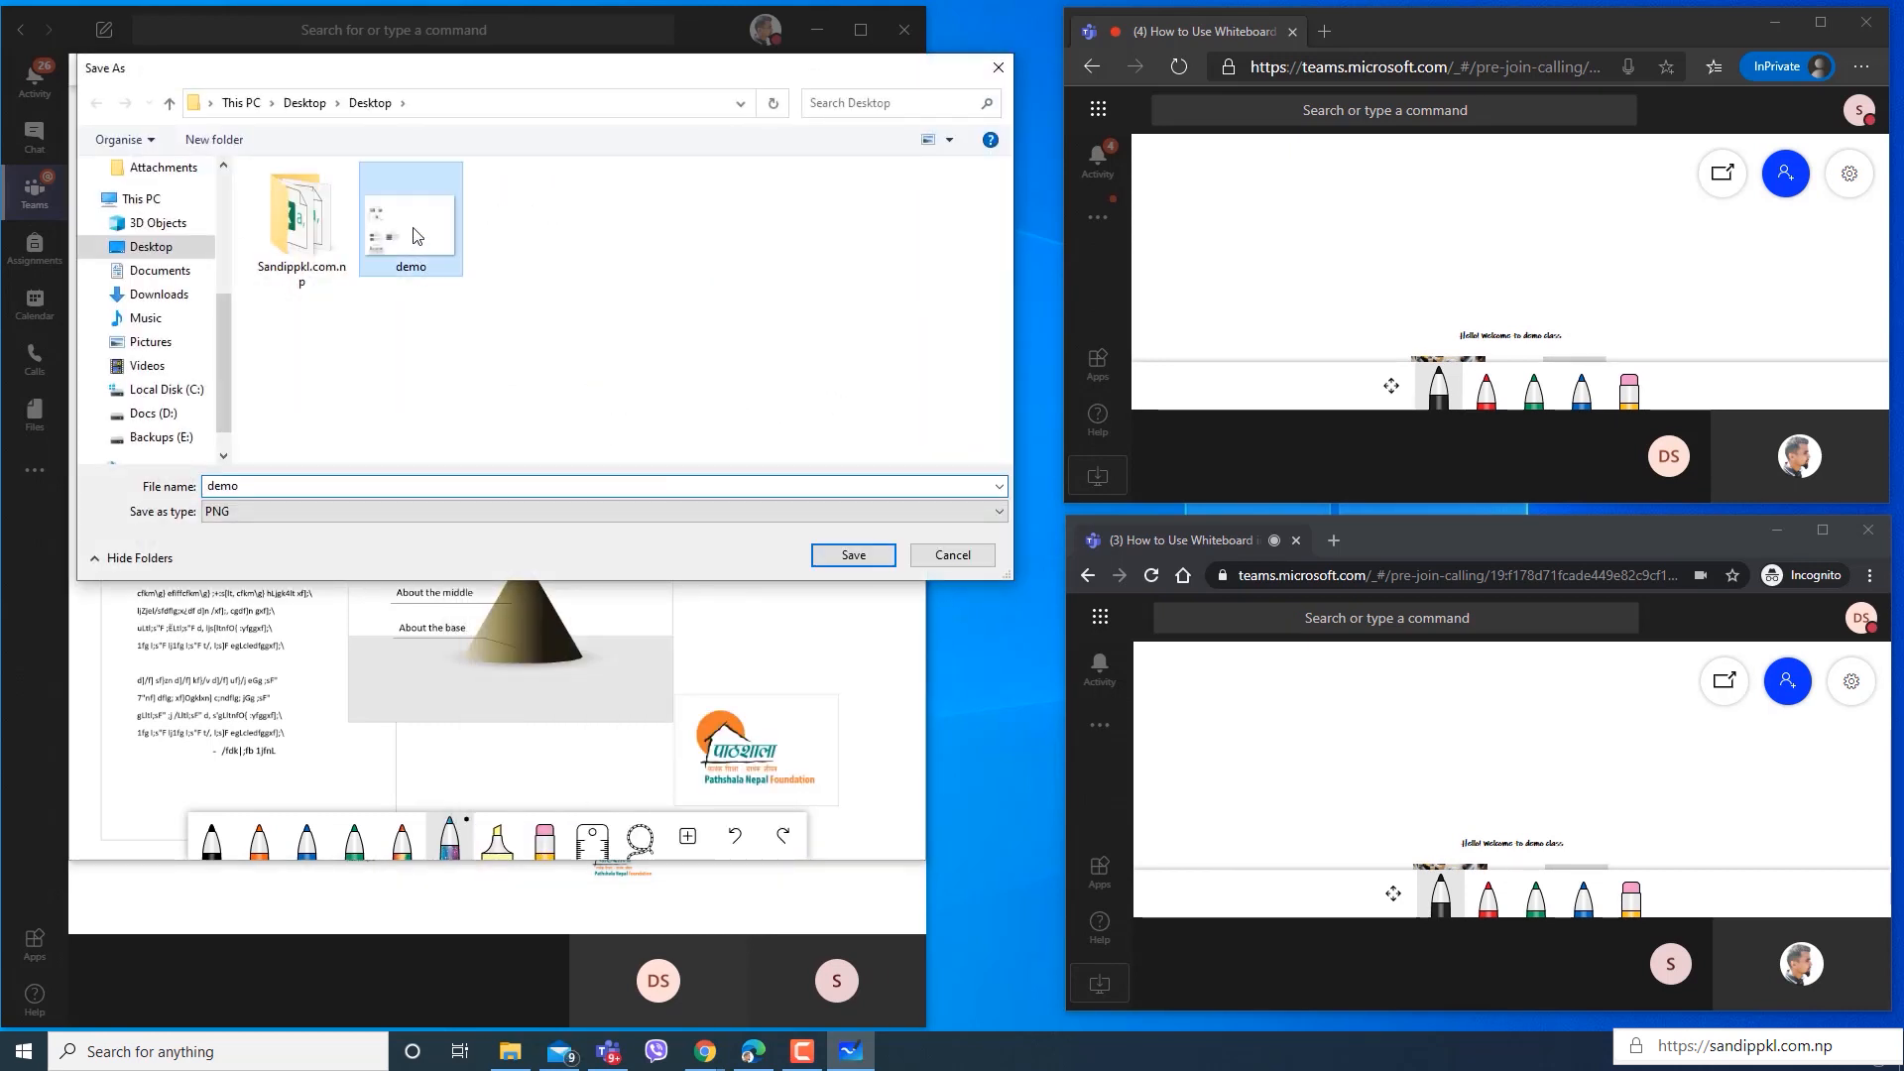
click(869, 557)
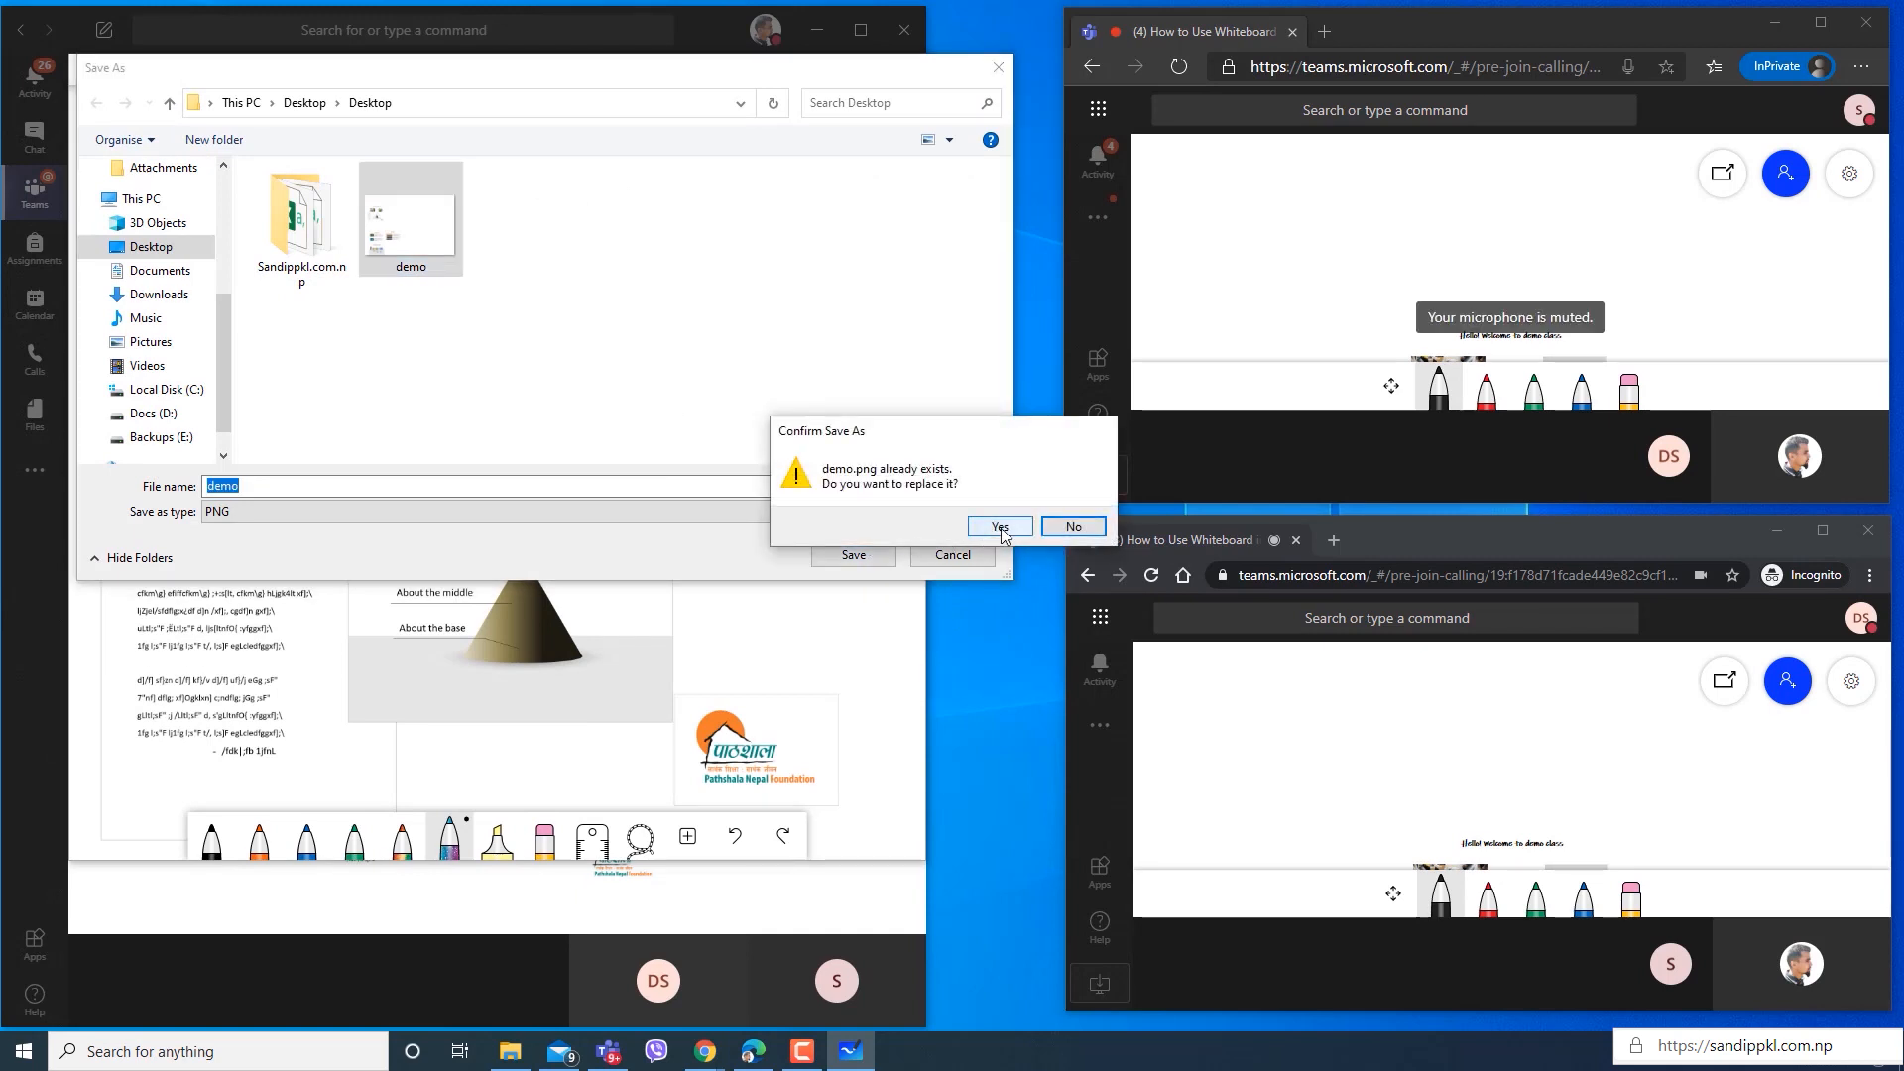
click(1000, 528)
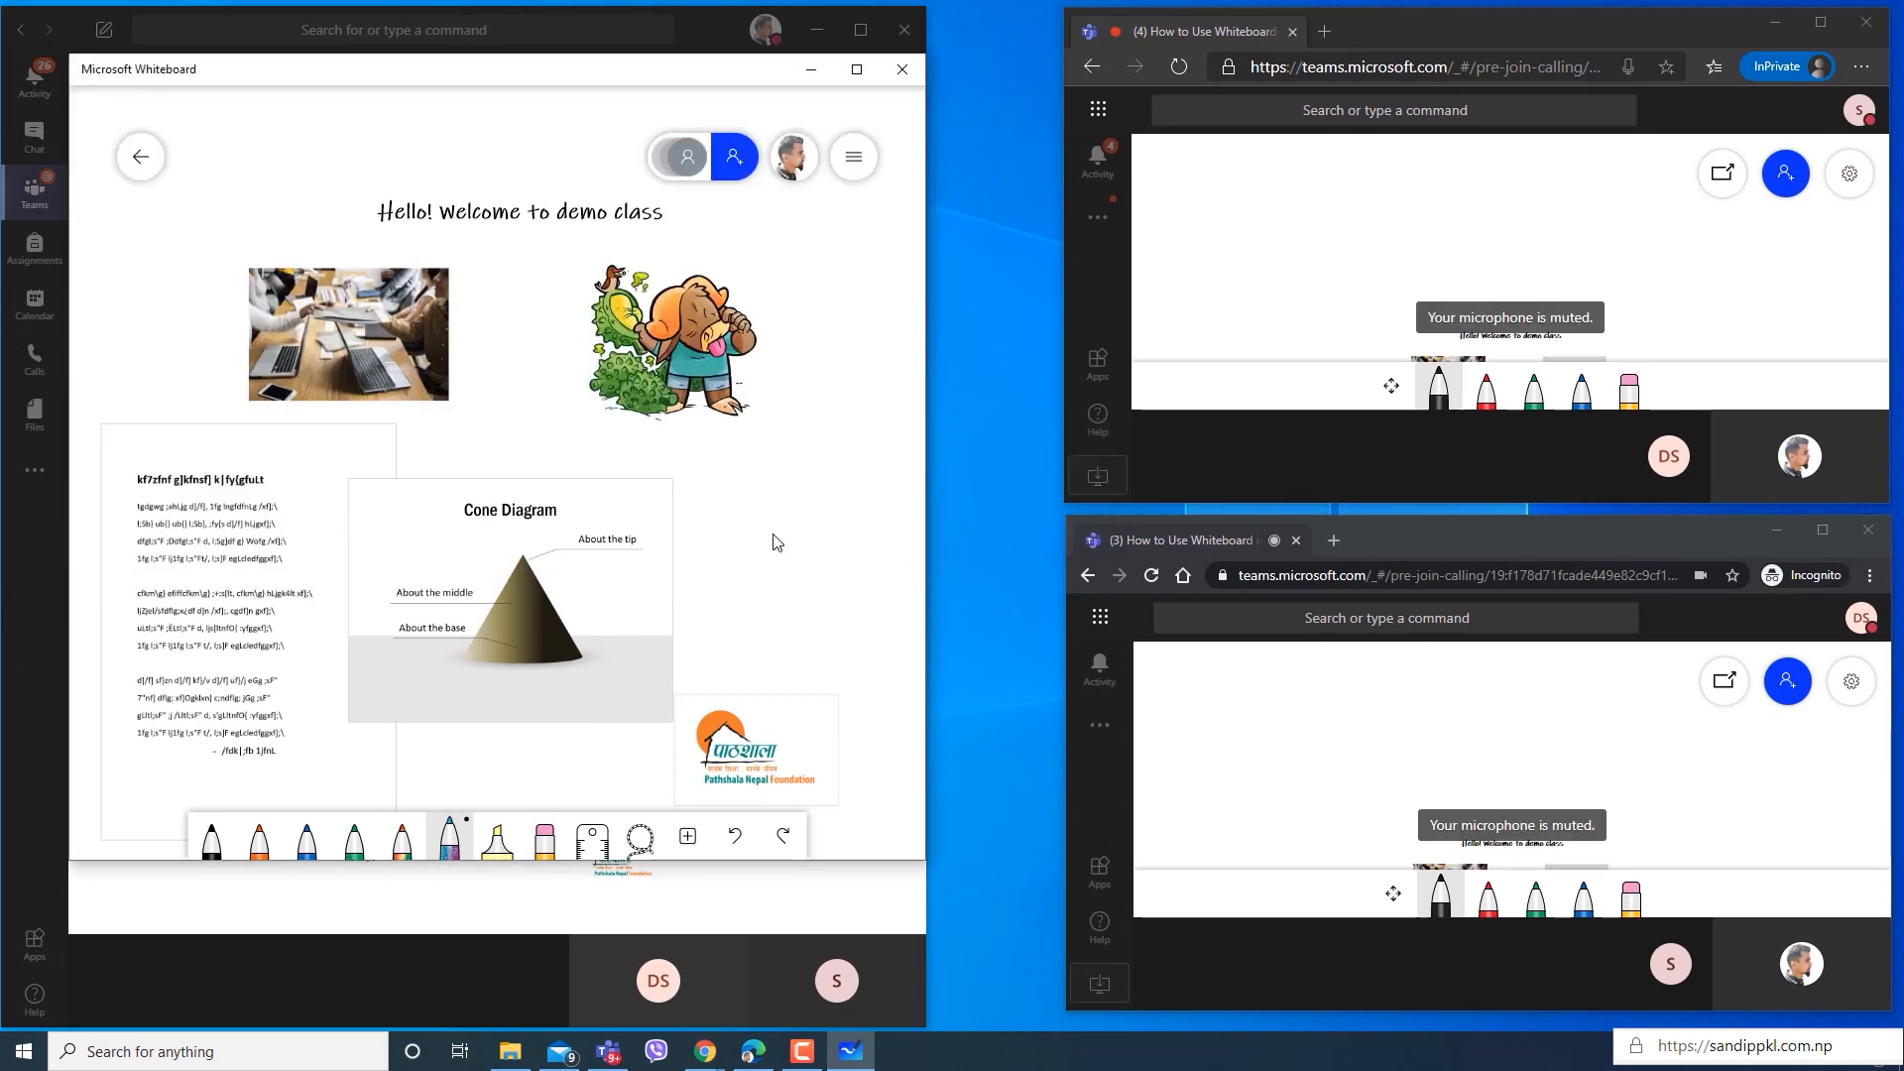
Switch to File Explorer, view the exported demo image from the Desktop, and return to the whiteboard.
click(510, 1051)
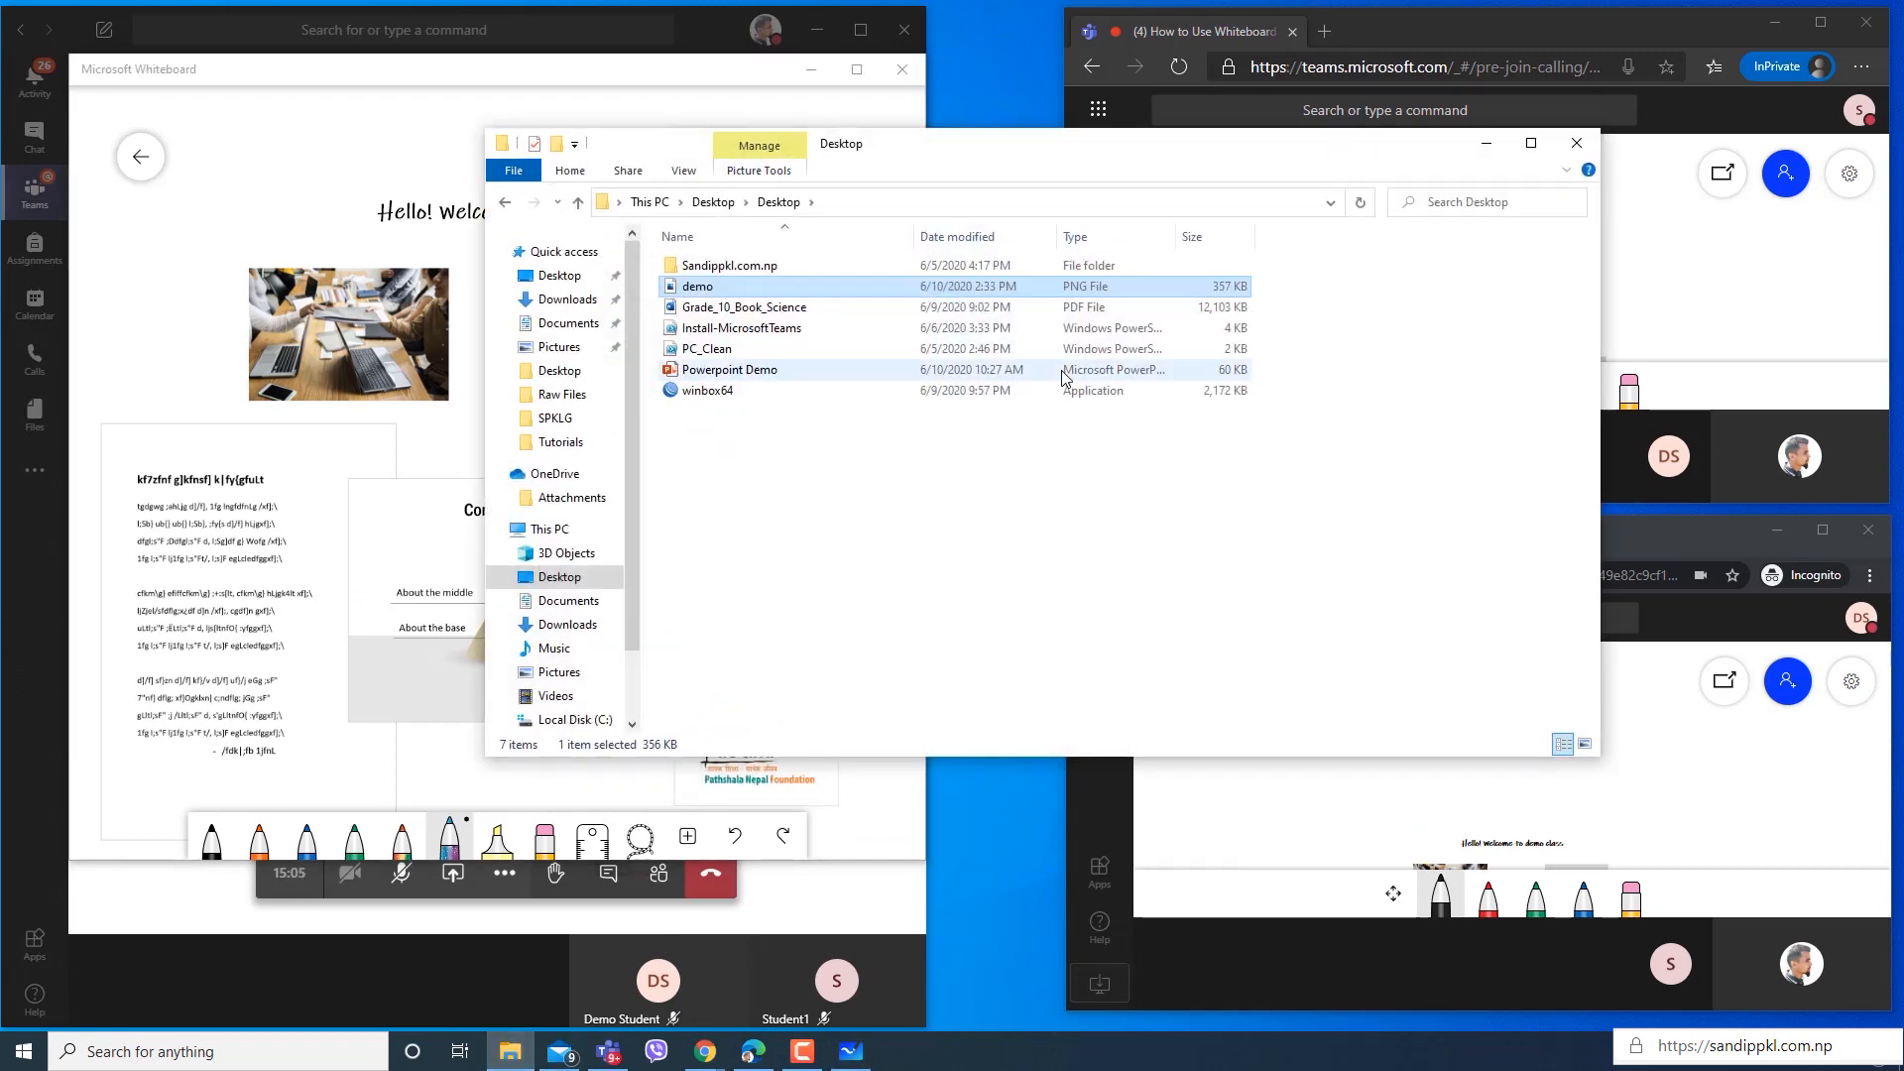
double_click(698, 287)
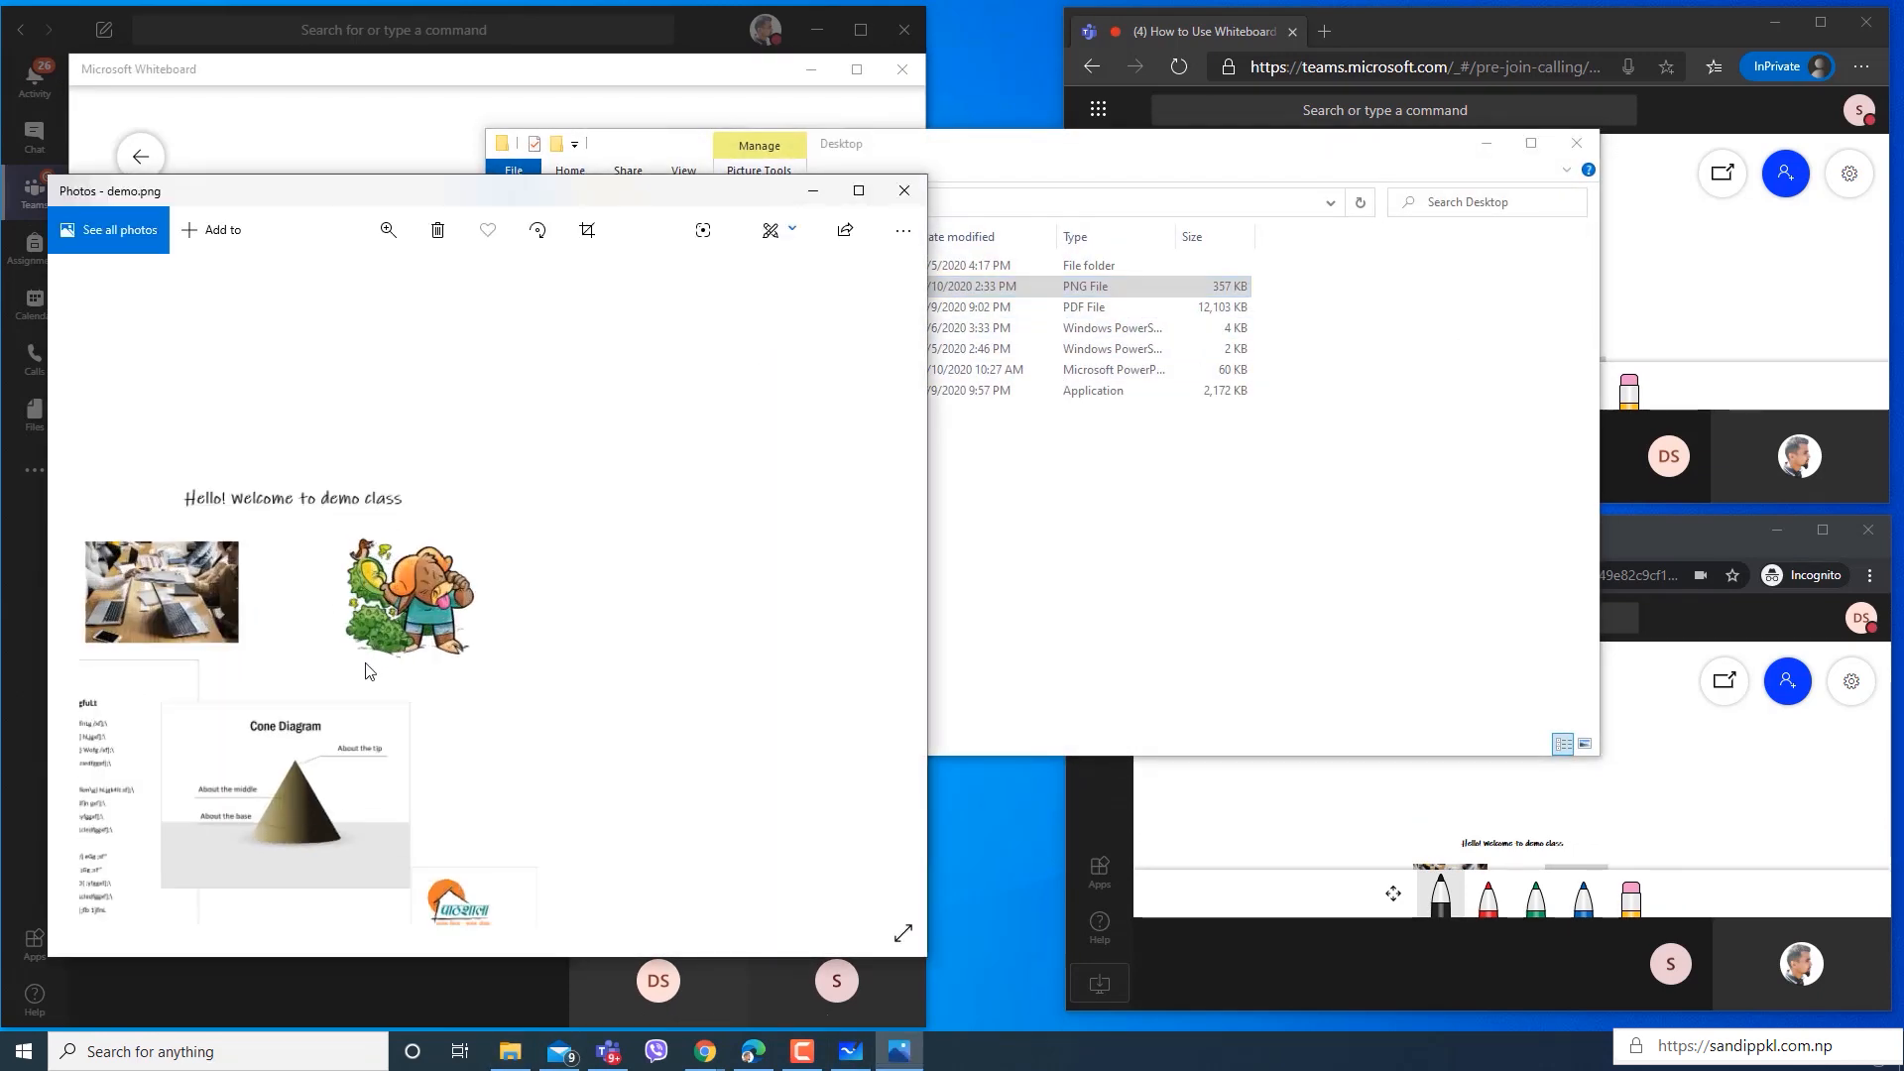
click(902, 192)
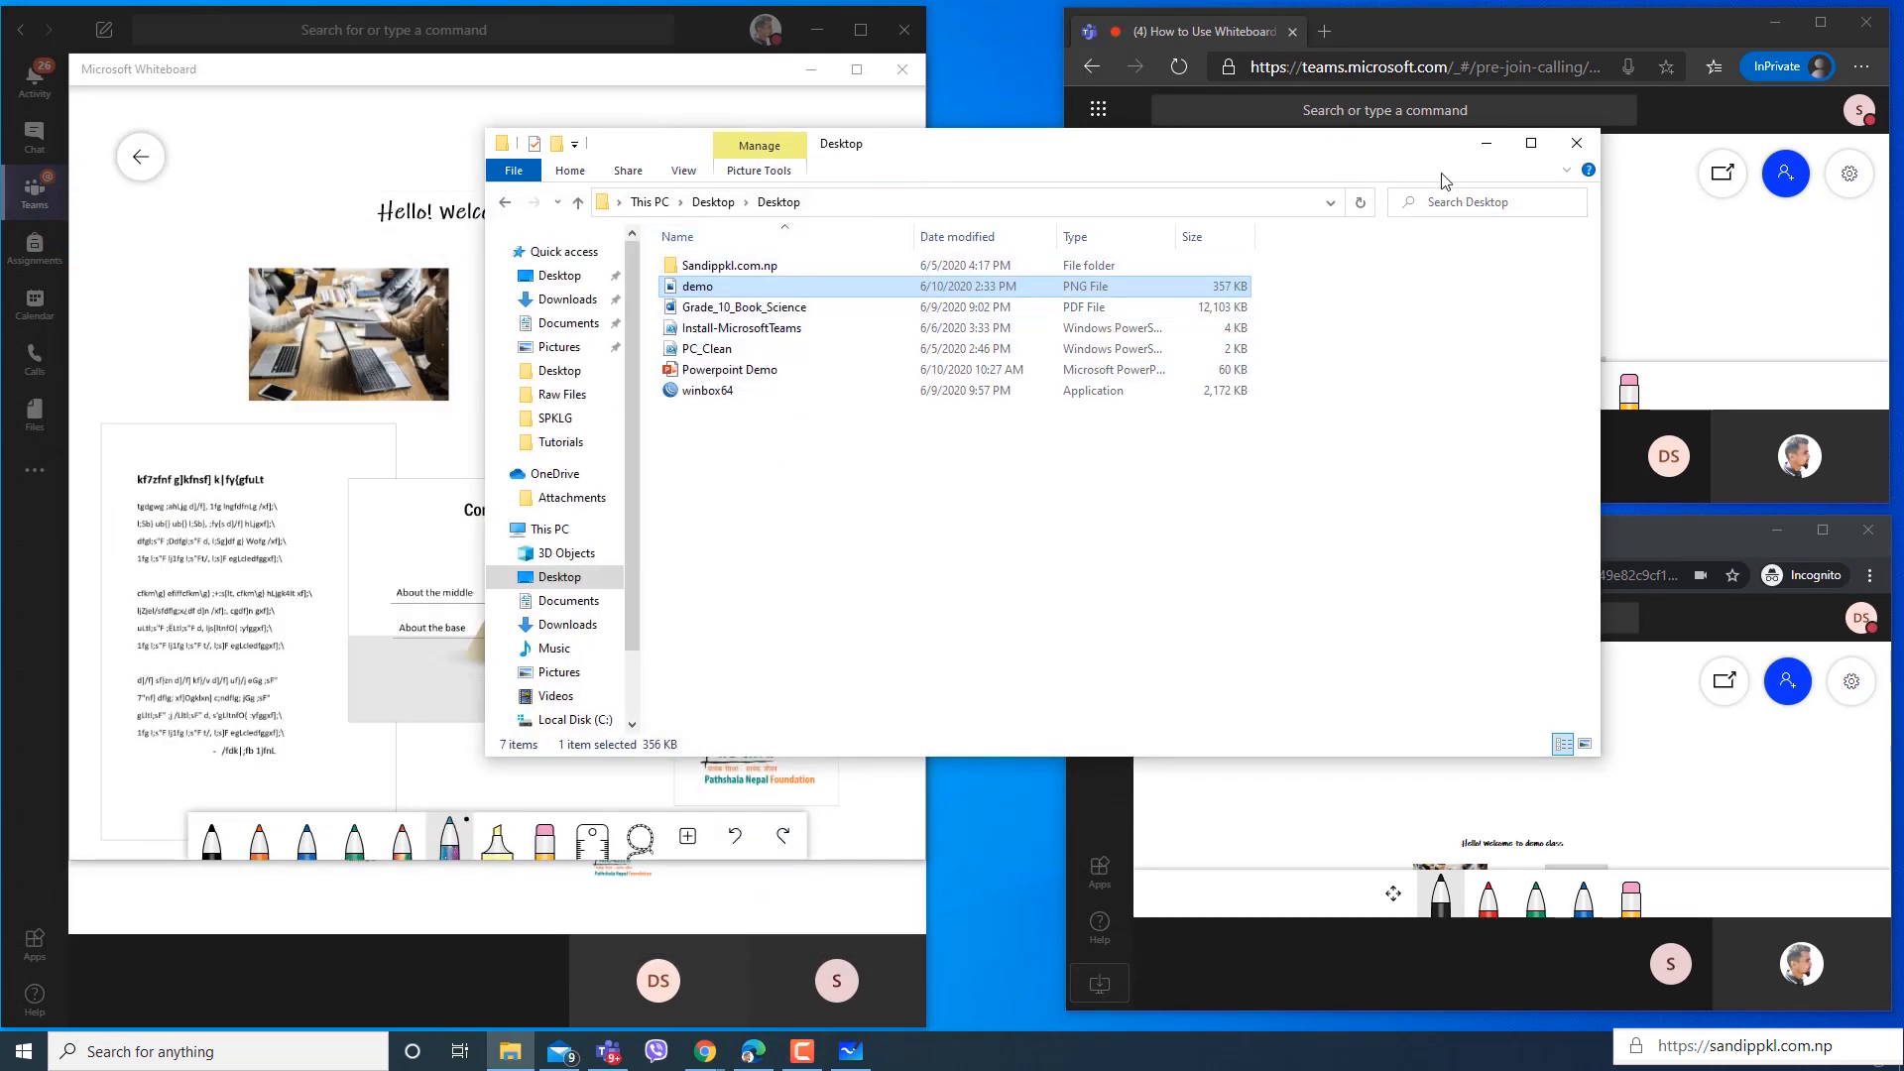
click(1486, 143)
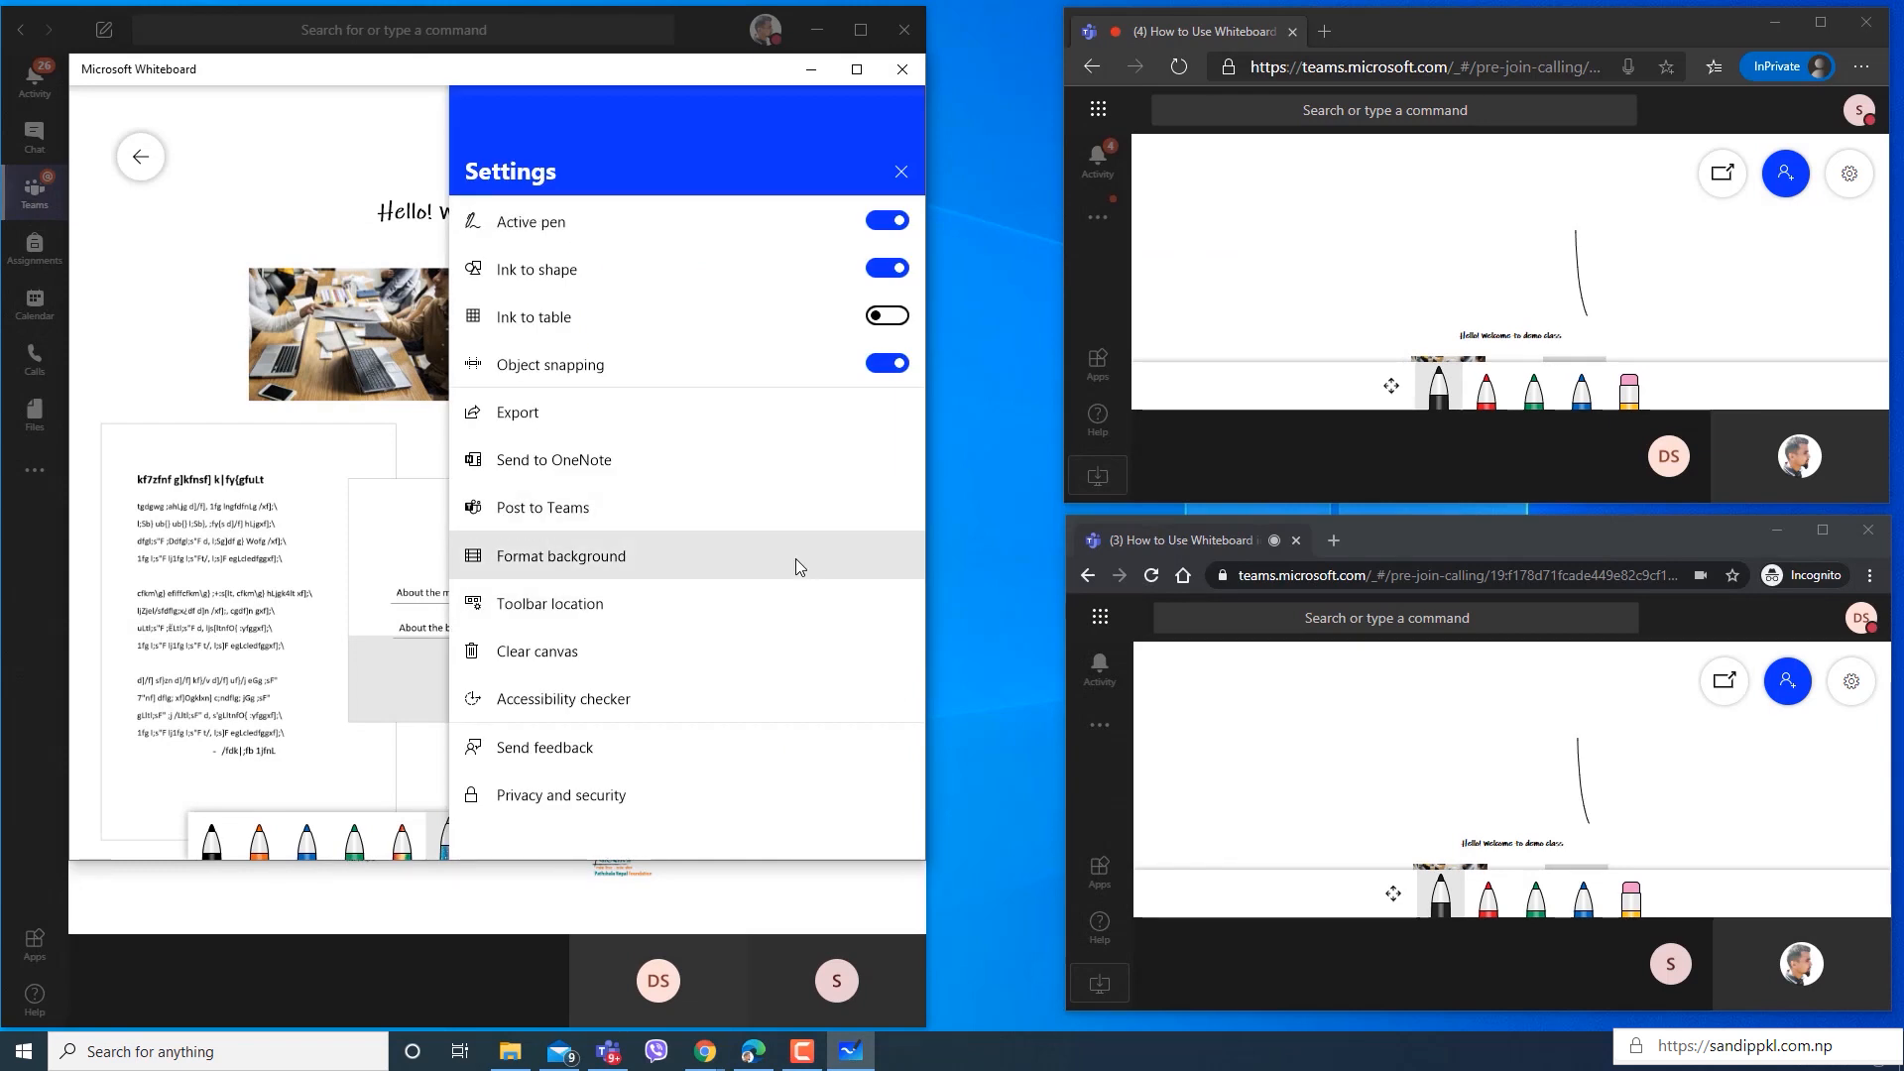
Try the Graph grid, and format the whiteboard background with the Square grid in yellow.
click(796, 557)
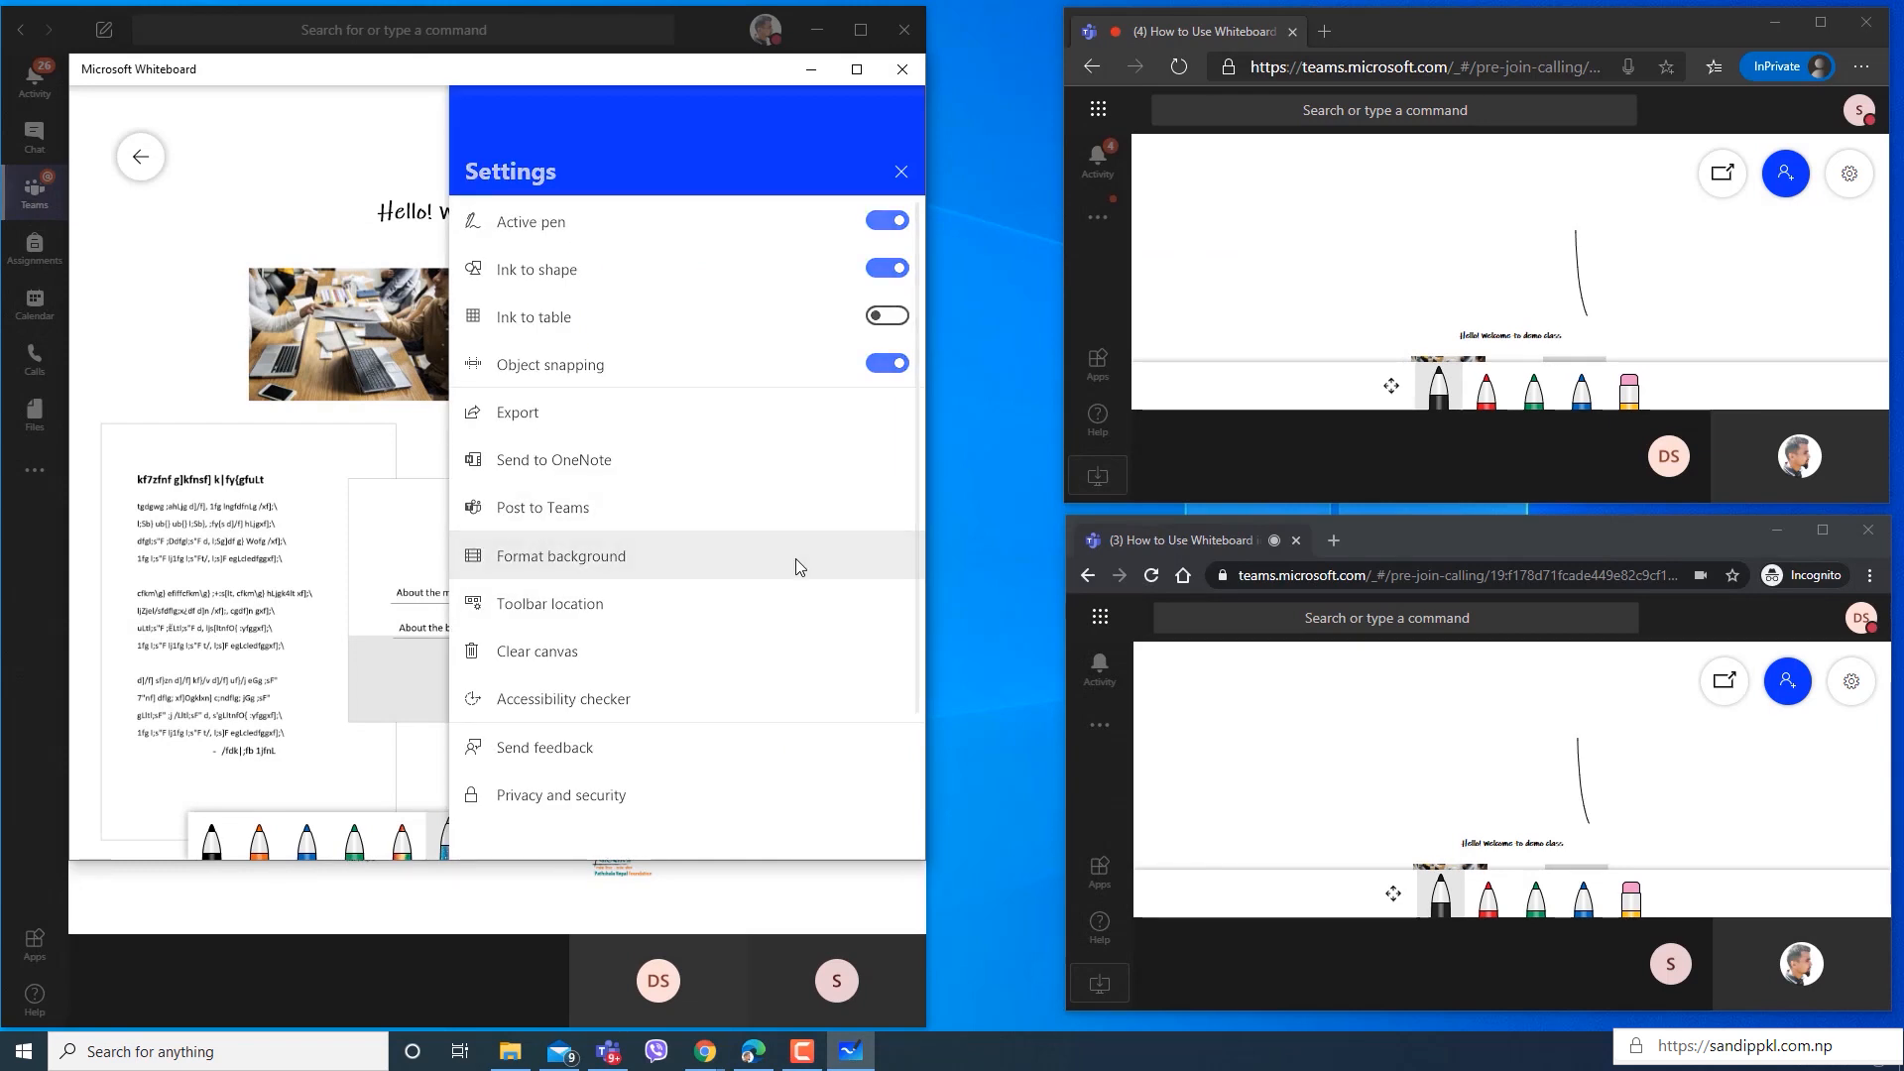
click(765, 575)
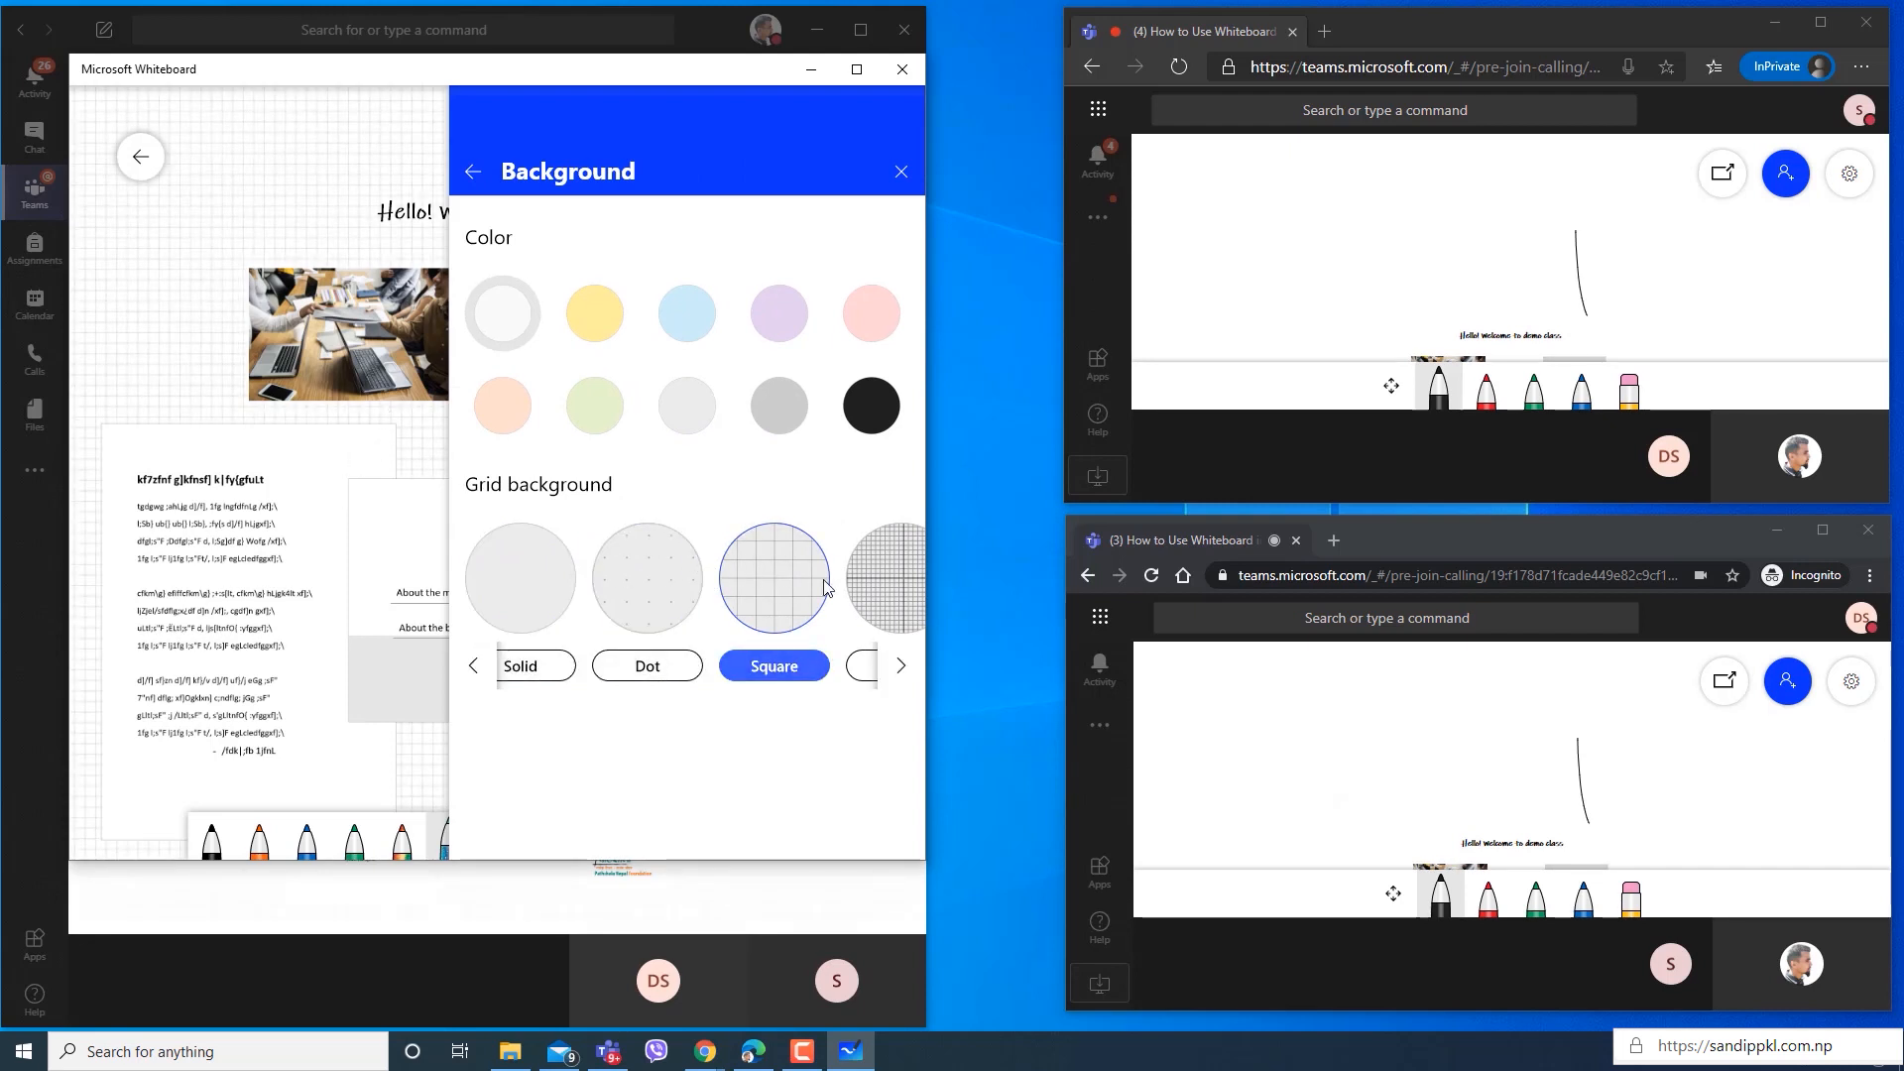
click(894, 578)
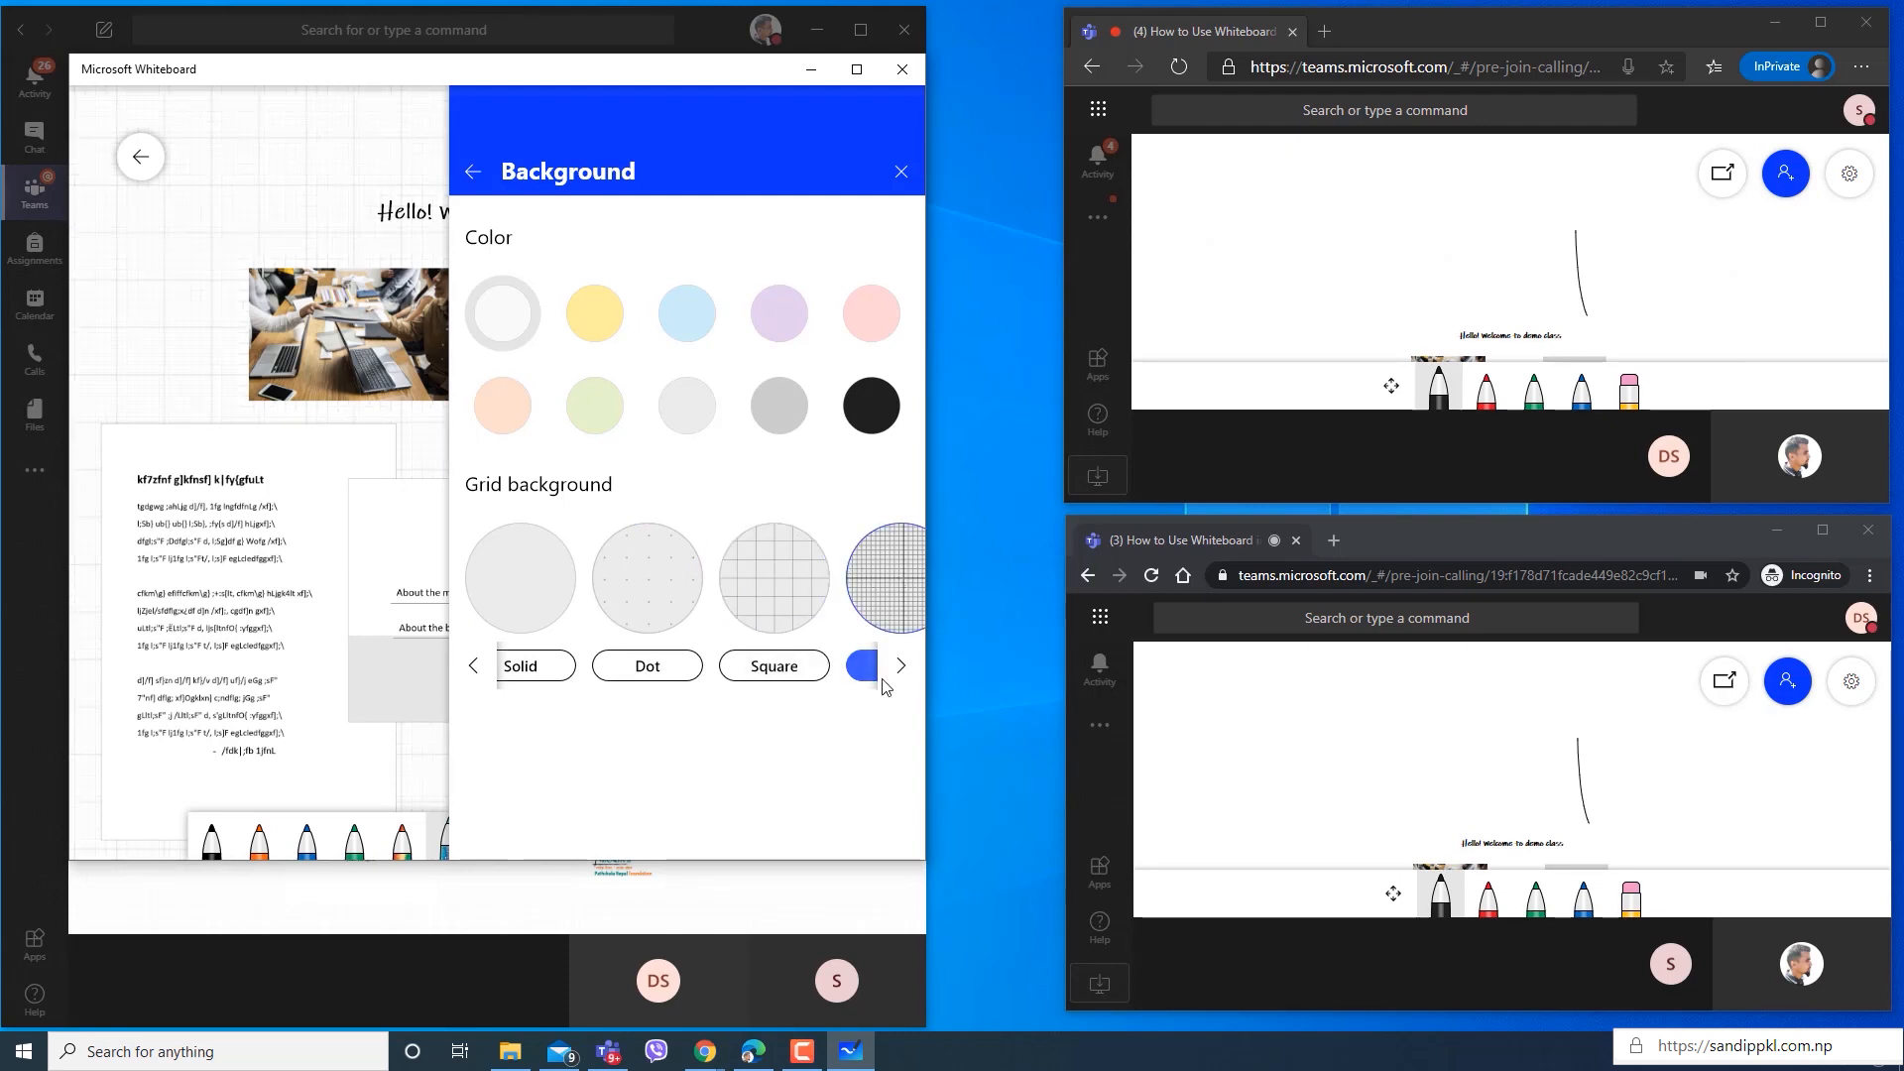
click(767, 605)
click(593, 308)
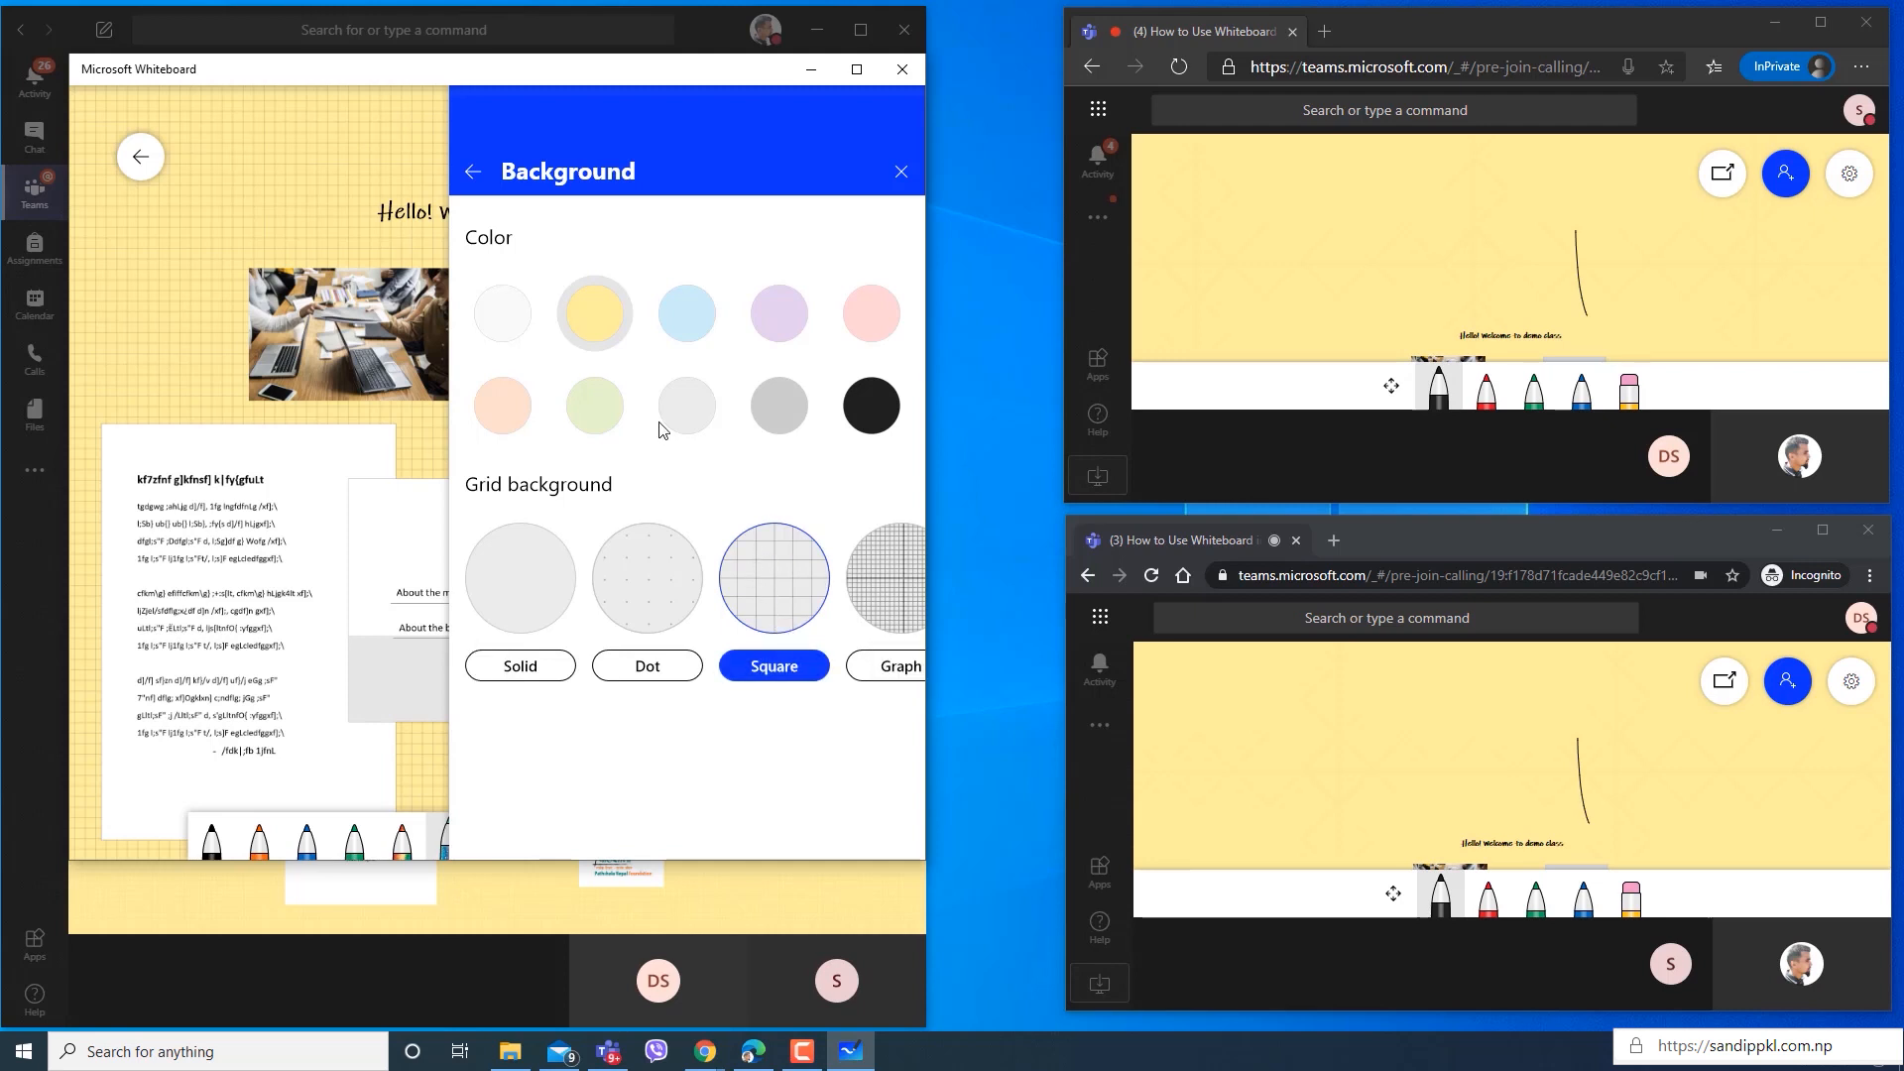
click(475, 173)
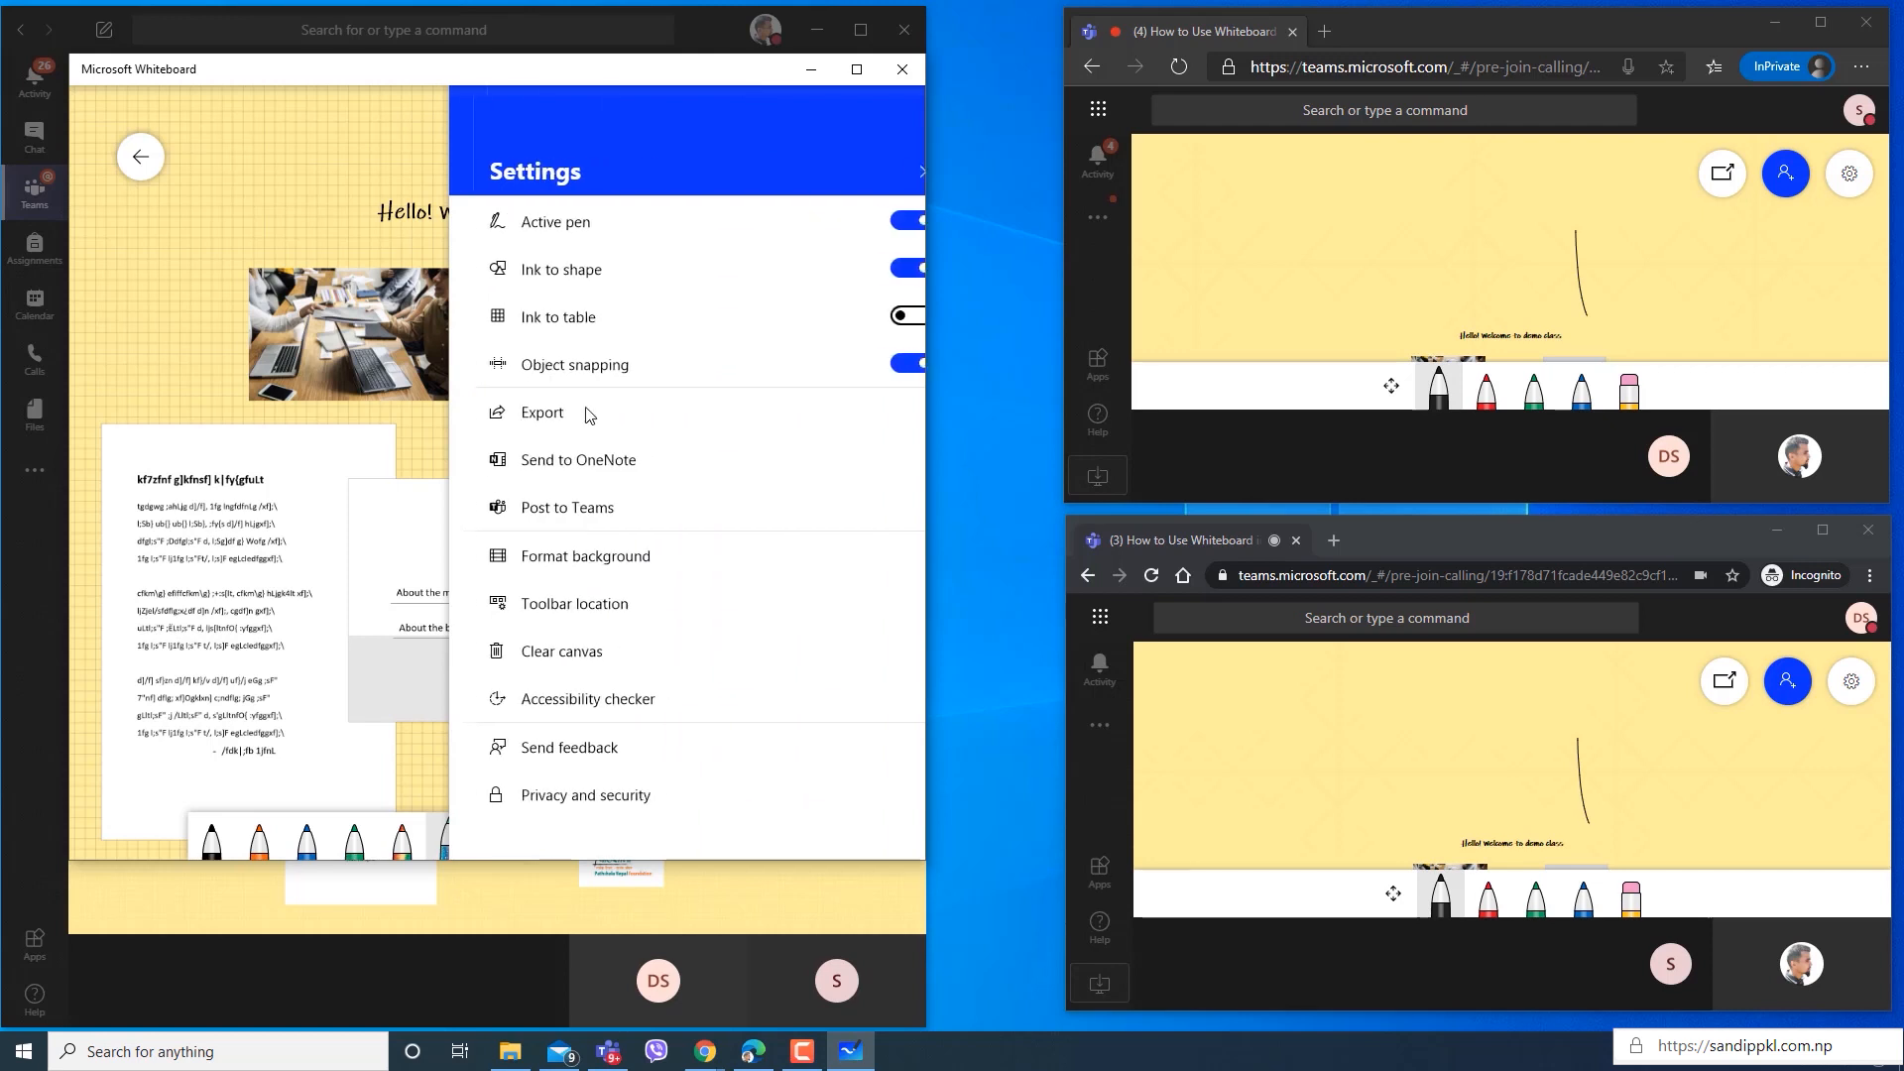
Set the whiteboard's toolbar location to Left, look through the remaining settings and close them.
scroll(622, 611, down, 1)
click(629, 584)
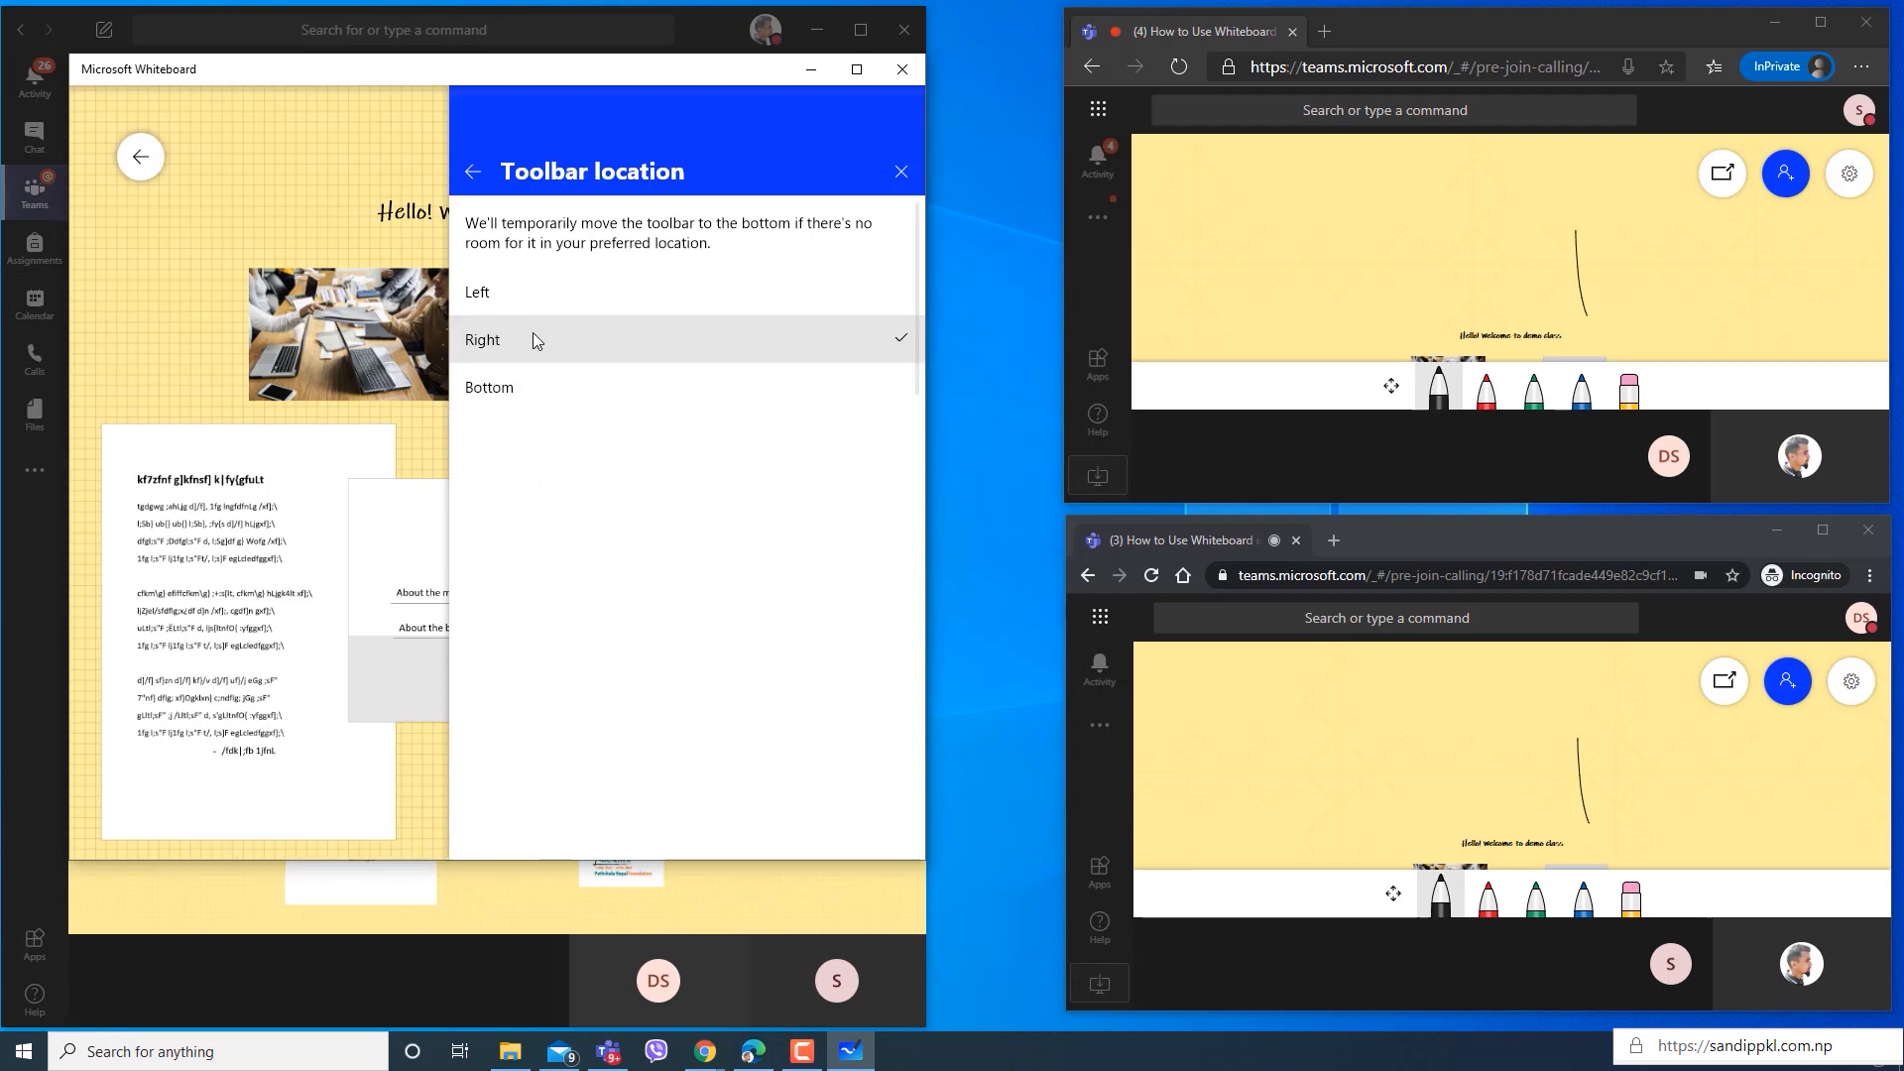
click(527, 290)
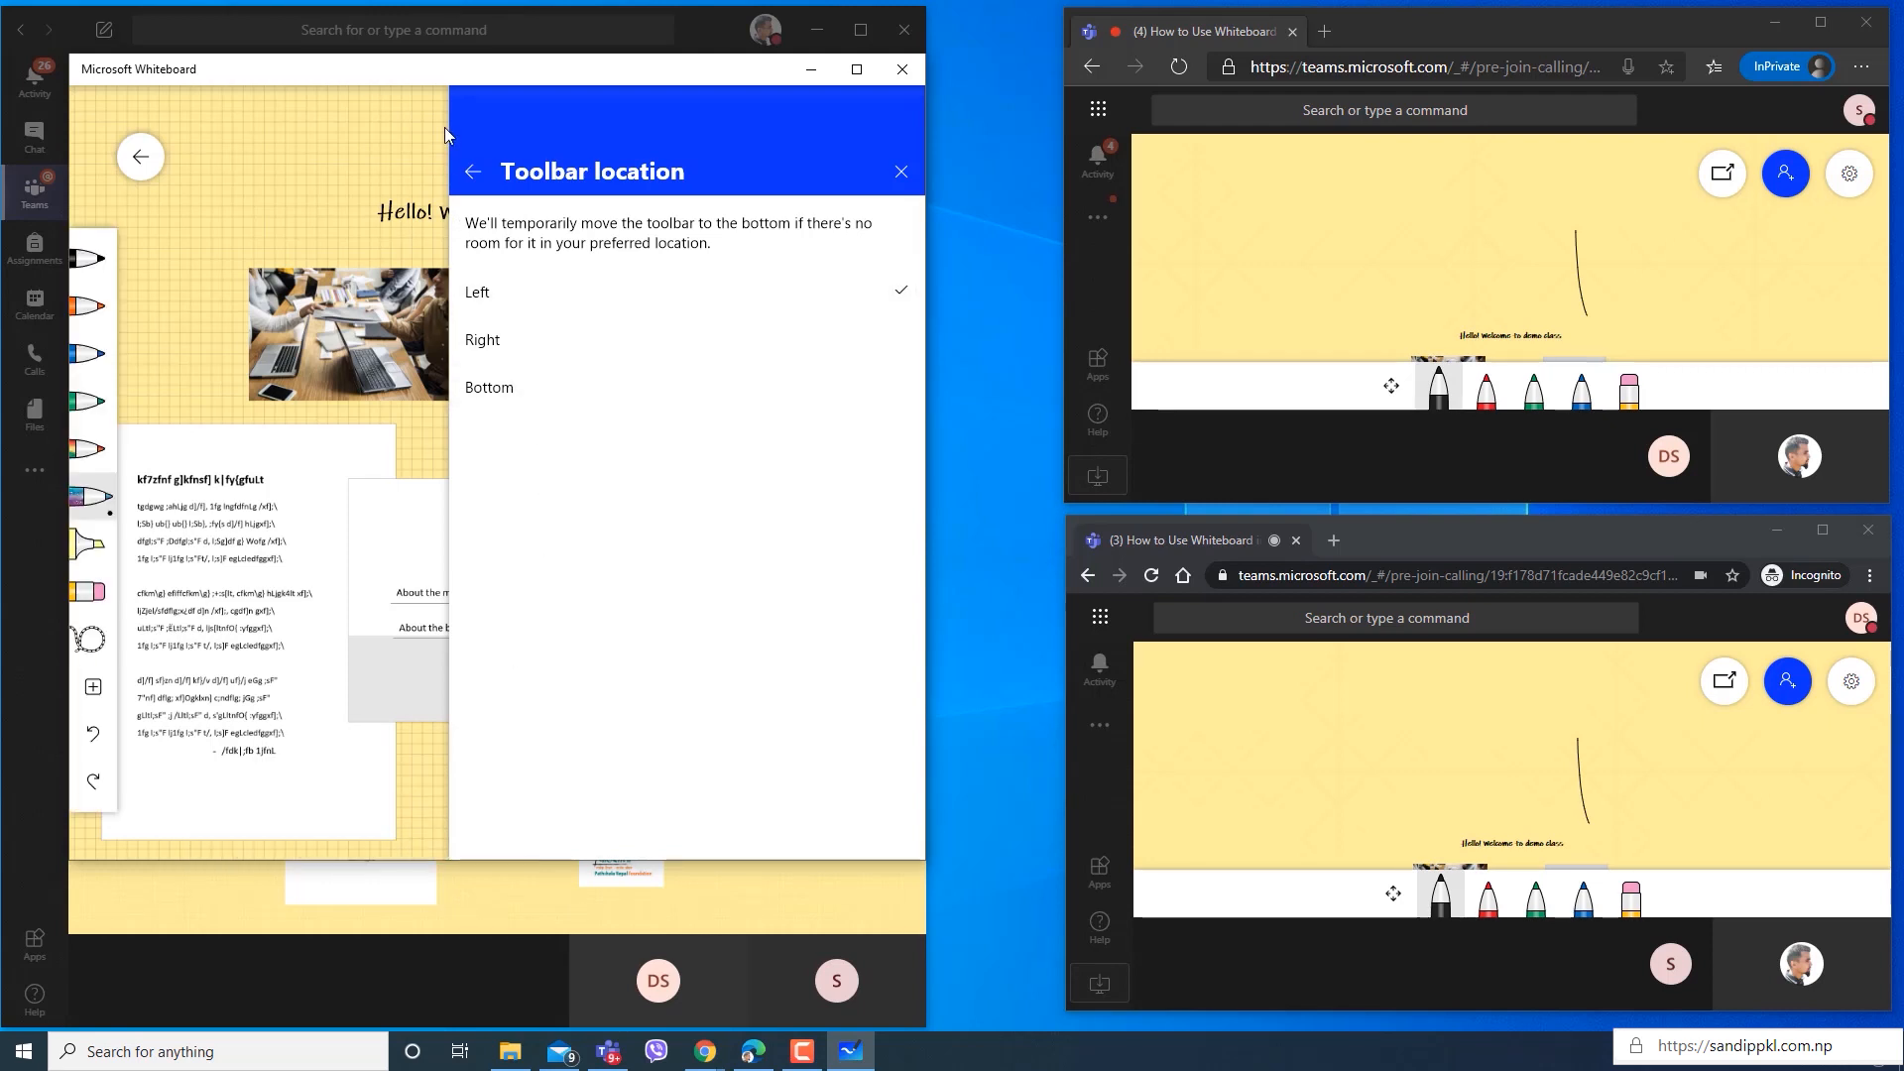
click(473, 172)
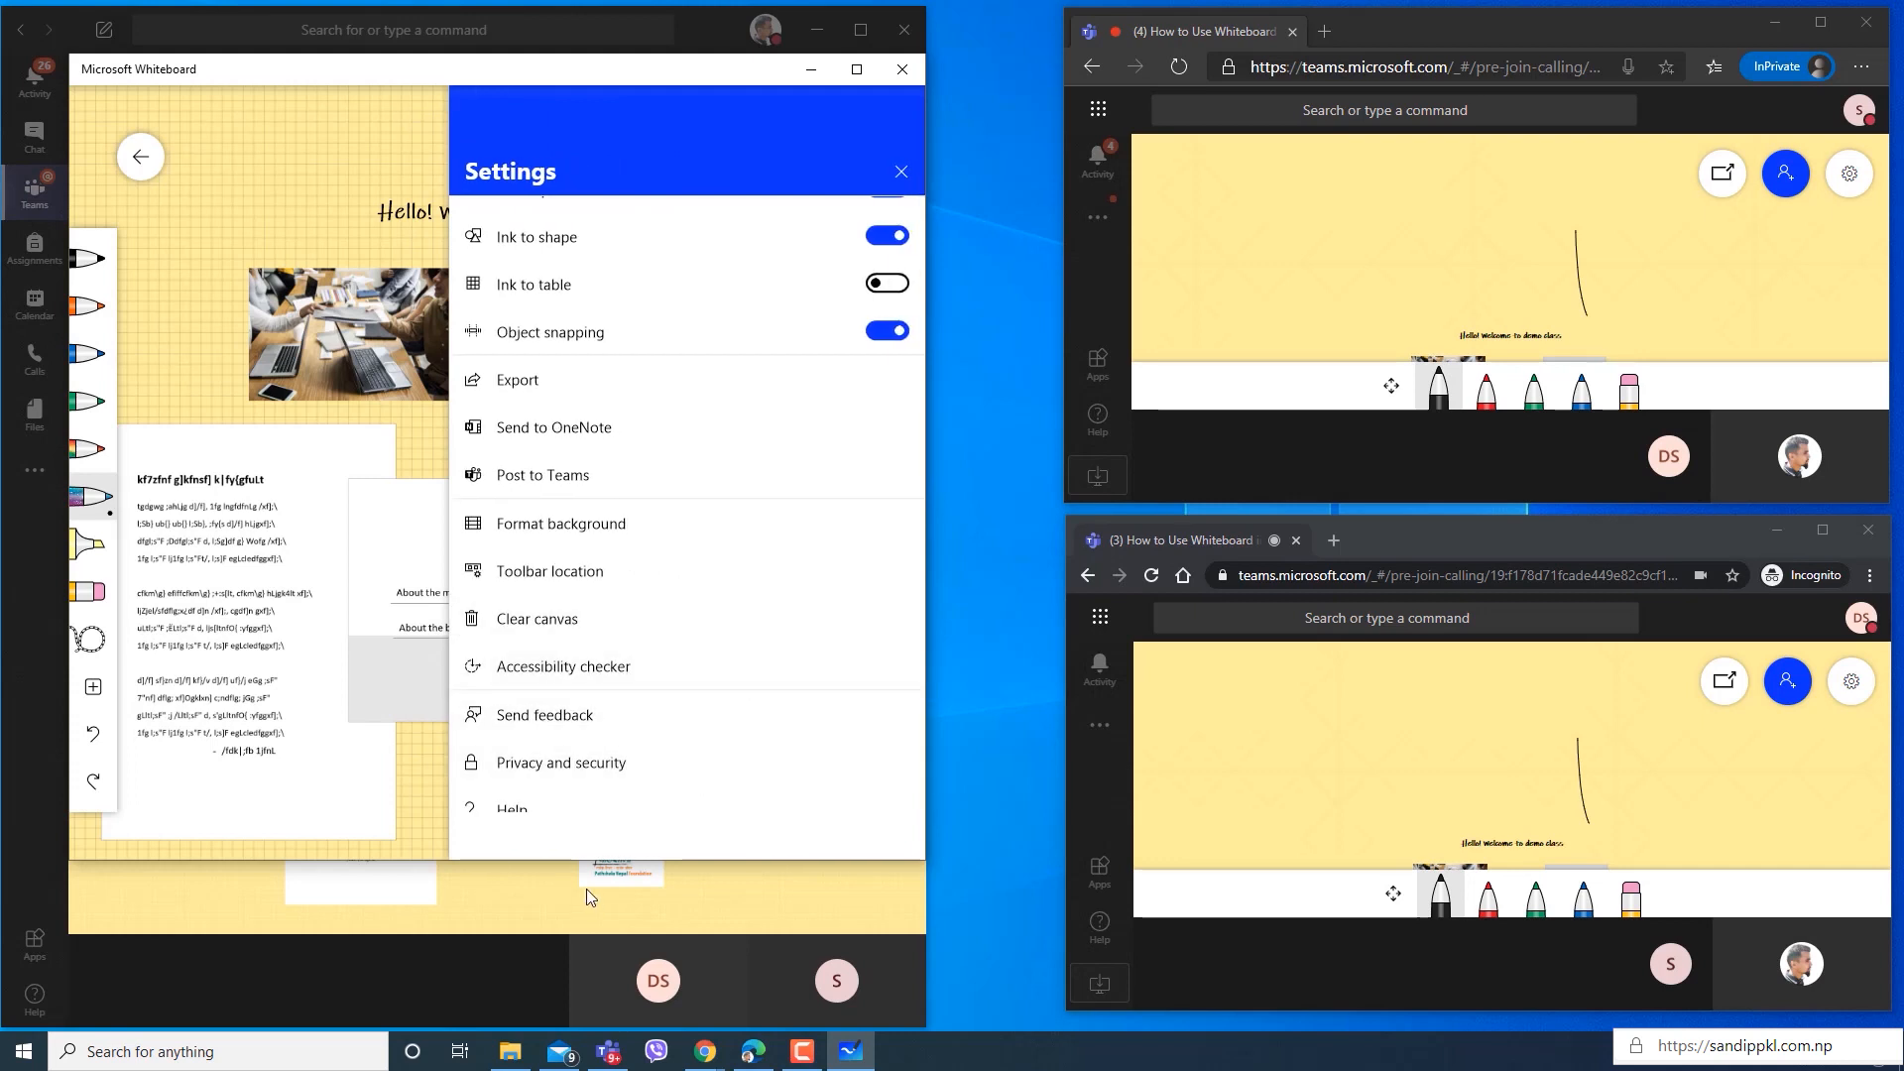
scroll(652, 664, down, 2)
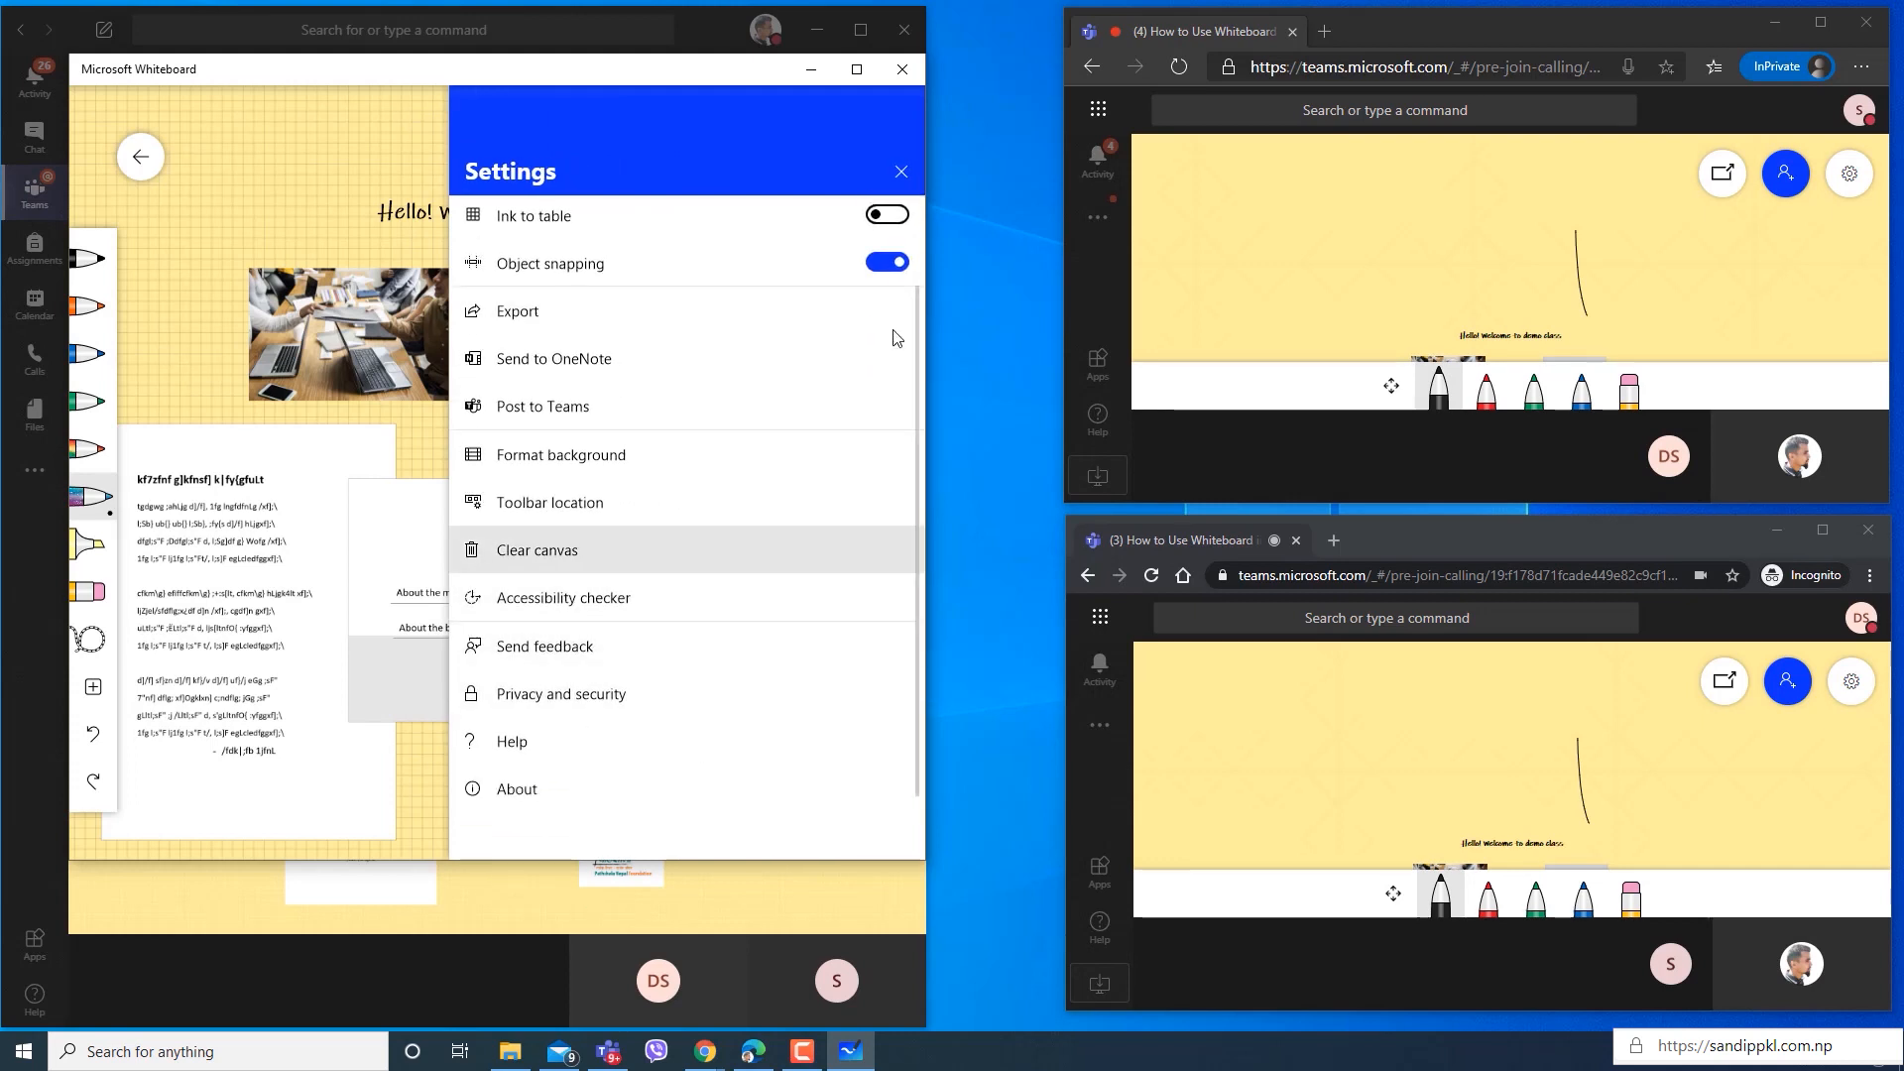
click(907, 173)
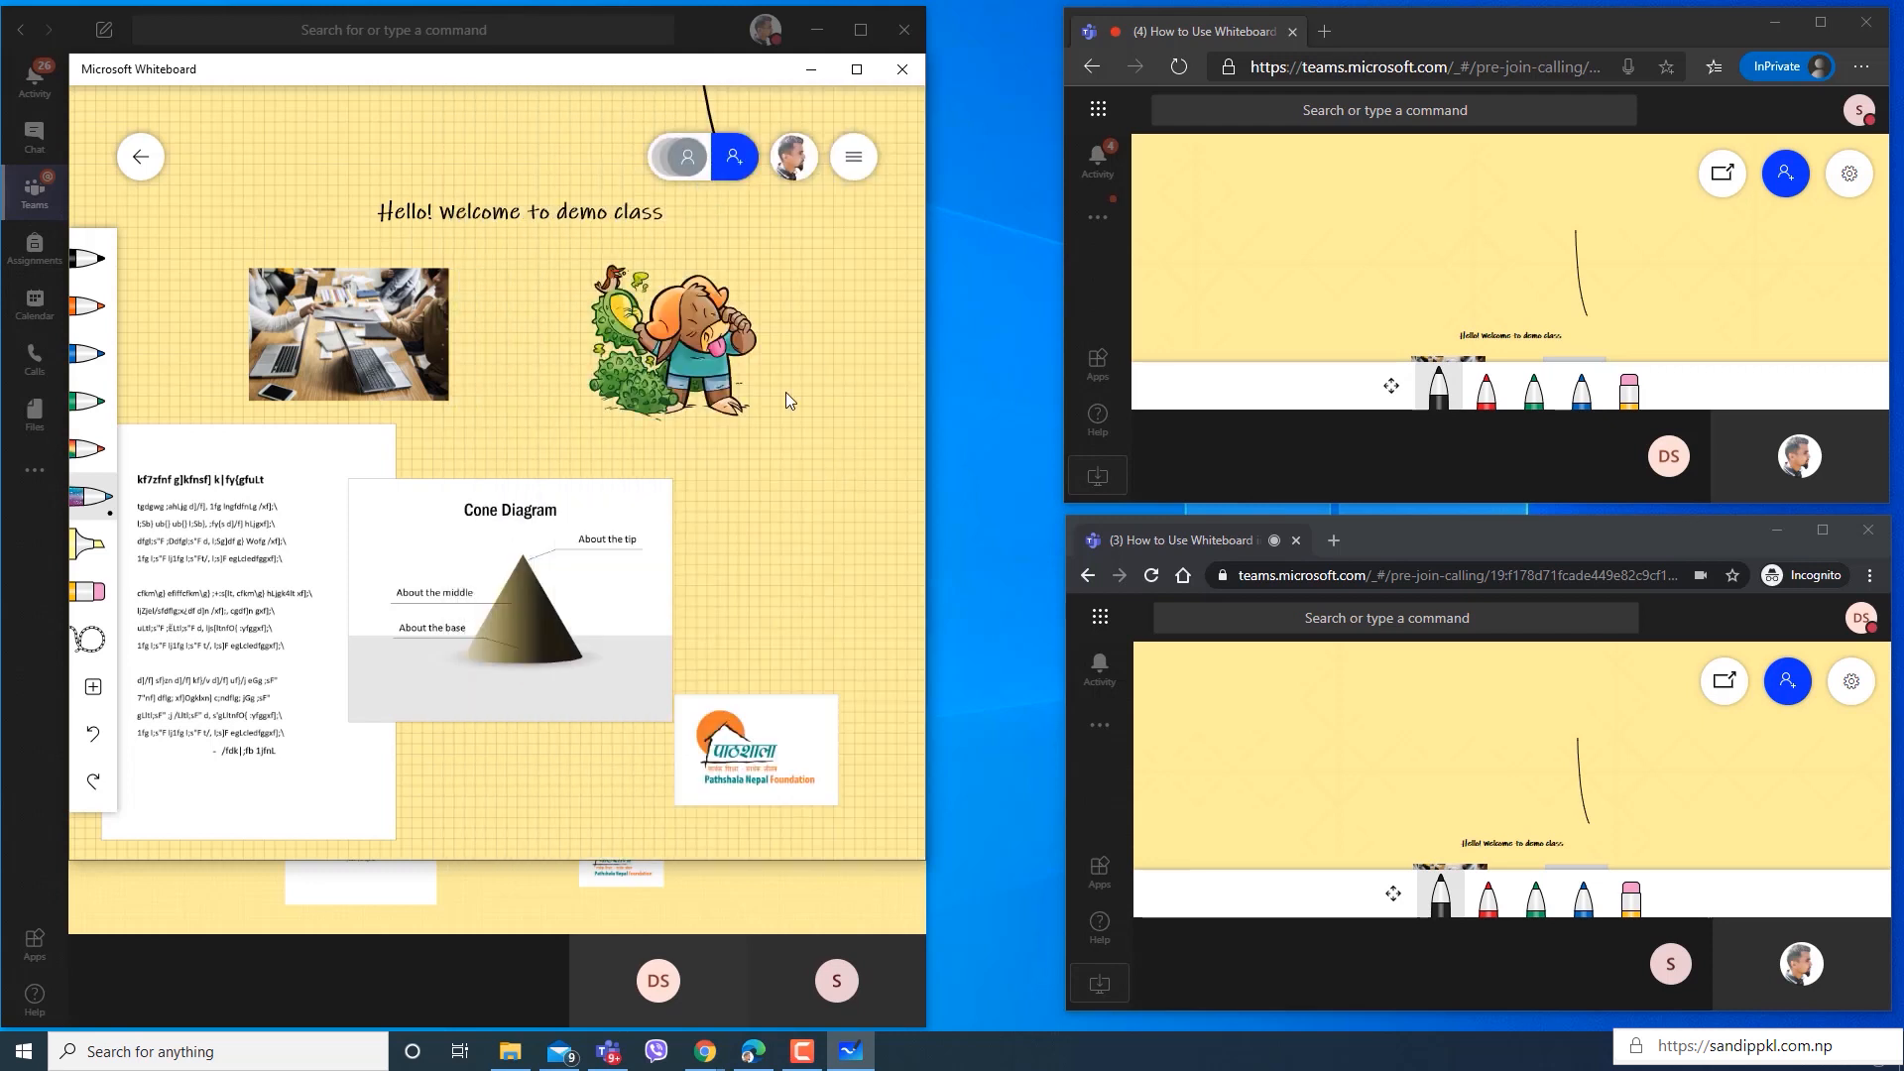
Move the Cone Diagram slide clear of the text document to its right, and place the logo image just below the slide.
drag(773, 466, 821, 389)
click(673, 426)
drag(673, 426, 754, 399)
drag(840, 659, 815, 702)
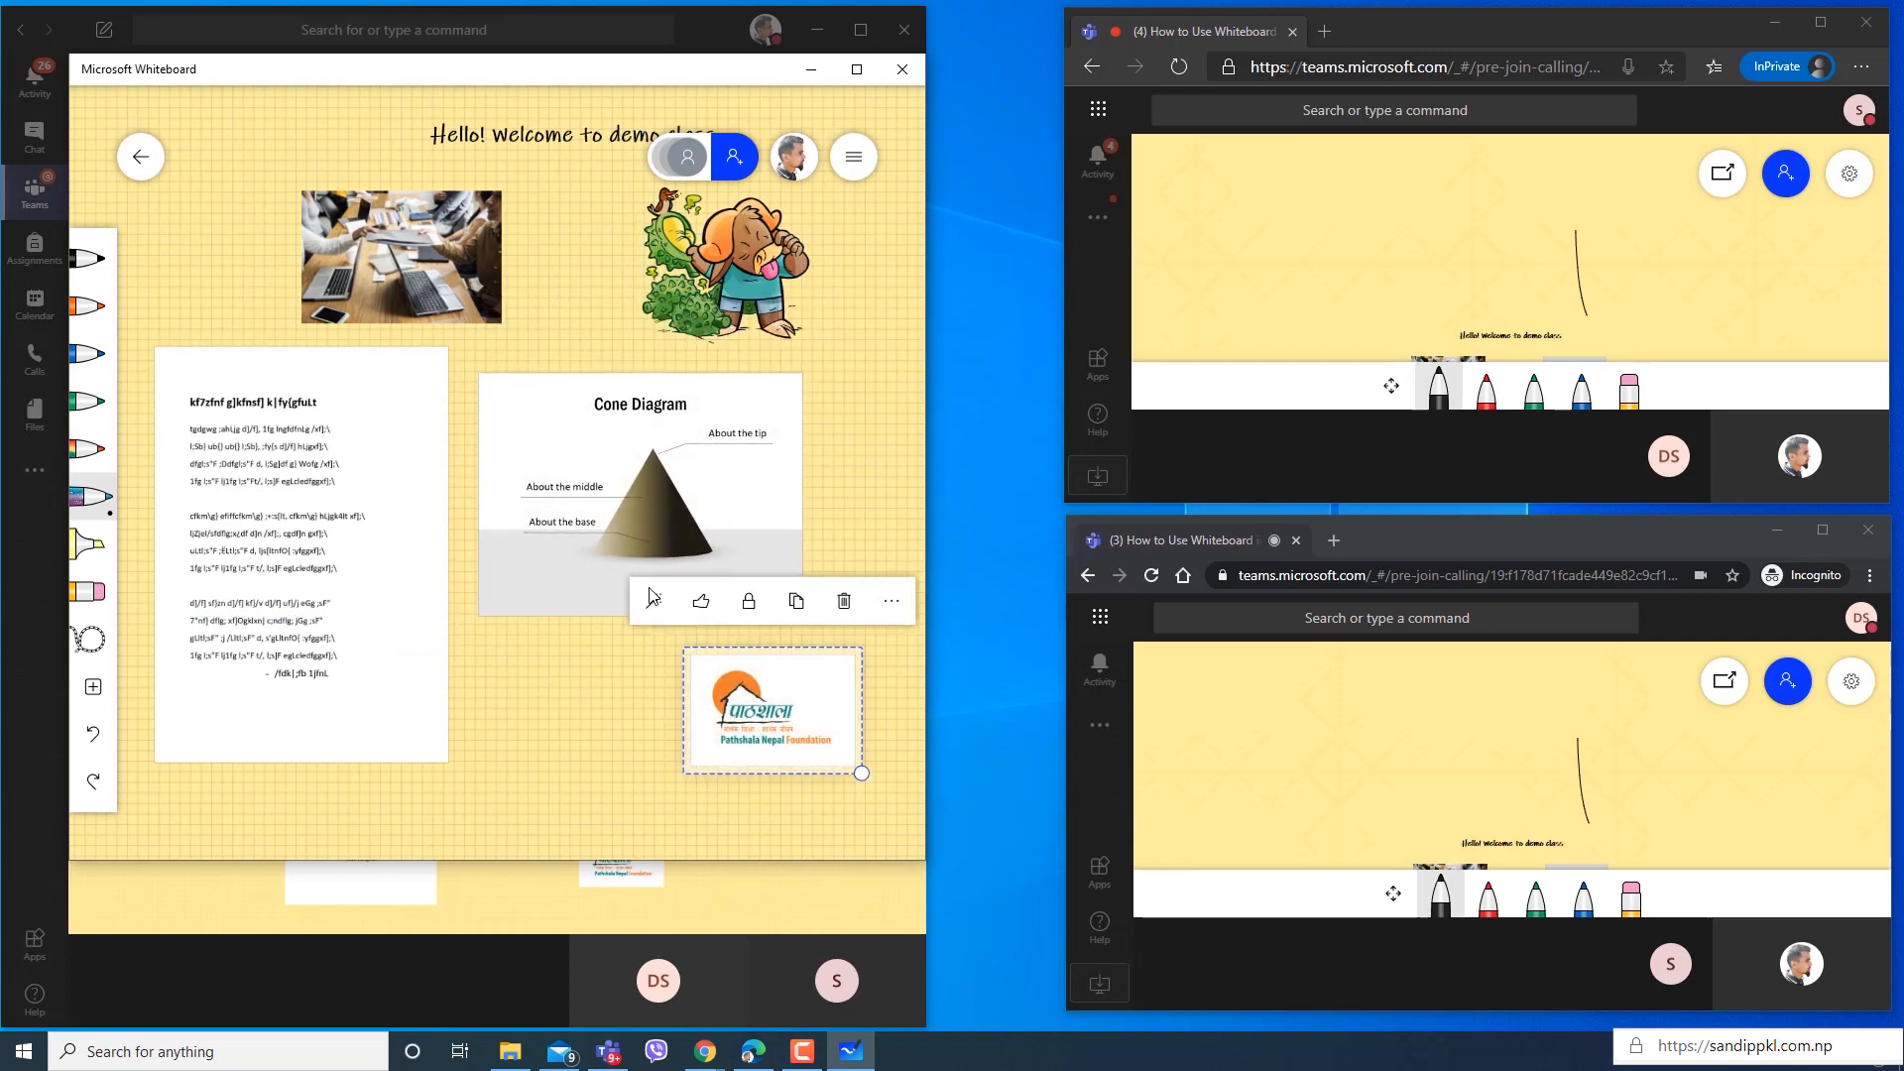
scroll(604, 592, down, 3)
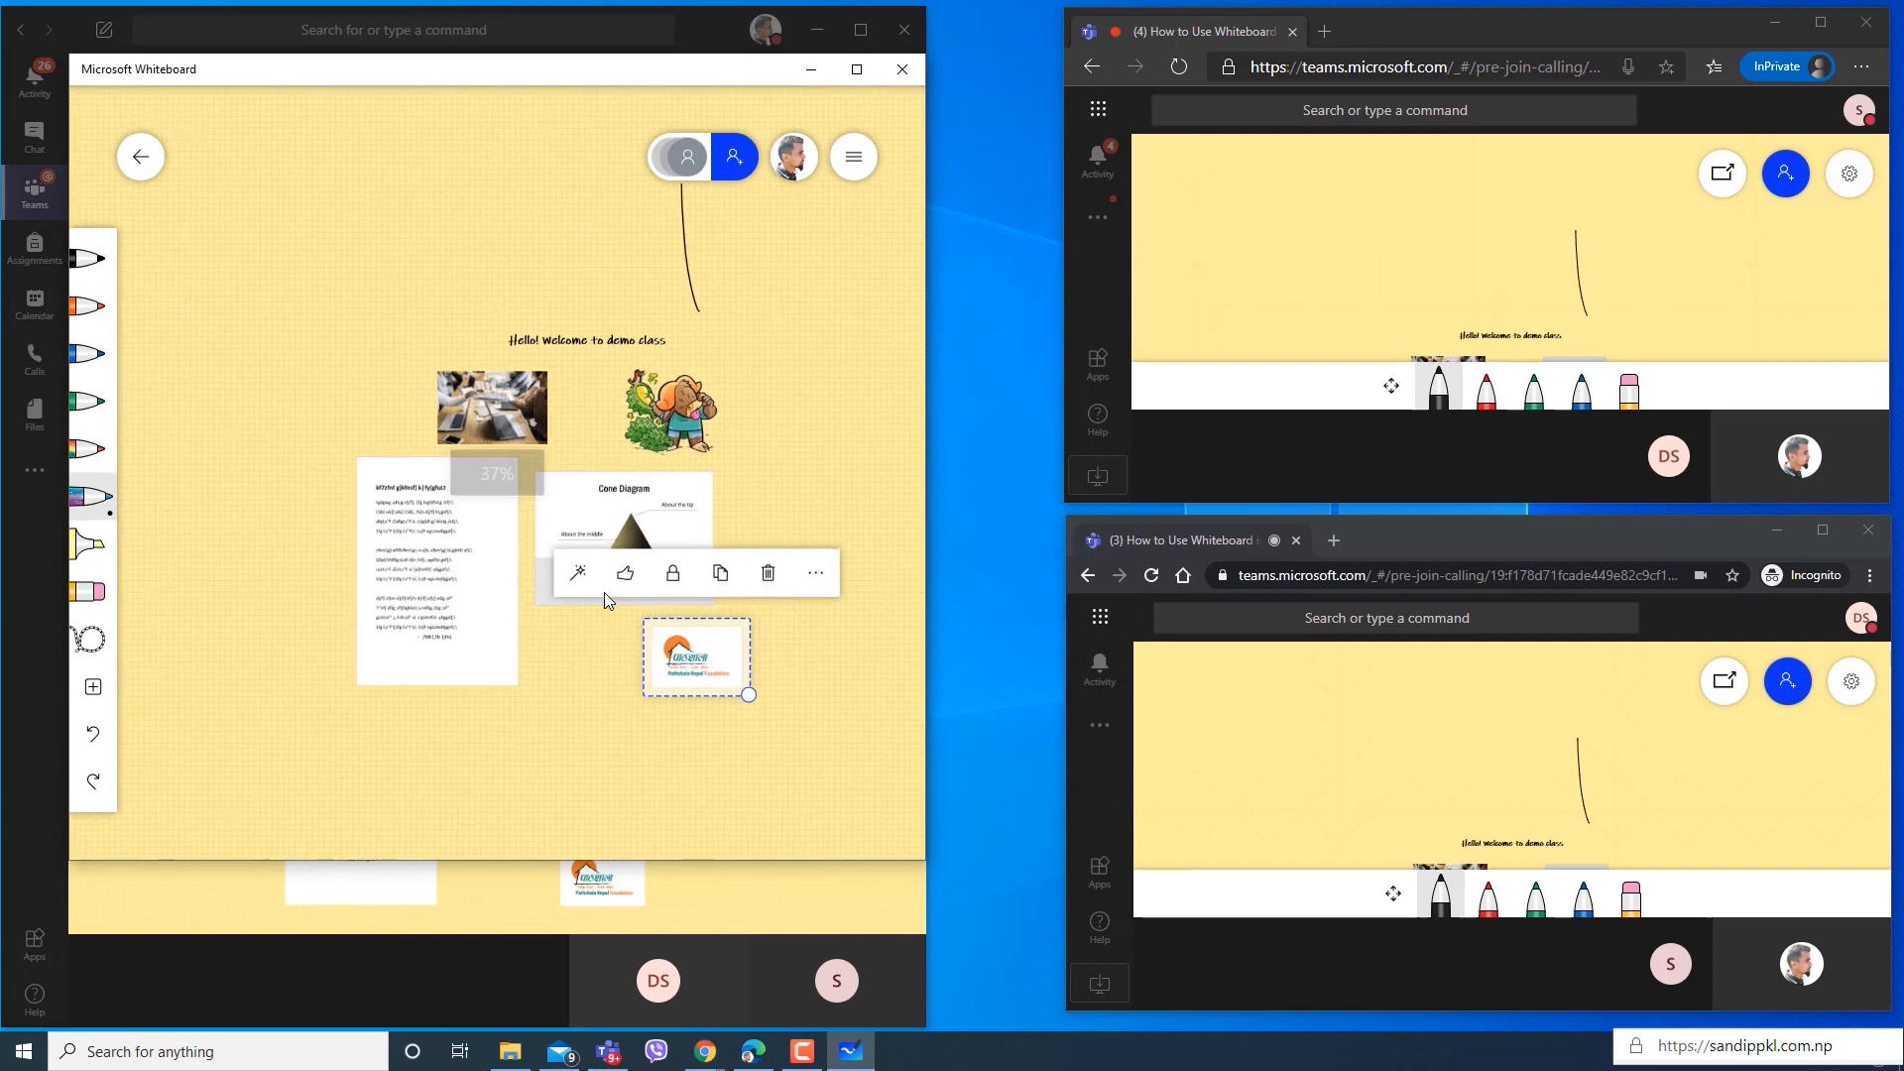
click(543, 765)
Open the Grade_10_Book_Science PDF from the Desktop for insertion into the empty area below the existing whiteboard content.
scroll(585, 645, up, 4)
scroll(557, 641, up, 2)
scroll(621, 657, down, 3)
scroll(646, 606, down, 3)
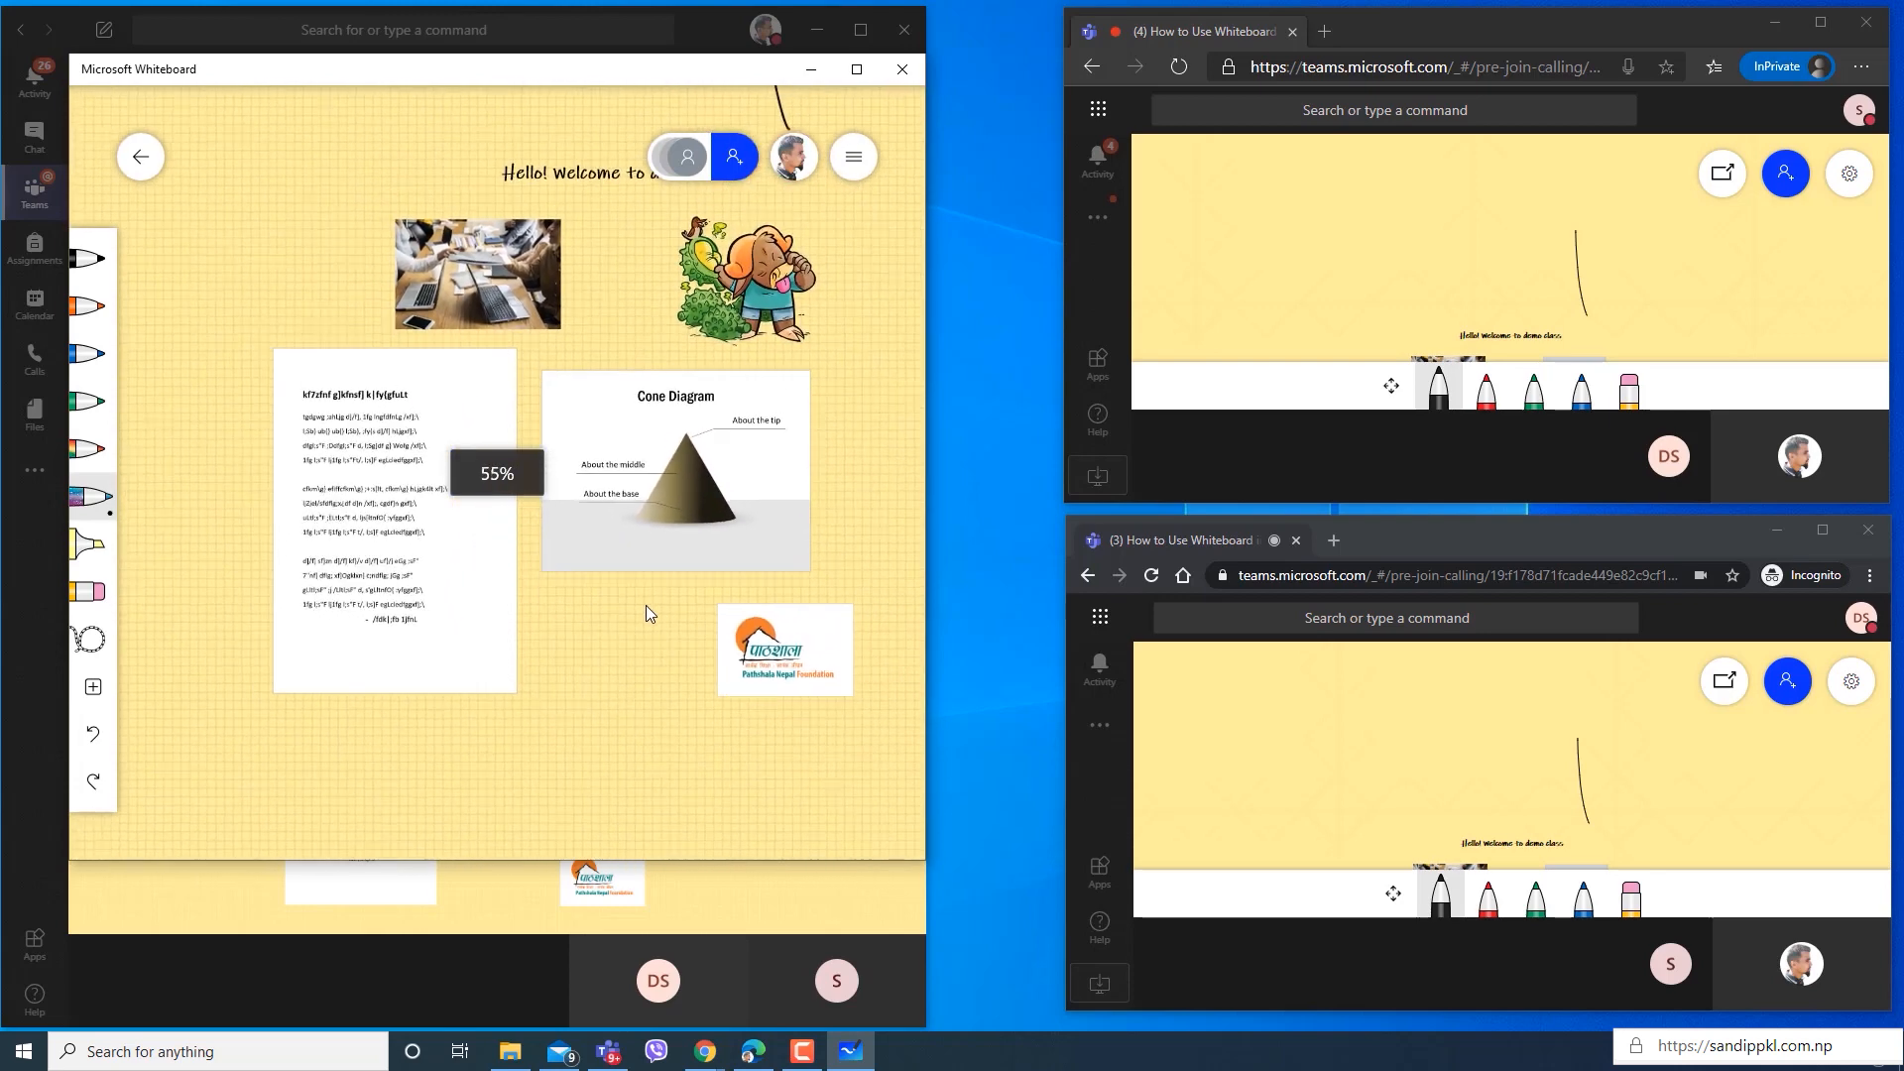
drag(613, 663, 567, 382)
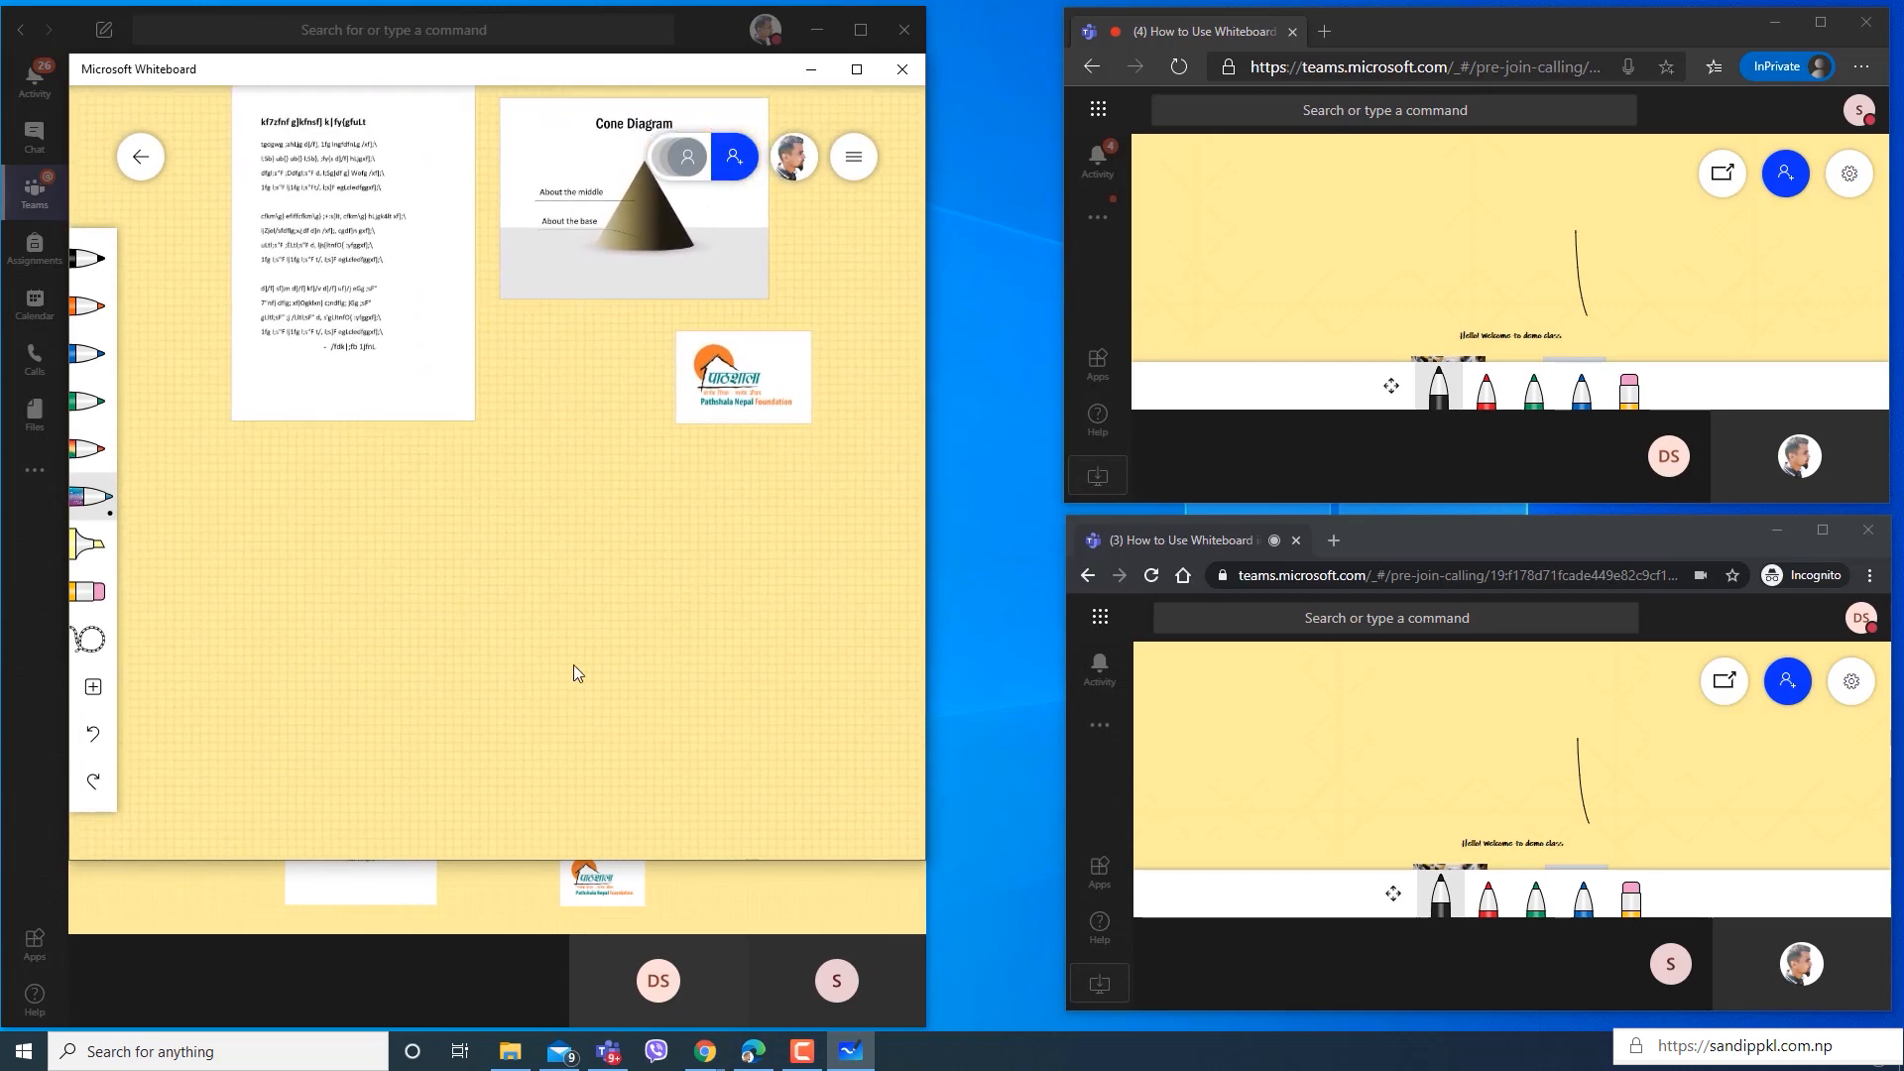
drag(627, 705, 648, 530)
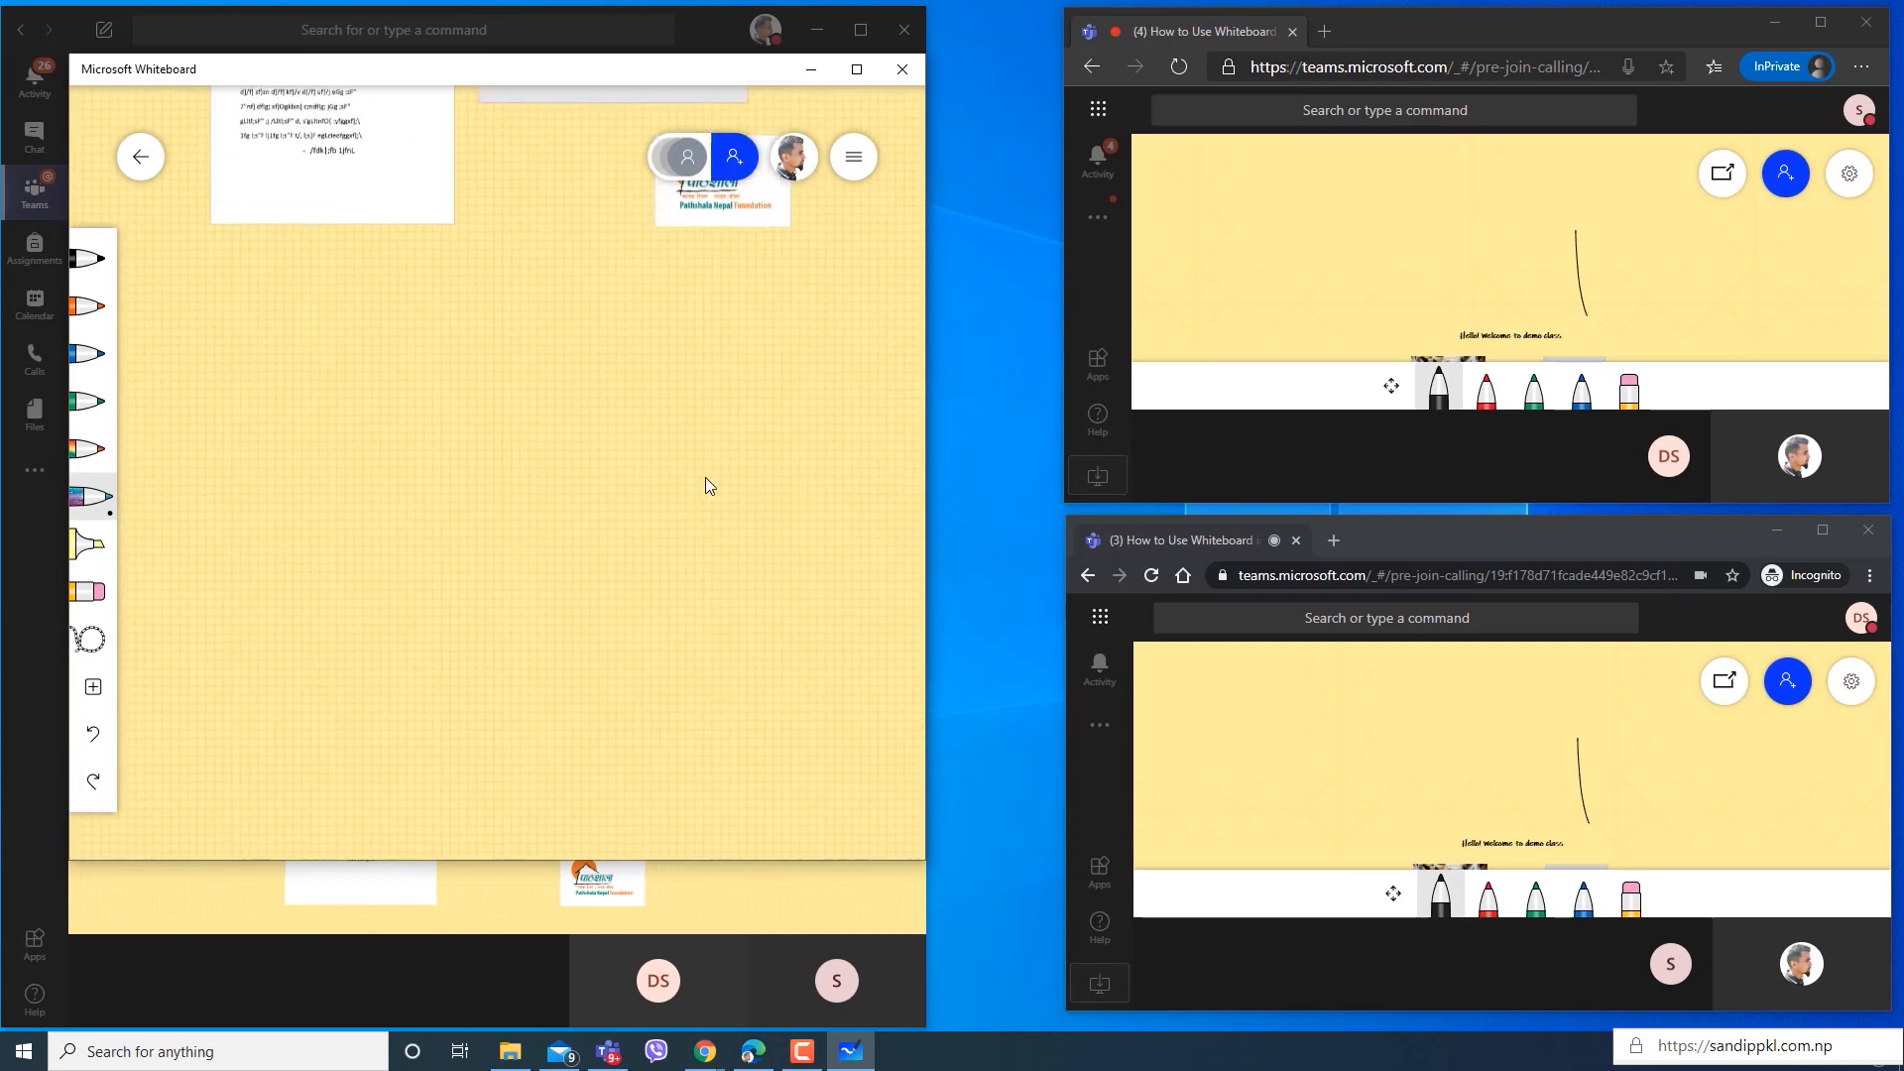
drag(636, 426, 579, 716)
drag(588, 572, 662, 248)
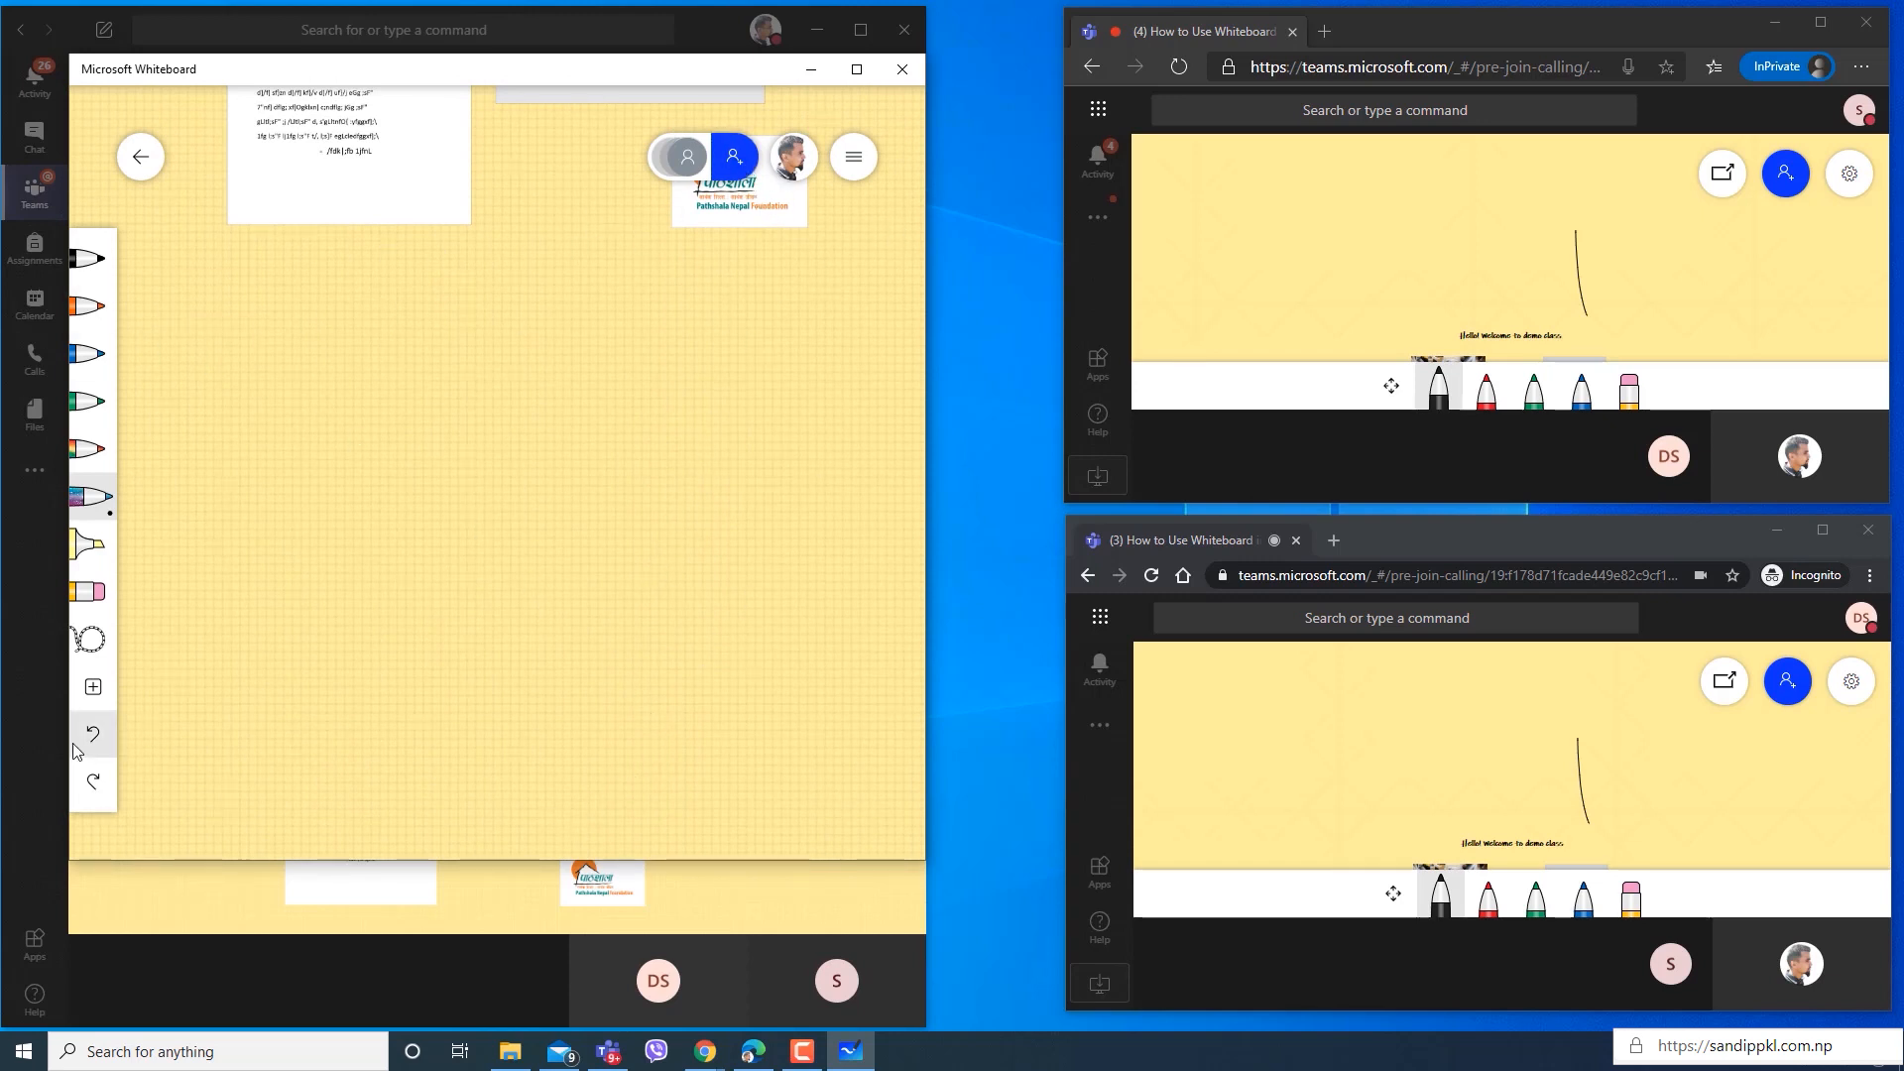
click(93, 686)
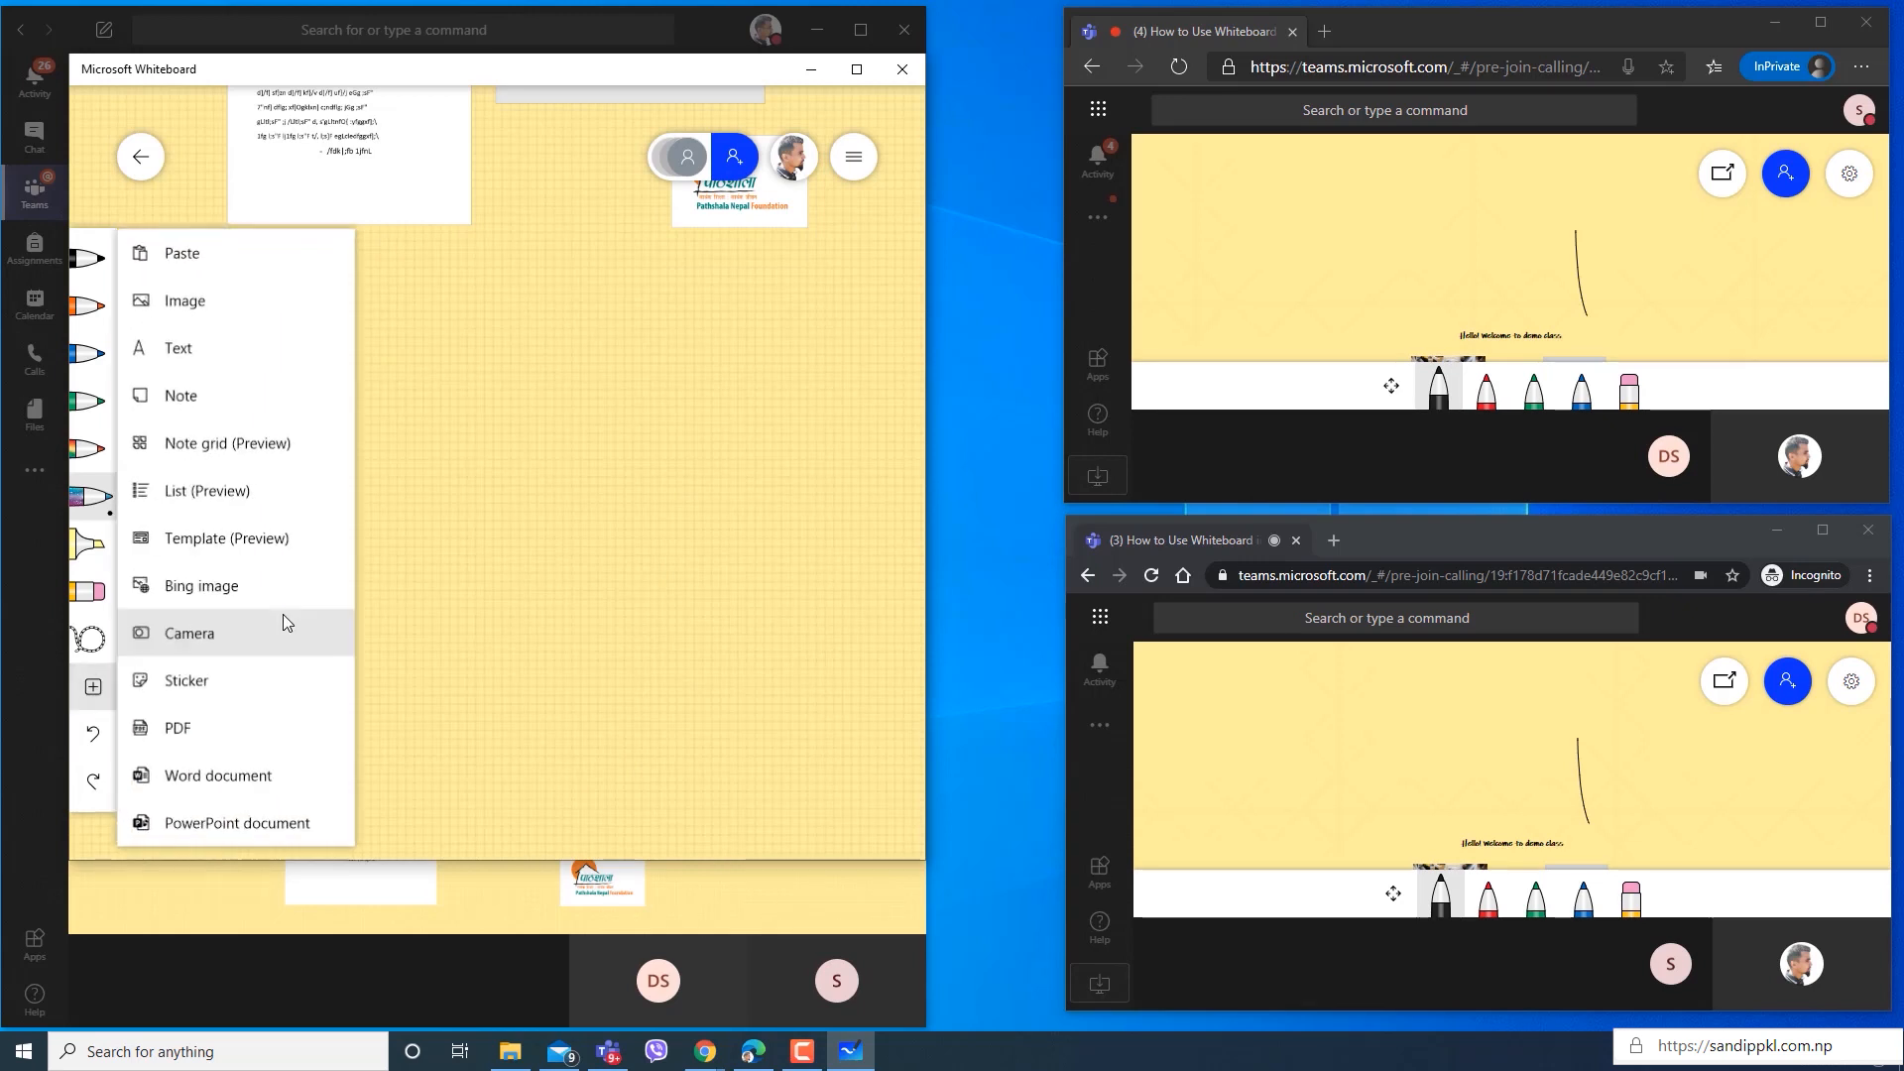
click(214, 732)
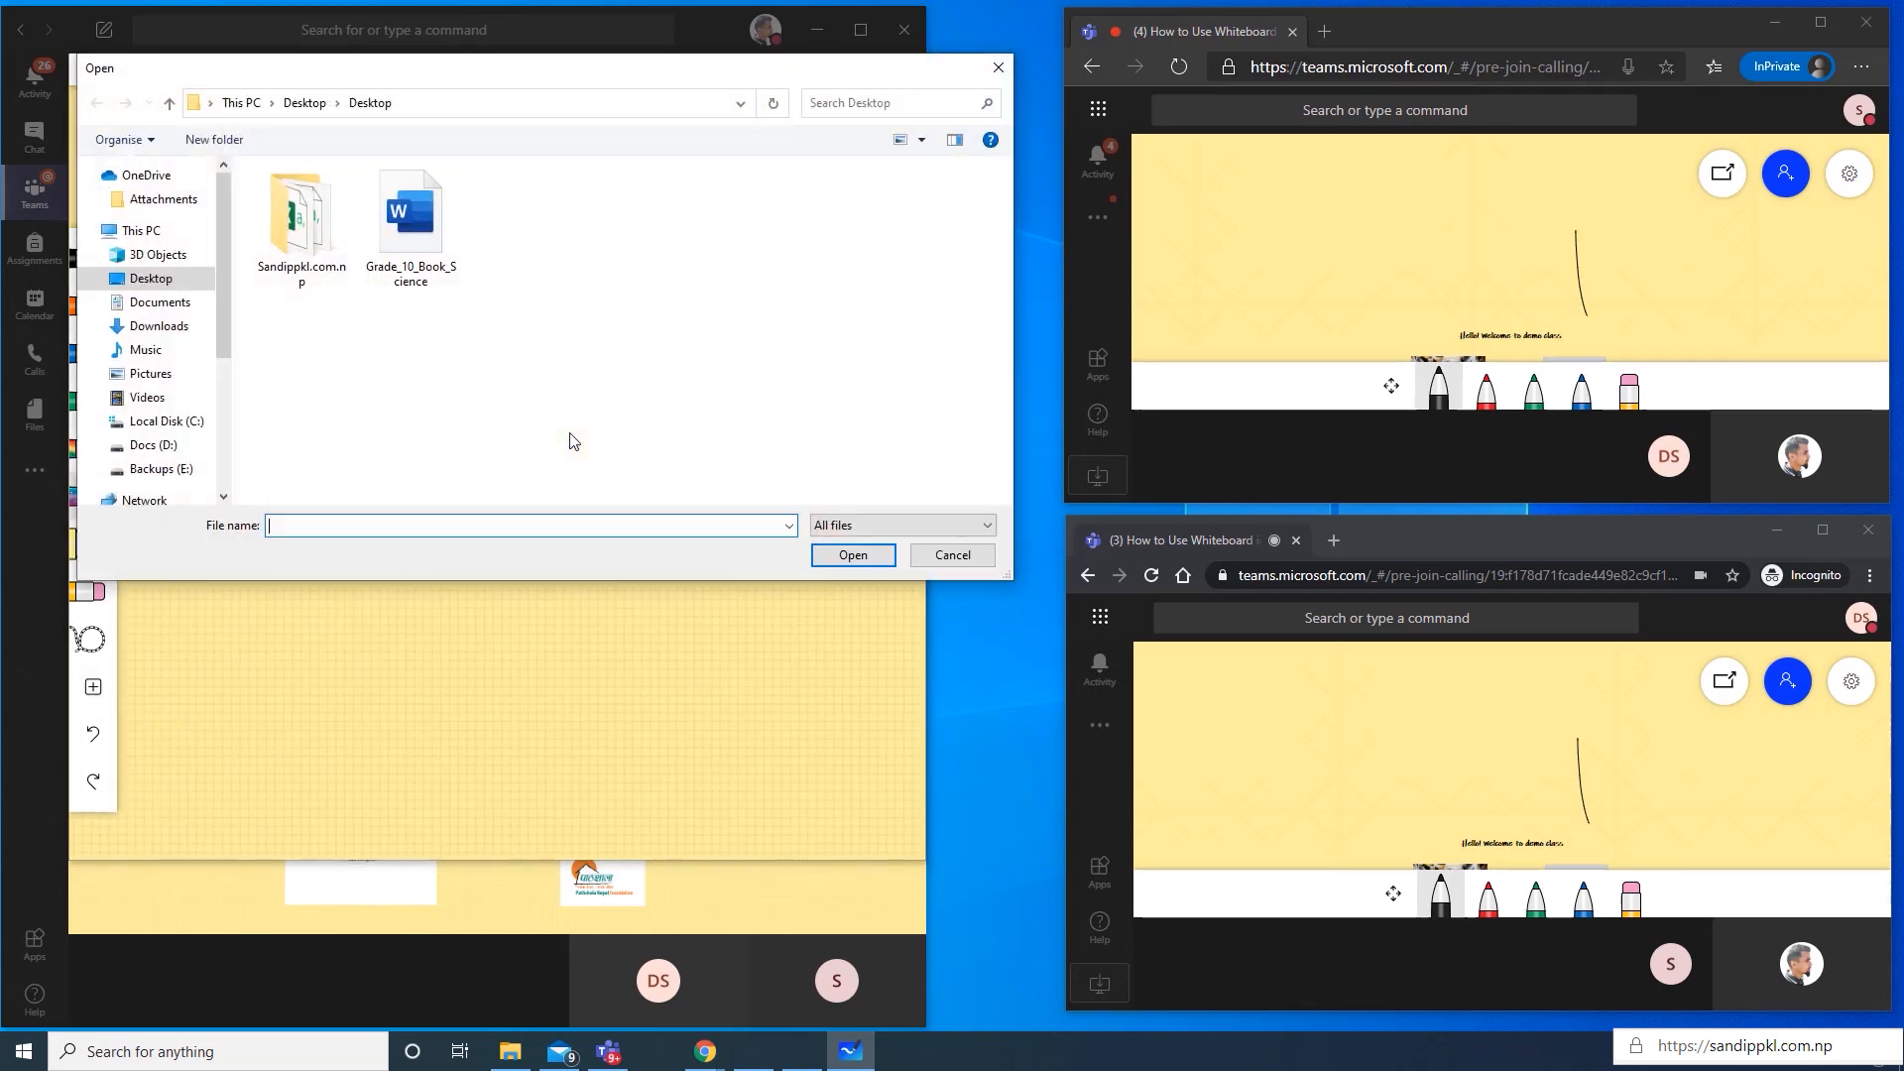
click(443, 223)
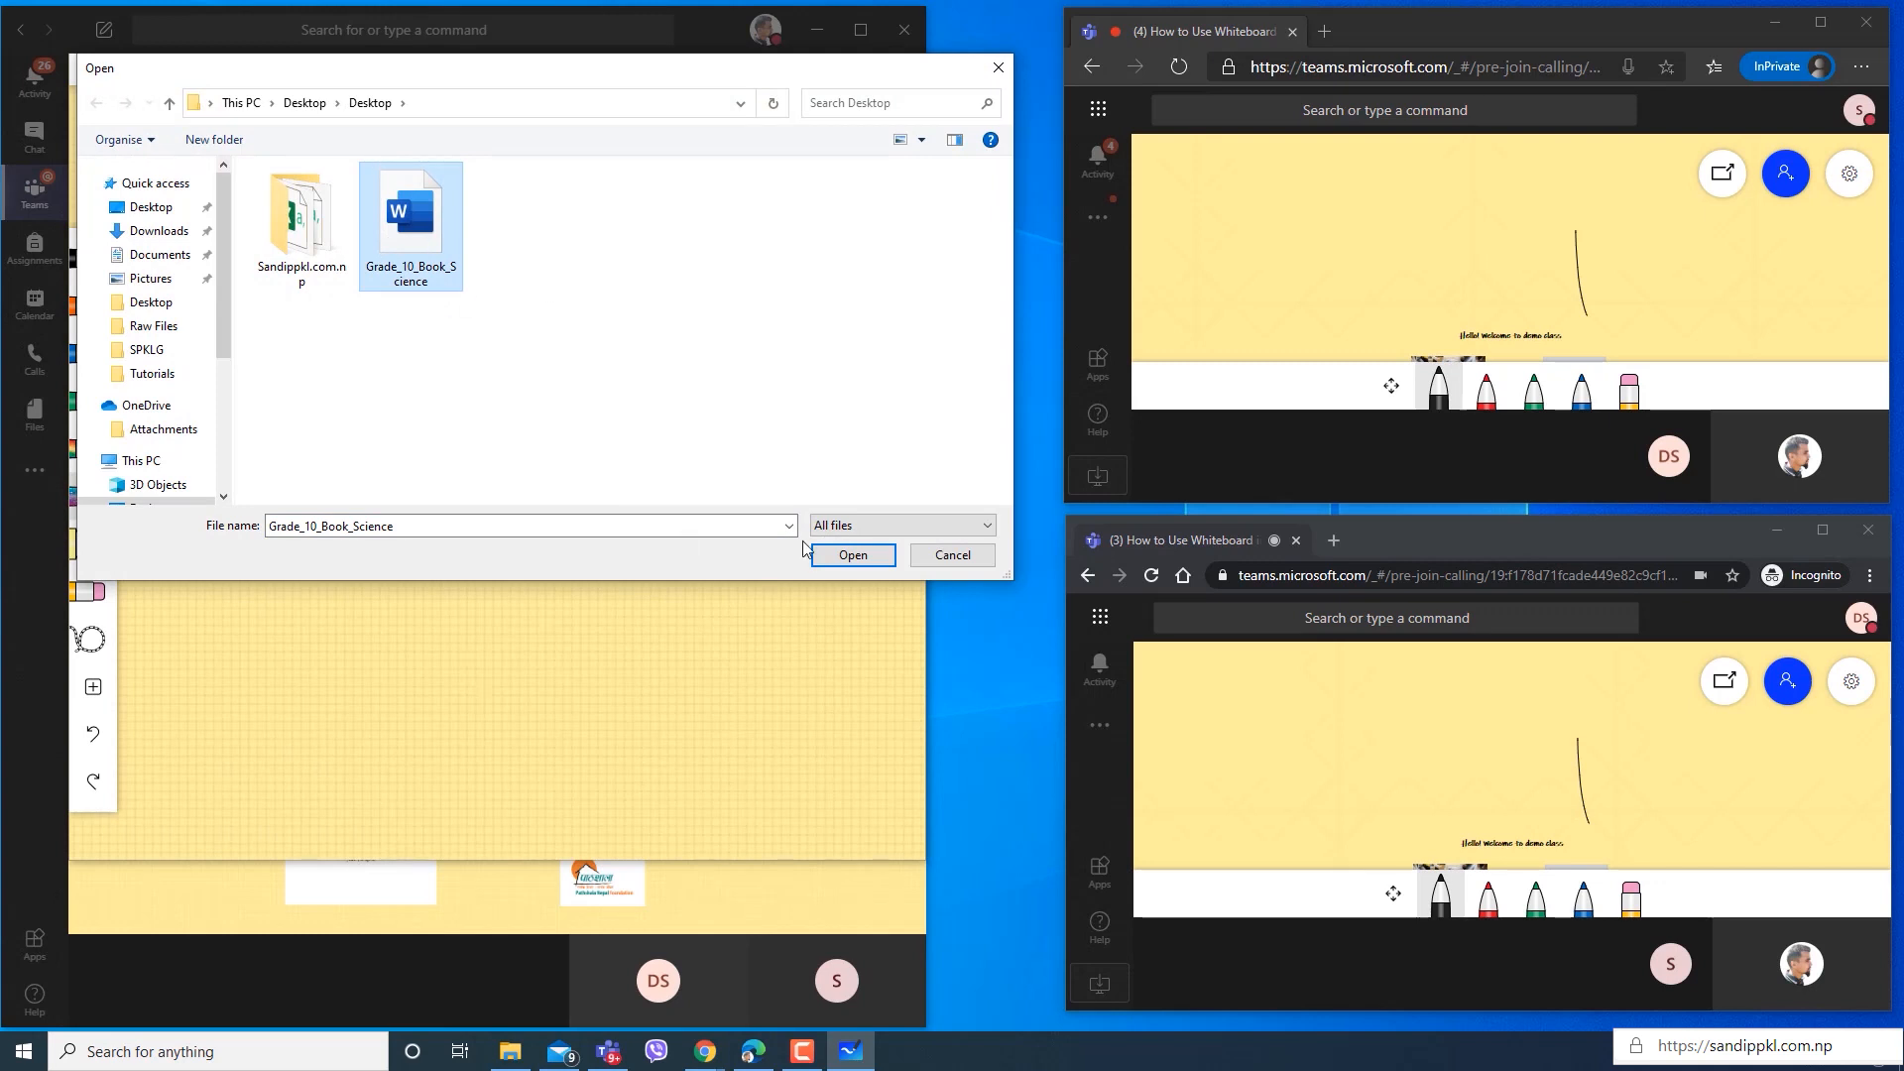
click(850, 558)
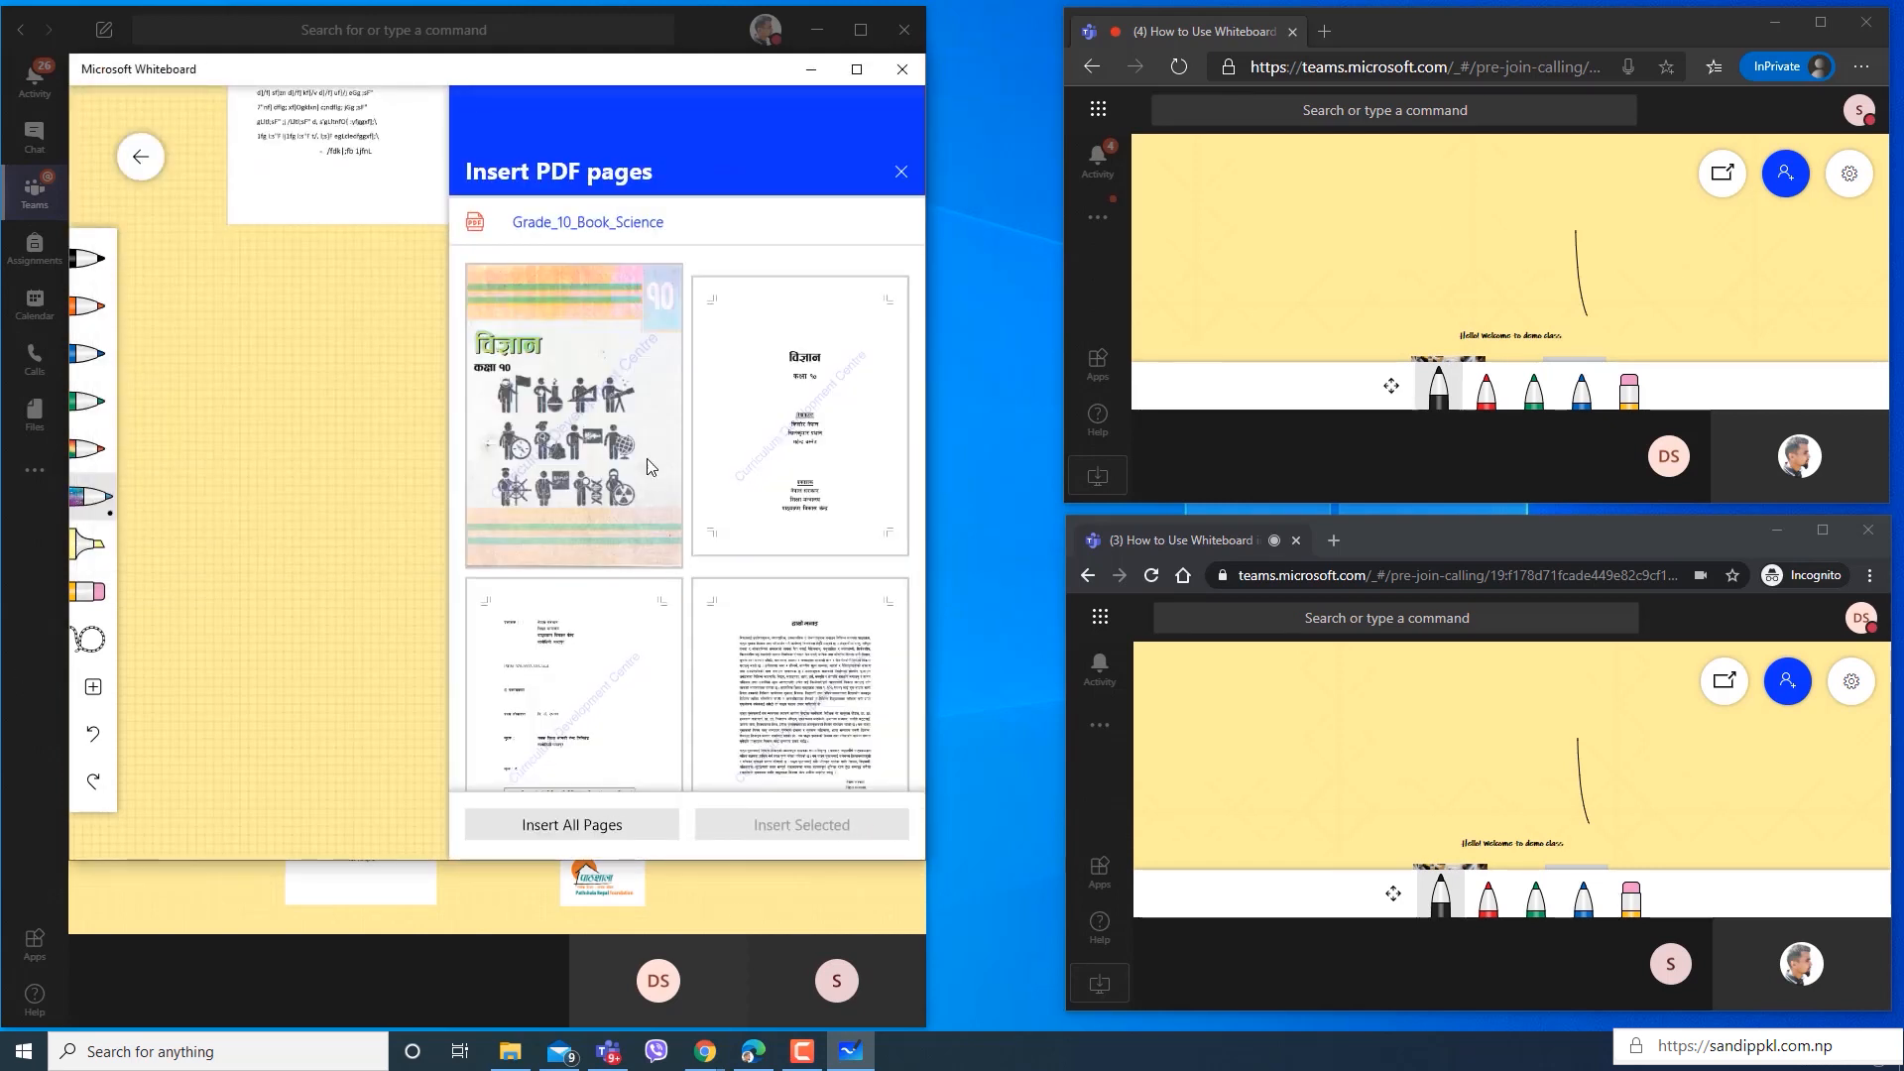
Select four consecutive science book pages, from the one with figures 1.1 and 1.2 onward, and insert them on the whiteboard.
scroll(675, 446, down, 2)
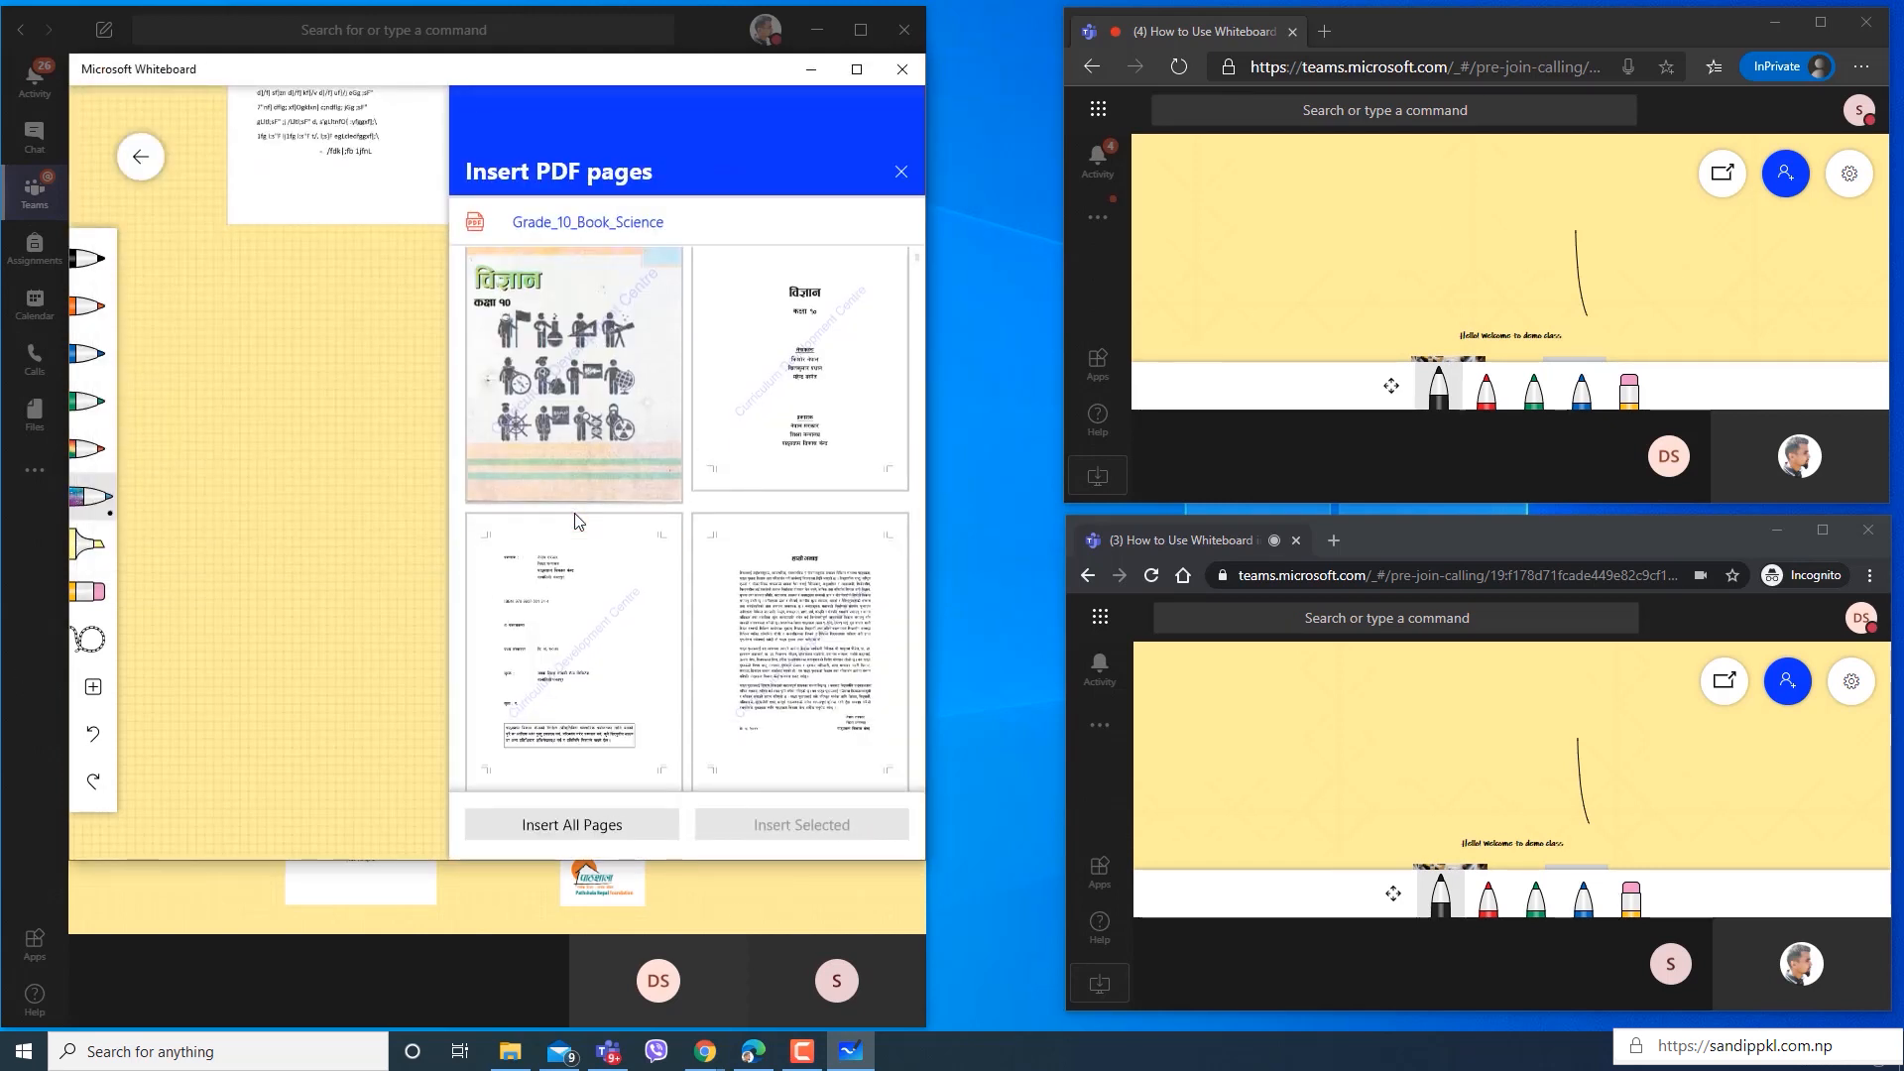
scroll(595, 457, up, 2)
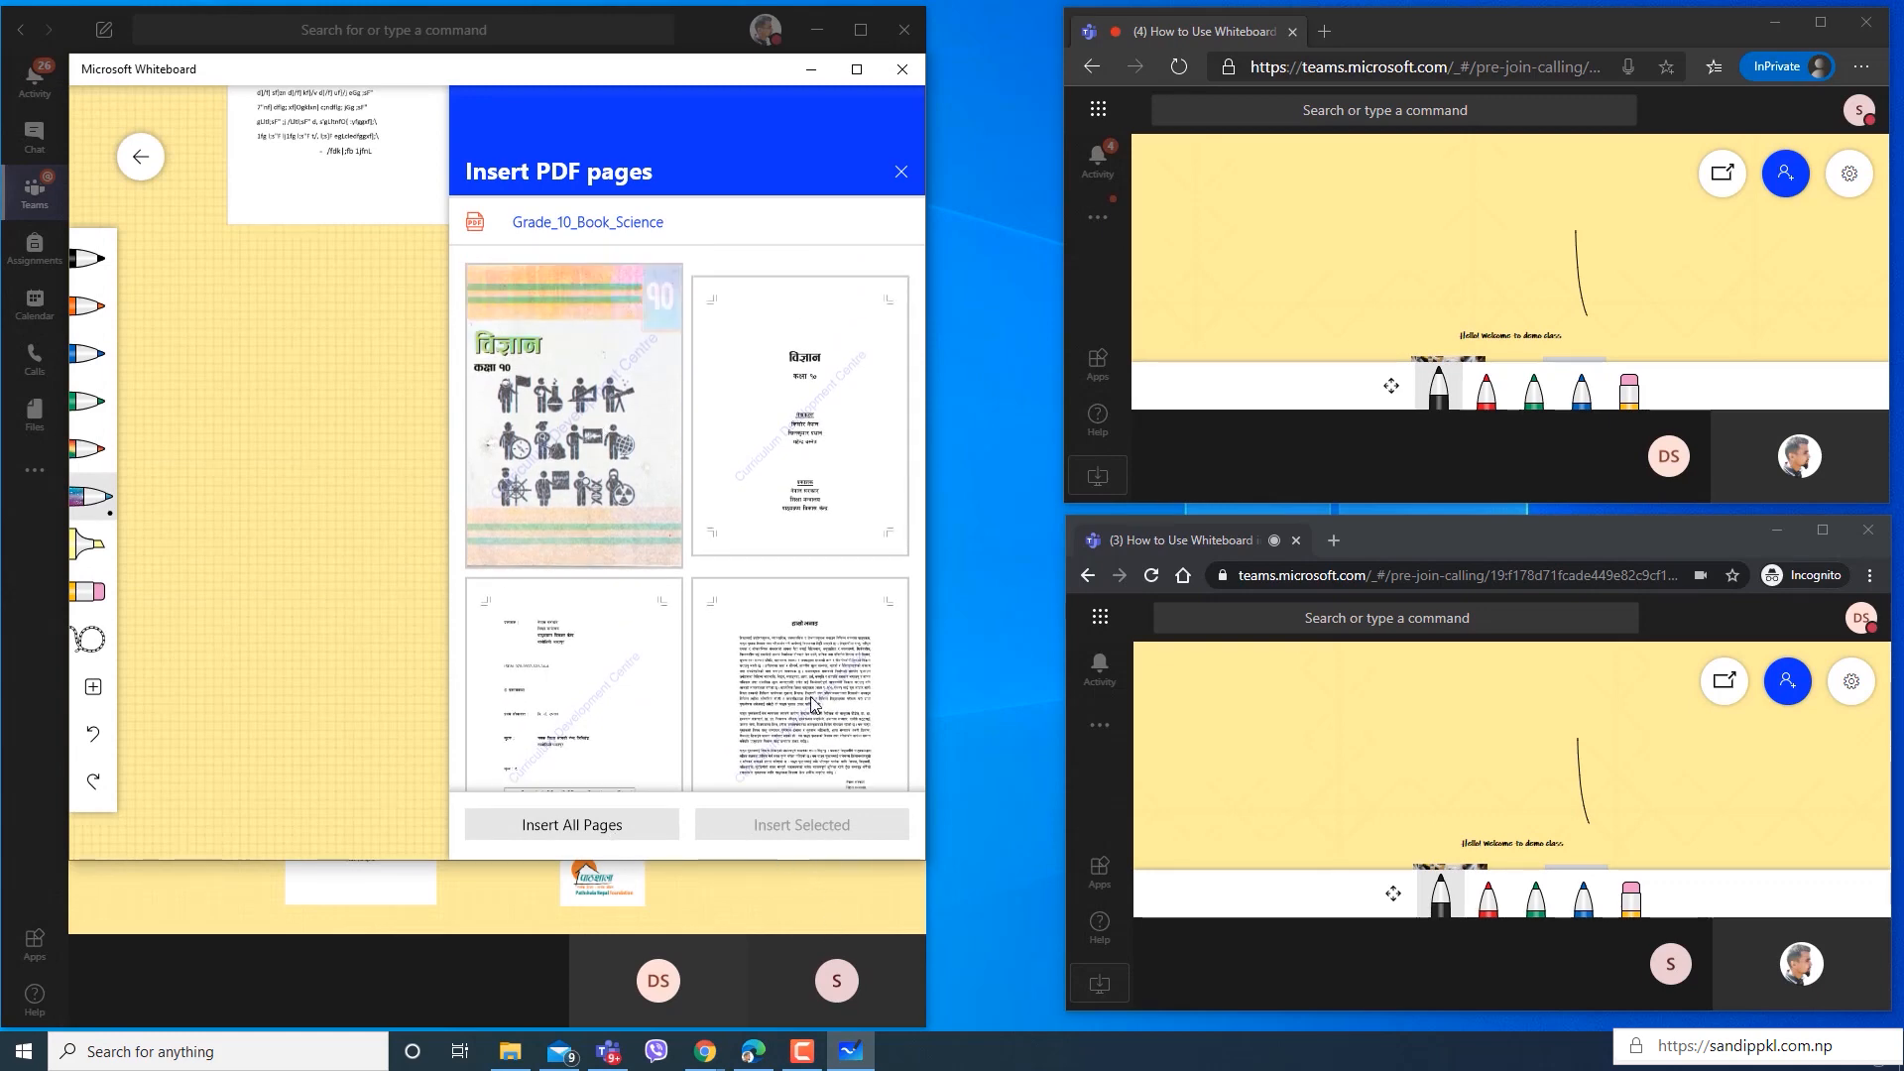
scroll(812, 703, down, 10)
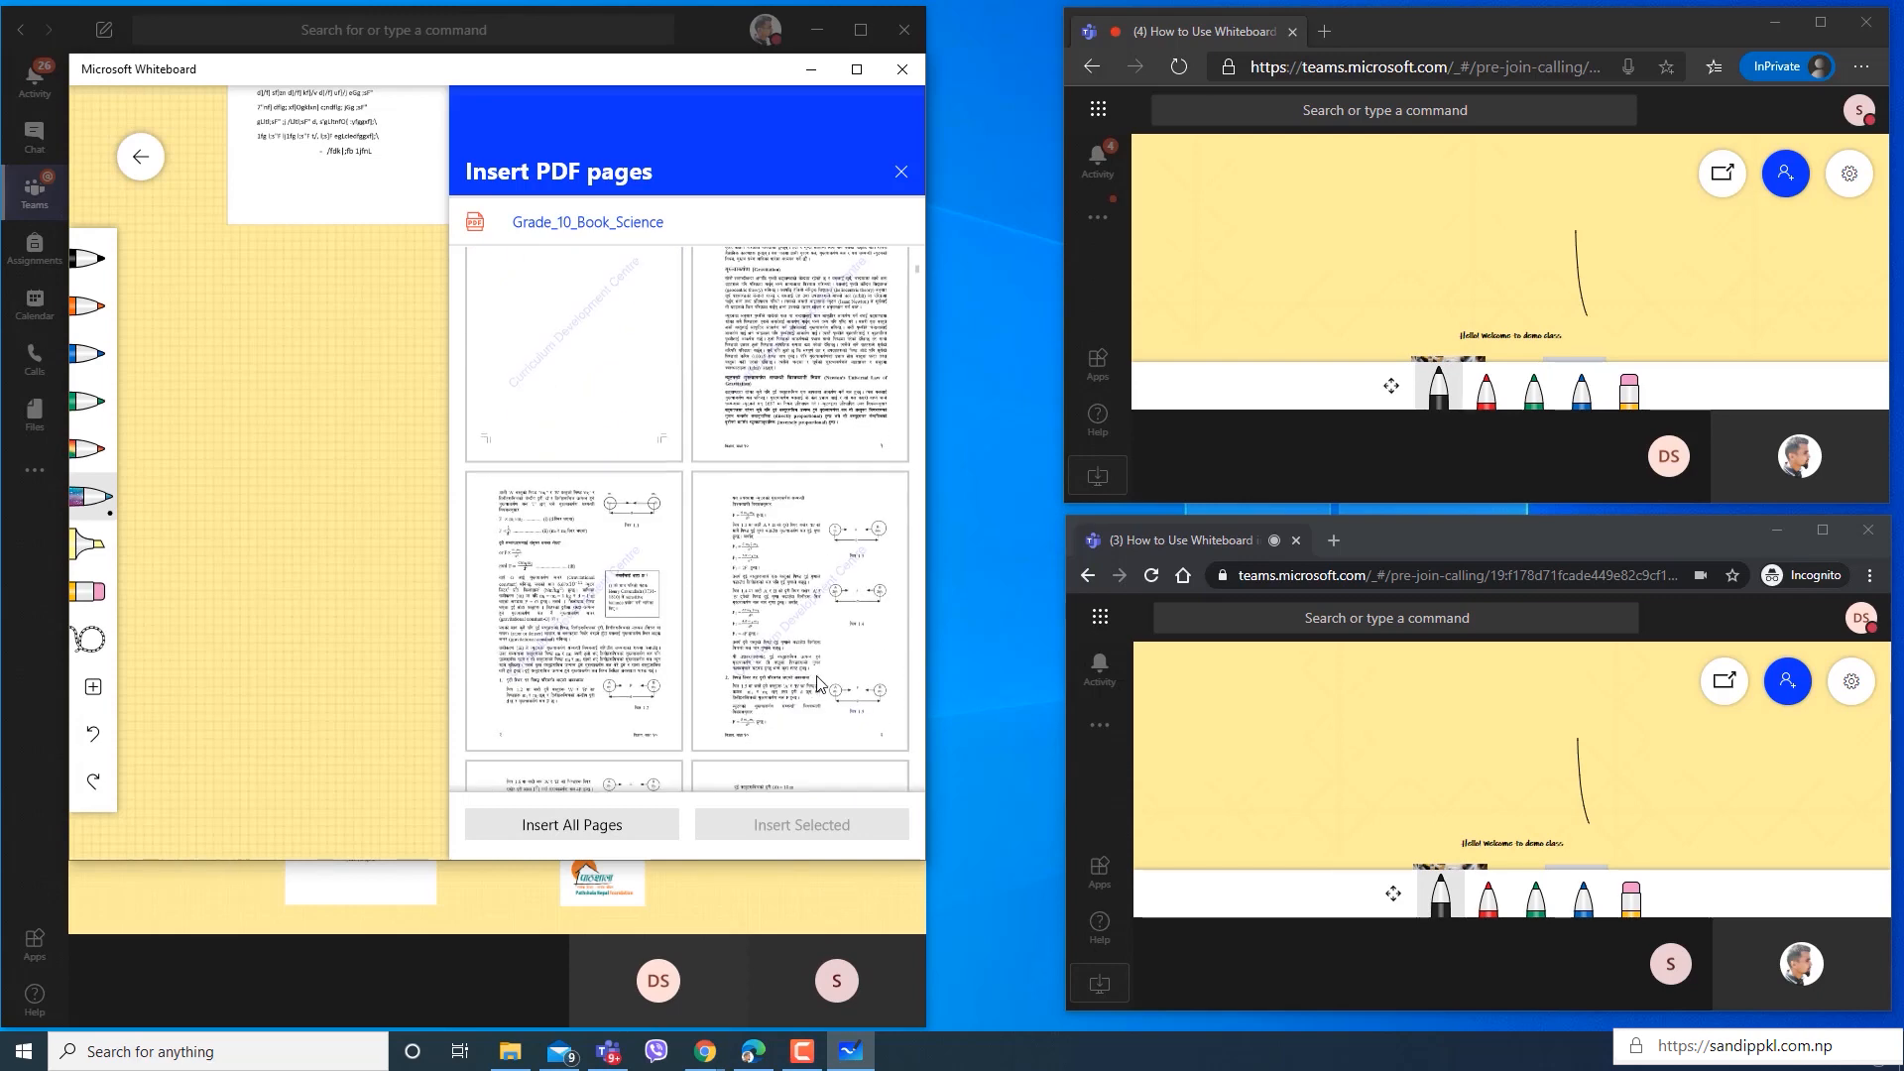
scroll(819, 685, down, 1)
click(631, 568)
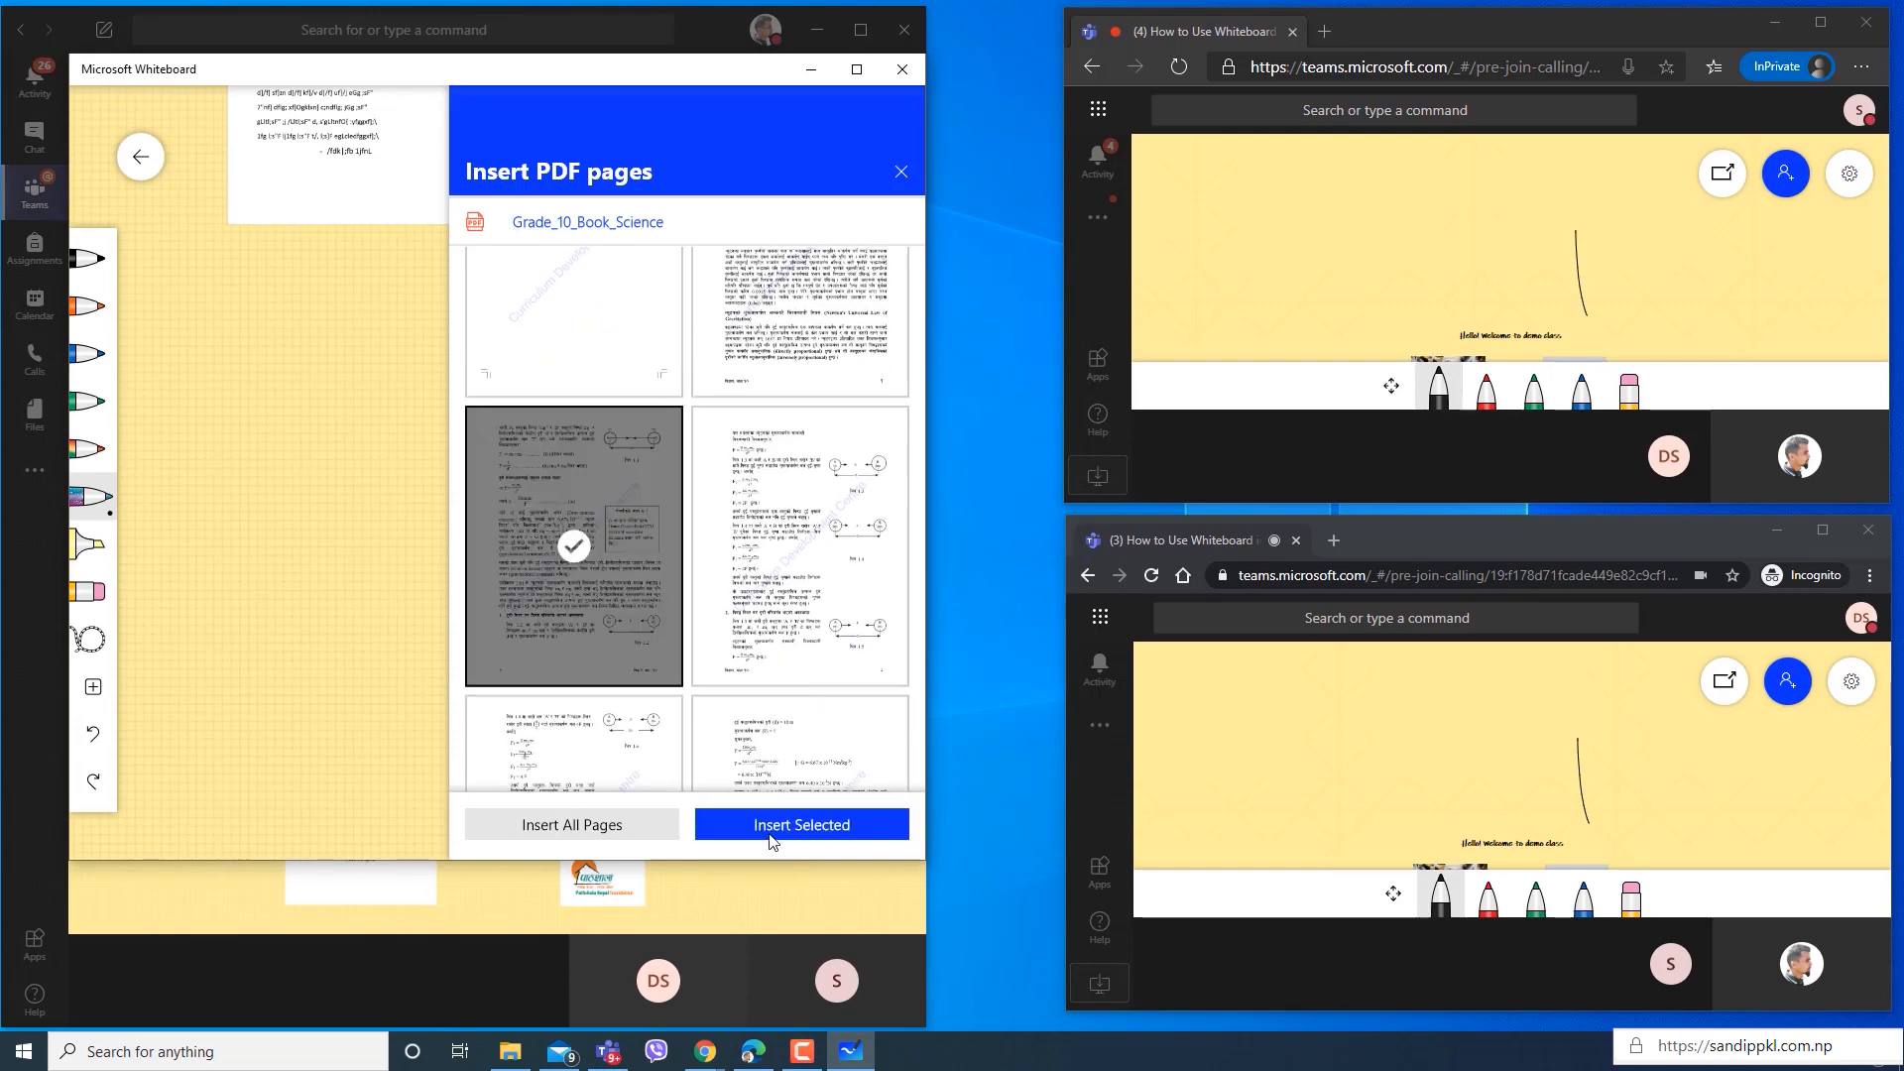
click(820, 596)
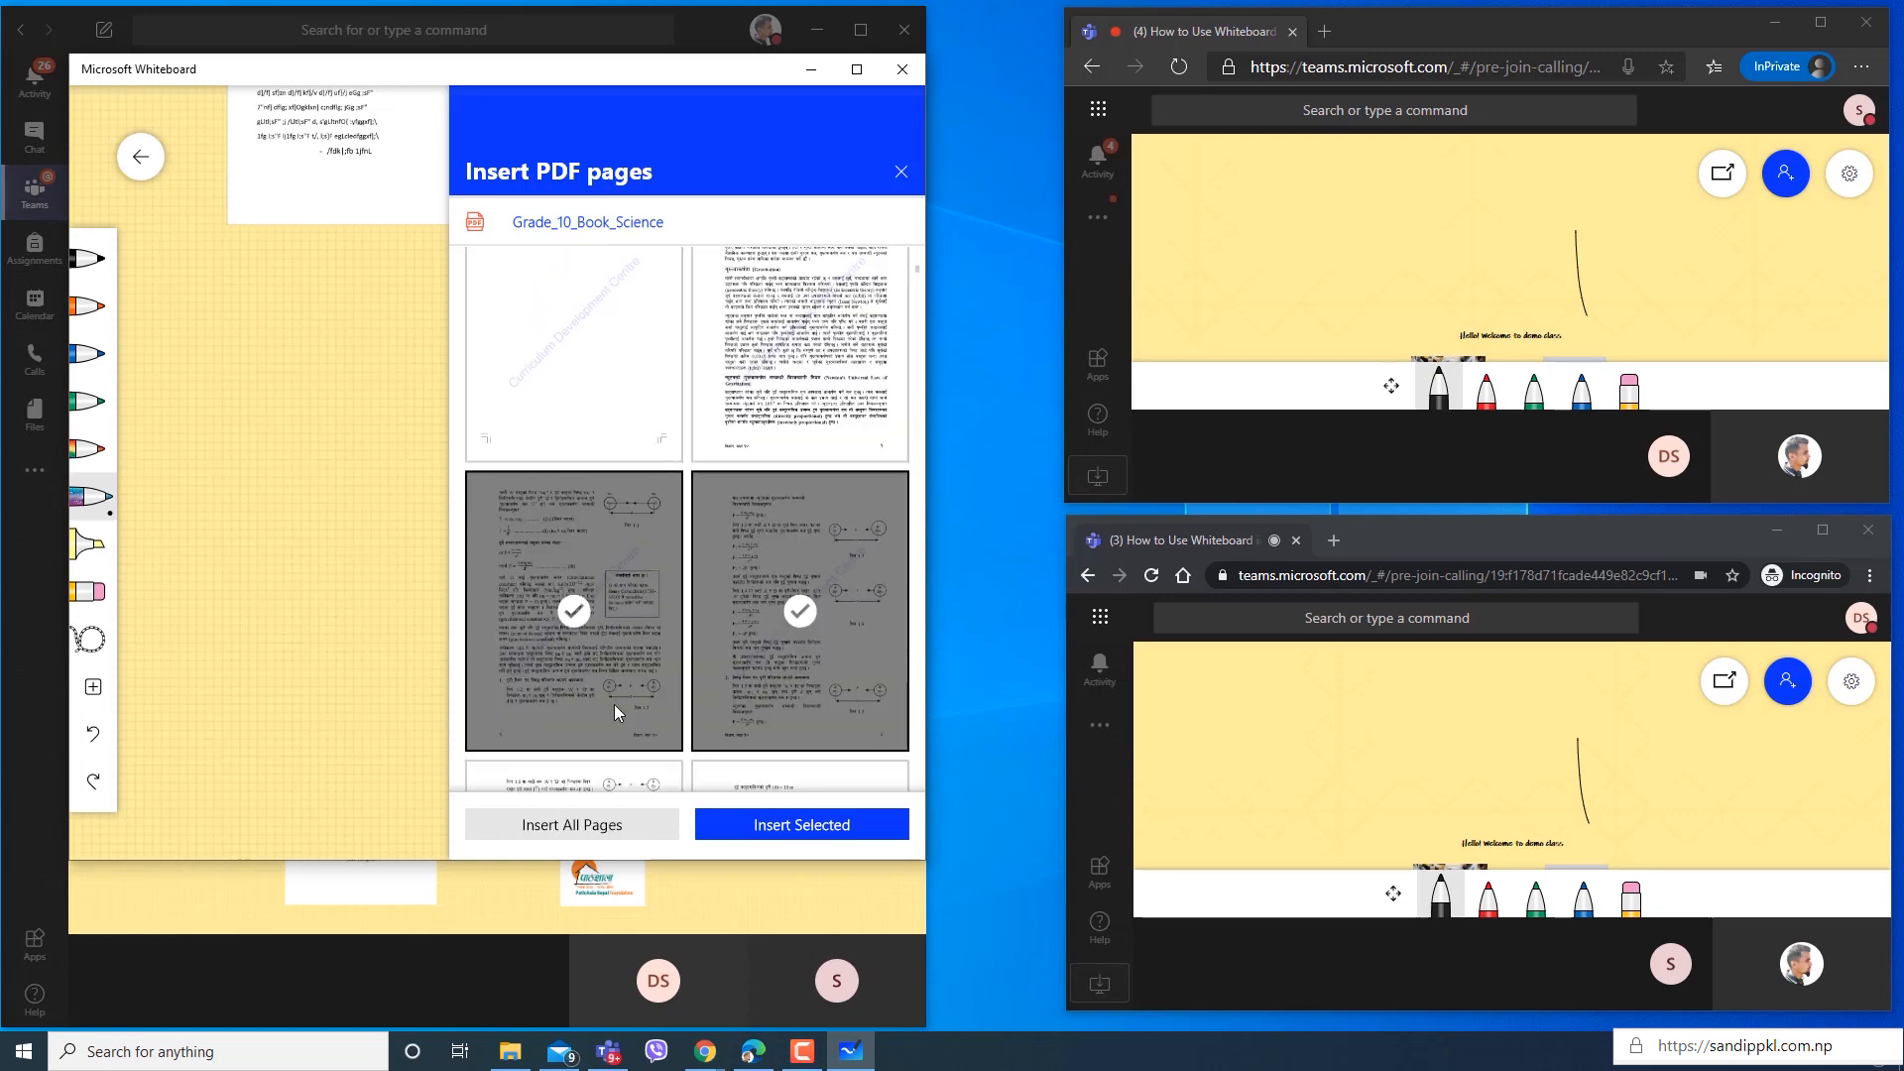
scroll(605, 725, down, 1)
click(591, 746)
scroll(675, 764, down, 3)
click(808, 783)
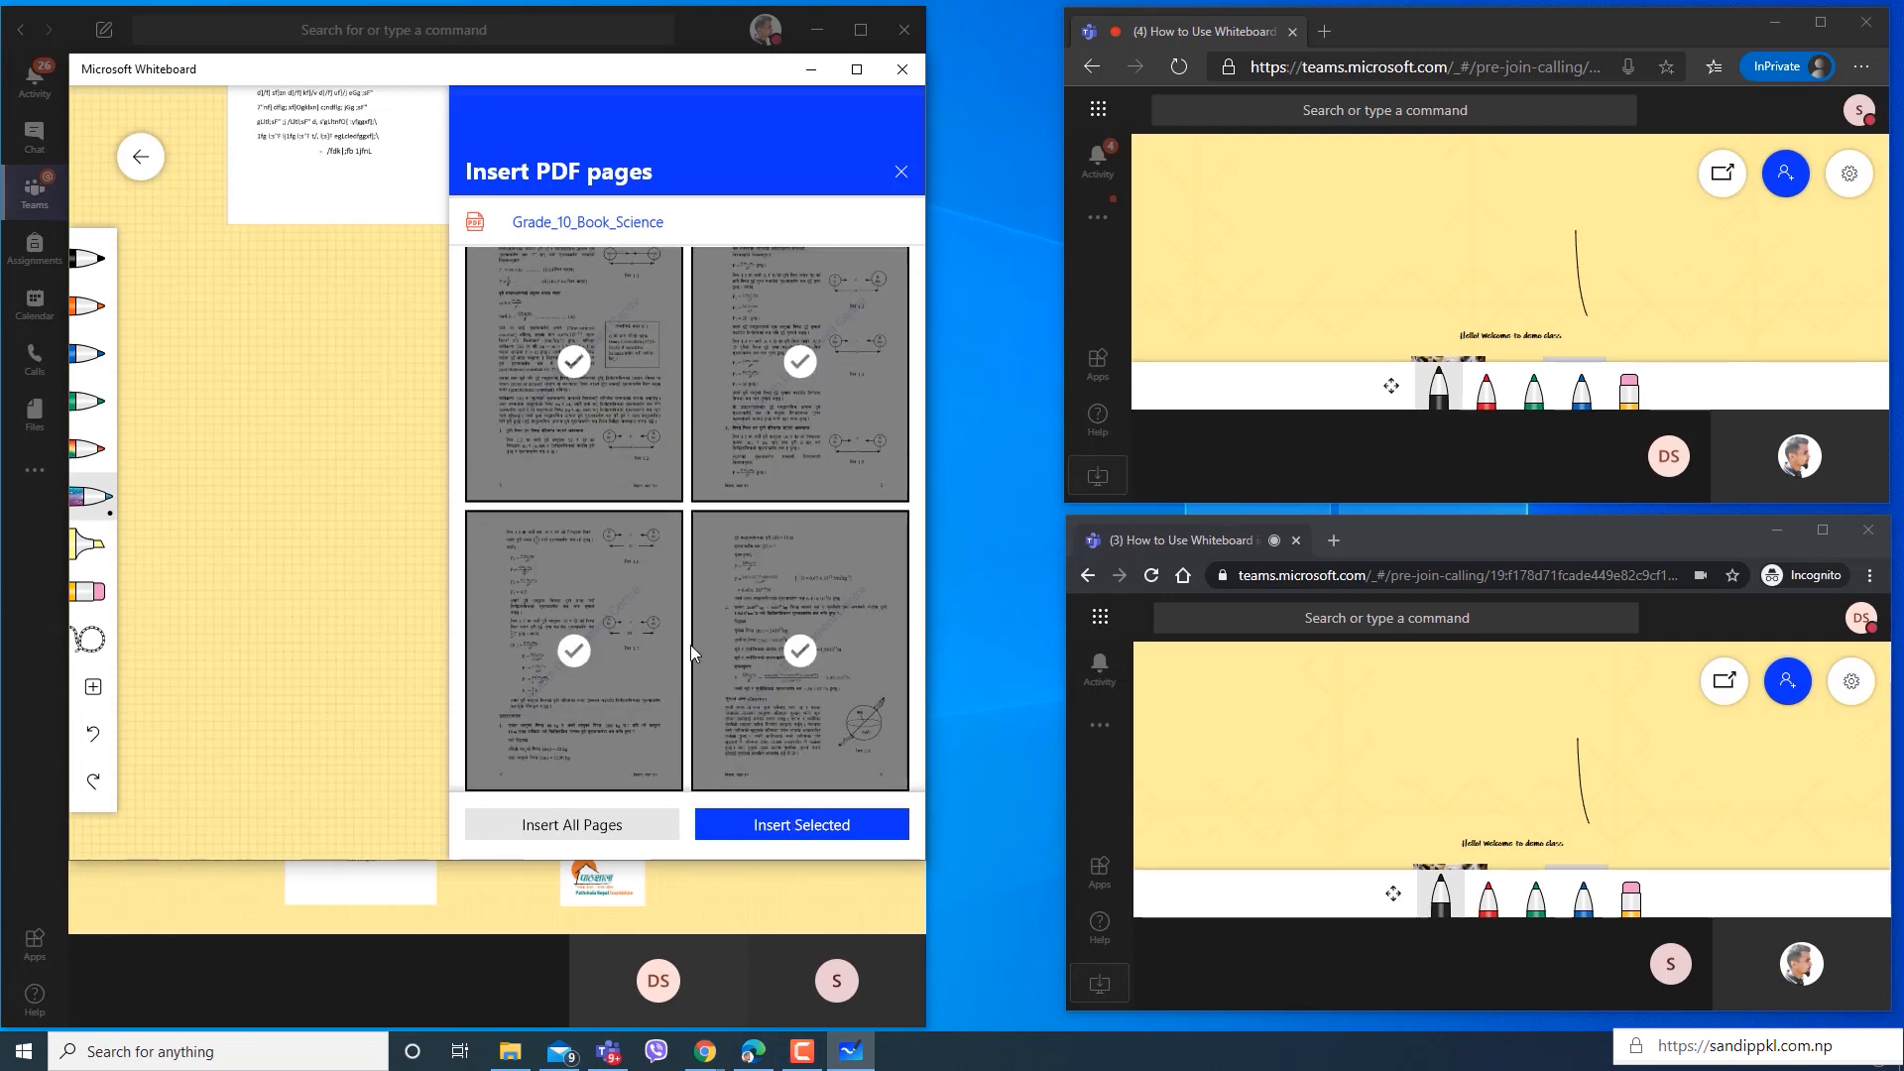
scroll(690, 645, up, 1)
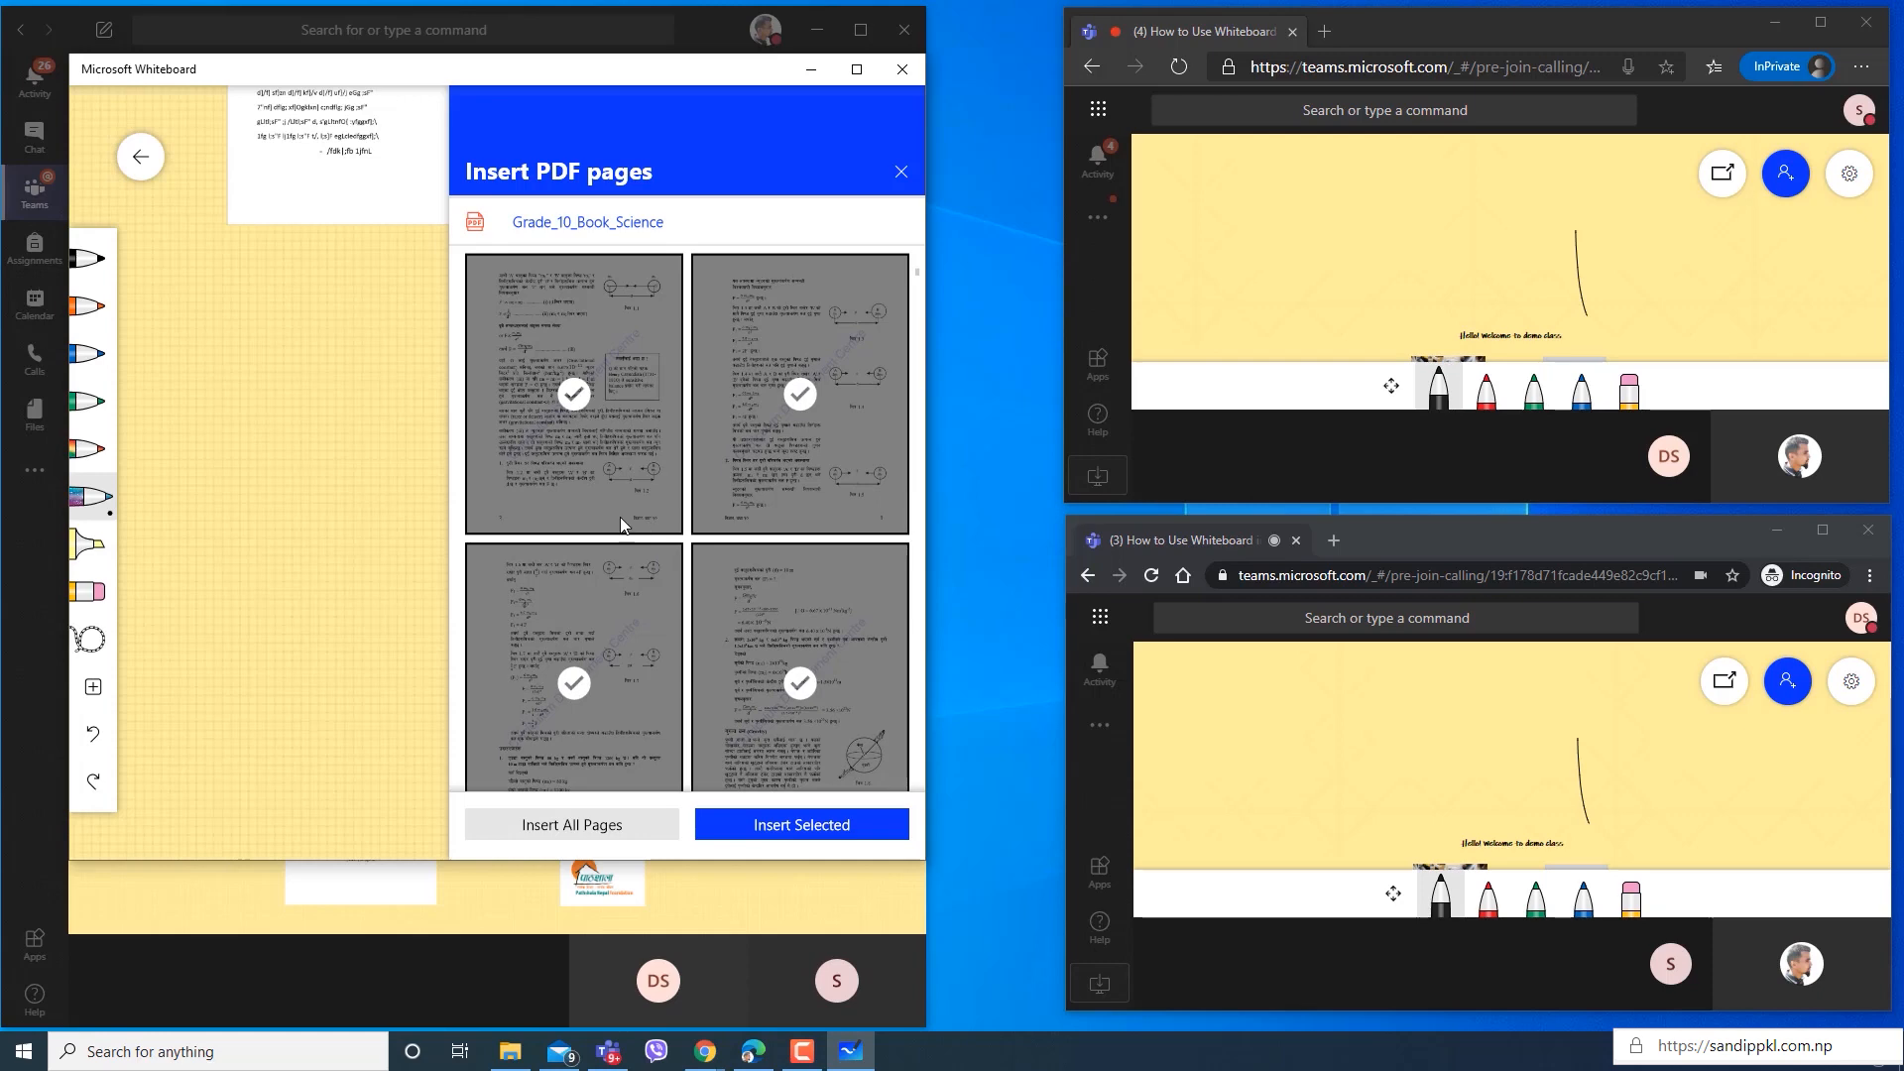
click(799, 826)
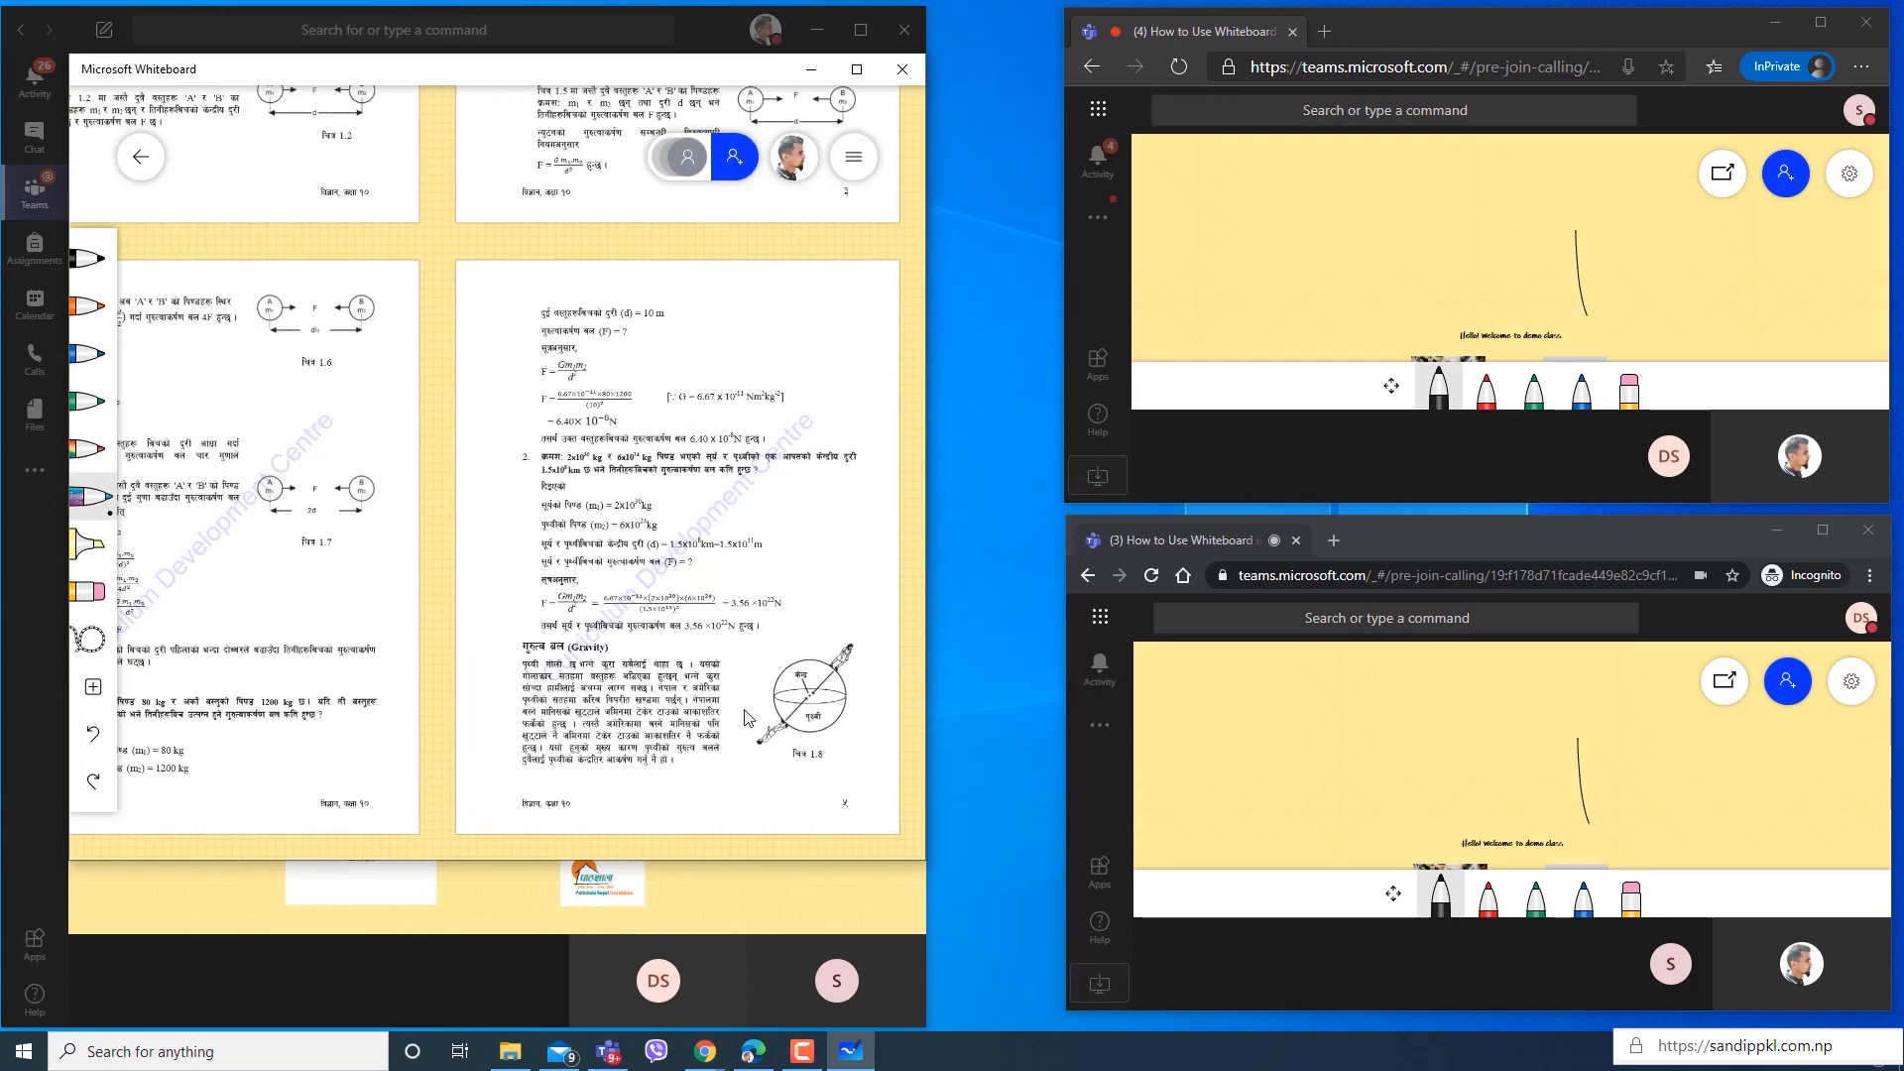
Nudge the last inserted PDF page down slightly, and delete the first two of the four pages from the whiteboard.
mouse_move(654, 468)
mouse_down()
mouse_move(697, 622)
mouse_move(612, 583)
mouse_move(658, 490)
mouse_up()
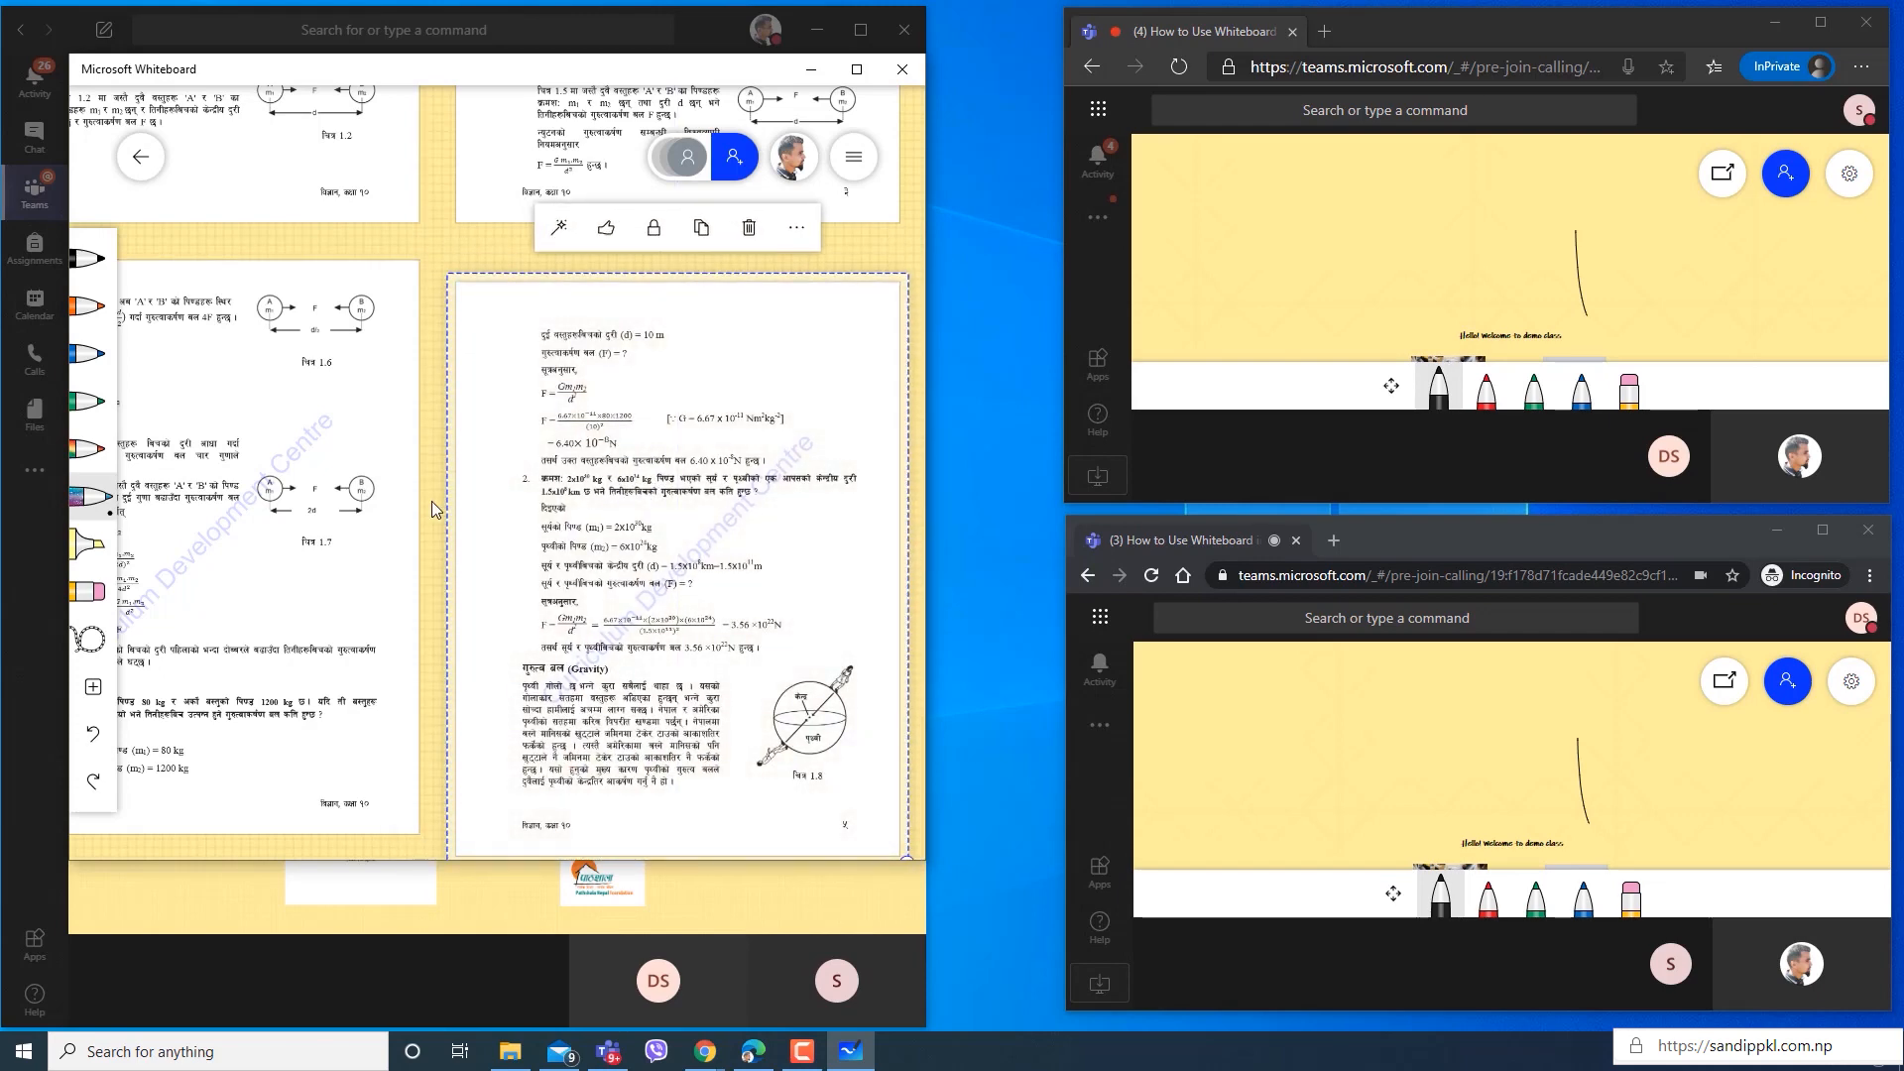
click(913, 253)
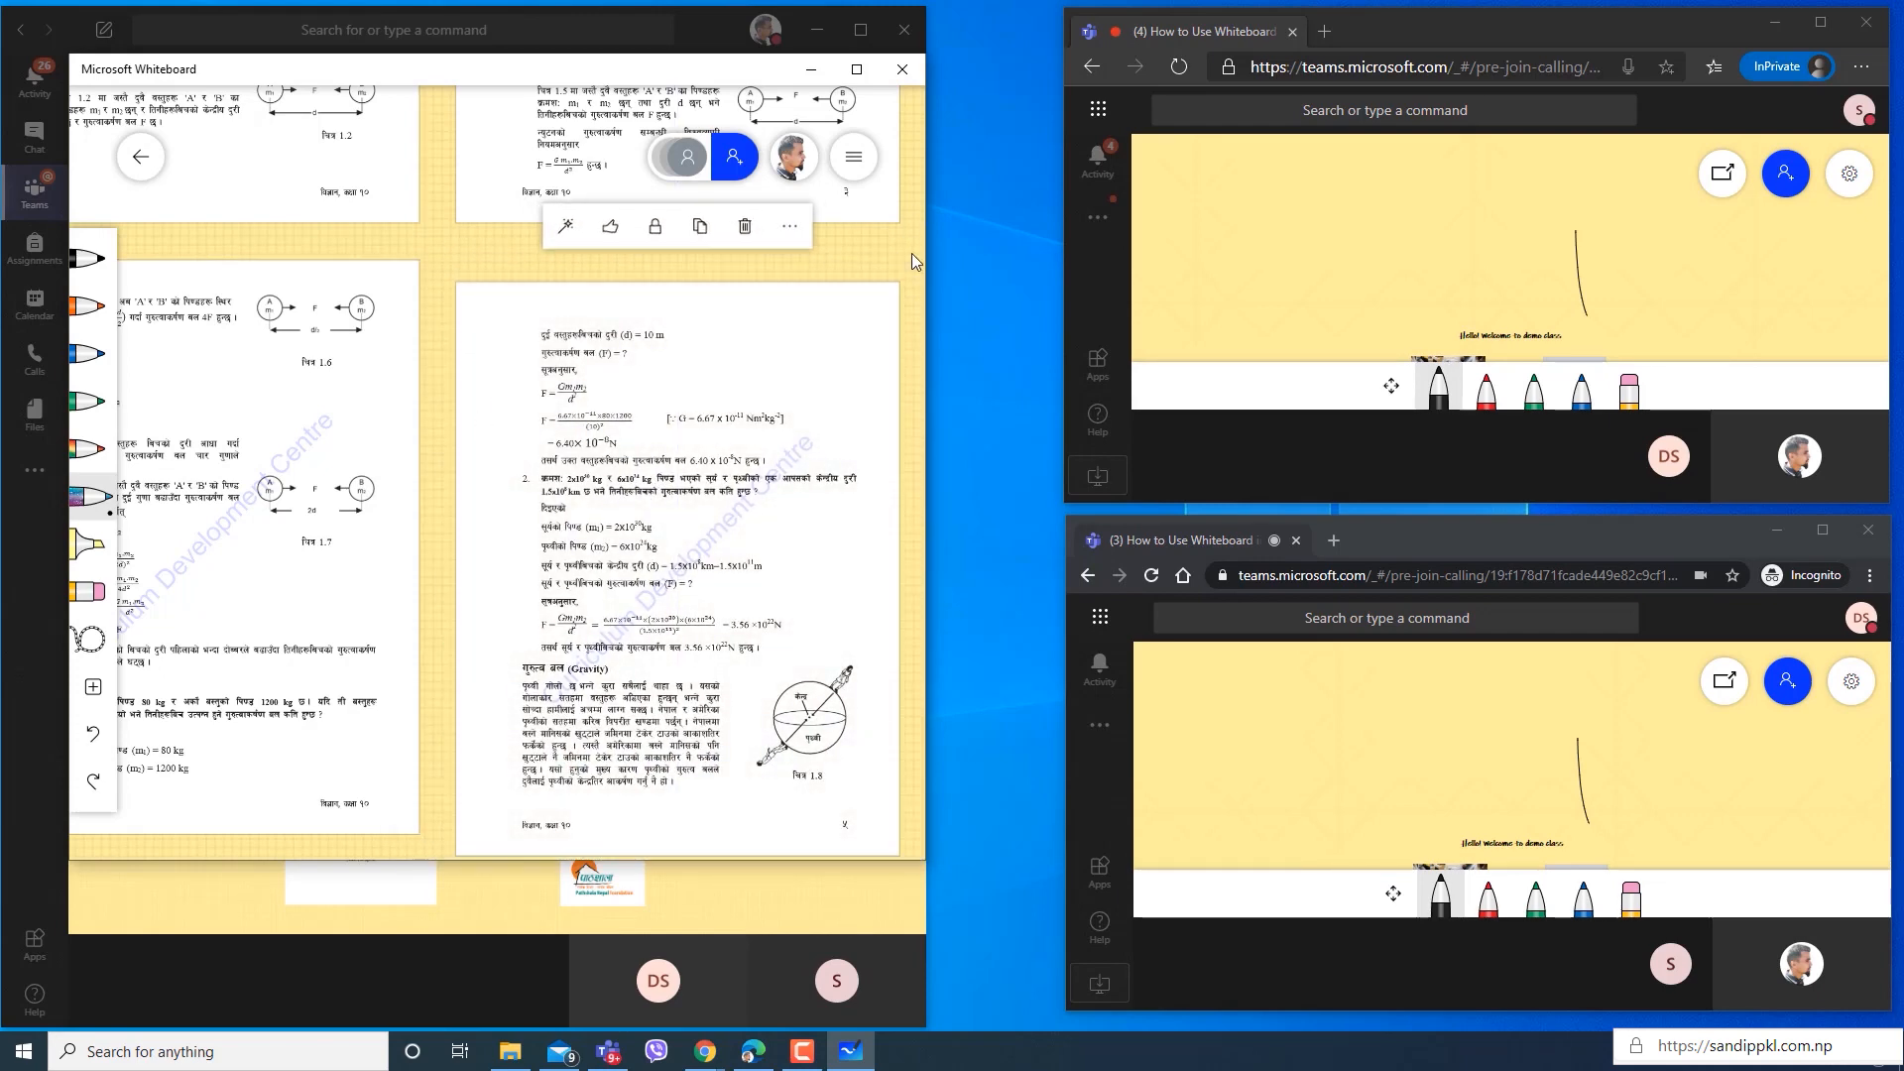
drag(913, 253, 957, 403)
drag(490, 395, 514, 755)
scroll(520, 766, up, 3)
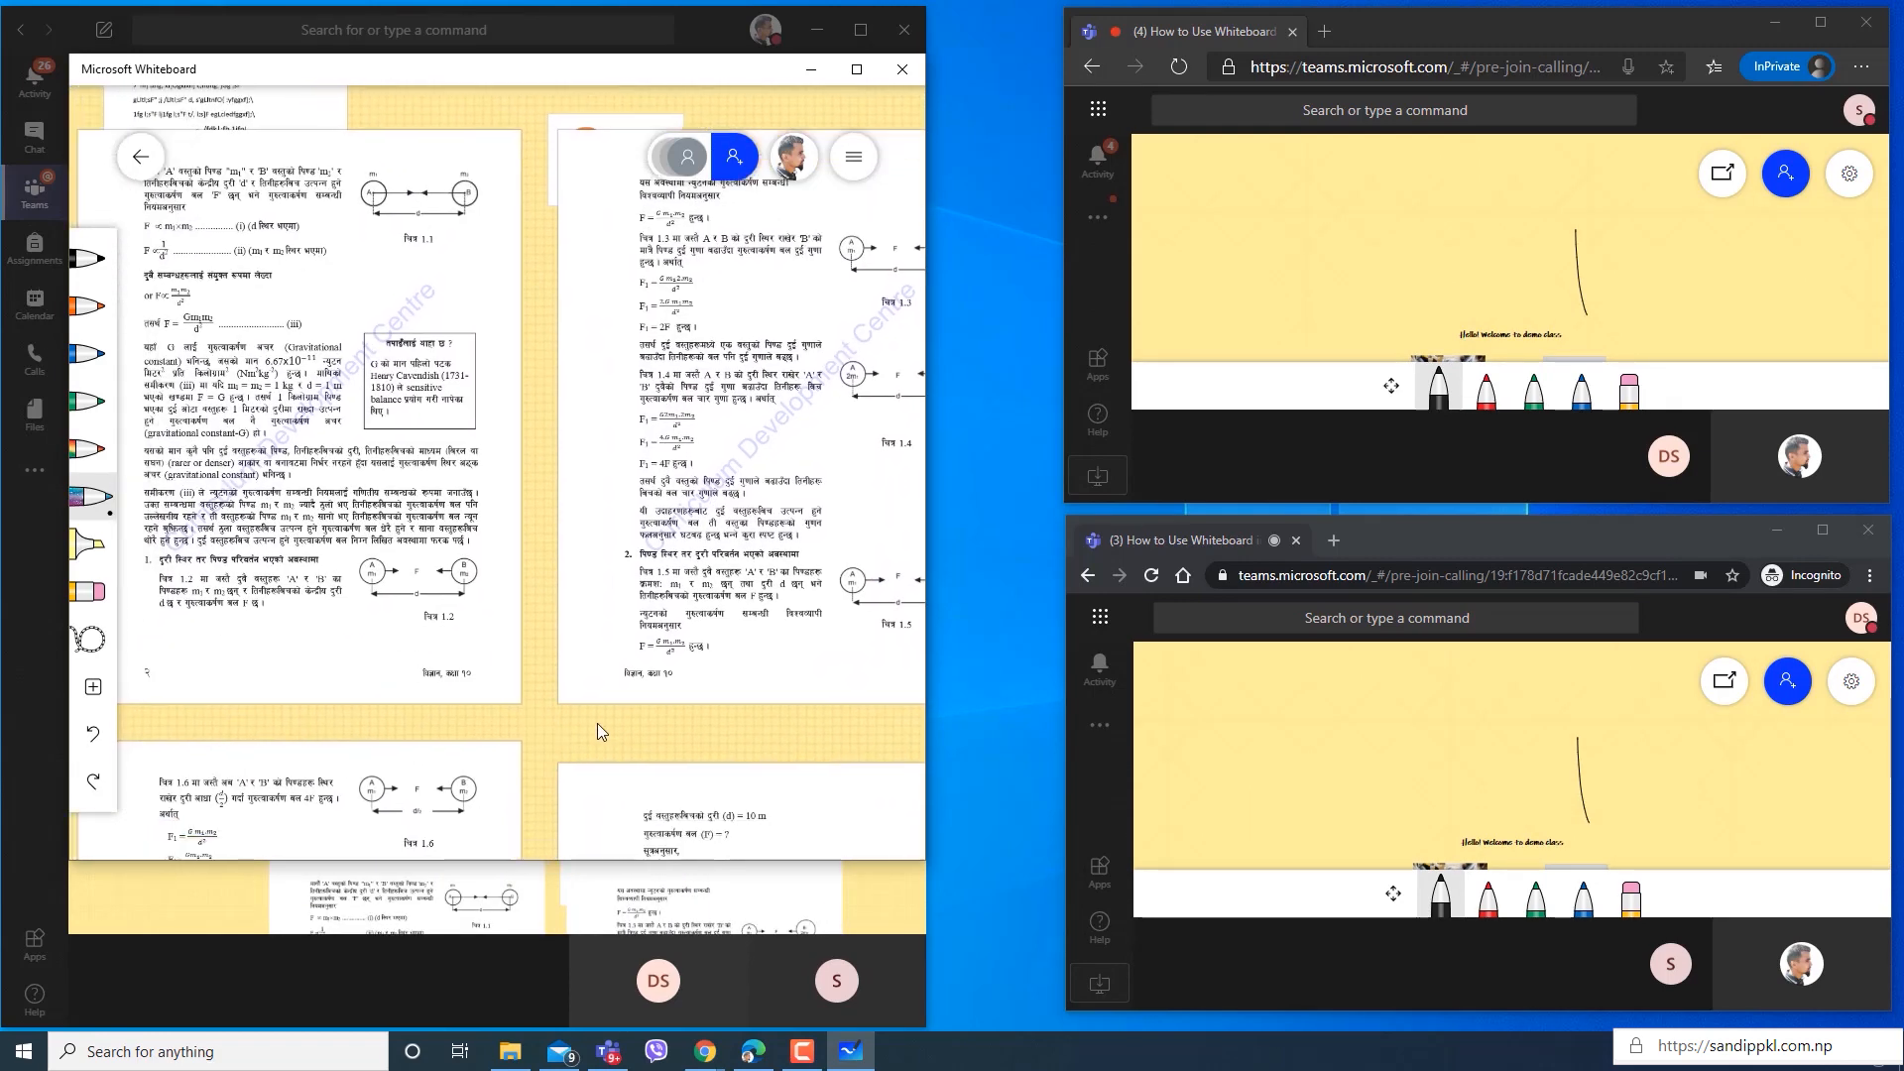
click(529, 354)
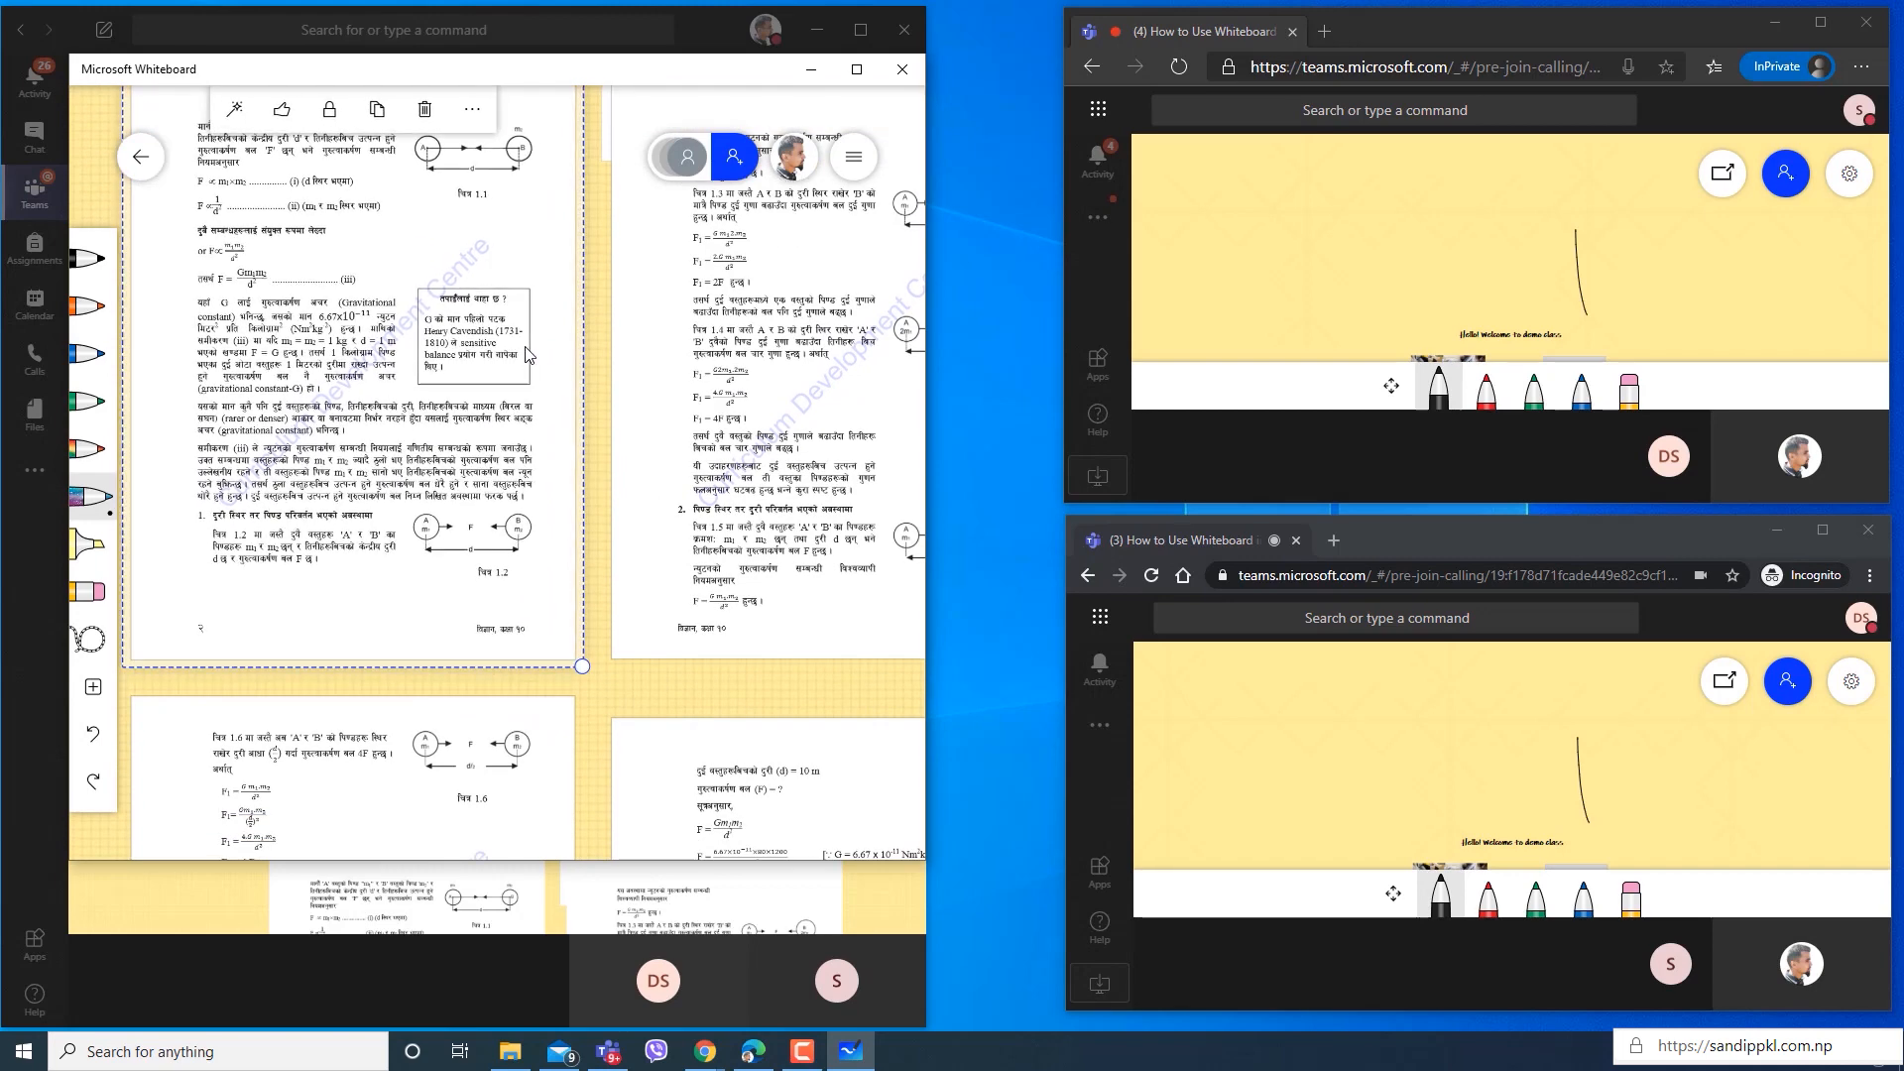
click(424, 110)
click(725, 401)
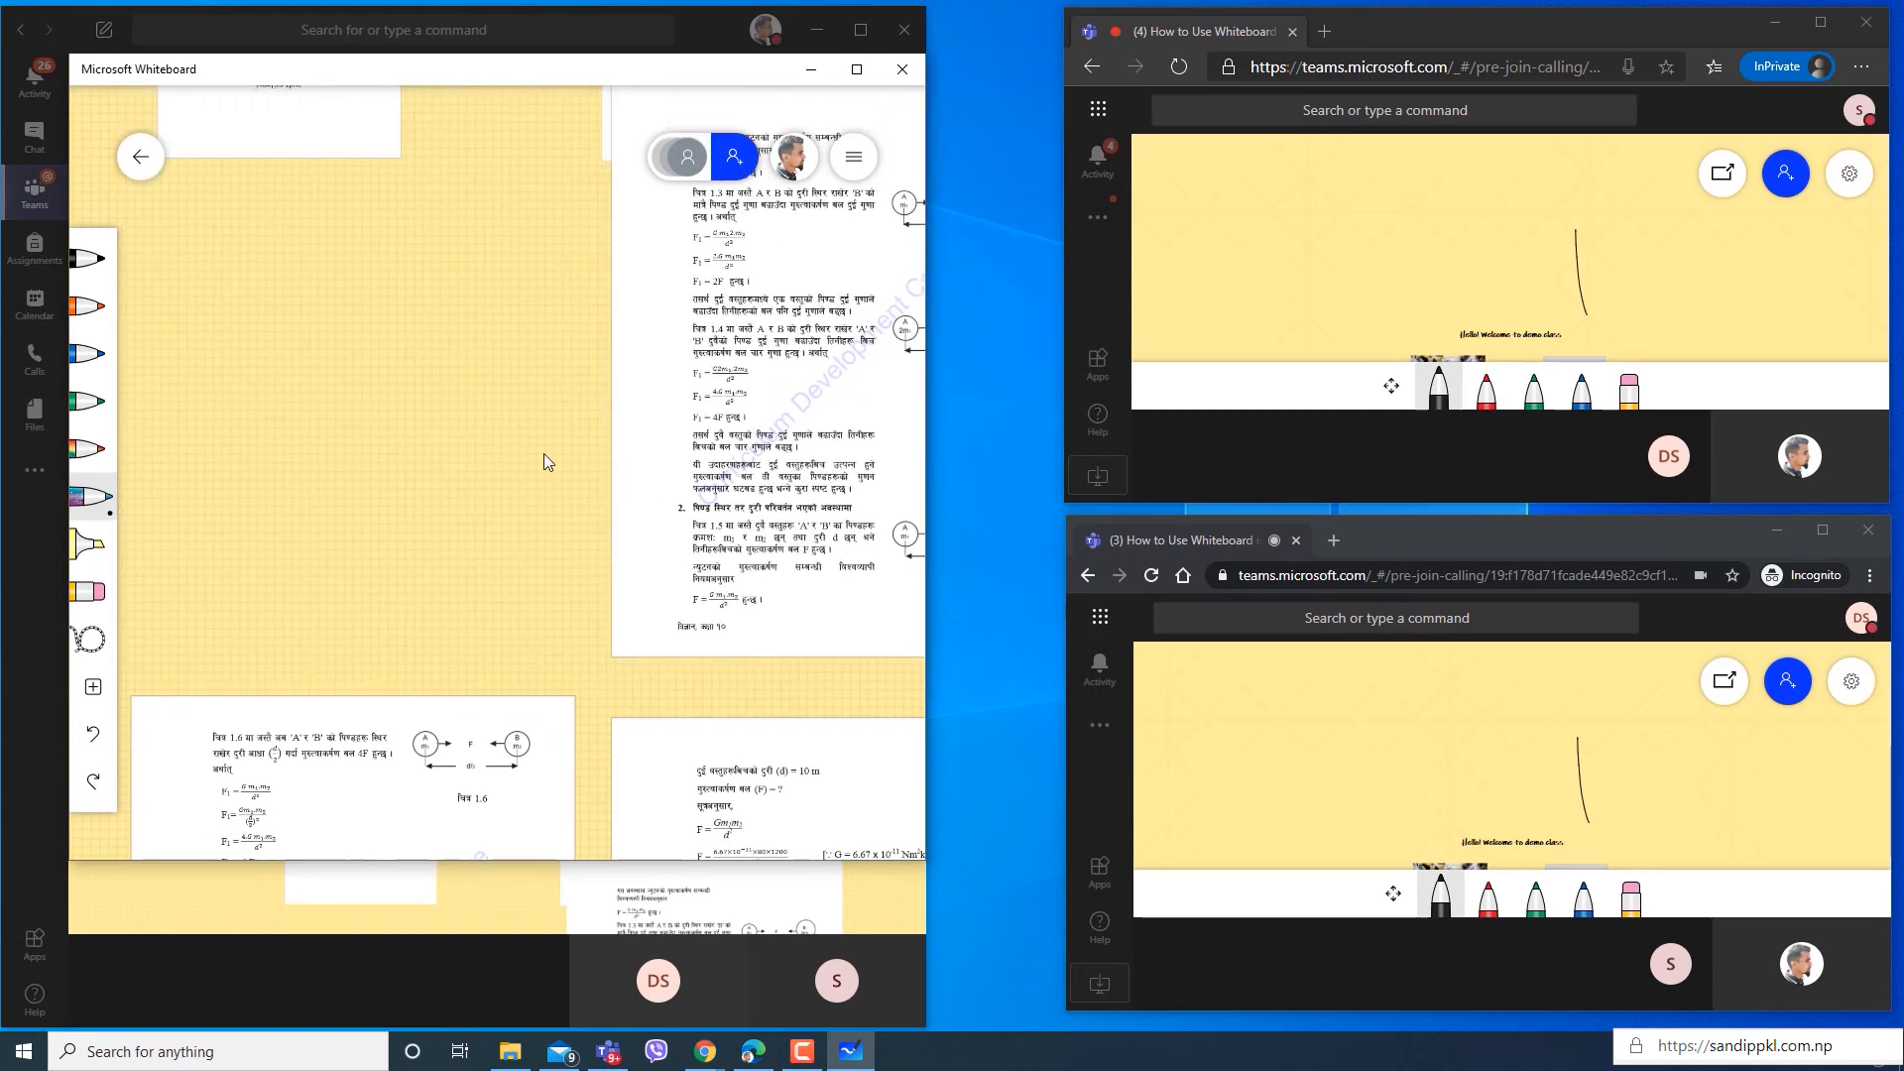
click(854, 109)
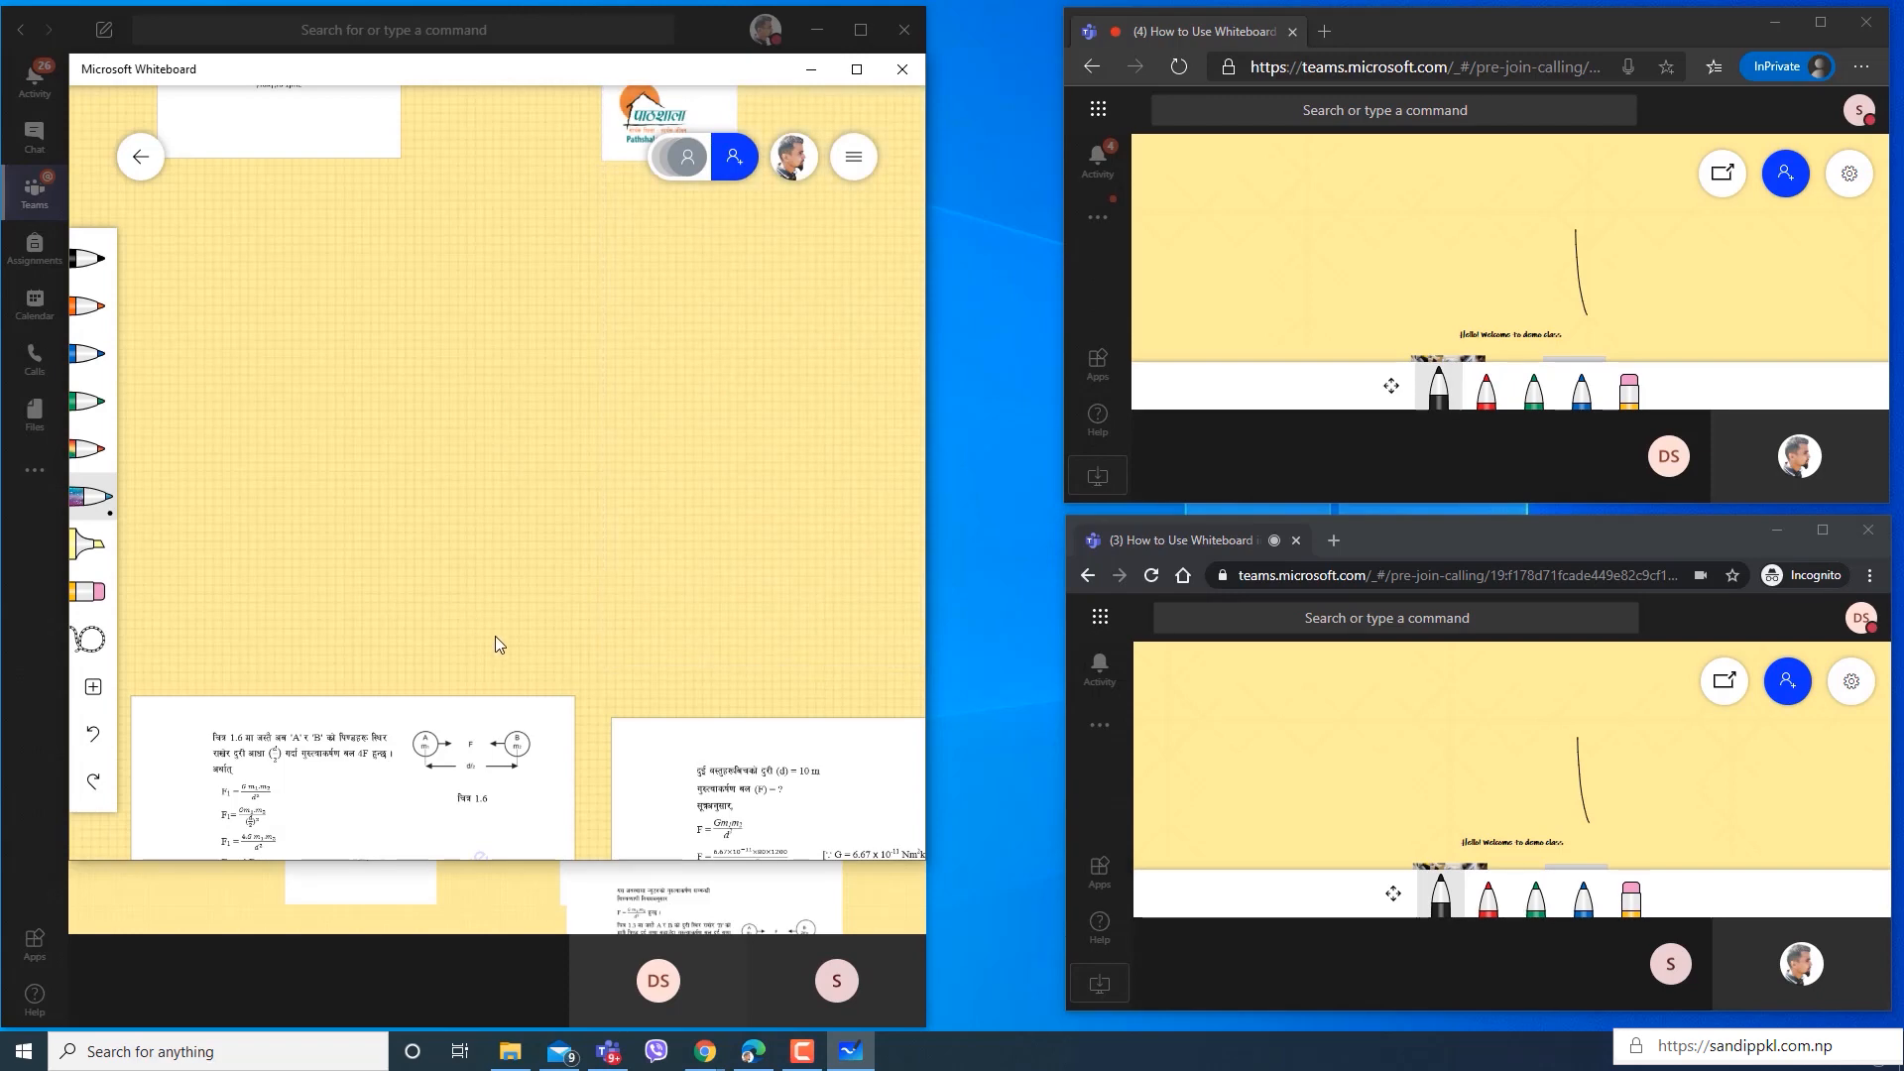
Move the two remaining PDF pages up and arrange them side by side directly below the text document and logo.
drag(531, 754, 566, 251)
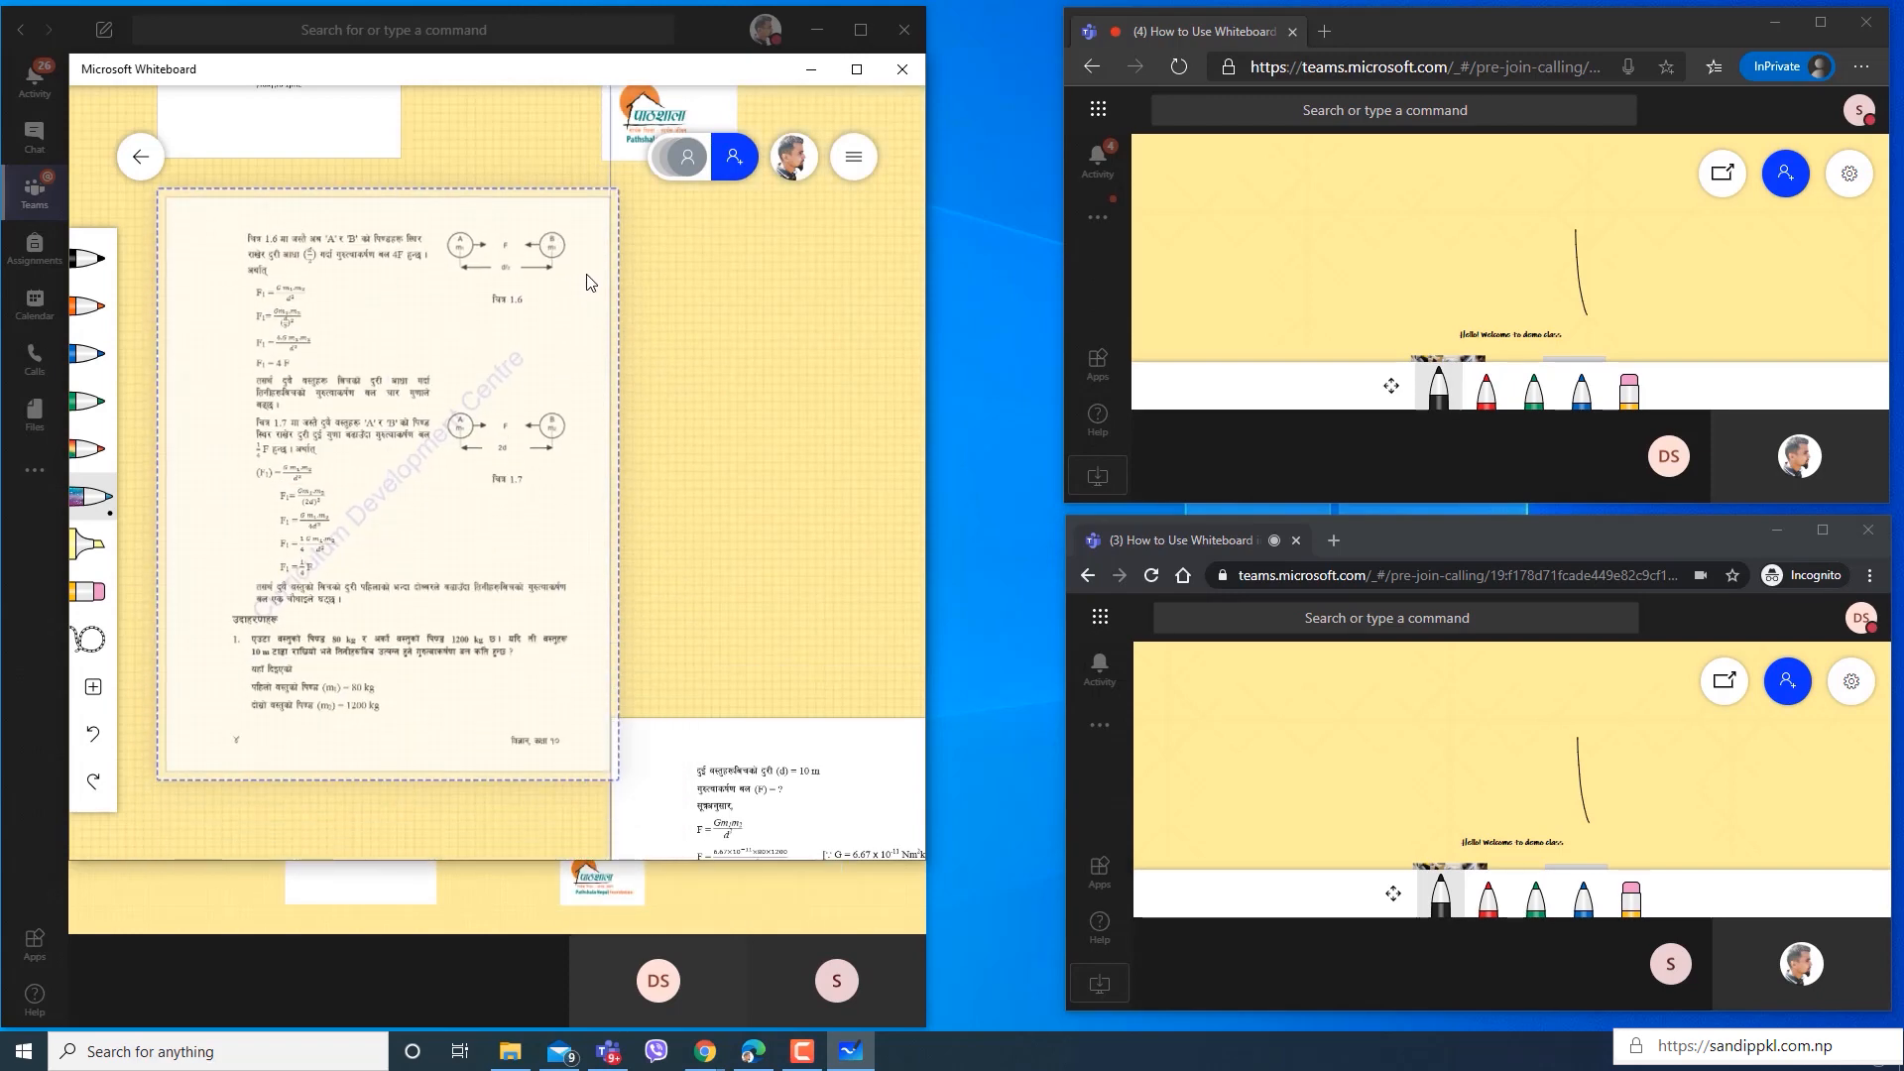
drag(768, 620, 619, 629)
drag(664, 774, 675, 274)
click(442, 821)
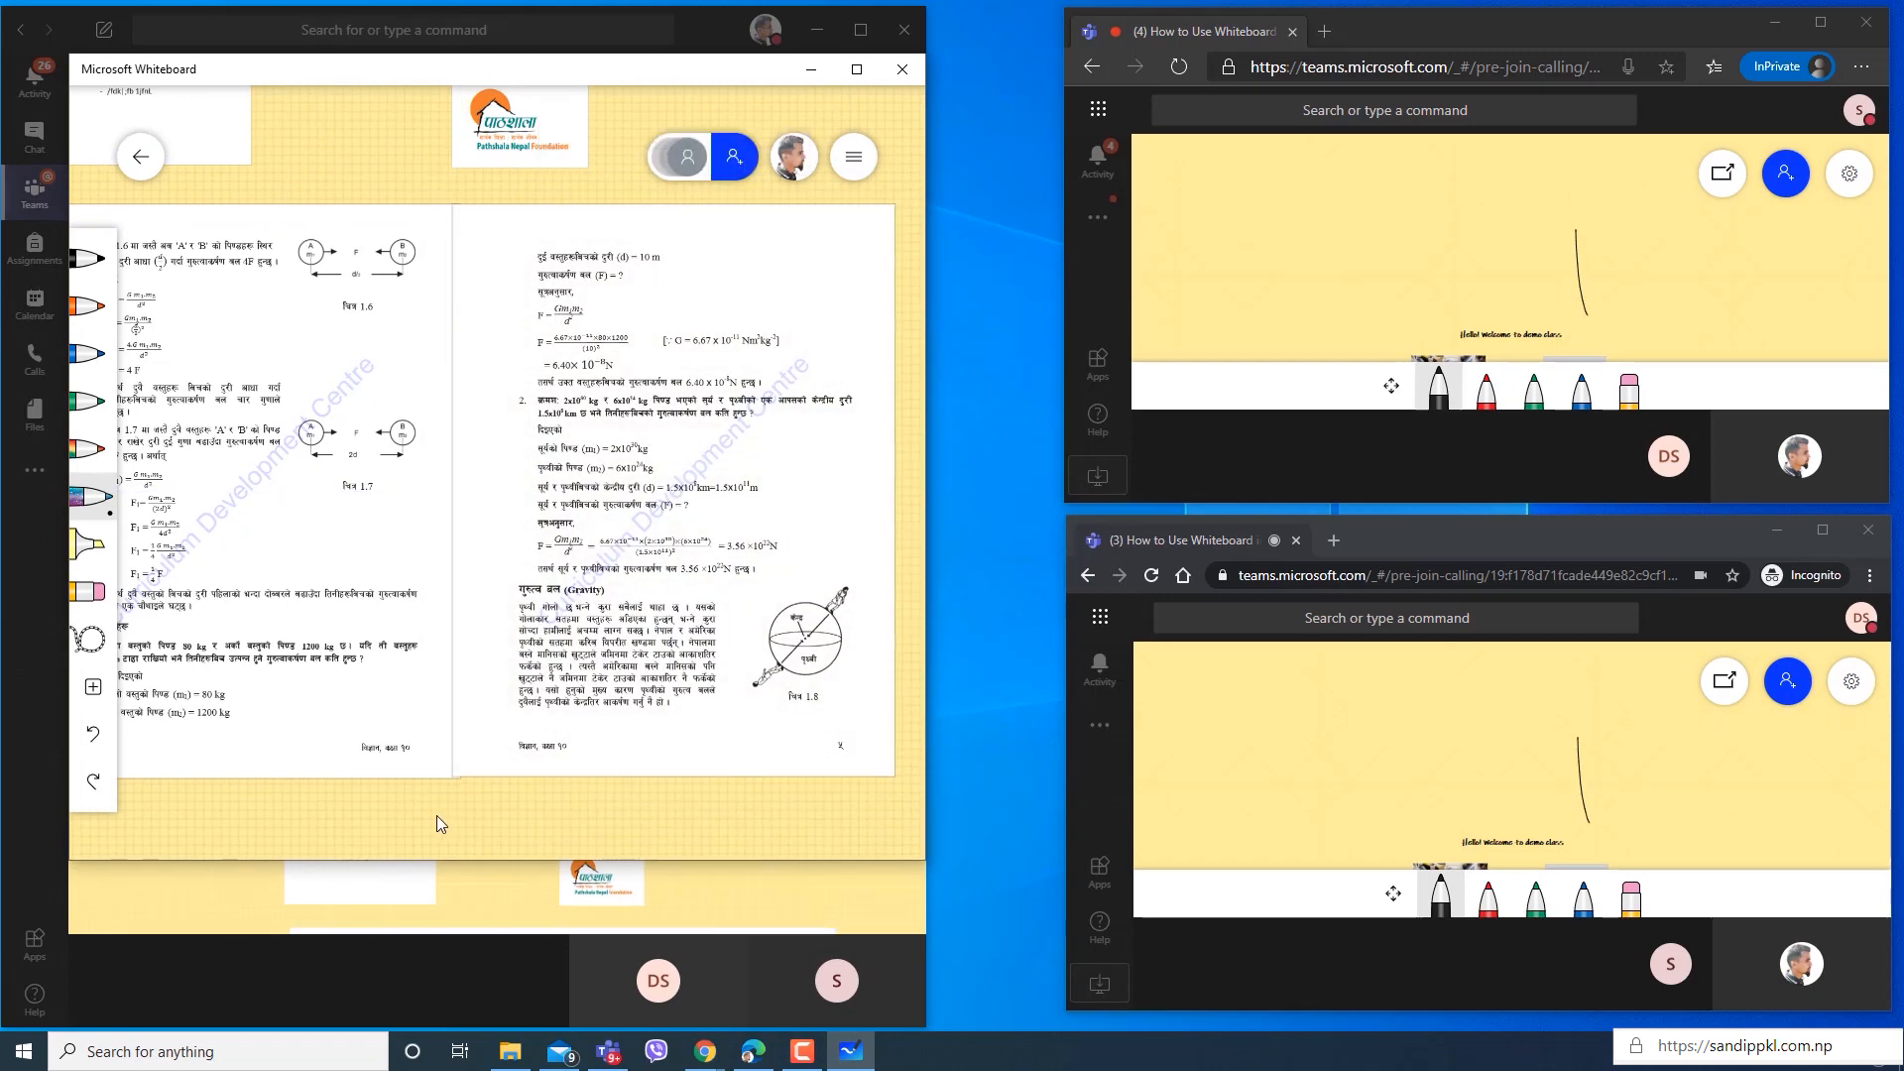
drag(433, 817, 287, 799)
drag(463, 801, 551, 833)
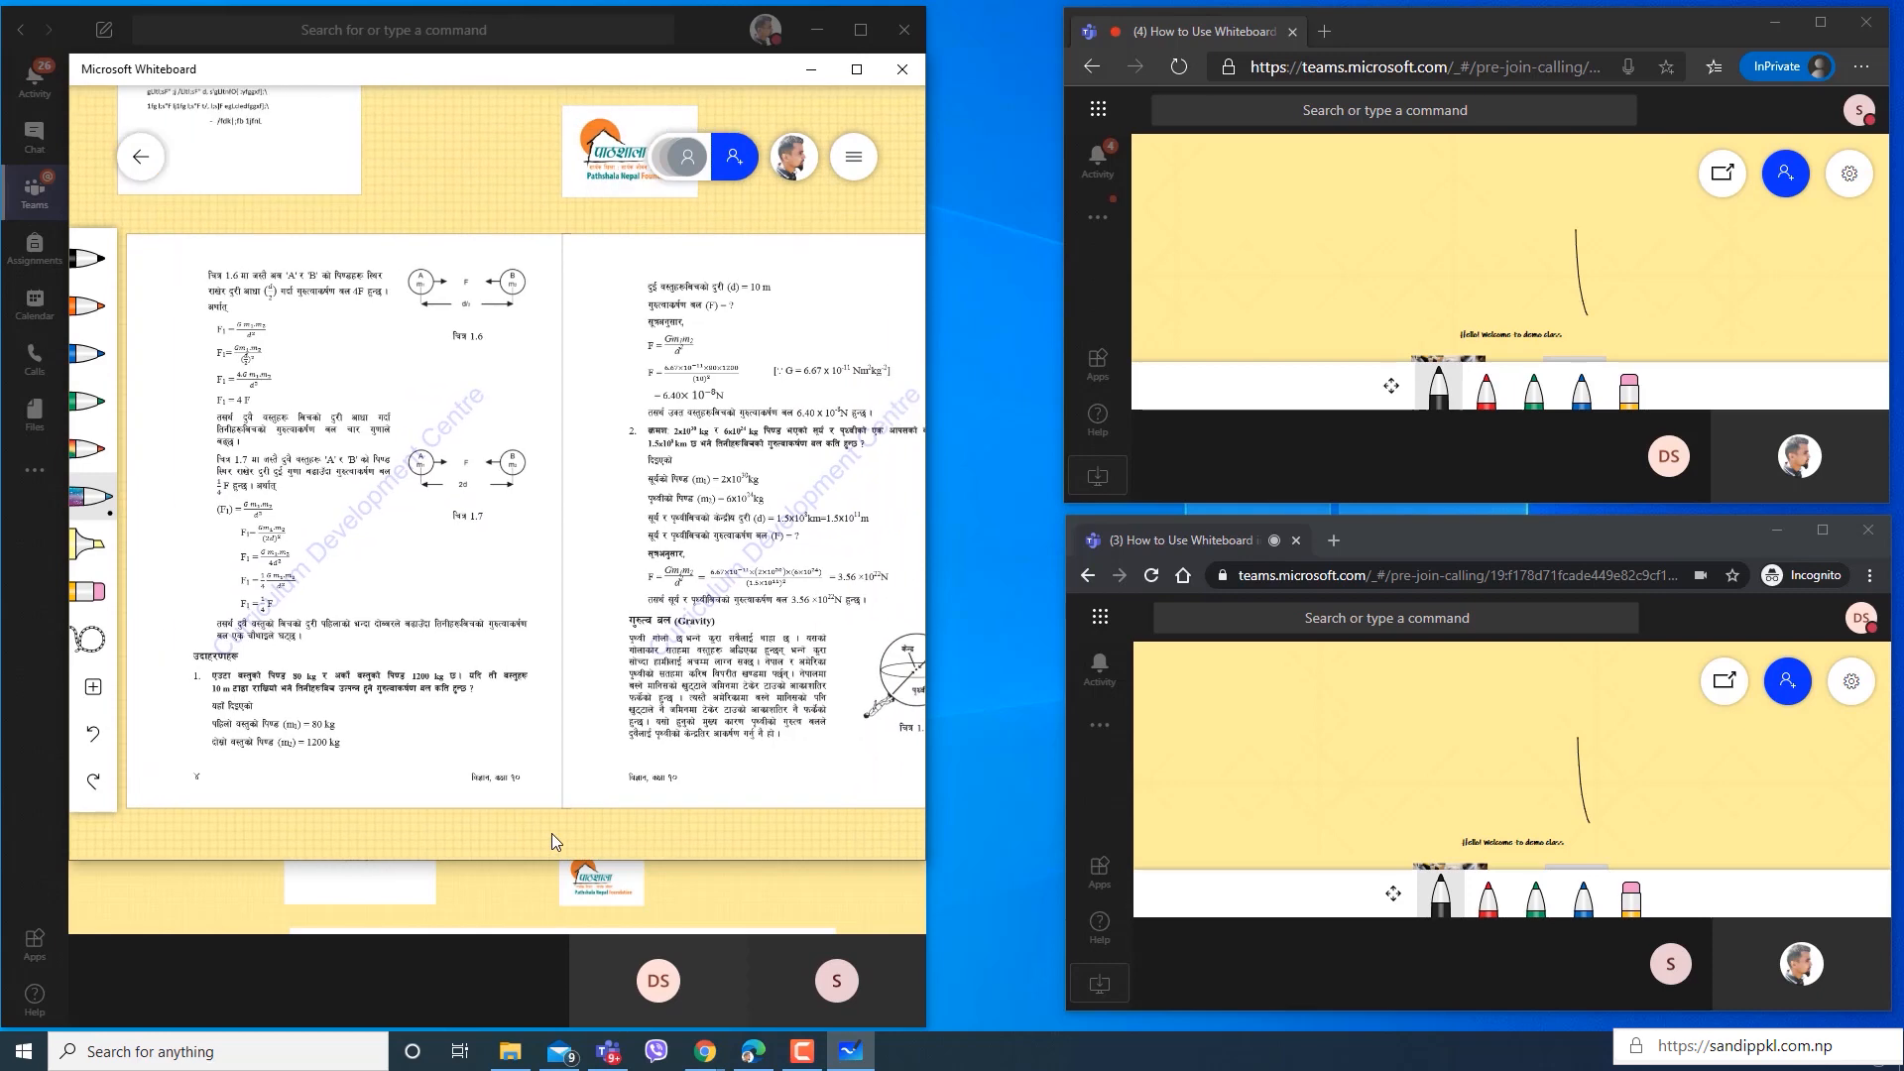
drag(468, 157, 510, 601)
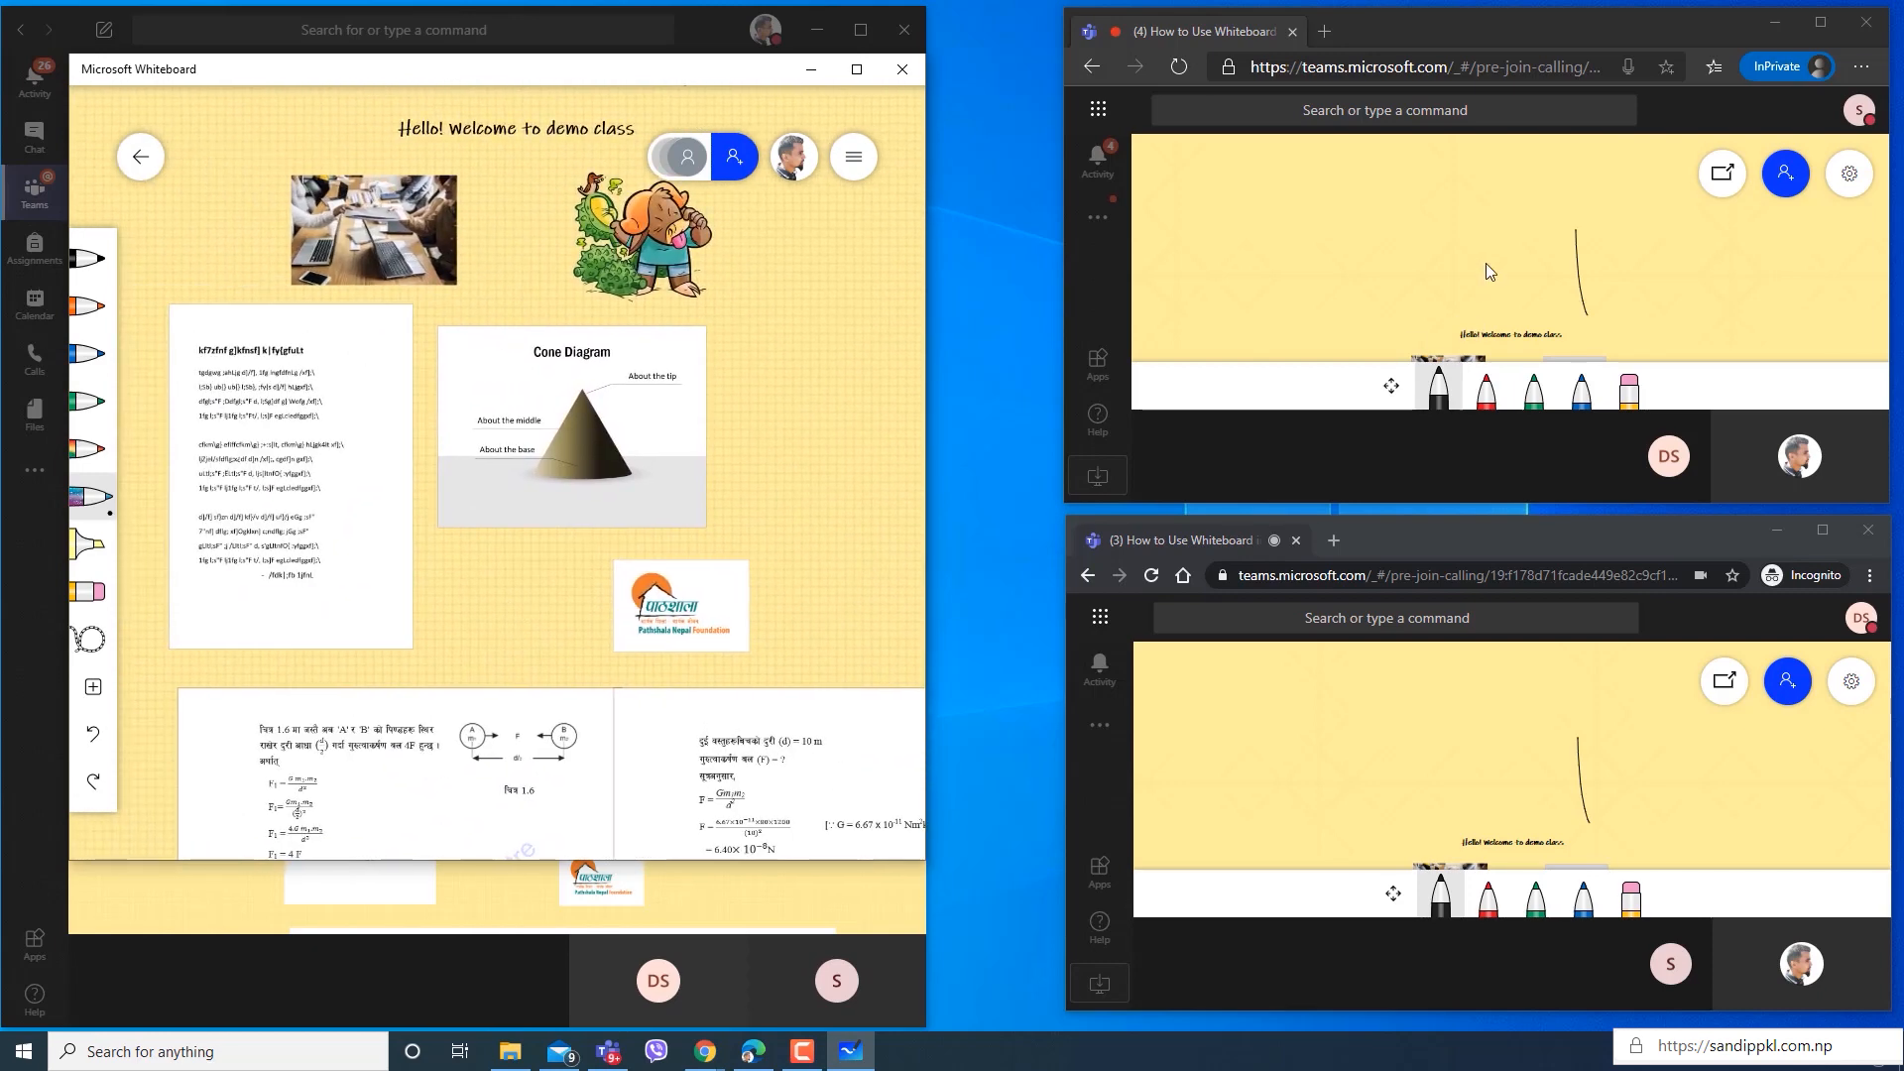
Draw a short, nearly vertical black line on the participant's board in the InPrivate browser window, and check it in the Whiteboard app.
drag(1436, 298, 1425, 214)
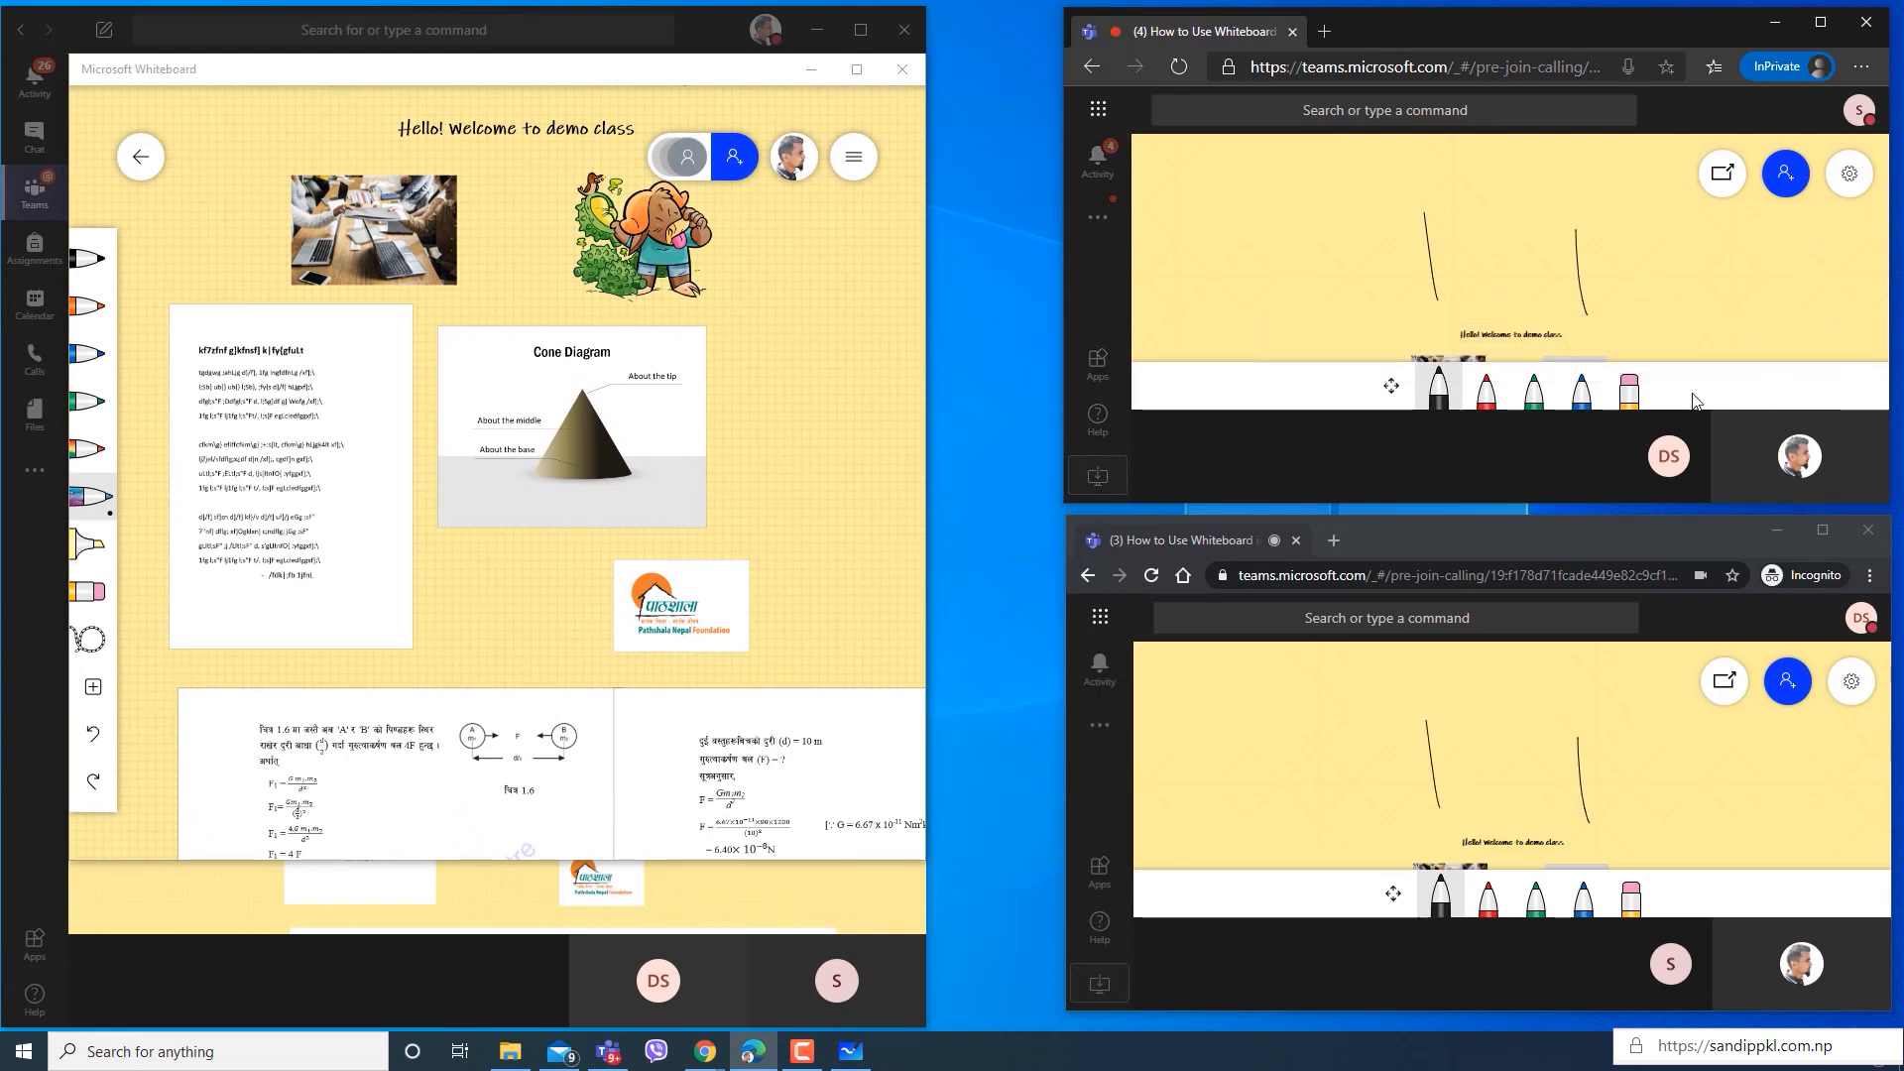
mouse_move(829, 372)
mouse_down()
mouse_move(854, 388)
mouse_move(854, 448)
mouse_up()
scroll(813, 371, down, 3)
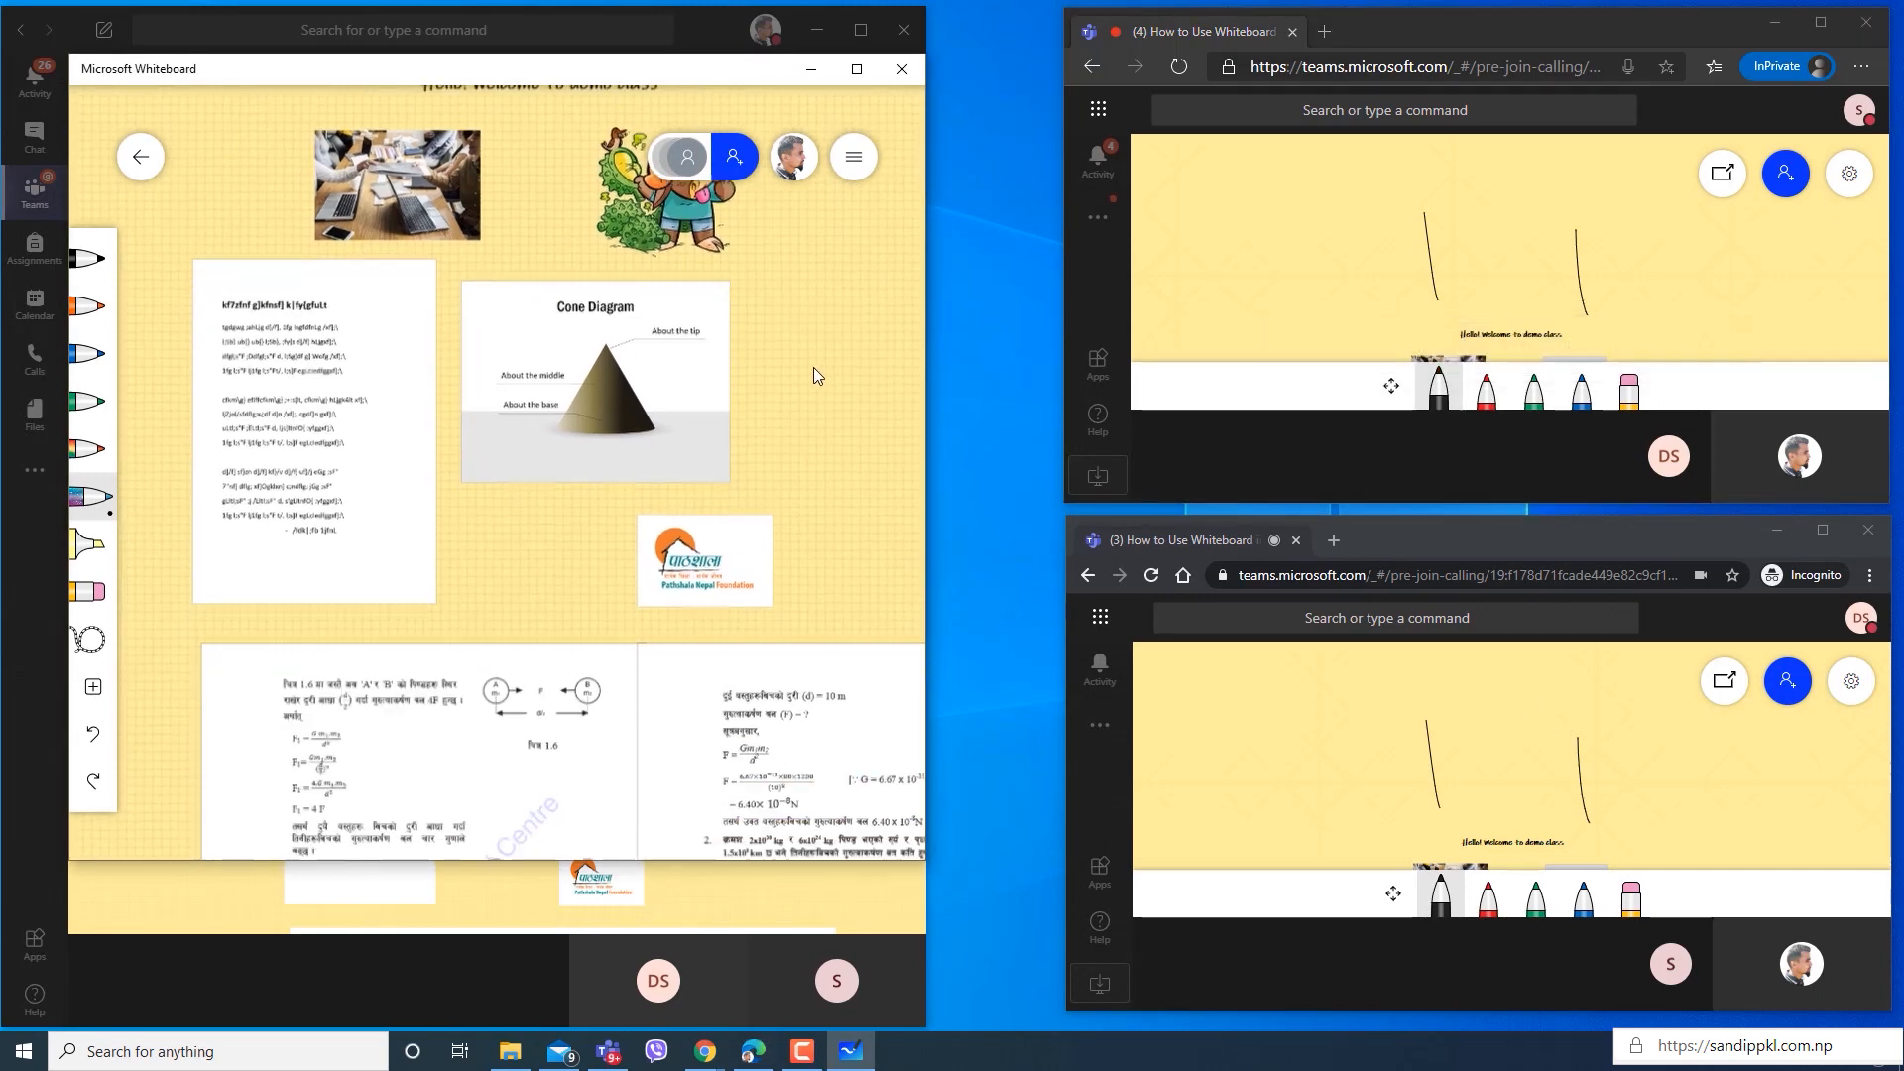
scroll(819, 383, up, 7)
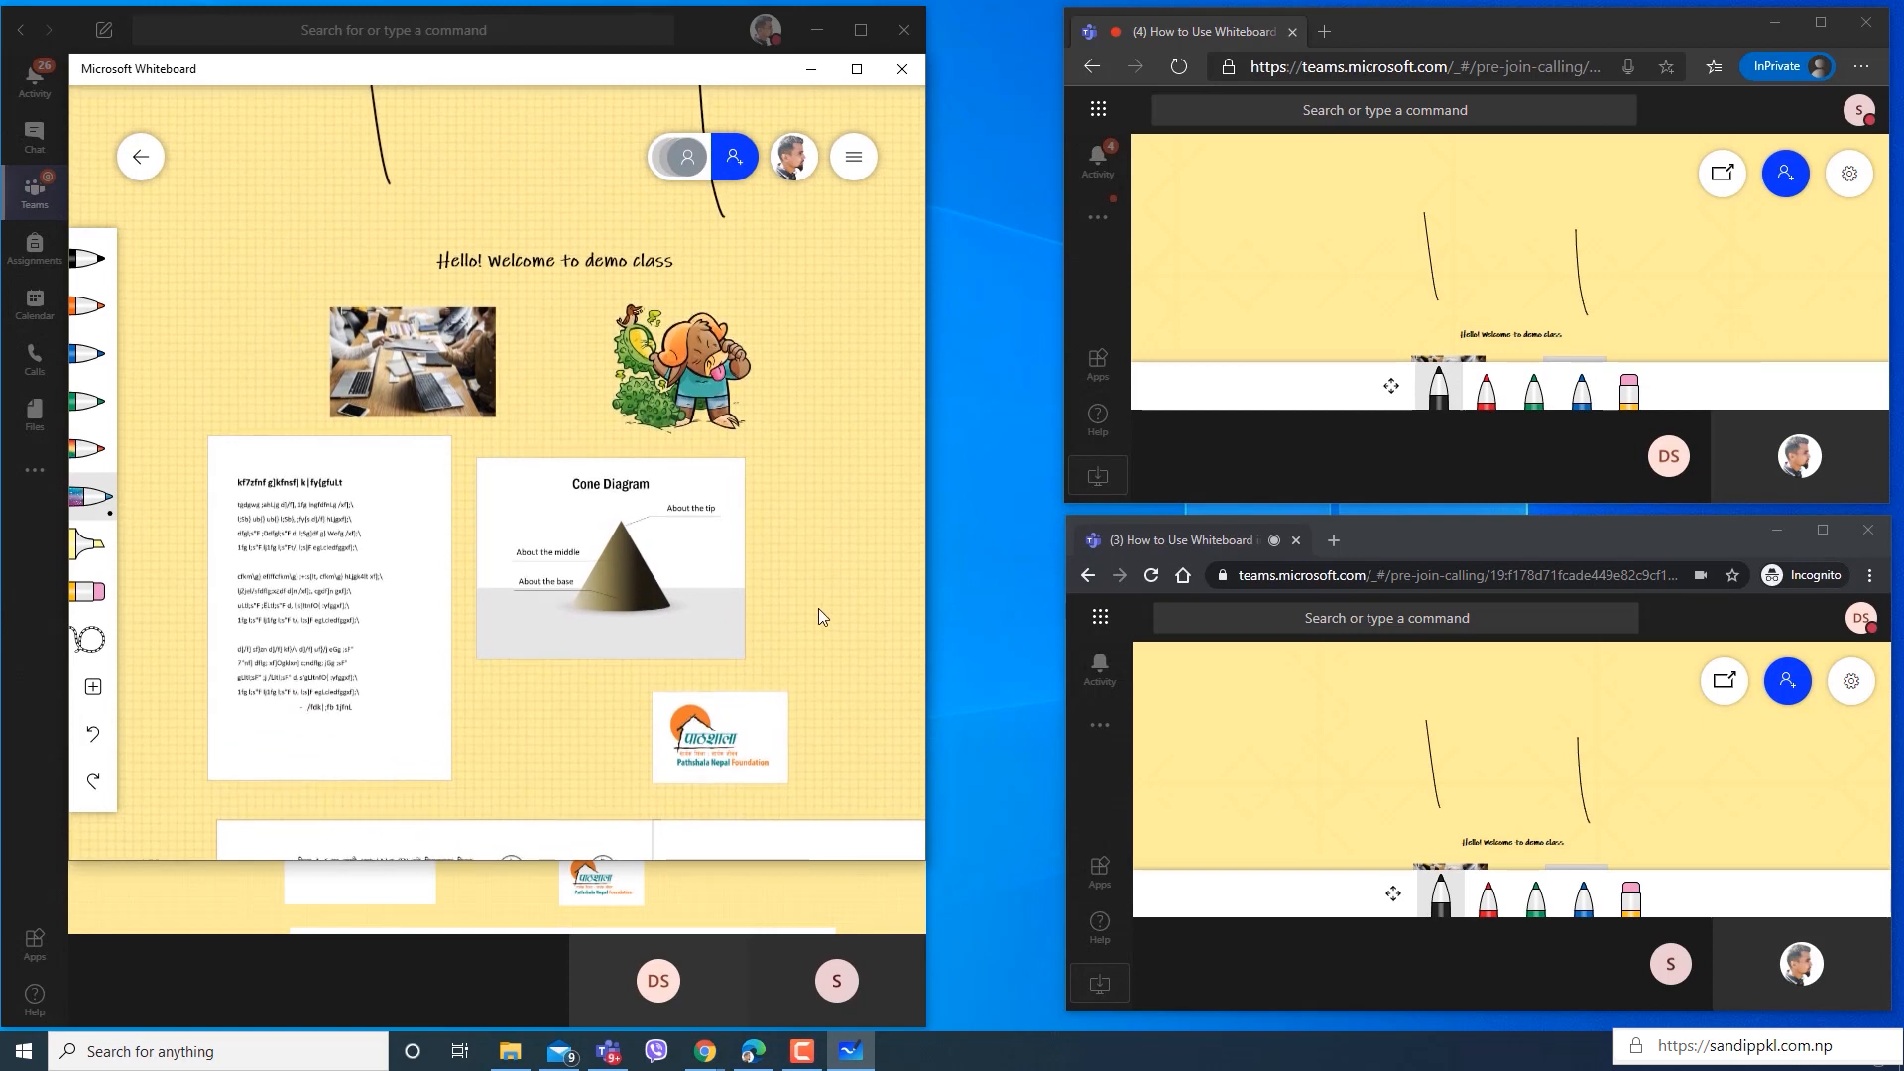
drag(819, 298, 859, 360)
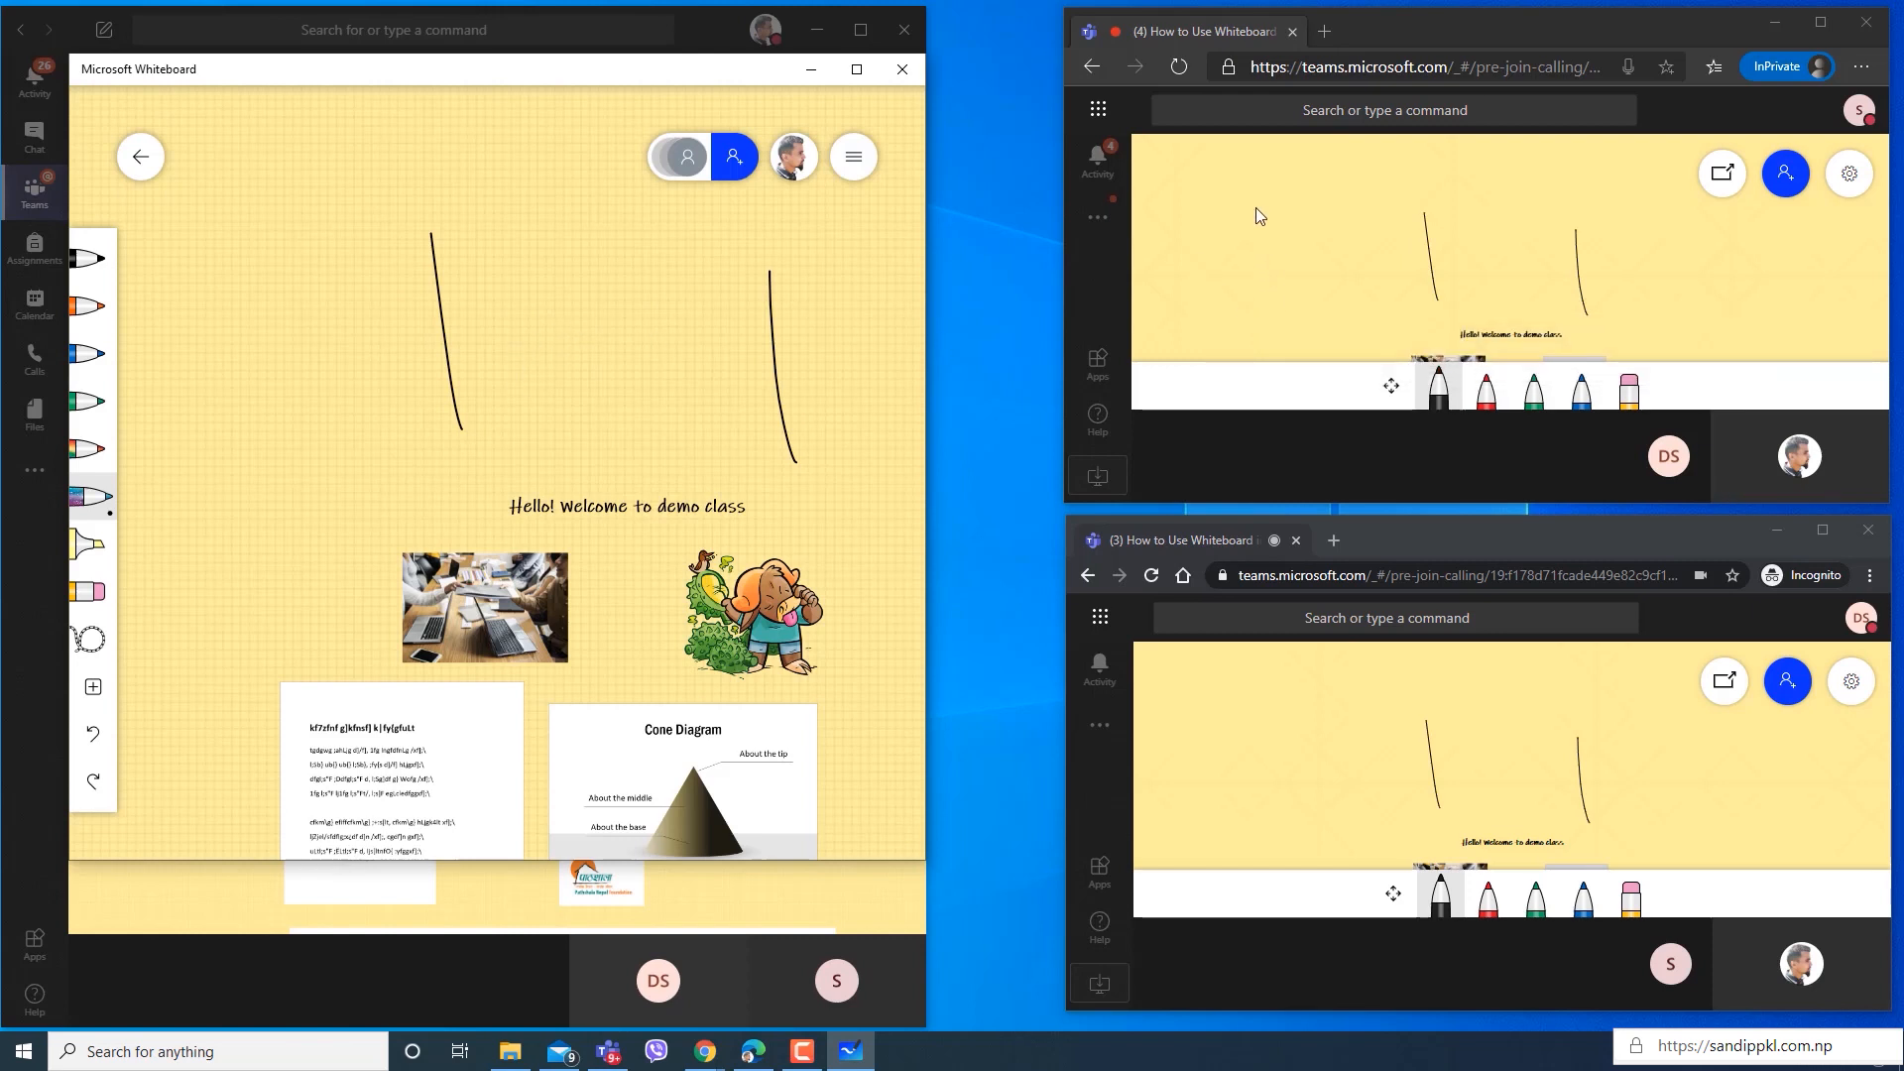
Scribble freehand black pen strokes on the participants' boards in both the InPrivate and Incognito browser windows.
mouse_move(1286, 195)
mouse_down()
mouse_move(1228, 269)
mouse_move(1347, 247)
mouse_move(1409, 196)
mouse_up()
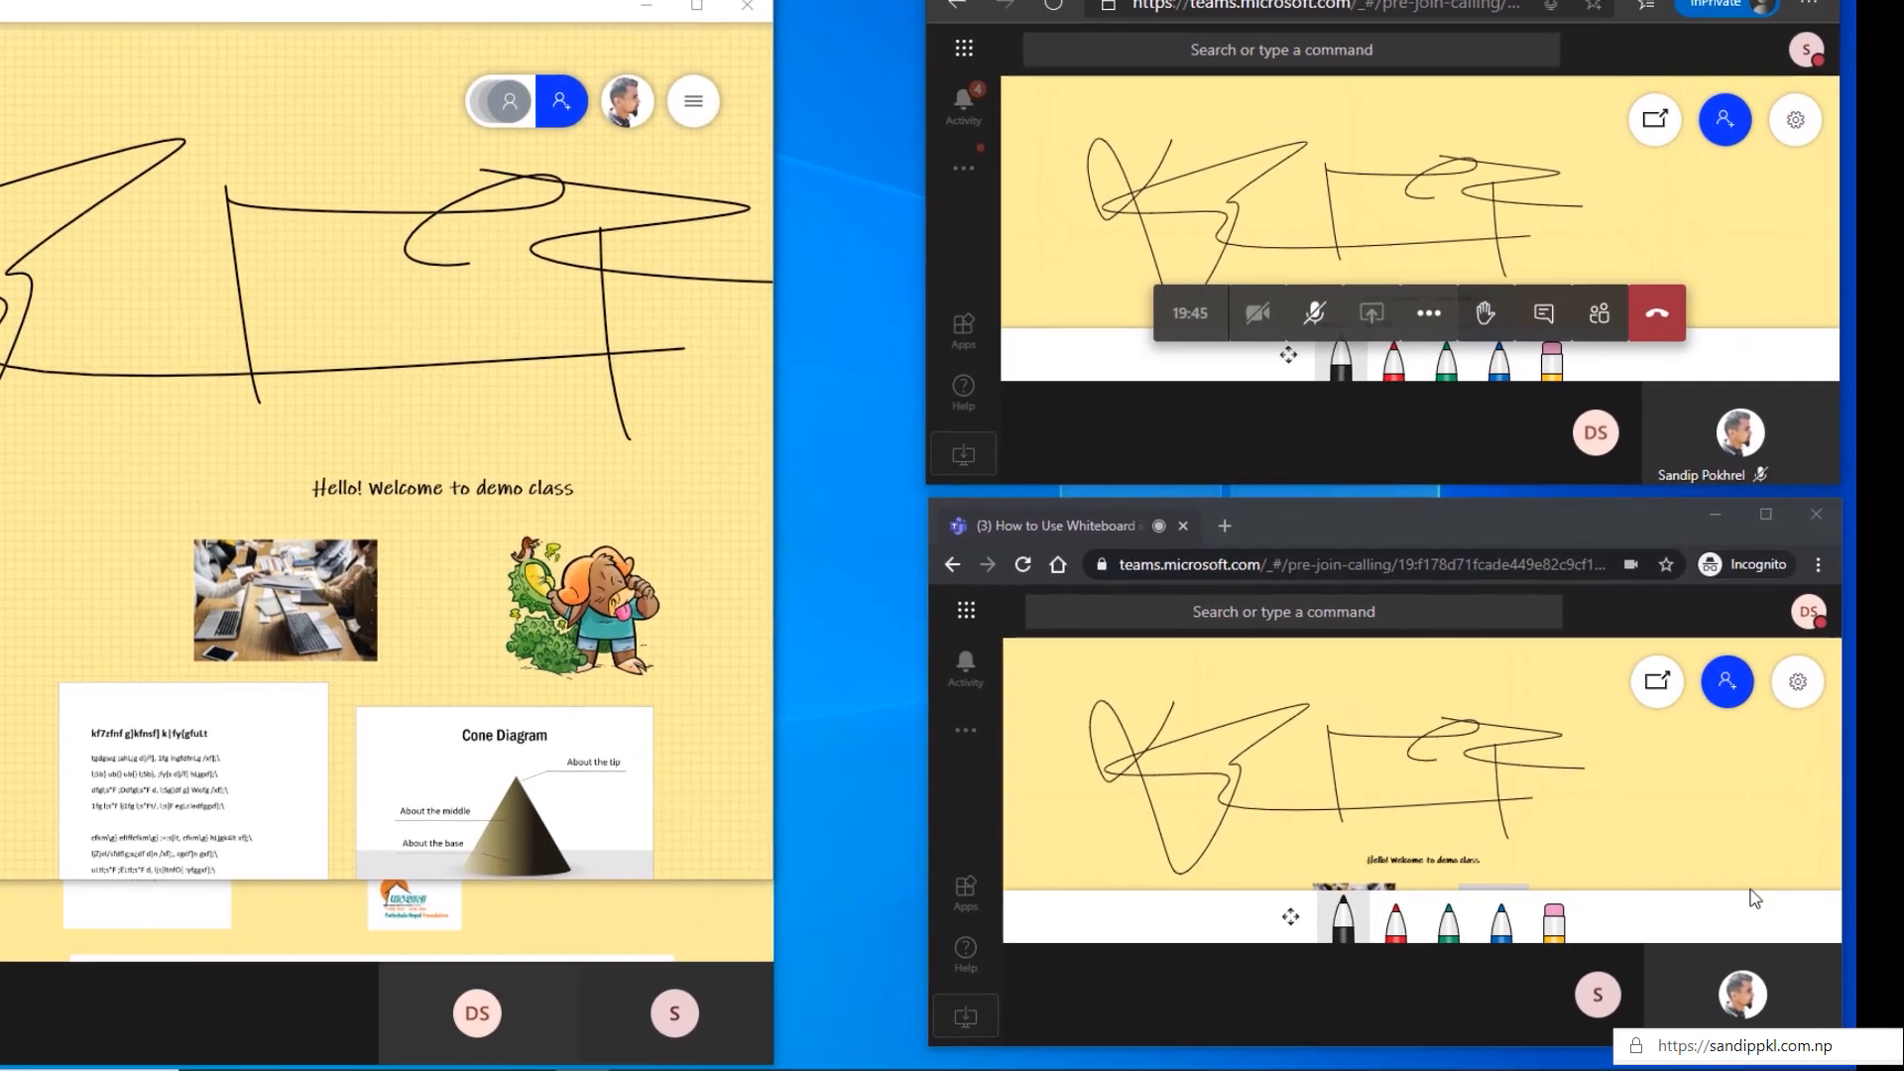
drag(1579, 768, 1643, 846)
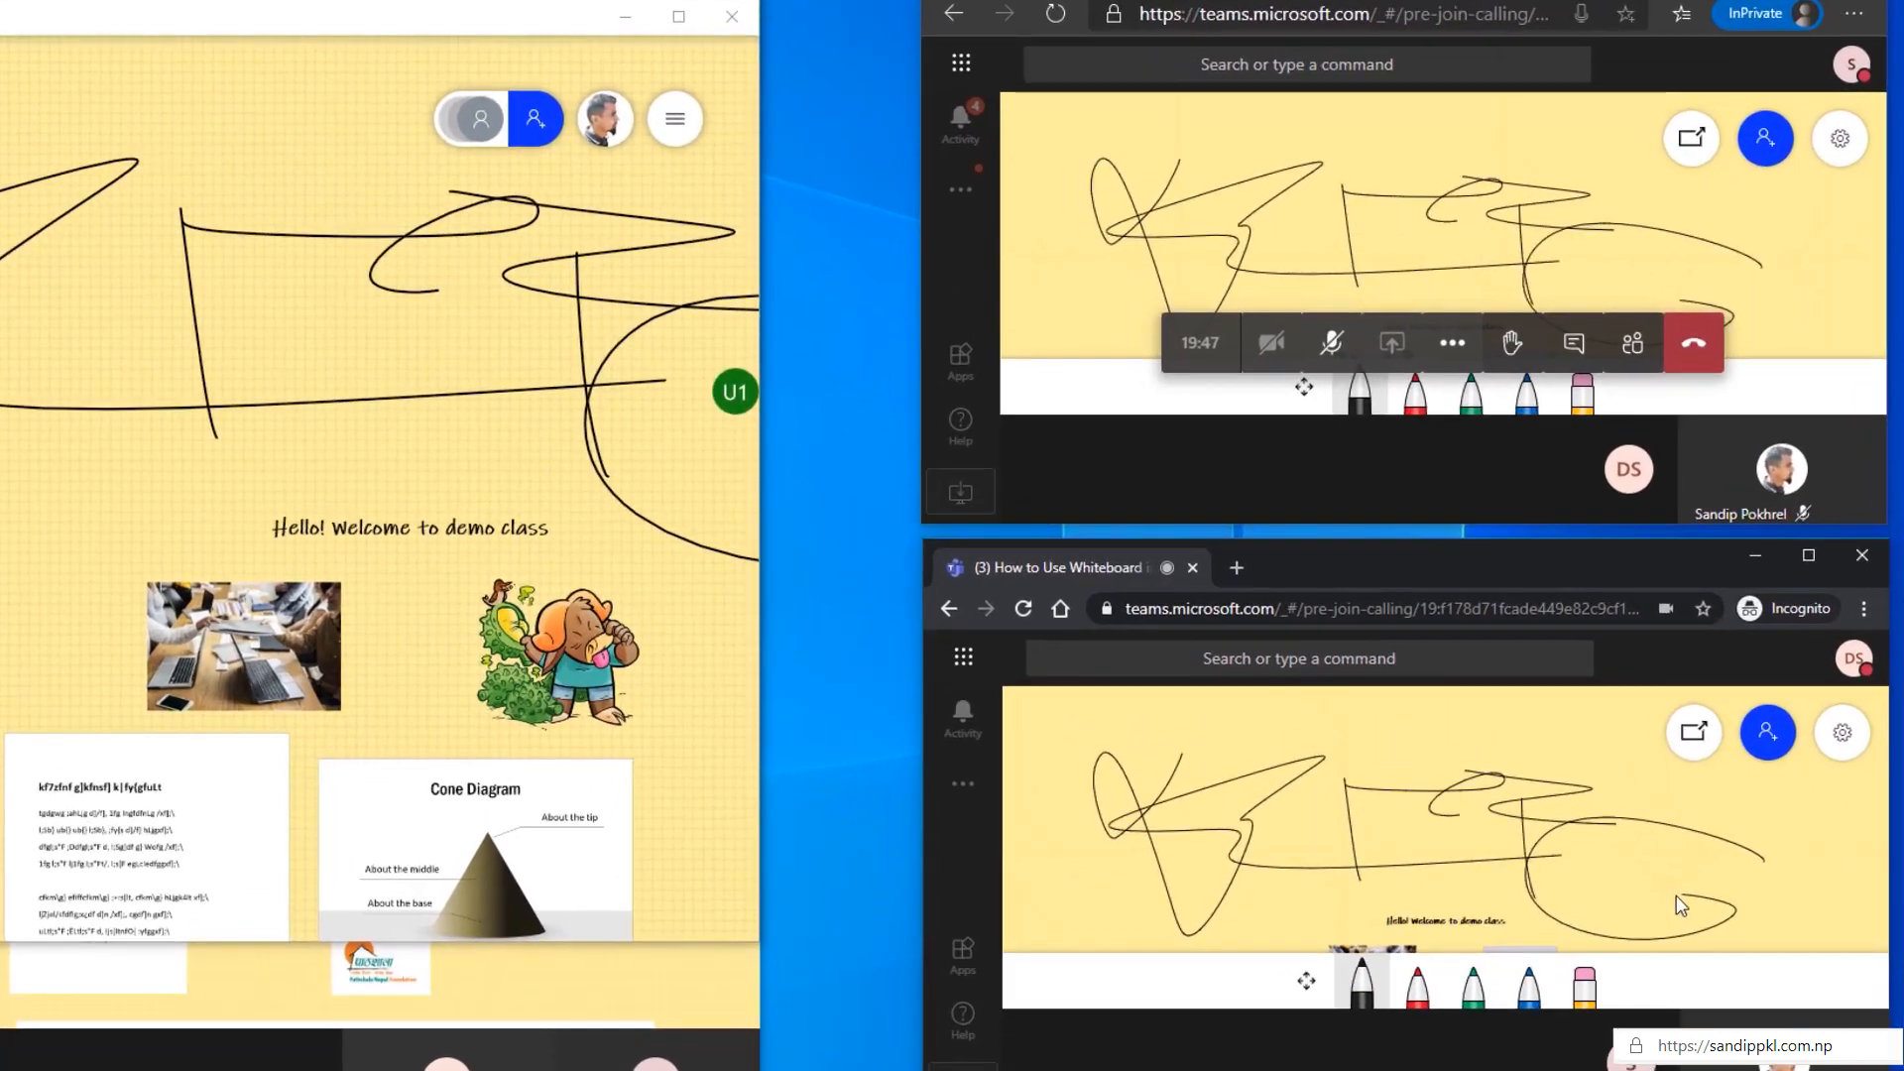
mouse_move(1101, 855)
mouse_down()
mouse_move(1093, 879)
mouse_move(1262, 902)
mouse_move(1391, 742)
mouse_move(1446, 883)
mouse_move(1785, 930)
mouse_up()
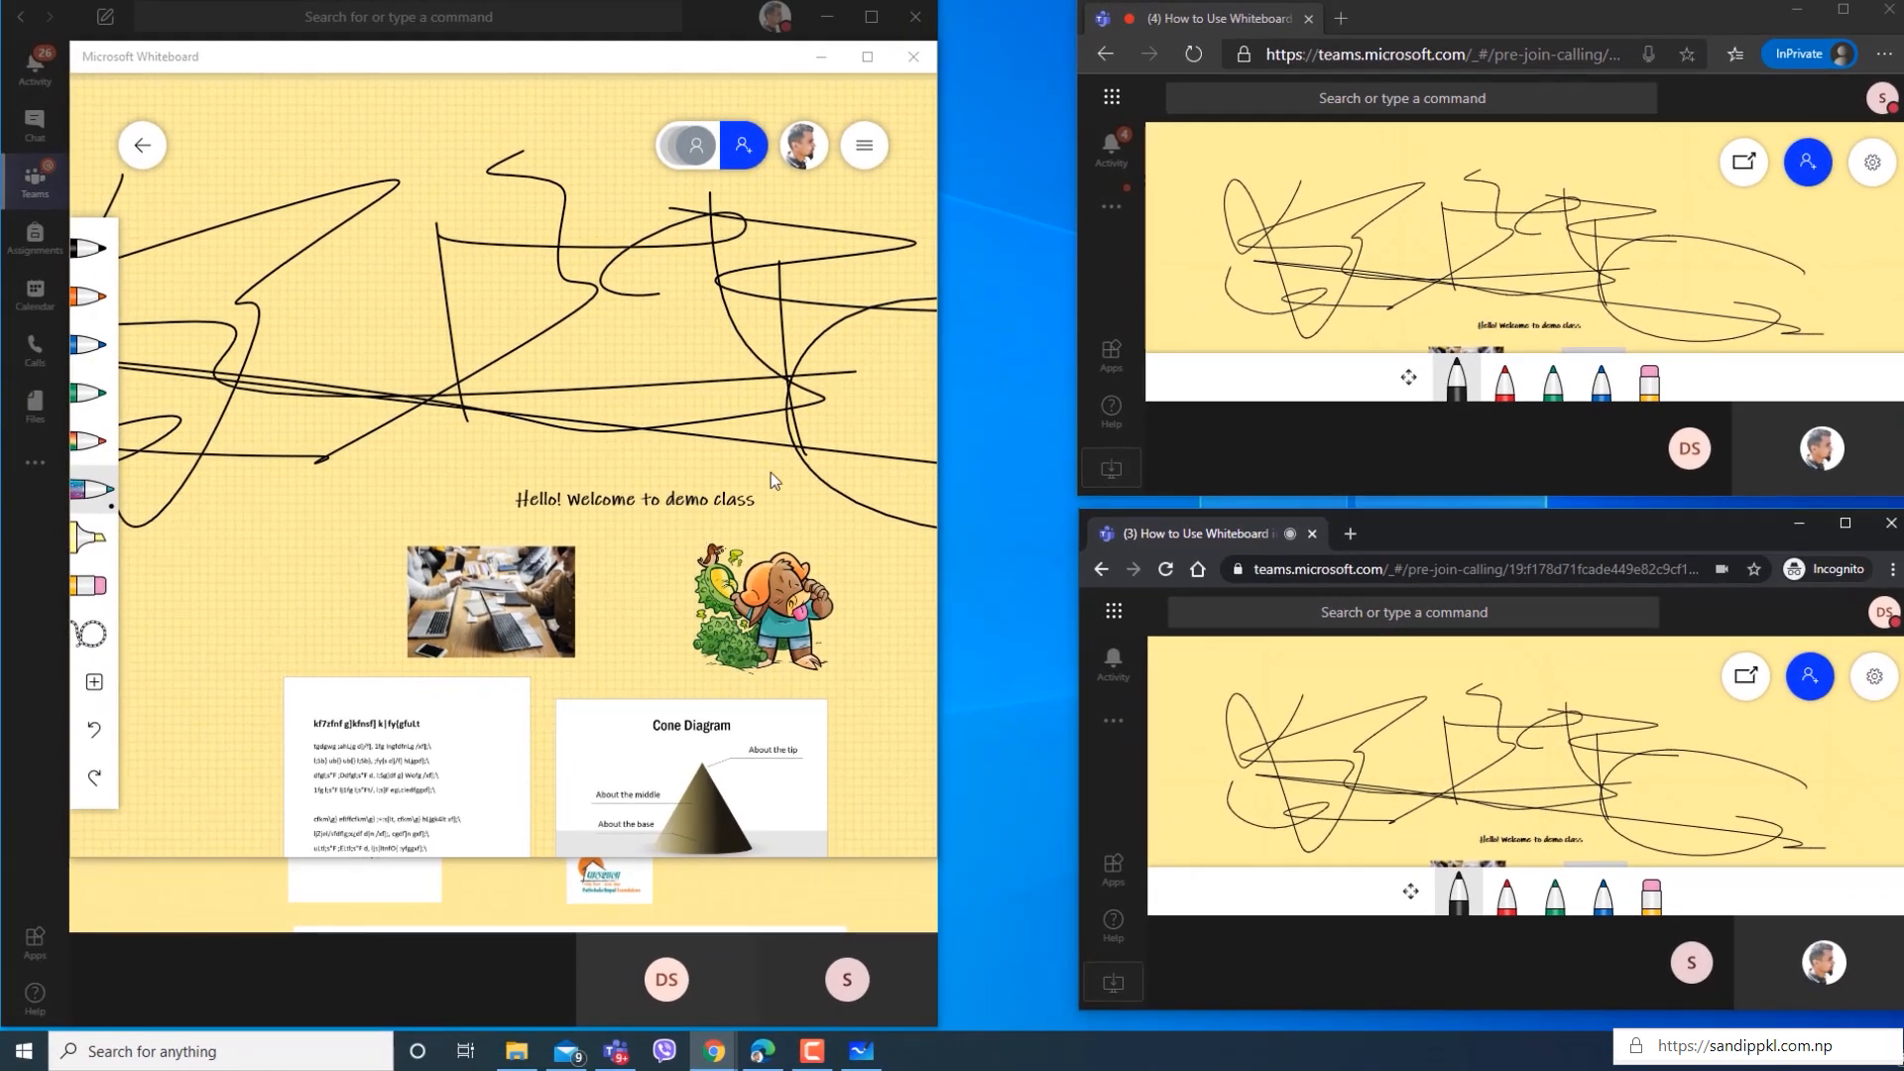
Change the permission of both student participants from editing to Read-only in the whiteboard roster, and close the roster.
click(707, 146)
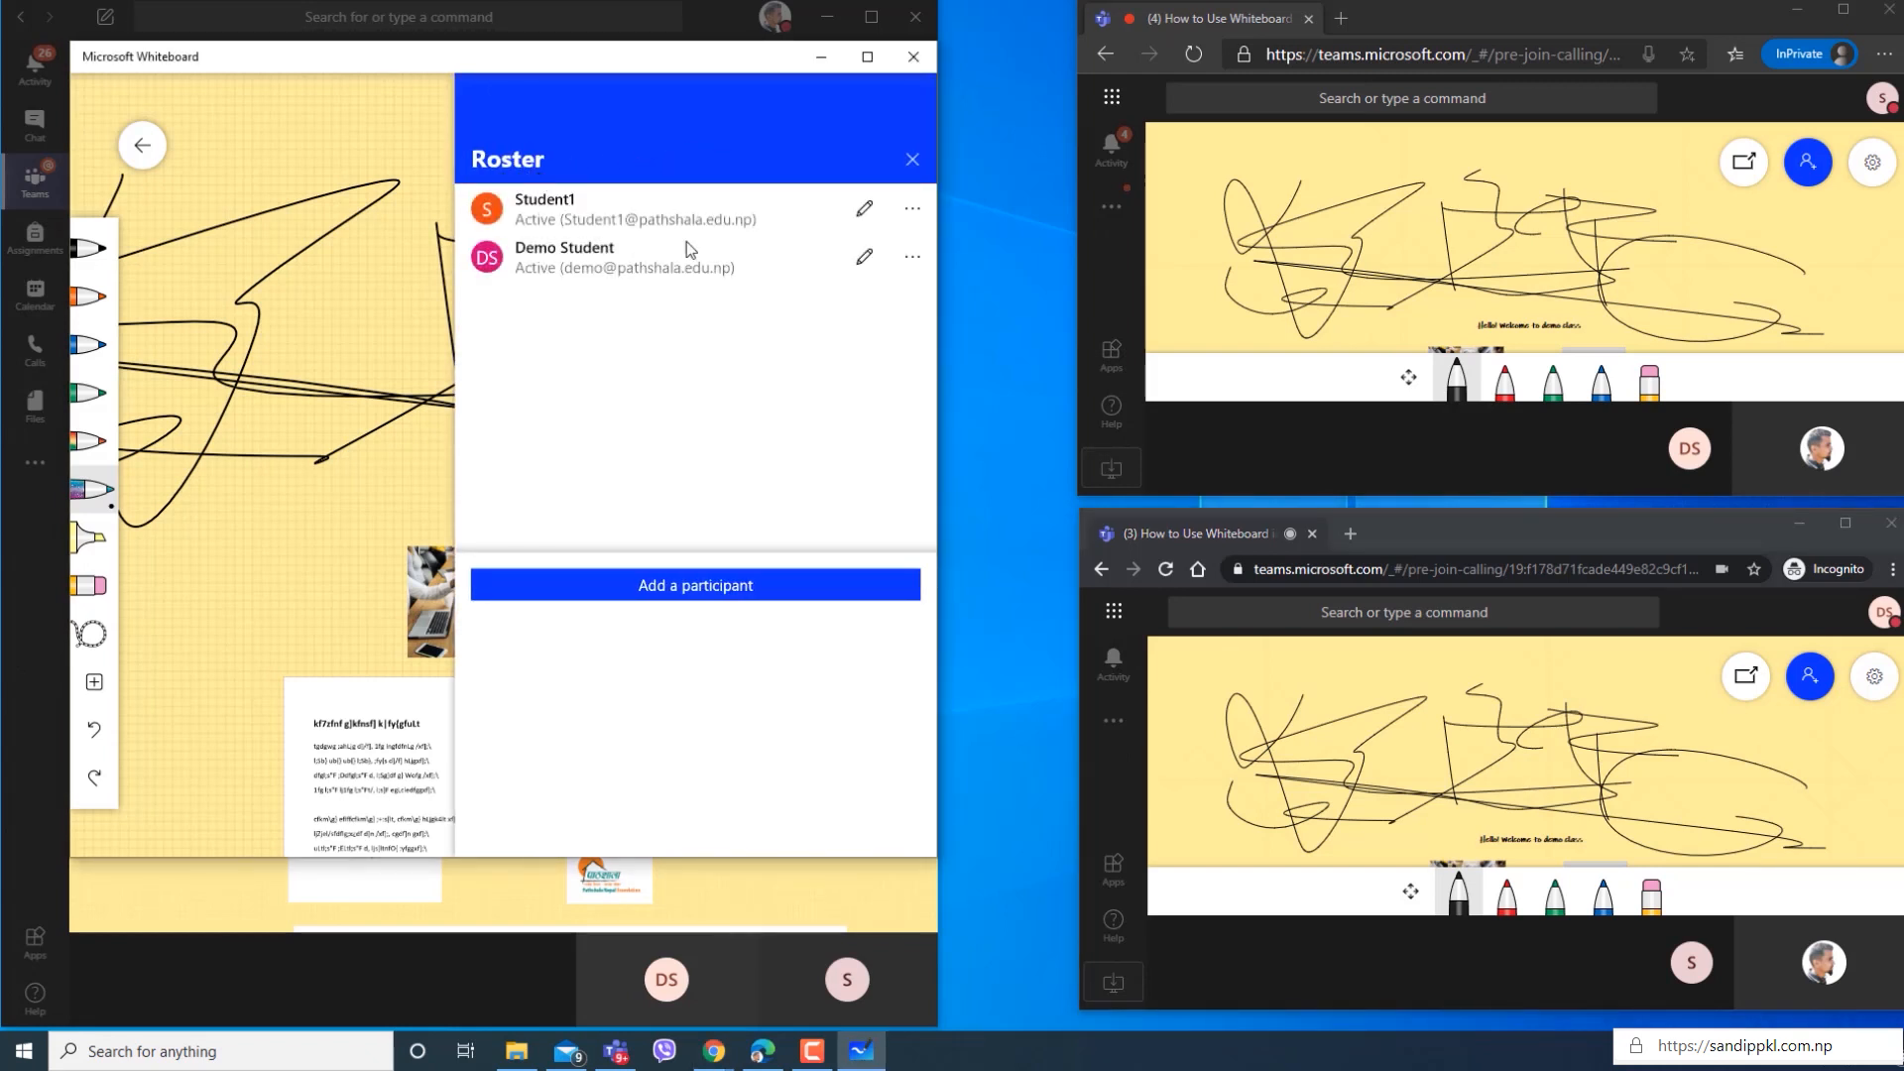
click(859, 230)
click(780, 256)
click(867, 208)
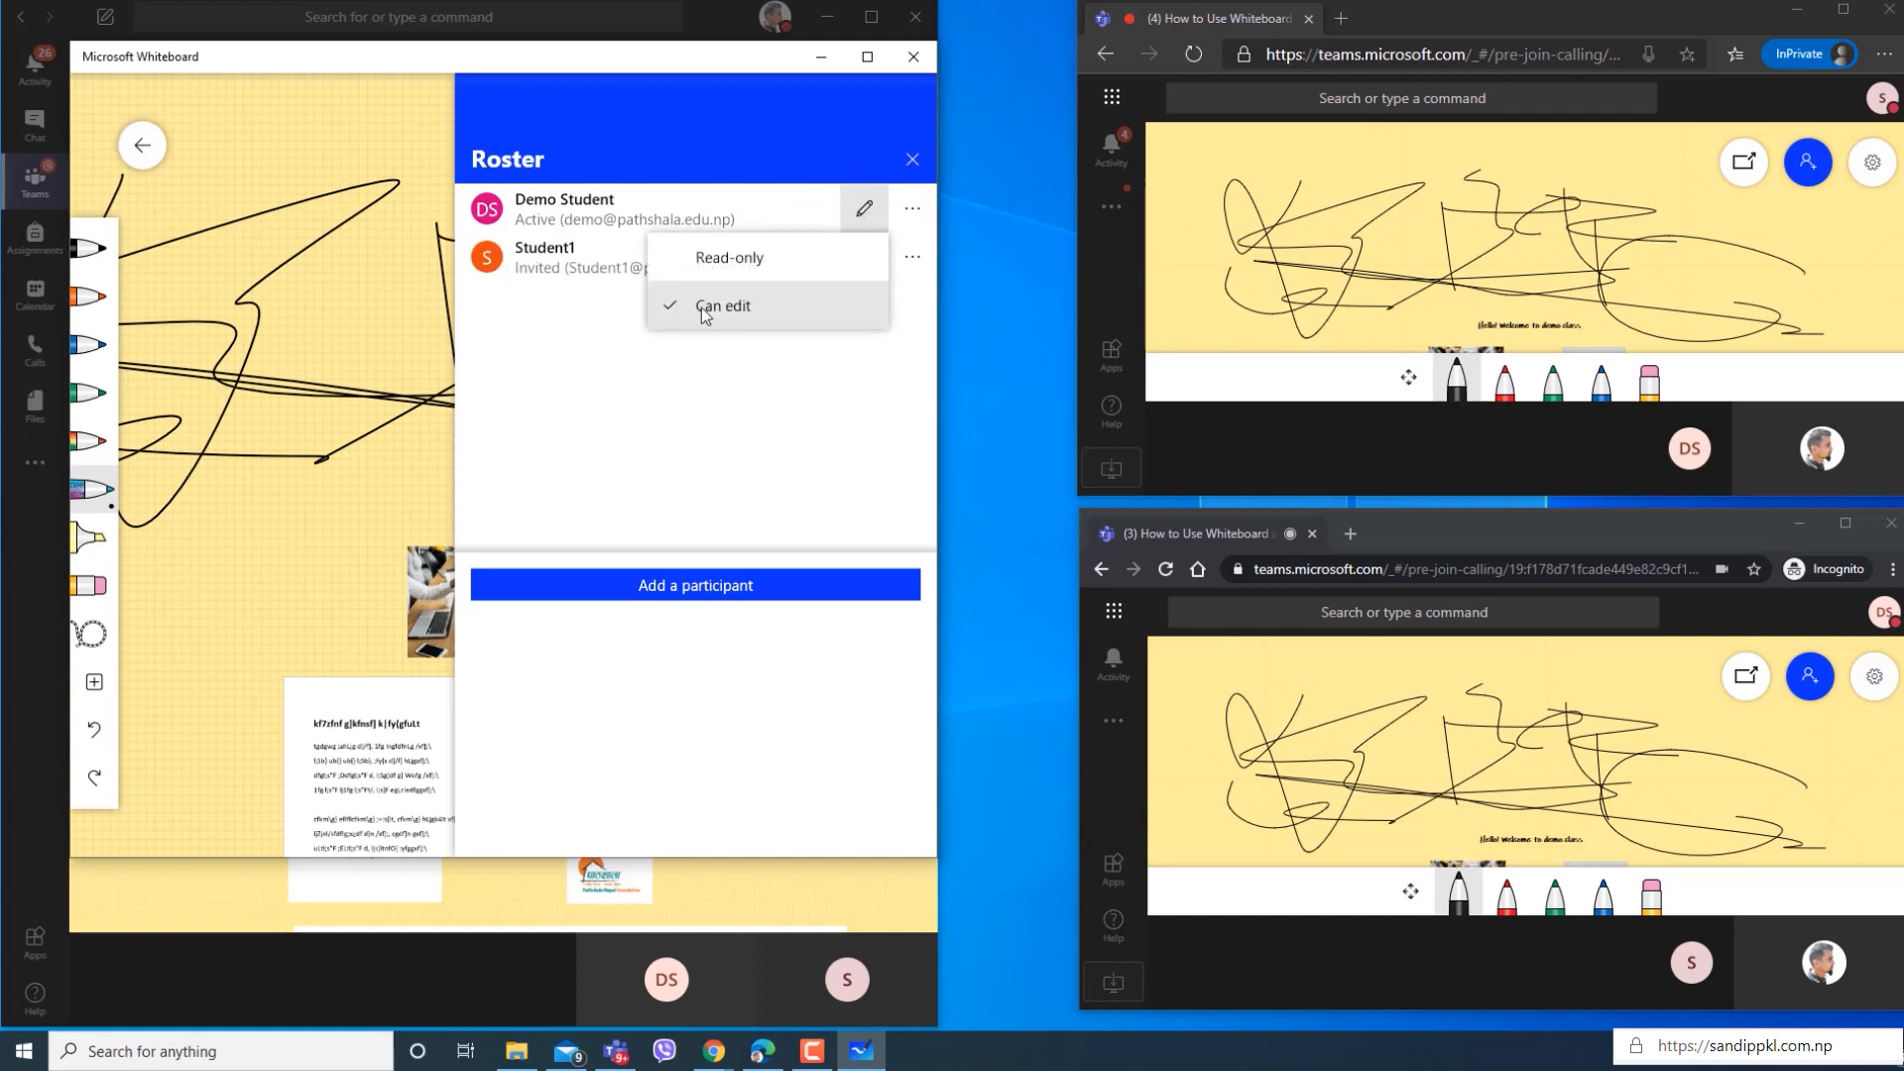
click(770, 271)
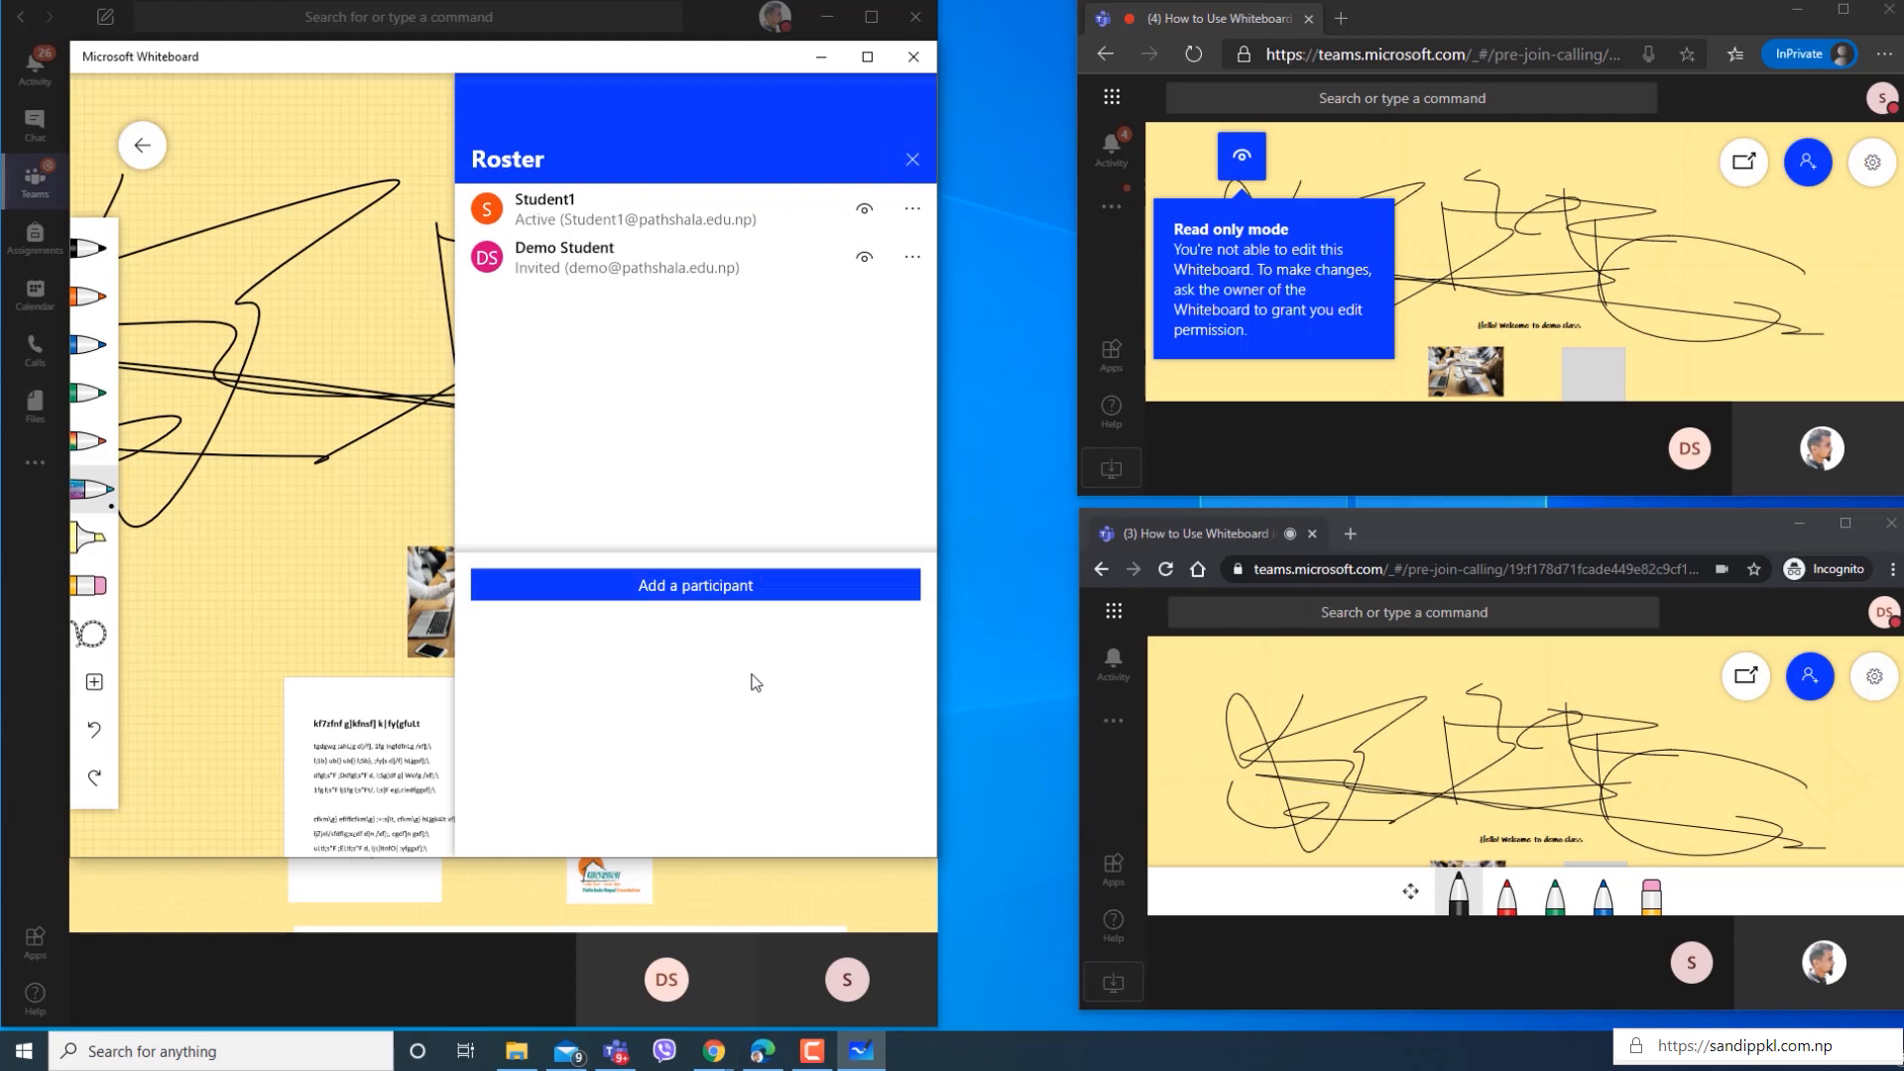
click(912, 159)
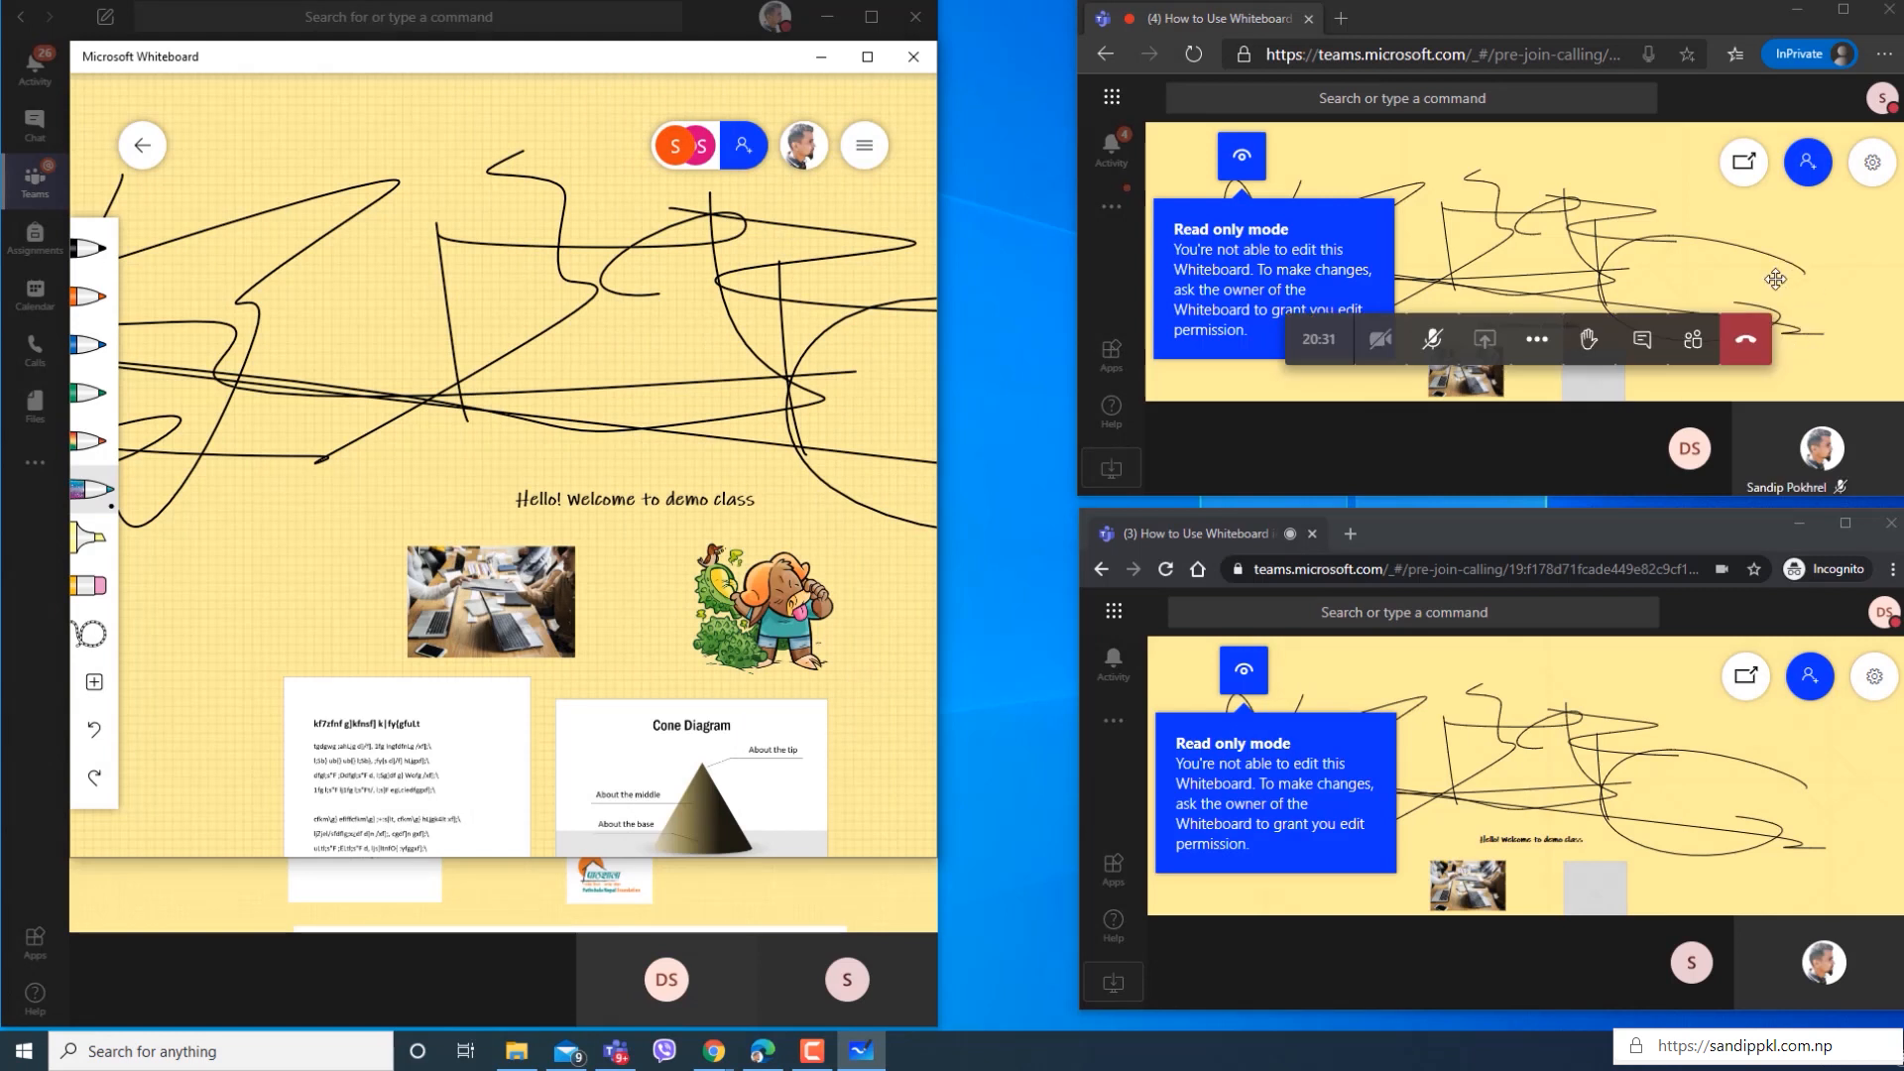
Browse the read-only whiteboard in the InPrivate and Incognito browser windows, checking that participants can only move around the board.
drag(1718, 279, 1713, 208)
scroll(1687, 223, down, 10)
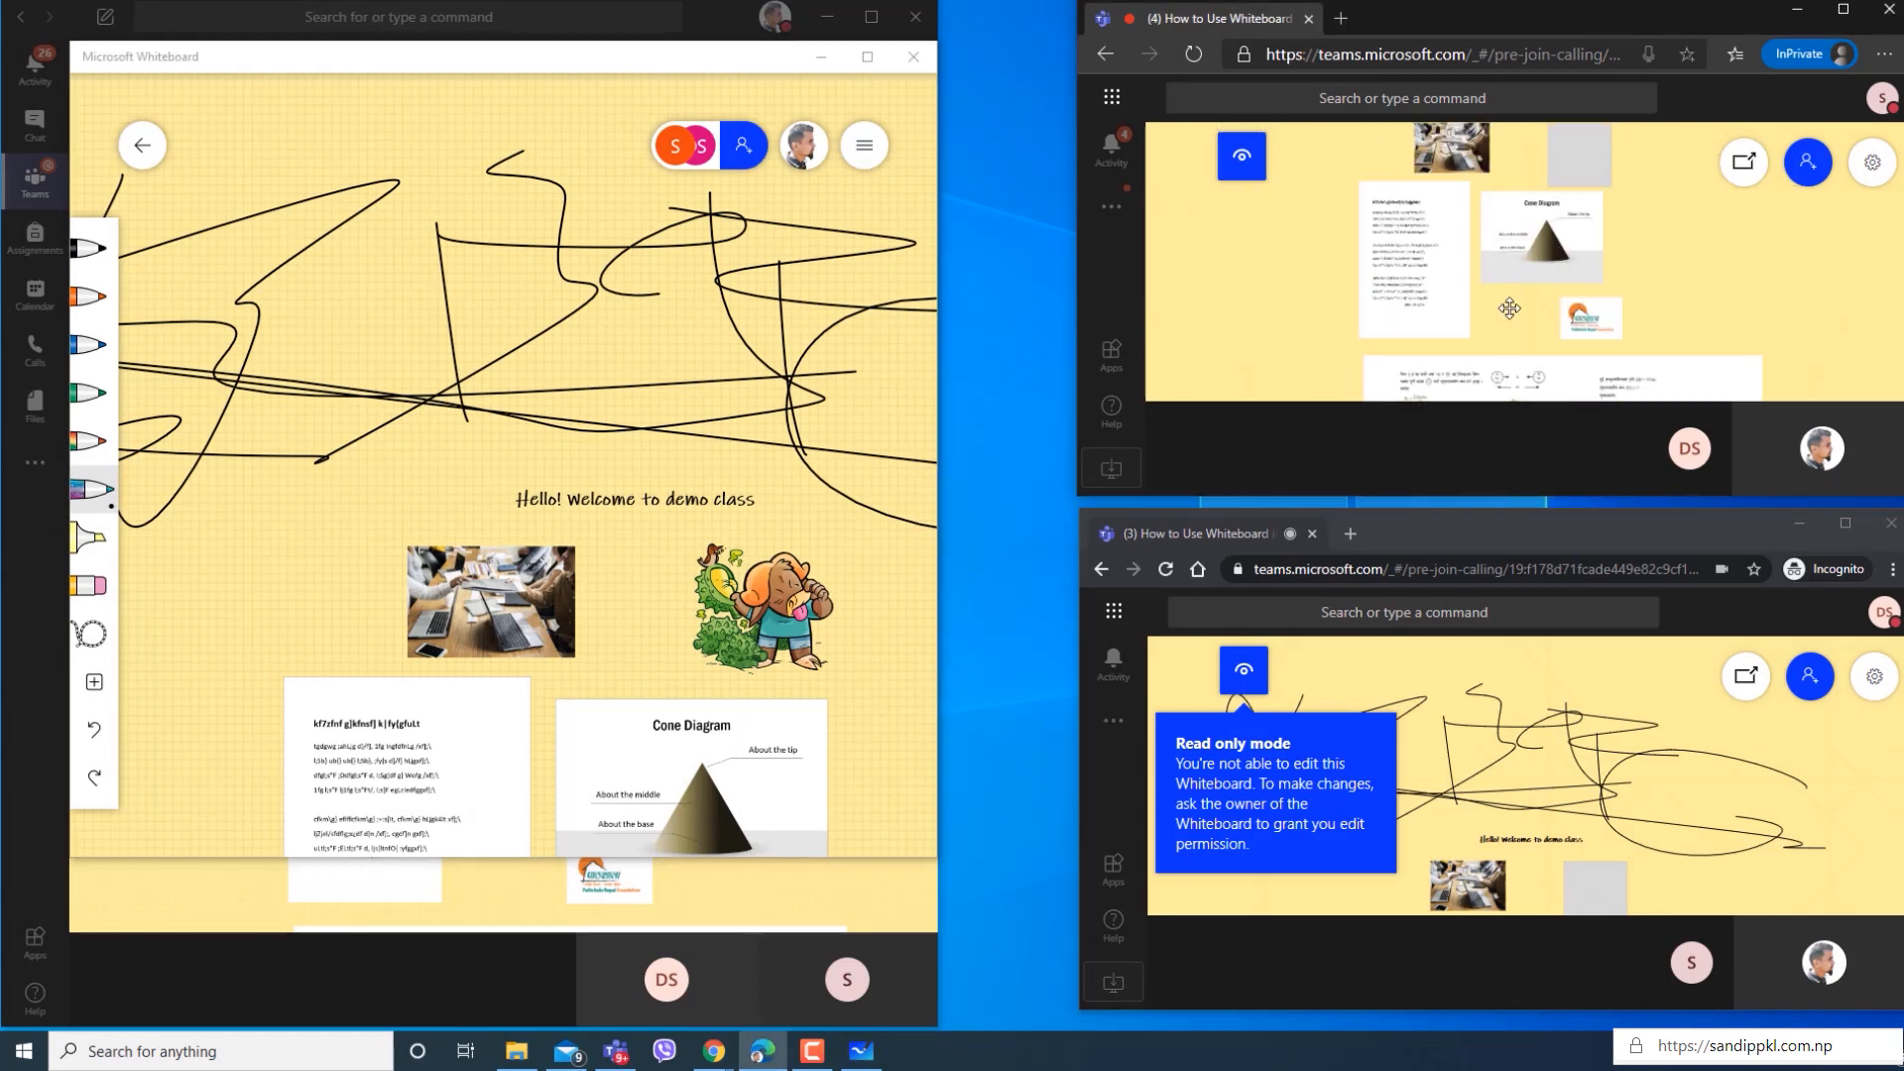
scroll(1504, 300, down, 3)
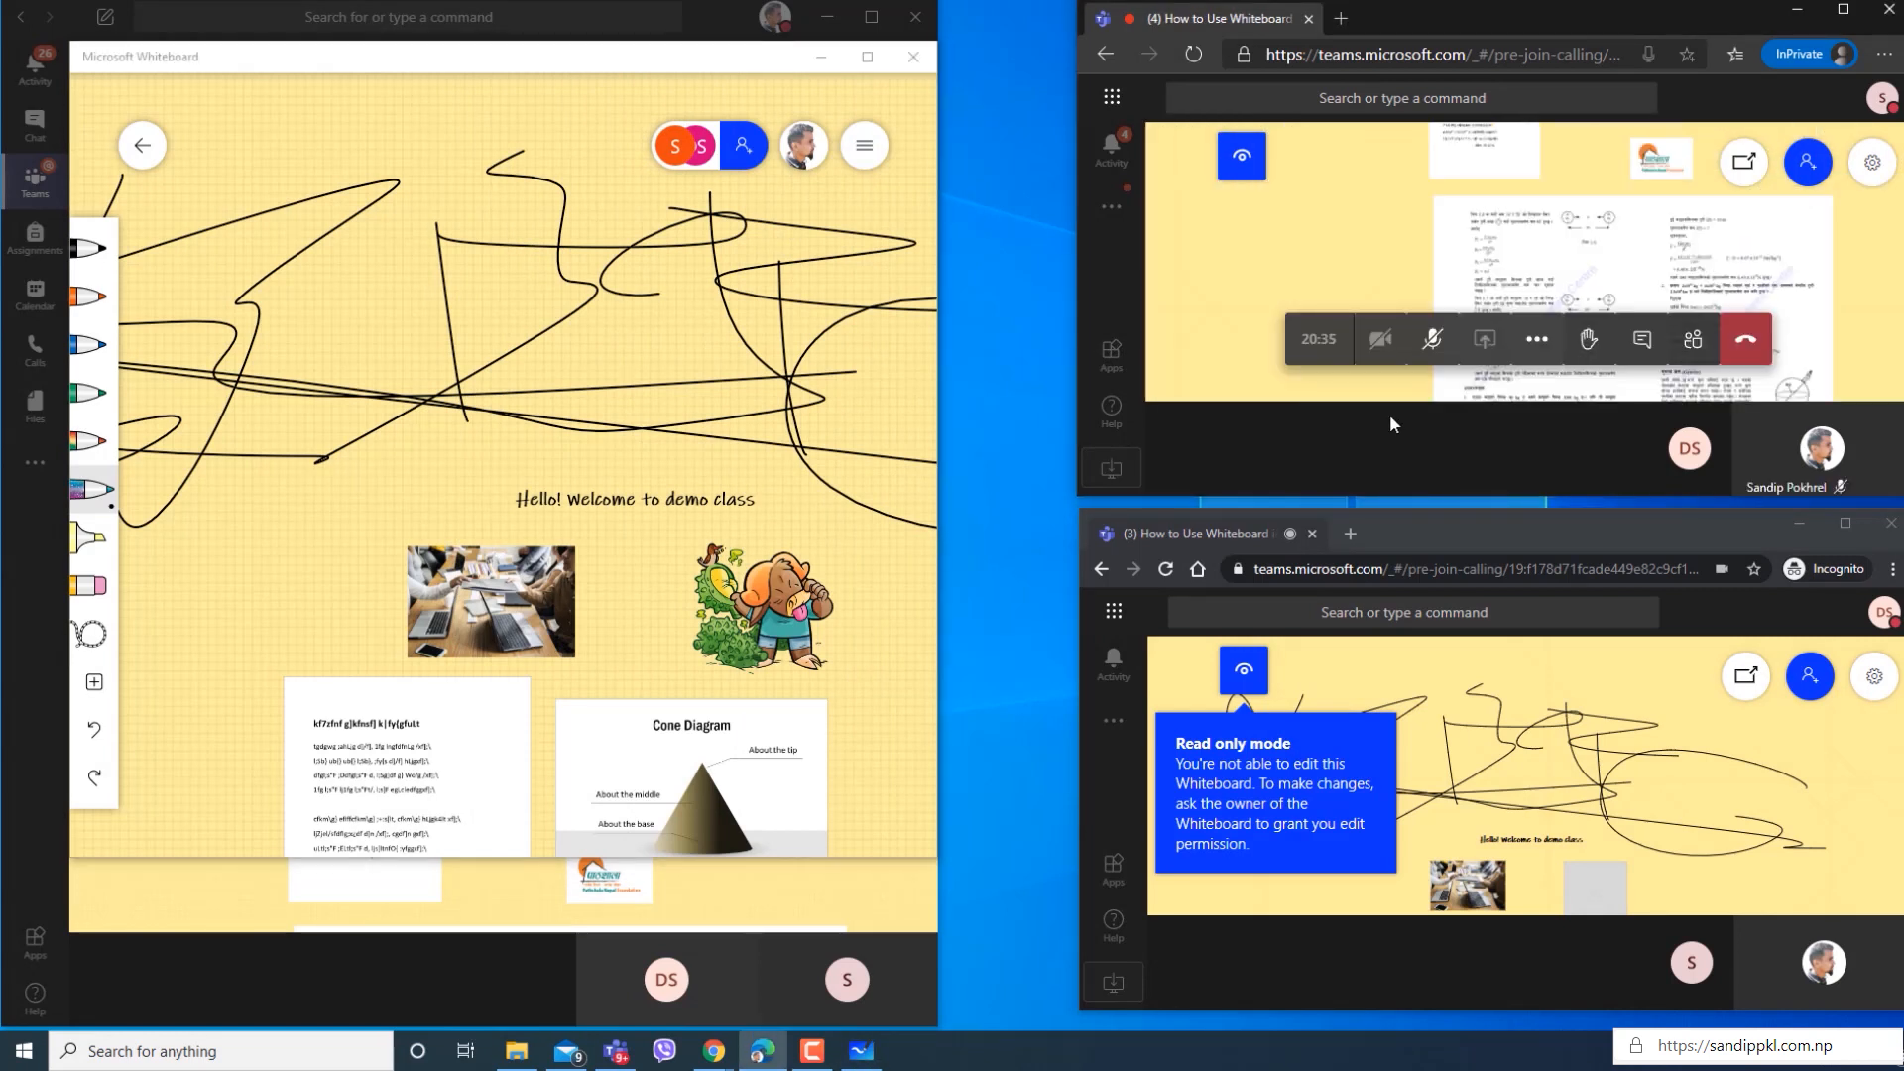
drag(1611, 387, 1360, 224)
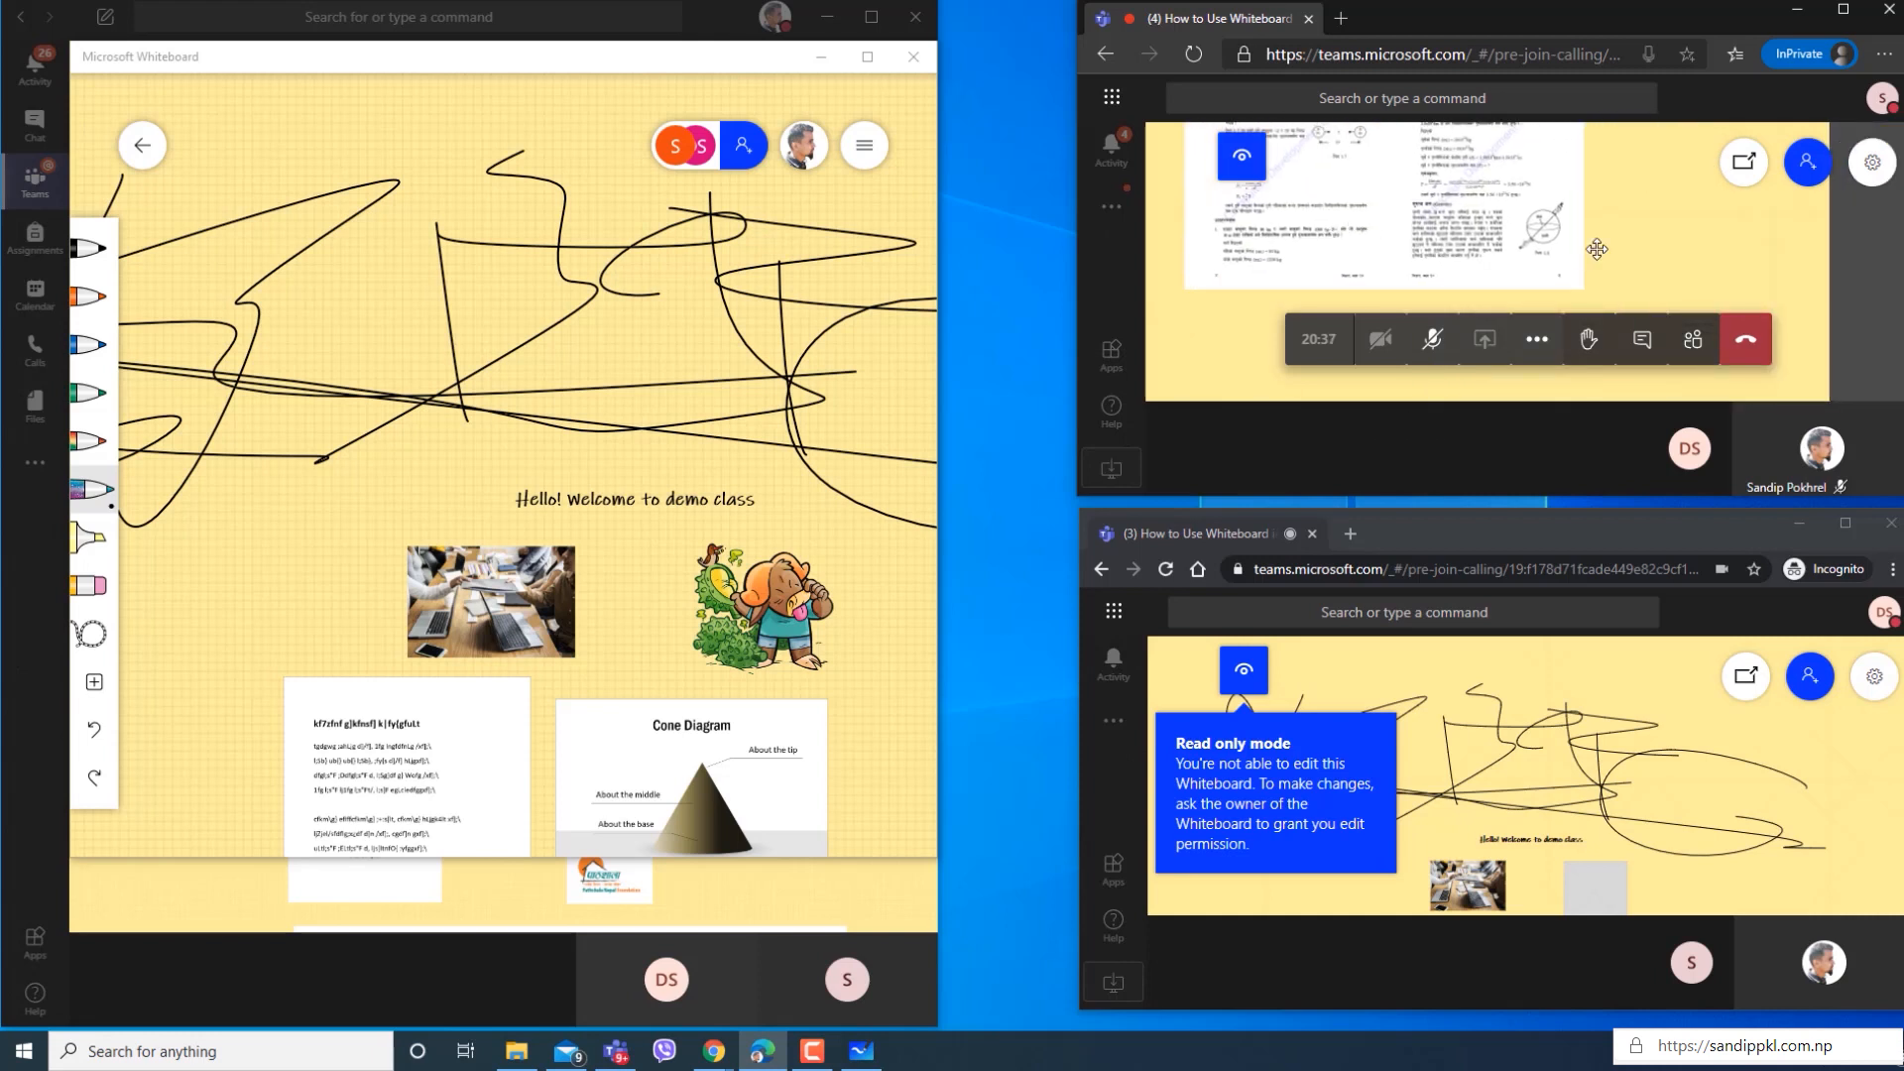
drag(1629, 219, 1658, 314)
drag(1416, 232, 1530, 369)
drag(1539, 211, 1467, 320)
drag(1485, 238, 1557, 339)
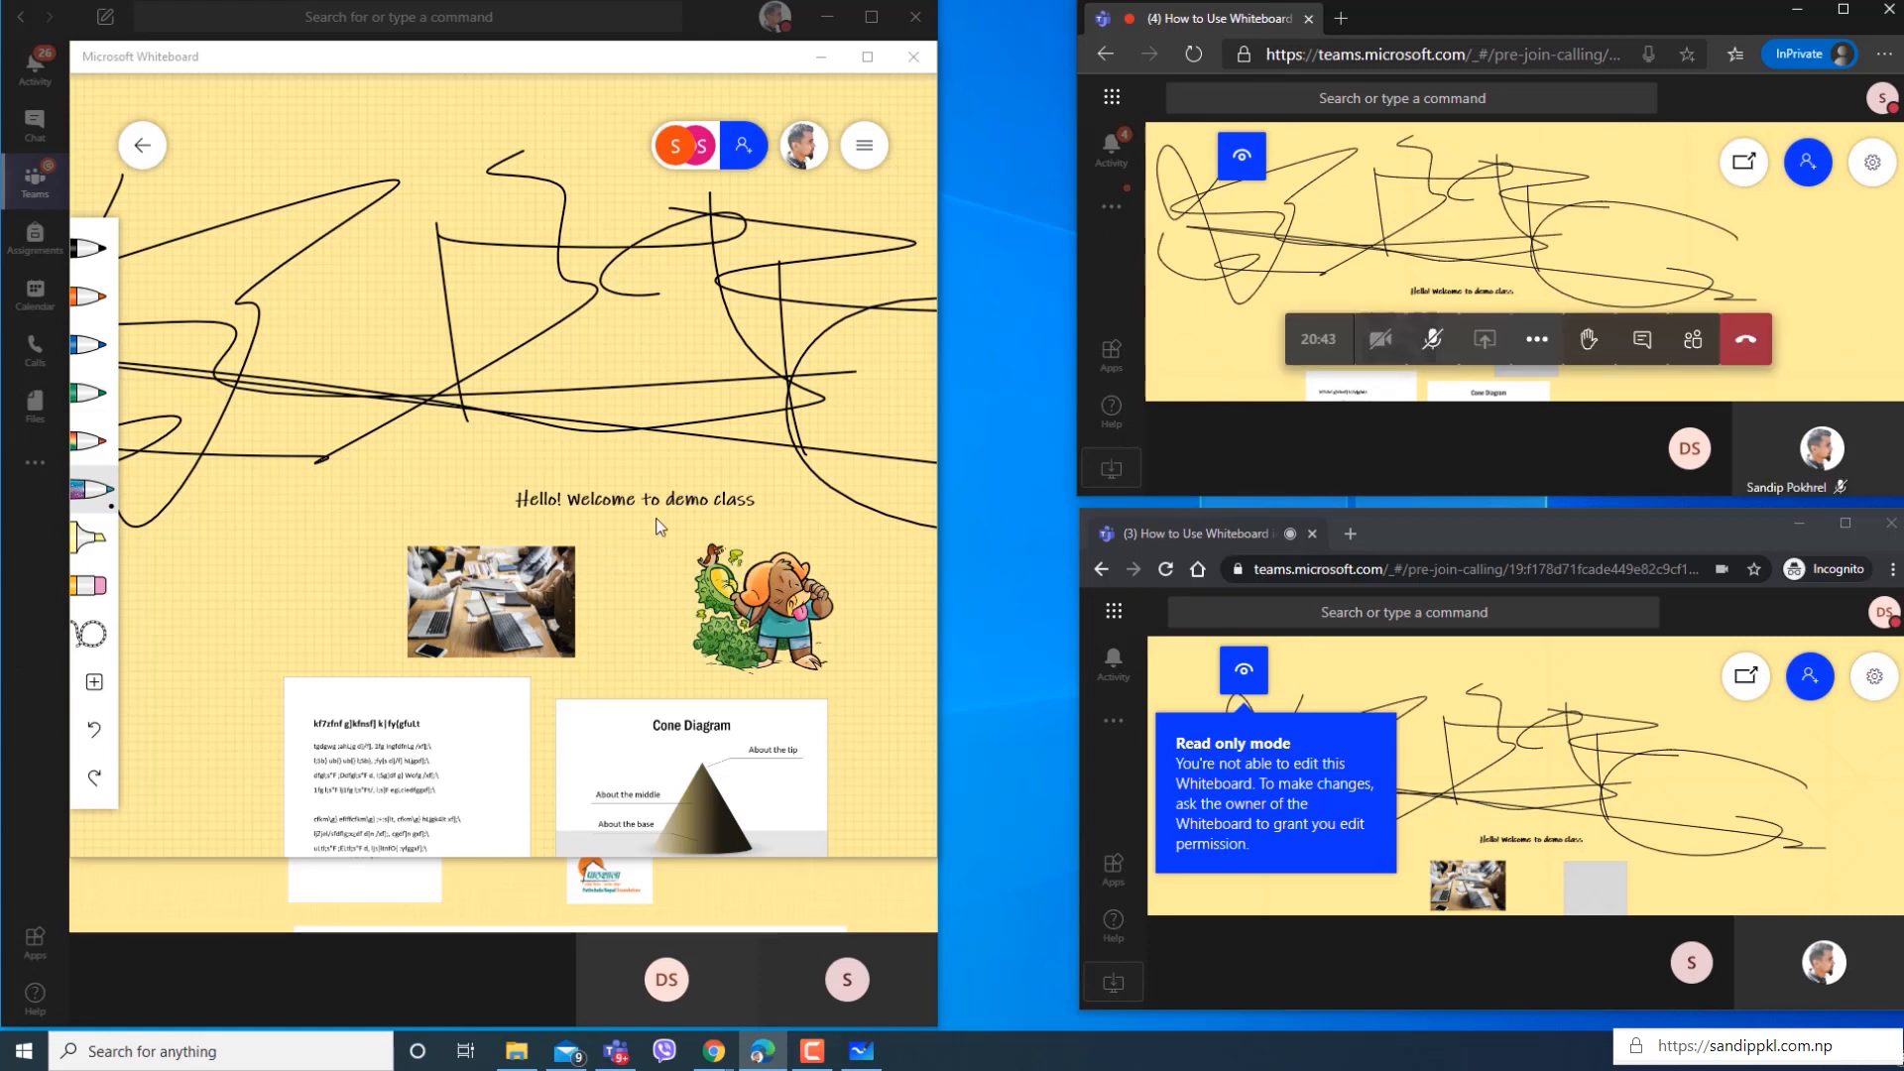
mouse_move(1504, 794)
mouse_down()
mouse_move(1487, 728)
mouse_move(1501, 768)
mouse_up()
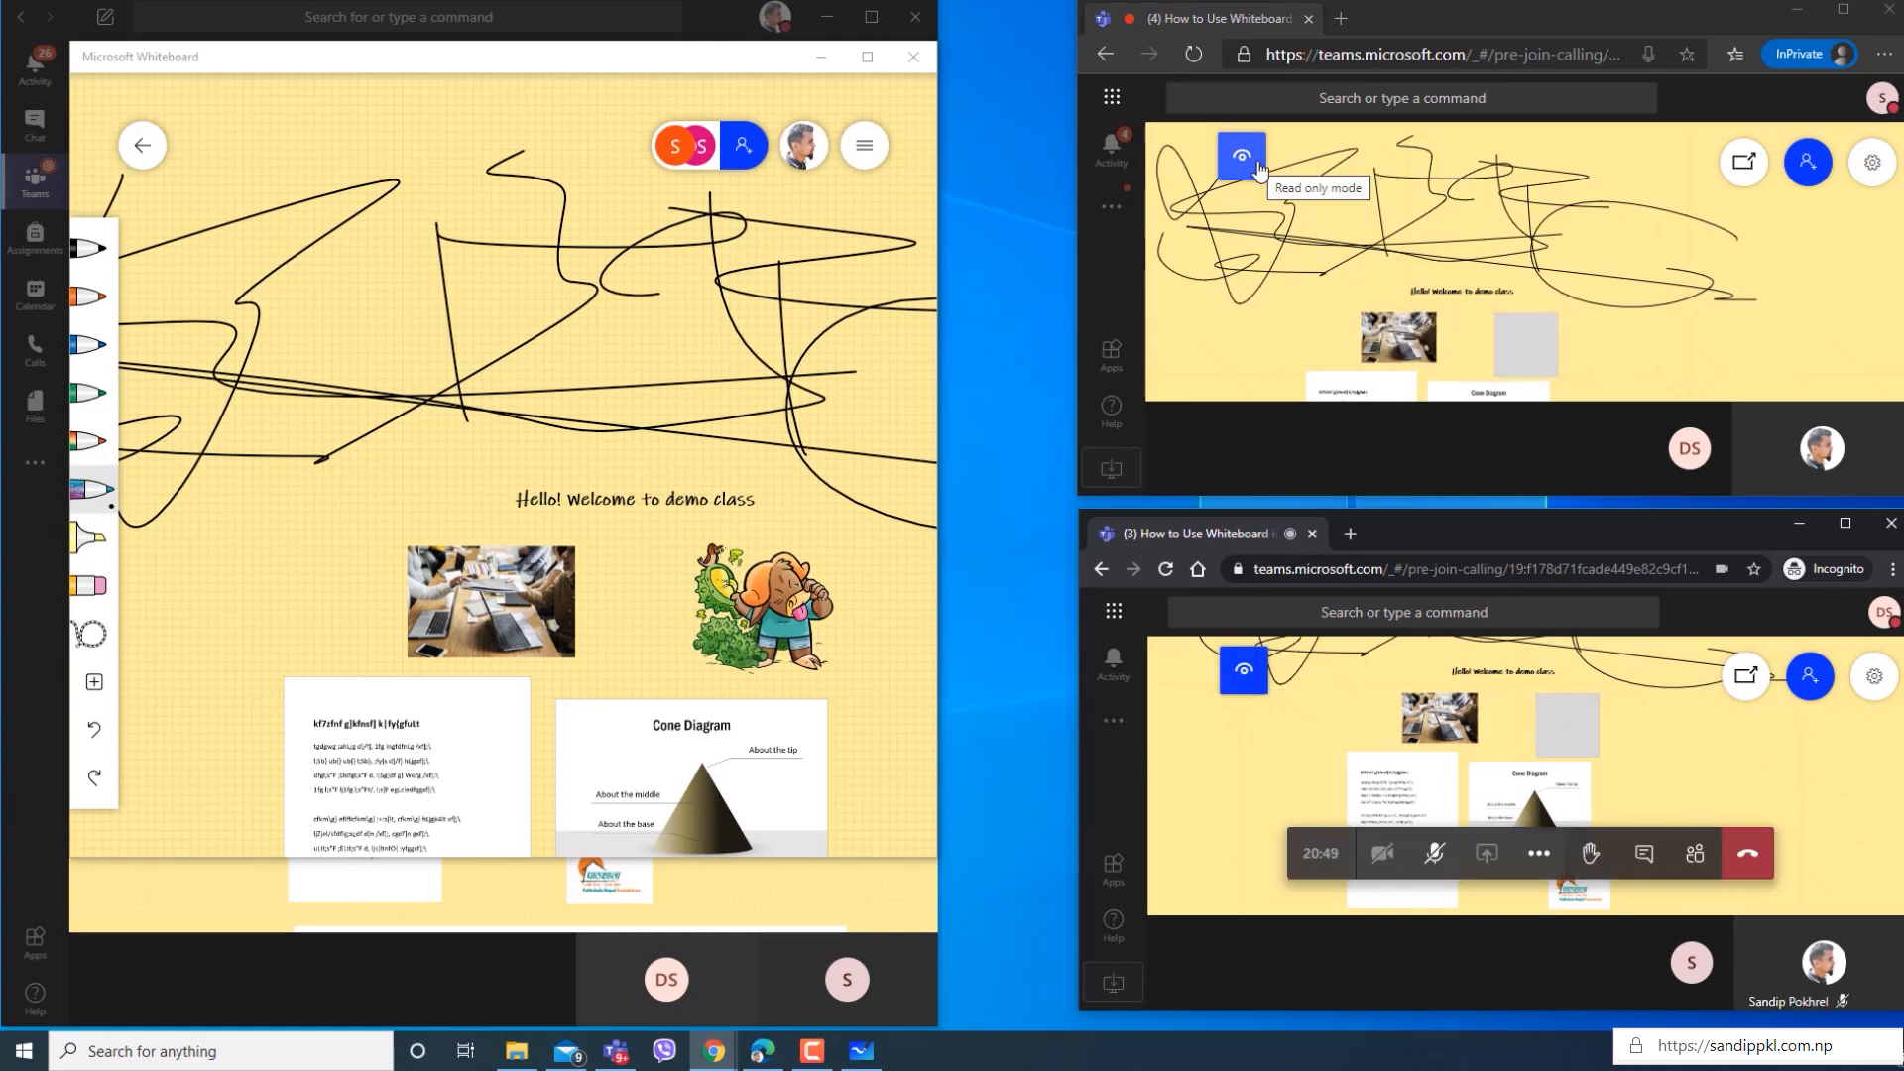
Give only the first listed student participant the Can edit permission in the whiteboard roster.
click(743, 146)
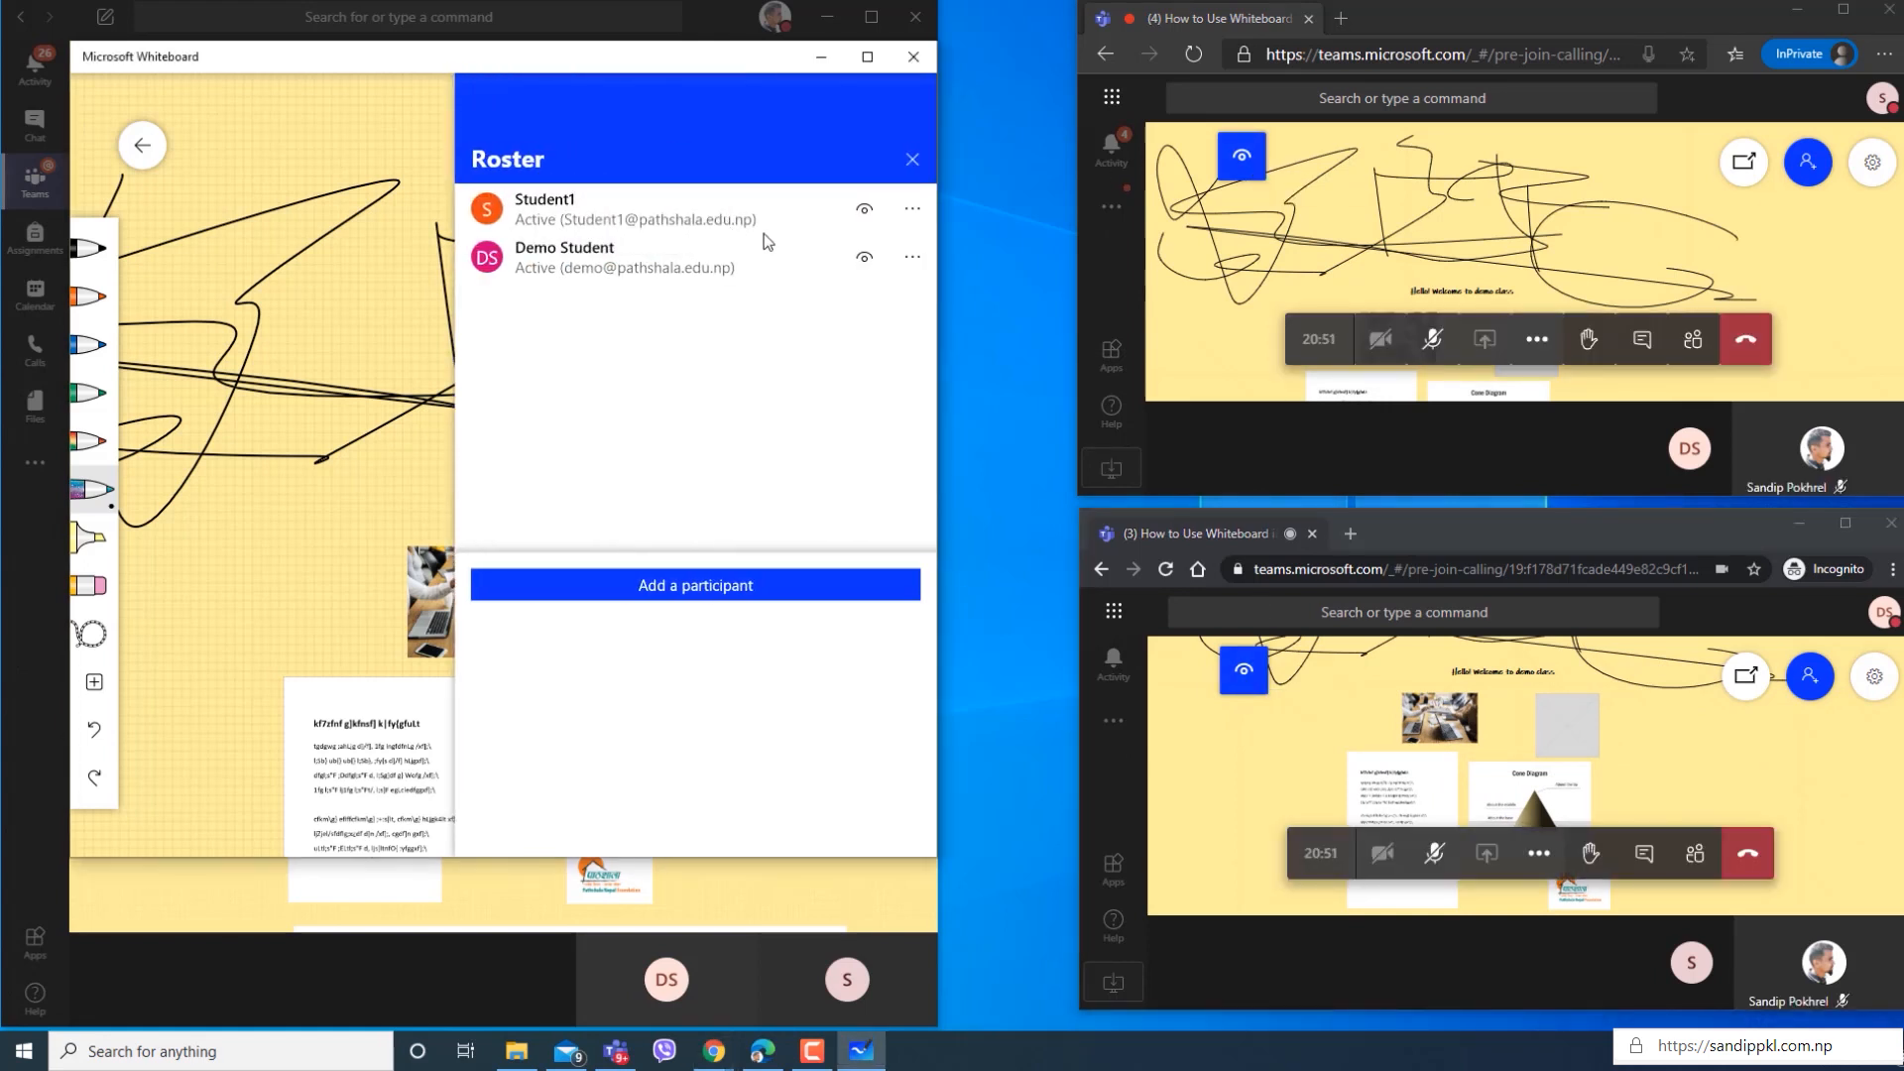
click(864, 209)
click(749, 310)
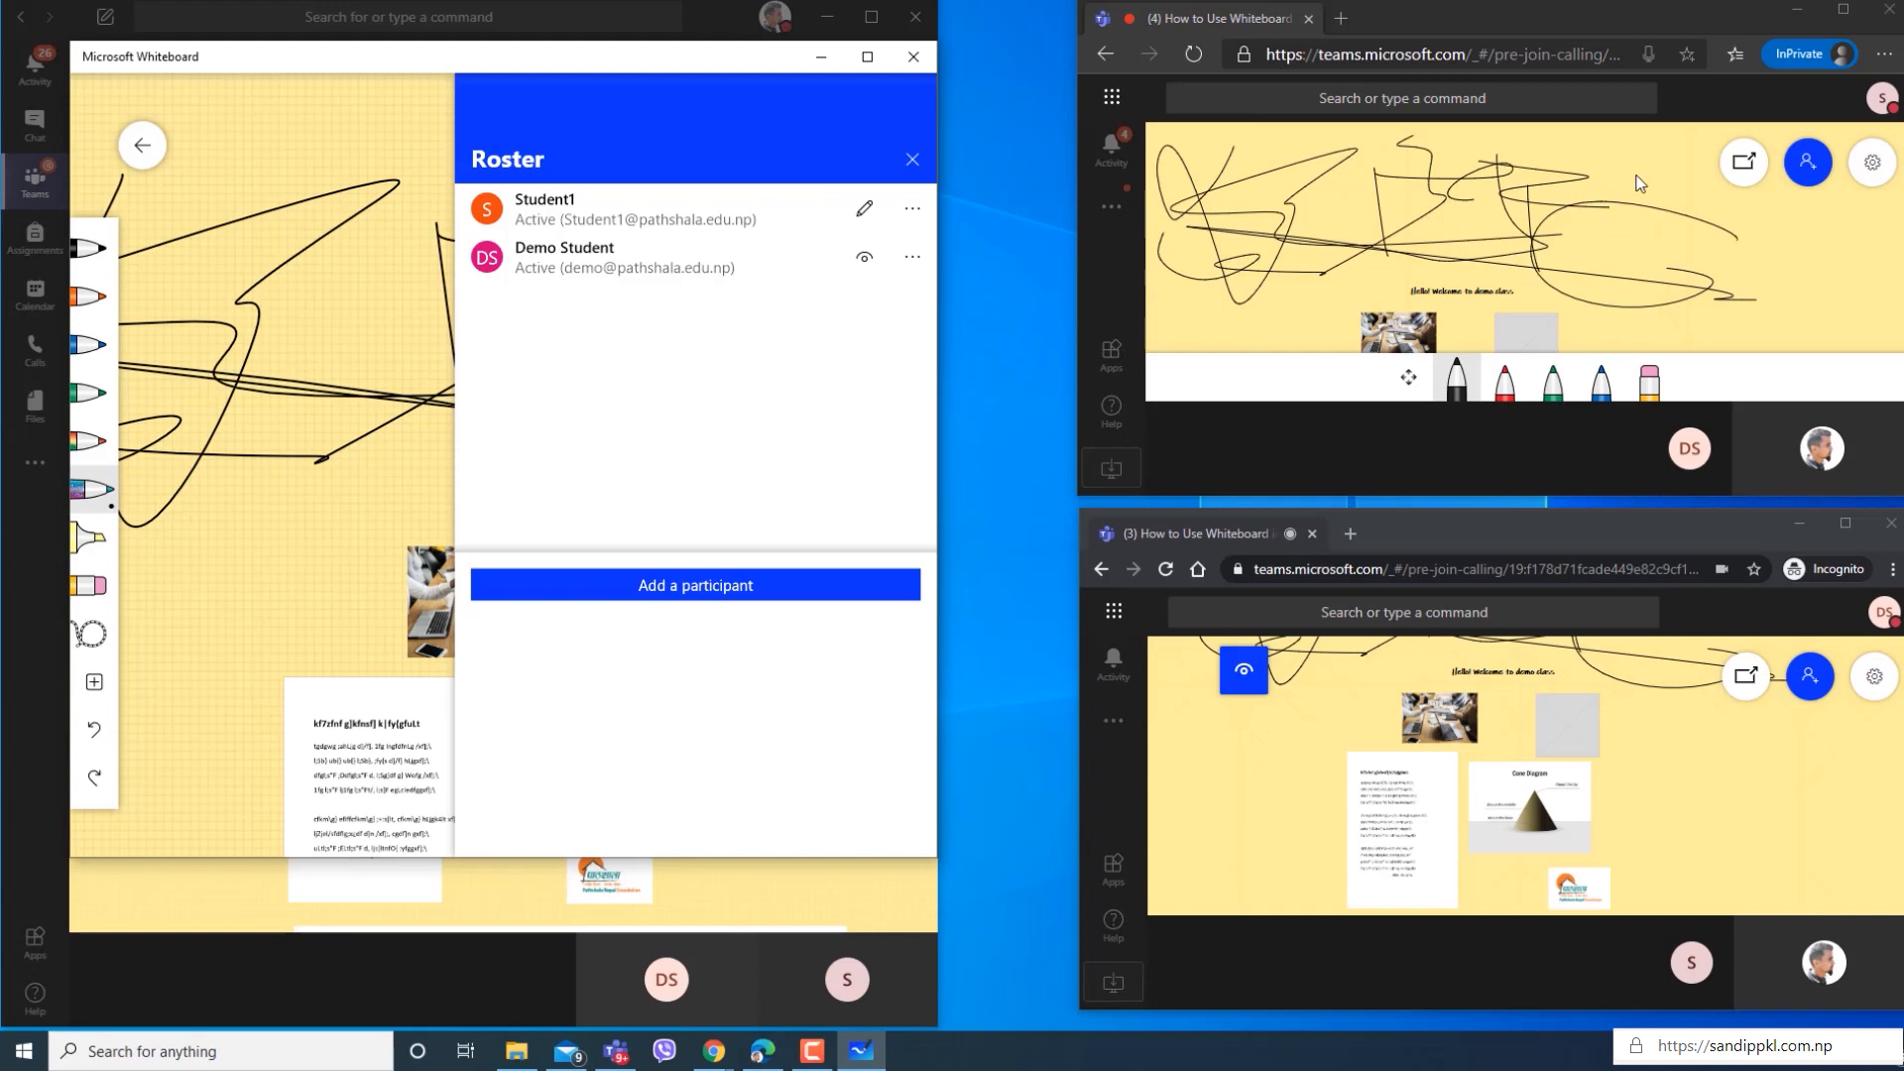
Draw a freehand black stroke and two red pen strokes on the participant's board in the InPrivate browser window.
drag(1680, 169, 1631, 221)
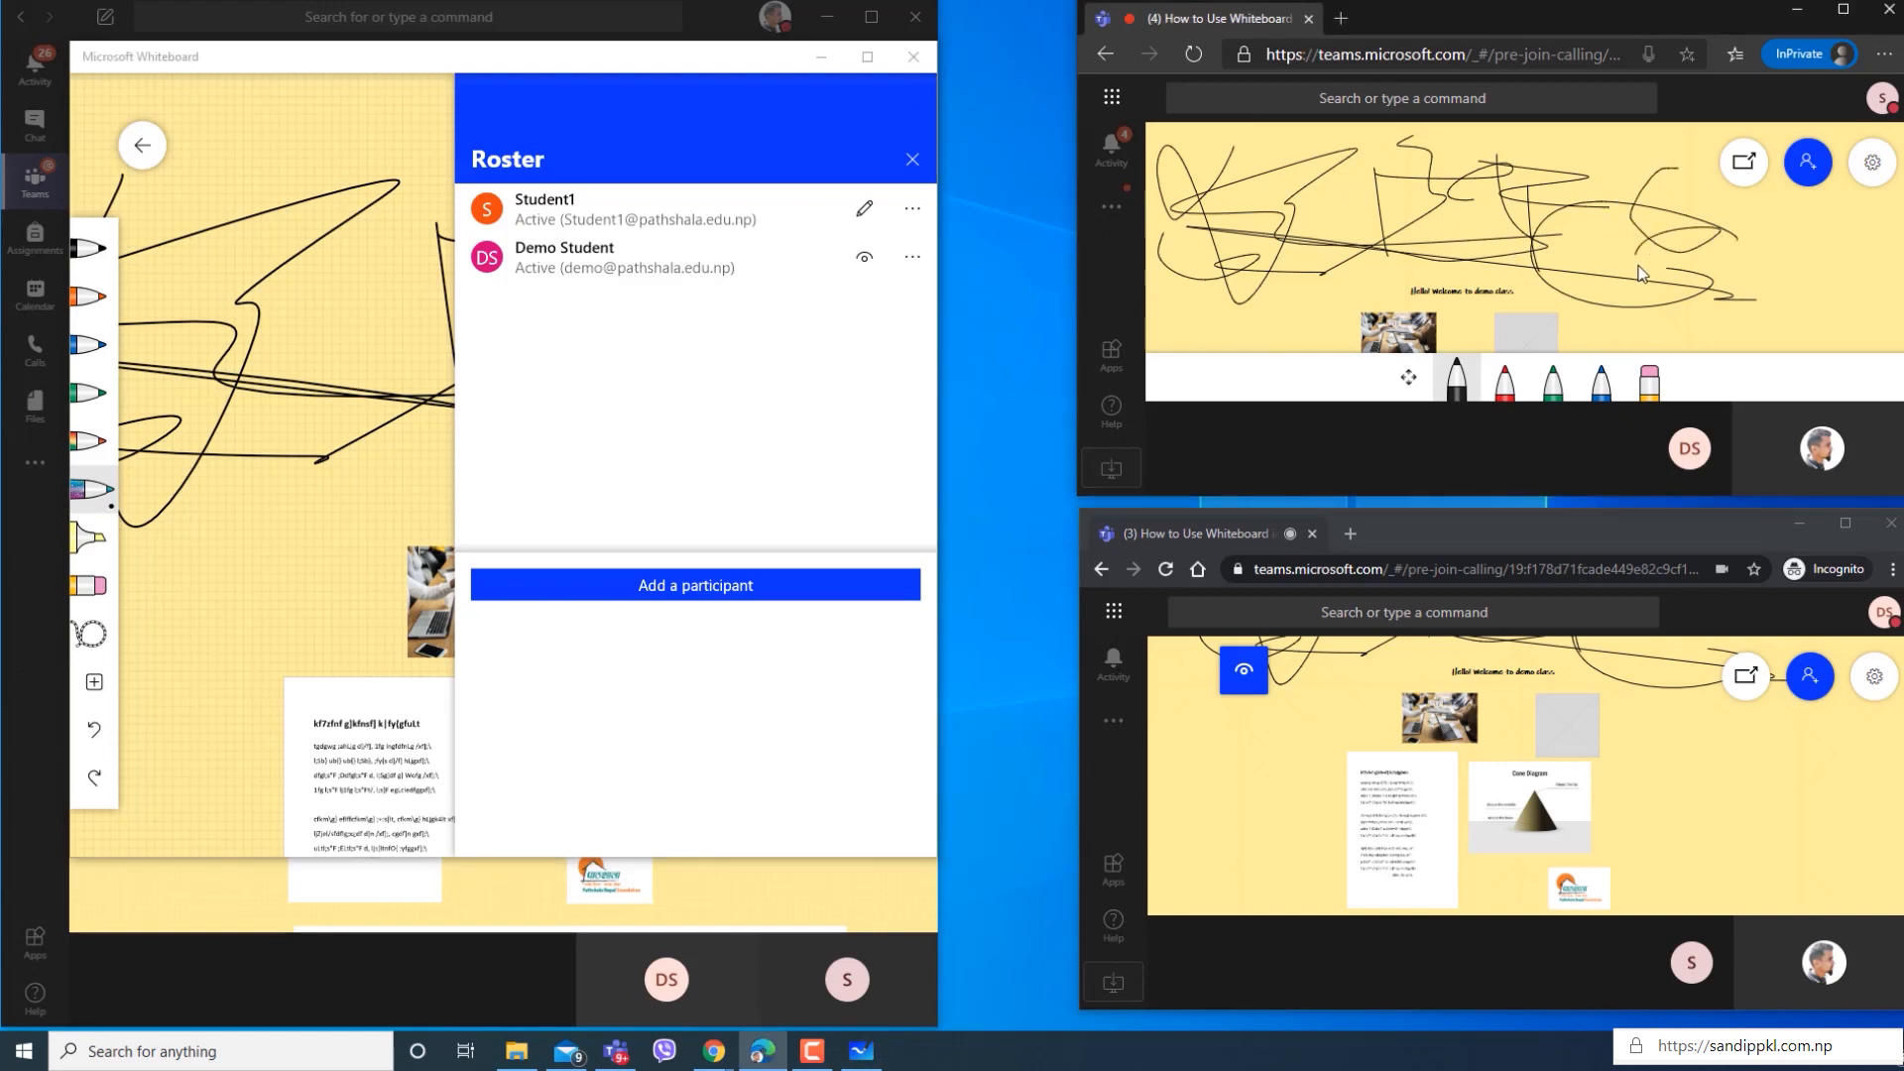
click(1505, 378)
drag(1246, 334, 1527, 343)
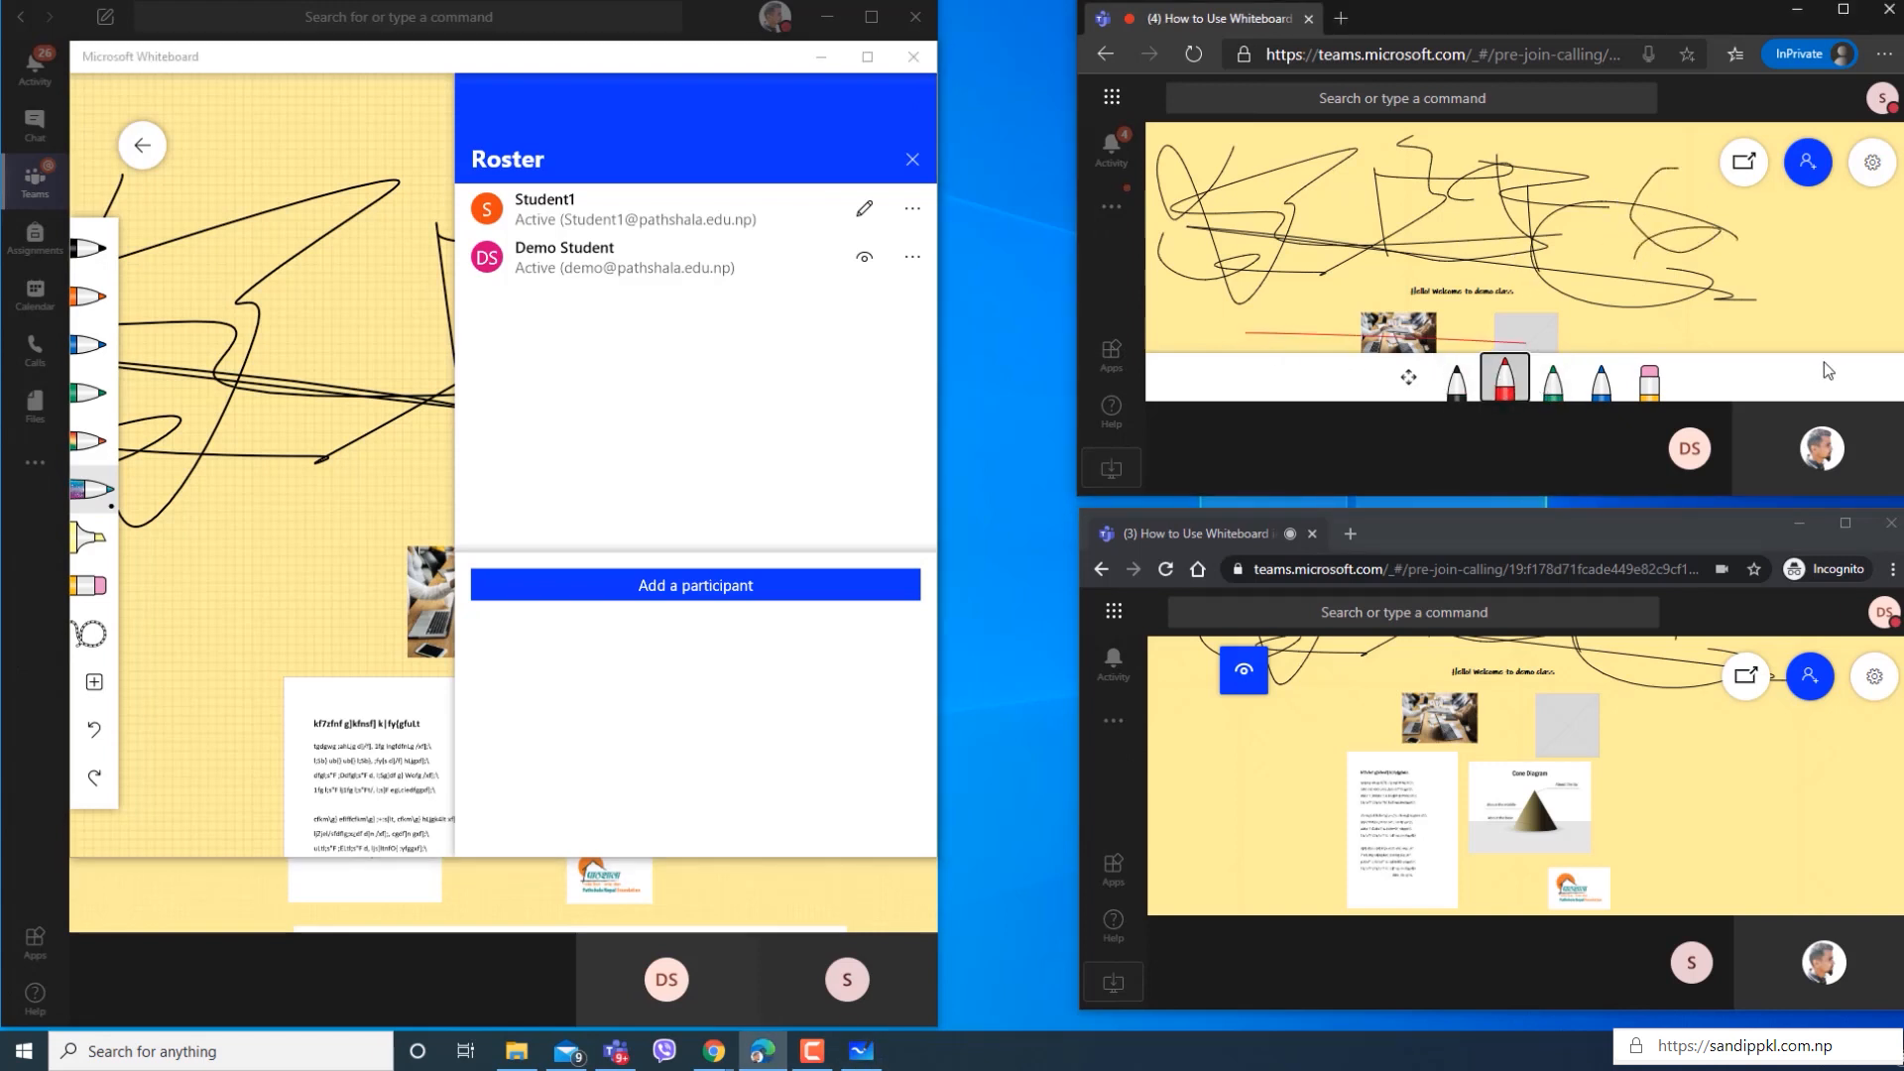
drag(1811, 295, 1599, 315)
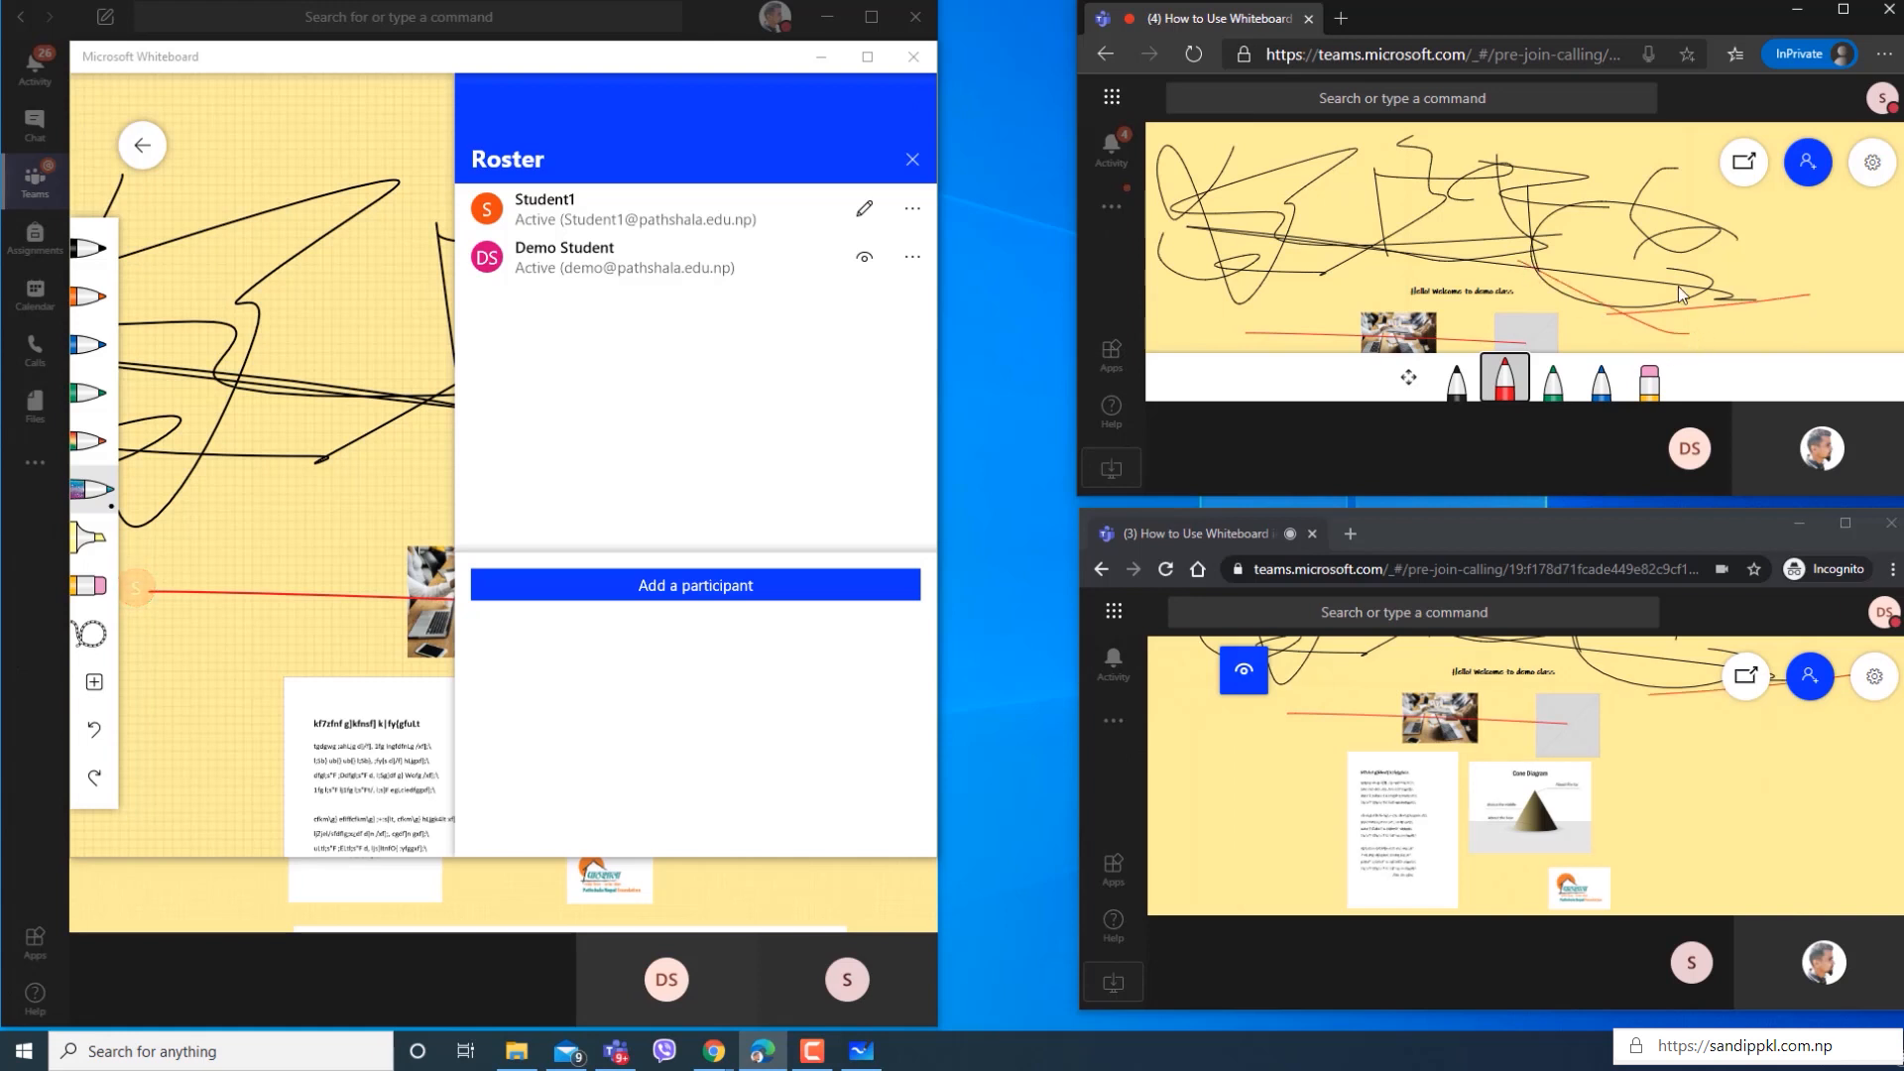
Set the first student participant back to Read-only and close the whiteboard roster.
click(865, 208)
click(855, 261)
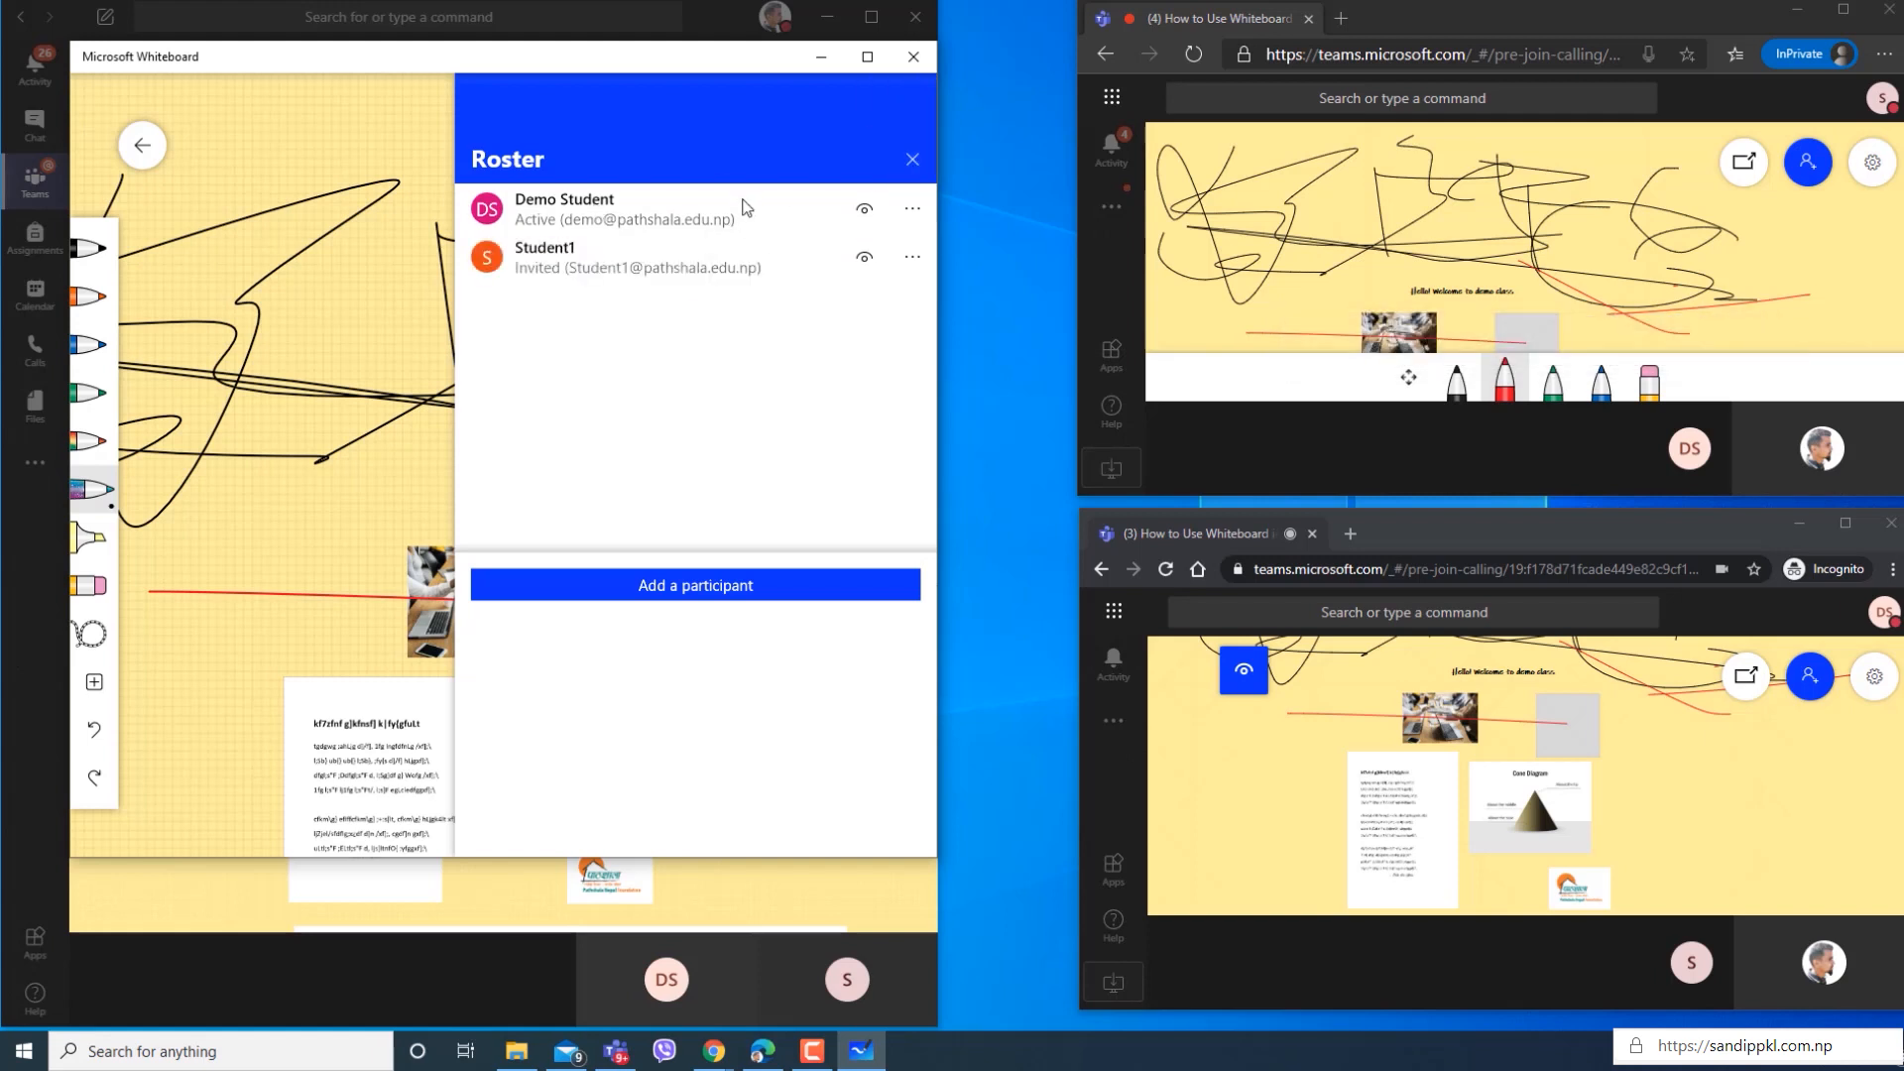
click(913, 160)
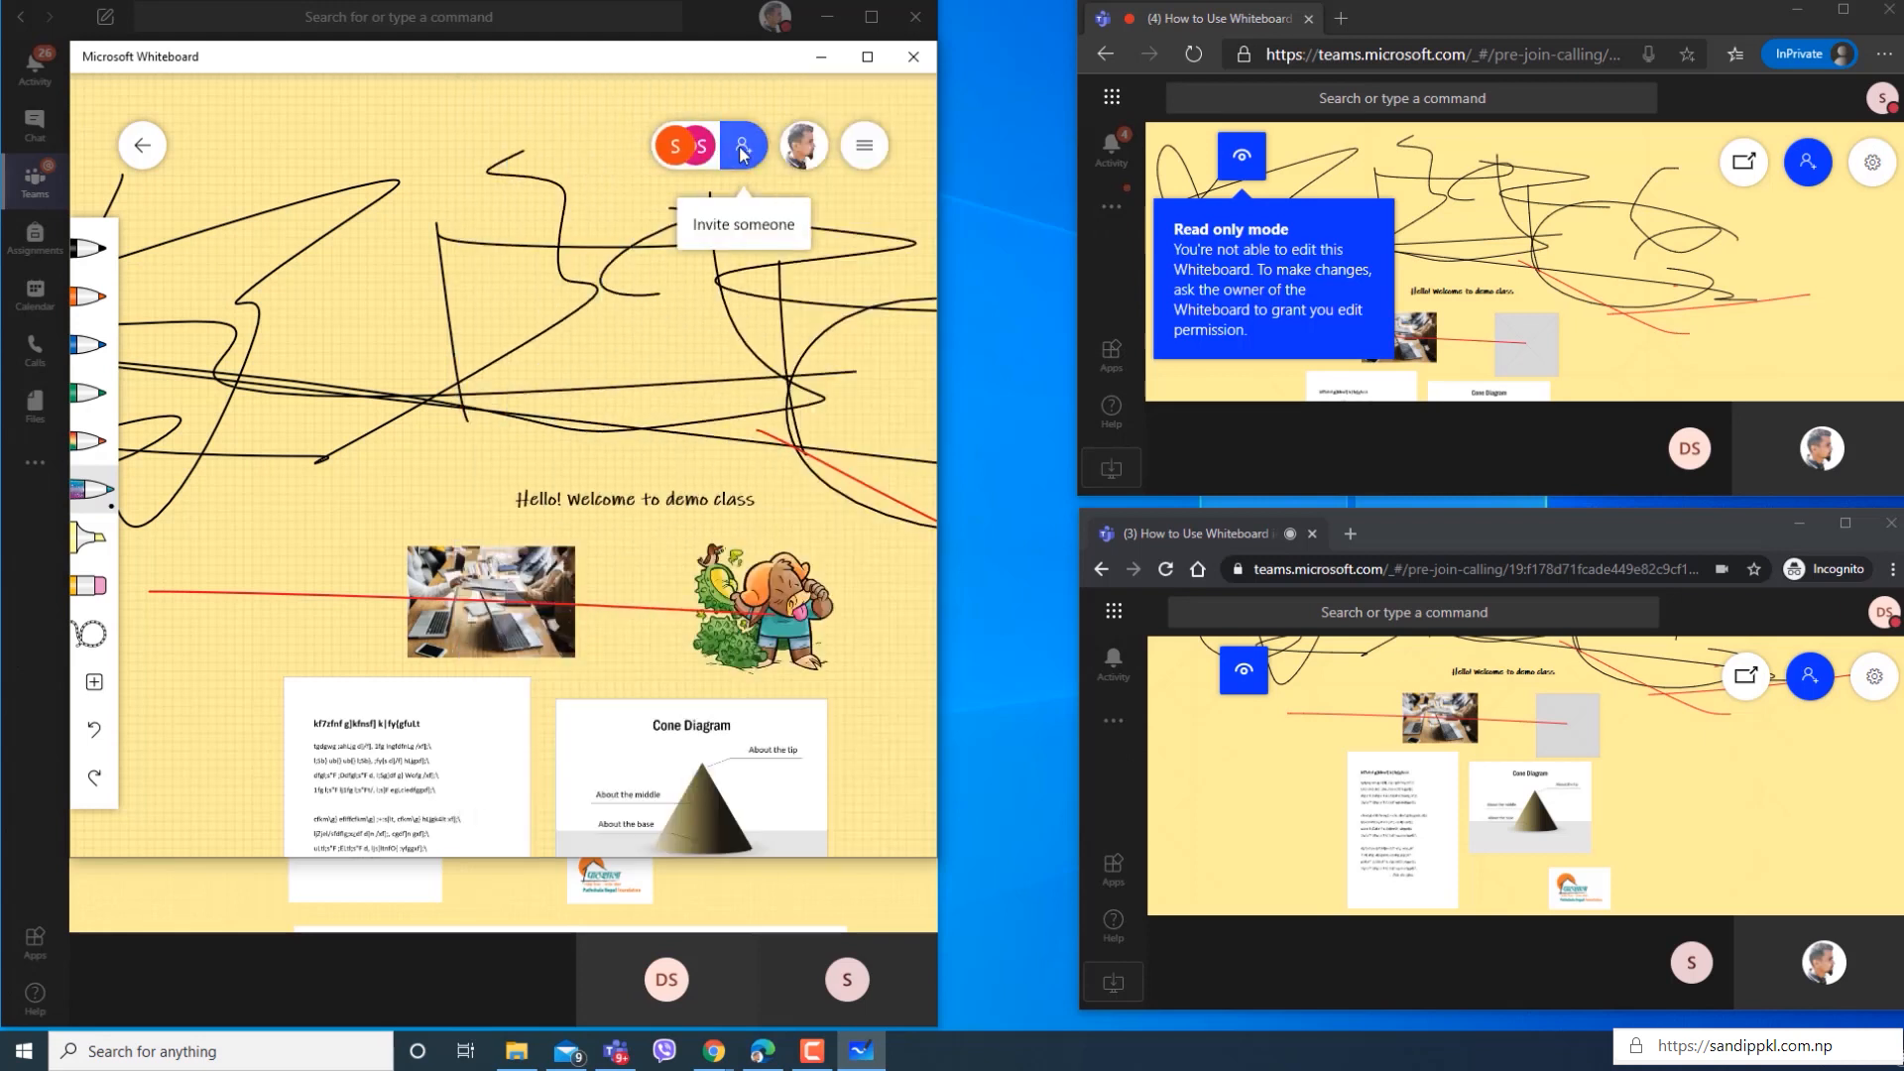
Look through the suggested contacts offered for inviting people to the whiteboard.
click(742, 151)
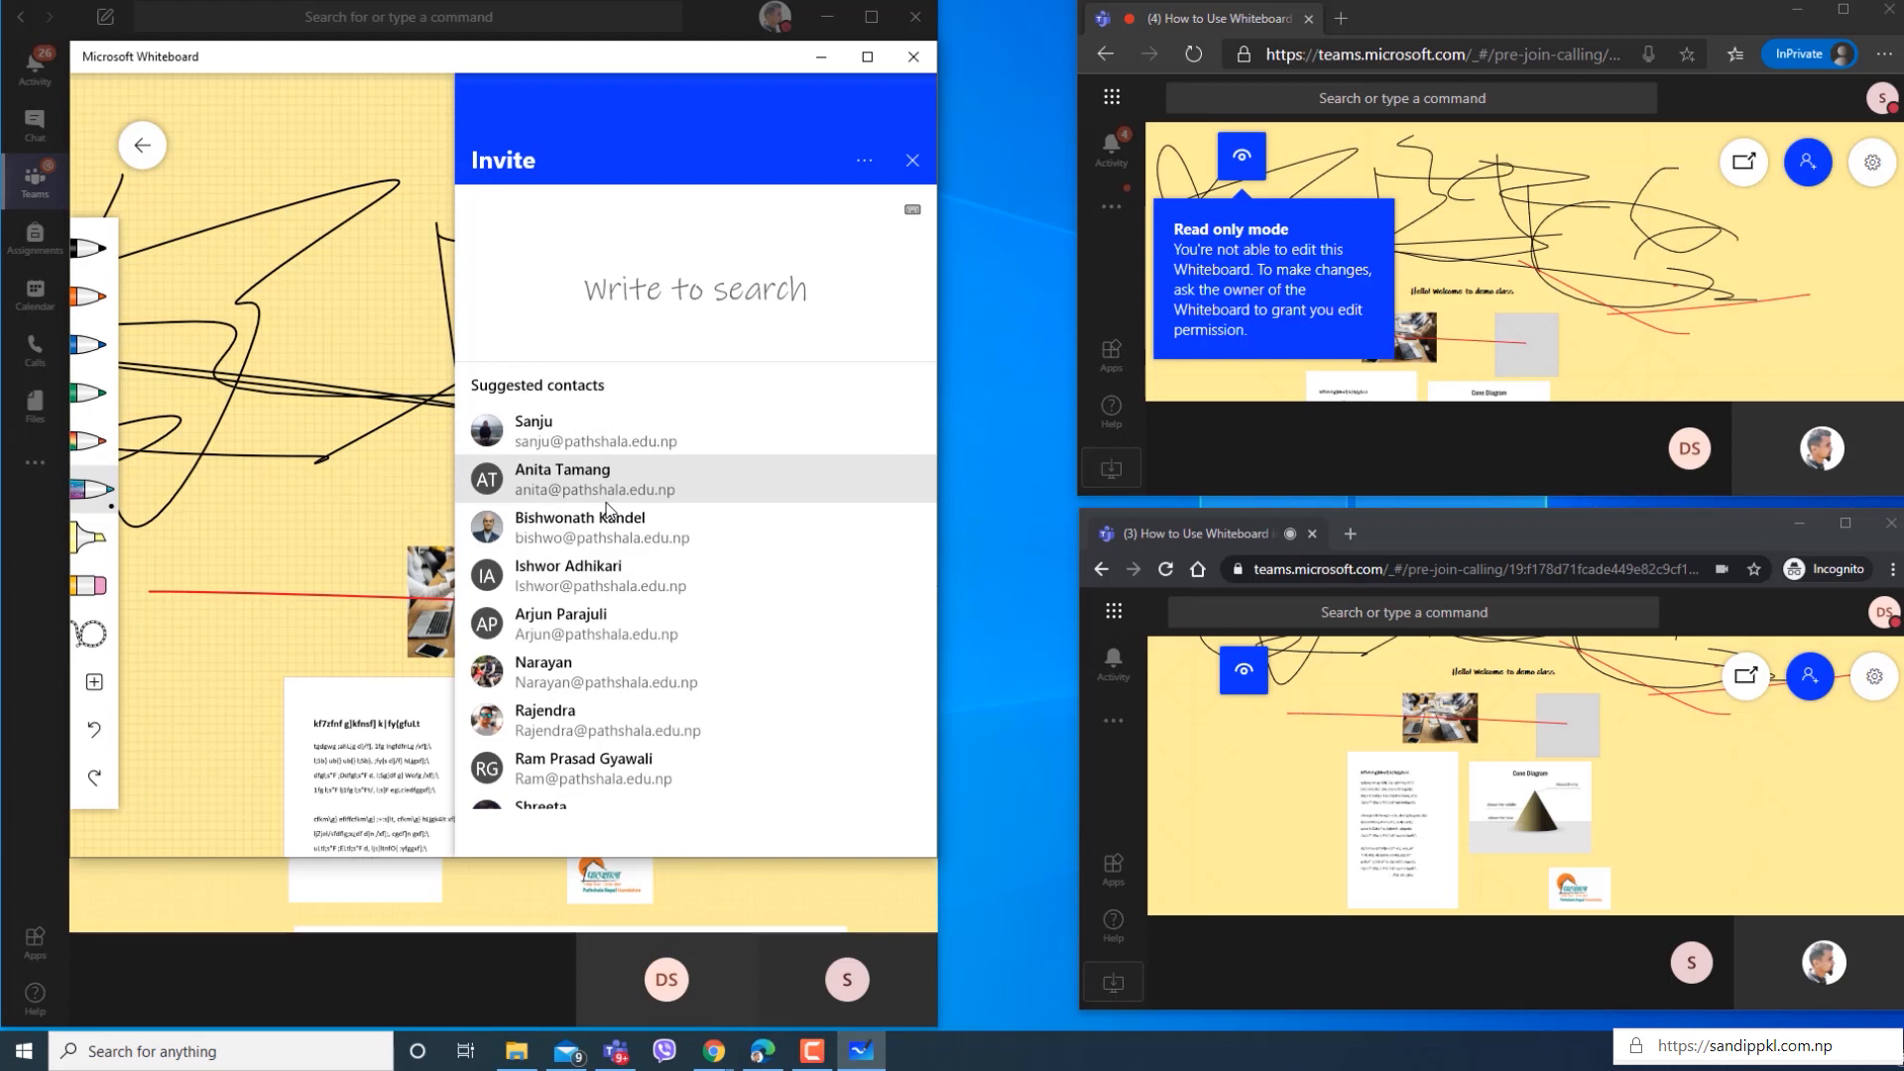
scroll(639, 595, down, 3)
scroll(630, 656, up, 3)
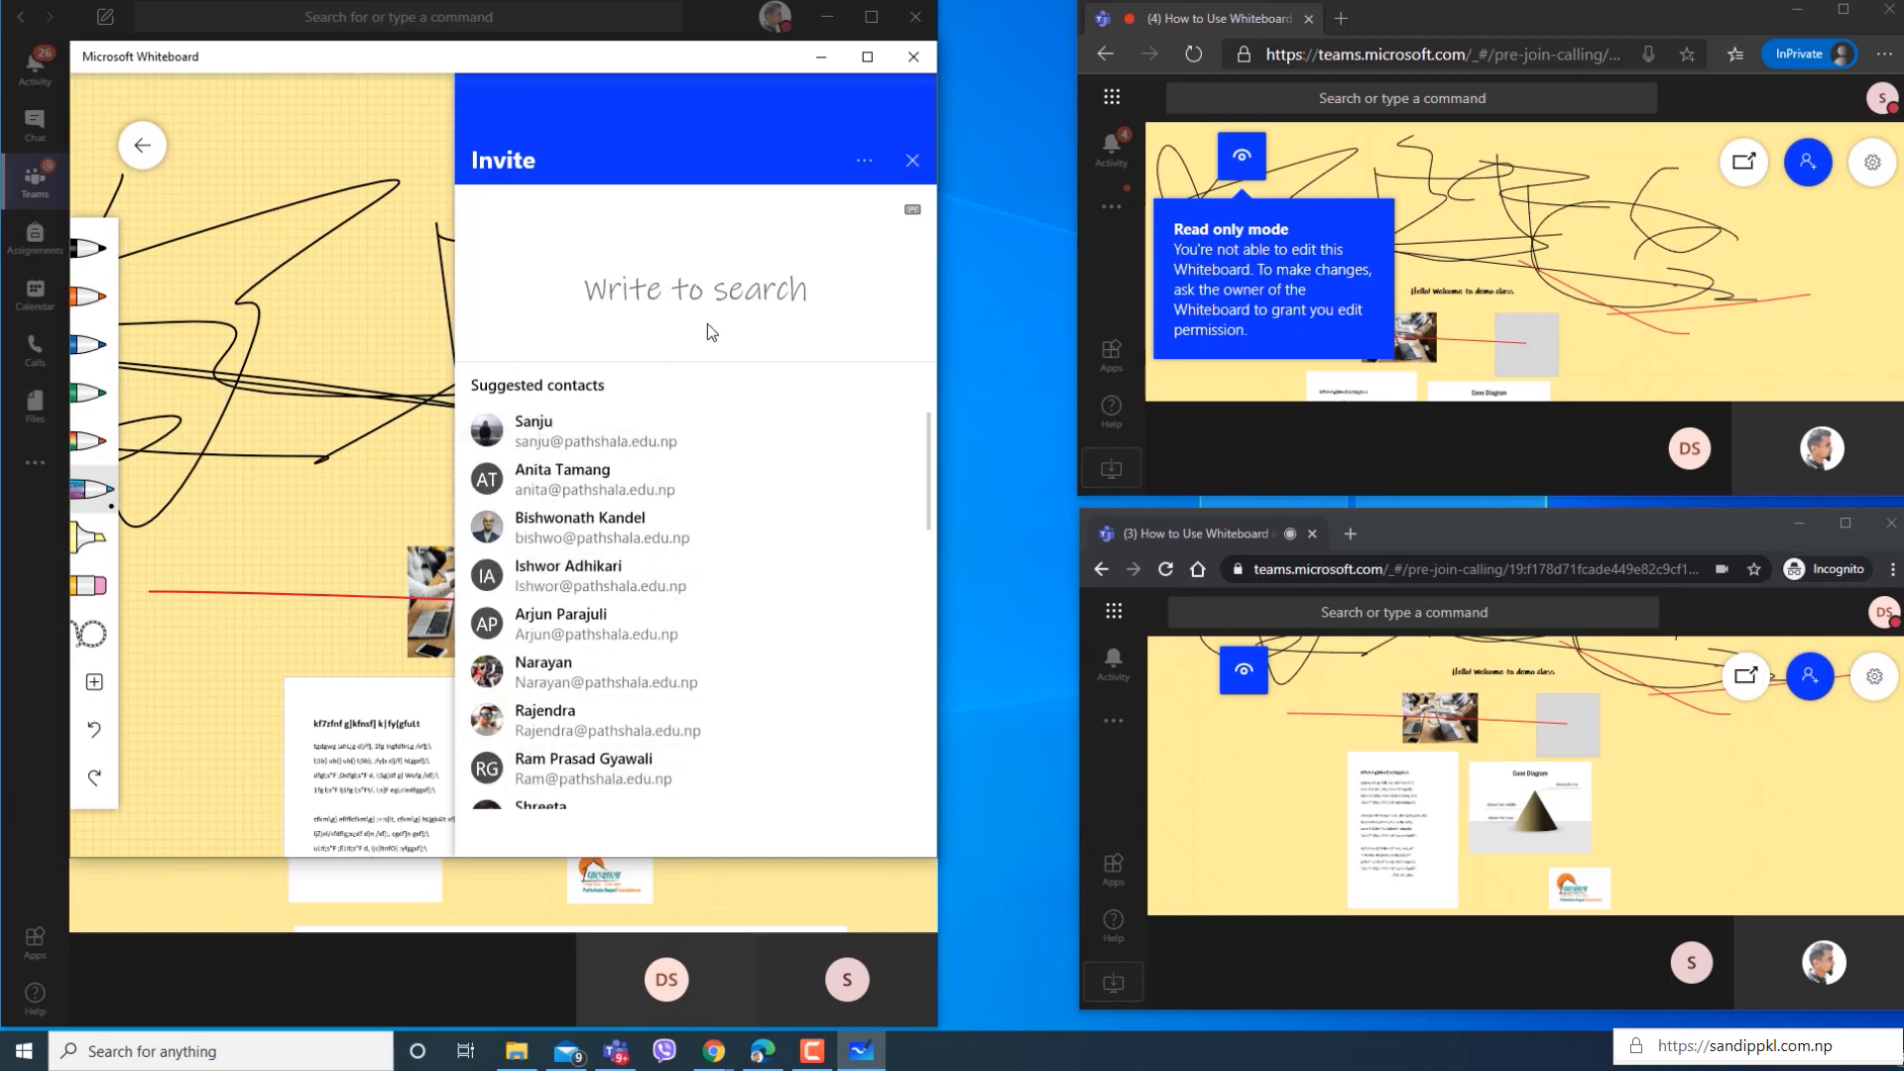
click(911, 161)
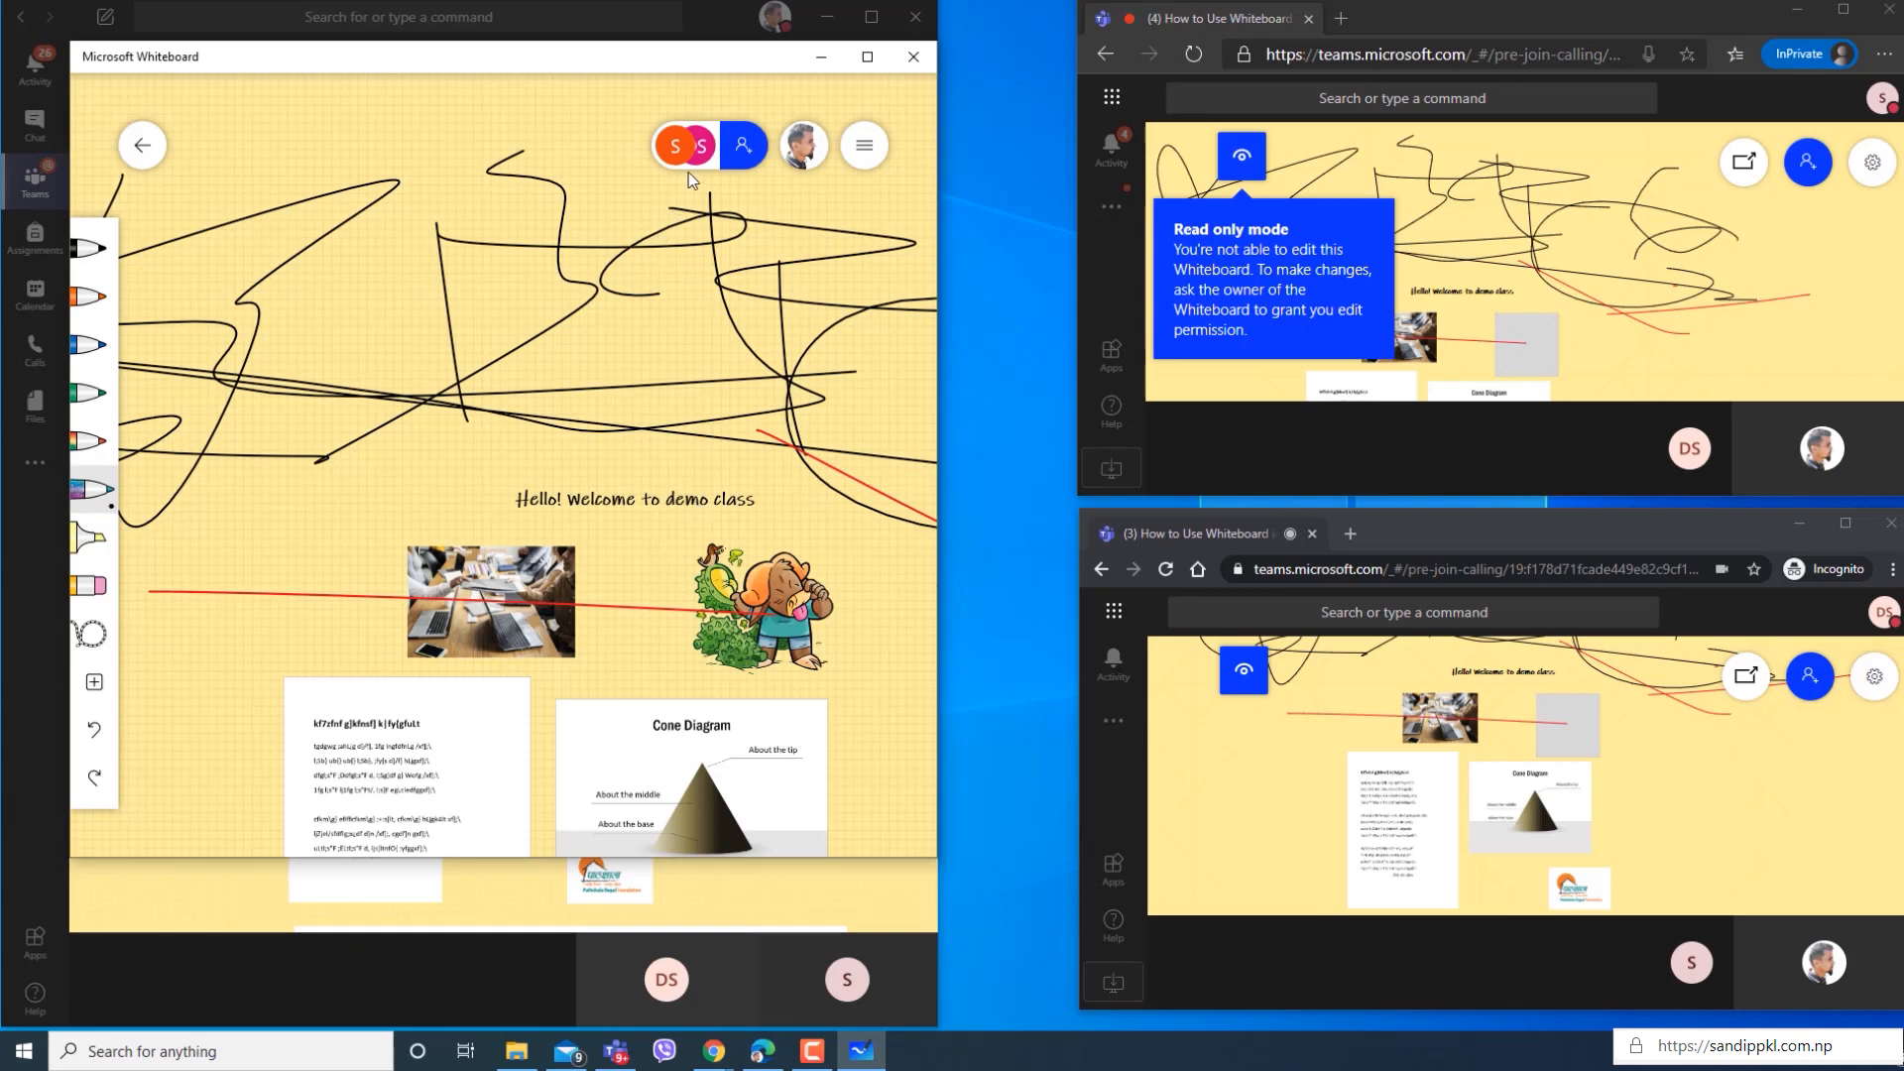
click(744, 147)
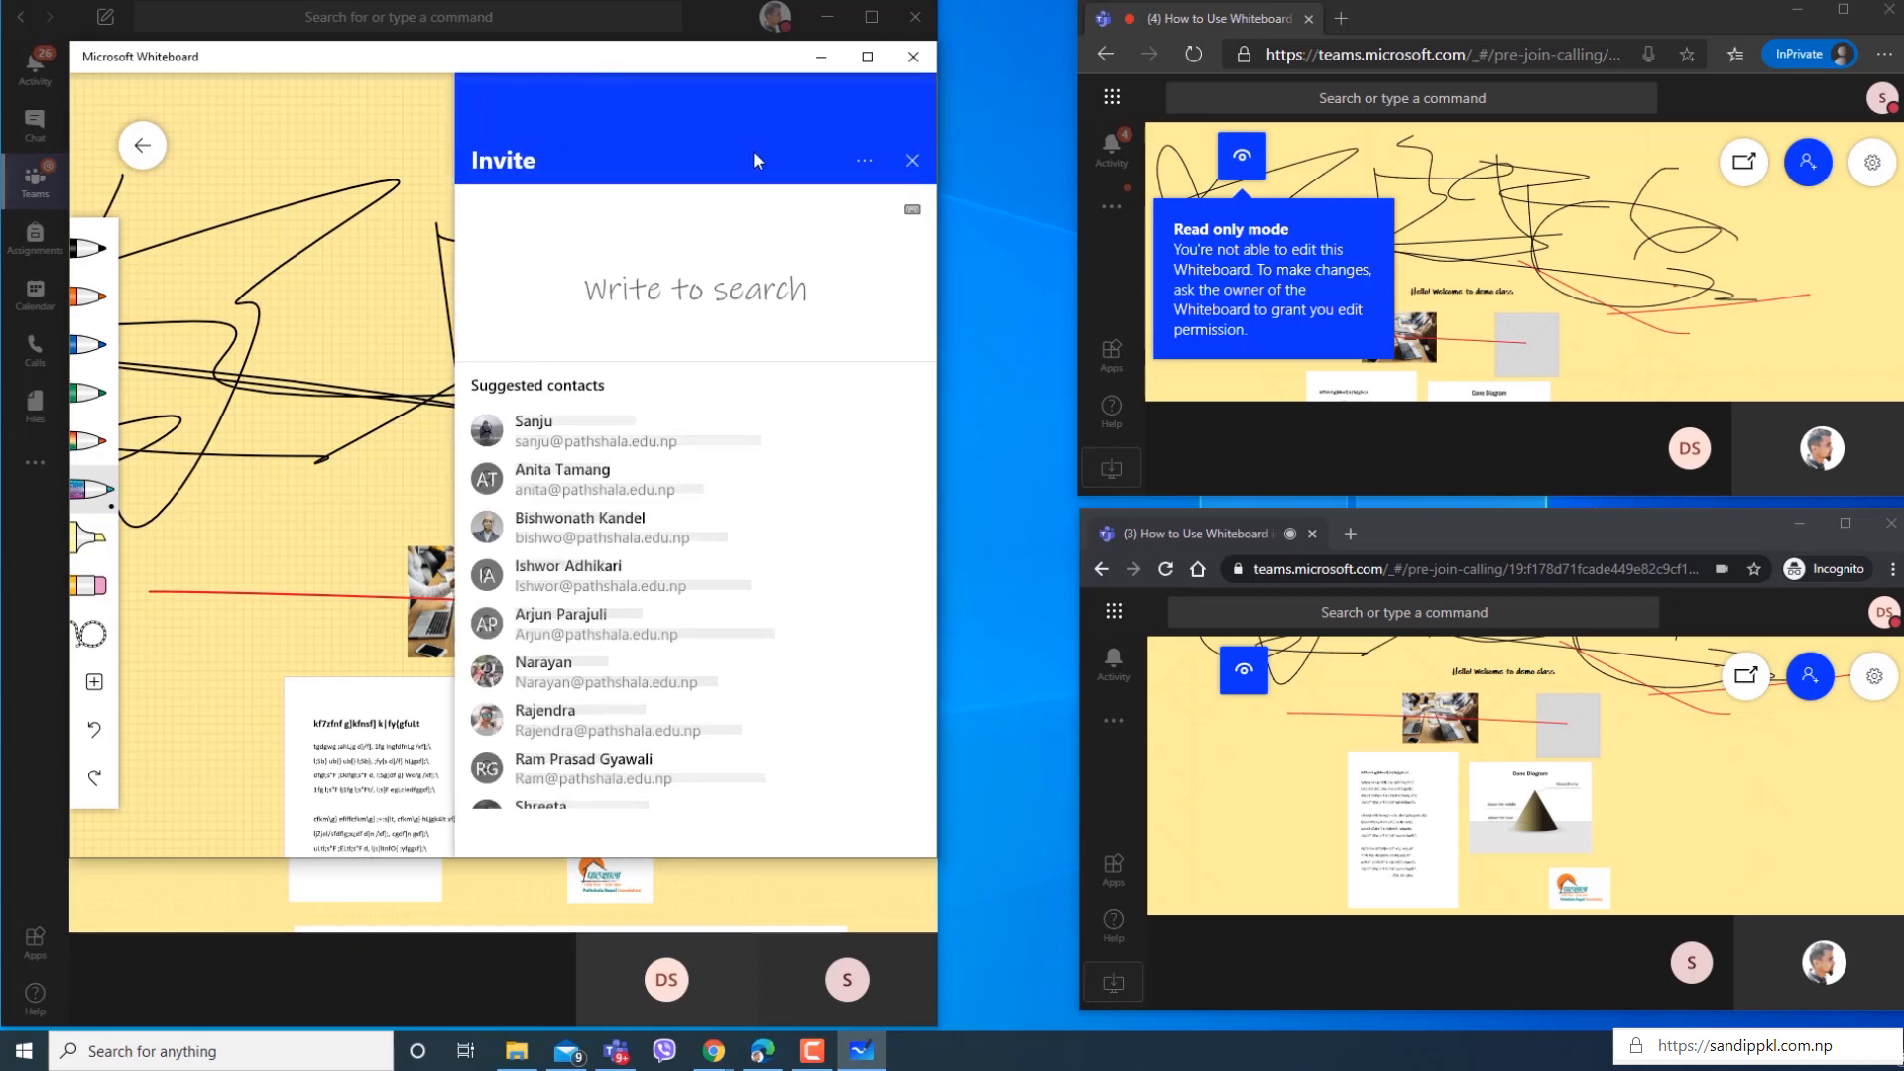
Return to the whiteboard gallery and view the available options for the Whiteboard Meeting board edited at 2:39 PM.
click(140, 159)
click(139, 155)
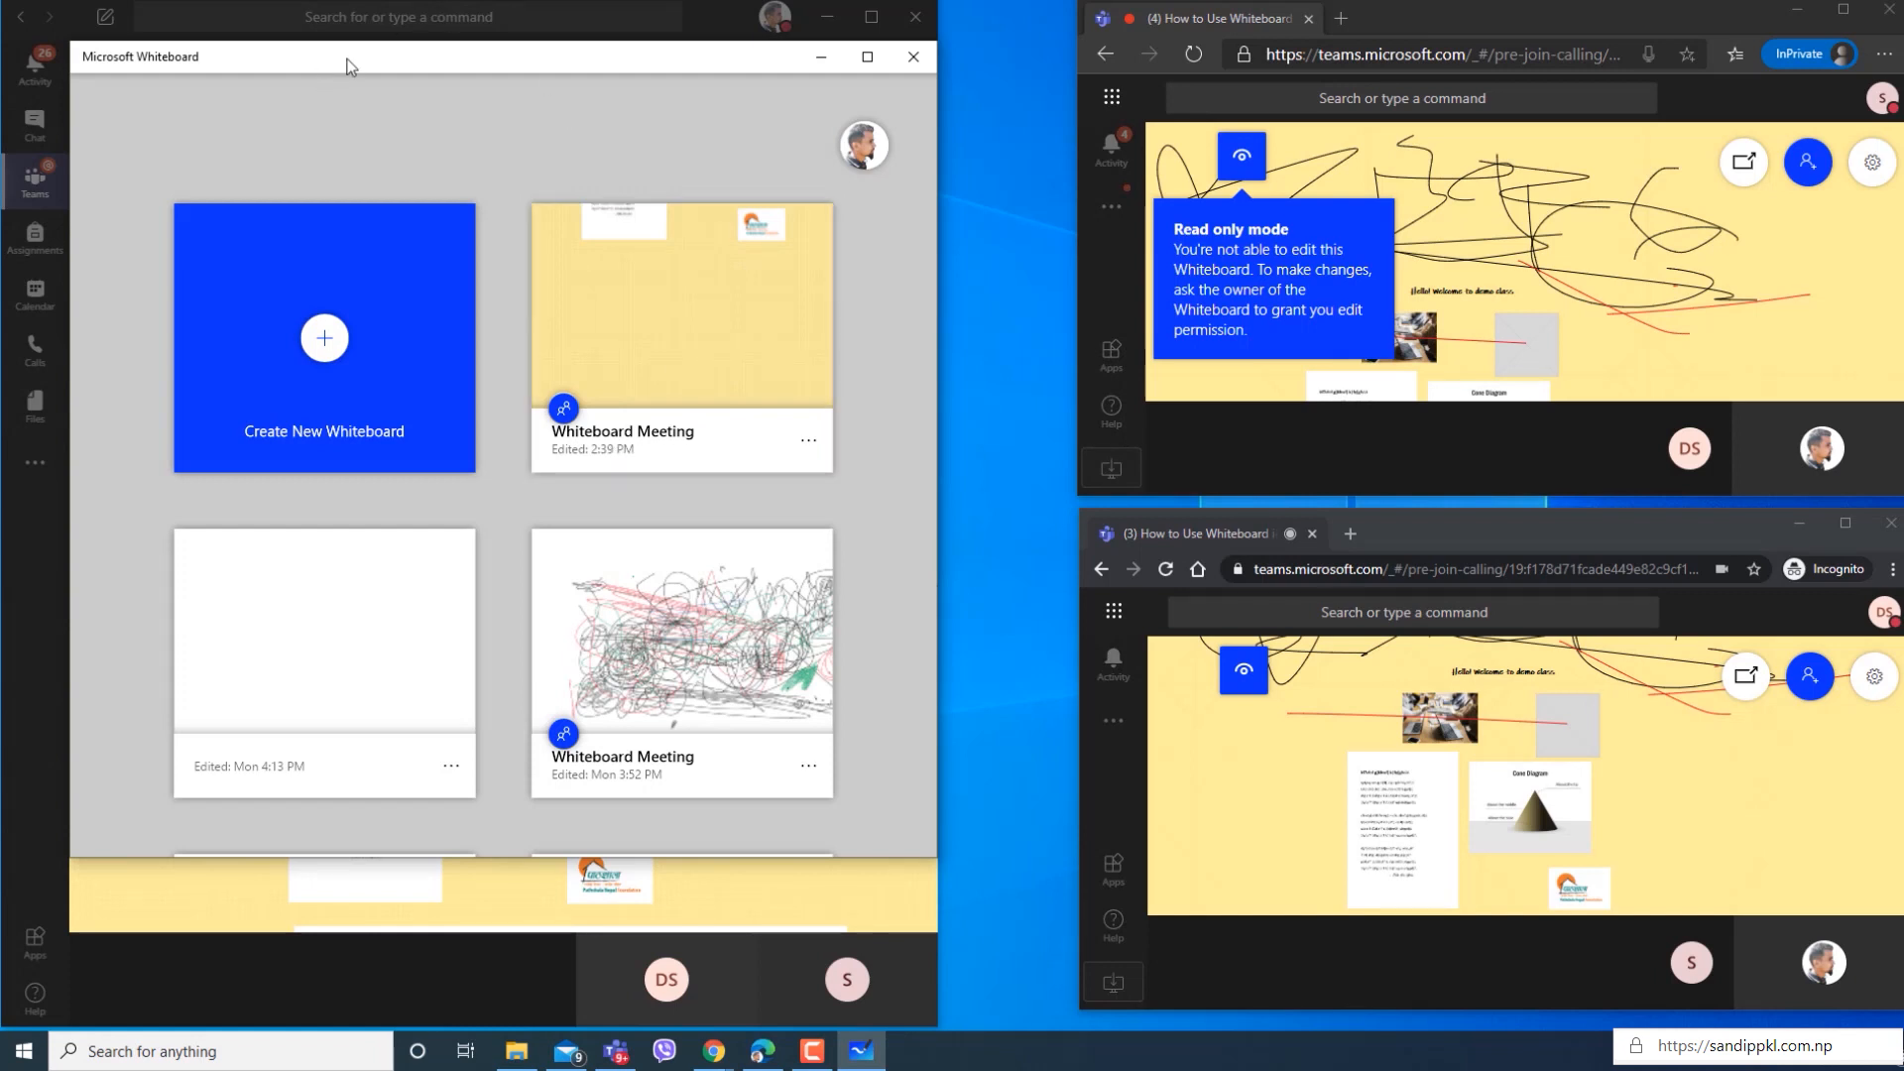
mouse_move(347, 58)
mouse_down()
mouse_move(363, 133)
mouse_move(354, 91)
mouse_up()
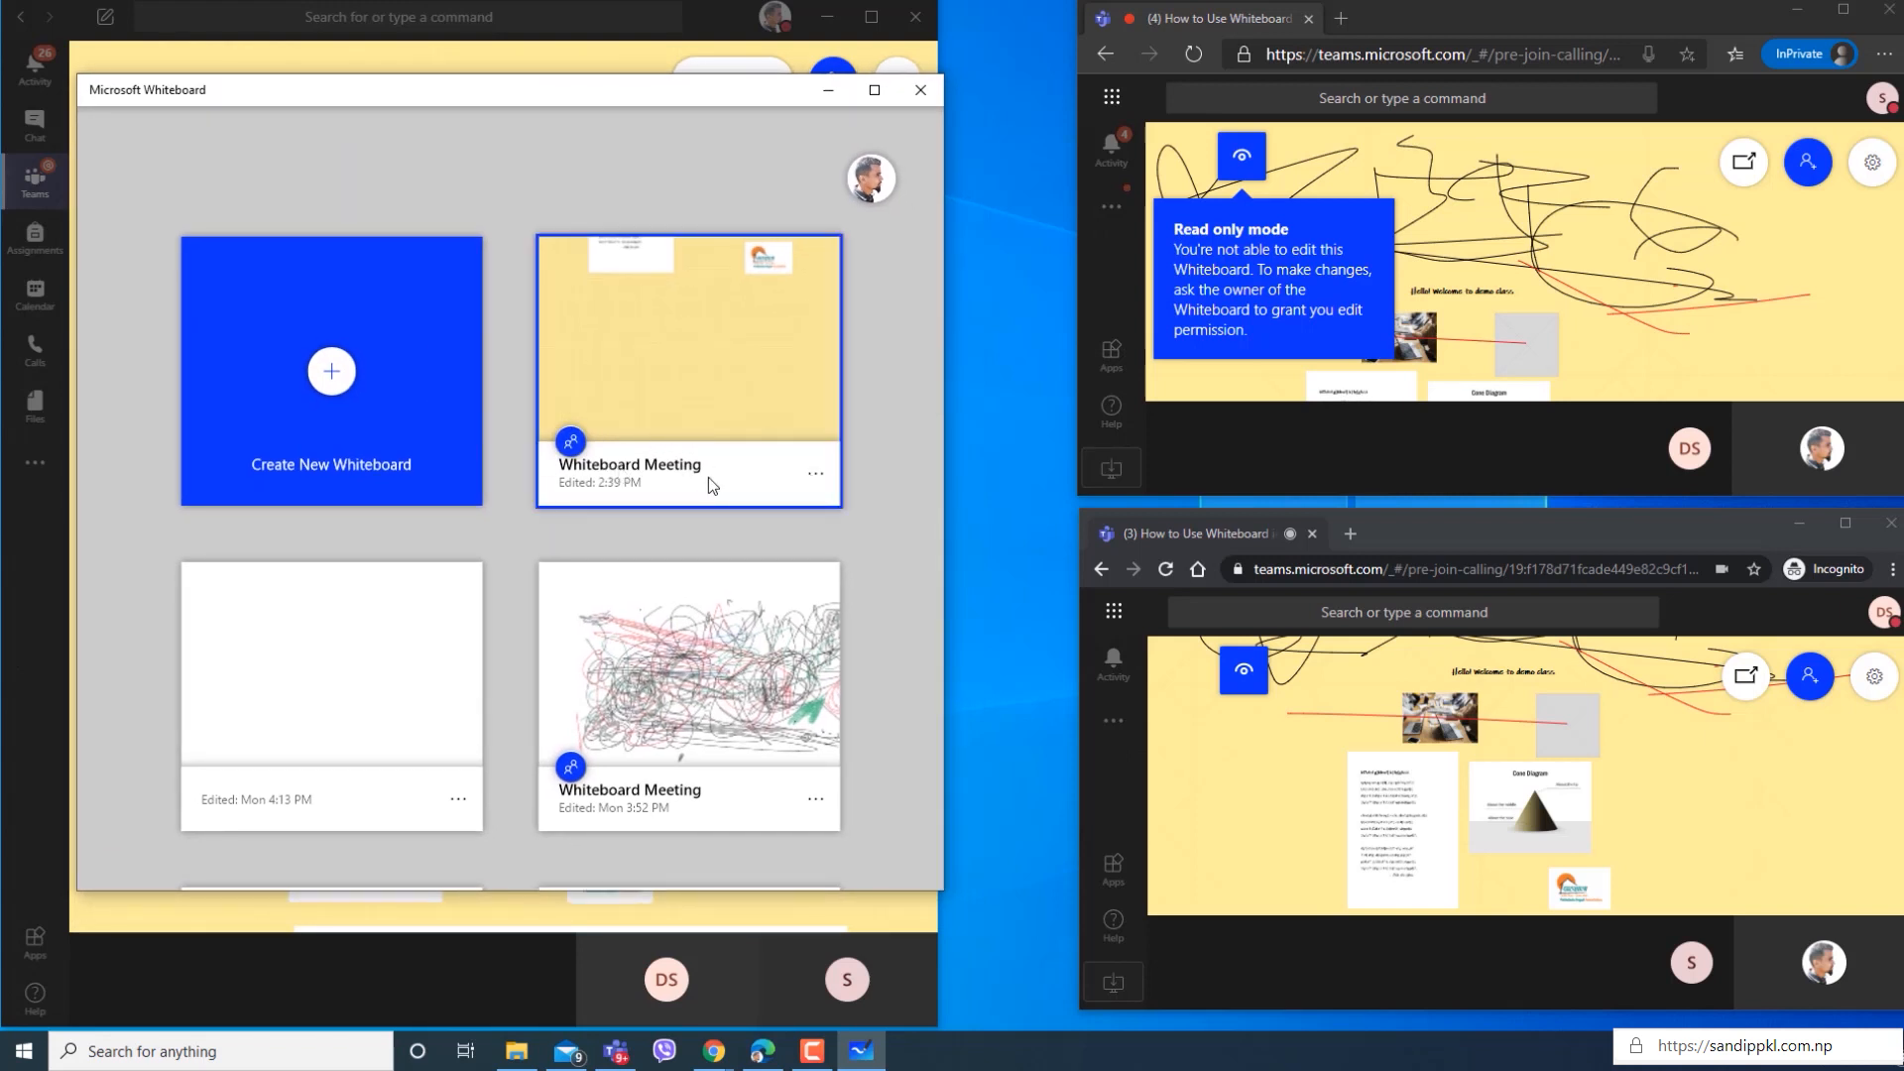
click(815, 482)
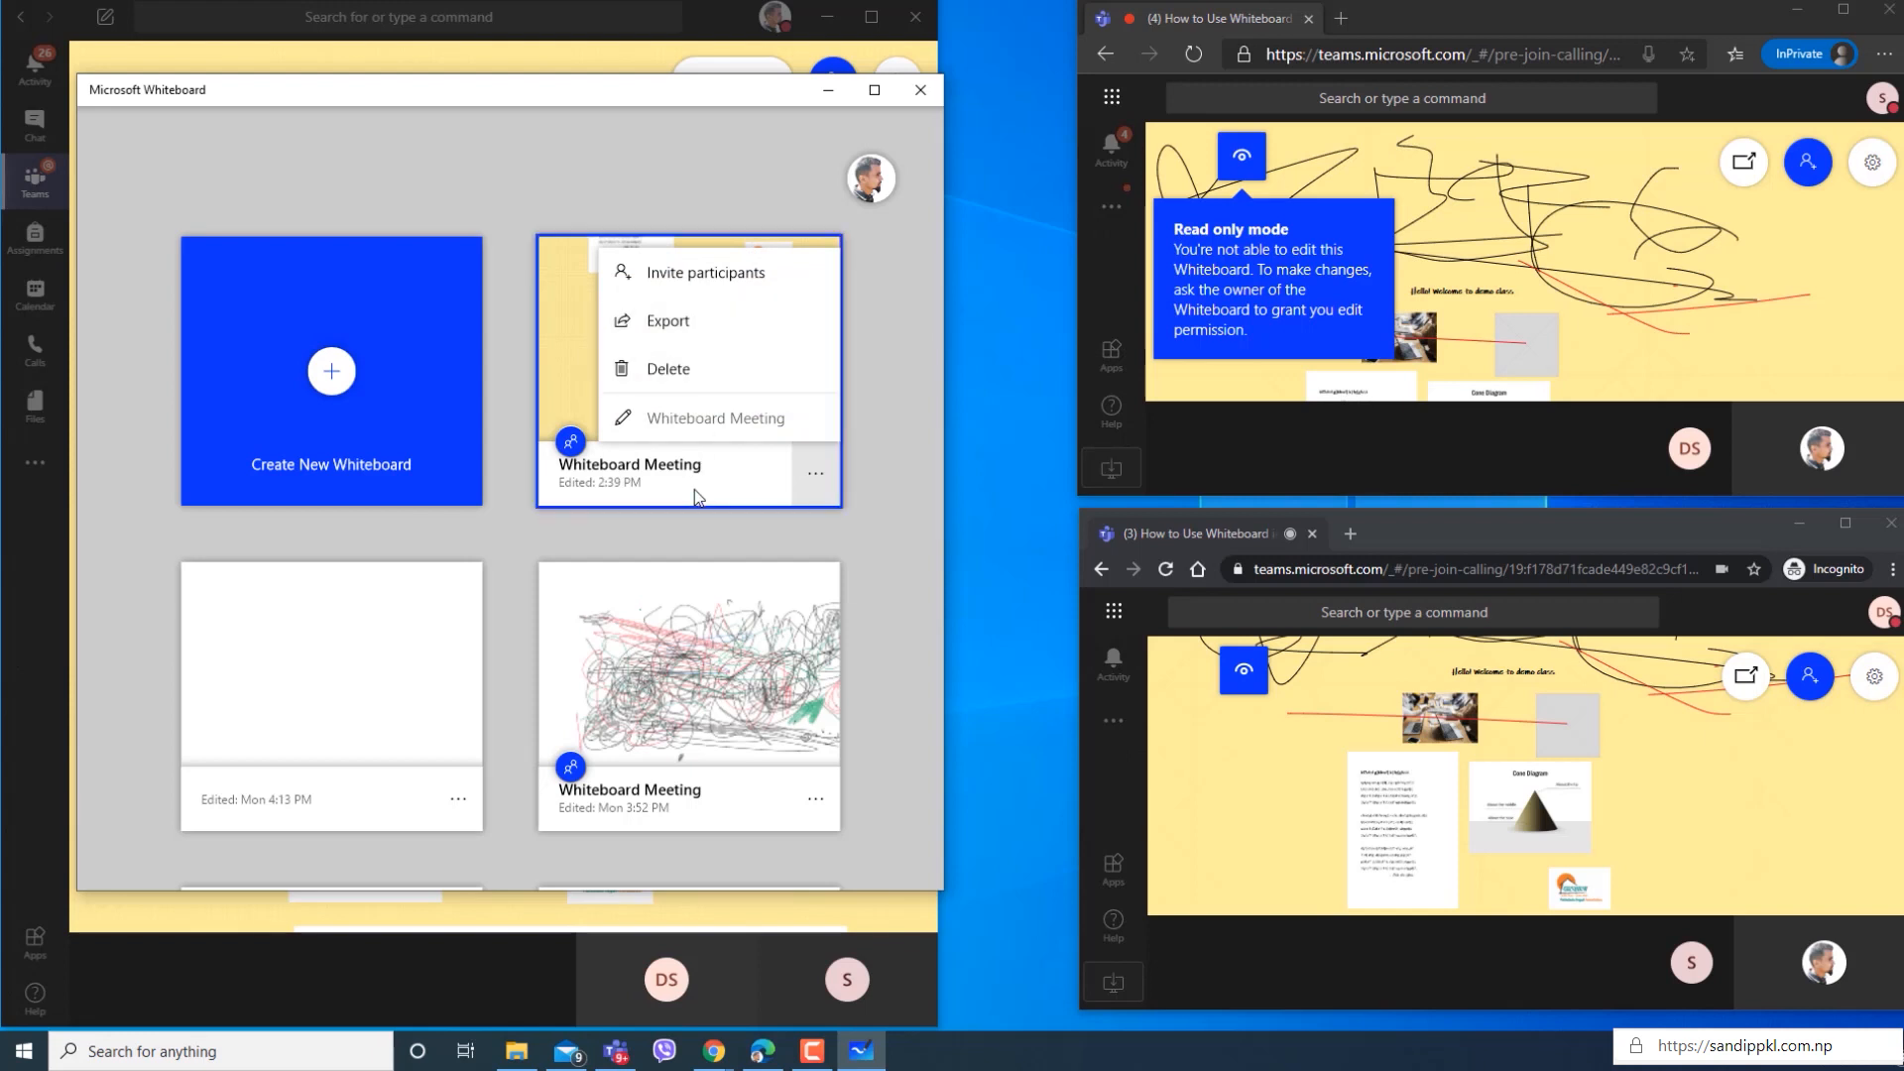
click(909, 511)
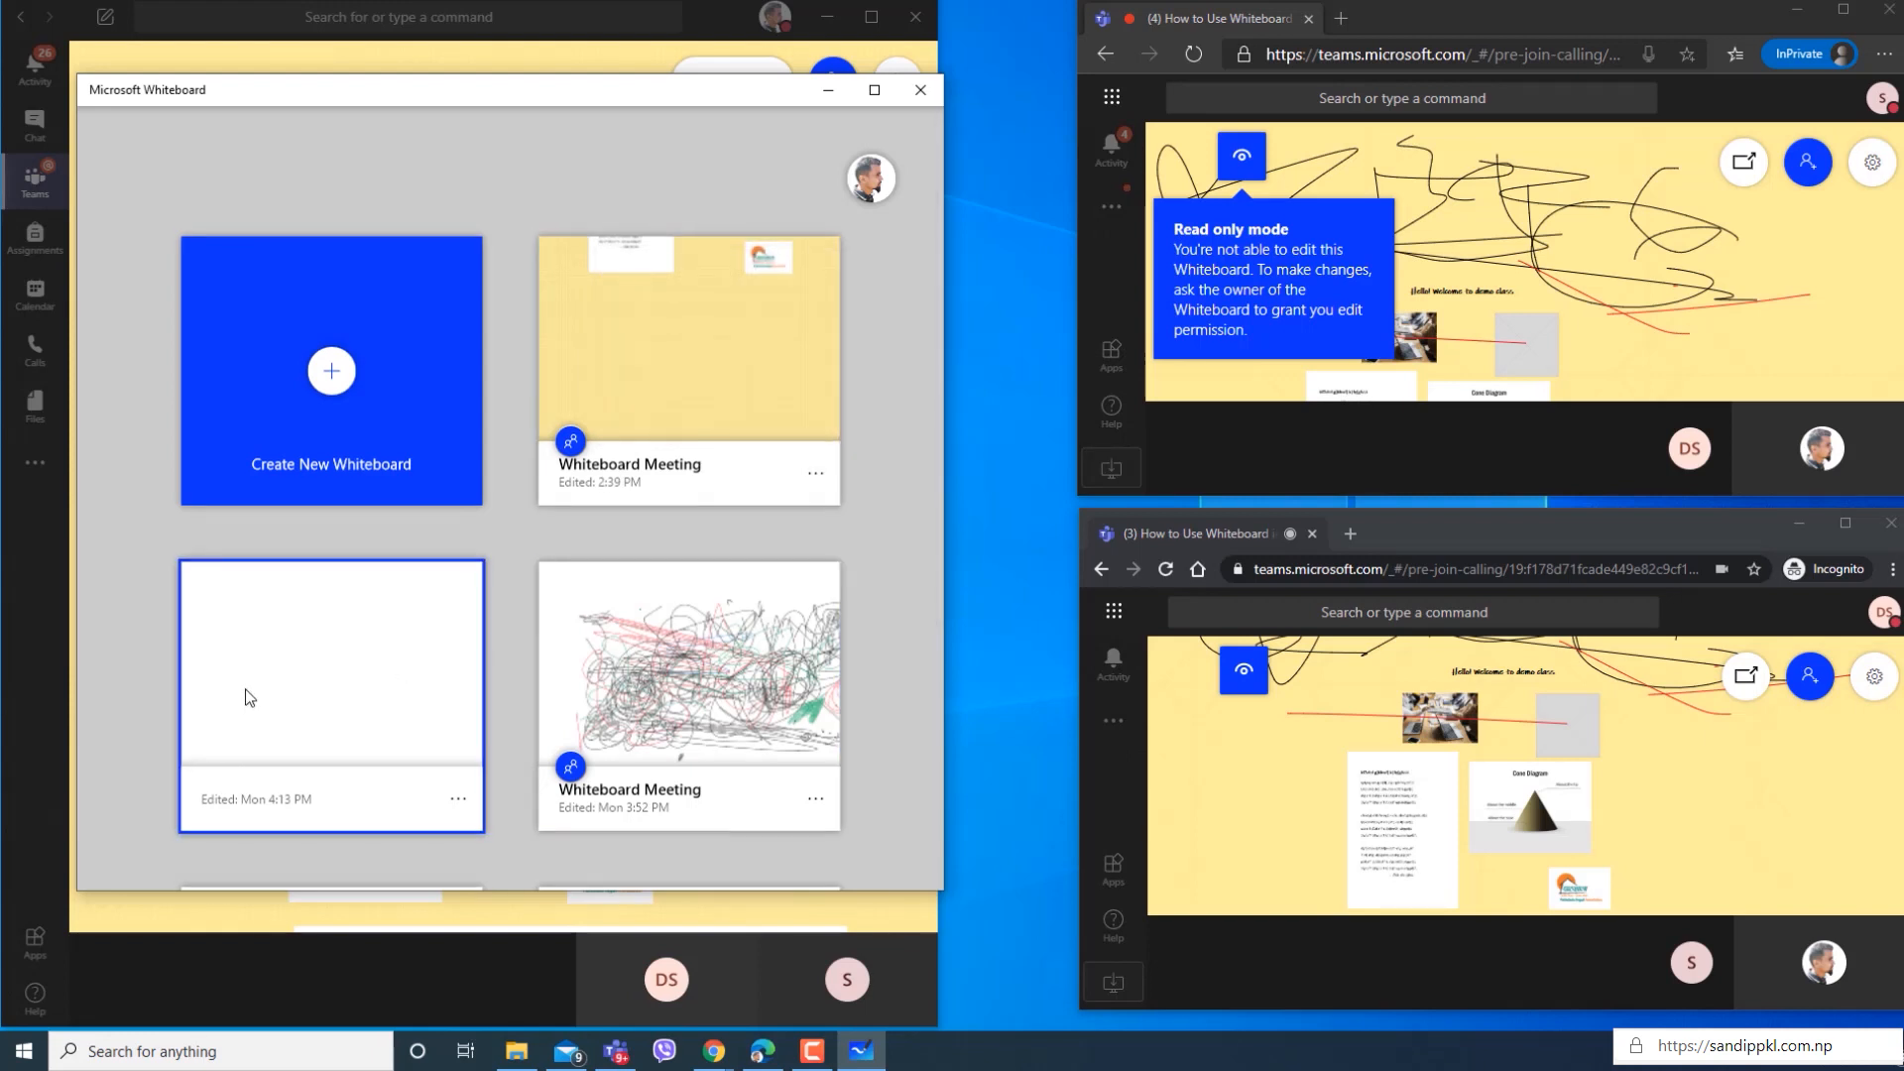
Look through all the saved whiteboards in the gallery.
scroll(297, 675, down, 2)
scroll(387, 694, down, 4)
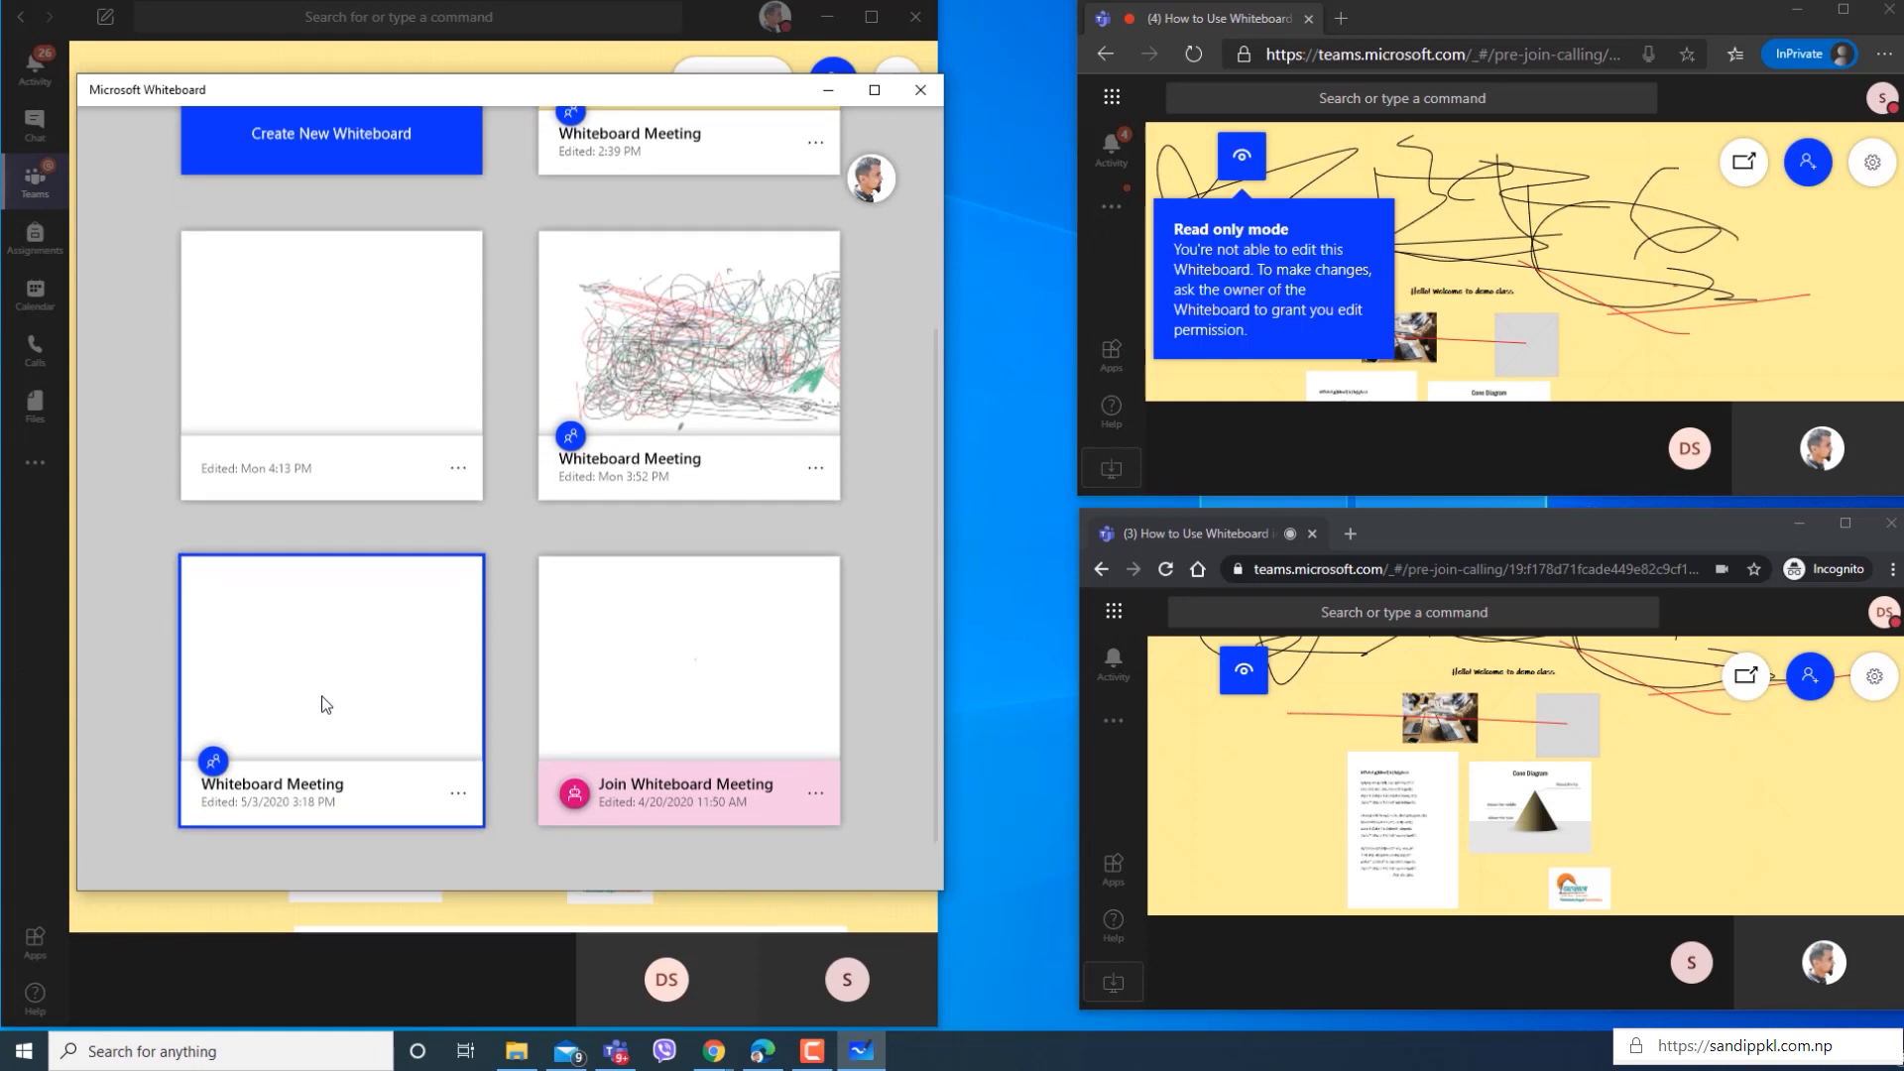
scroll(730, 741, up, 4)
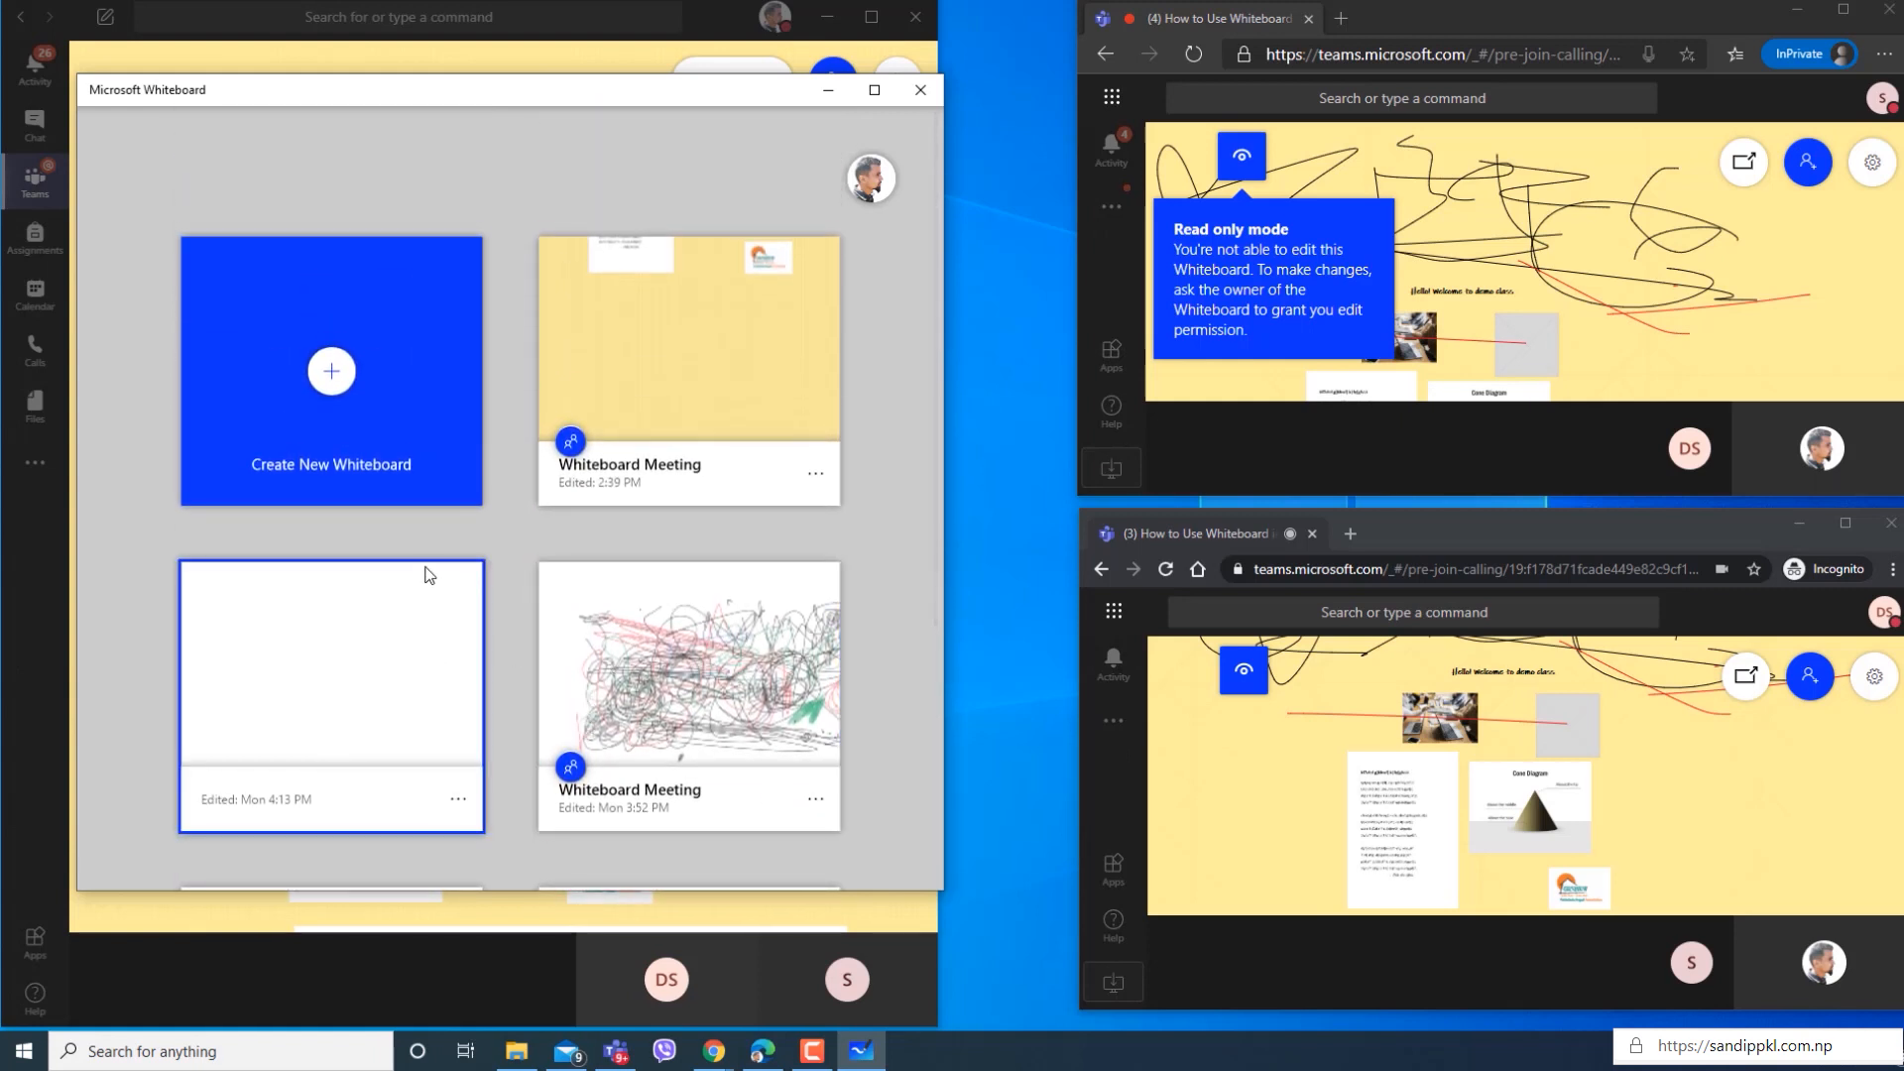
scroll(422, 695, down, 1)
scroll(645, 603, down, 2)
scroll(714, 374, up, 4)
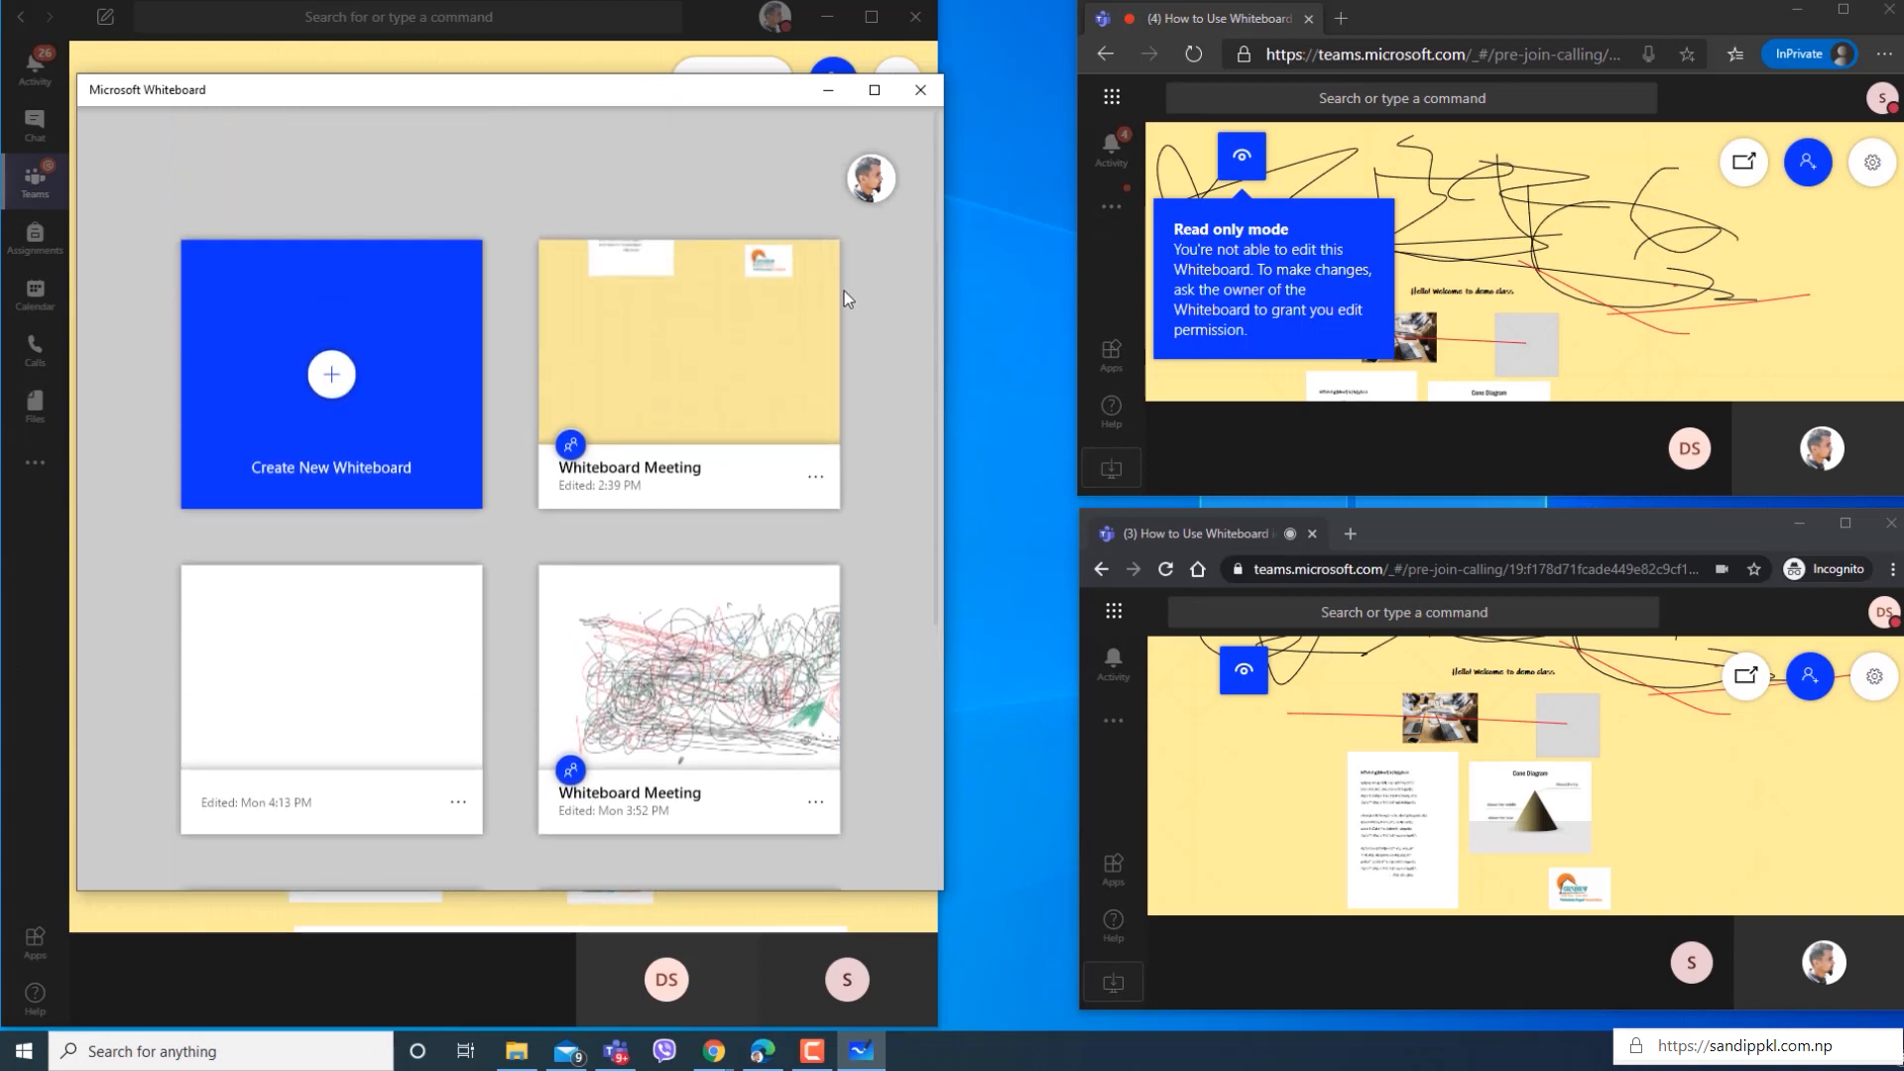
Minimise both participant browser windows and reopen the most recent Whiteboard Meeting board in the Whiteboard window placed beside Teams.
click(1798, 10)
click(1800, 524)
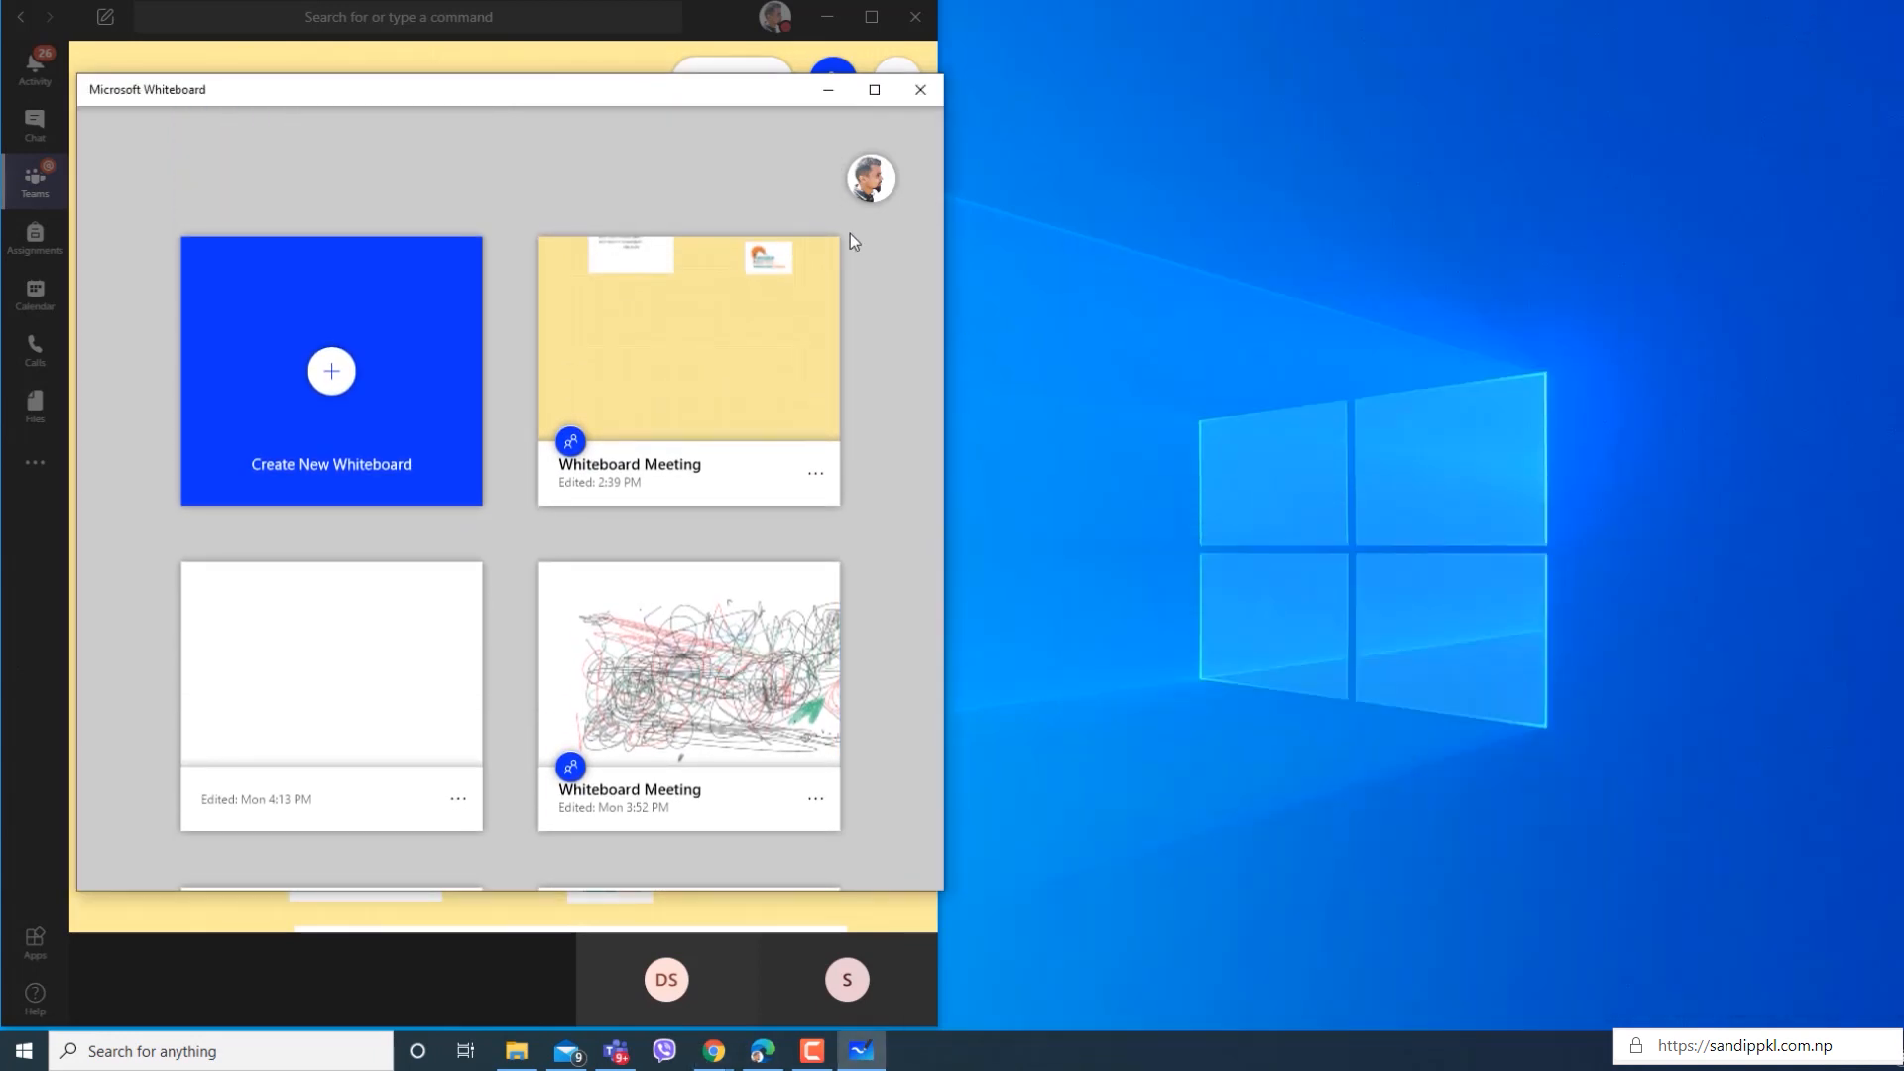
drag(502, 99, 1367, 49)
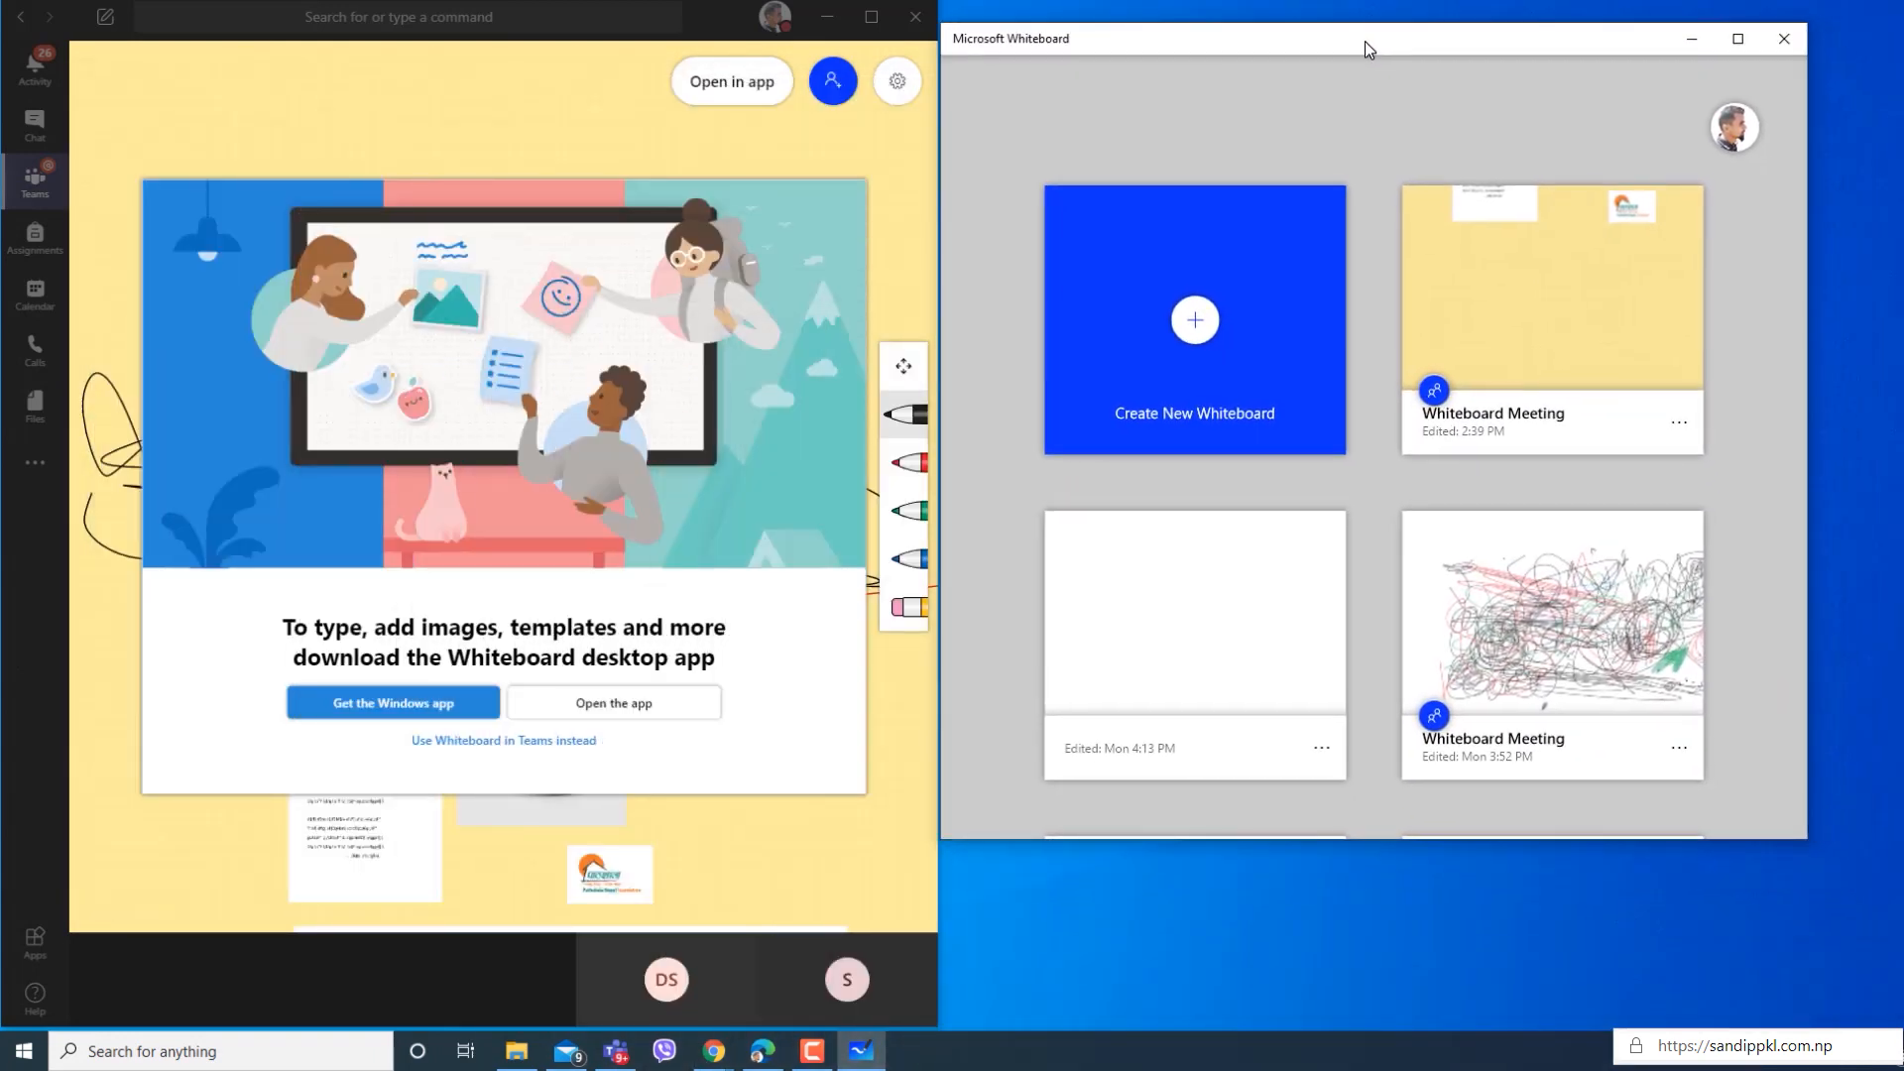
drag(1808, 24, 1902, 1)
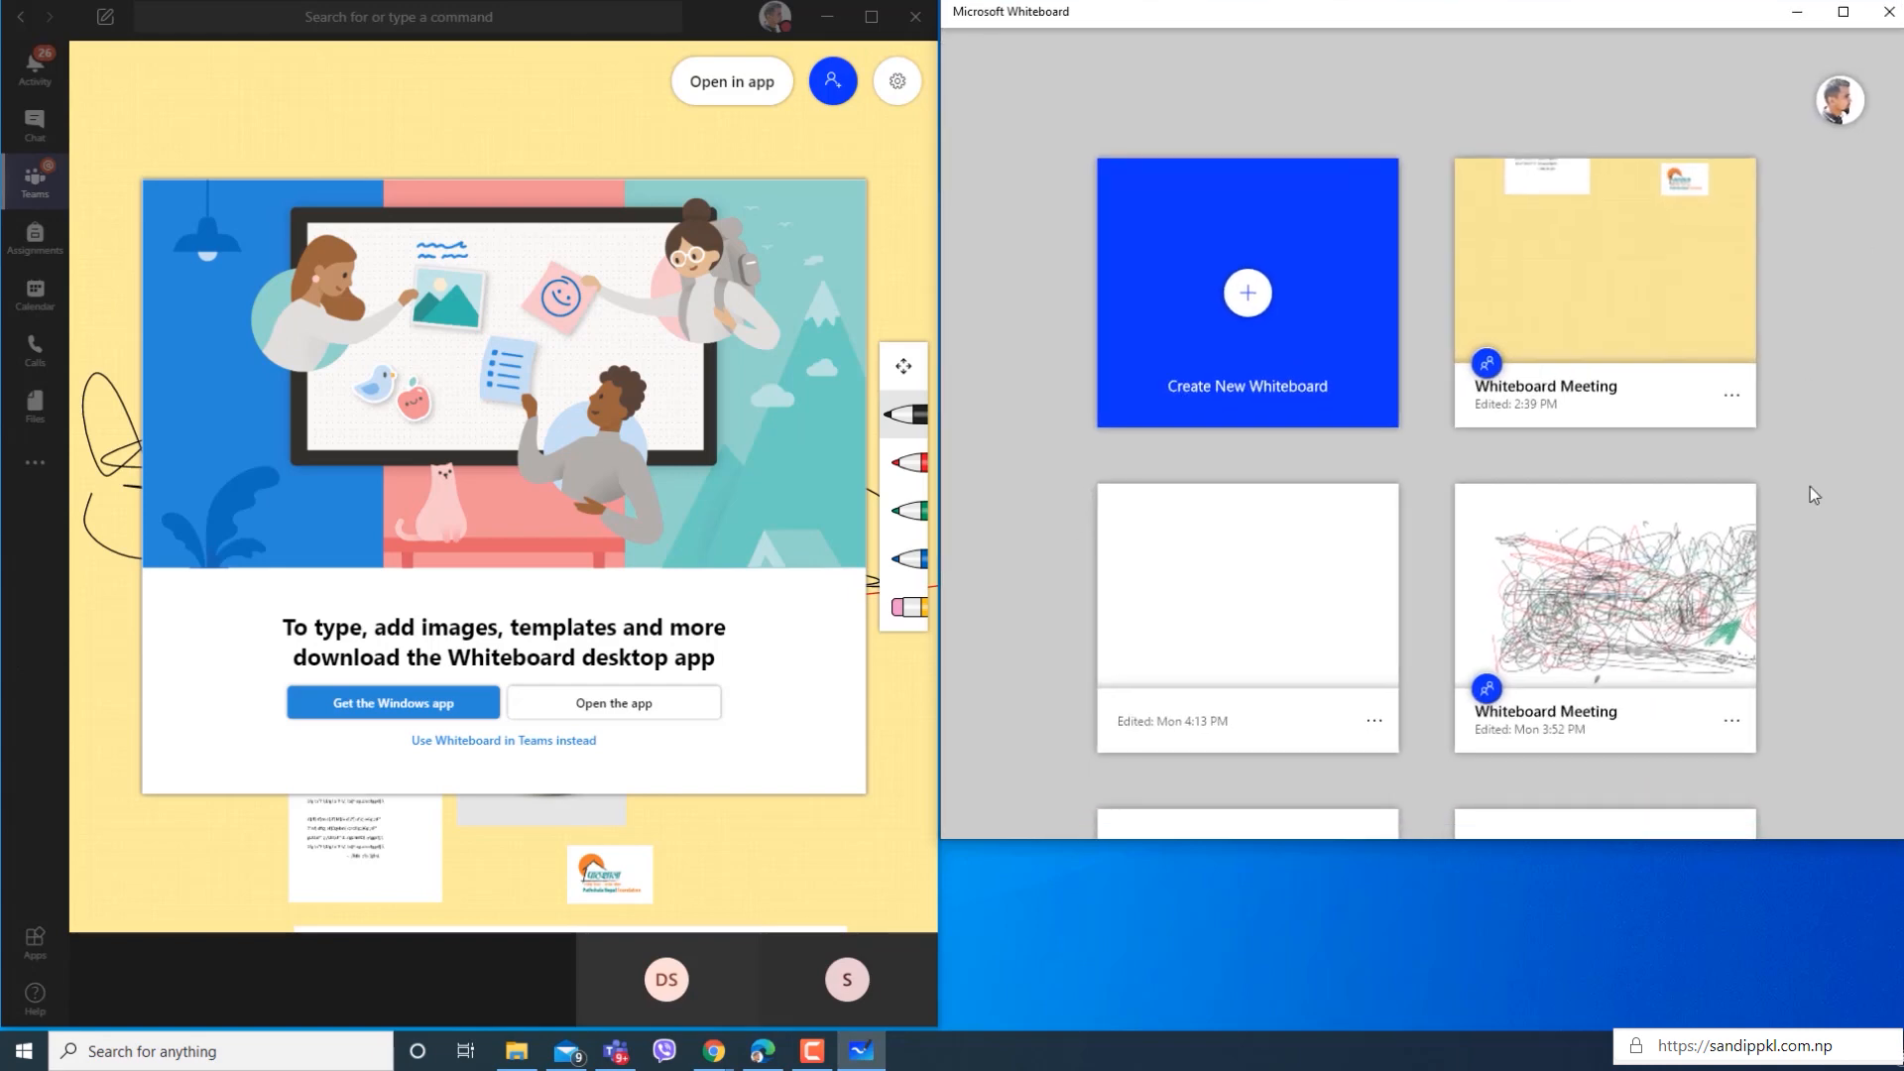
click(1654, 317)
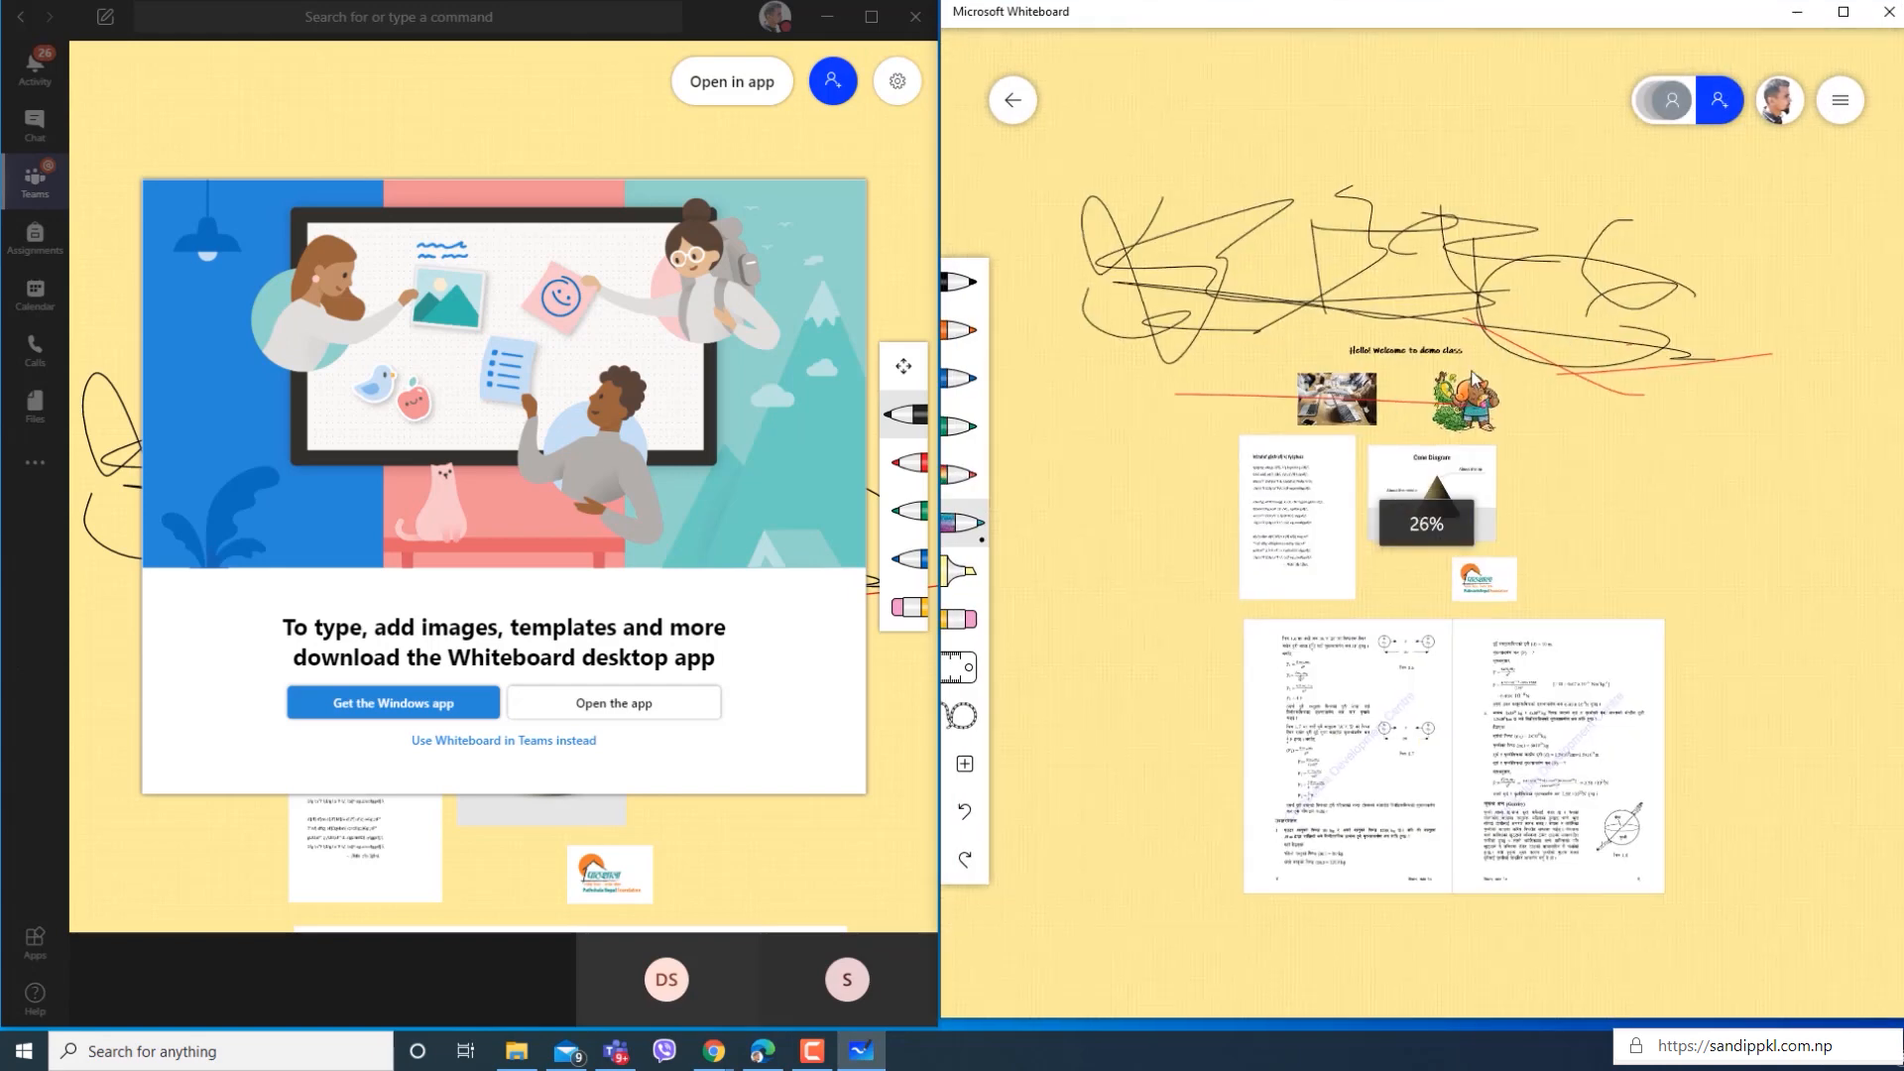